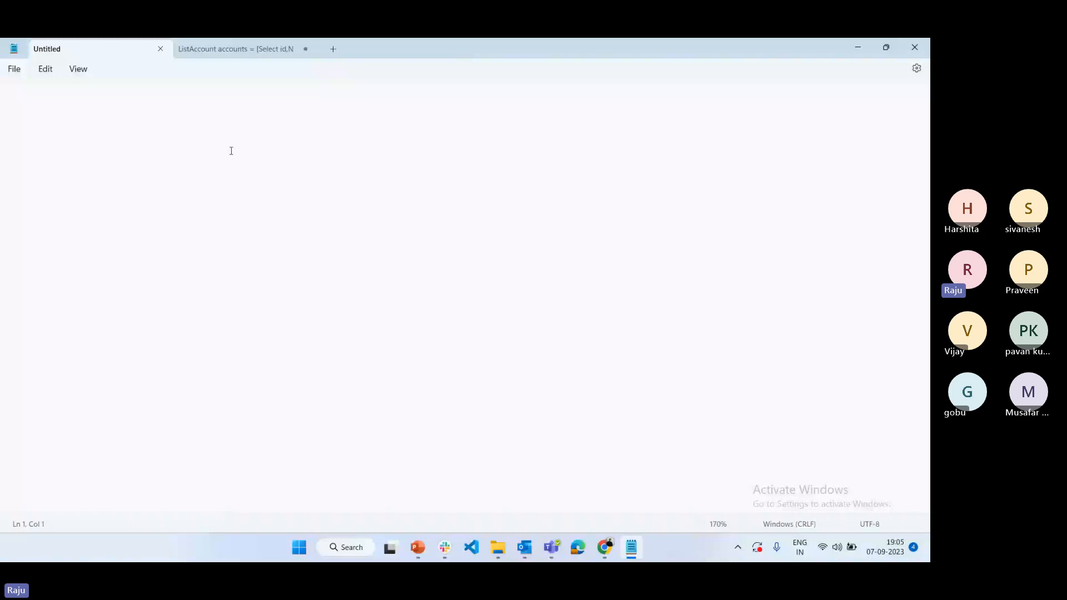
Write the heading "Buketing Fields in Report:" and underline it with a row of equals signs.
text(Buketing Fields)
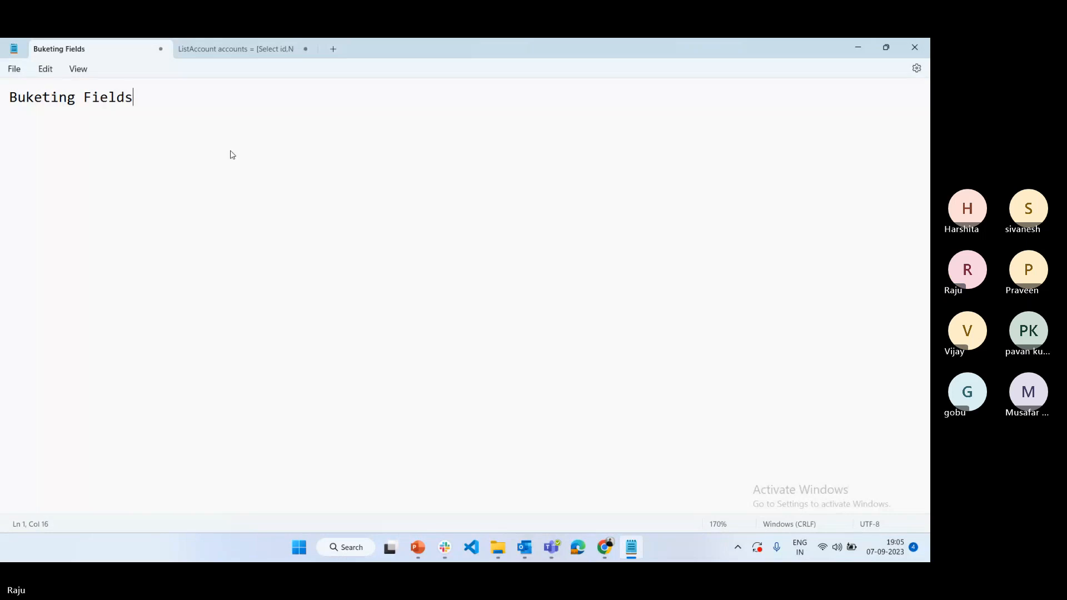
key(BackSpace)
text(s in Report:)
key(Return)
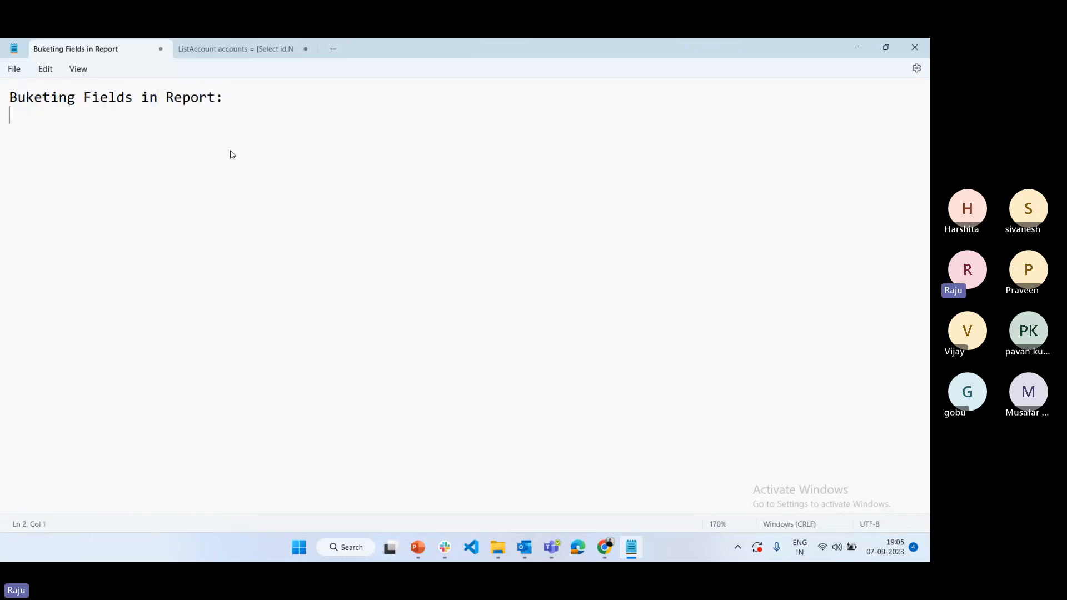
text(=========================)
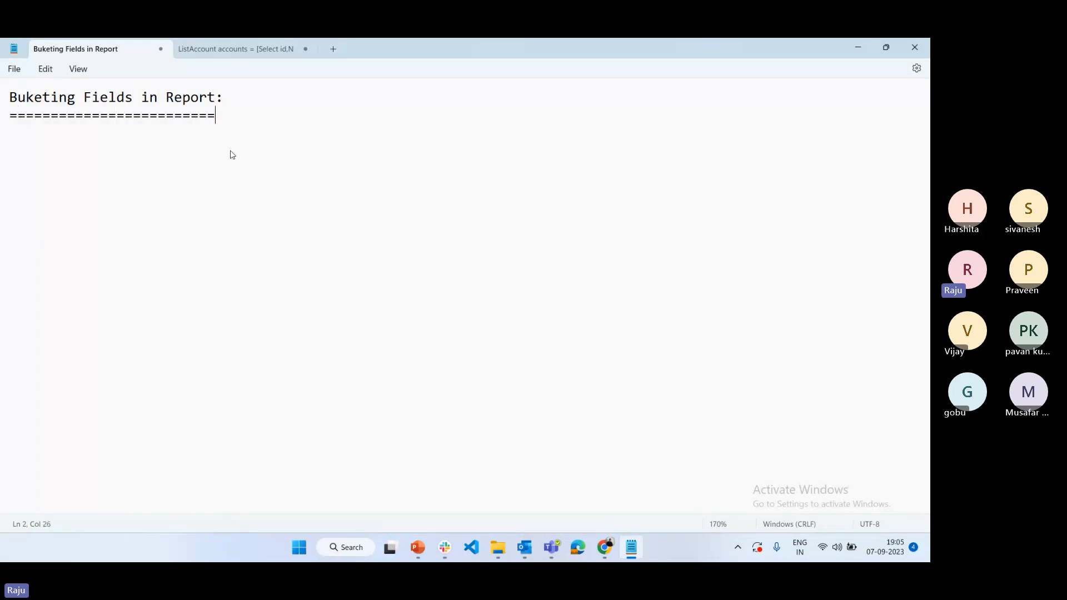
Leave blank lines below the title and add an "Example:" subheading underlined with equals signs.
key(Return)
key(Return)
key(Return)
key(Return)
text(Example:)
key(Return)
key(BackSpace)
text(=)
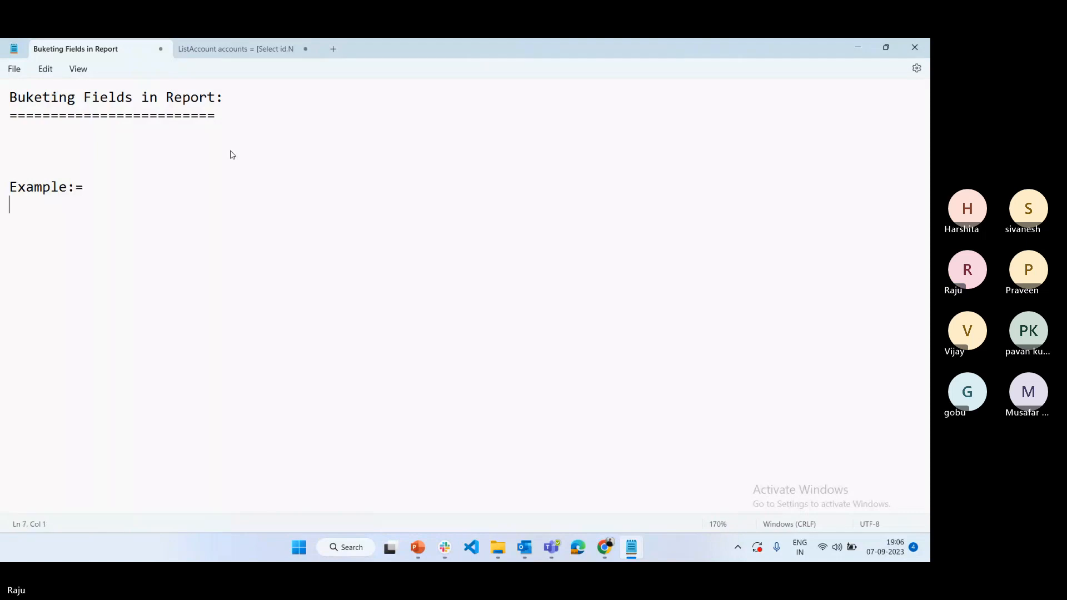
key(BackSpace)
key(BackSpace)
key(Return)
text(========)
key(Return)
key(Return)
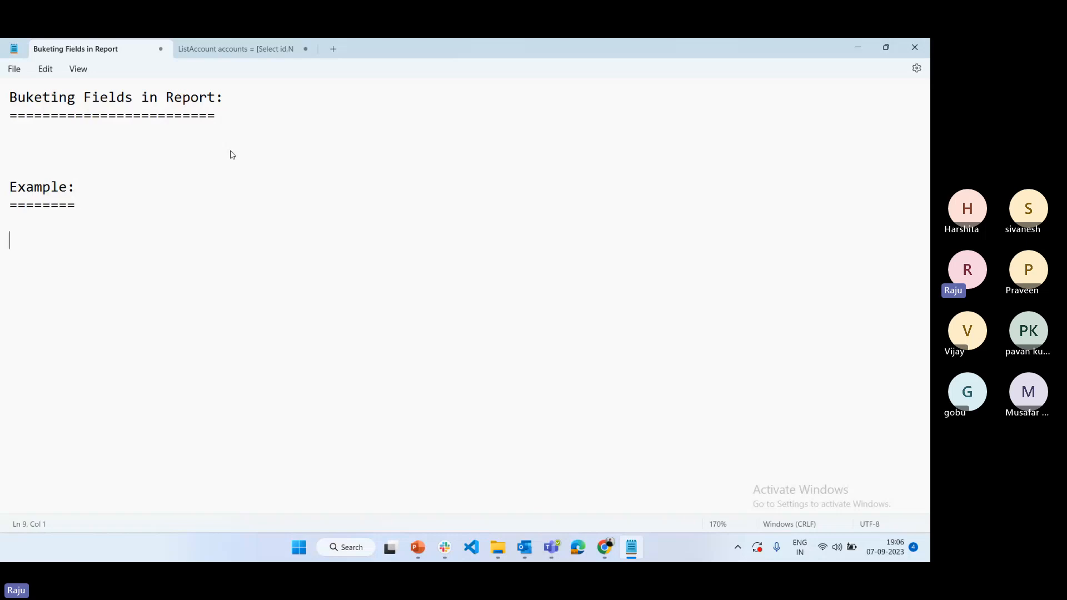
Under the example subheading, write "If Opportunity Amount is <50000 then update oppotunity is Not considered/Ignore.".
text(If Opportunity A)
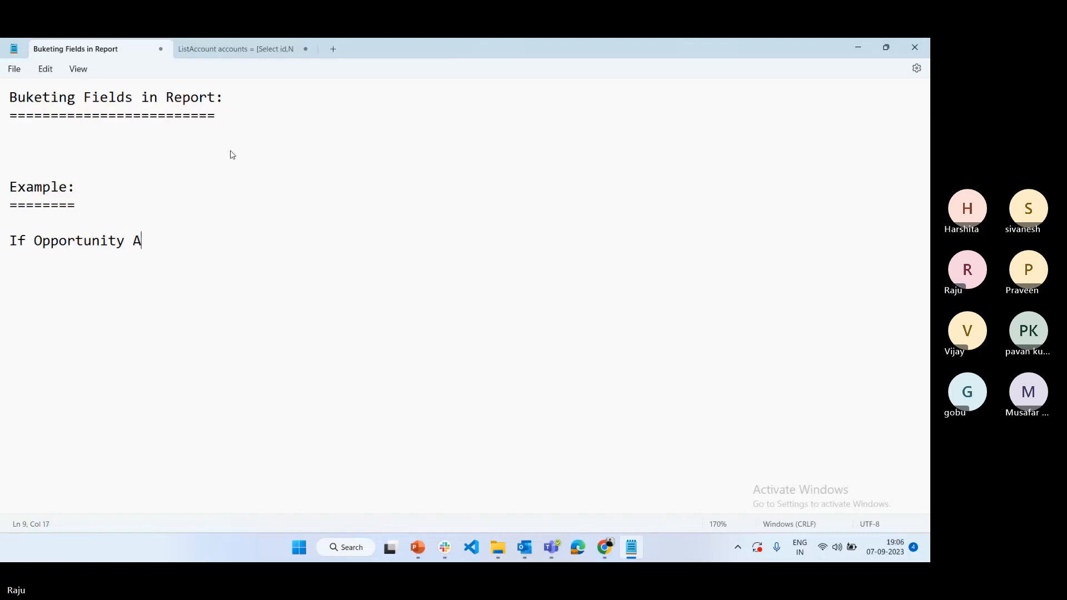
text(mount is )
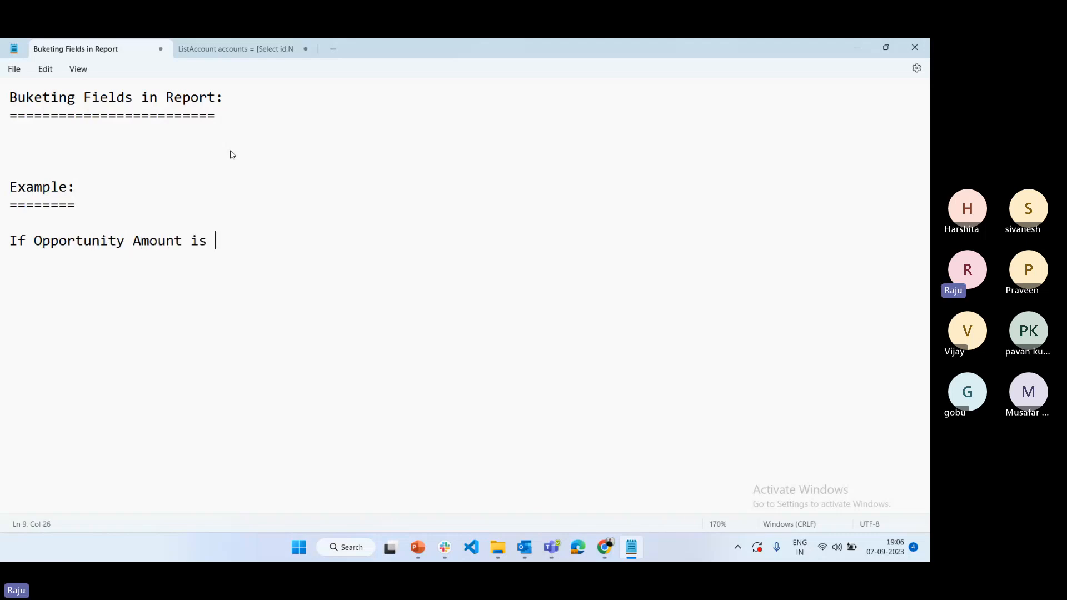
text(<50000 then updat)
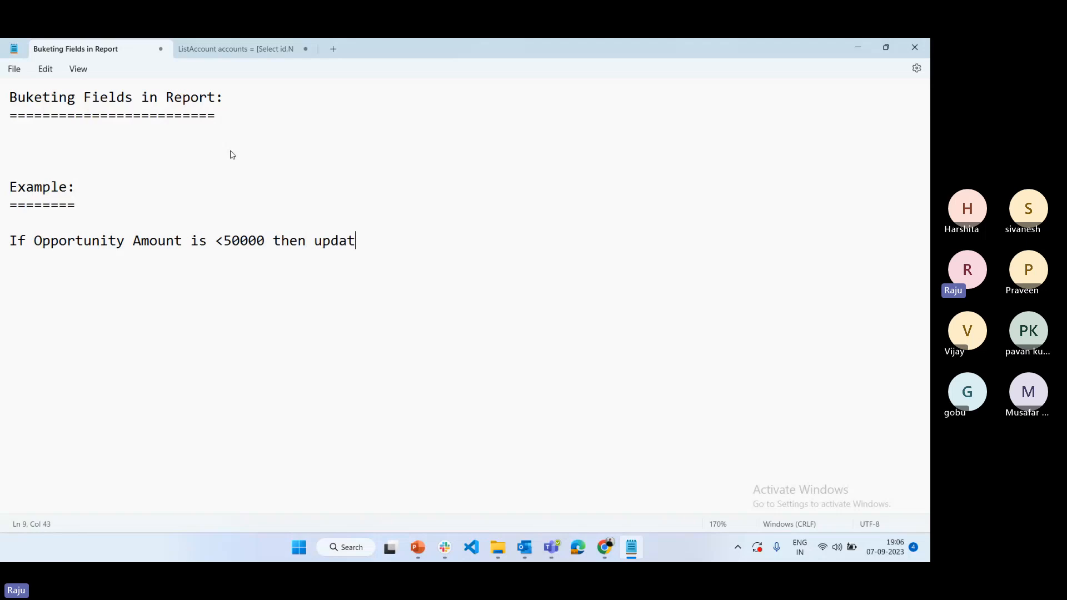
text(e oppotunity is )
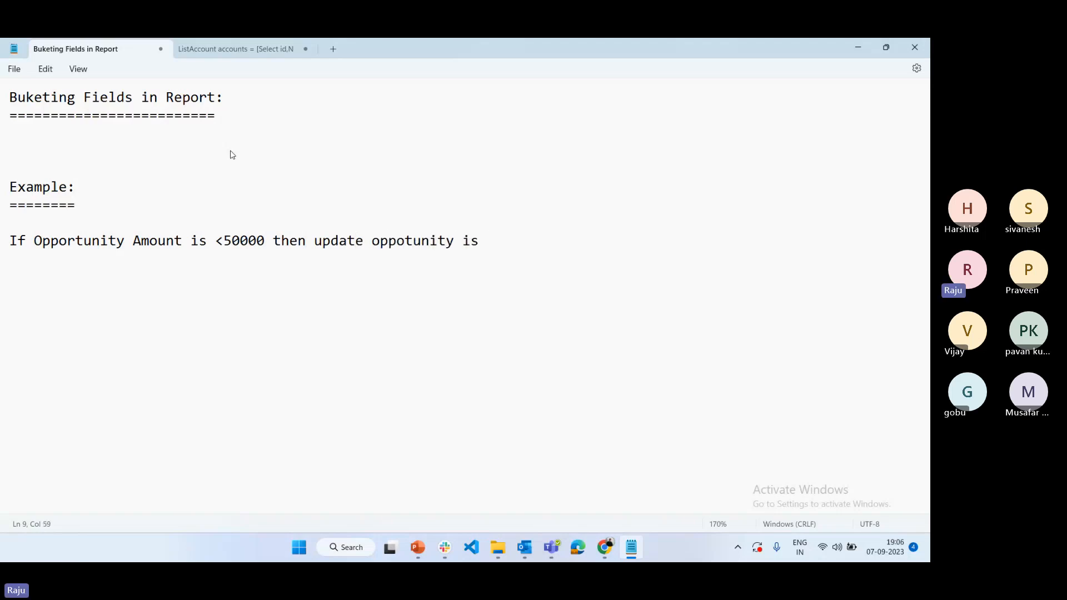
text(Not consid)
text(re)
key(BackSpace)
key(BackSpace)
text(e)
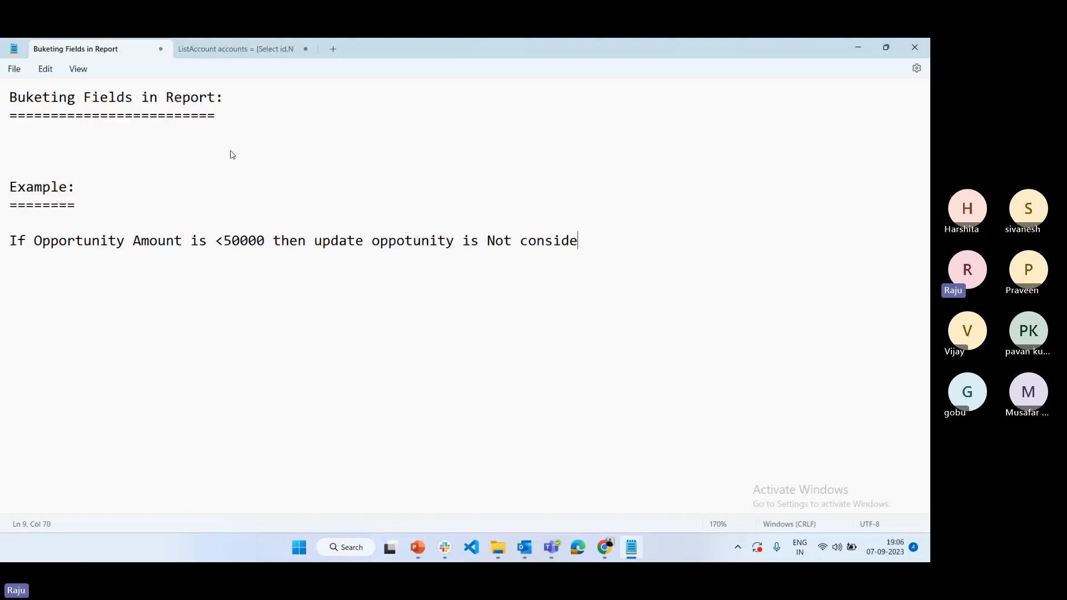
text(red/Ignore)
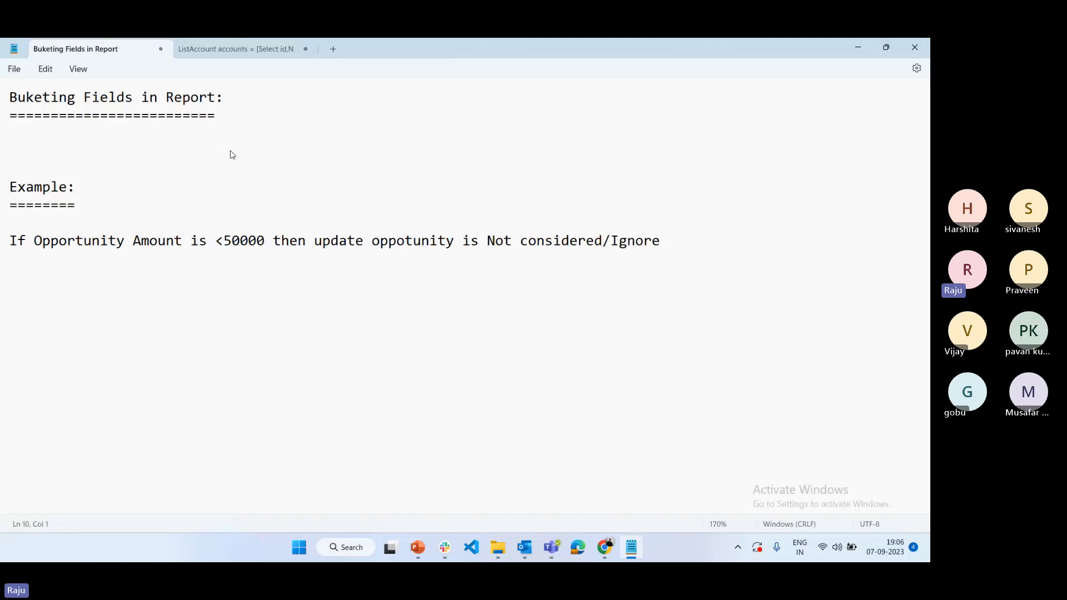
text(.)
key(Return)
Add a second condition line reading "If oporunity amount is >50000 then consider the opportunity record further process.".
text(If oporu)
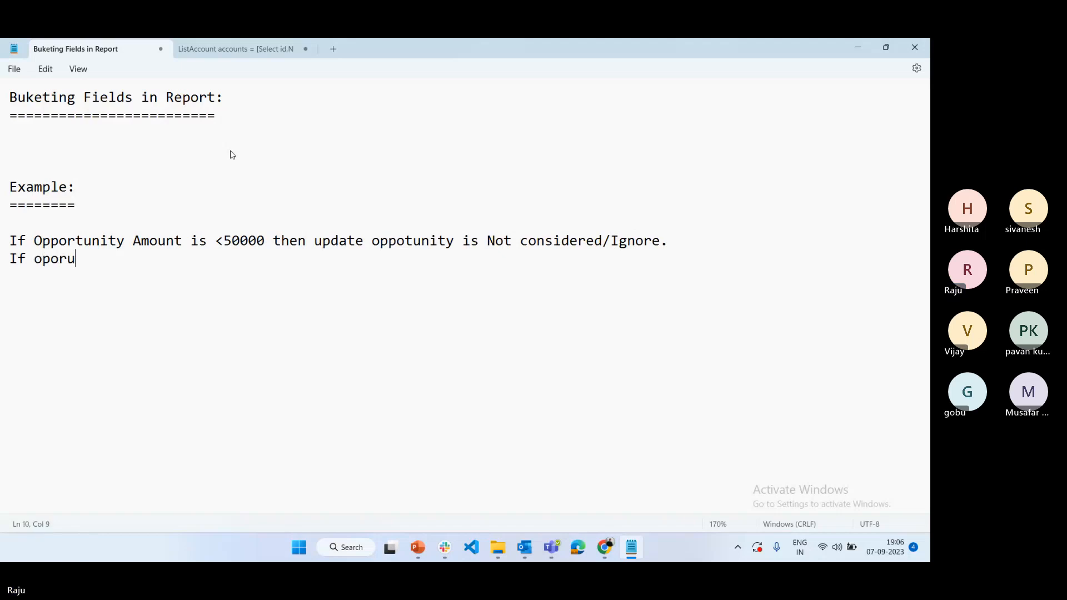
text(nity amount)
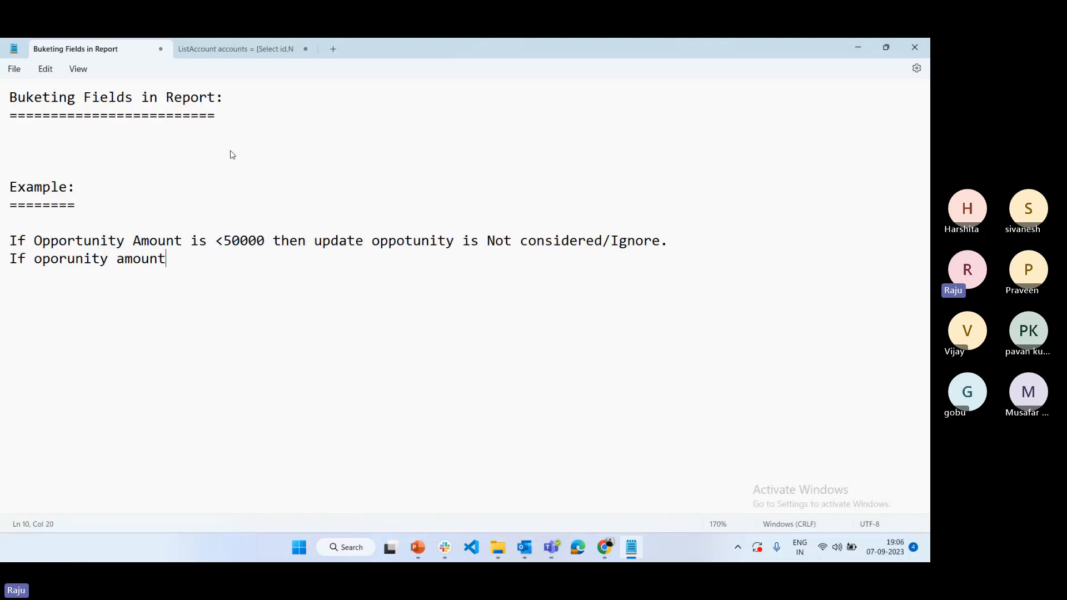
text( is >50000 then consider the )
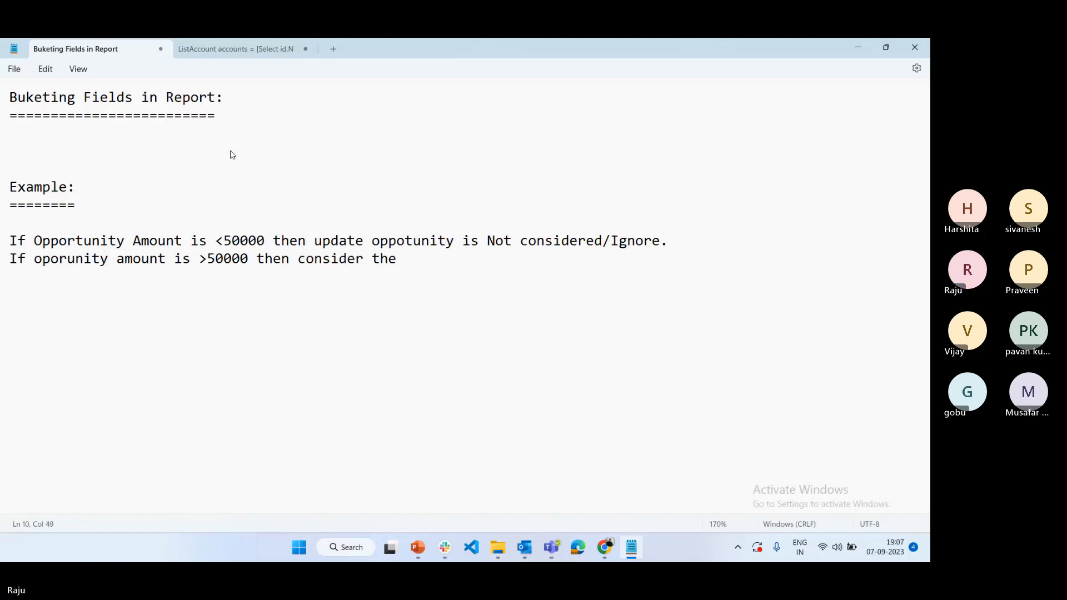
text(opportunity )
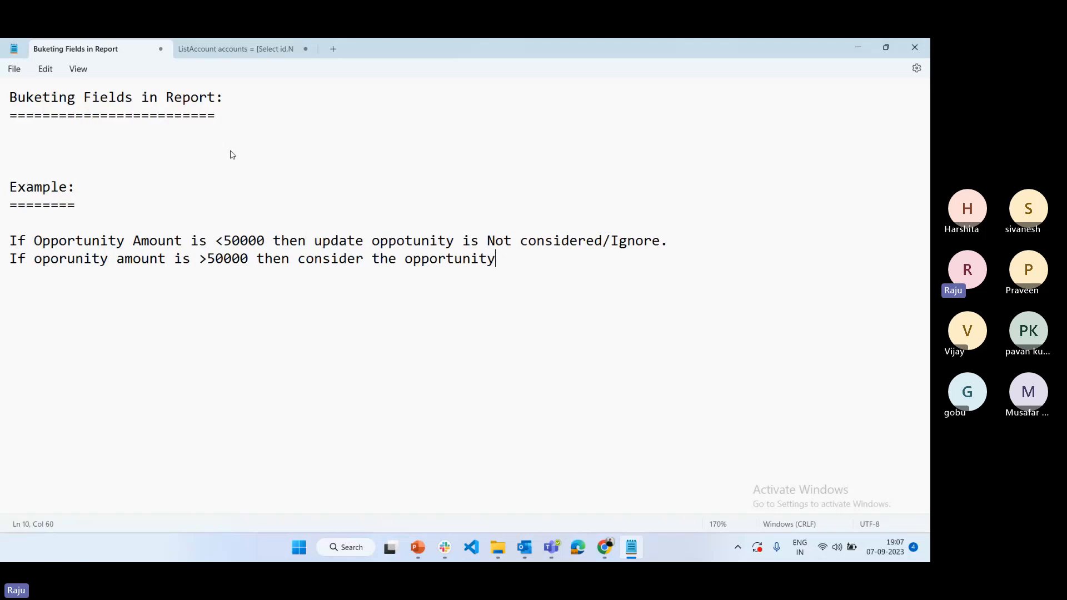
text(record further)
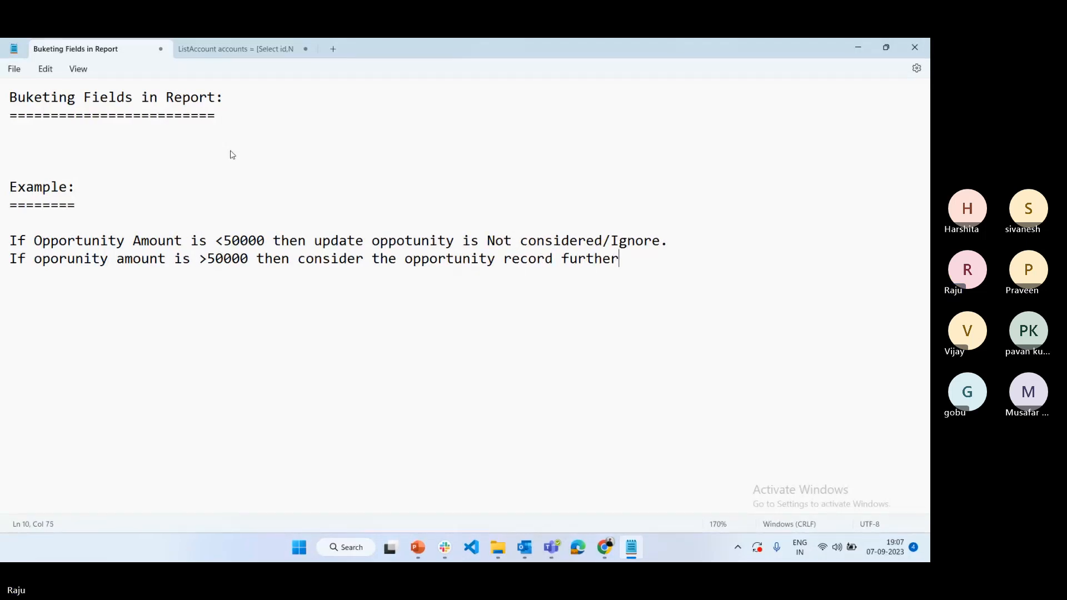
text( process.)
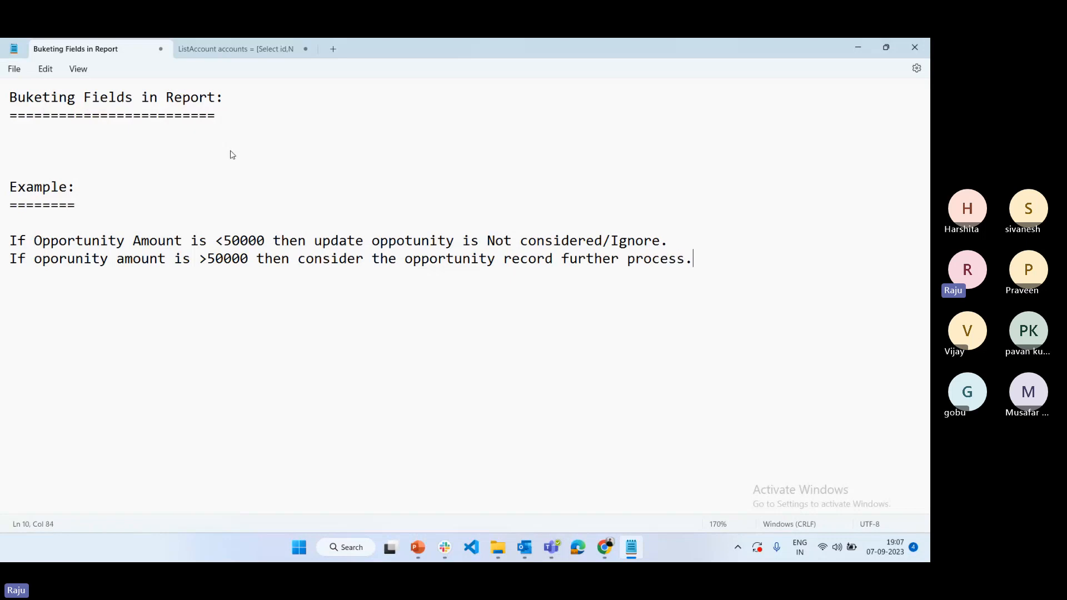
key(Return)
key(Return)
Change "consider" to "considered" in the second condition line and select that word.
click(363, 263)
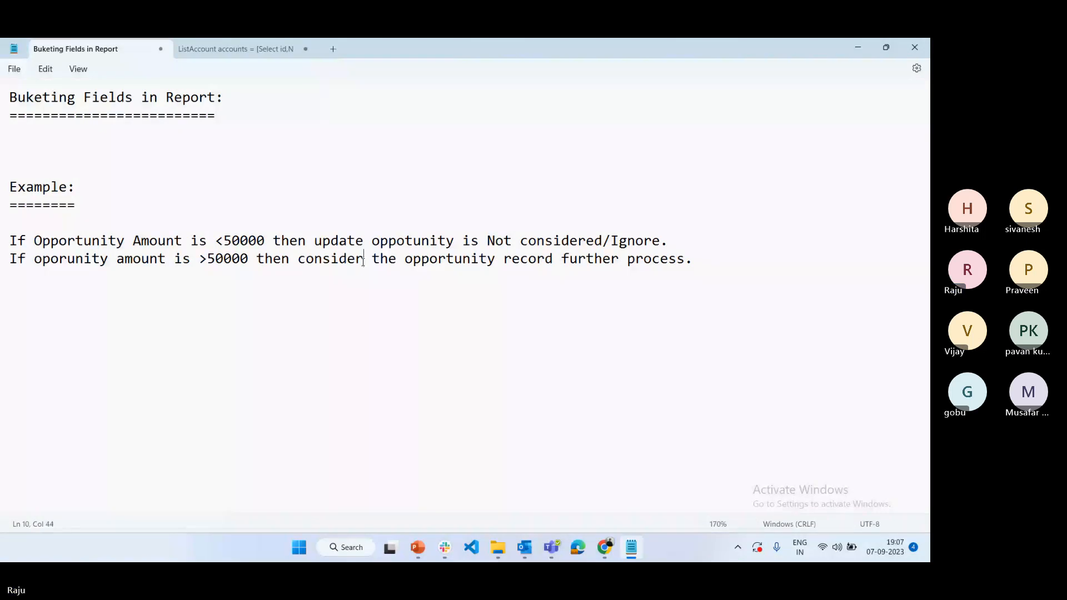
text(ed)
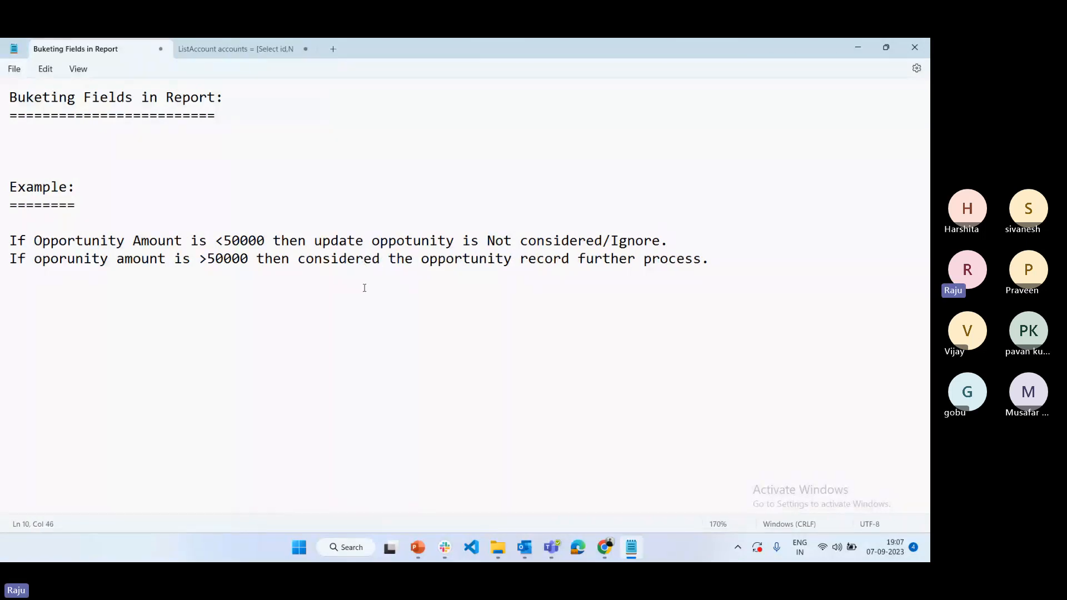
double_click(356, 261)
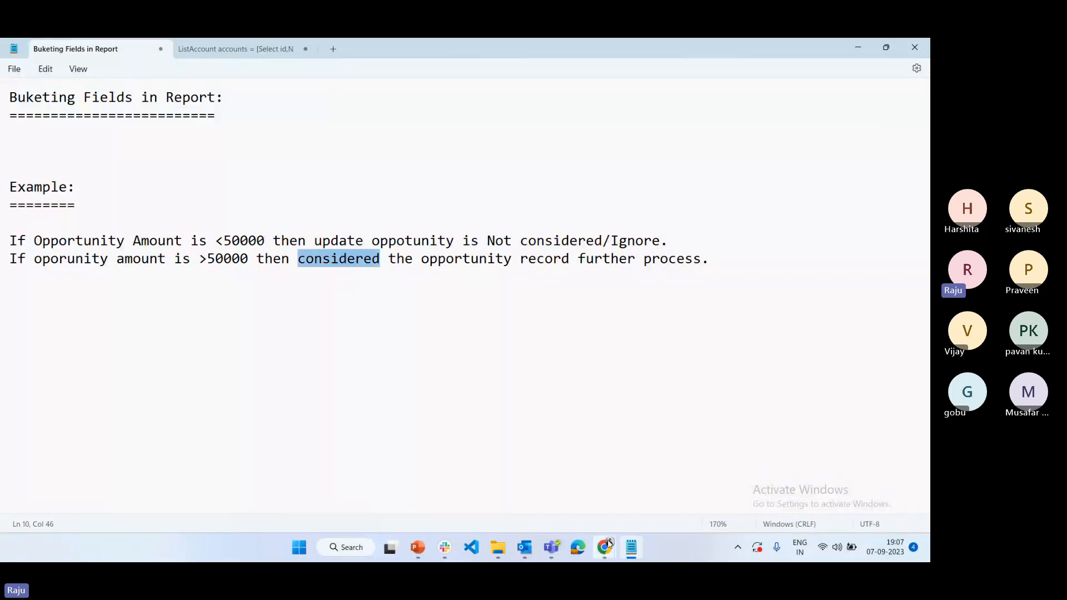
Switch to Salesforce in Chrome and create a new report of type Opportunities with Products.
click(605, 547)
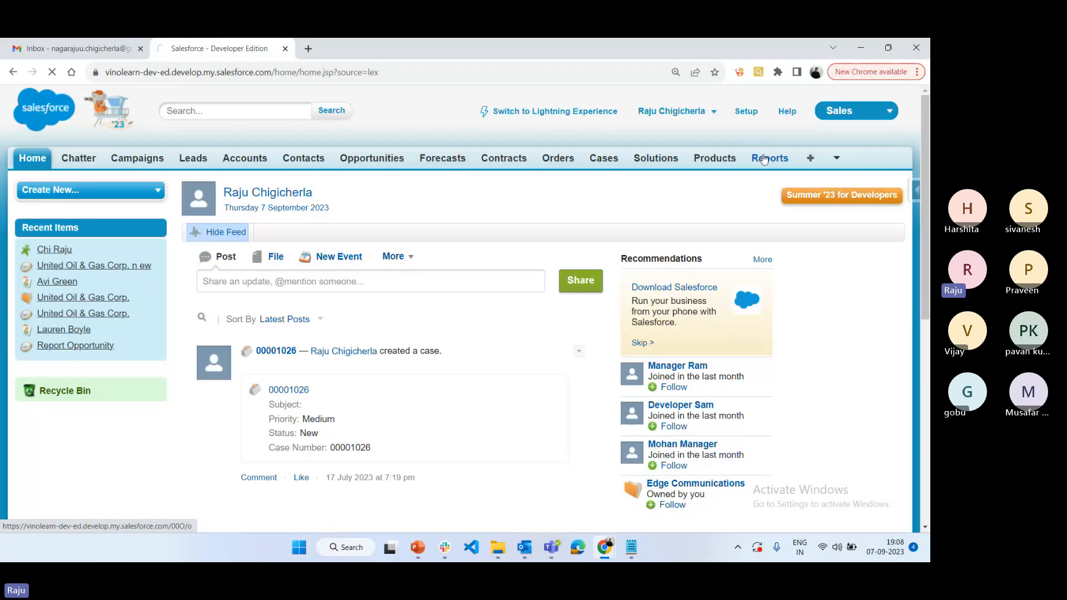
click(763, 159)
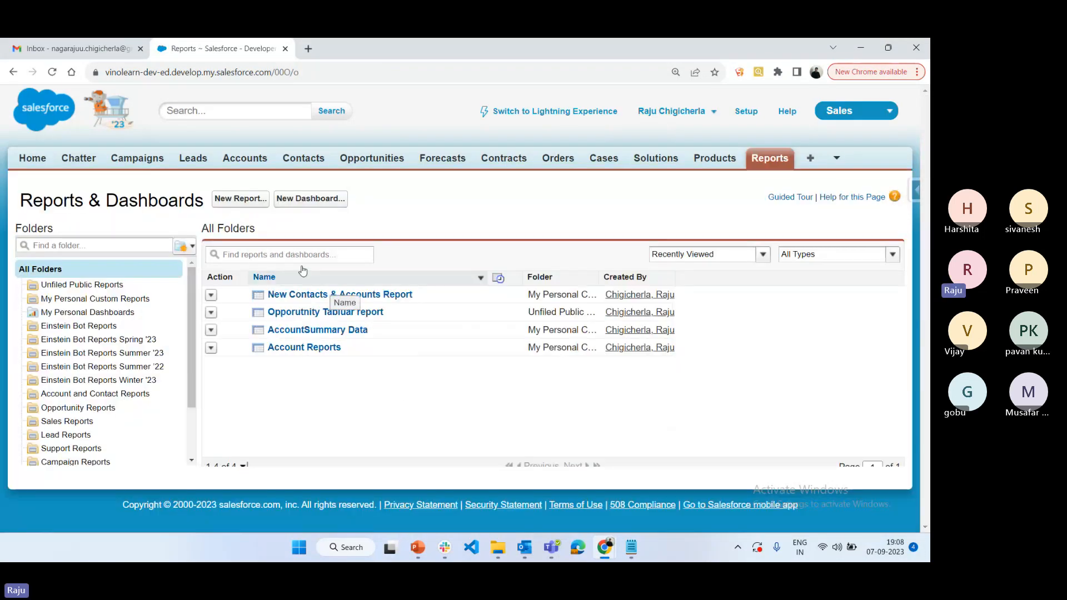
click(249, 200)
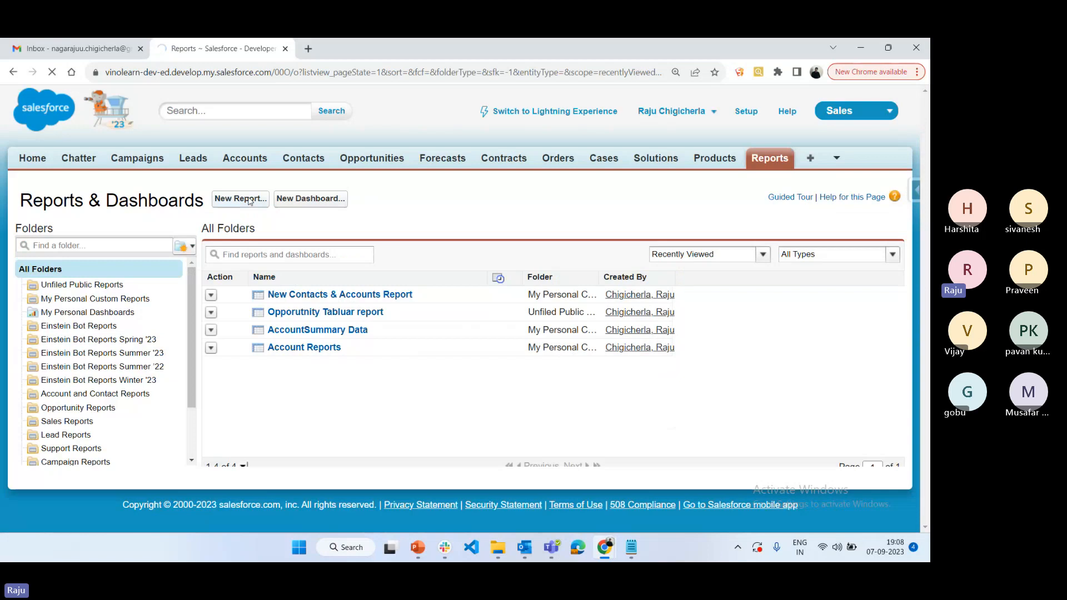
click(218, 335)
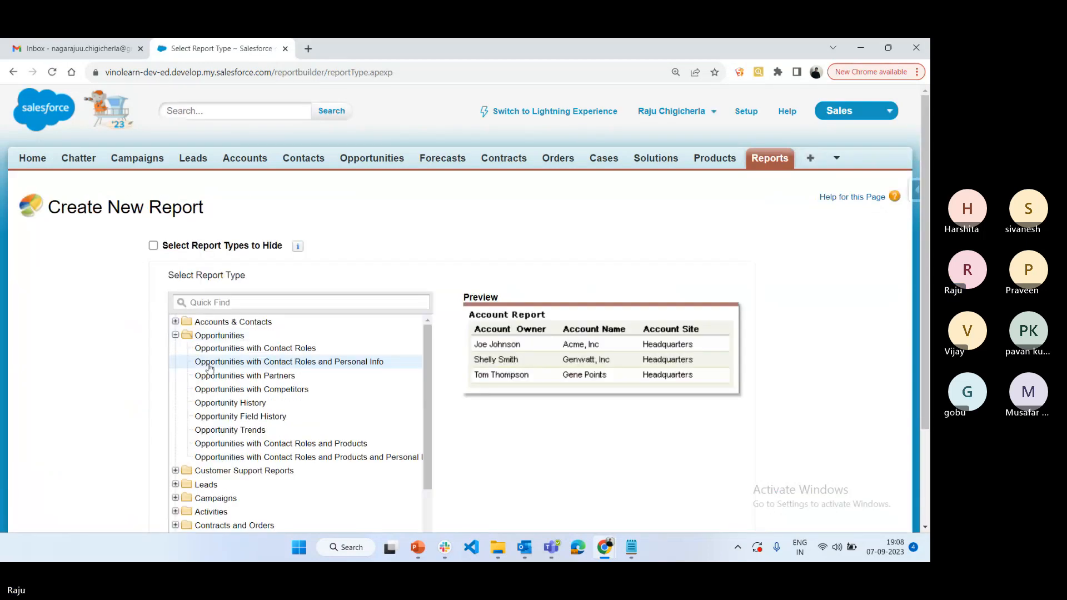
click(243, 363)
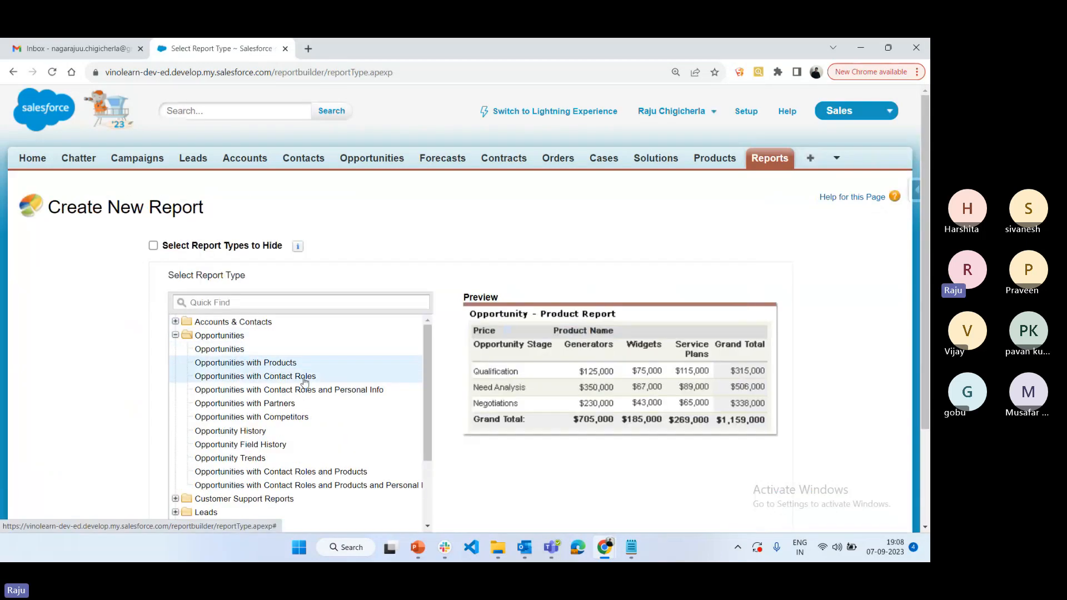
scroll(733, 391, down, 2)
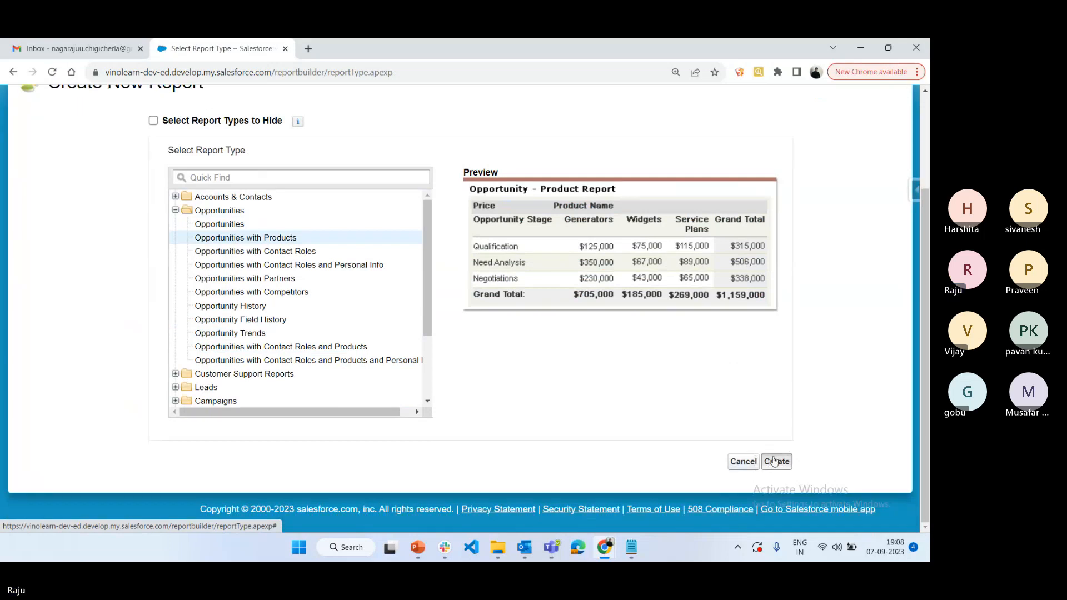
click(775, 461)
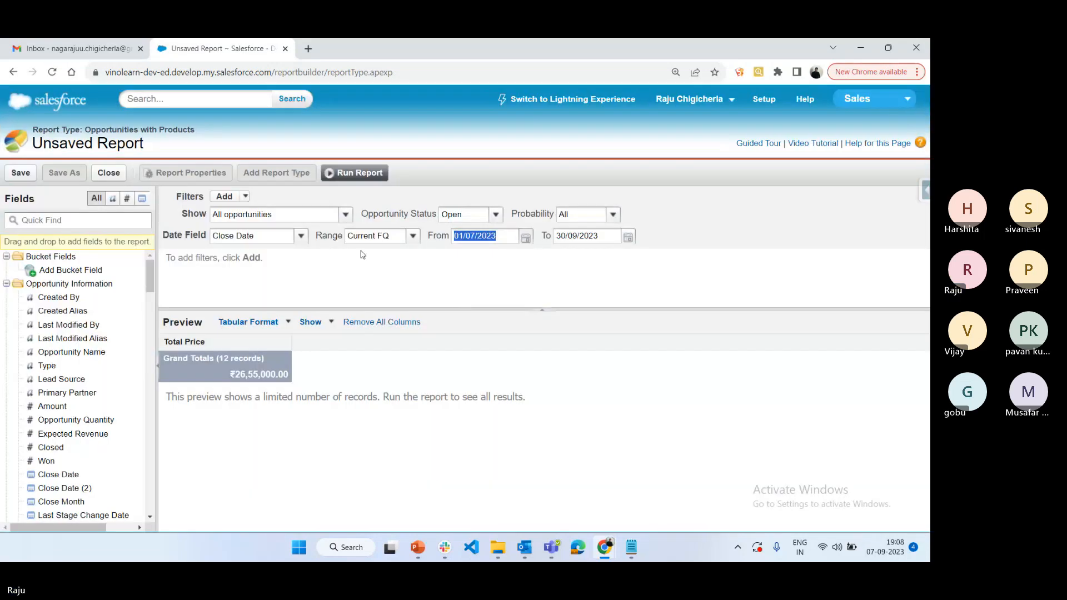
Filter the report to any opportunity status and all-time Created Date, in summary format with record details shown.
click(470, 214)
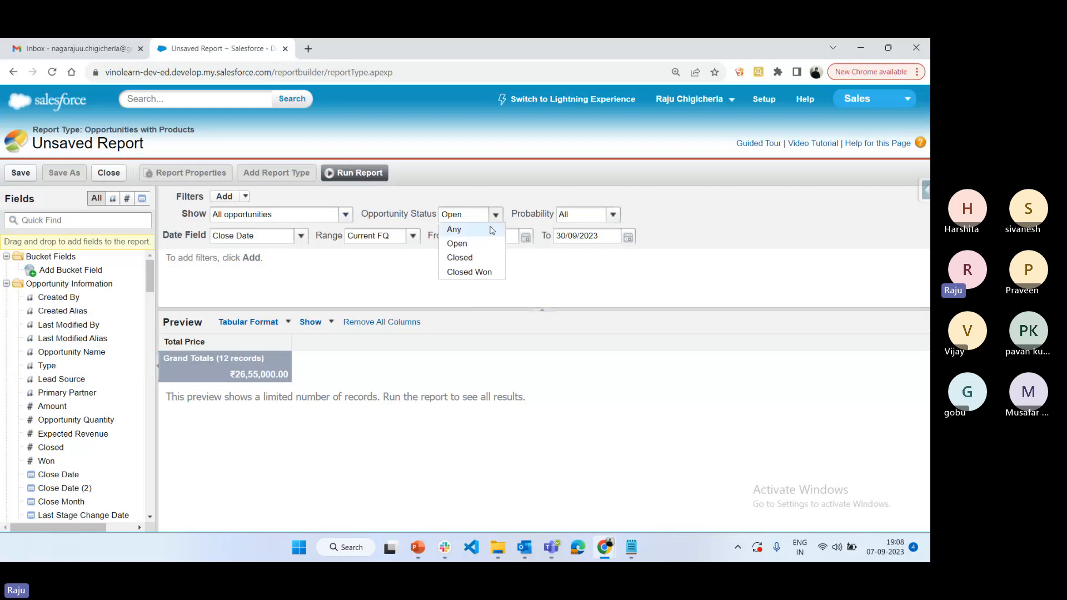
click(465, 229)
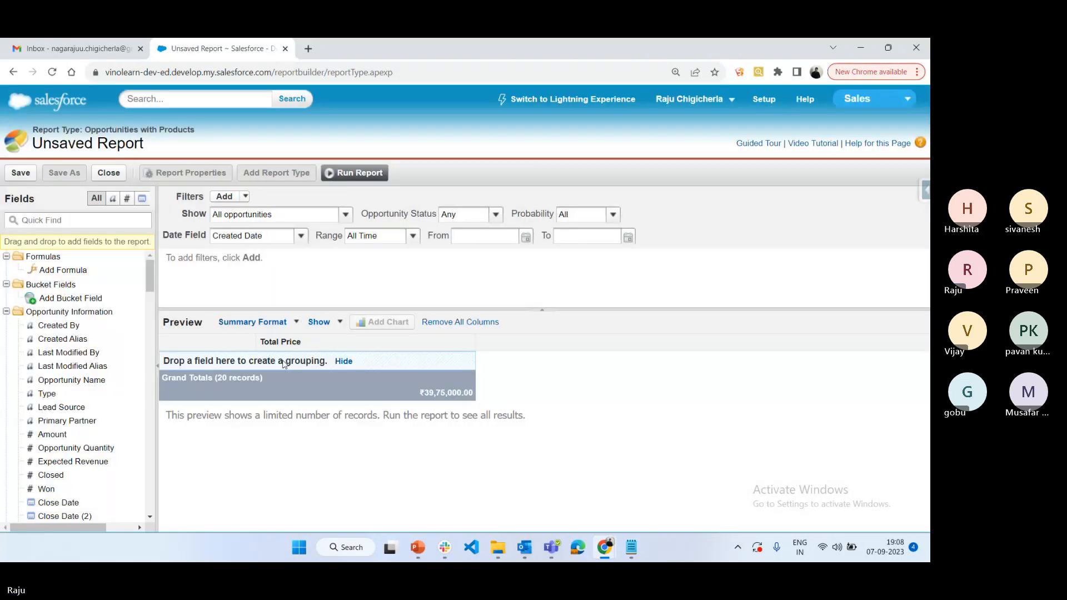
click(334, 327)
click(343, 340)
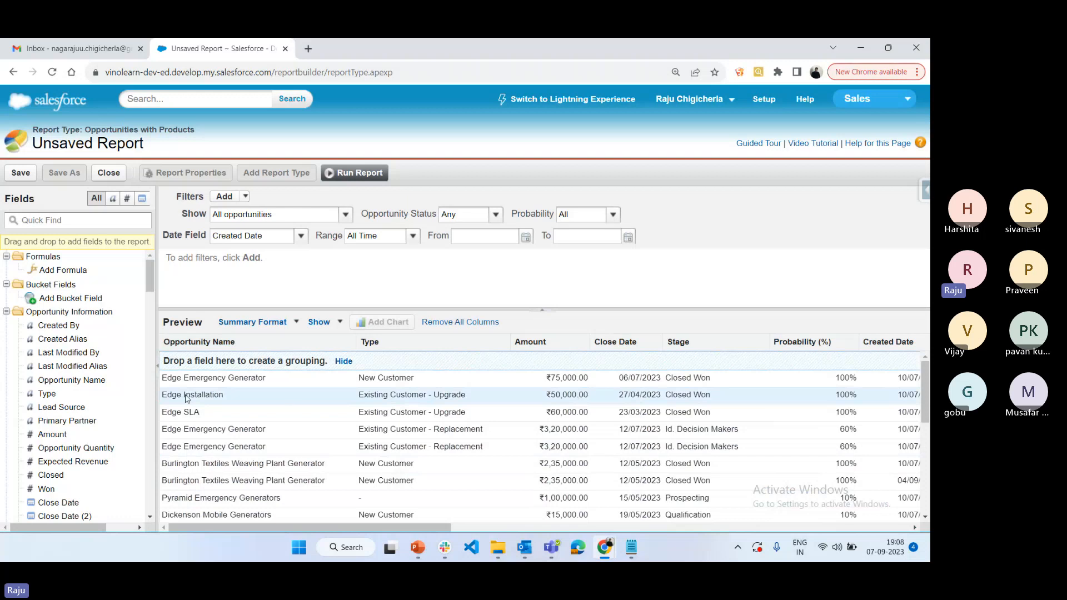
drag(166, 396, 449, 395)
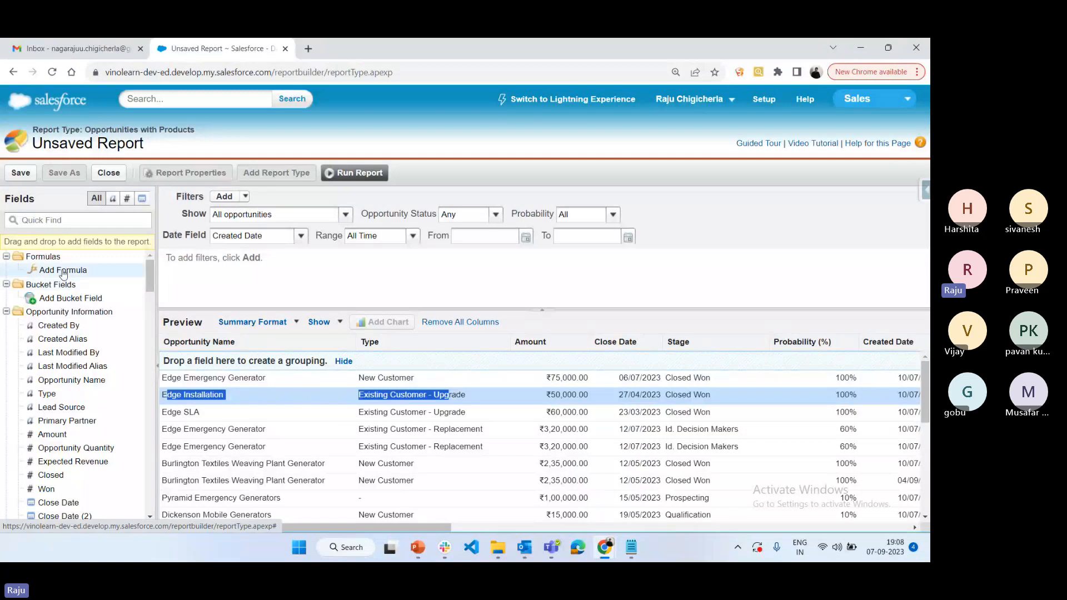
Start a new bucket field on the report's Amount column.
click(59, 299)
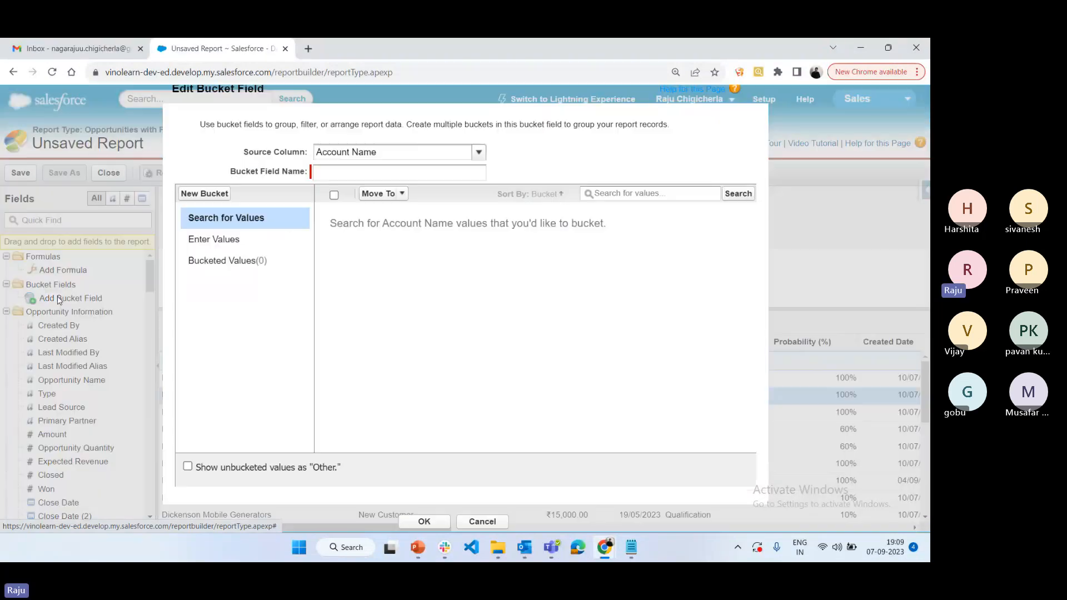
click(483, 520)
mouse_move(71, 298)
mouse_down()
mouse_move(315, 363)
mouse_move(581, 350)
mouse_up()
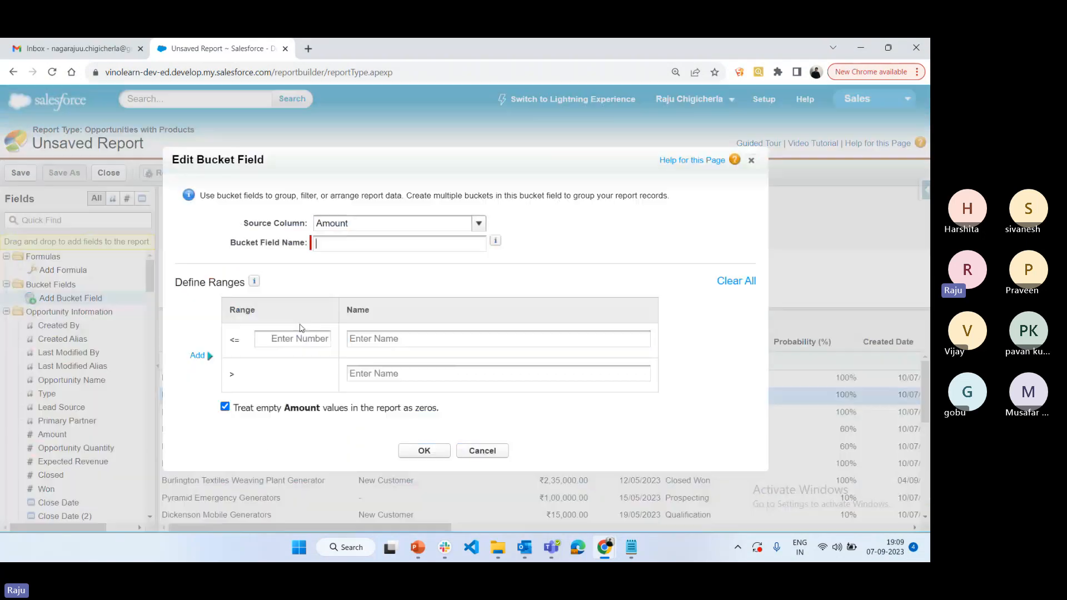
Try to set the bucket field's source column to "Opportunity Status".
triple_click(360, 222)
text(Oppo)
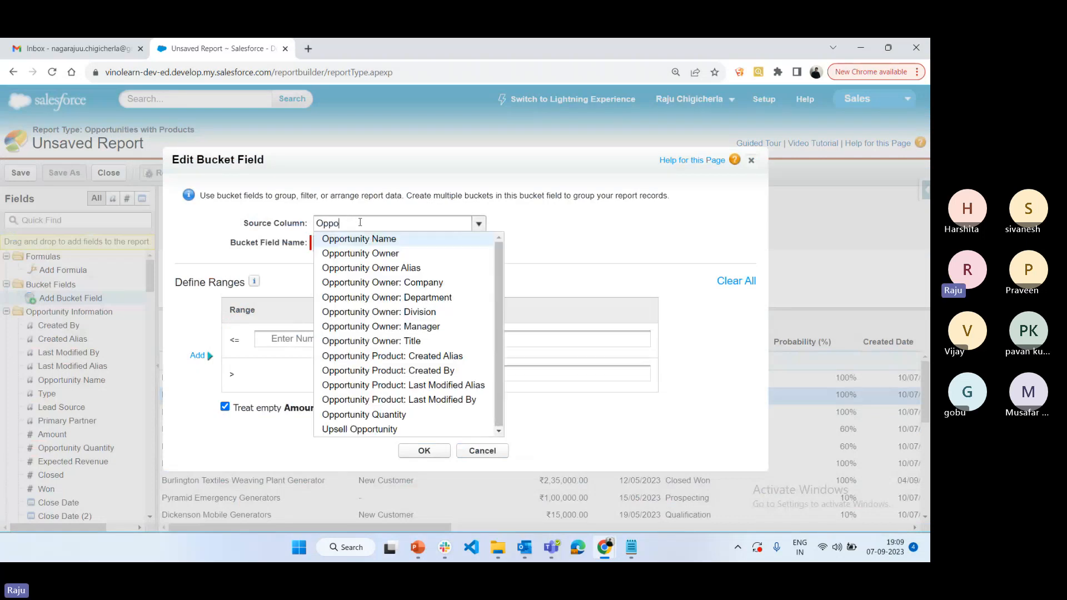
text(rtunity Statu)
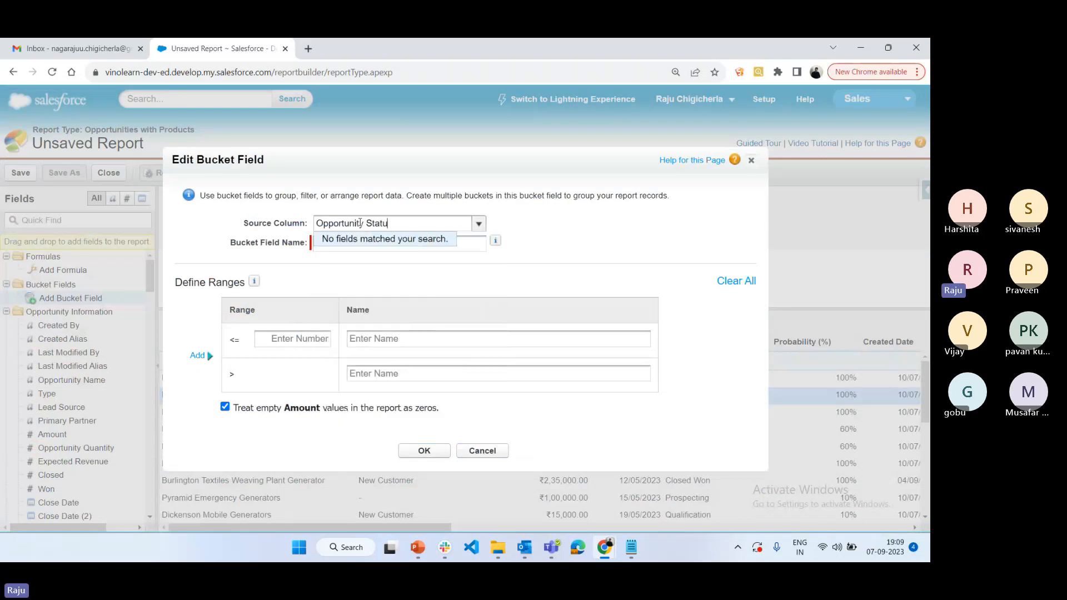
text(s)
click(567, 226)
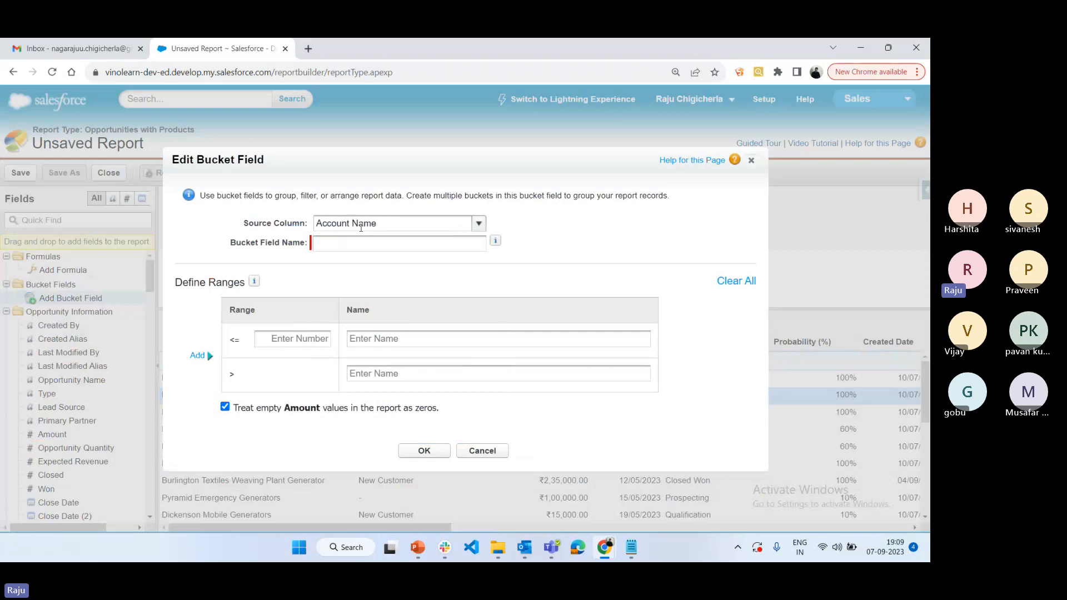
Set the bucket field's source column to Amount and name the field "Opportunity Status".
click(383, 223)
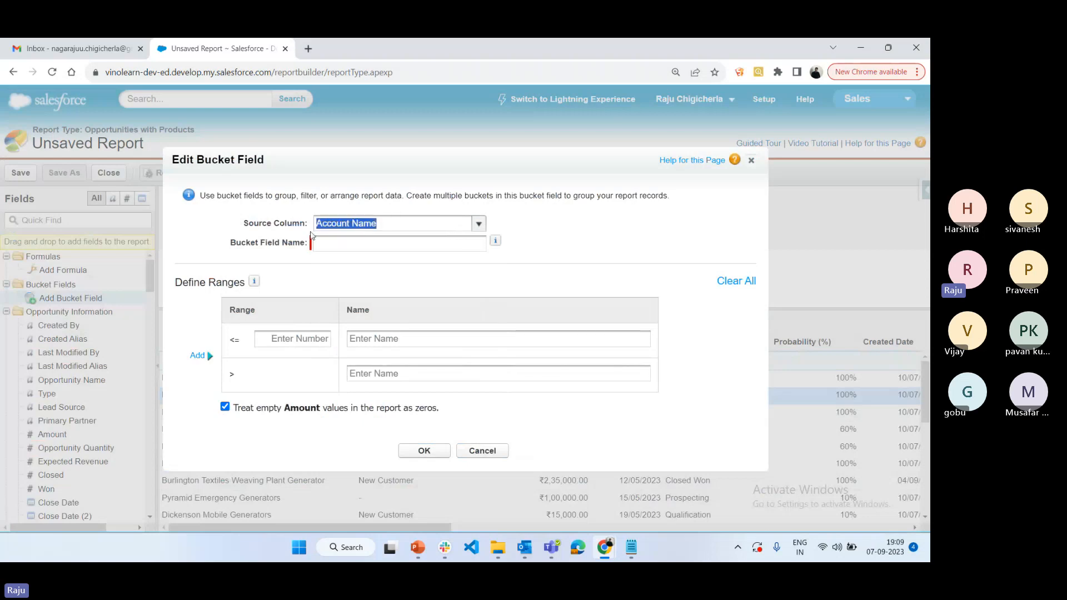
click(478, 223)
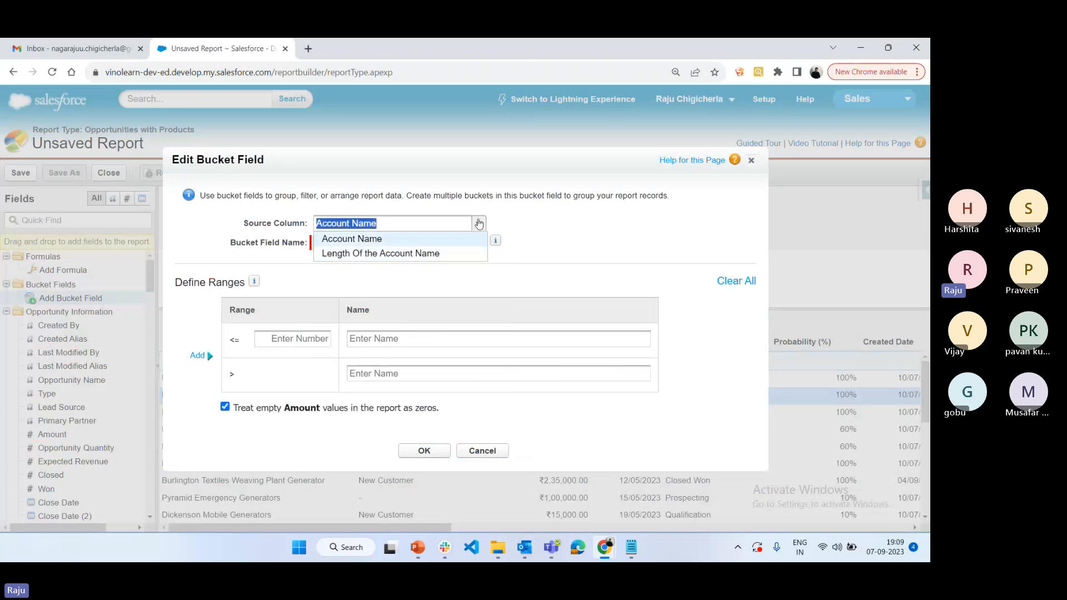
key(BackSpace)
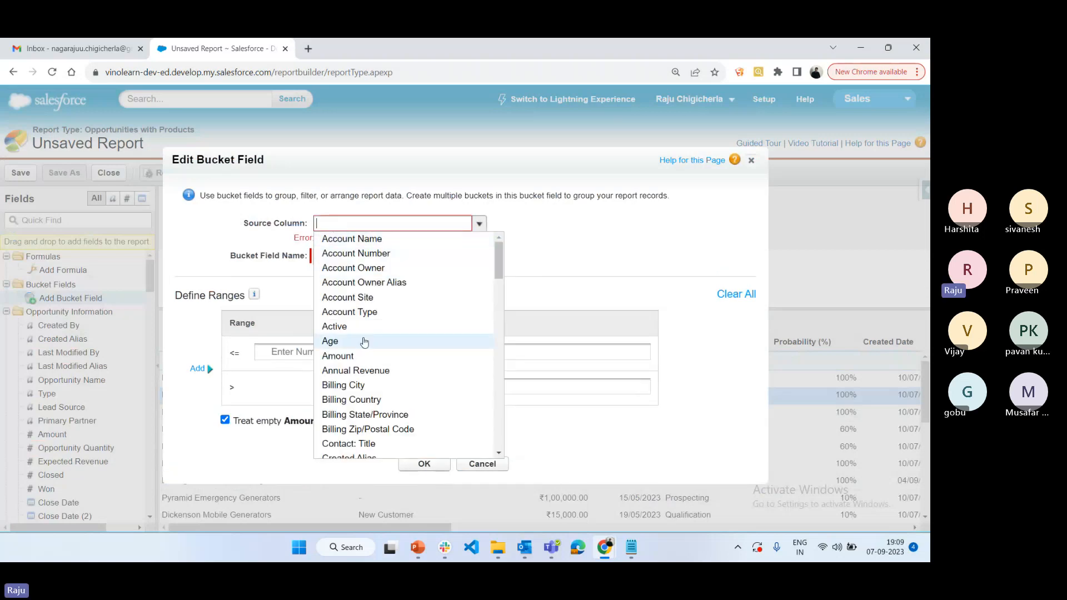
scroll(367, 322, down, 3)
scroll(367, 316, up, 4)
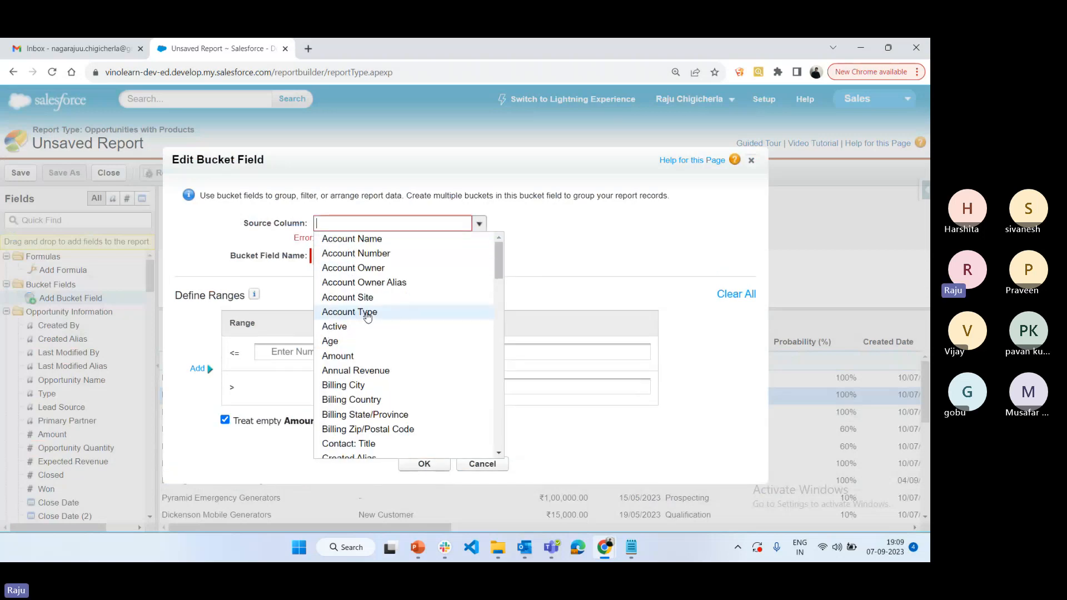
click(337, 355)
click(333, 245)
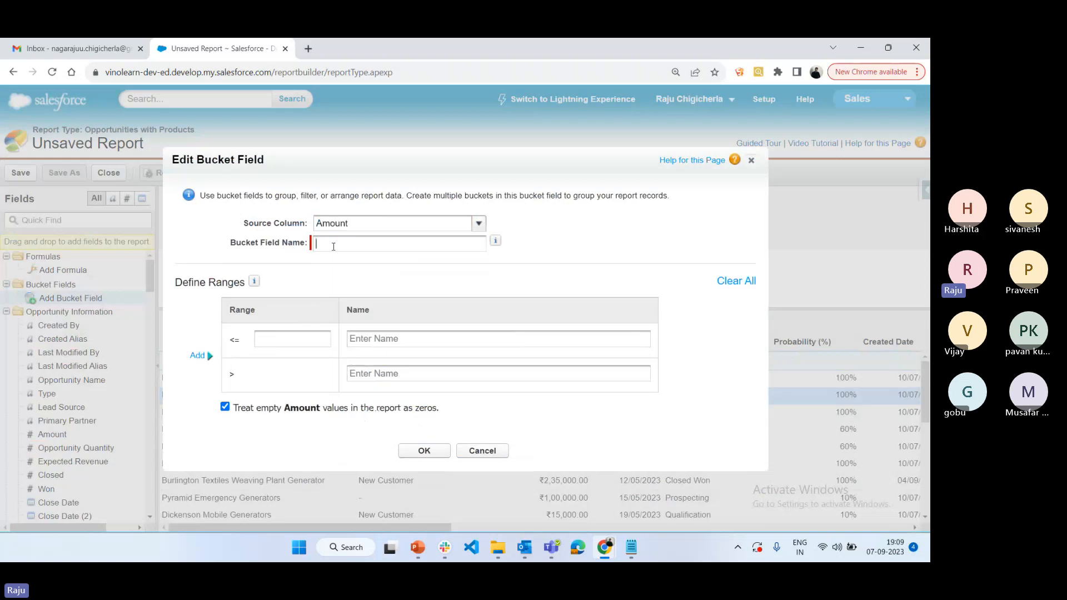
text(Opportunity Status)
Define the lower range as amounts up to 50000 and name it "Ignore/Not Consider this opporunity".
click(280, 340)
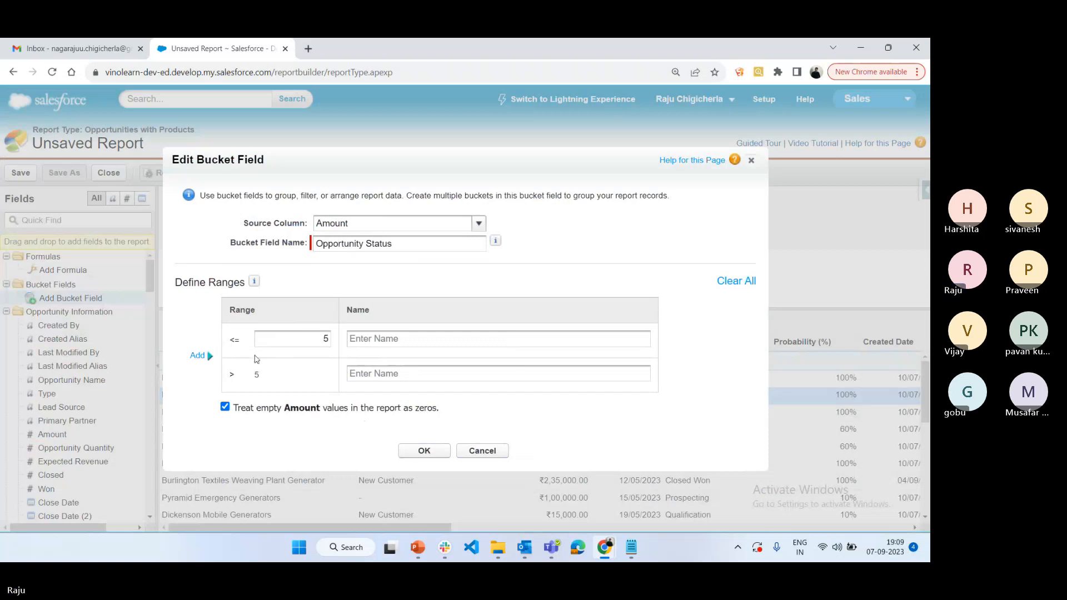
text(50000)
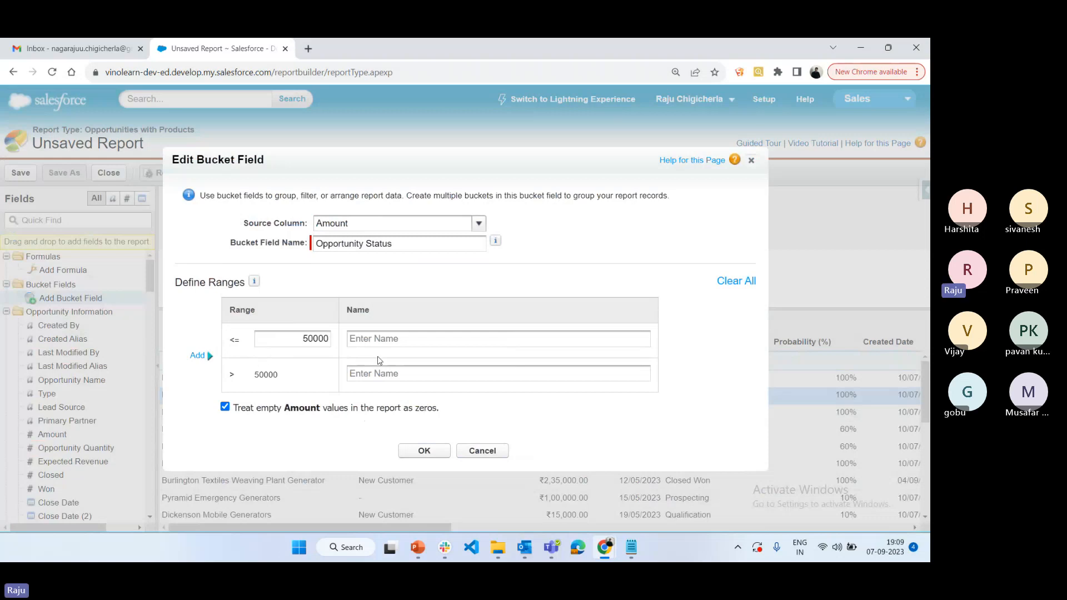
click(377, 336)
text(Ignor)
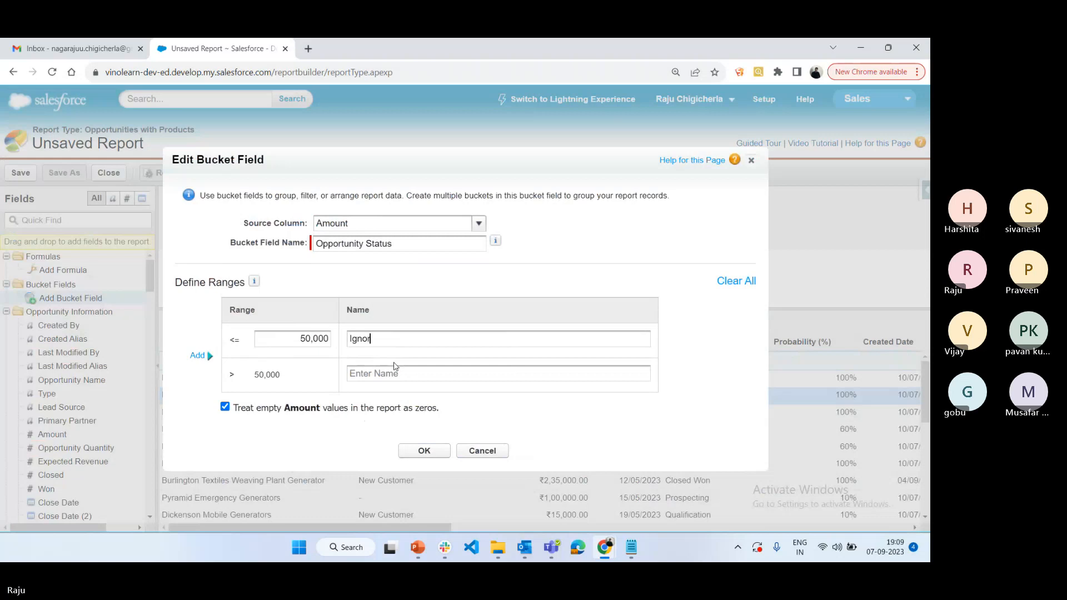
text(e/)
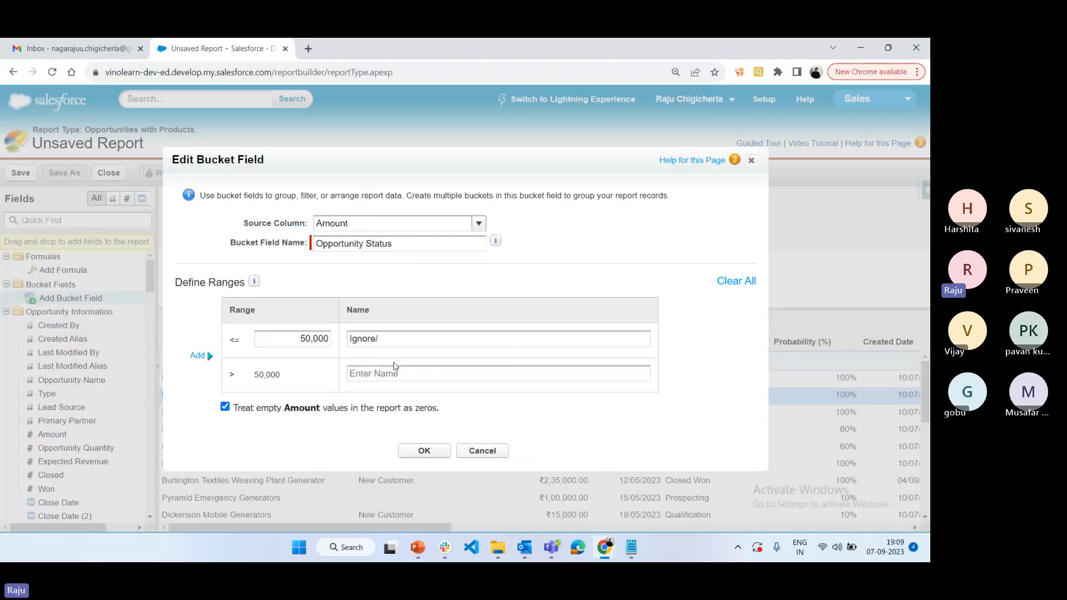
text(Not C)
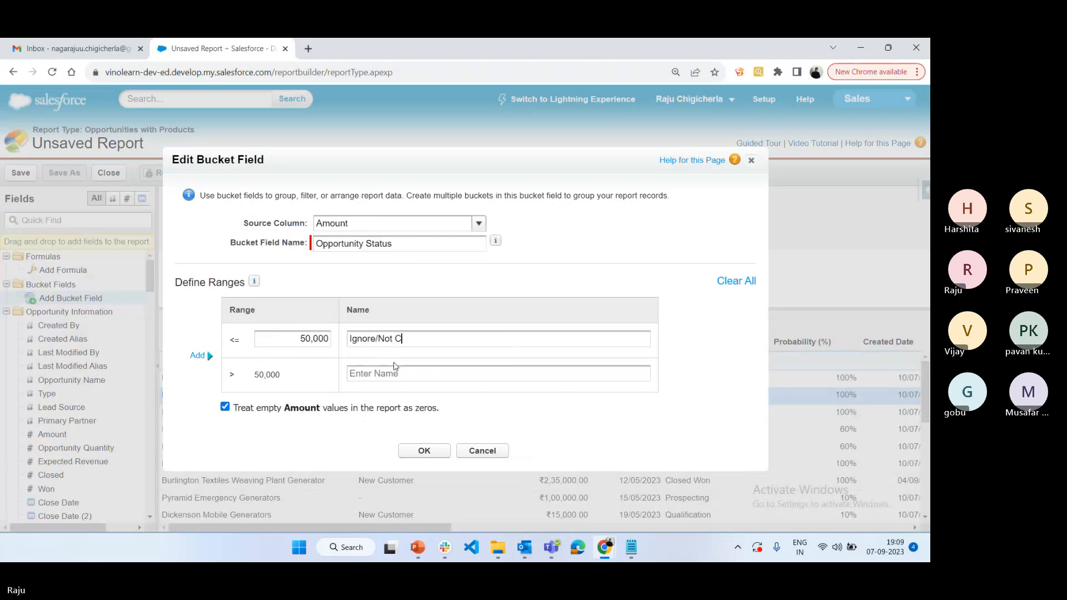
text(onsider this oppo)
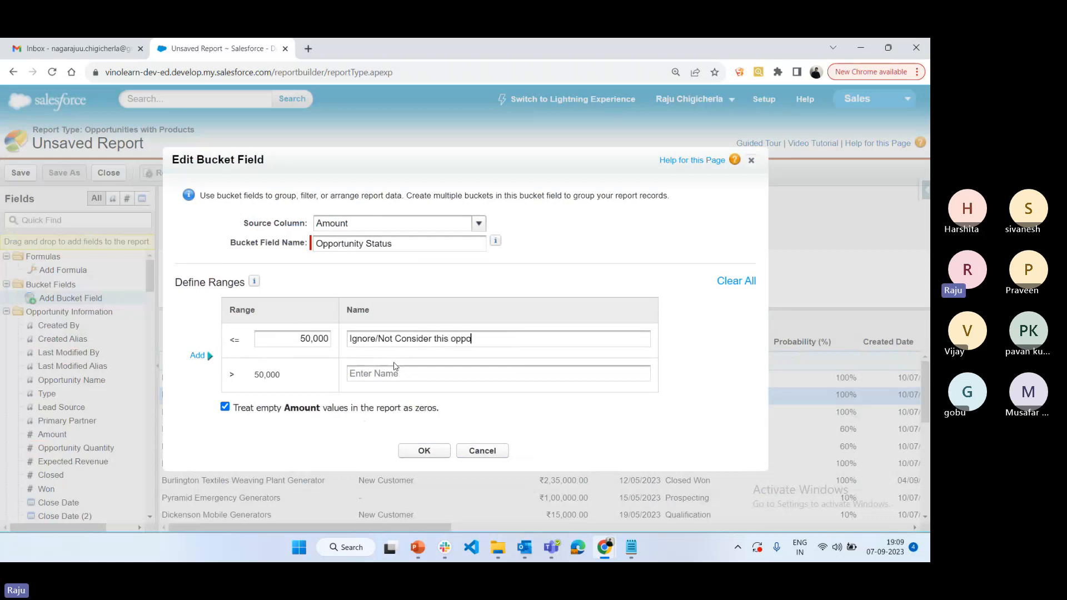
text(runity)
Name the range above 50,000 "Consider the Opportunity For future purpose" and add the bucket field to the report.
click(386, 369)
text(Consider the Opportunity For future purpose)
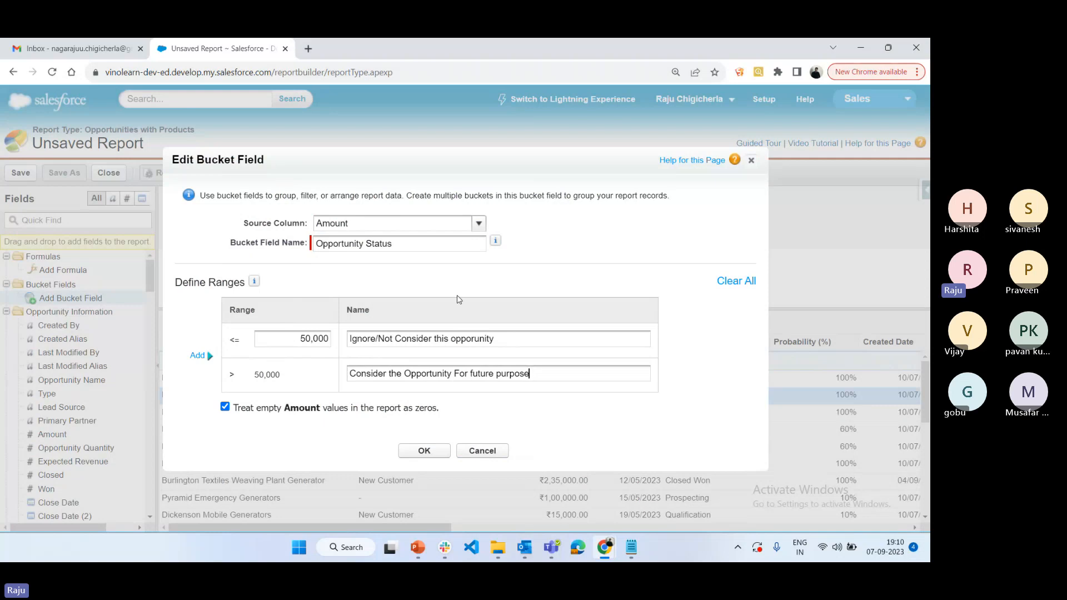
click(425, 451)
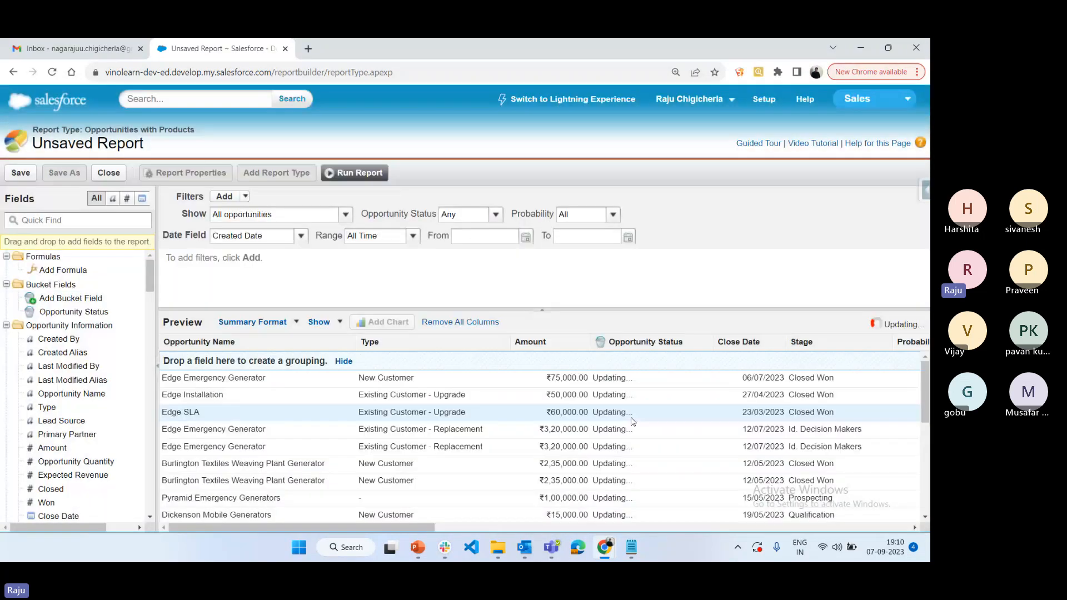
Run the report and compare each opportunity's amount with its value in the Opportunity Status bucket column.
click(364, 174)
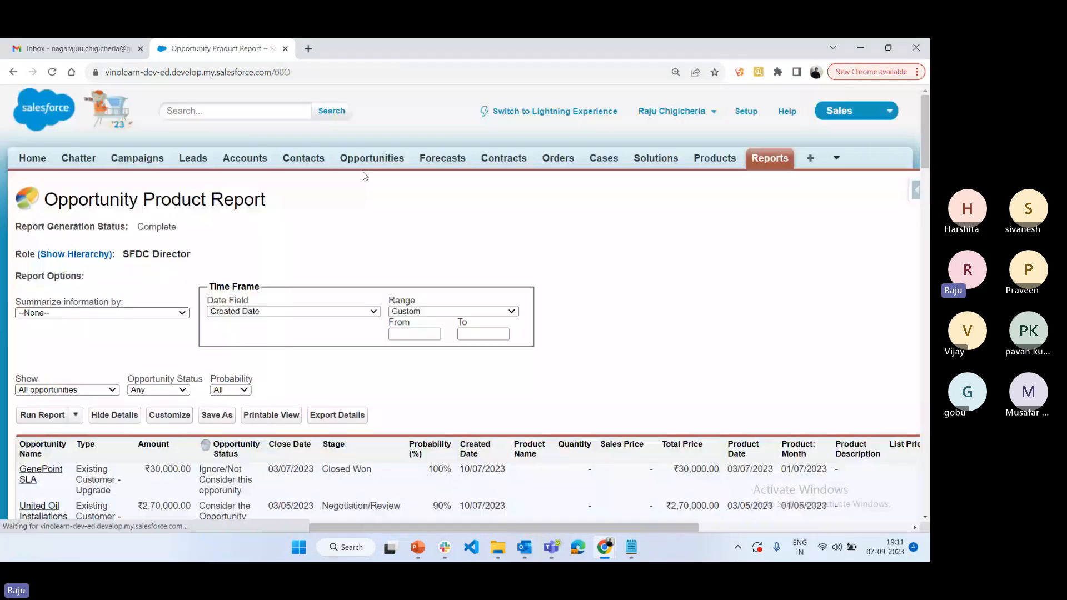
scroll(388, 281, down, 5)
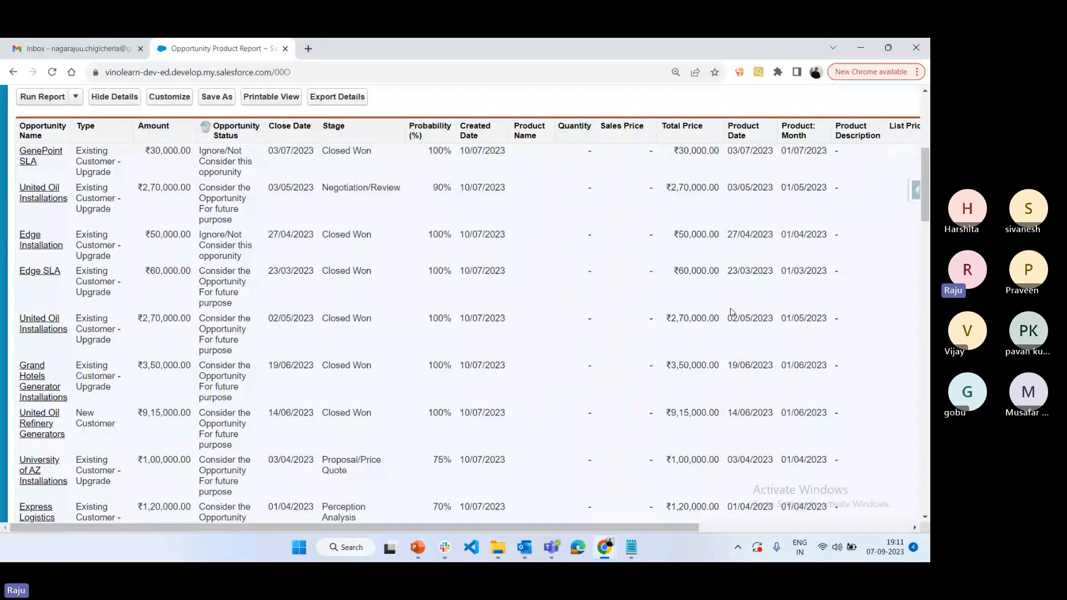
scroll(388, 281, down, 1)
scroll(387, 281, up, 4)
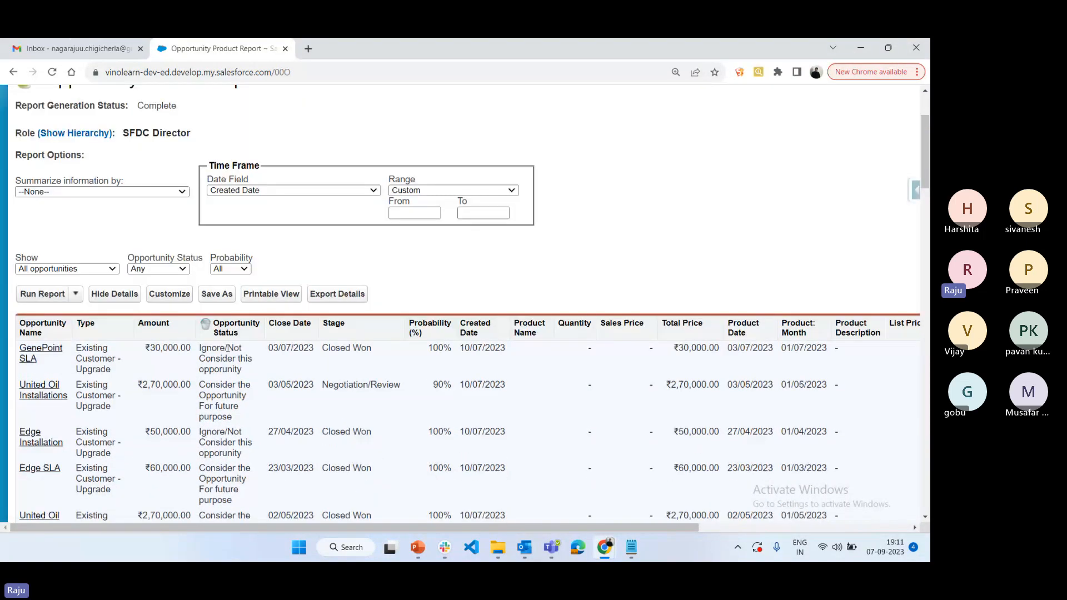
scroll(228, 348, down, 1)
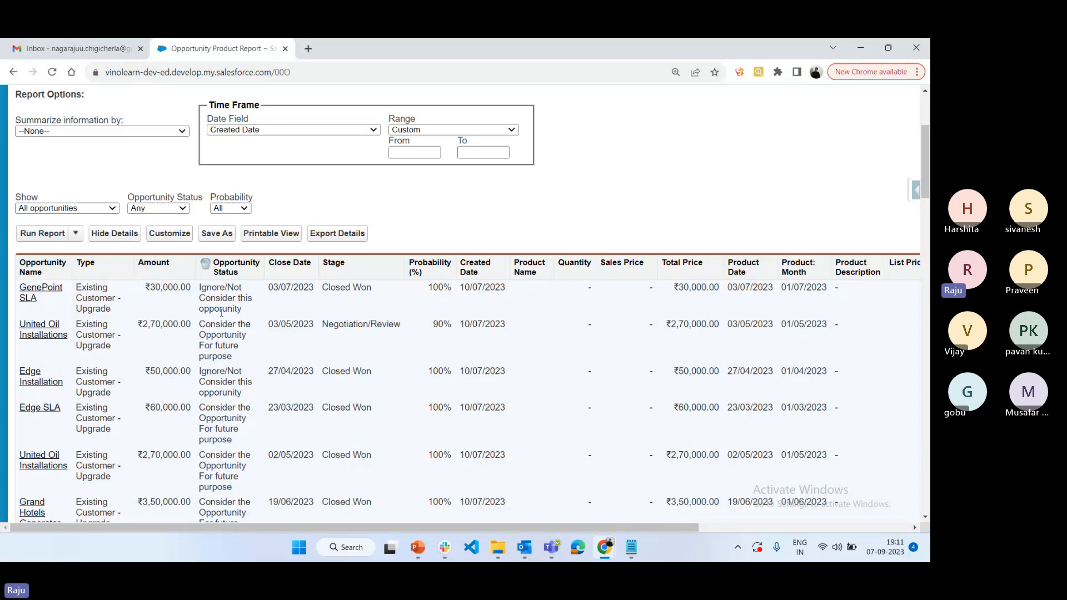
scroll(221, 312, down, 1)
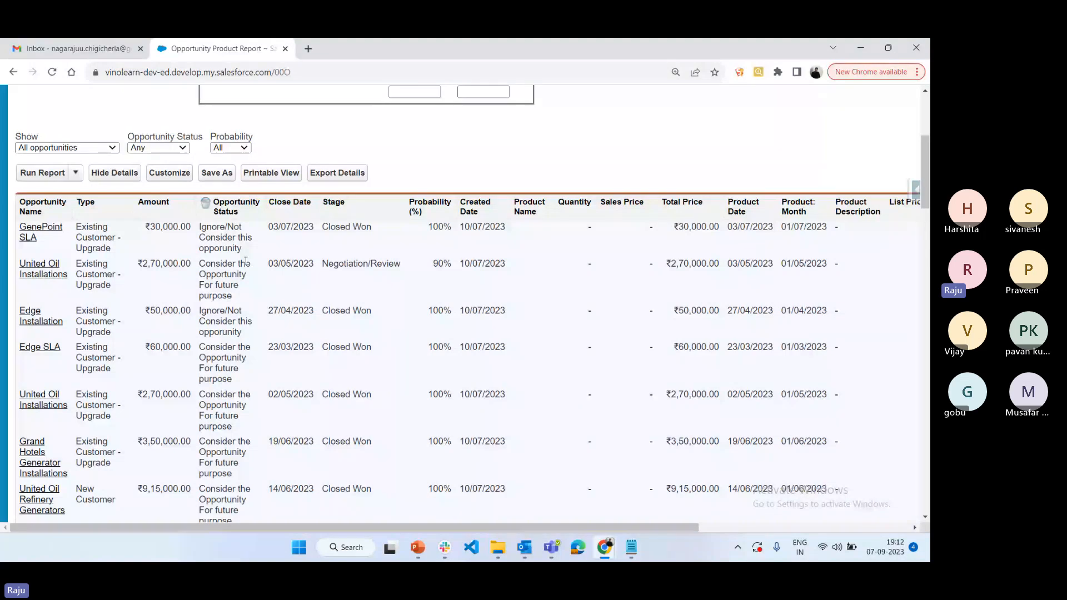
Customize the report to group records by the Opportunity Status bucket field, and run it.
click(169, 173)
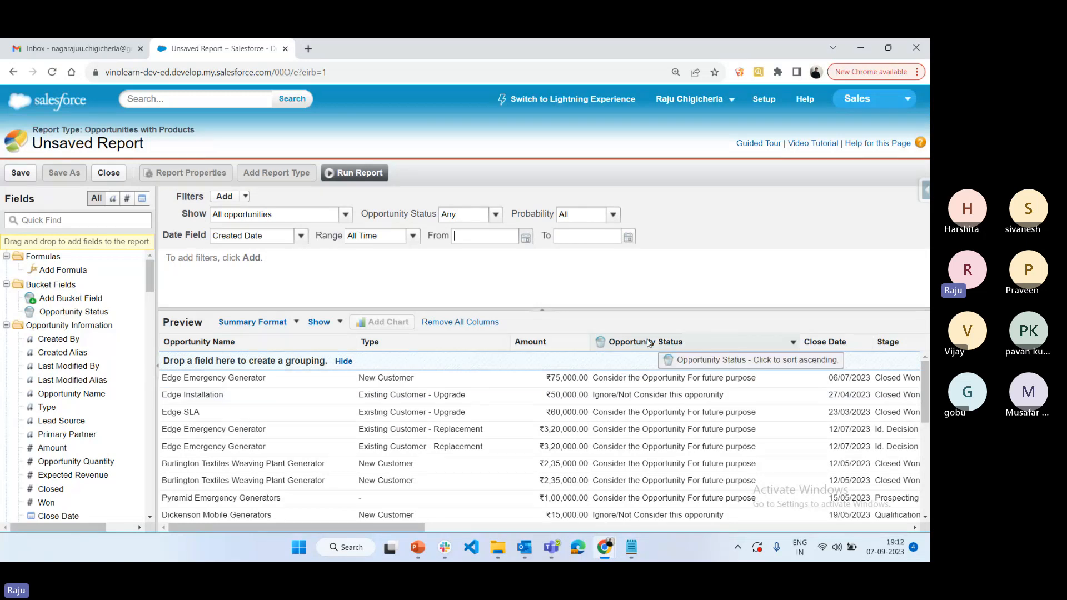
drag(648, 343, 334, 367)
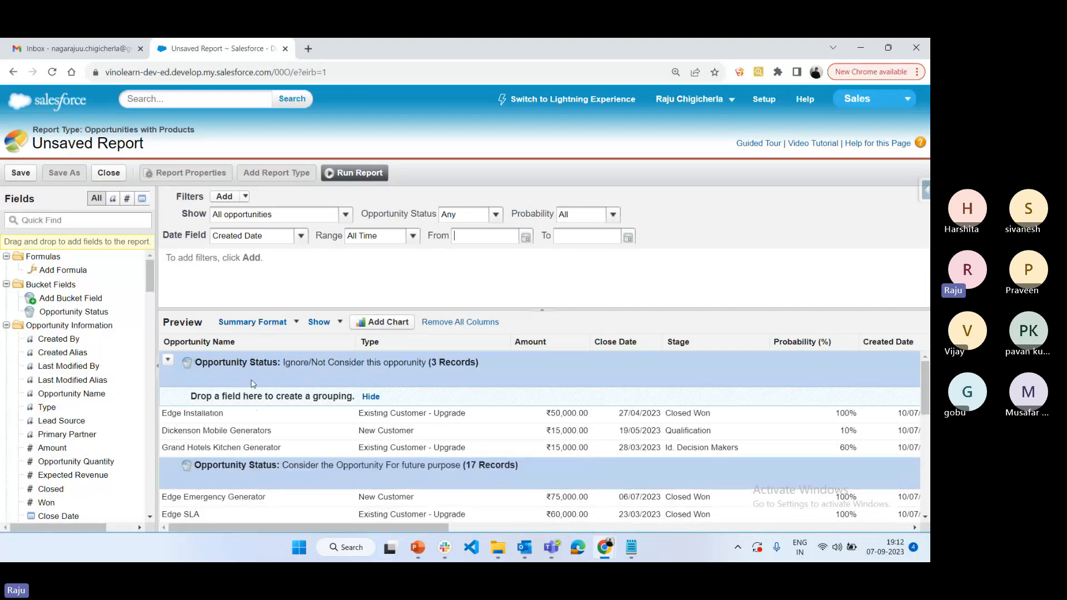
click(360, 174)
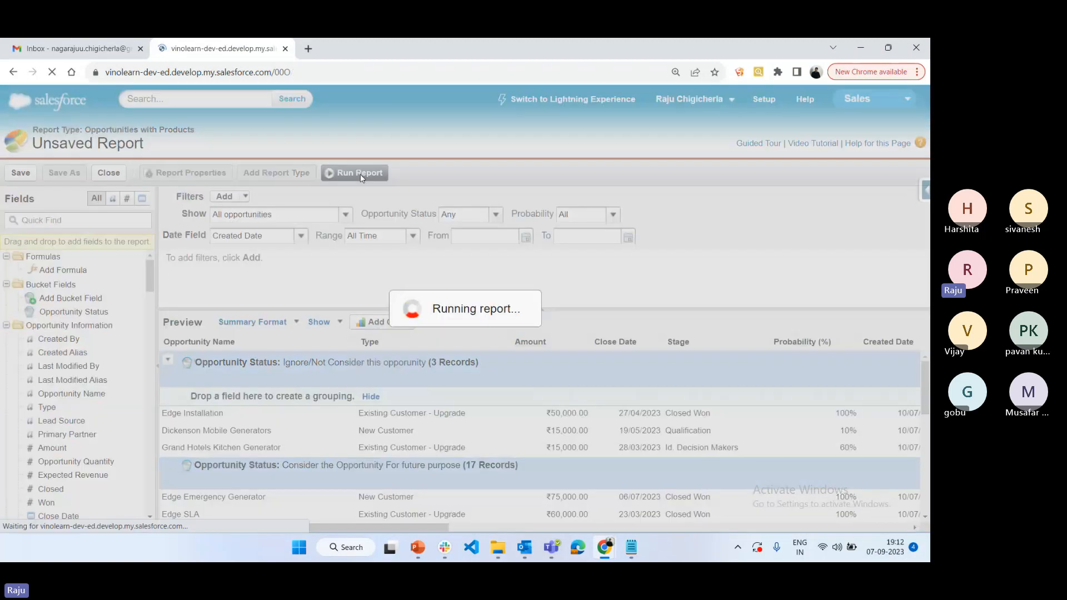
Examine the two Opportunity Status groups in the report results and the amounts of the records in each.
scroll(392, 395, down, 6)
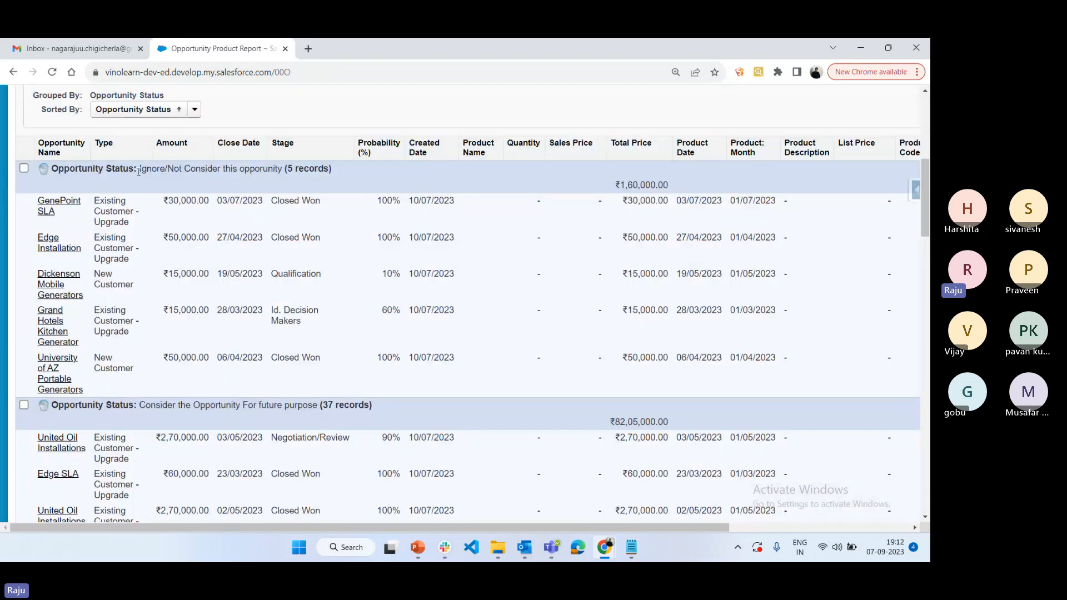
drag(138, 169, 53, 190)
click(336, 173)
scroll(228, 247, down, 5)
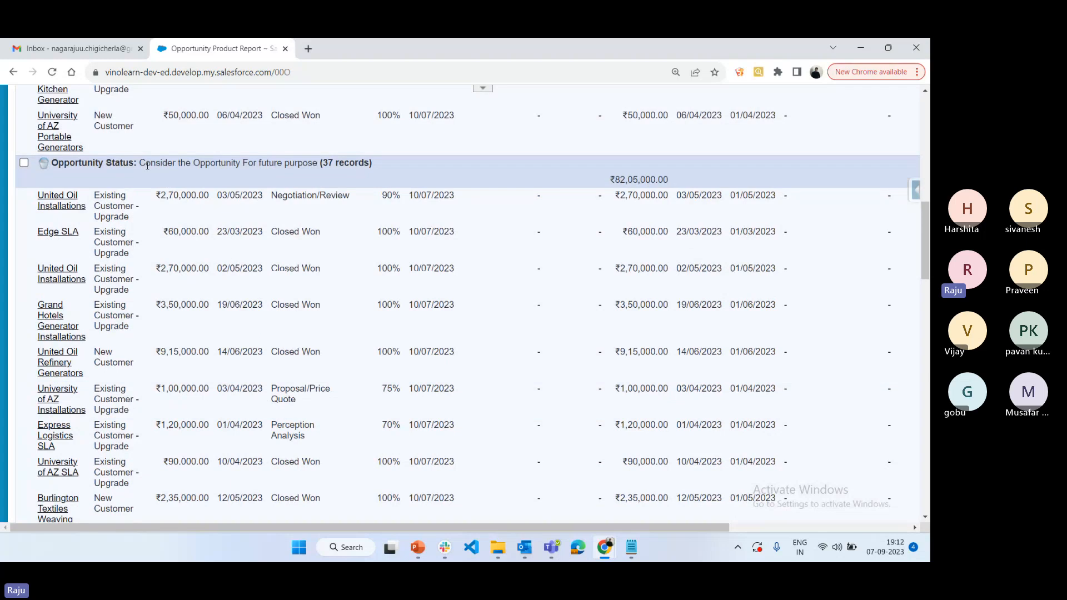
drag(148, 165, 336, 170)
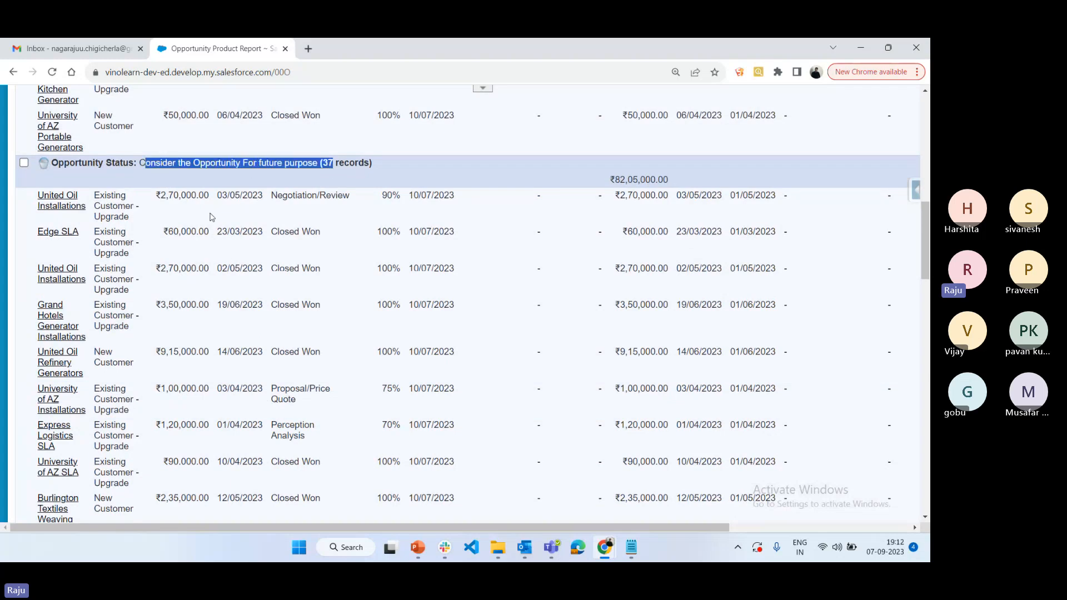
drag(157, 191, 240, 485)
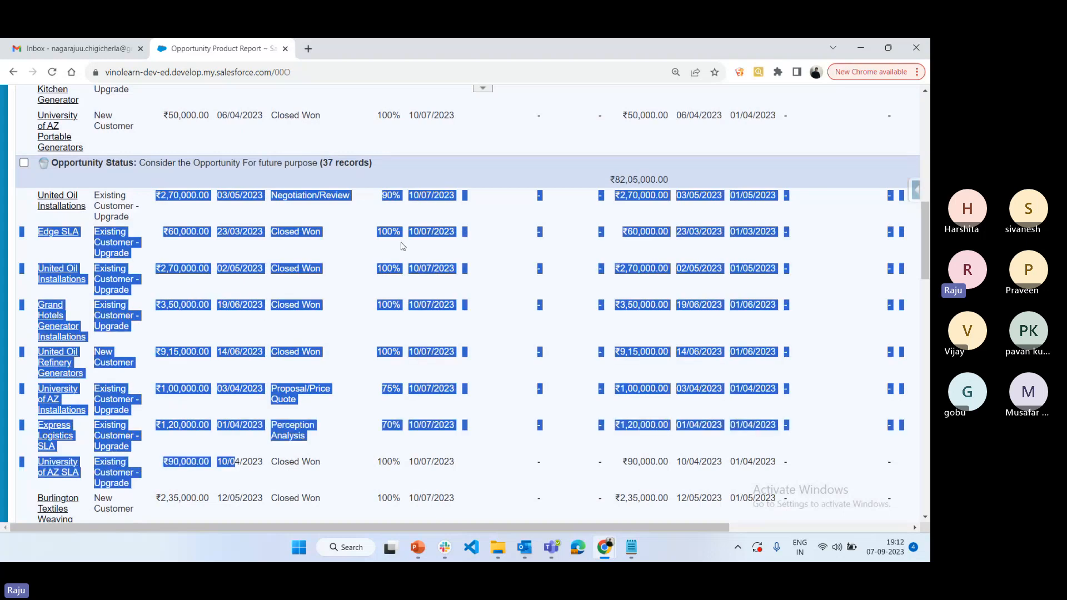
click(364, 283)
scroll(363, 283, up, 6)
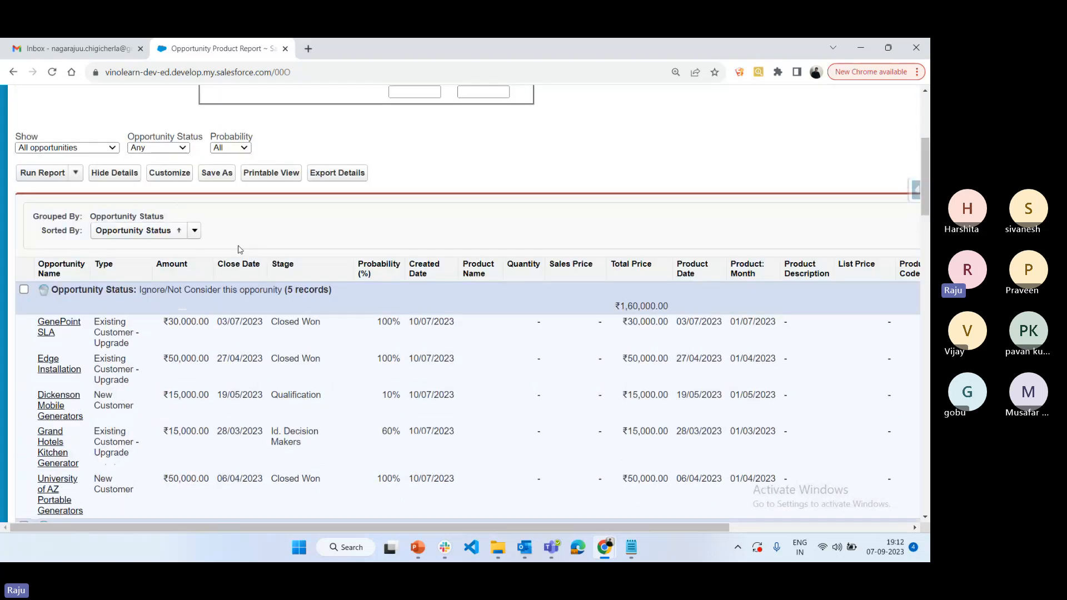
Customize the report to filter on Opportunity Status equals "Ignore/Not Consider this opporunity", and remove that filter again.
click(171, 175)
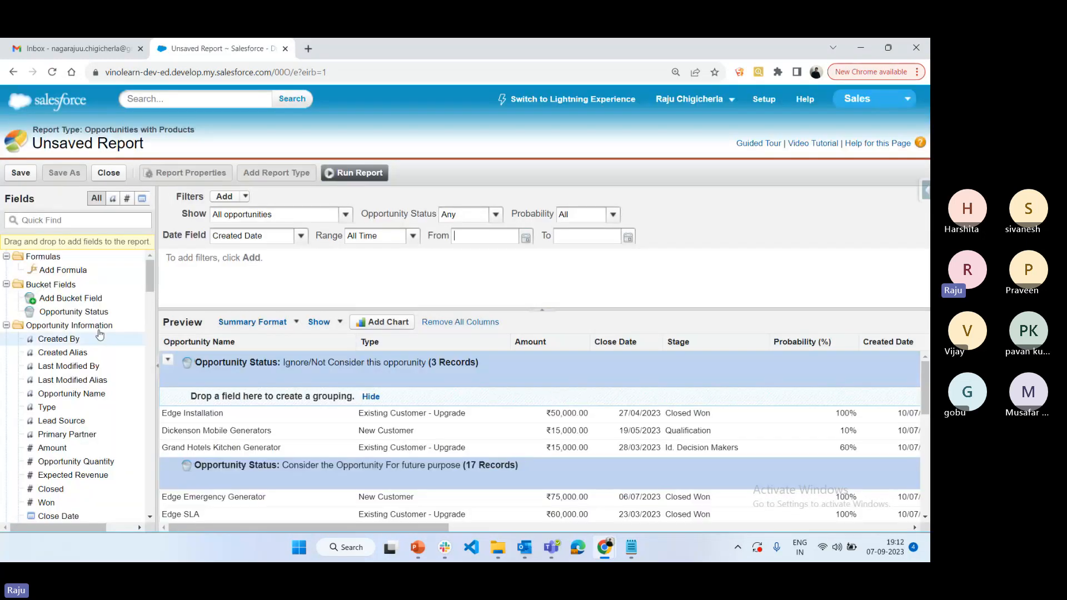
drag(86, 313, 310, 264)
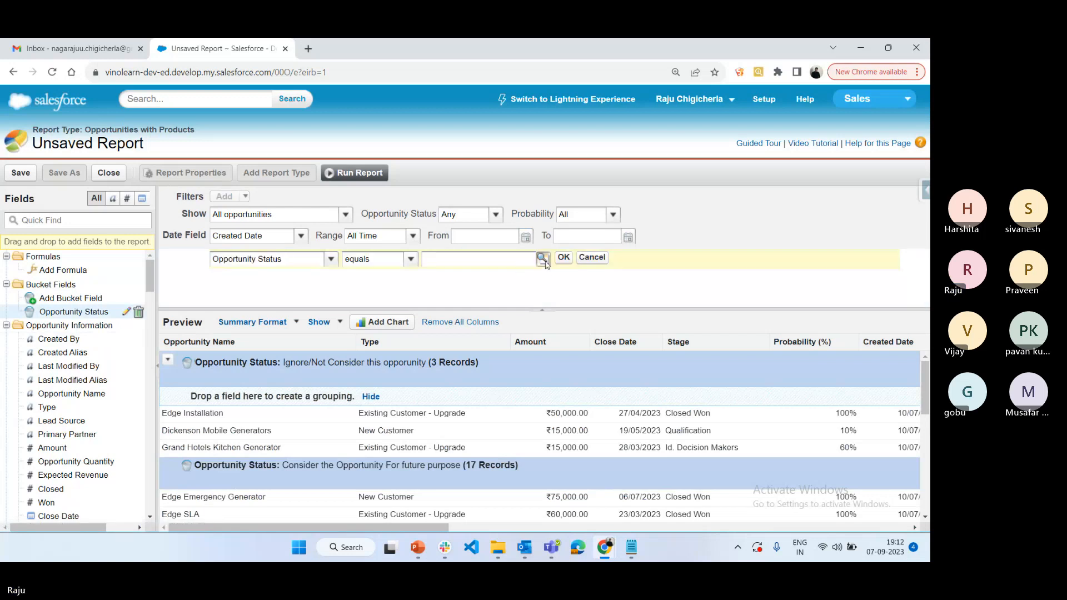
click(542, 259)
click(358, 334)
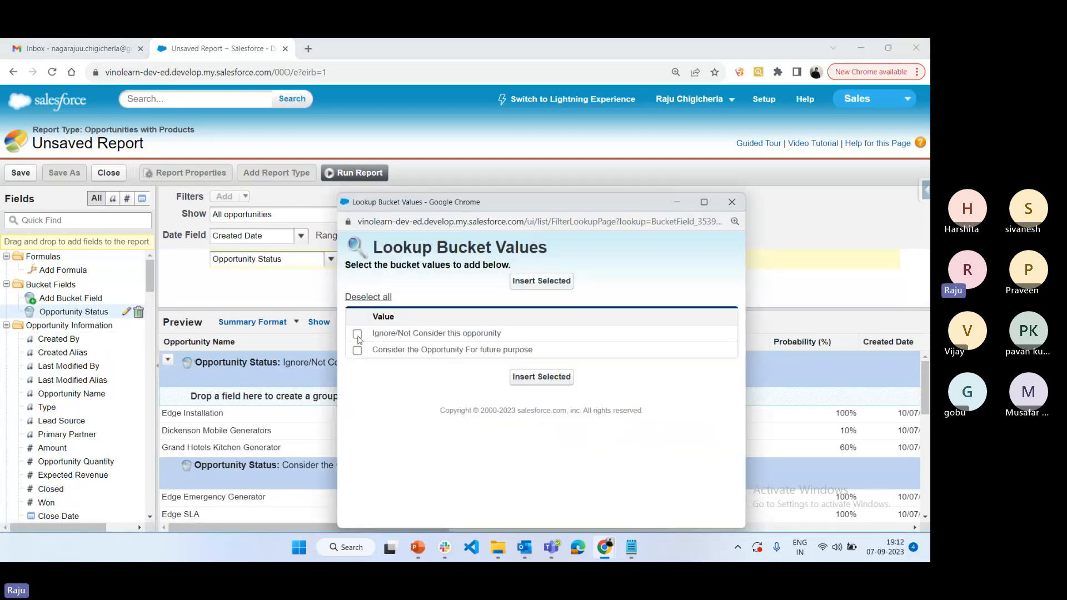
click(531, 380)
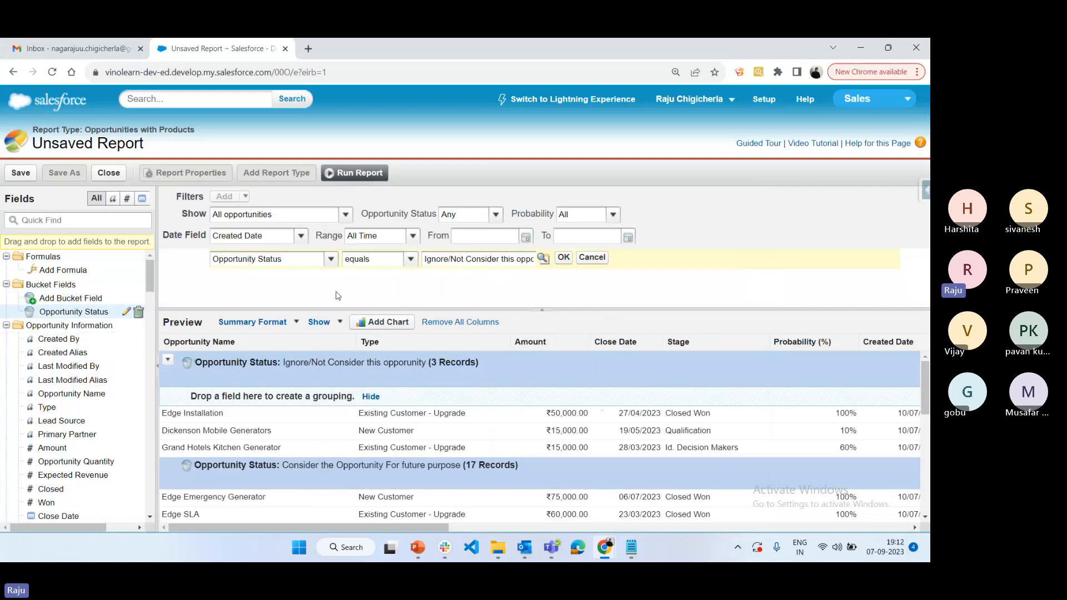
click(563, 258)
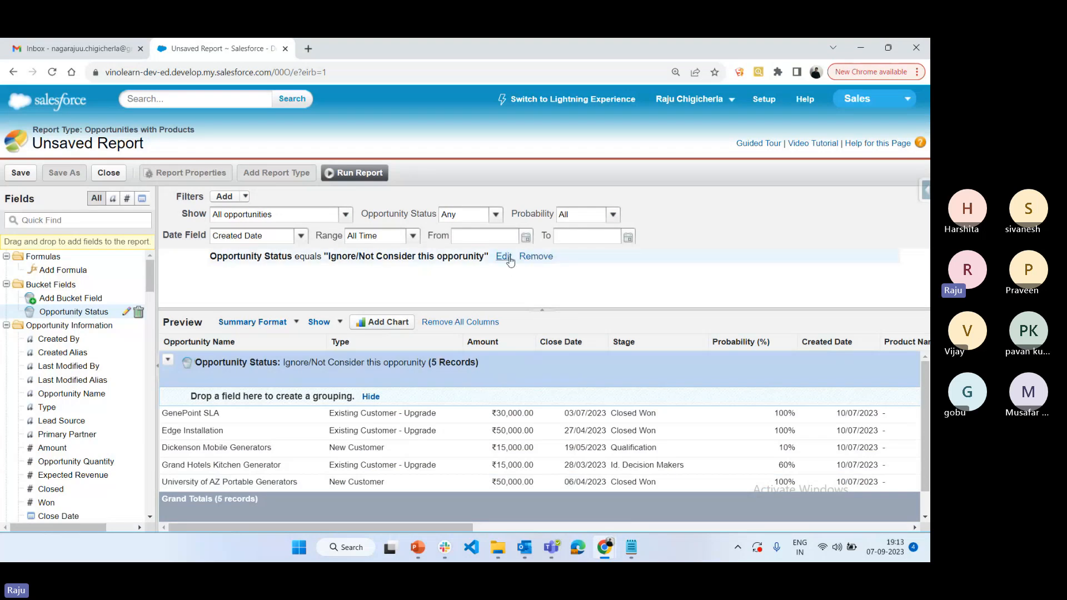
click(535, 256)
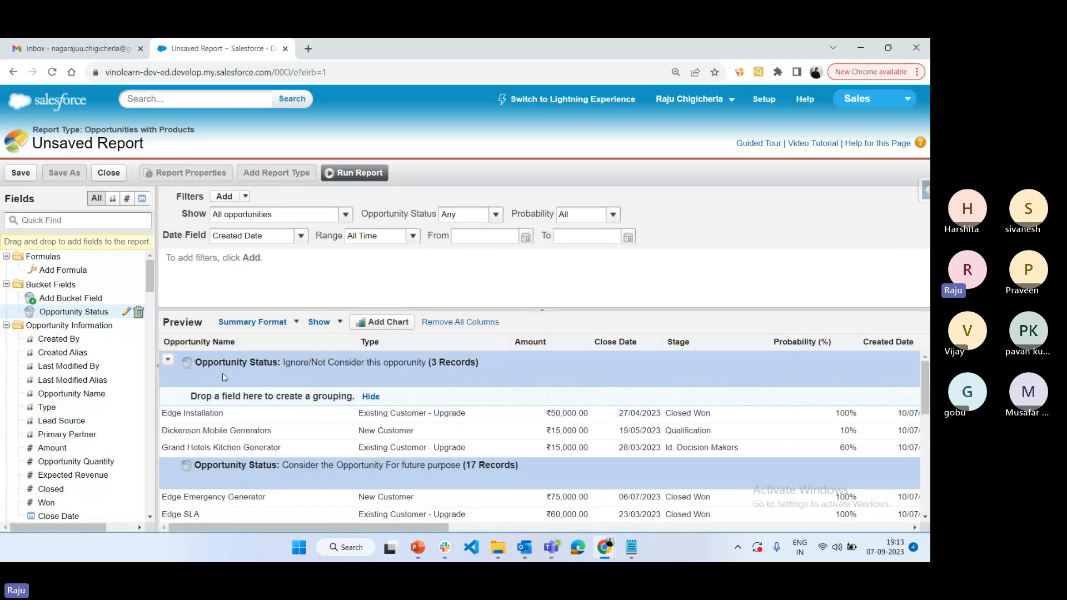
Save the report under the name "Oportunity Summary Report" in the My Personal Custom Reports folder.
click(16, 172)
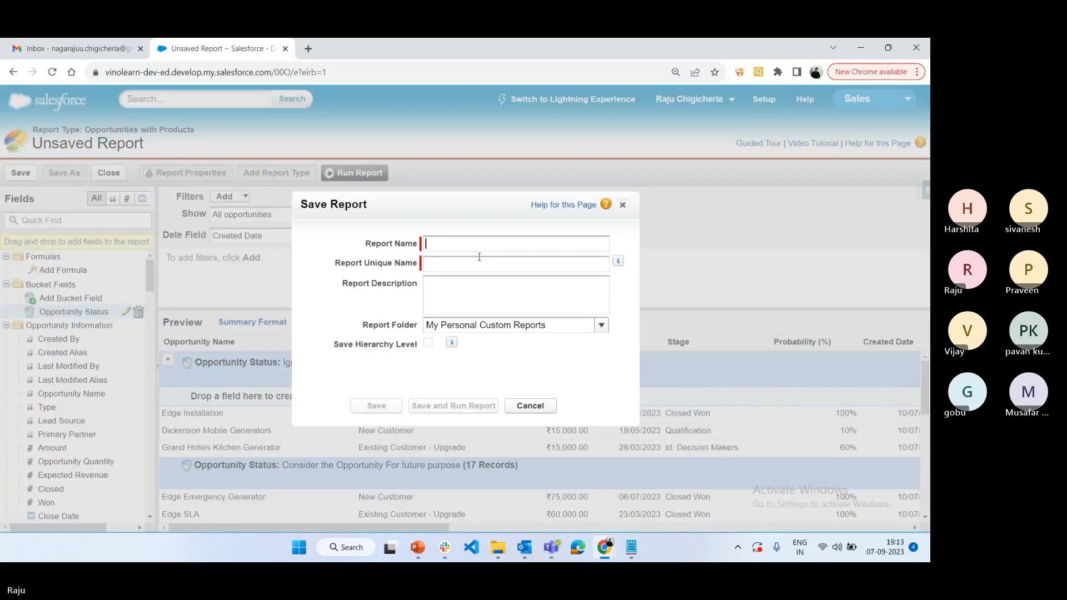
text(Oportunity S)
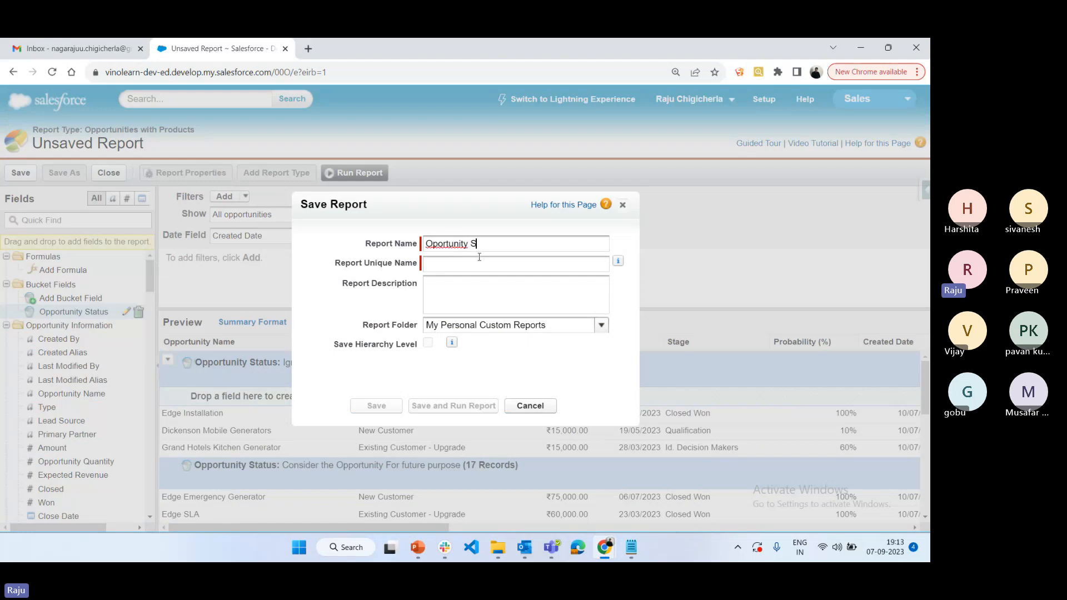
text(ummary Report)
click(479, 256)
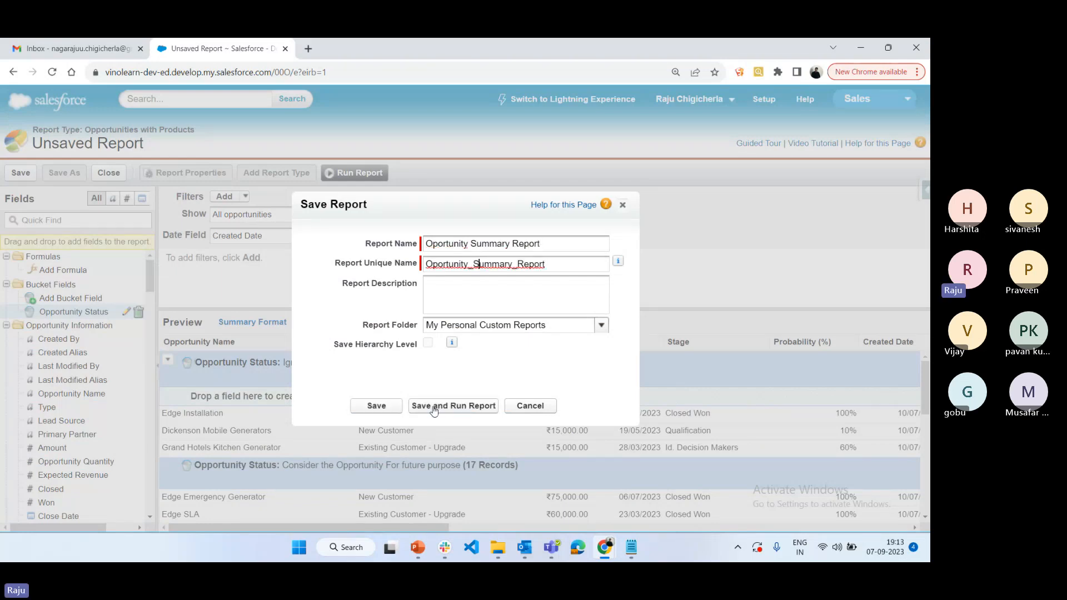
click(380, 411)
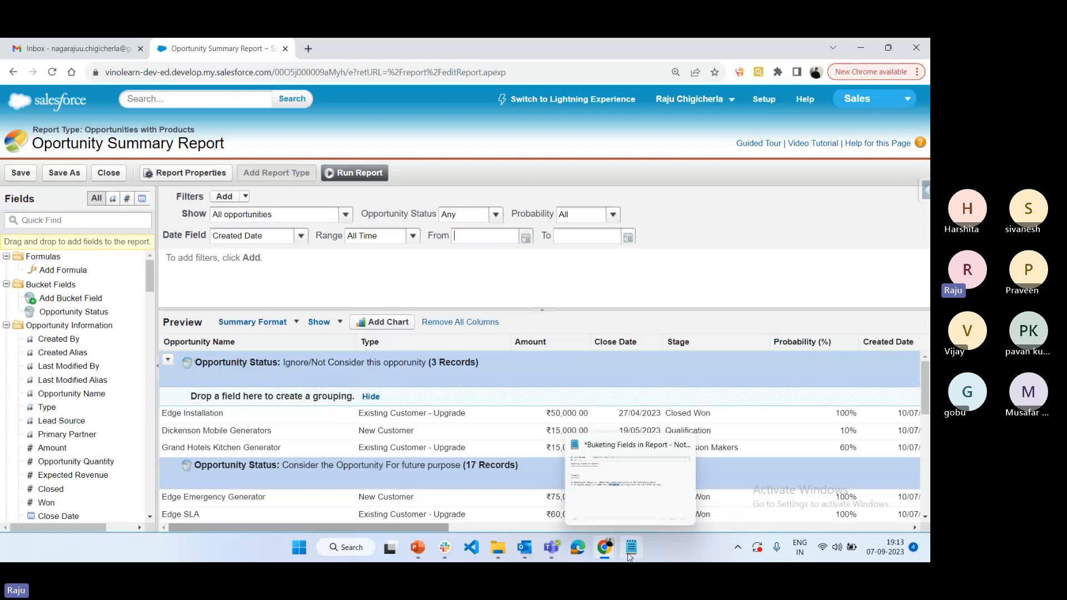
Switch to Notepad and write "> By using buket fields to group, filter or arrange the data." under the Buketing Fields in Report heading.
click(631, 548)
click(64, 149)
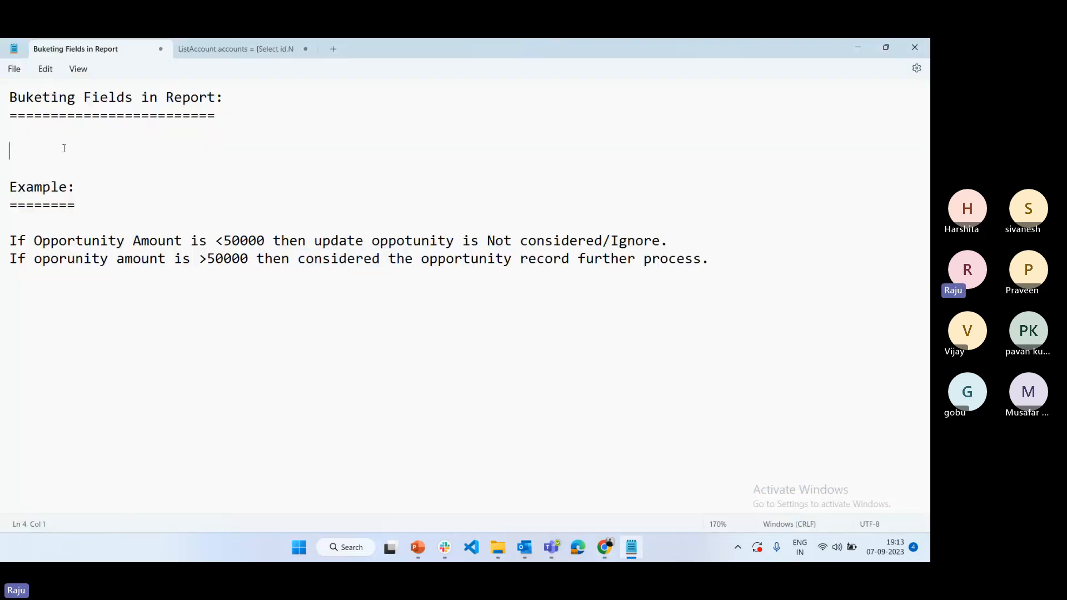
text(> By using buske)
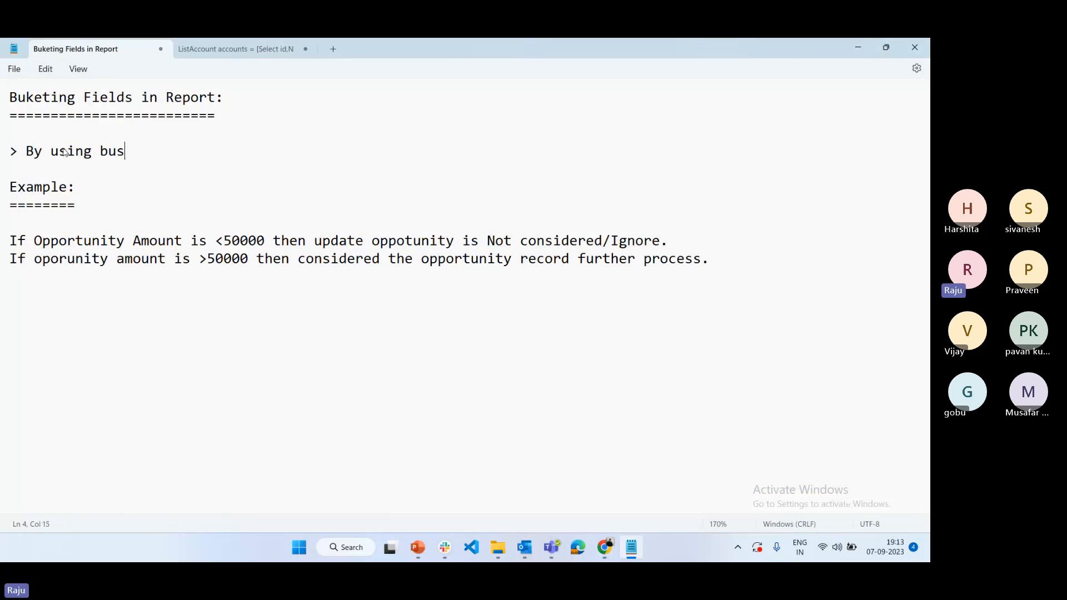
key(BackSpace)
key(BackSpace)
key(BackSpace)
text(ket fields to gro)
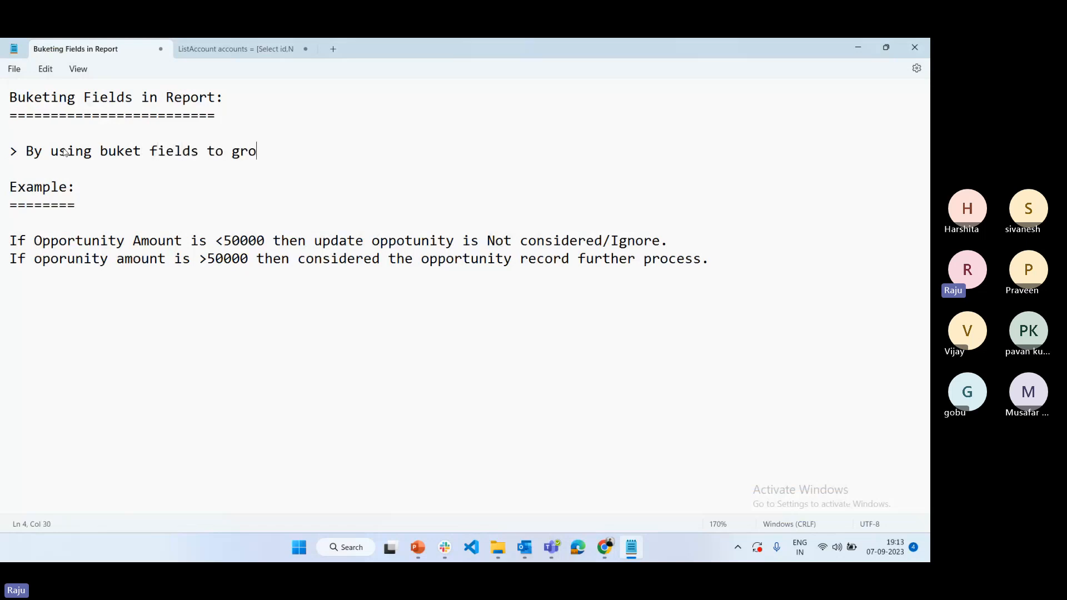
text(up, filter or a)
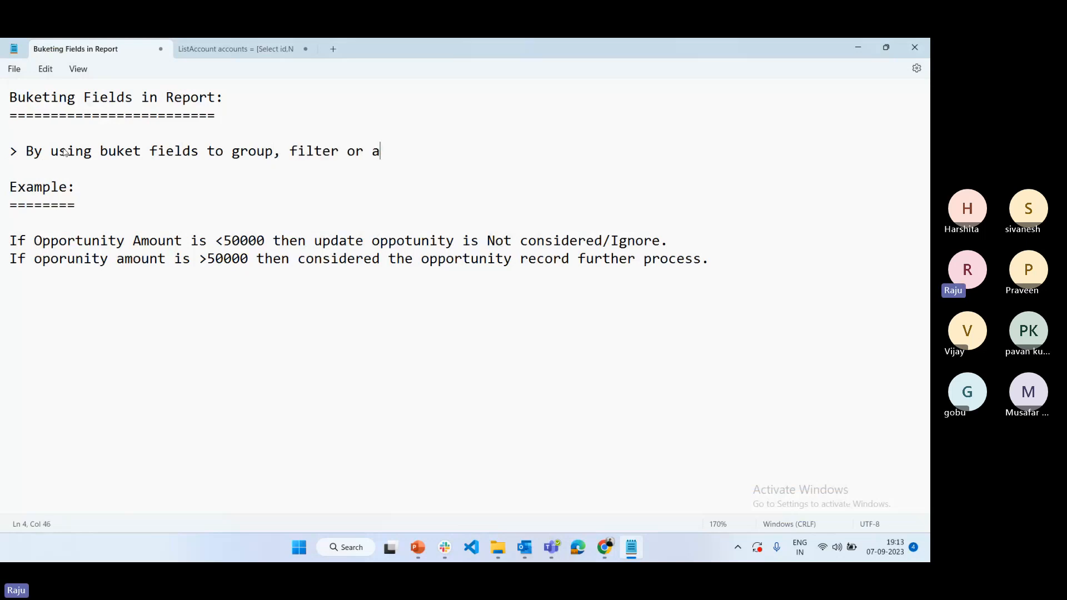
text(rrange the data.)
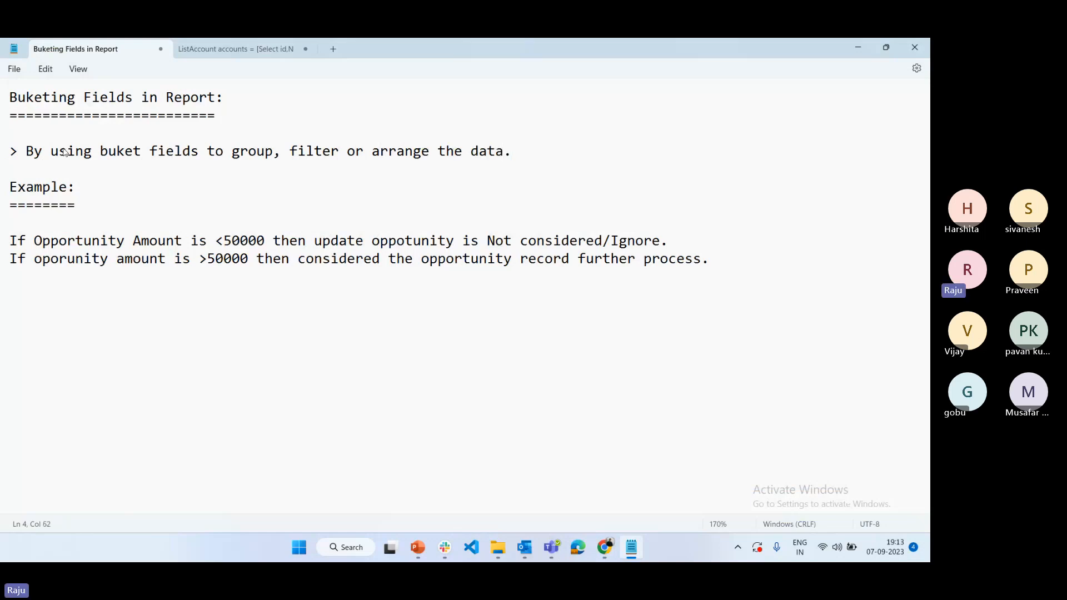
Add a second bullet line: "> we can create mulitple bukets in this bucket field to group your report records.".
key(Return)
text(> )
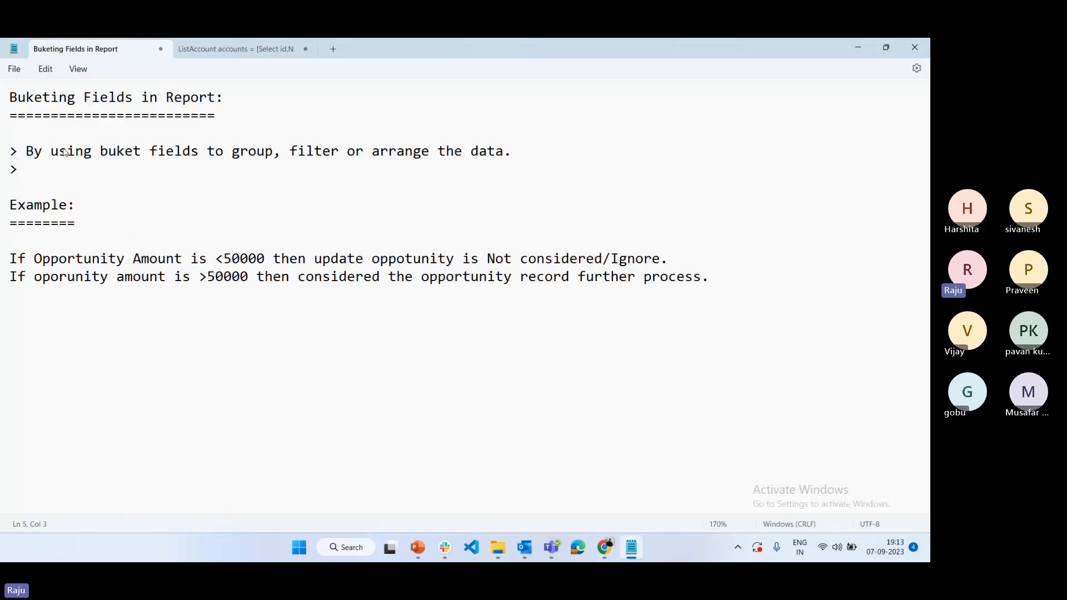
text(qw)
key(BackSpace)
key(BackSpace)
text(w)
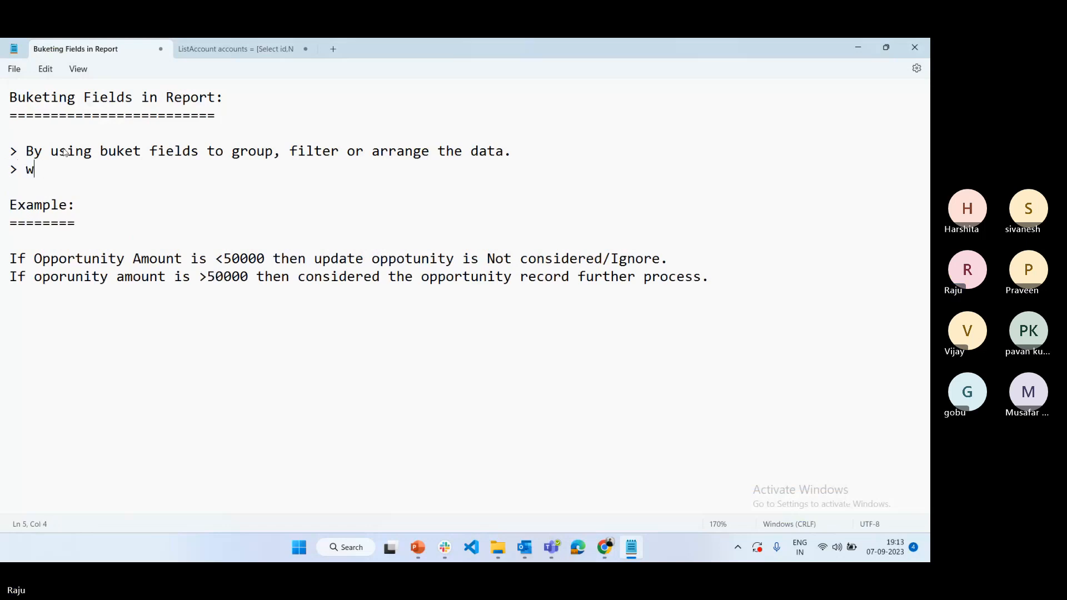
text(e can crea)
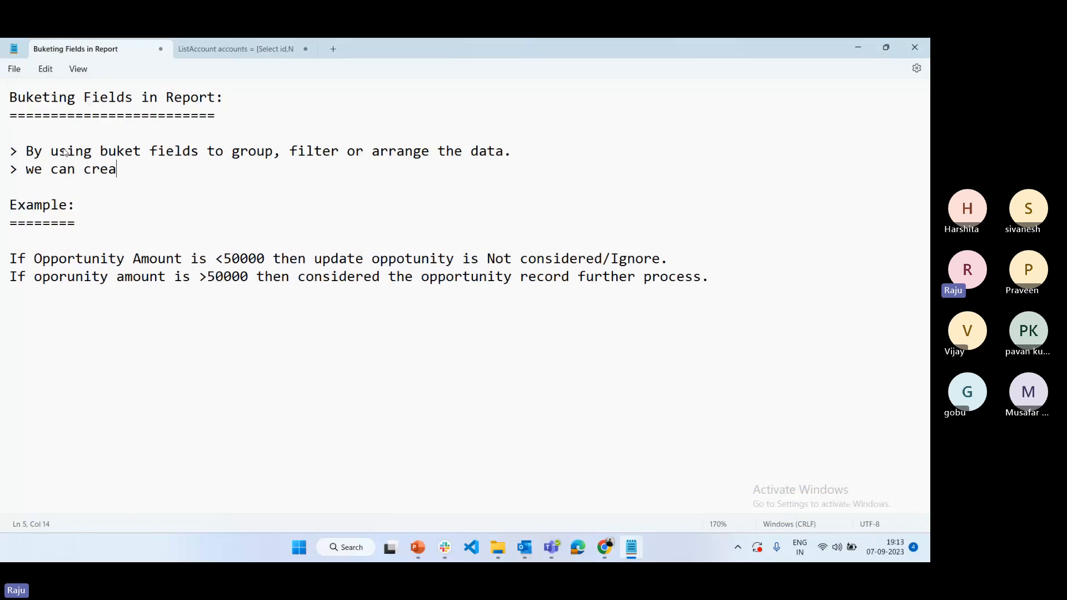
text(te mulitple)
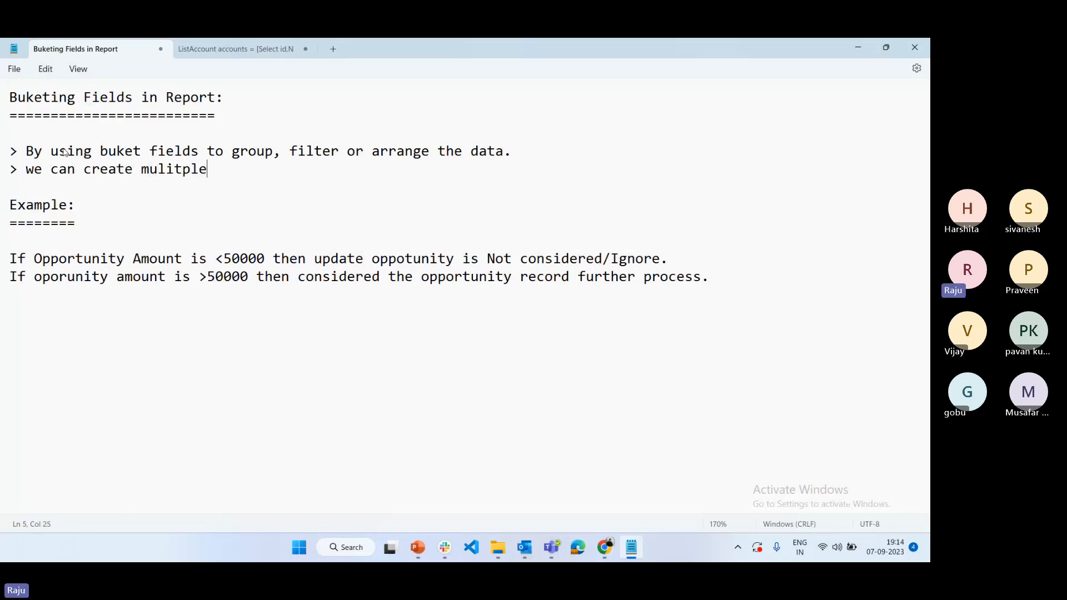
text( buke)
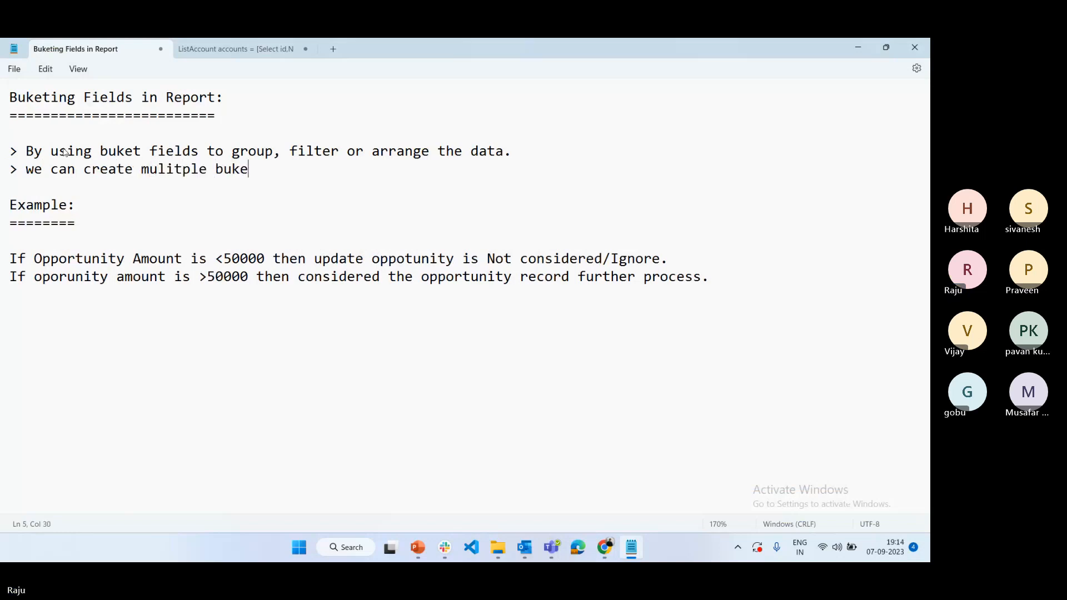
text(ts in th)
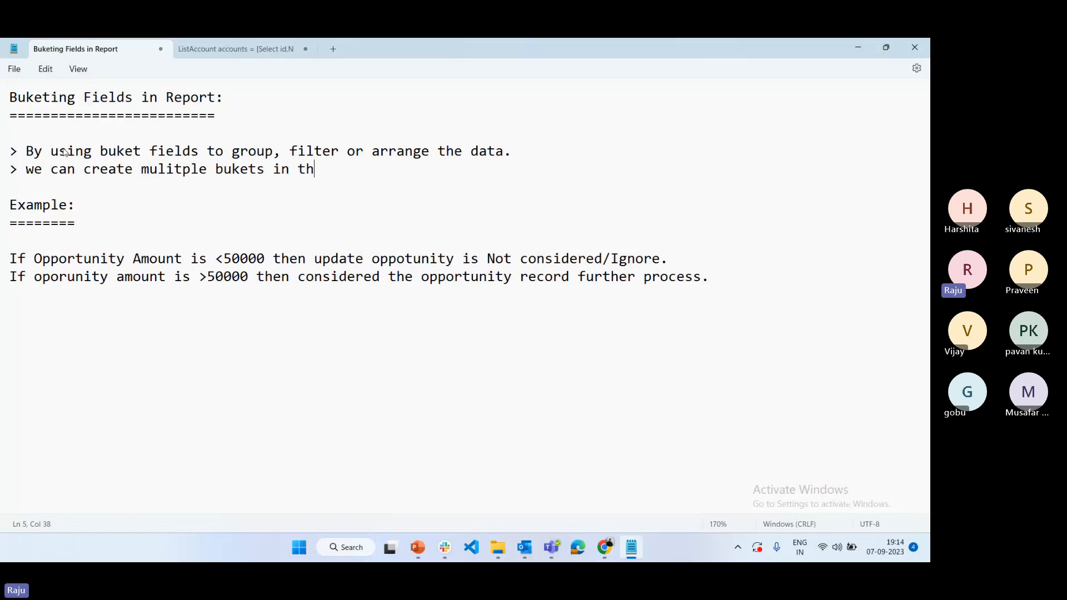
text(is buket firl)
key(BackSpace)
key(BackSpace)
key(BackSpace)
key(BackSpace)
key(BackSpace)
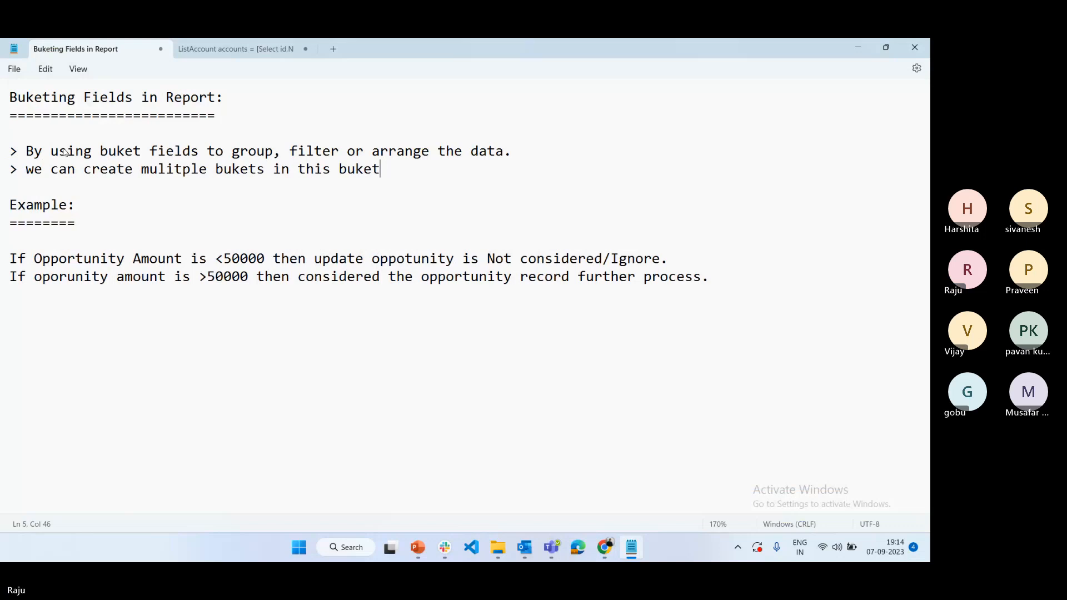
key(BackSpace)
key(BackSpace)
key(BackSpace)
text(cket field to group your rep)
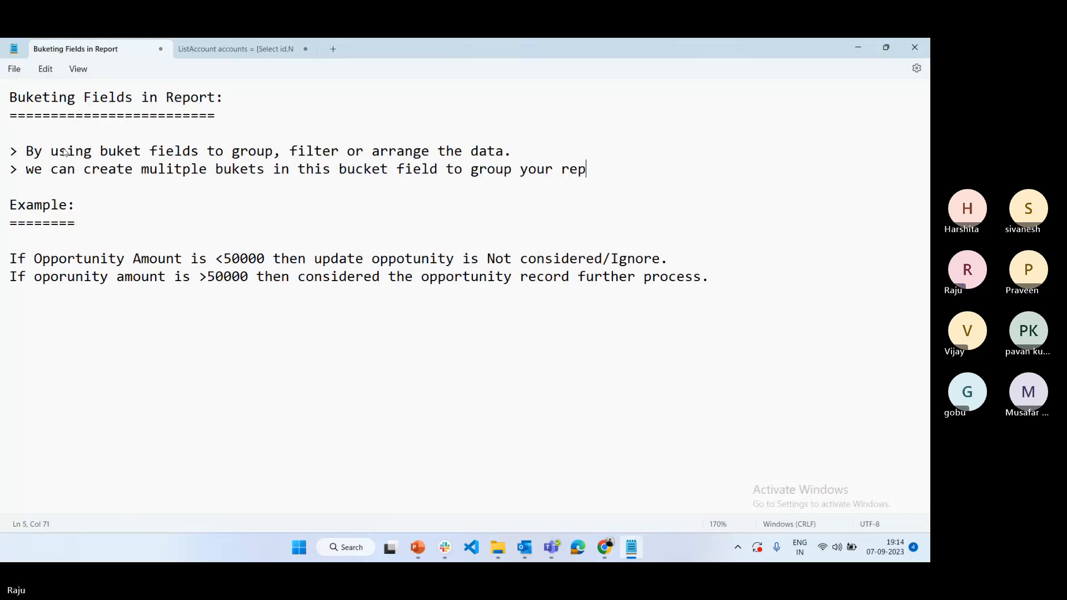
text(ort rec)
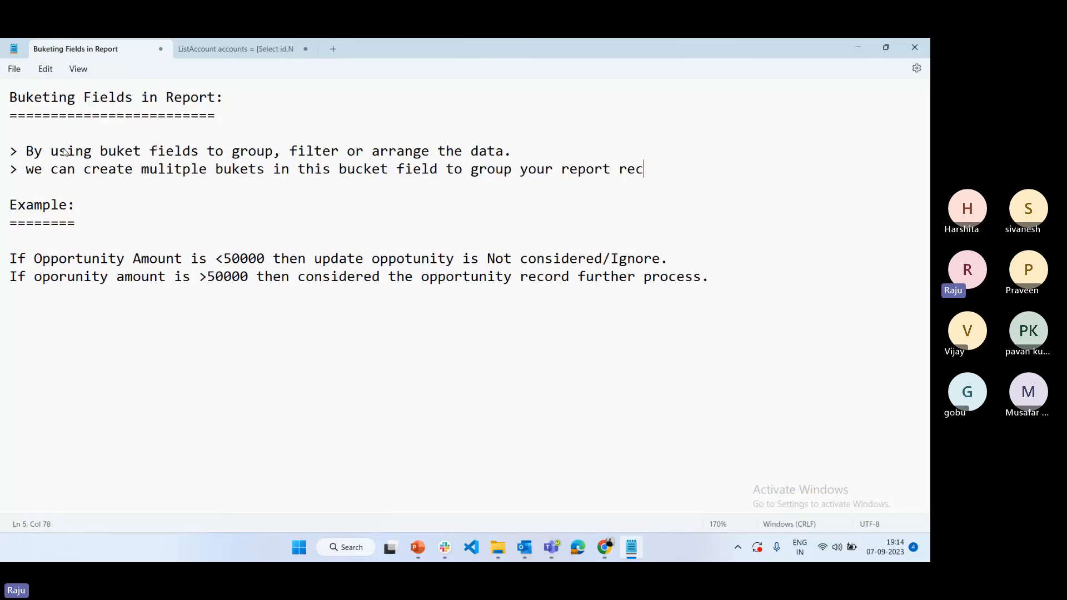
text(ords.)
Below the example, add the heading "Assignment:" and the line "Create Account summary report and displa below information.".
click(27, 309)
text(Assignment)
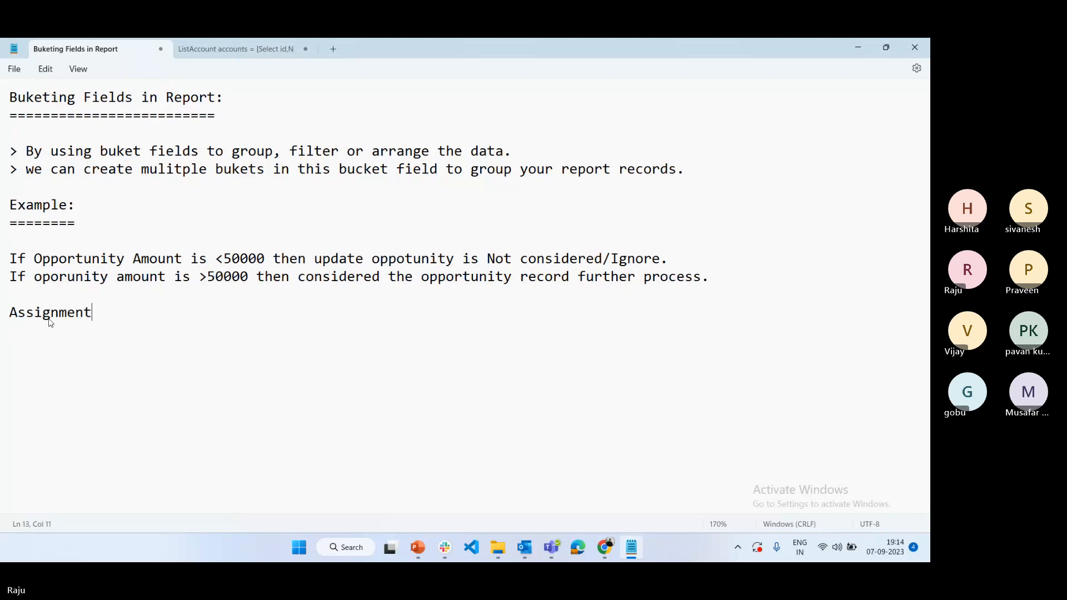
text(C)
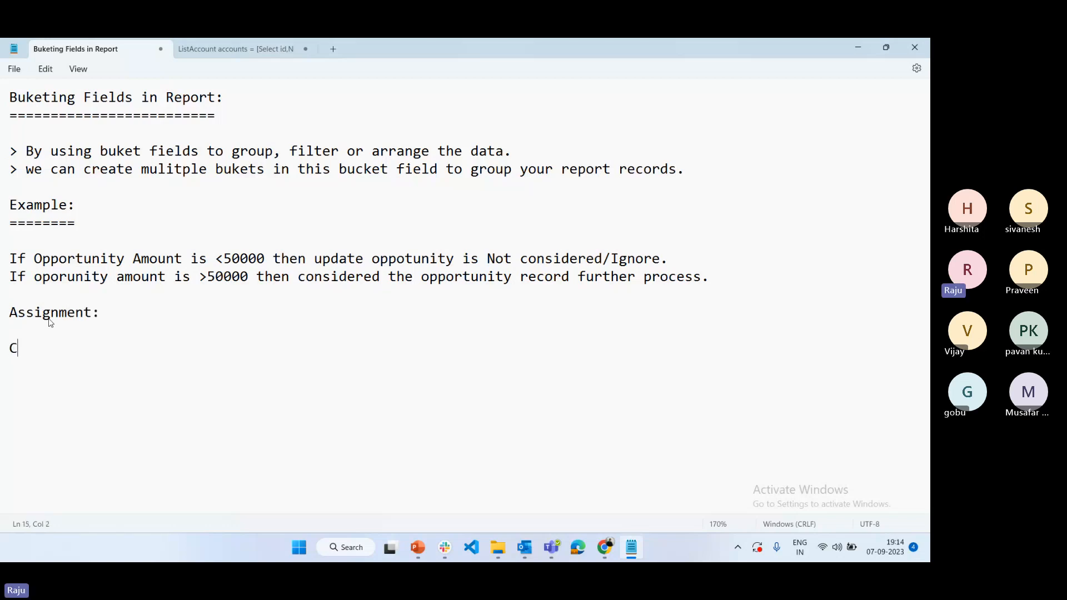
text(reate Accoun)
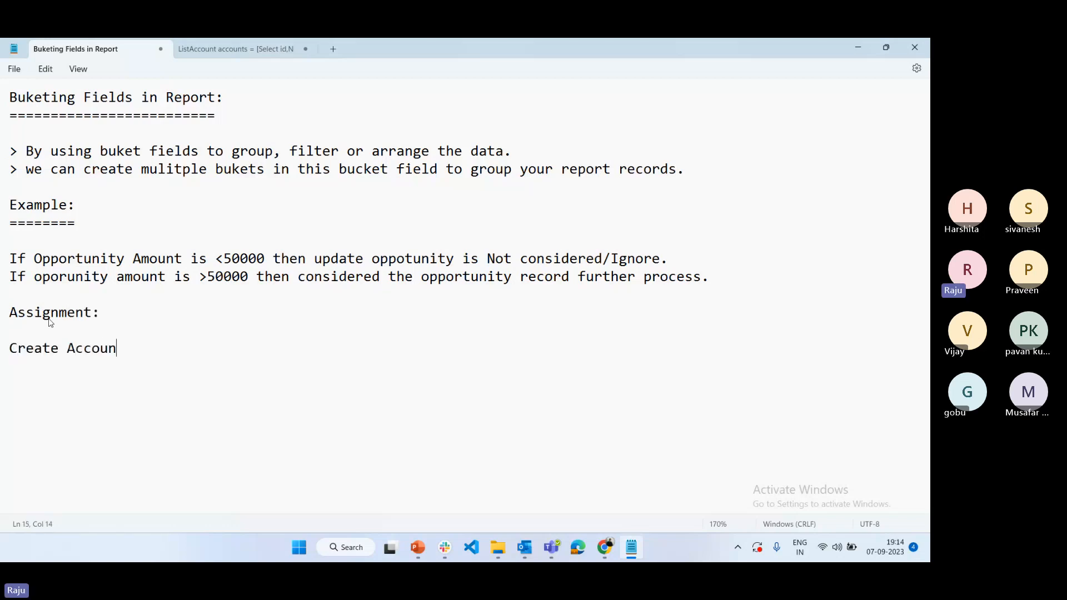
text(t summary report)
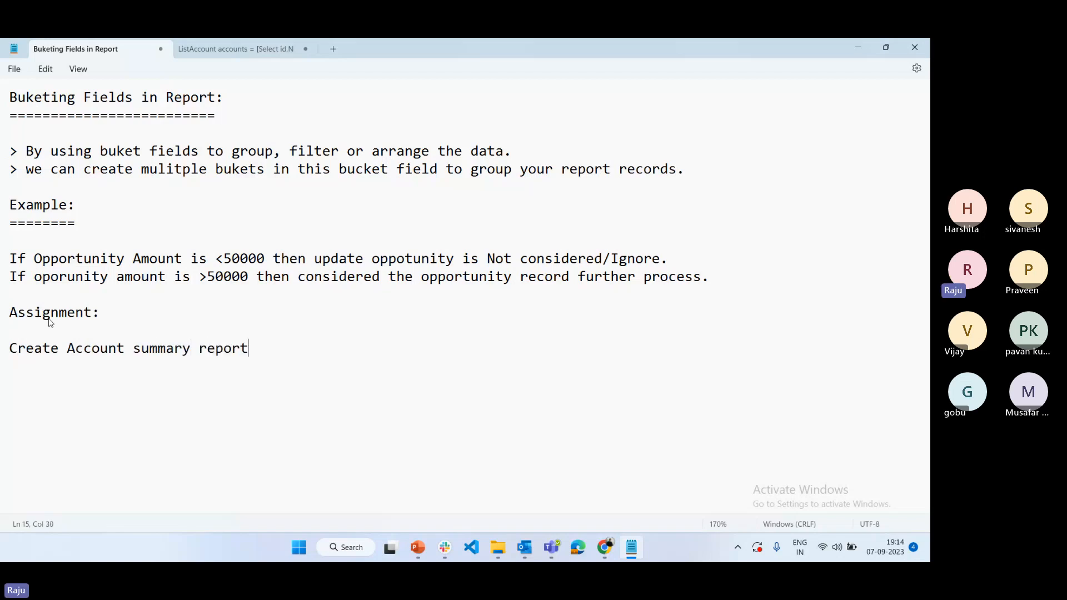
text( and display some i)
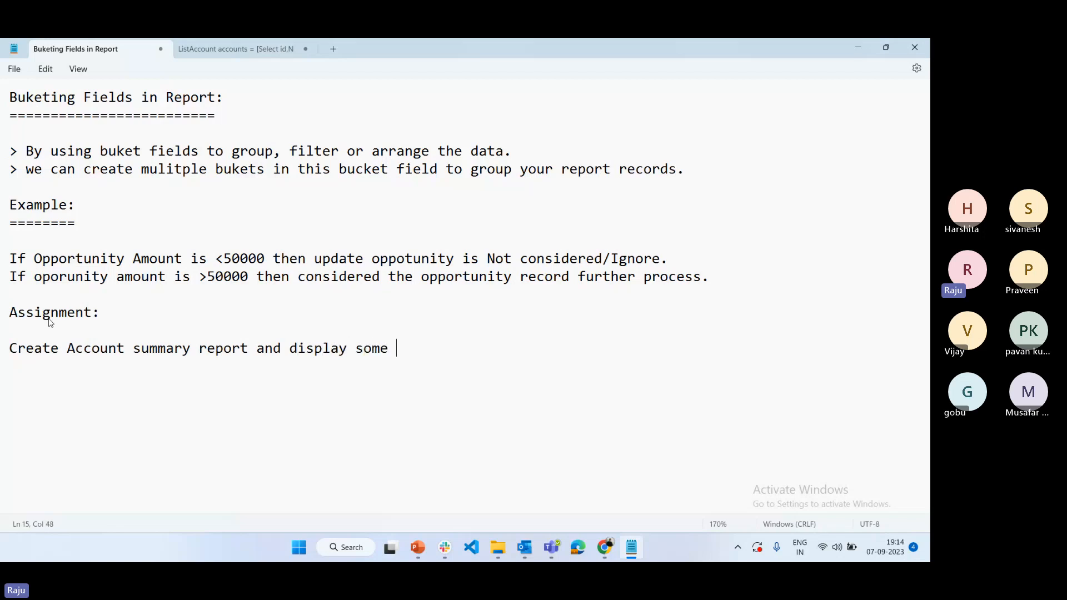
key(BackSpace)
key(BackSpace)
key(BackSpace)
key(BackSpace)
key(BackSpace)
key(BackSpace)
text(fe)
key(BackSpace)
key(BackSpace)
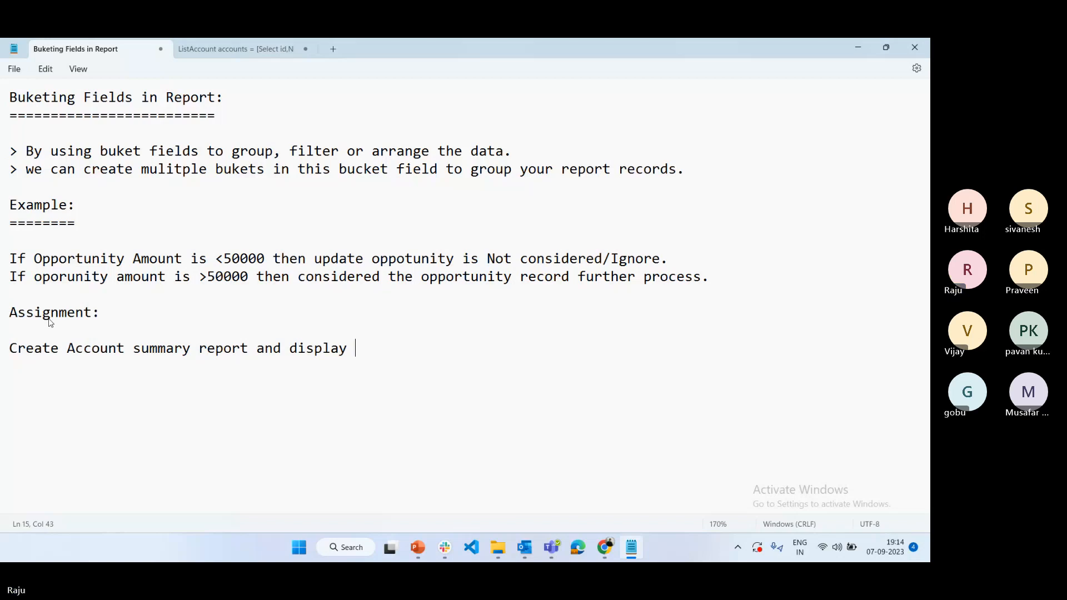
key(BackSpace)
key(BackSpace)
text(bel)
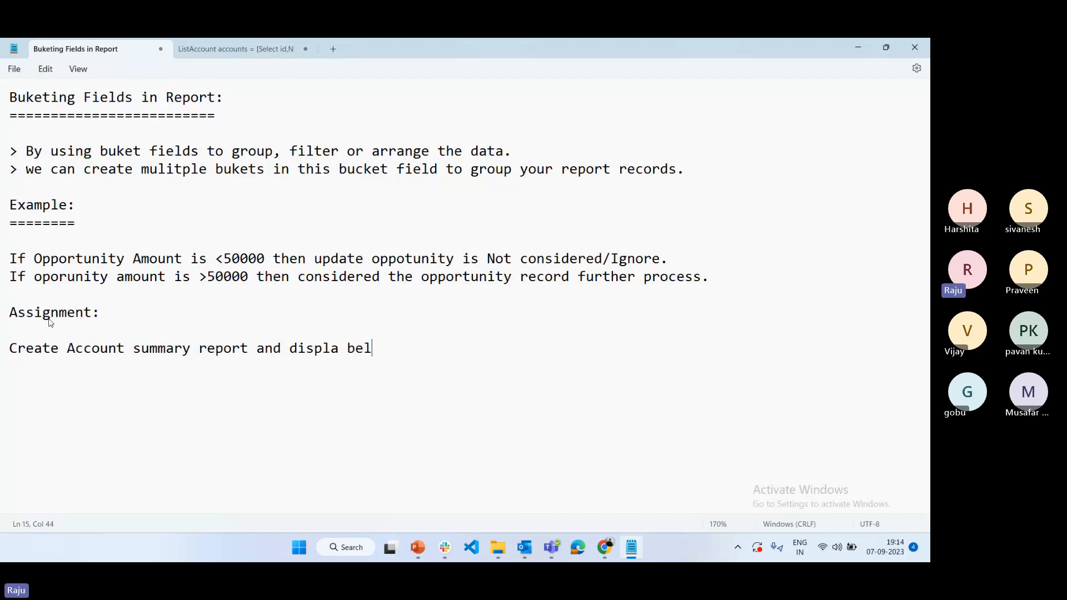
text(ow information.)
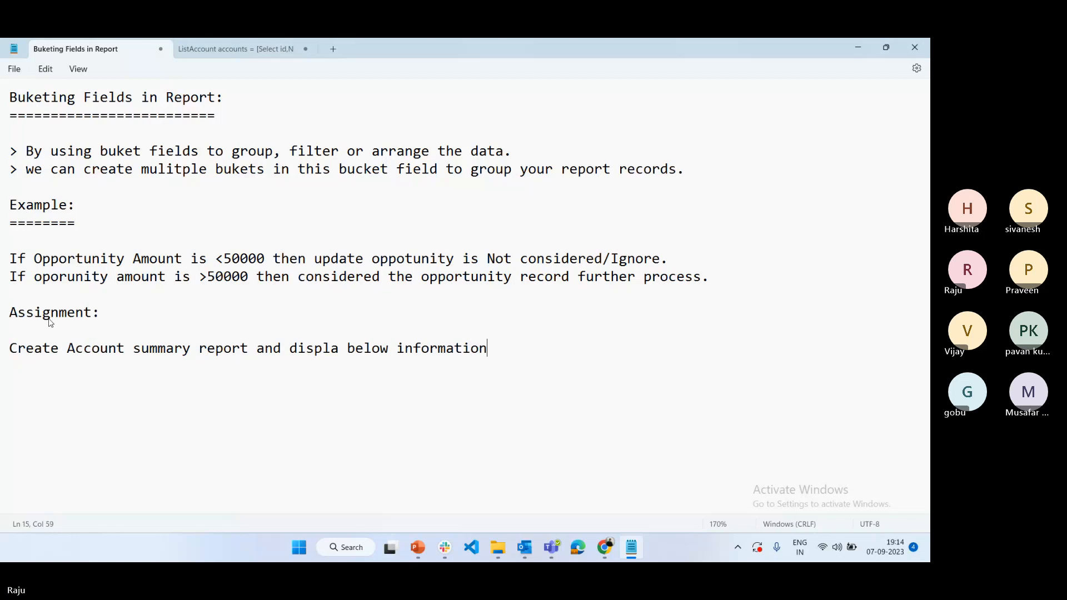
Below the assignment's first sentence, add the indented line "Name, Rating, Account Number, Annual Revenue.".
key(Return)
key(Return)
key(Tab)
text(Nam)
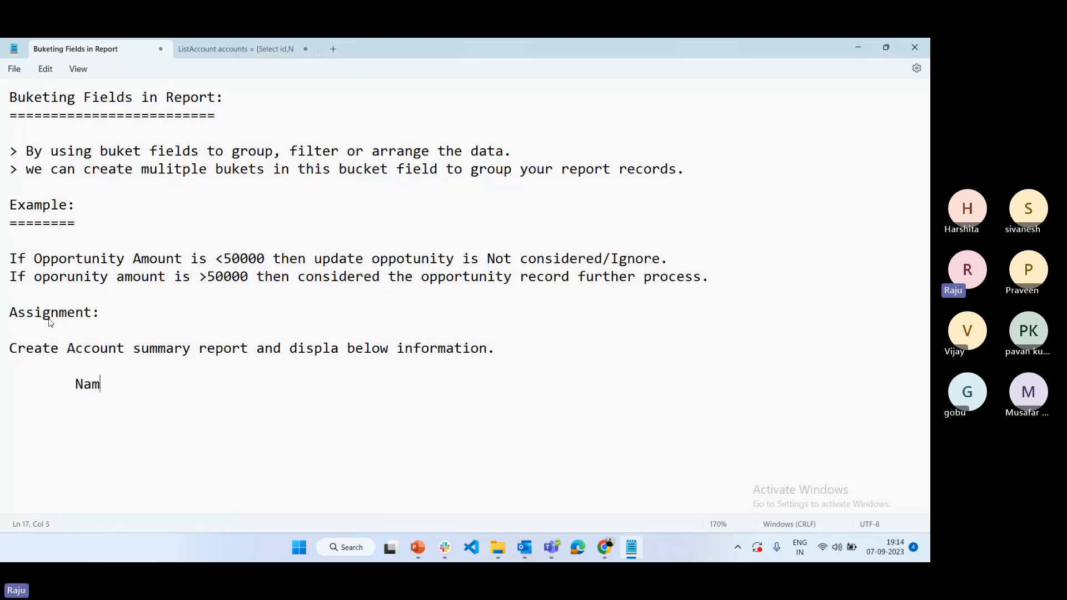
text(e, Rating, Account )
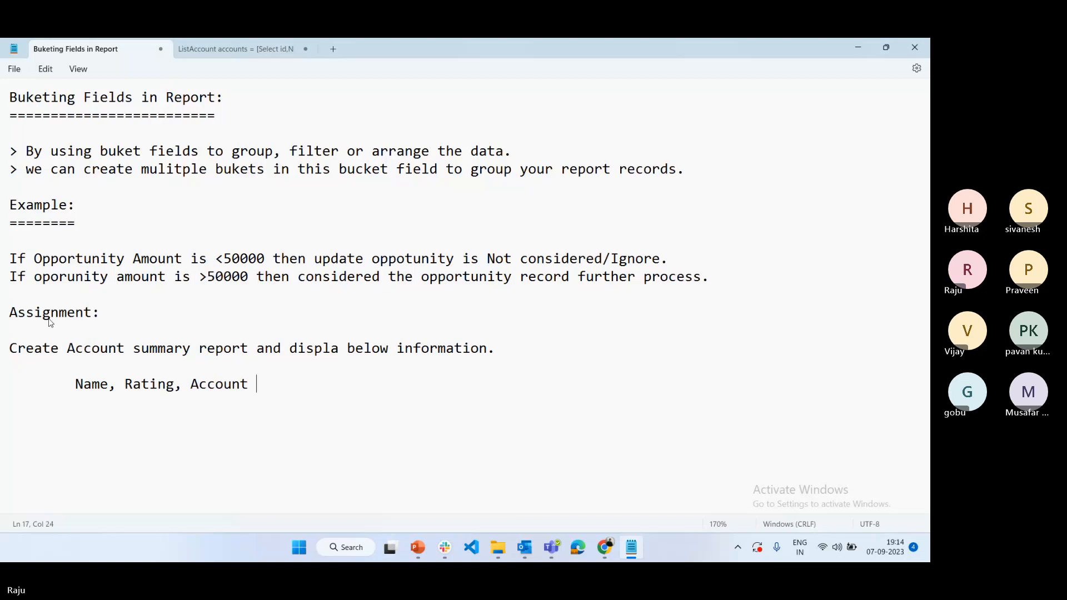
text(Number,)
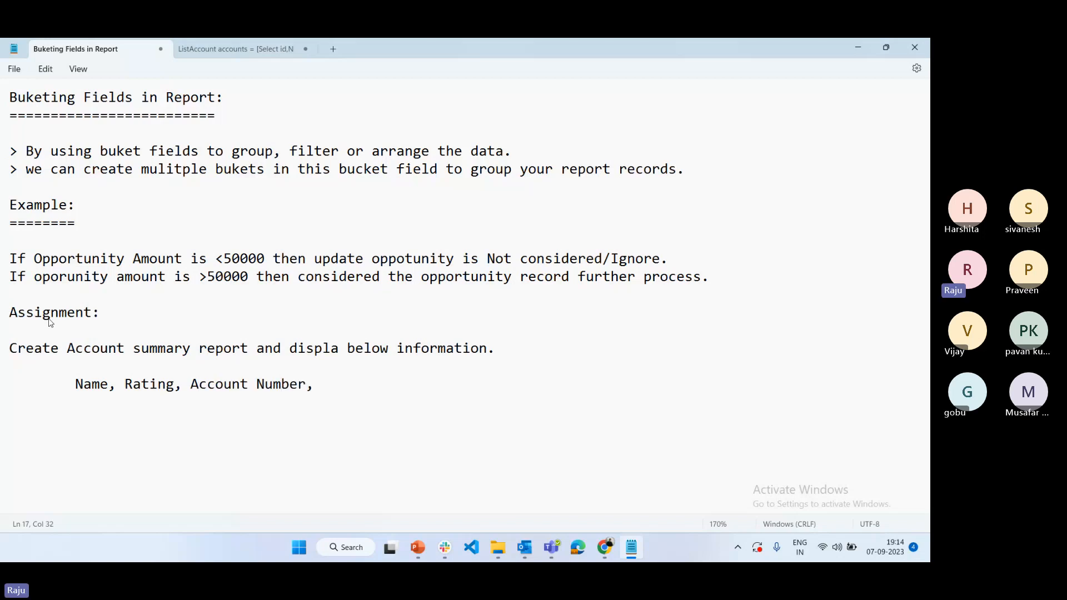
text( Annual Revenue.)
After a blank line below the field list, write "Create a Buket field as mentioned below.".
key(Return)
key(Return)
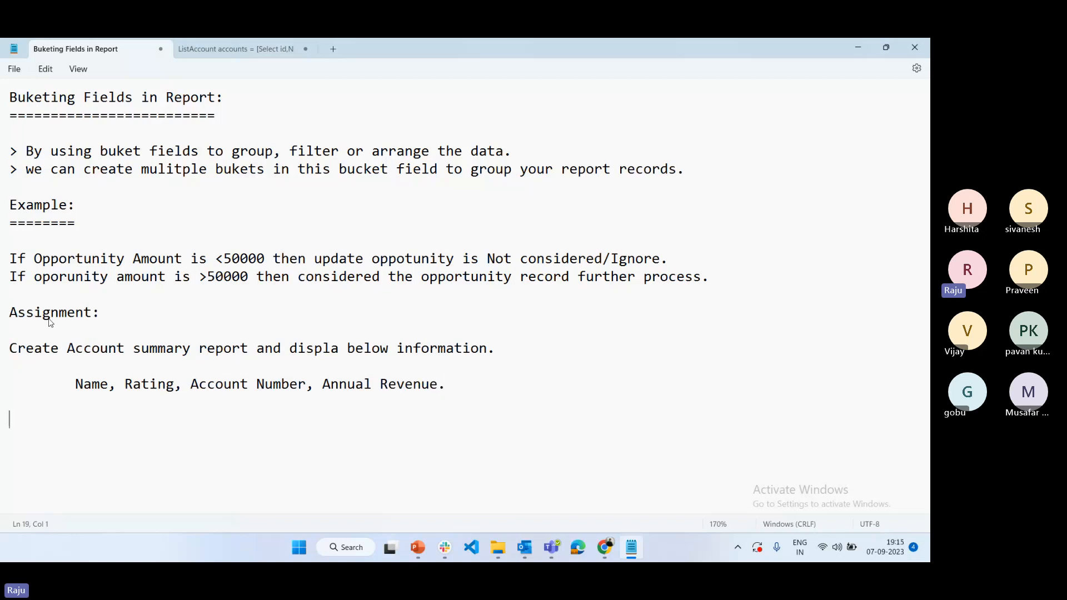
text(Crea)
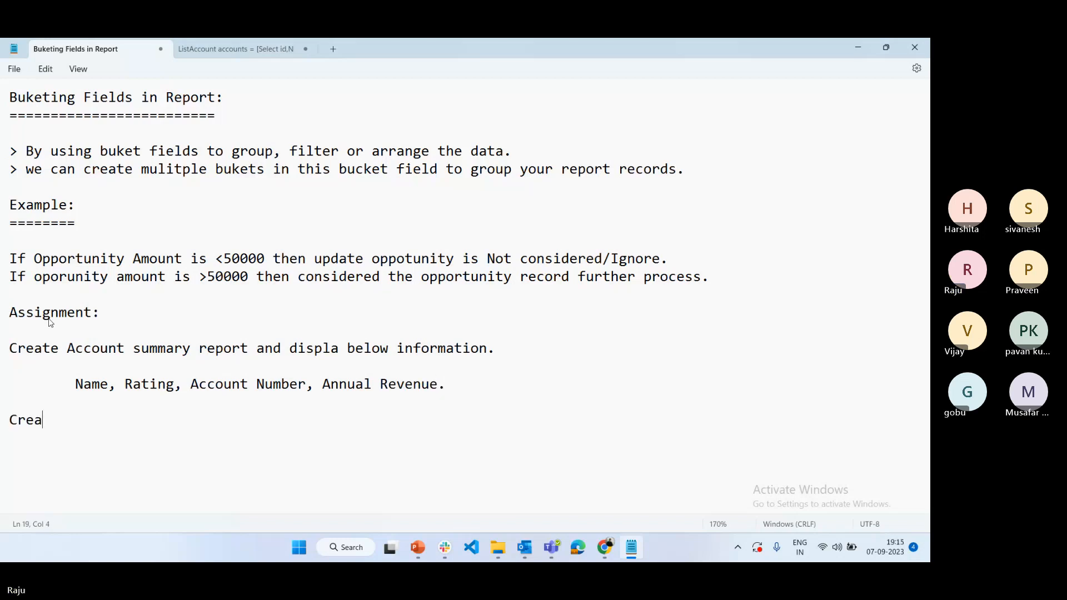
text(te a Buket field )
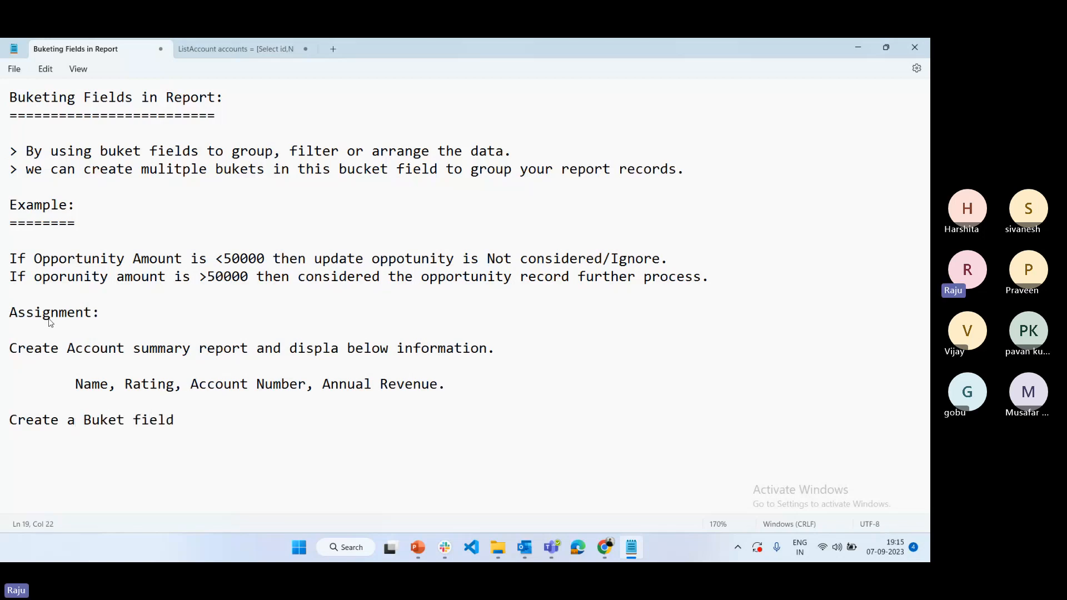
text(as m)
text(ioned be)
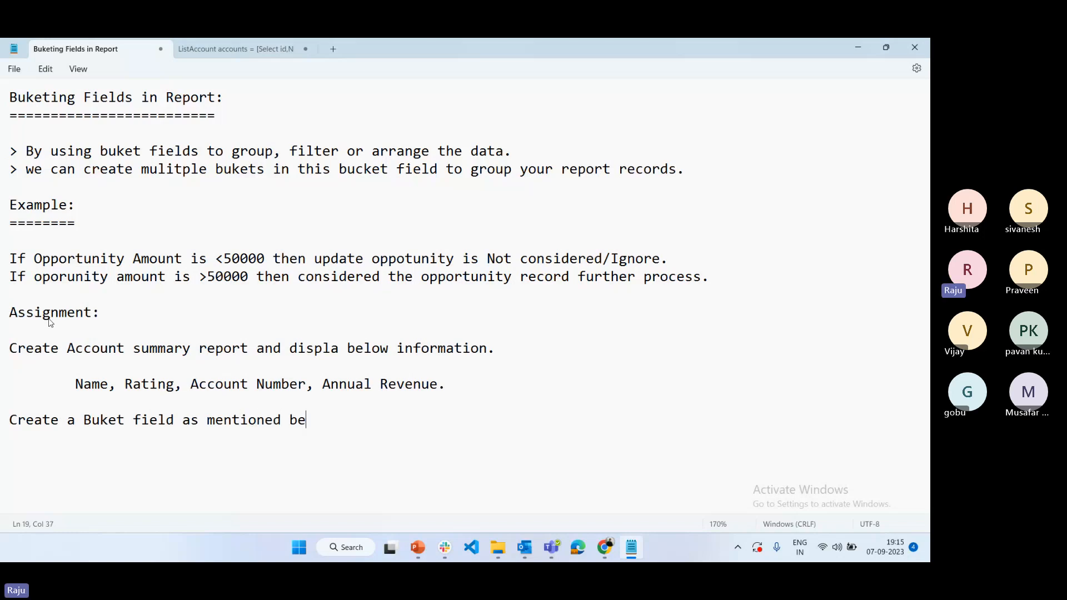
text(low.)
Add the first indented bucket rule: "If Rating is hot then display account status as RED".
key(Return)
key(Return)
text(If Rating is )
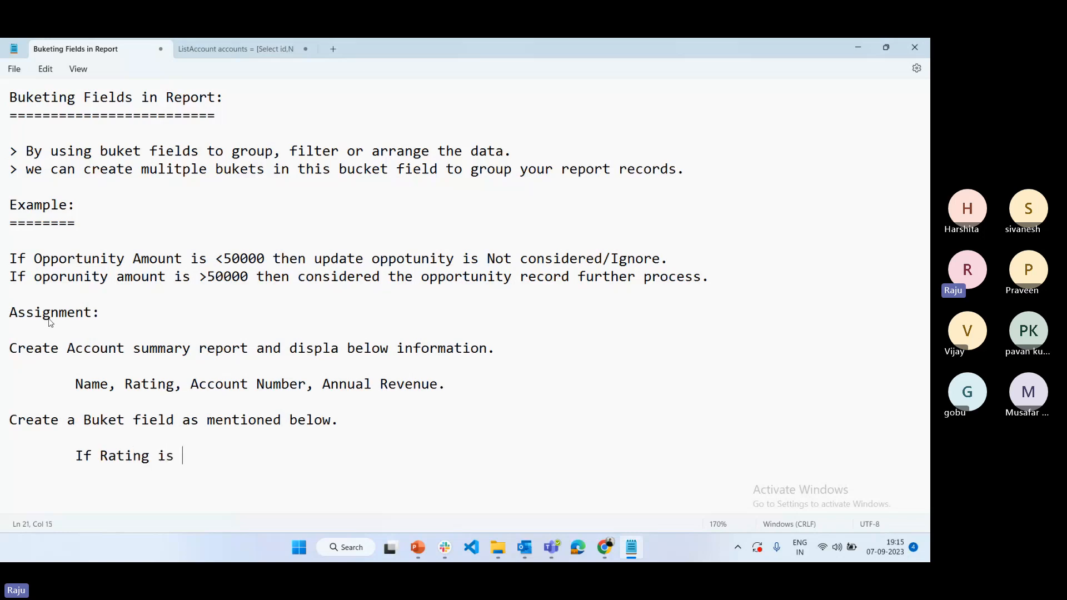
text(hot then diosp)
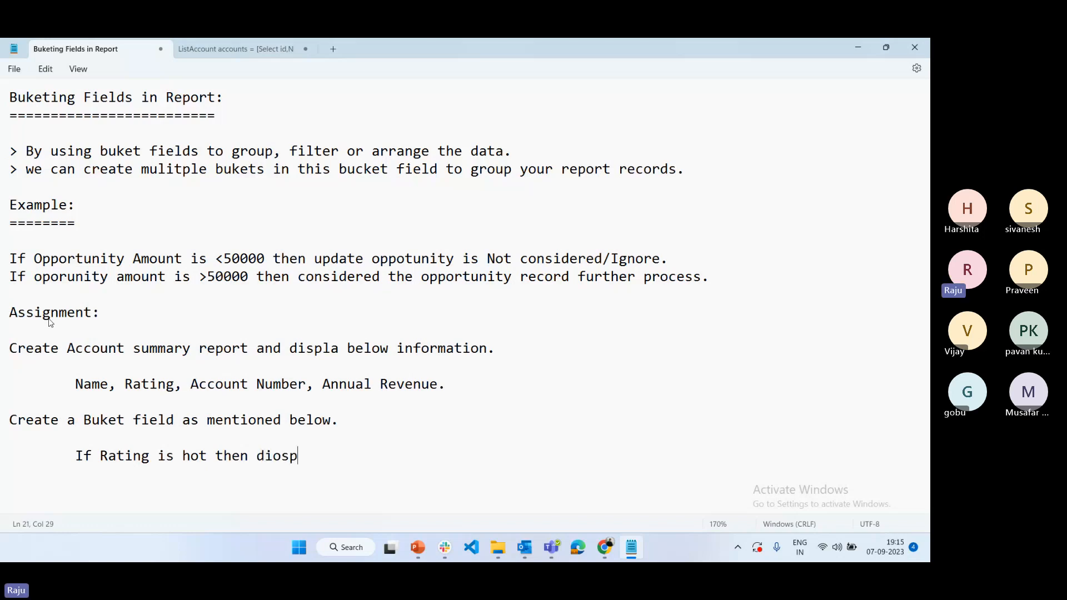
key(BackSpace)
key(BackSpace)
key(BackSpace)
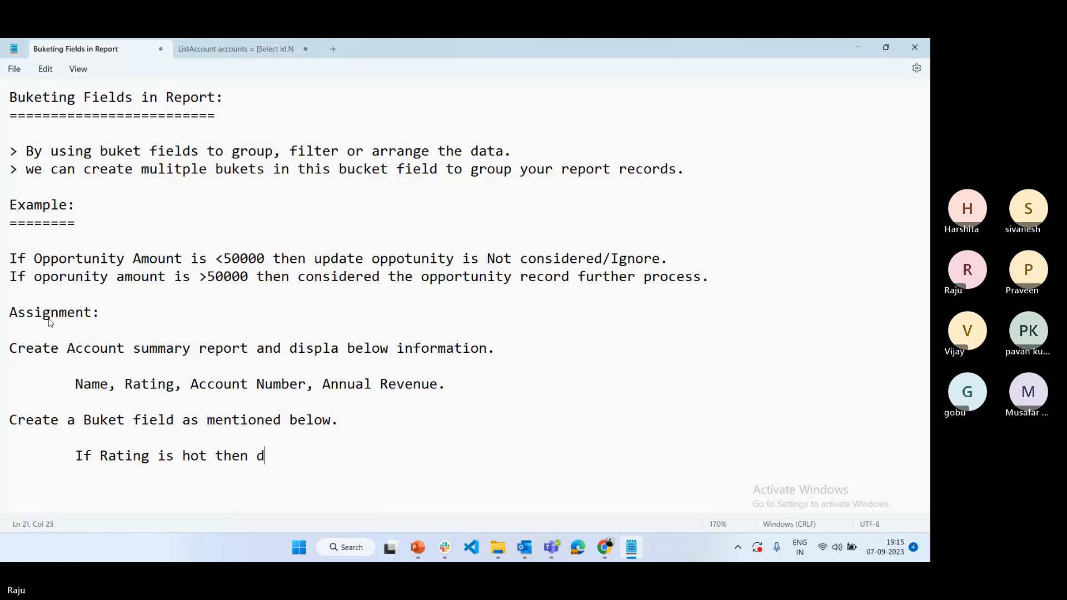
text(splay accou)
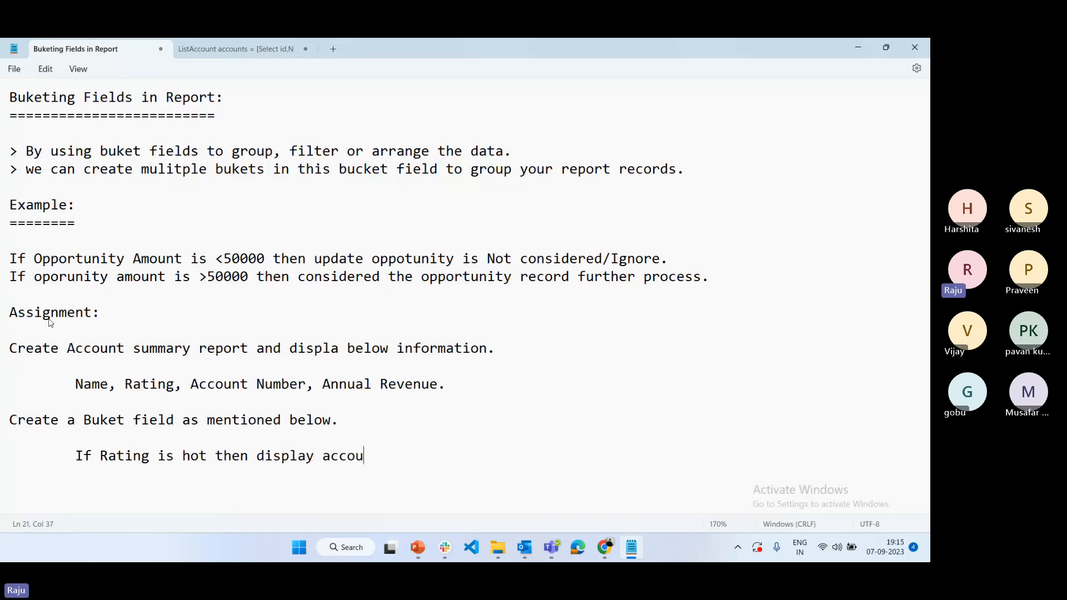
text(nt status as RED)
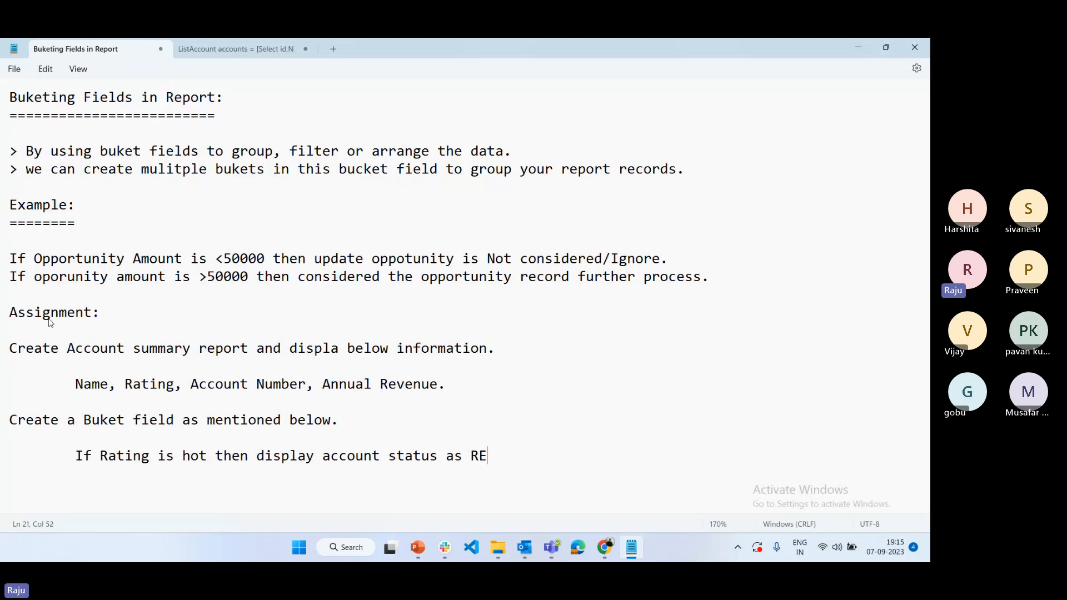
Add the second indented bucket rule: "If Rating is Warm then display Account status as YELLOW".
key(Return)
key(Tab)
text(If Rating is )
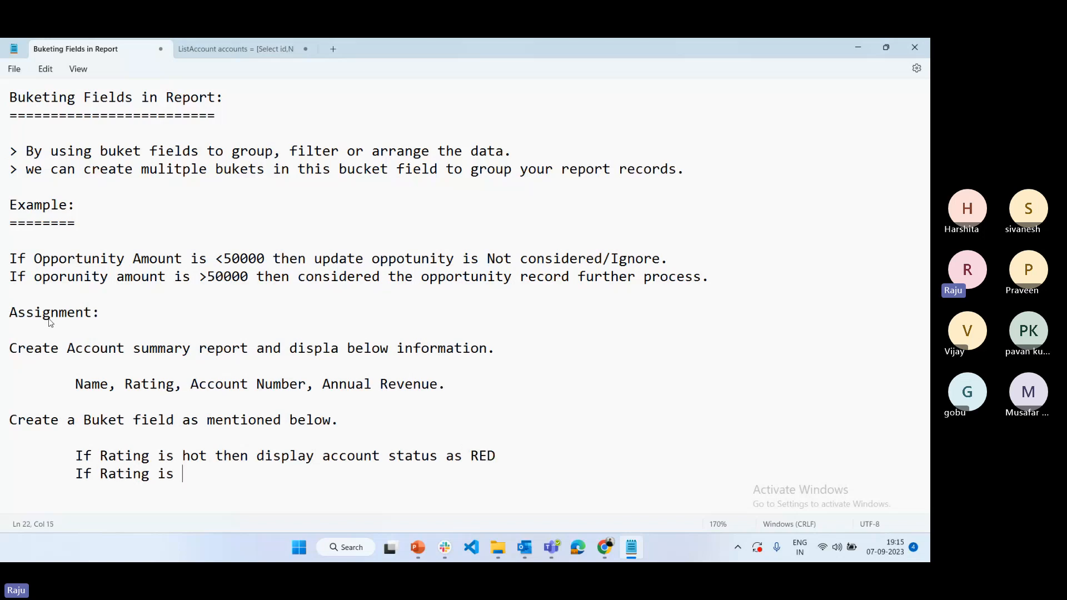
text(Warm then display A)
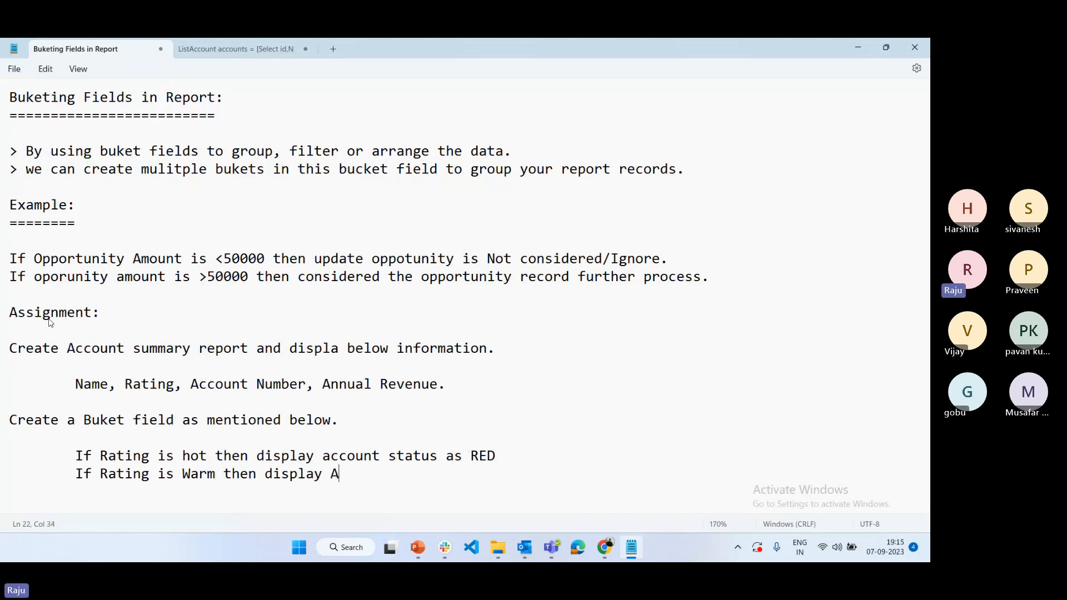
text(ccount statu)
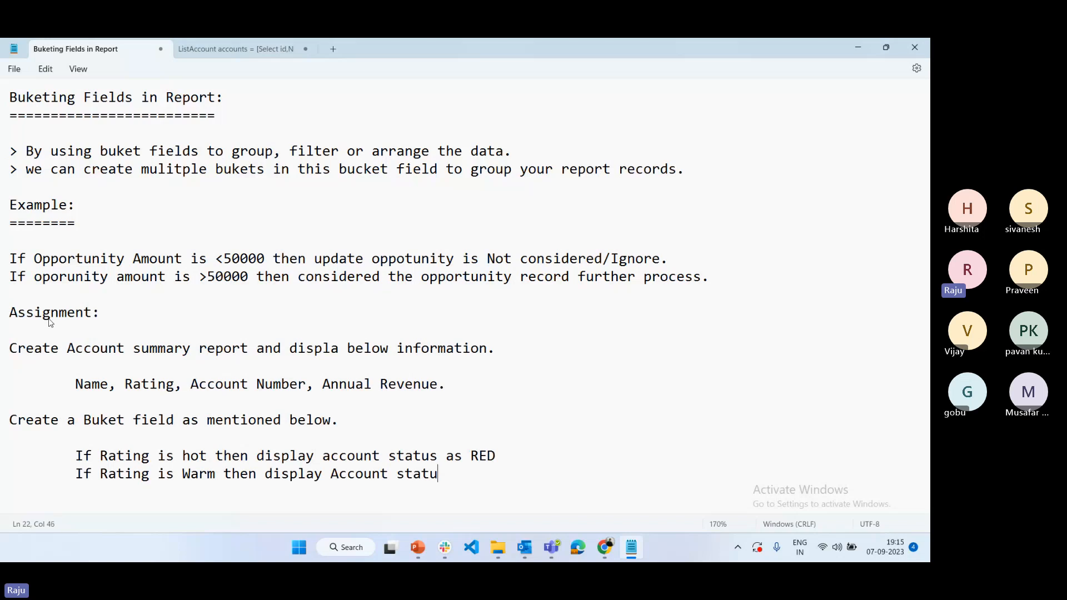
text(s as YELLOW)
Add the third indented bucket rule: "IF Rating is Cold then Display Account Status as GREEN.".
key(Return)
text(IF)
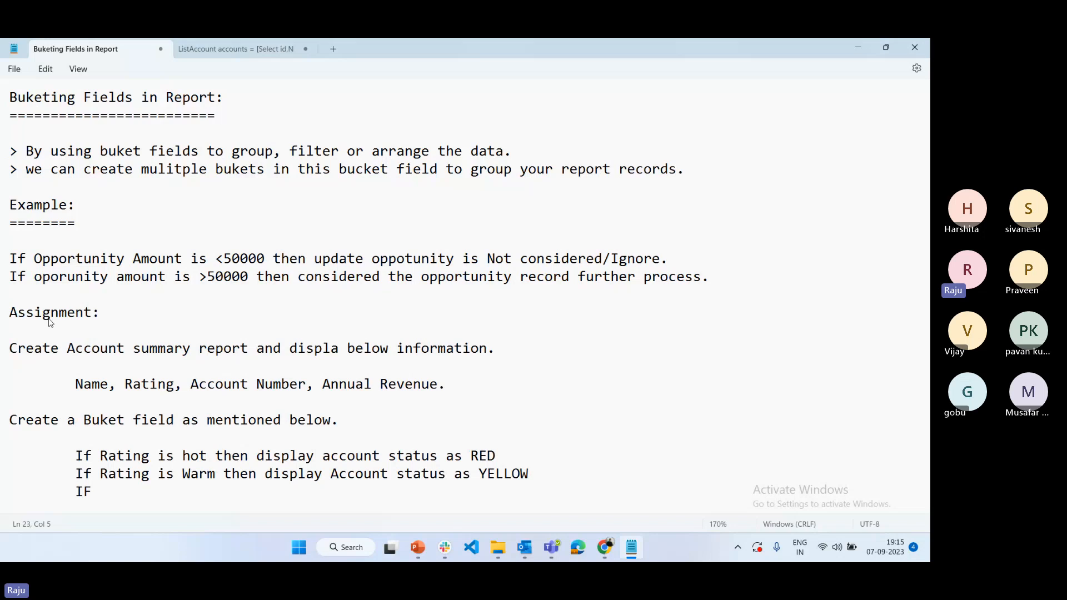
text(Rating is Cold then Display Account)
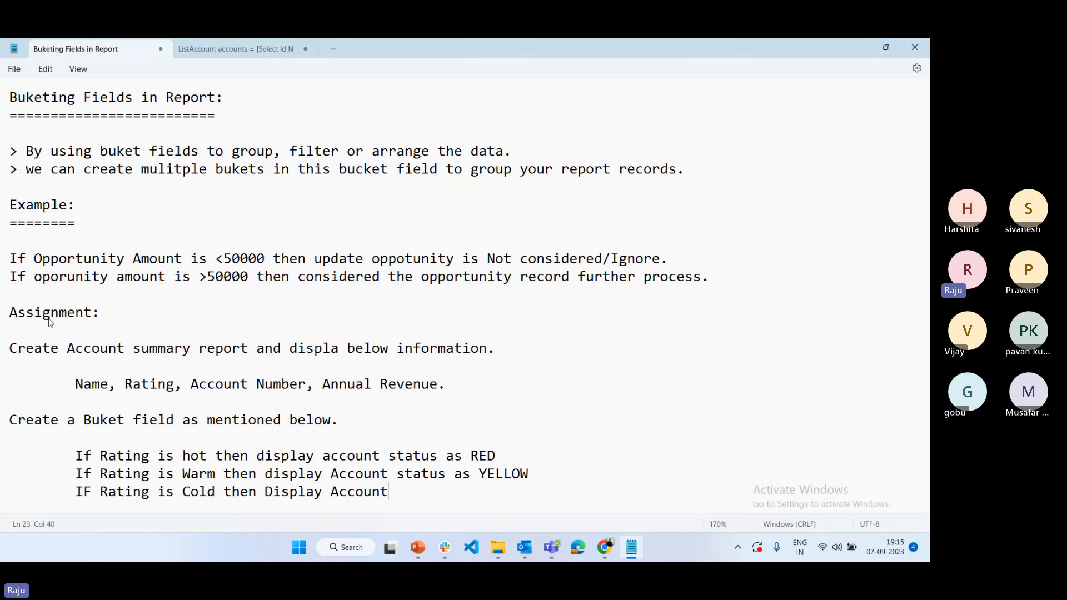
text( Status as Grr)
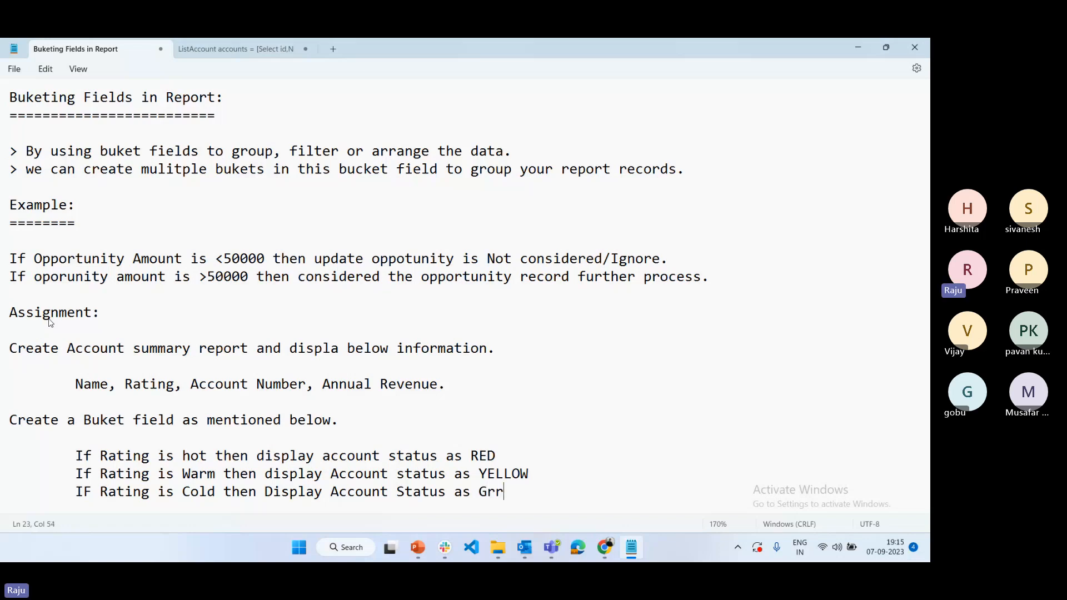
key(BackSpace)
key(BackSpace)
key(BackSpace)
text(G)
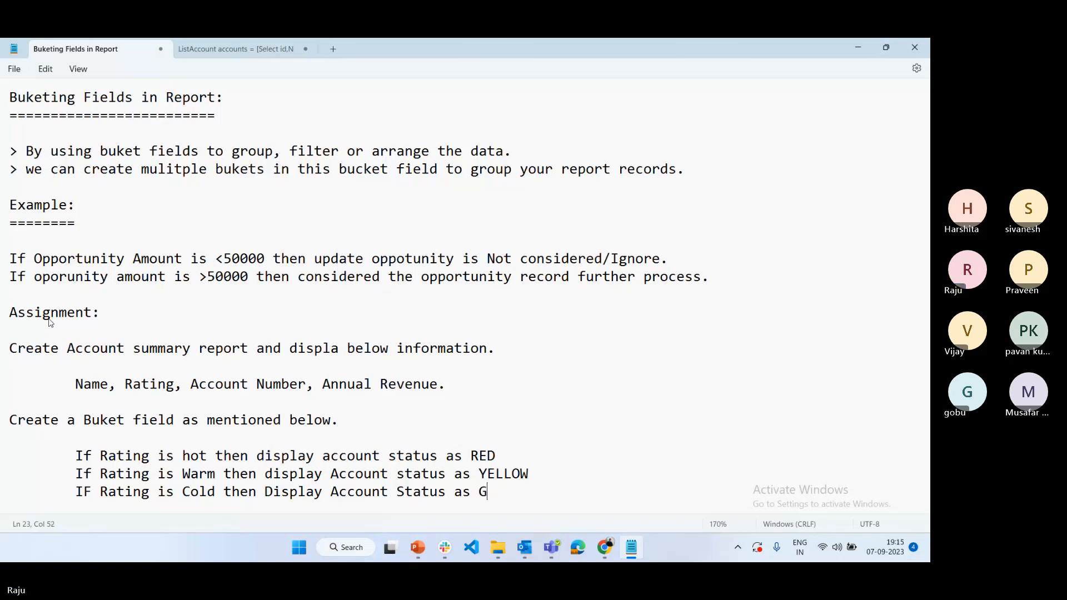
text(RRE)
key(BackSpace)
key(BackSpace)
text(EEN.)
Below the bucket rules, write the unindented line "And group by the account report data based on Account status.".
key(Return)
text(A)
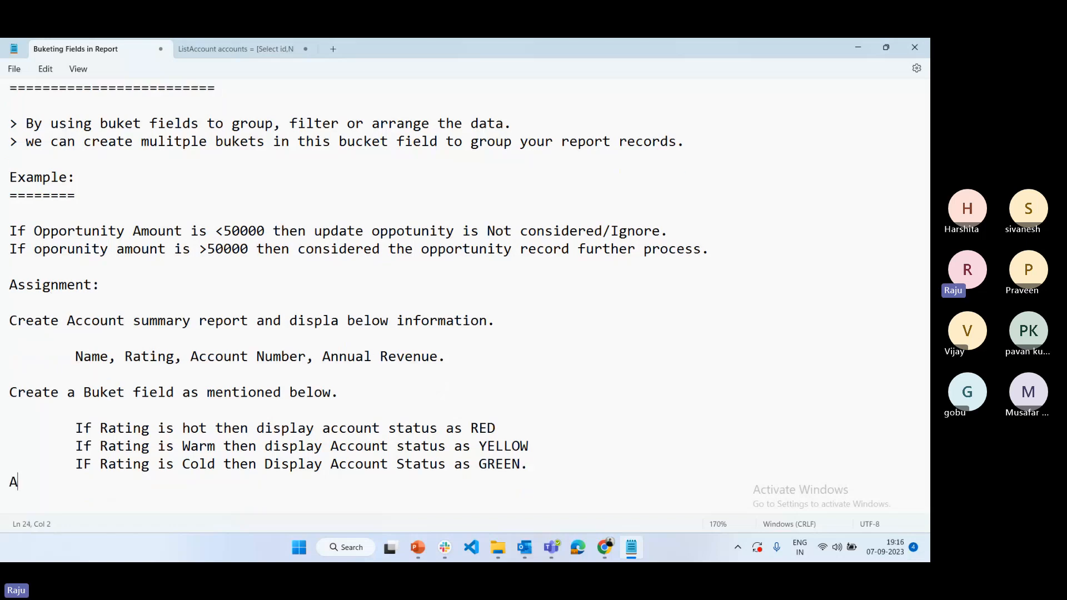
text(nd Add)
key(BackSpace)
key(BackSpace)
key(BackSpace)
key(BackSpace)
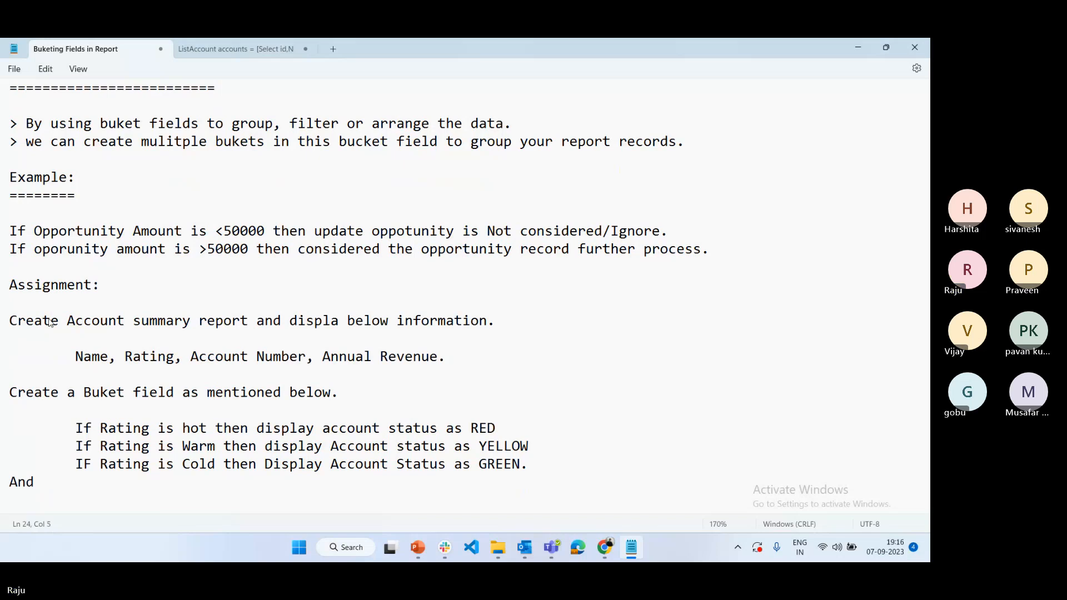
text(g)
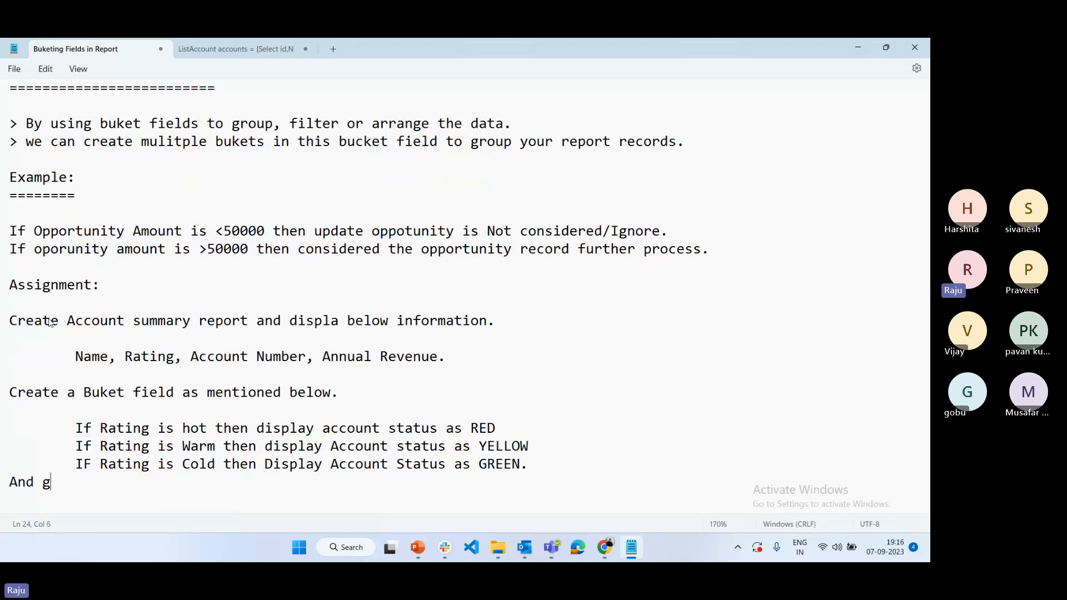
text(roup by the account report data)
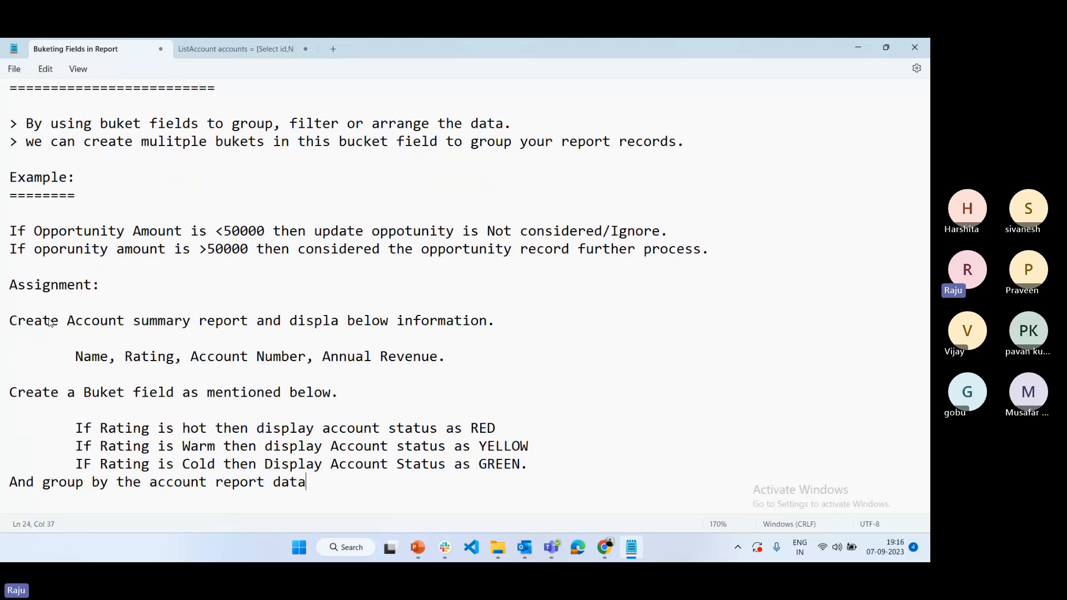
text( based on Account status.)
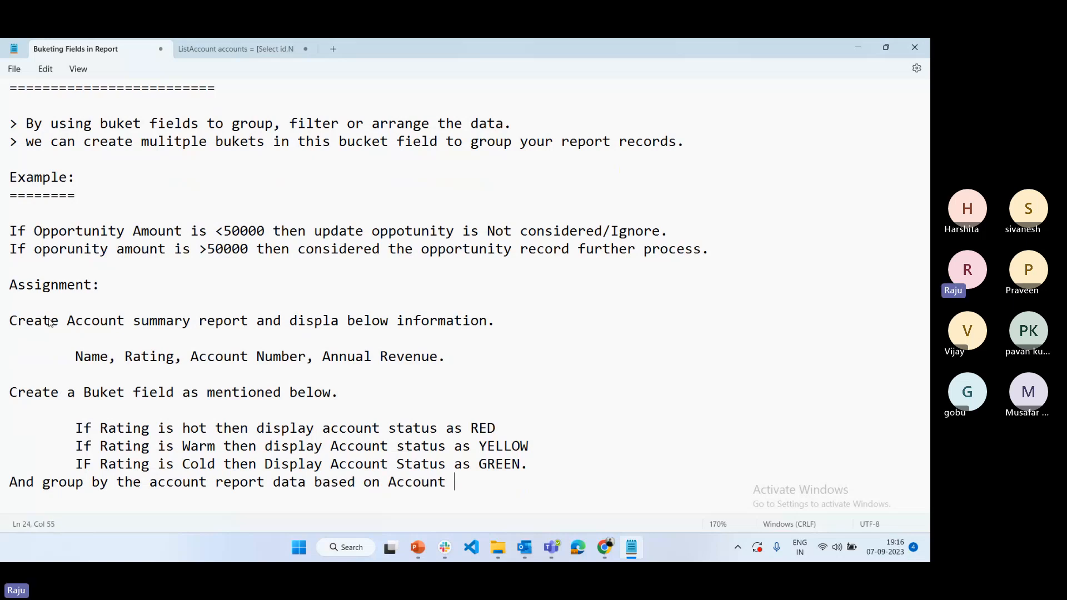
key(Return)
key(Return)
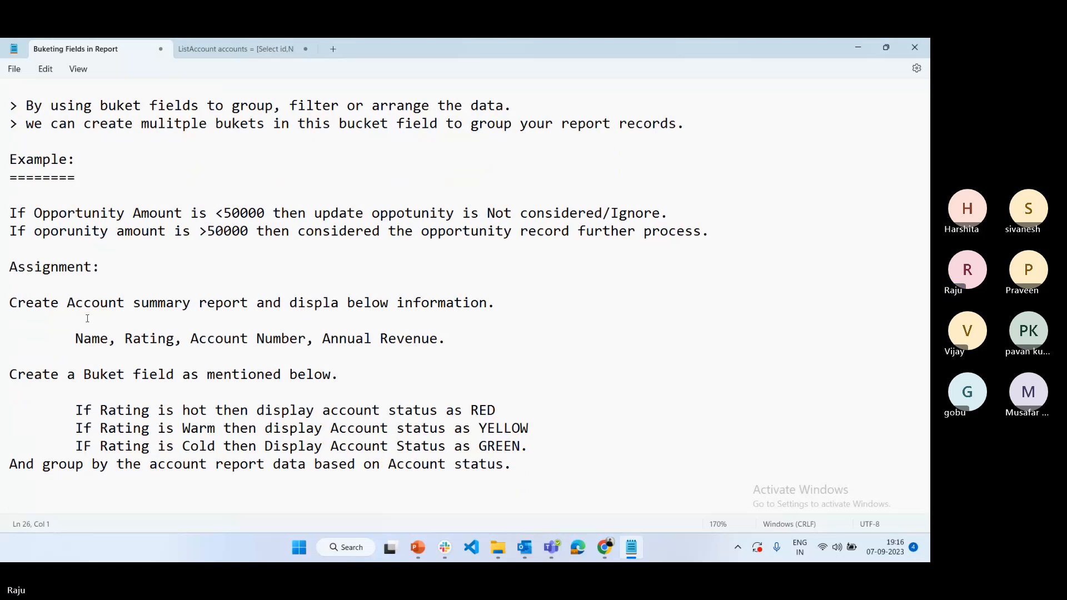
Underline the "Assignment:" heading with a row of equals signs on the blank line beneath it.
click(53, 283)
text(===========)
click(345, 395)
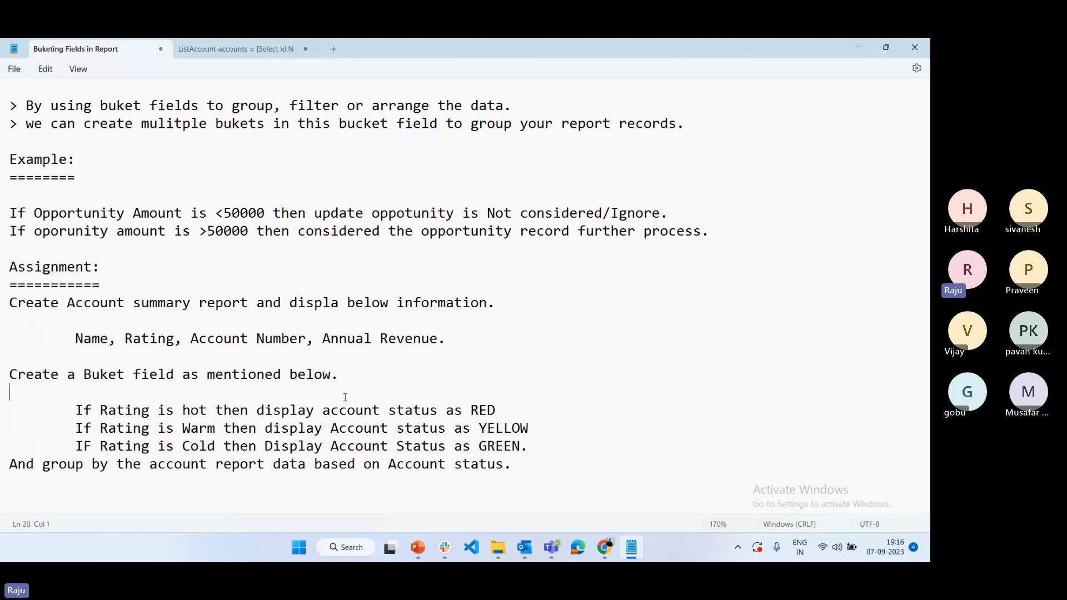
Review the assignment text, highlighting the report sentence, the Name and Rating fields, and the RED, YELLOW and GREEN statuses.
drag(75, 303, 500, 301)
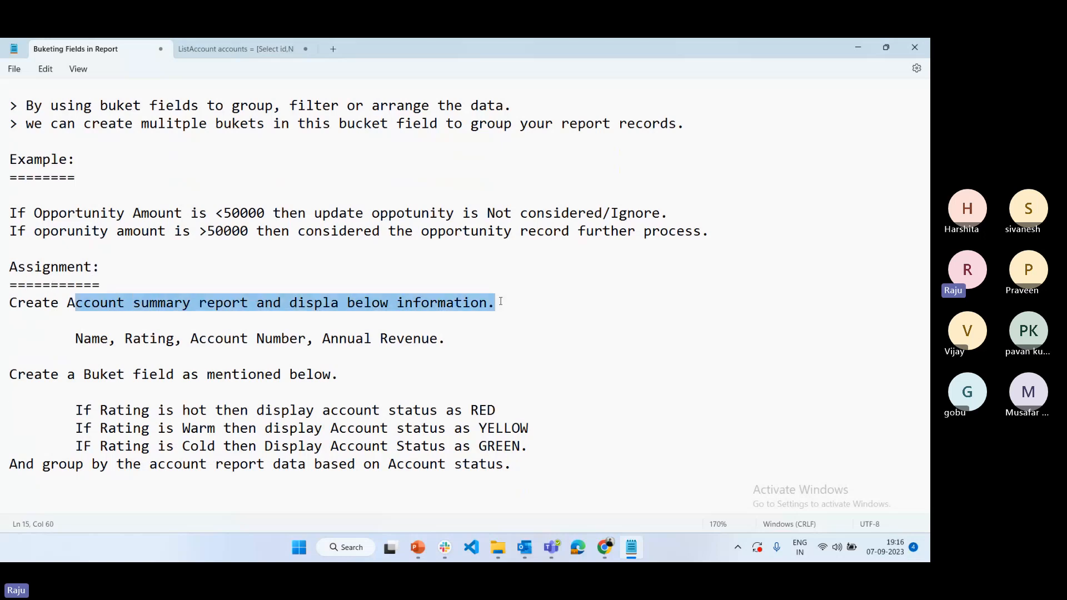
click(338, 374)
click(84, 339)
double_click(86, 339)
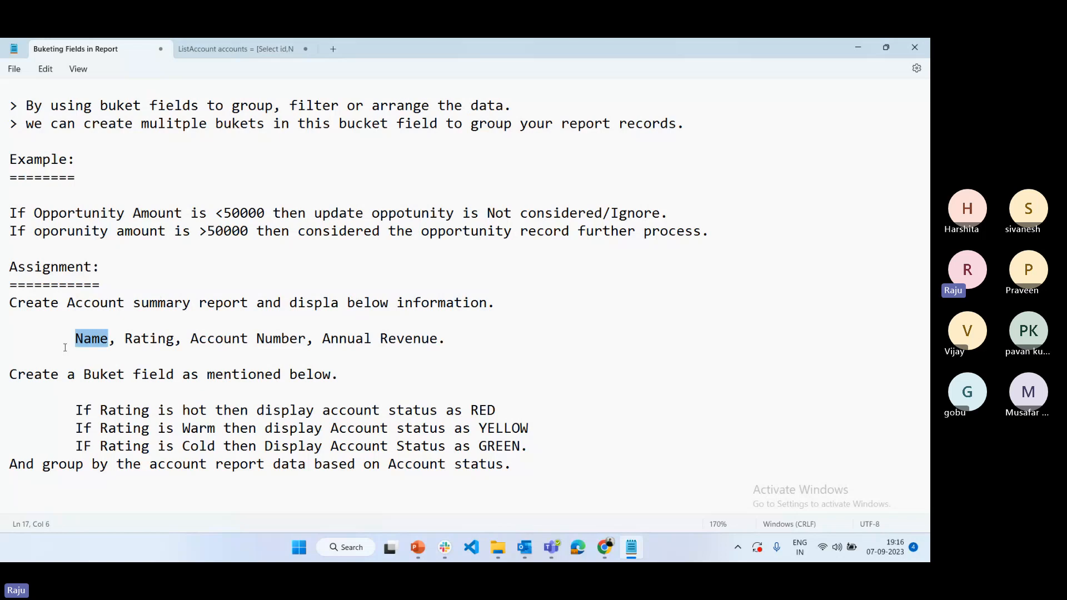
click(67, 354)
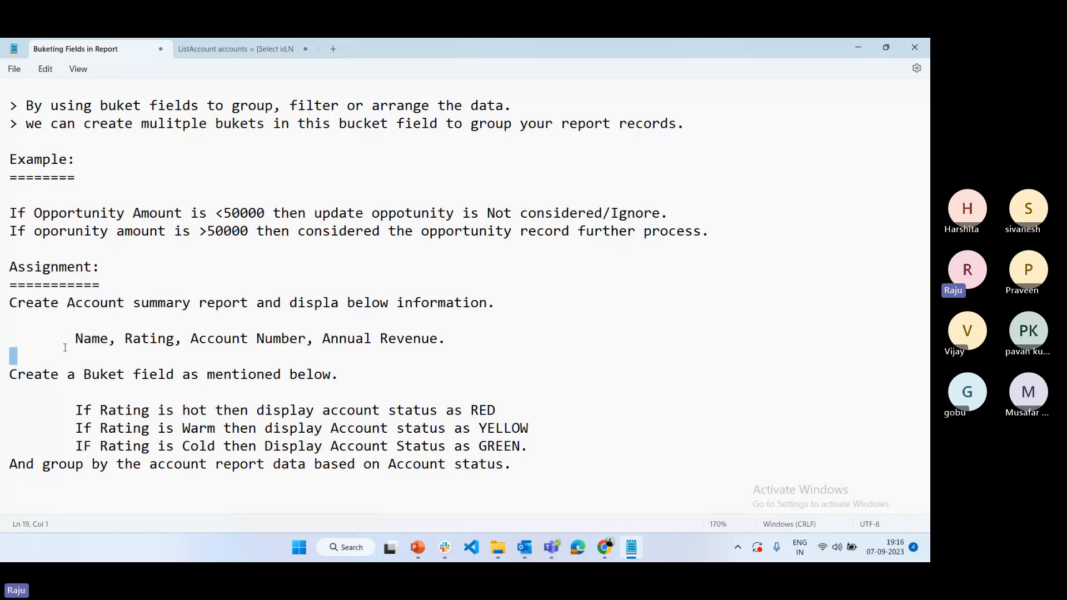
double_click(148, 339)
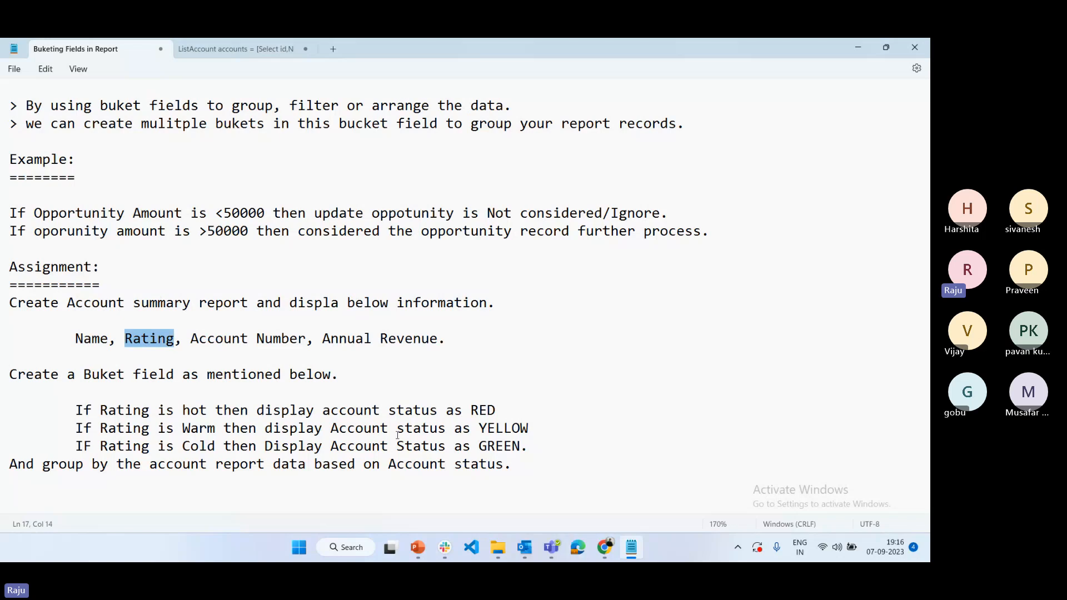
click(472, 410)
double_click(474, 410)
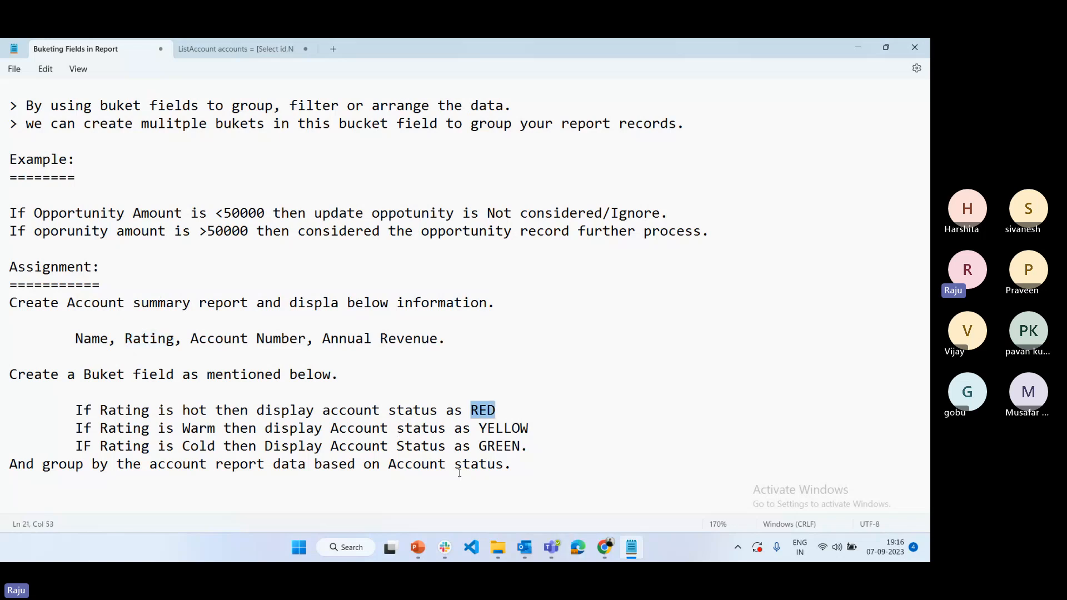
double_click(498, 429)
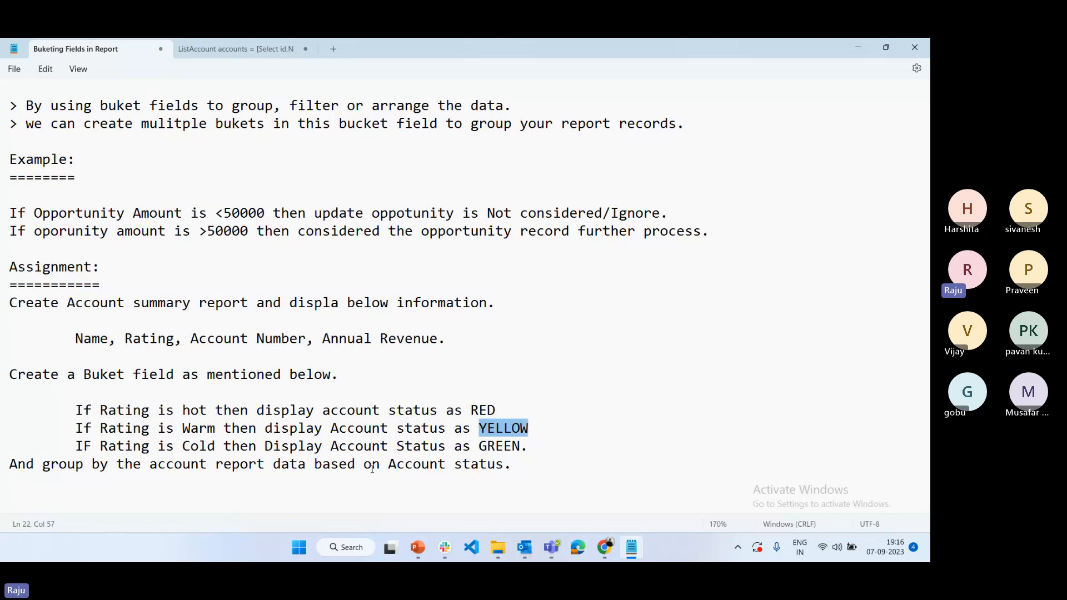
double_click(502, 447)
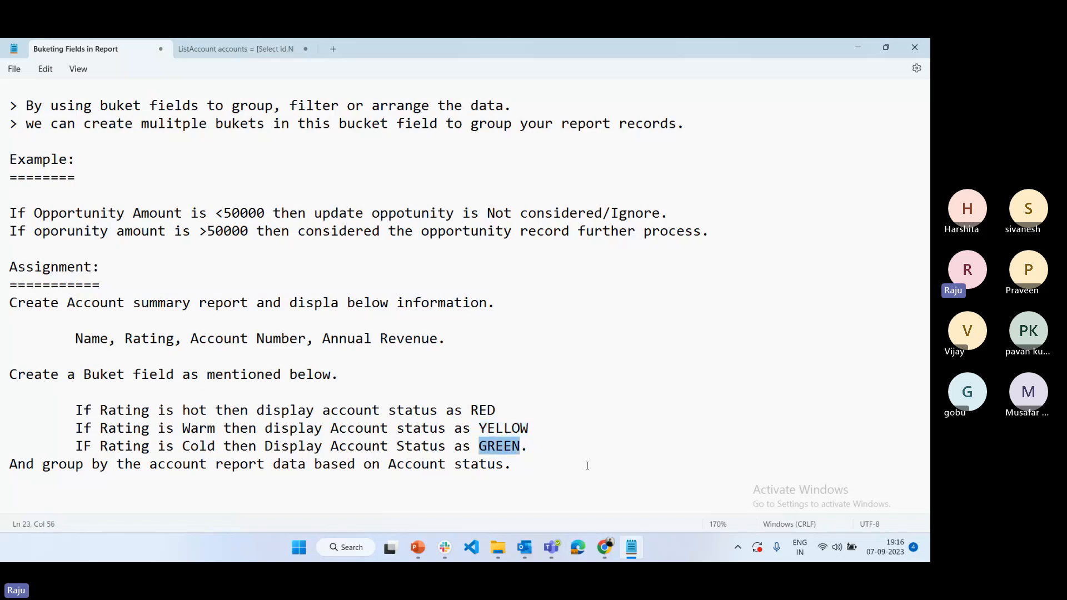
scroll(494, 400, up, 1)
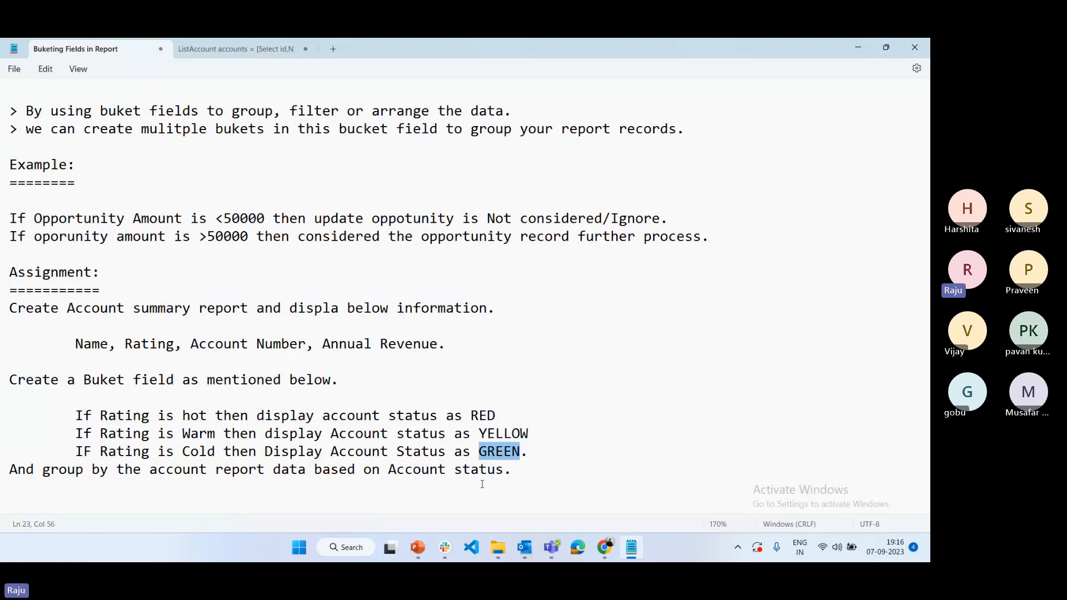
click(570, 468)
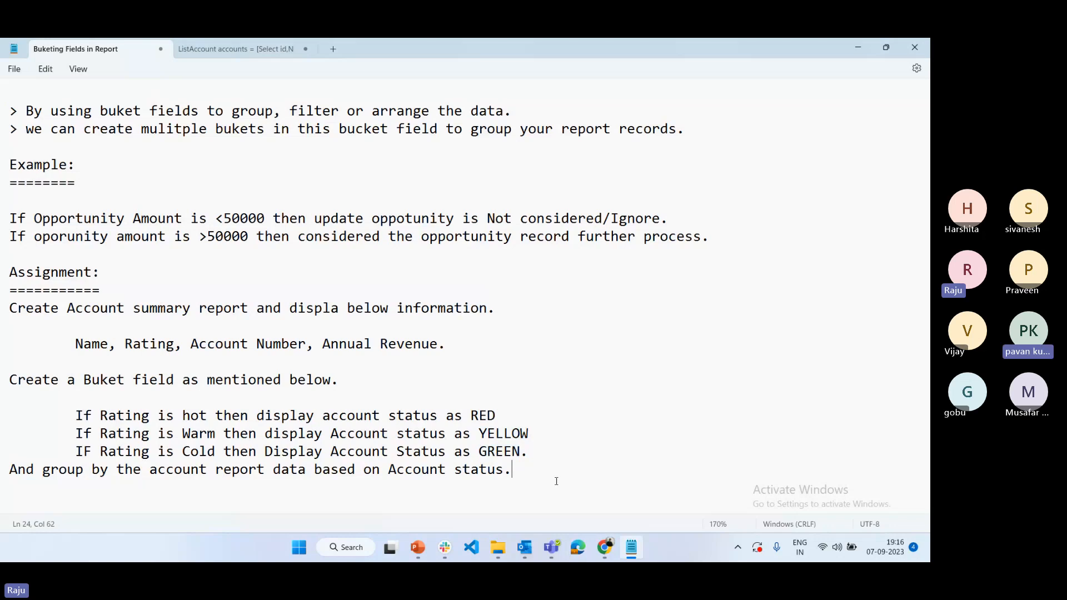
Below the assignment's grouping sentence, add a long divider row of equals signs, with a blank line above and below it.
key(Return)
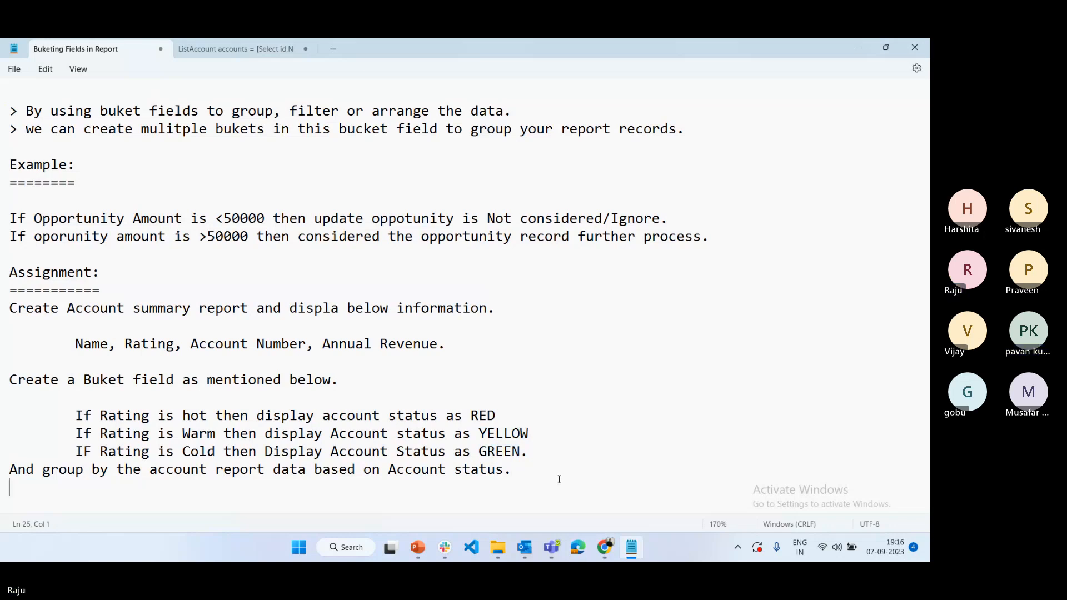
key(Return)
key(Return)
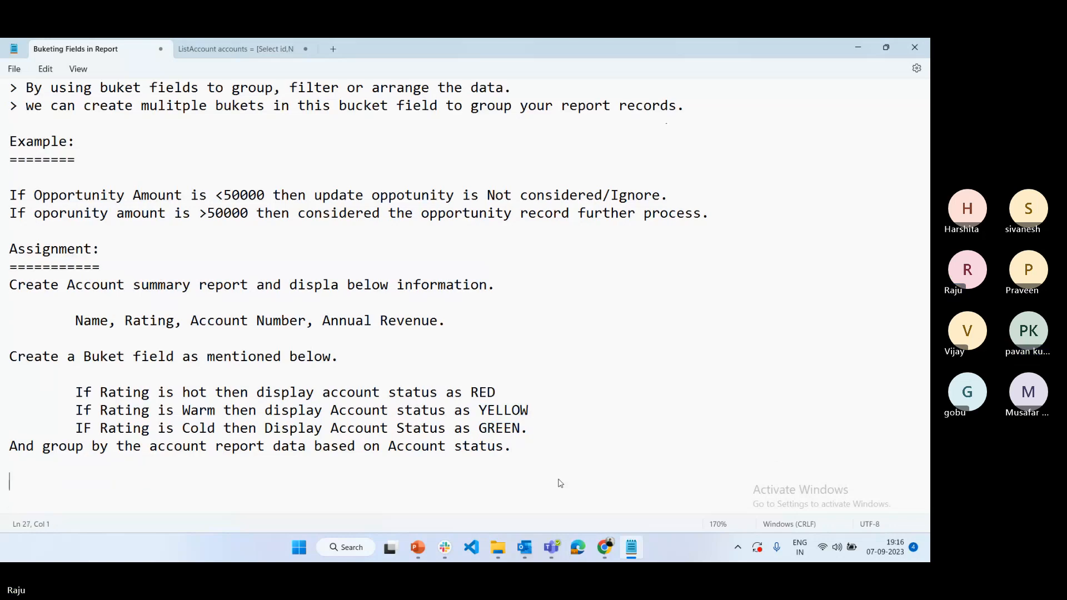
text(==============================================)
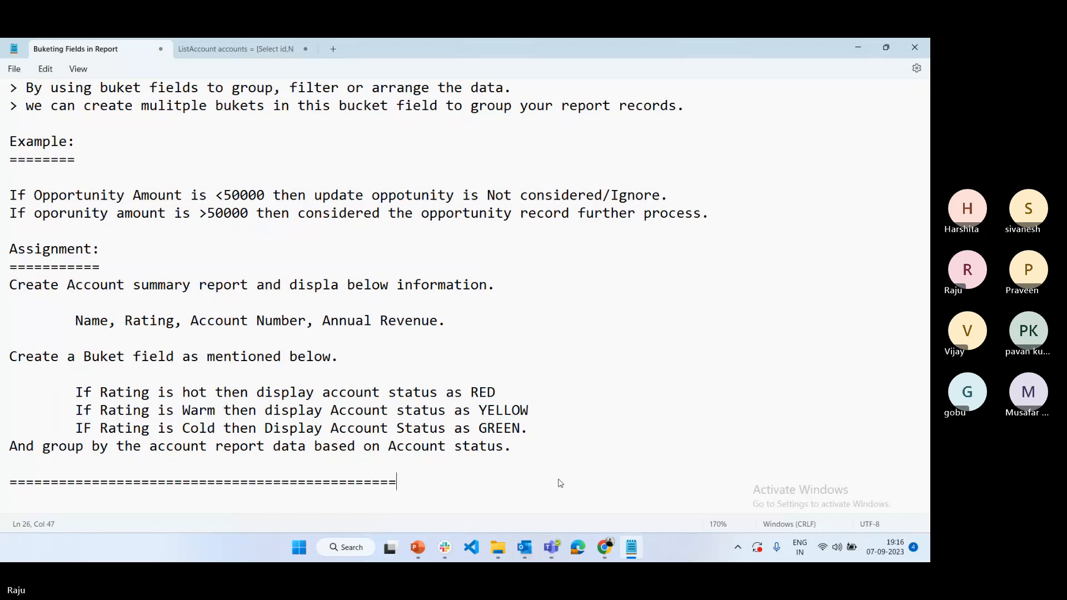
text(========================================)
key(Return)
key(Return)
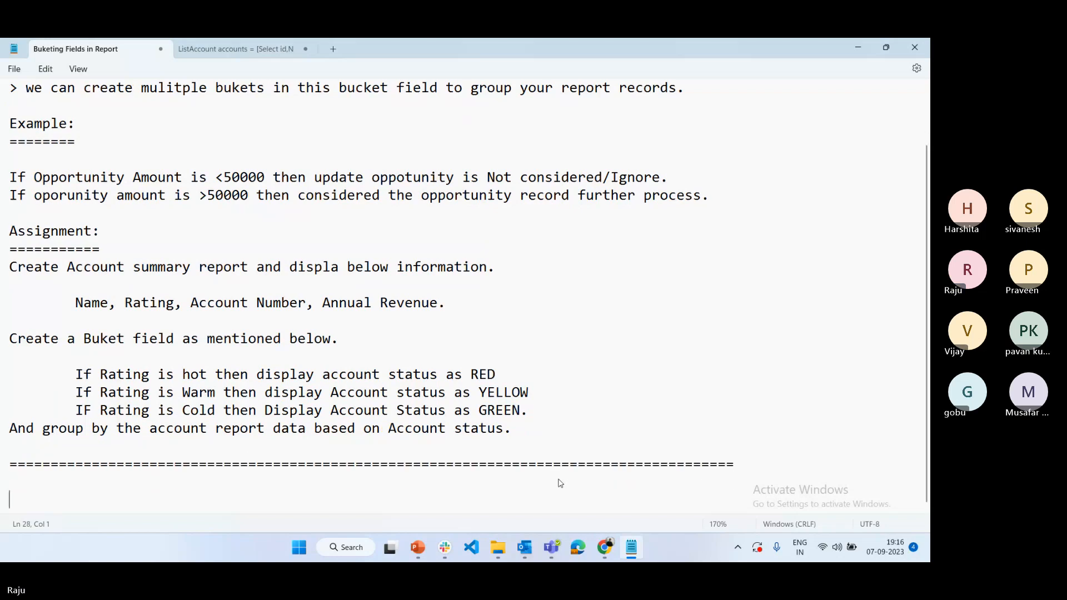
text(How to )
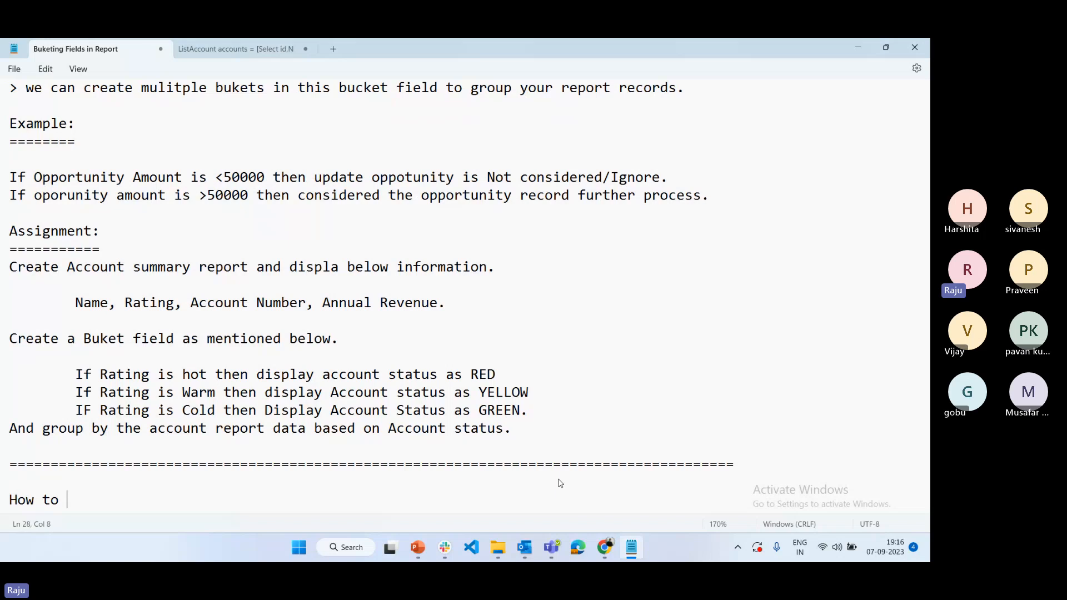
text(share)
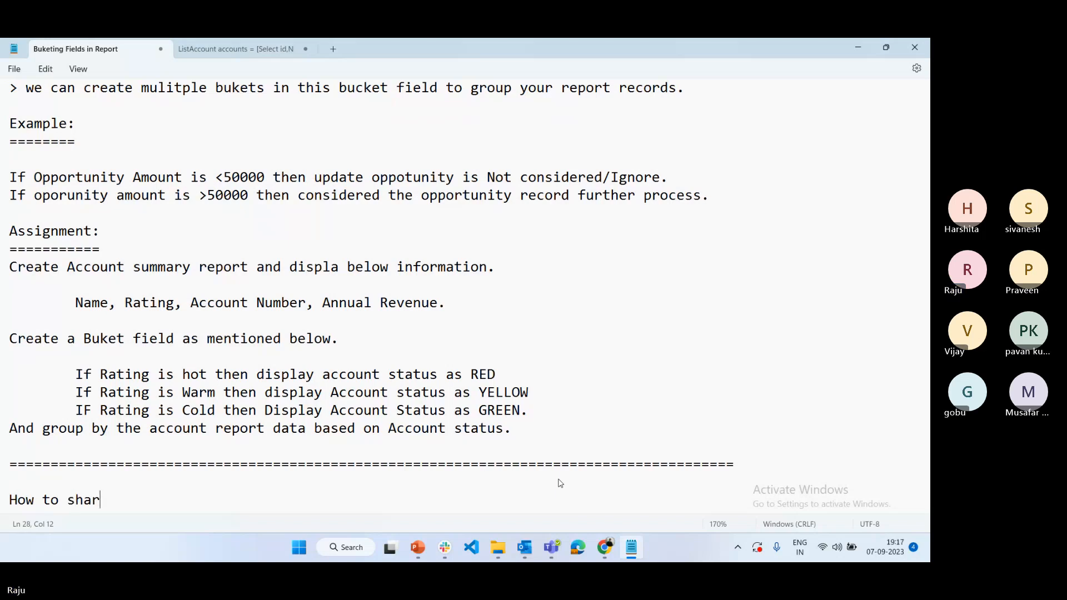
key(BackSpace)
key(BackSpace)
key(BackSpace)
key(BackSpace)
key(BackSpace)
key(BackSpace)
key(BackSpace)
key(BackSpace)
key(BackSpace)
key(BackSpace)
key(BackSpace)
key(BackSpace)
Below the divider, add the heading "Report Sharing:" underlined with equals signs, and leave blank lines beneath it for notes.
text(Report )
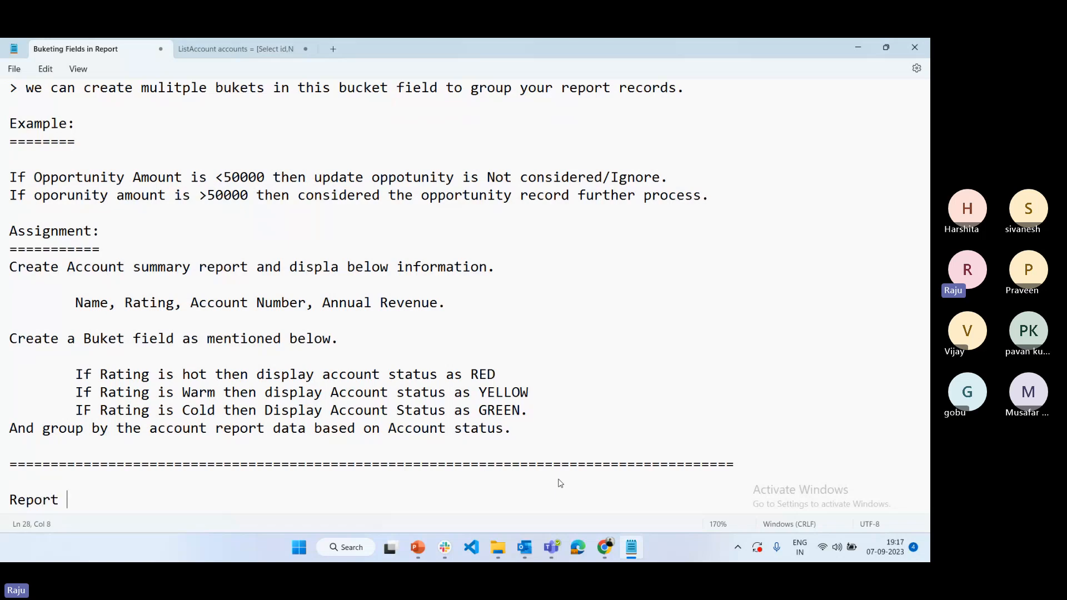
text(Sharing:)
key(Return)
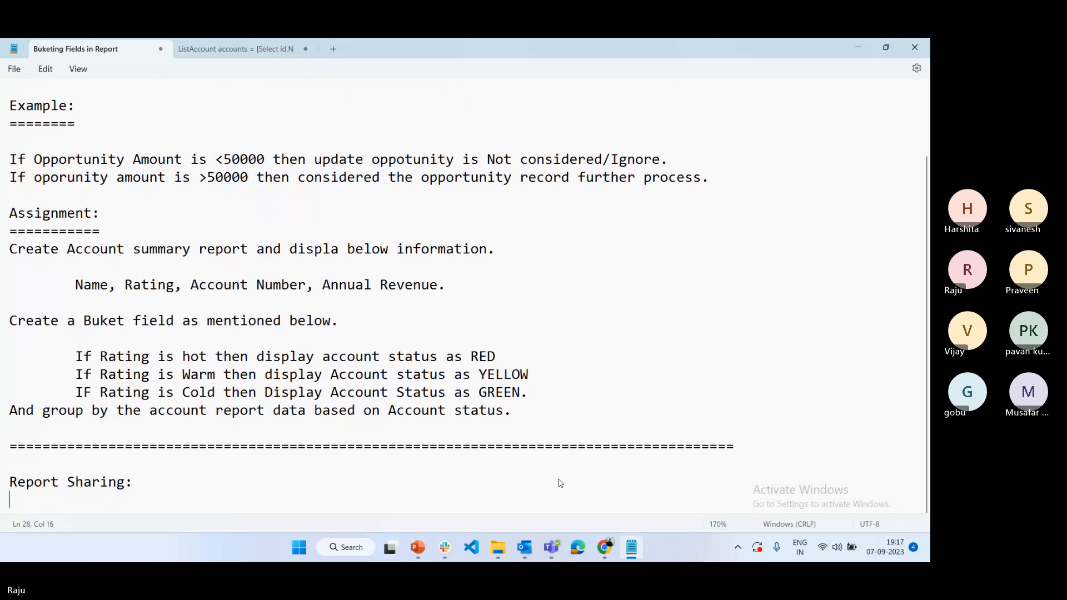
text(================)
key(Return)
key(Return)
key(Return)
key(Return)
key(Return)
key(Return)
key(Return)
key(Return)
key(Return)
key(Return)
key(Return)
key(Return)
key(Return)
key(Return)
key(Return)
key(Return)
key(Return)
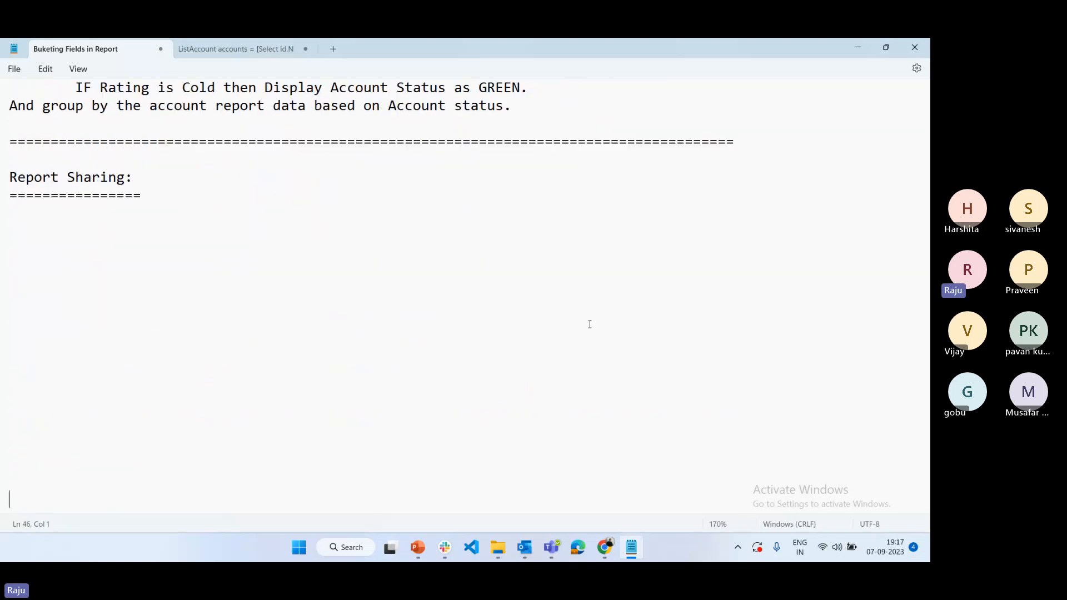
click(60, 233)
key(Return)
key(BackSpace)
Switch to Edge and open the Salesforce login page at login.salesforce.com.
click(583, 549)
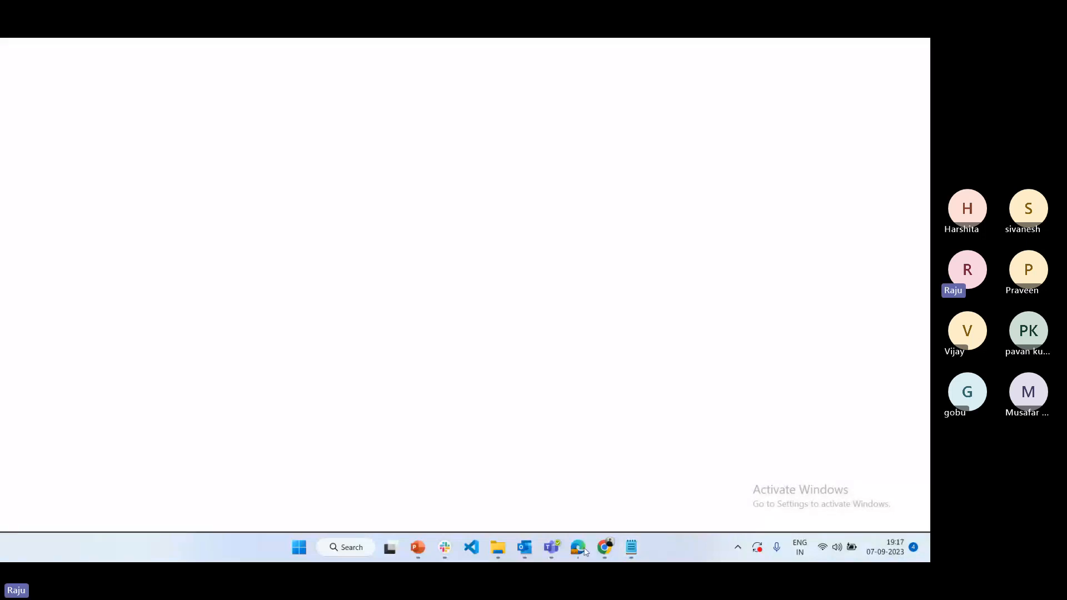
text(logi)
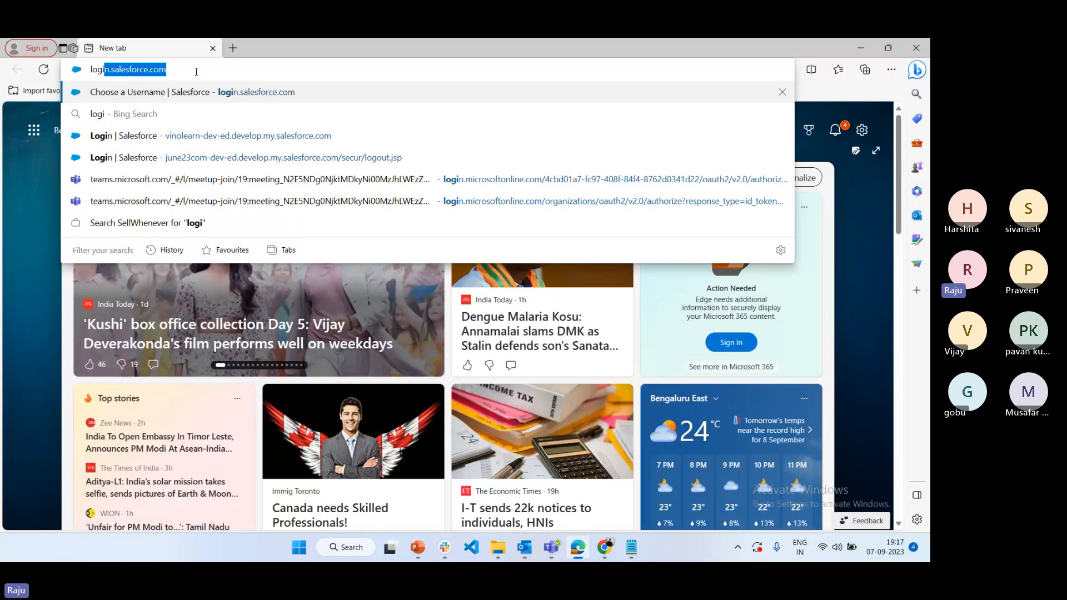
key(Return)
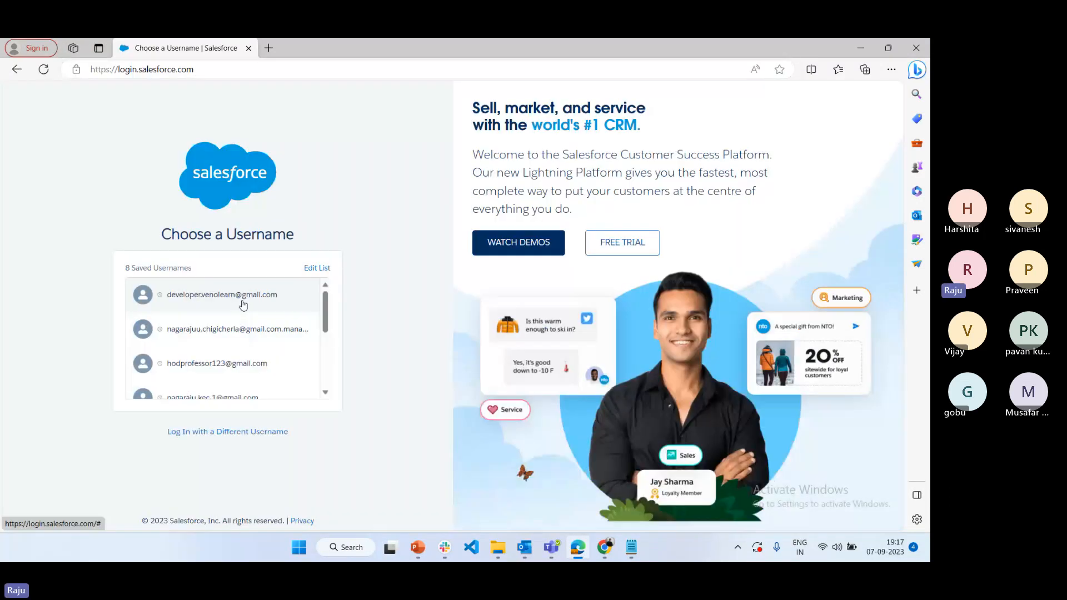
Switch to Chrome, open the org's All Users list, and examine the two SFDC Manager users' usernames and the Manager IT Profile.
mouse_move(607, 549)
click(487, 474)
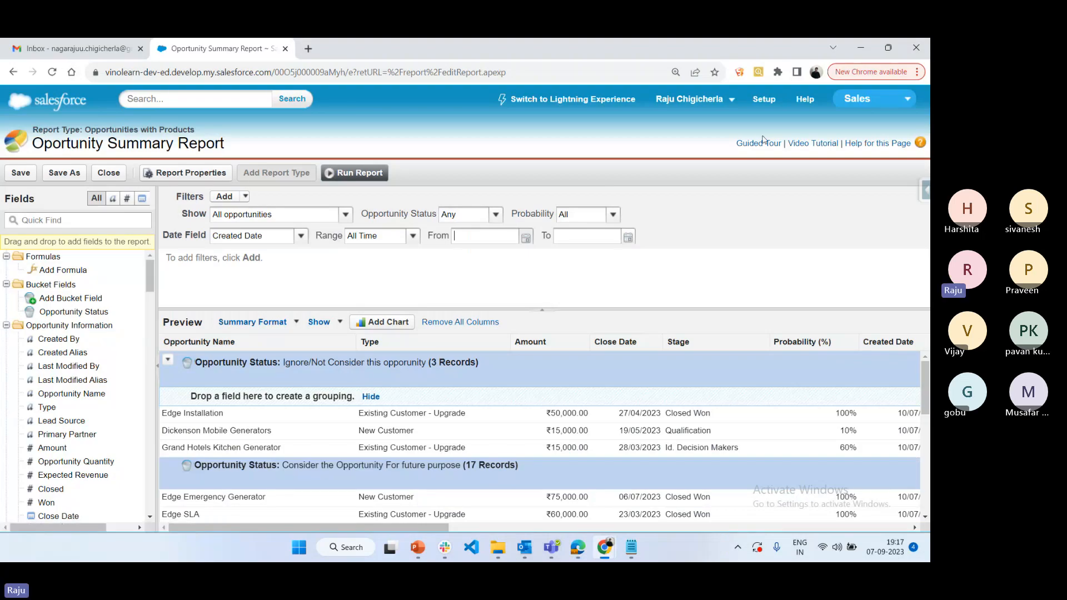
click(764, 102)
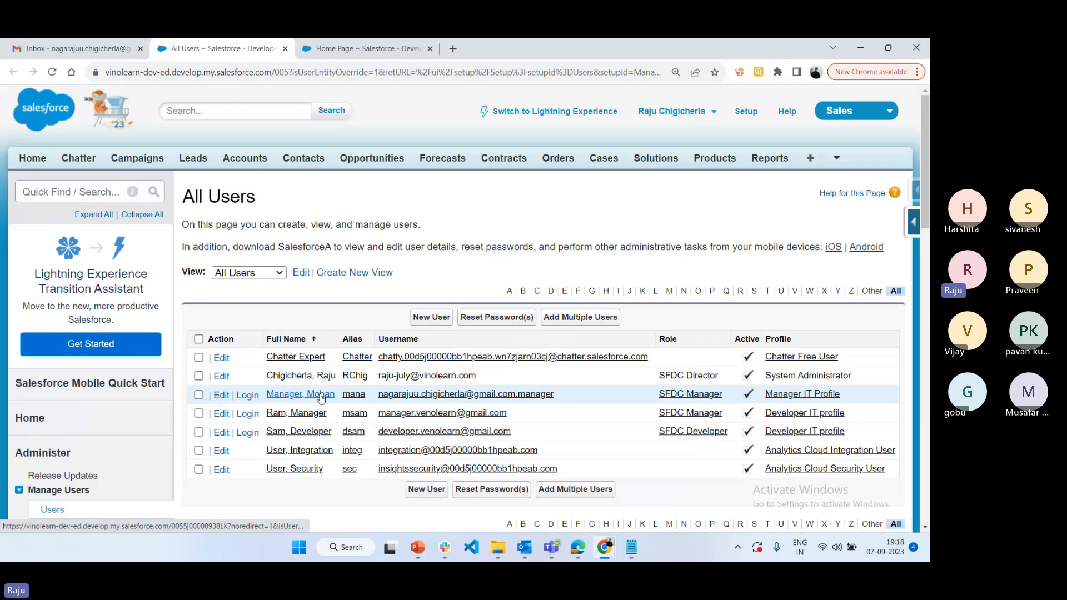
drag(567, 404, 379, 395)
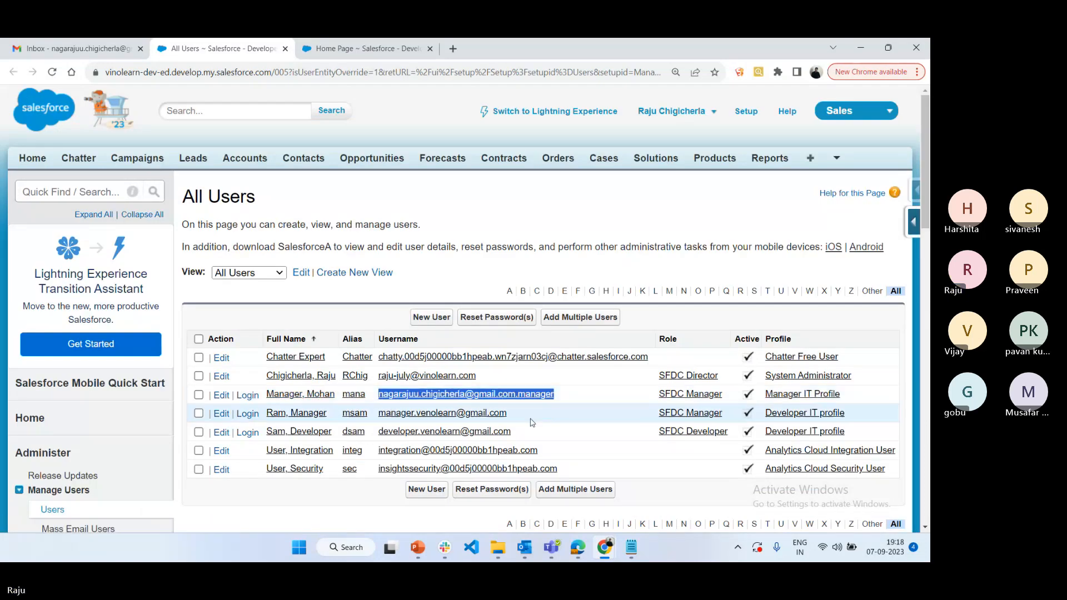
drag(531, 417, 378, 415)
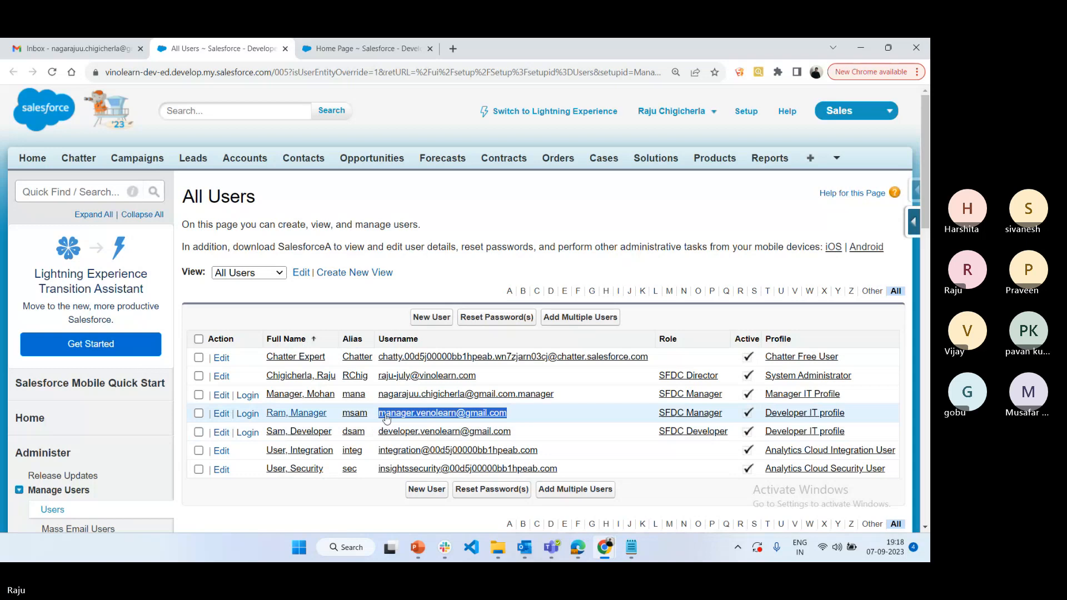
middle_click(809, 394)
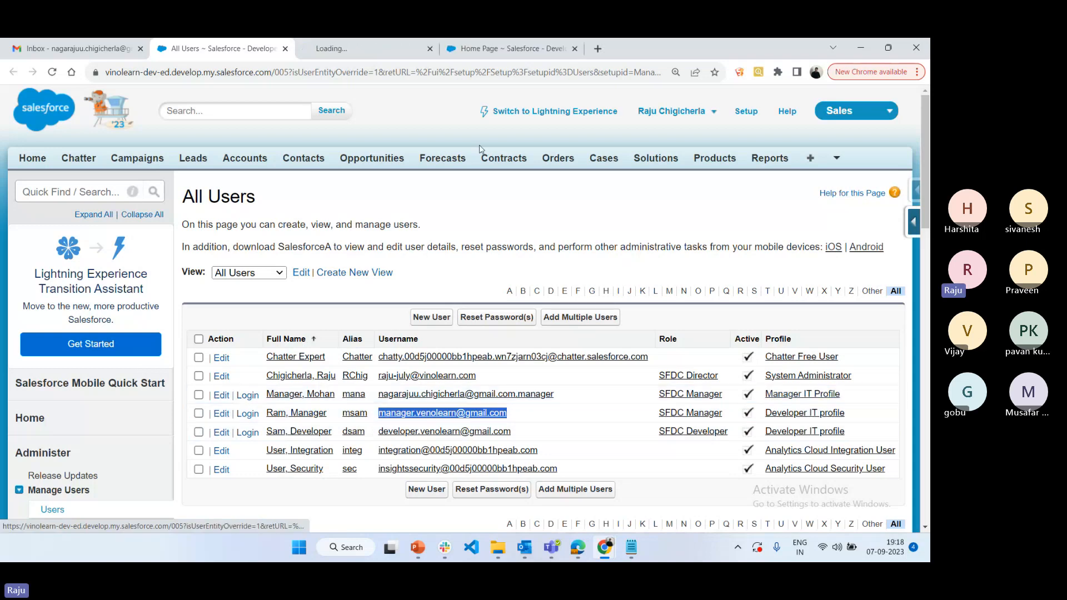
click(320, 48)
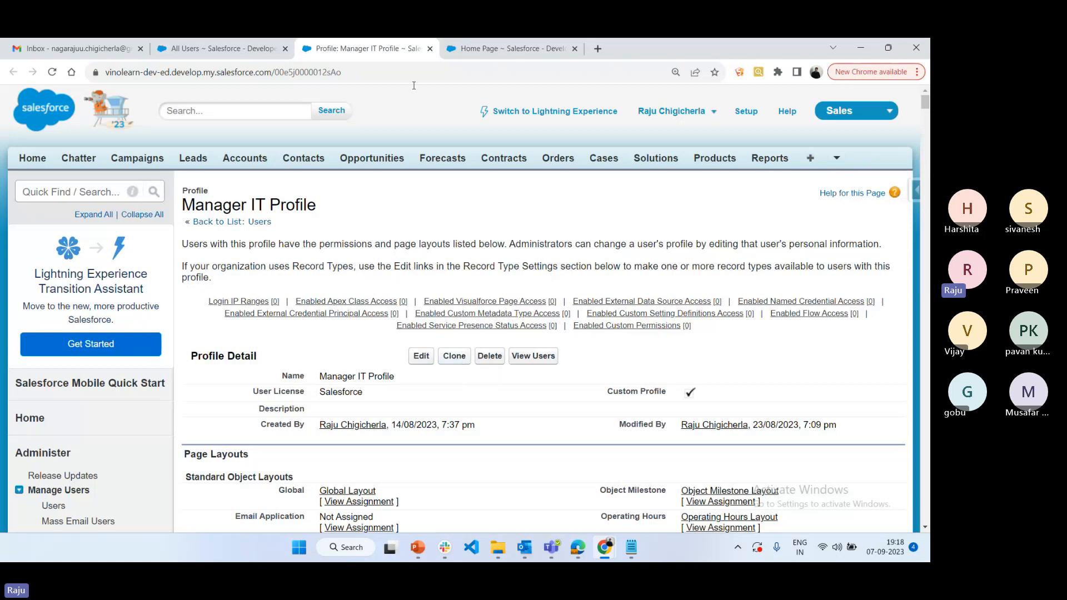
click(430, 49)
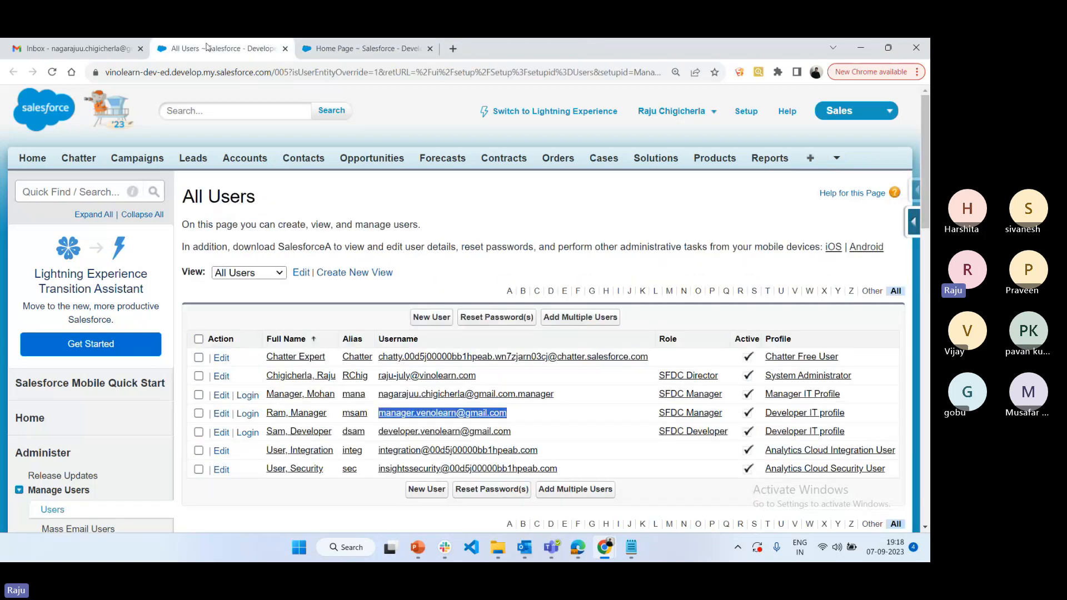
Identify the Manager IT Profile user's username, switch to Edge, and choose that saved username on the Salesforce login page.
drag(554, 394, 367, 397)
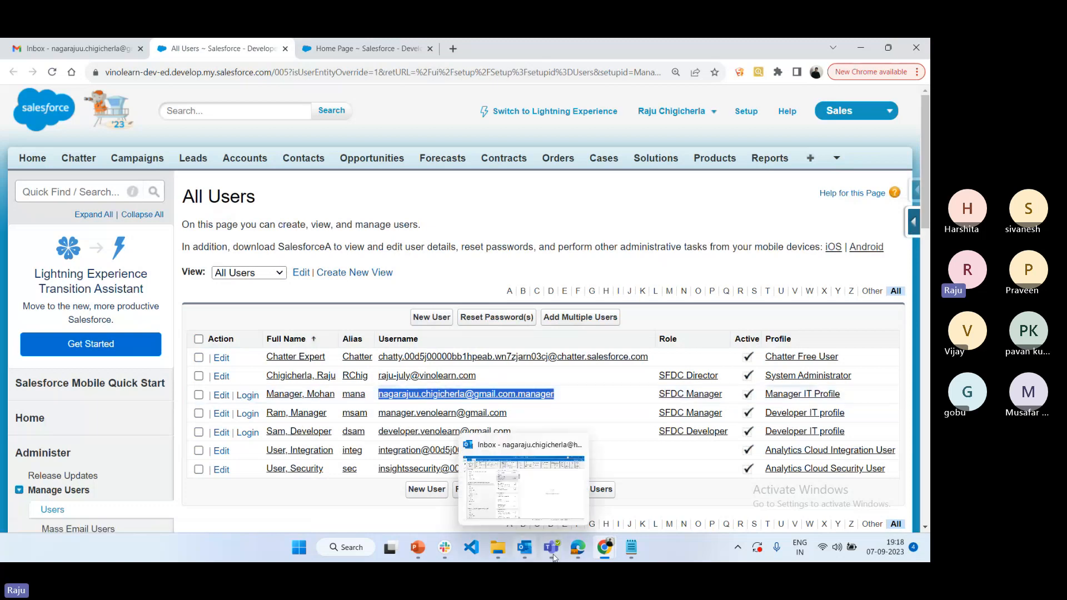
click(578, 547)
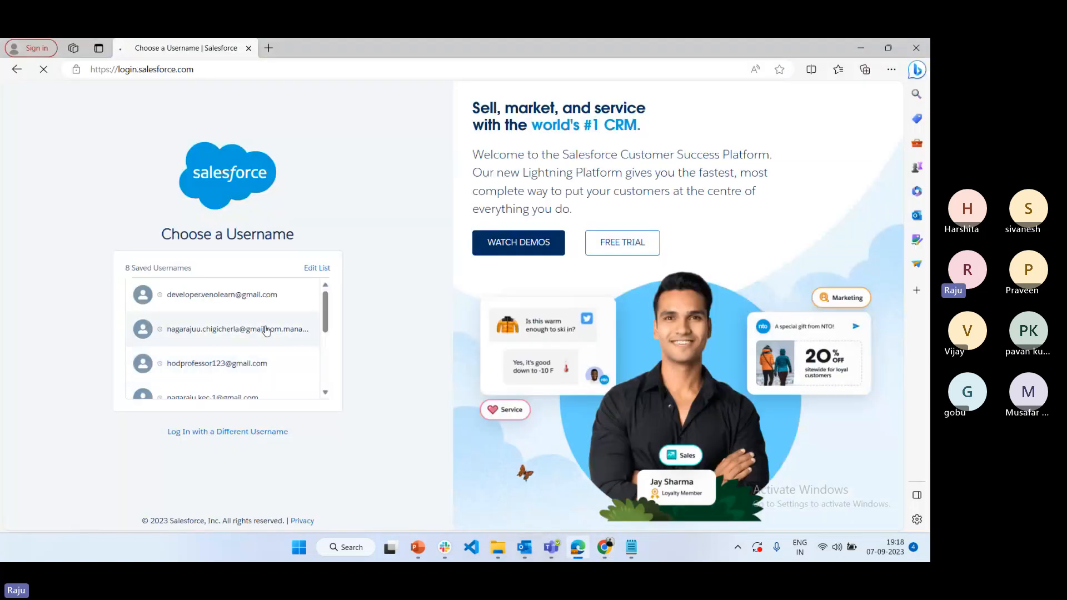
click(265, 331)
Try to log in to the manager account by entering its password.
text(***)
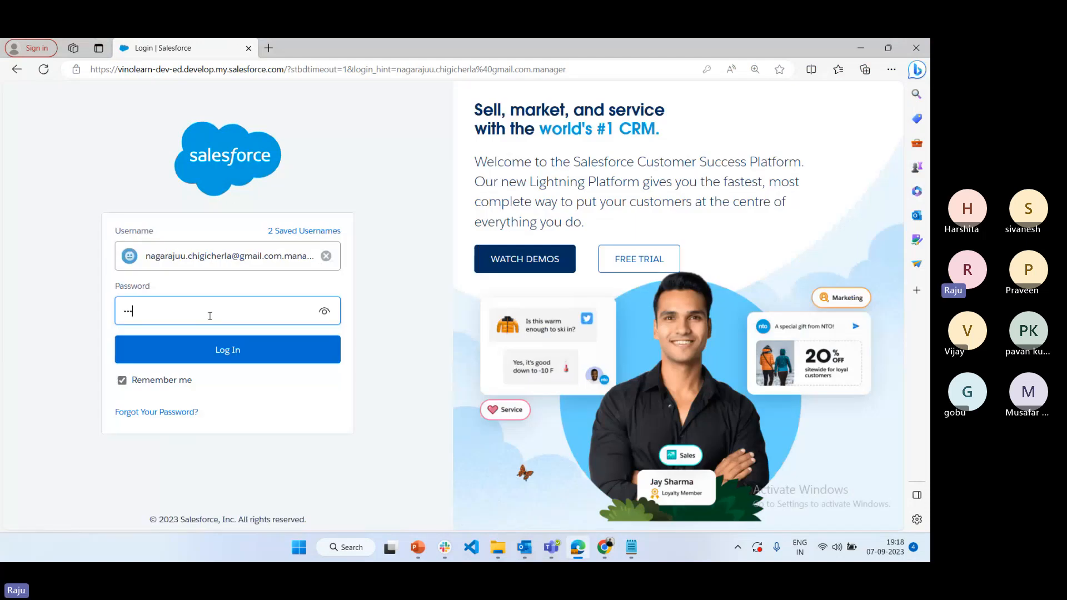
text(******)
key(Return)
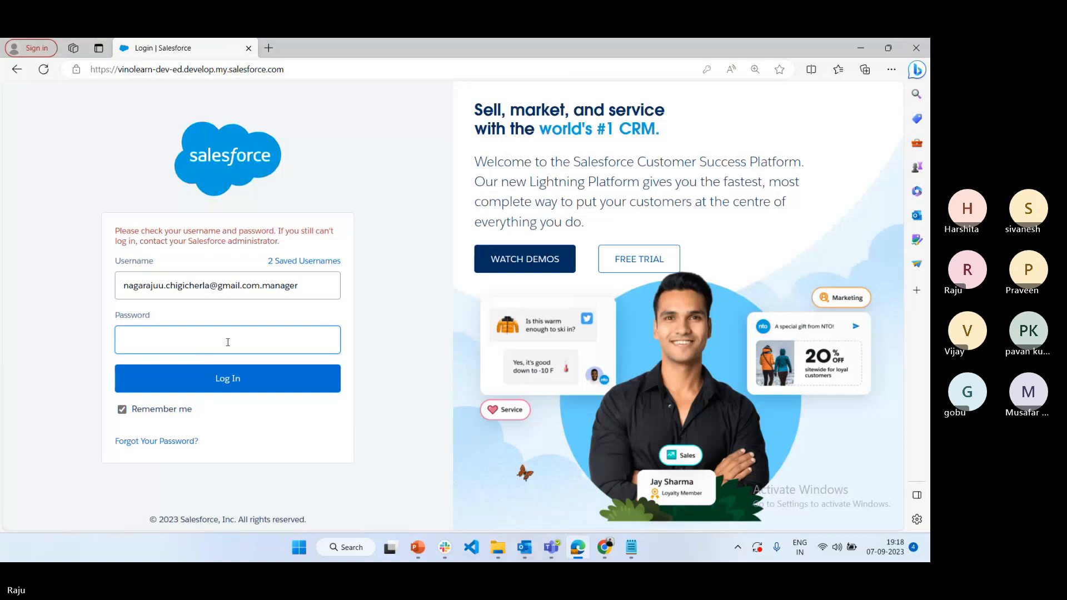
text(*******)
key(Return)
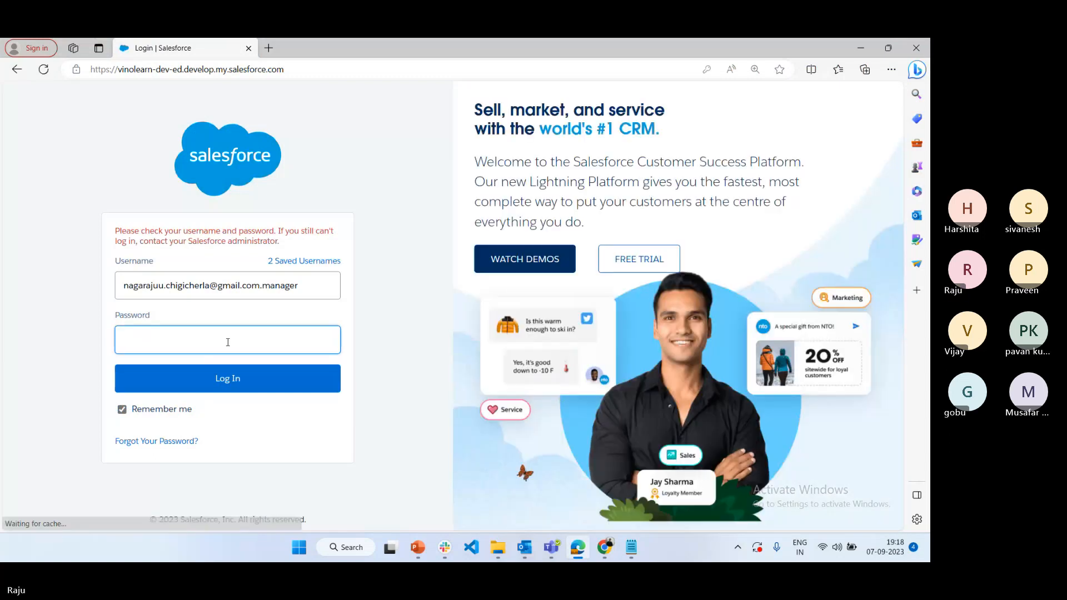
Clear and re-enter the manager account's password, and submit the login form.
text(********)
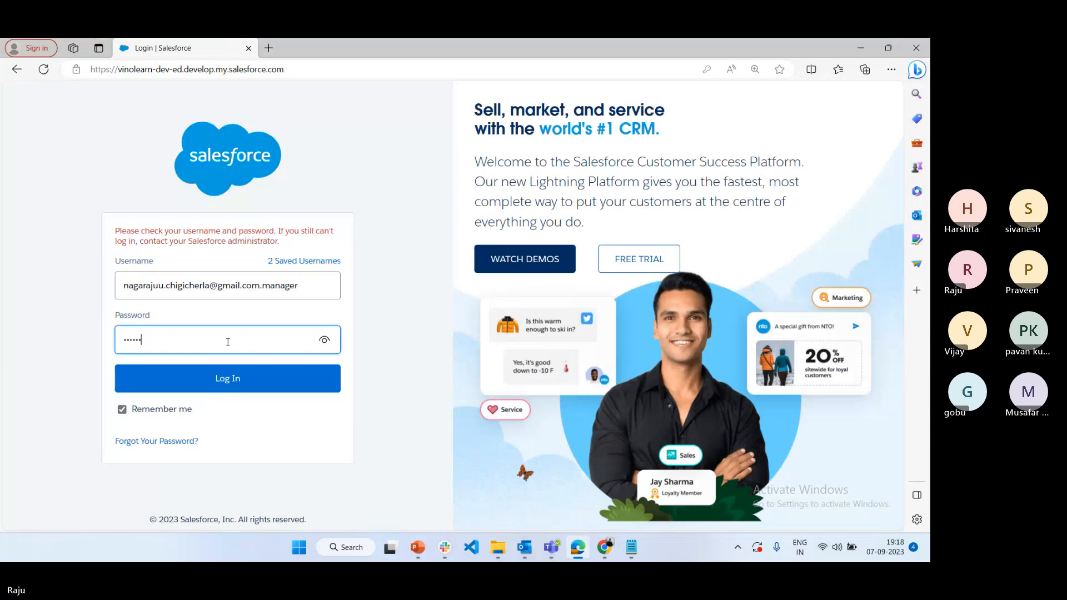
key(ctrl+a)
key(BackSpace)
text(*********)
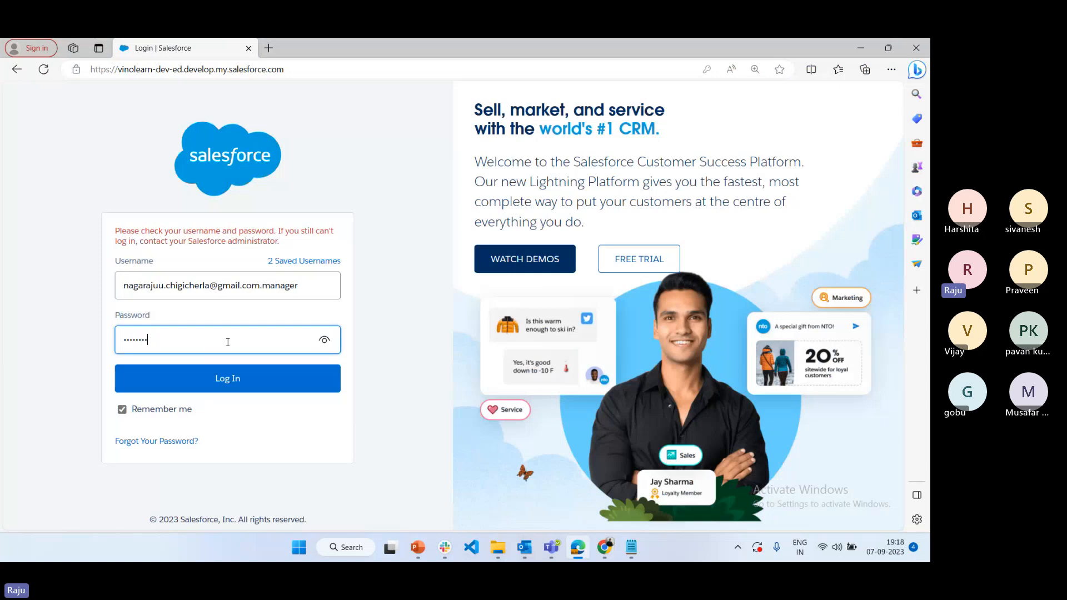
key(Return)
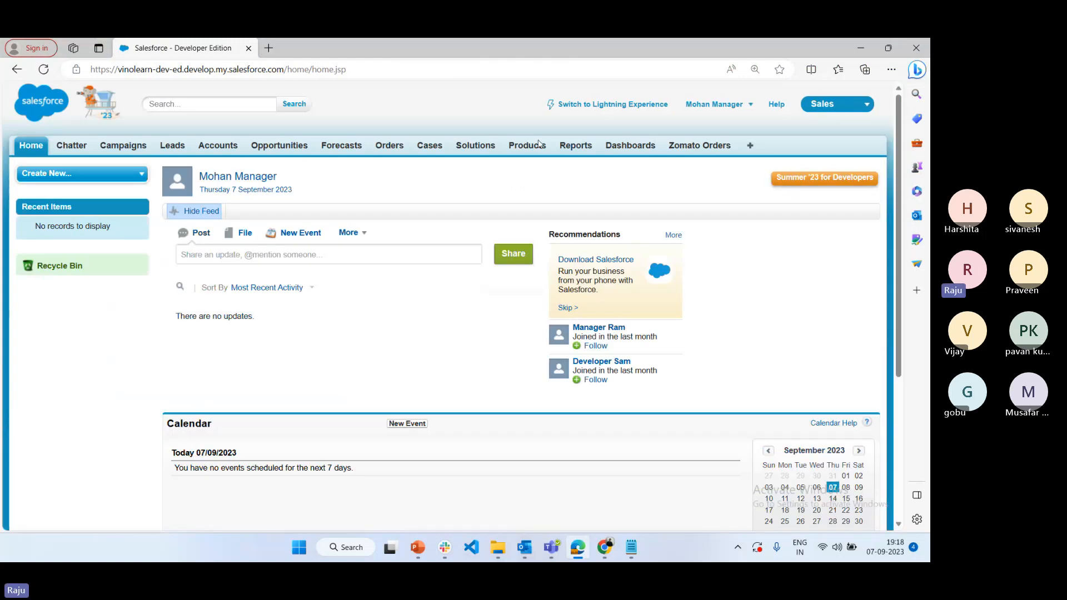
Open the manager user's Reports & Dashboards page and decline the introductory tour.
click(579, 149)
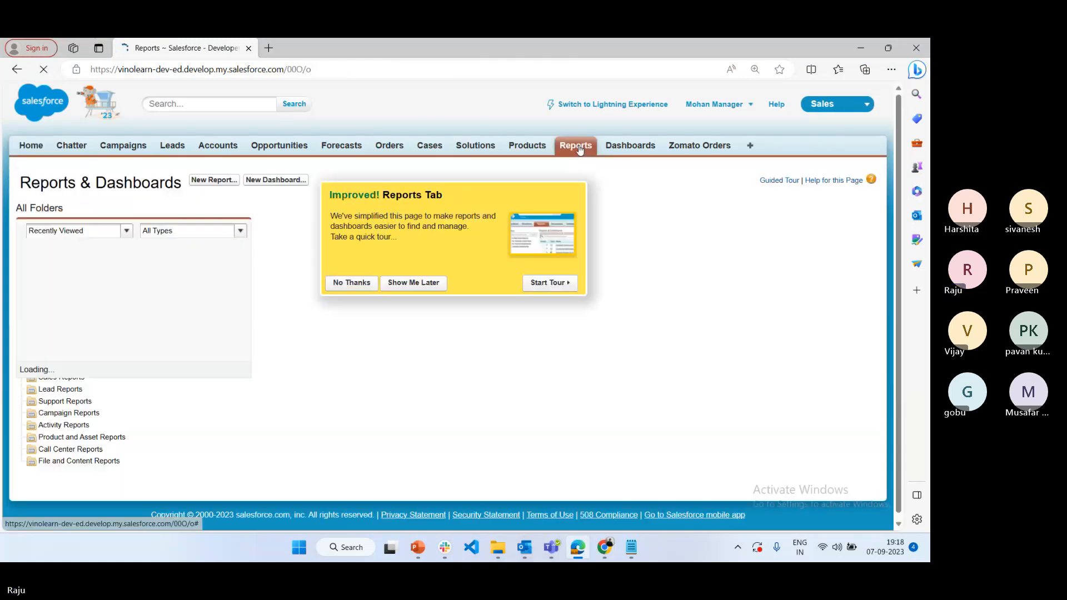
click(363, 287)
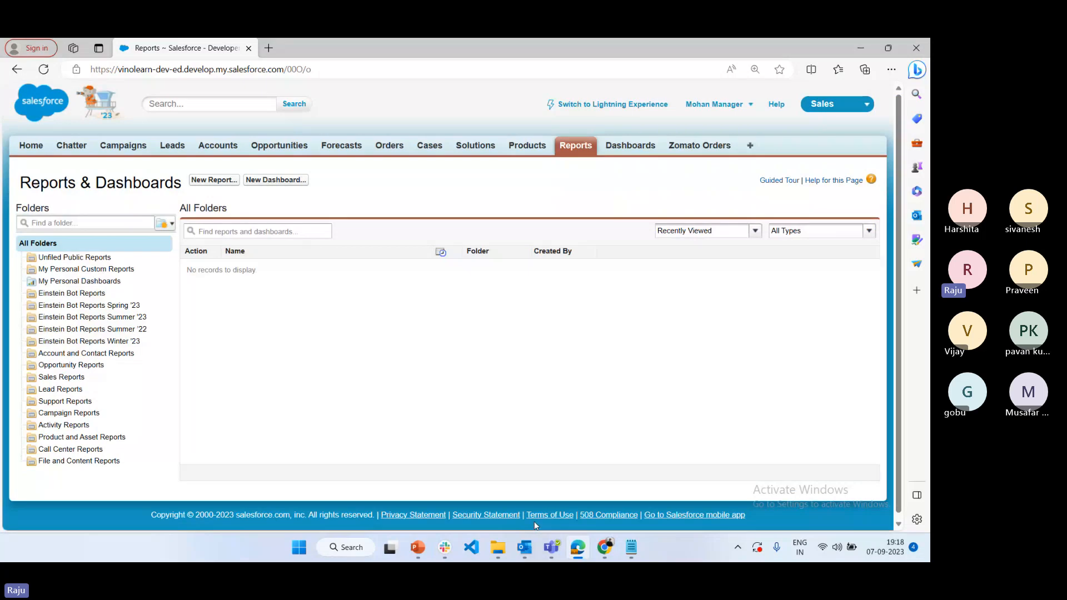
Switch to the administrator's session in Chrome, open its Reports & Dashboards page, and widen the Folder column to show full folder names.
click(607, 560)
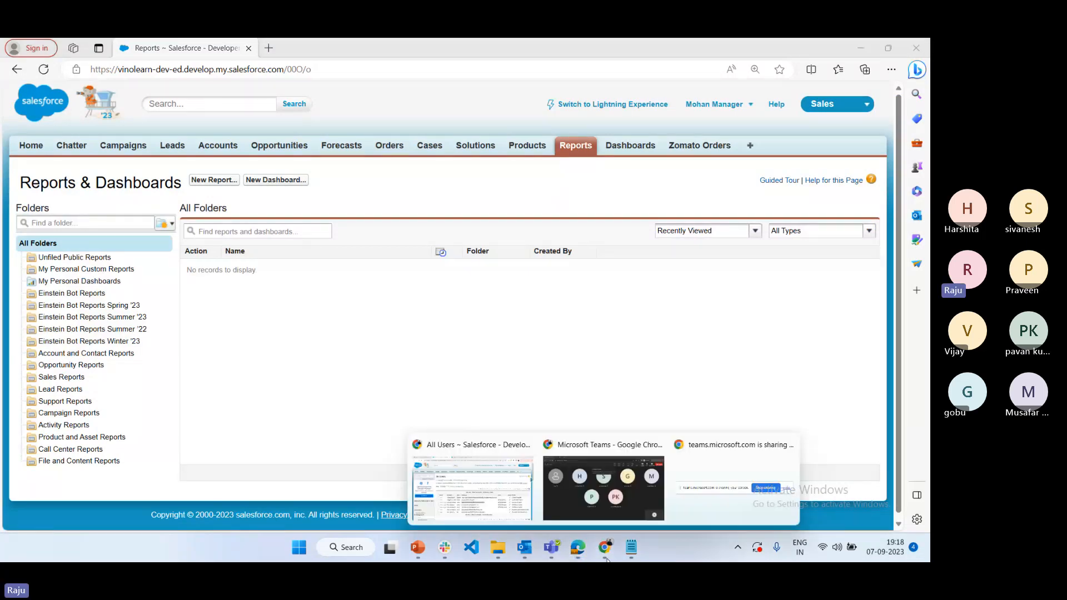
click(454, 489)
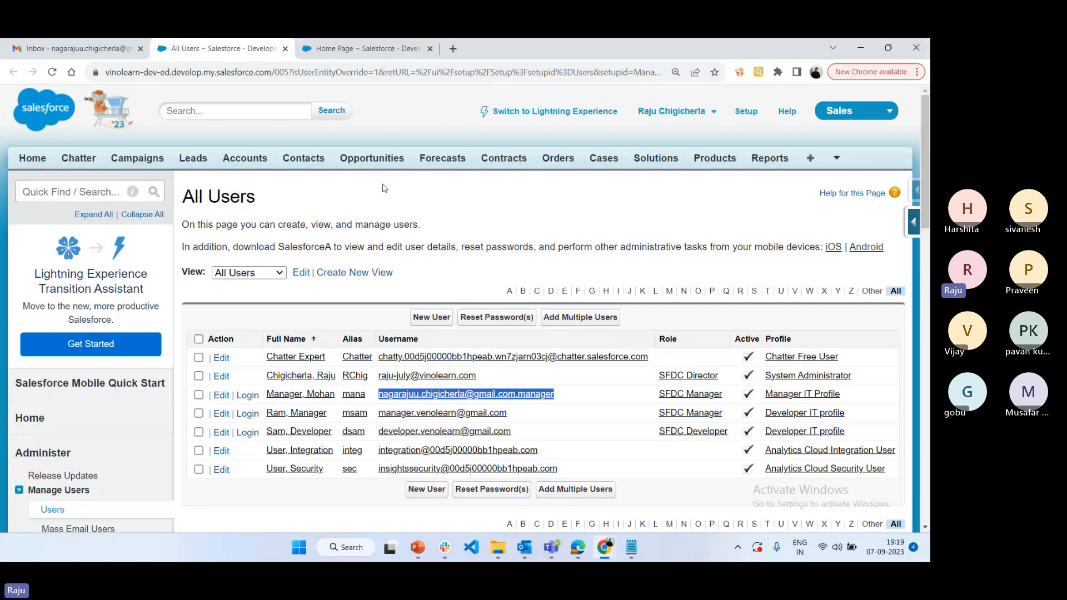
click(387, 49)
scroll(439, 201, up, 5)
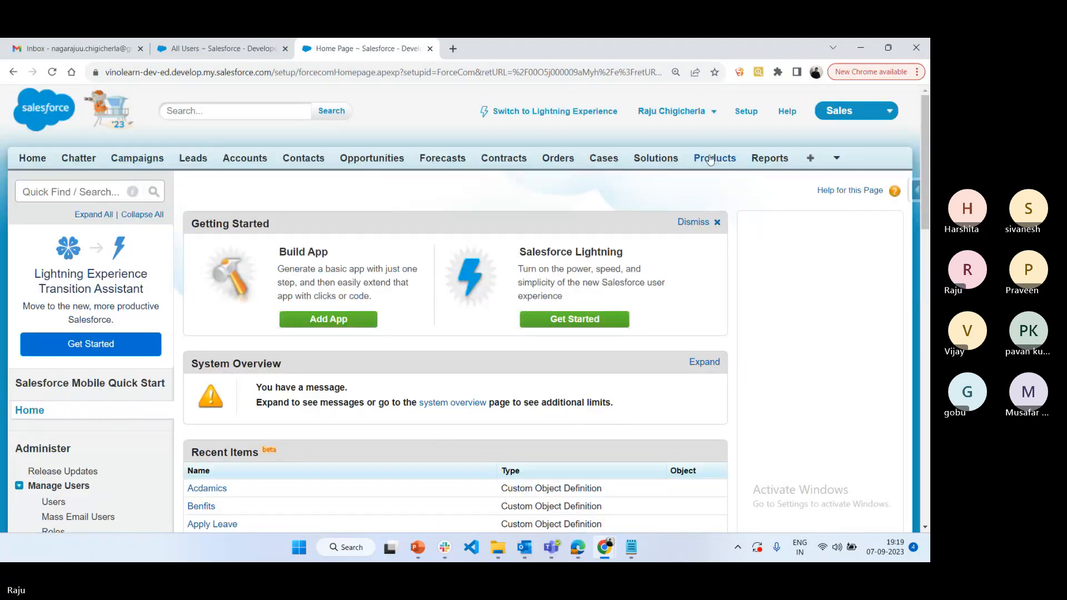
click(769, 159)
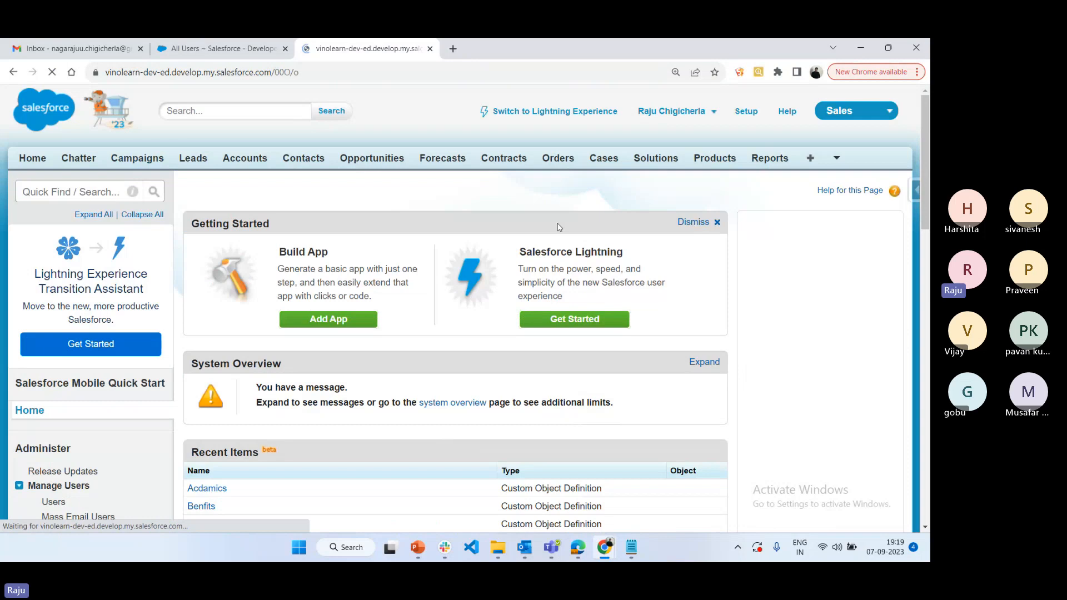
click(484, 373)
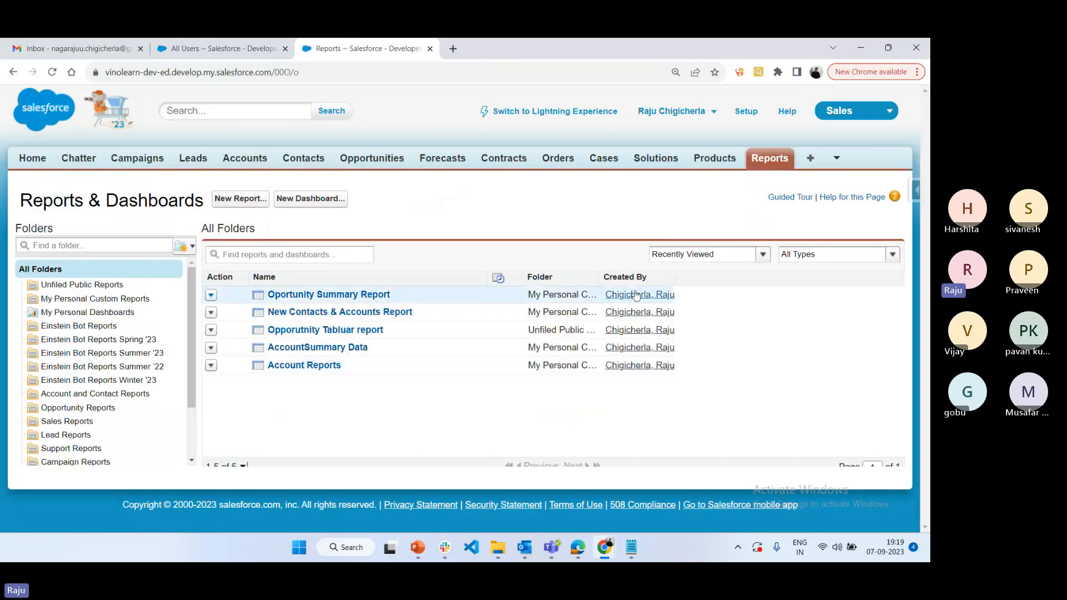
drag(601, 277, 727, 277)
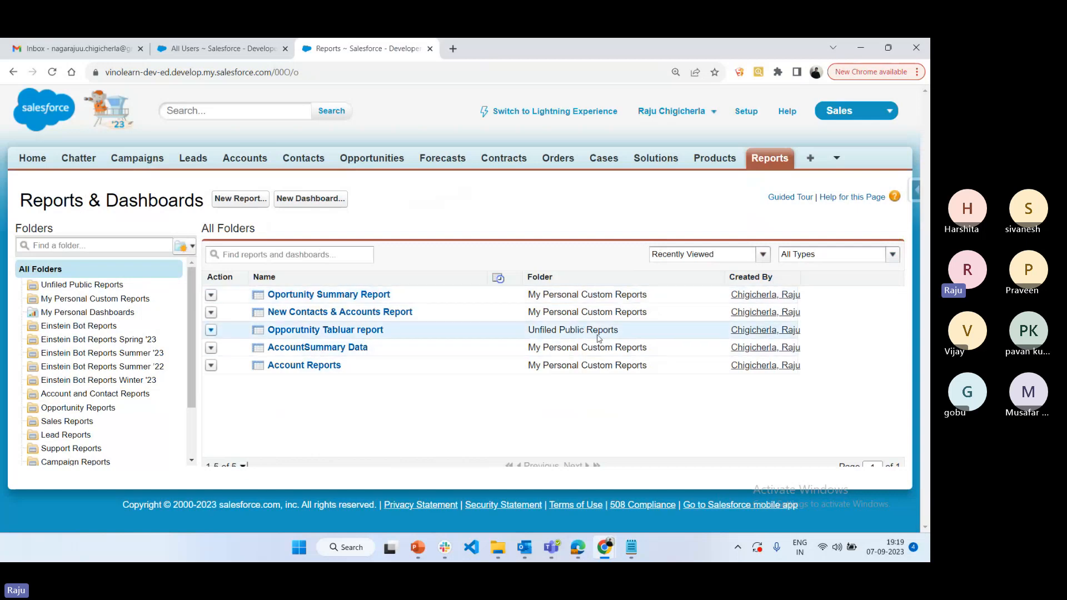
Open the Oportunity Summary Report in a new browser tab and copy its URL.
middle_click(338, 296)
click(491, 44)
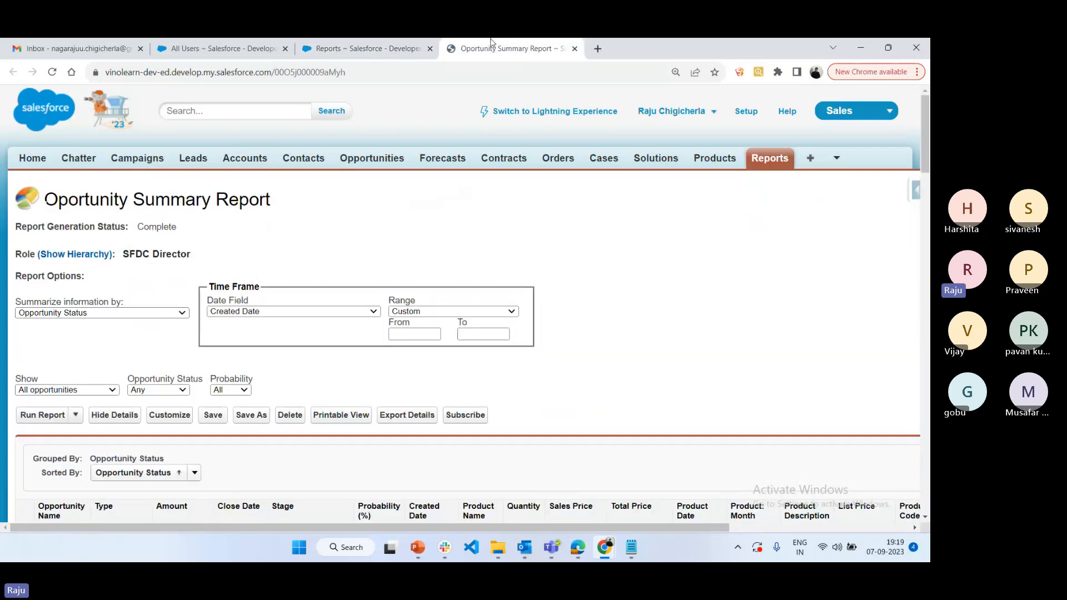
click(183, 72)
key(ctrl+c)
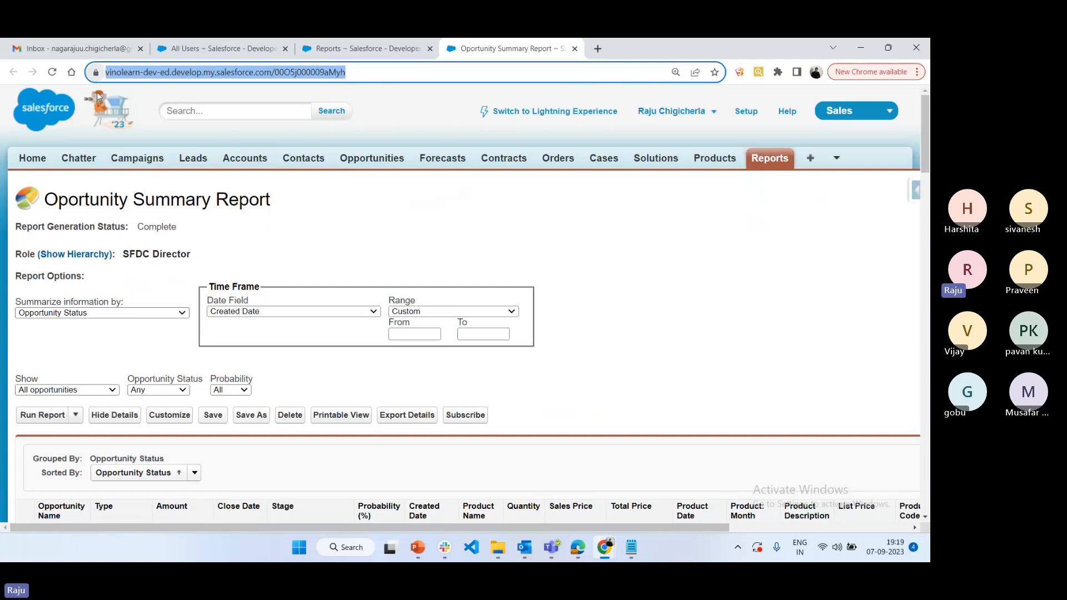
Switch to the manager's session in Edge, load the copied Oportunity Summary Report URL in a new tab, and examine the page.
click(575, 550)
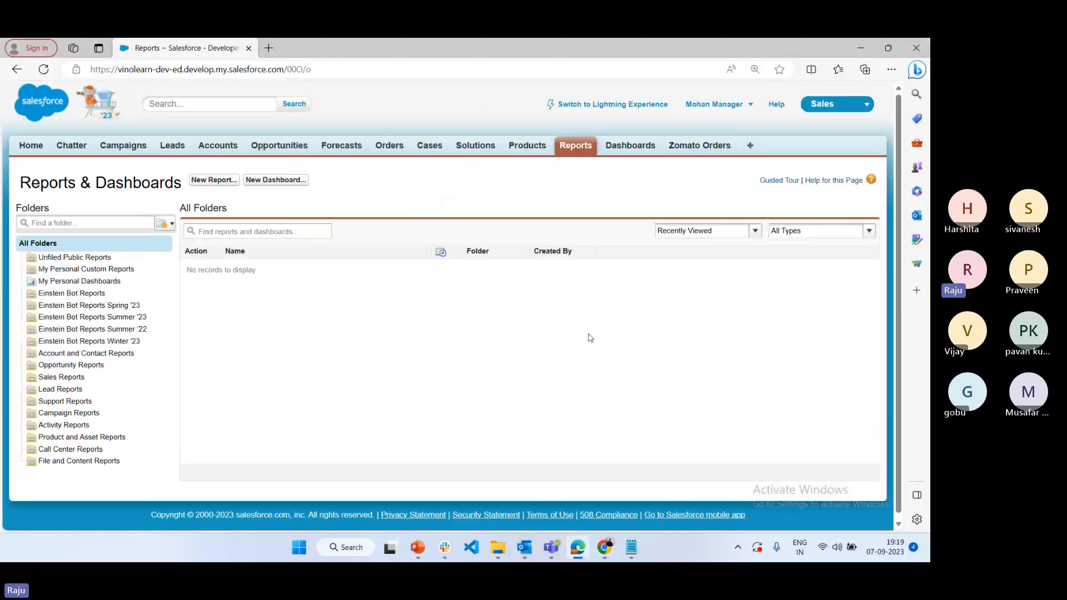
click(268, 48)
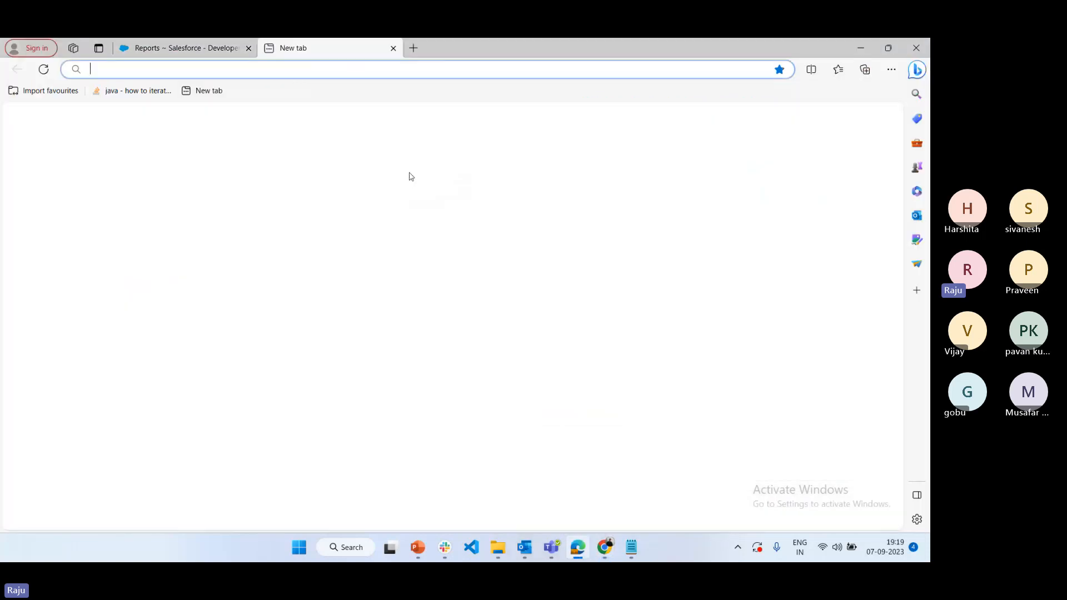
key(ctrl+v)
key(Return)
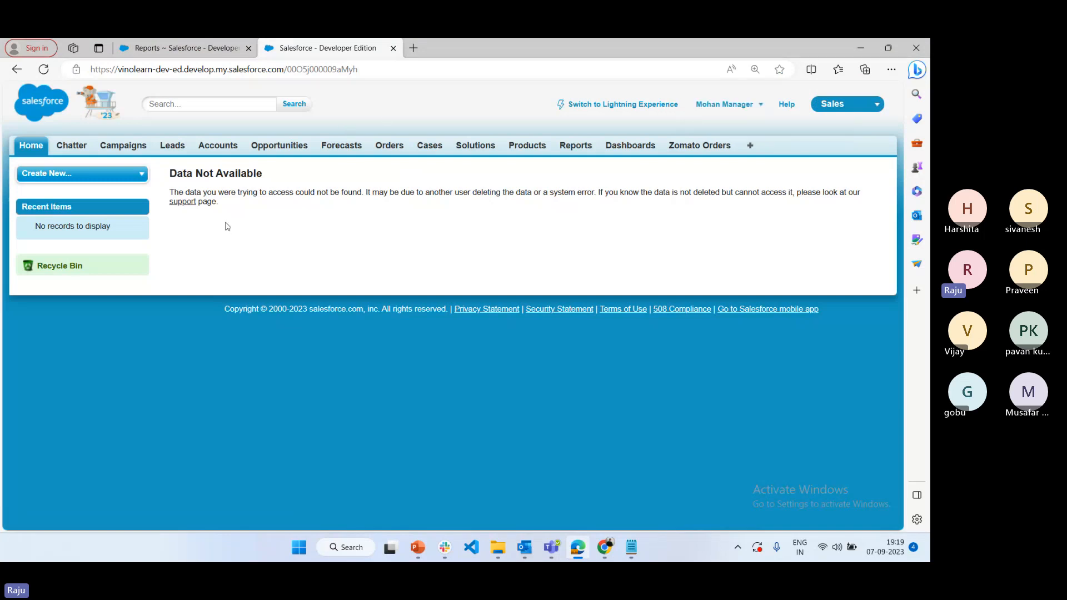
drag(225, 212, 169, 169)
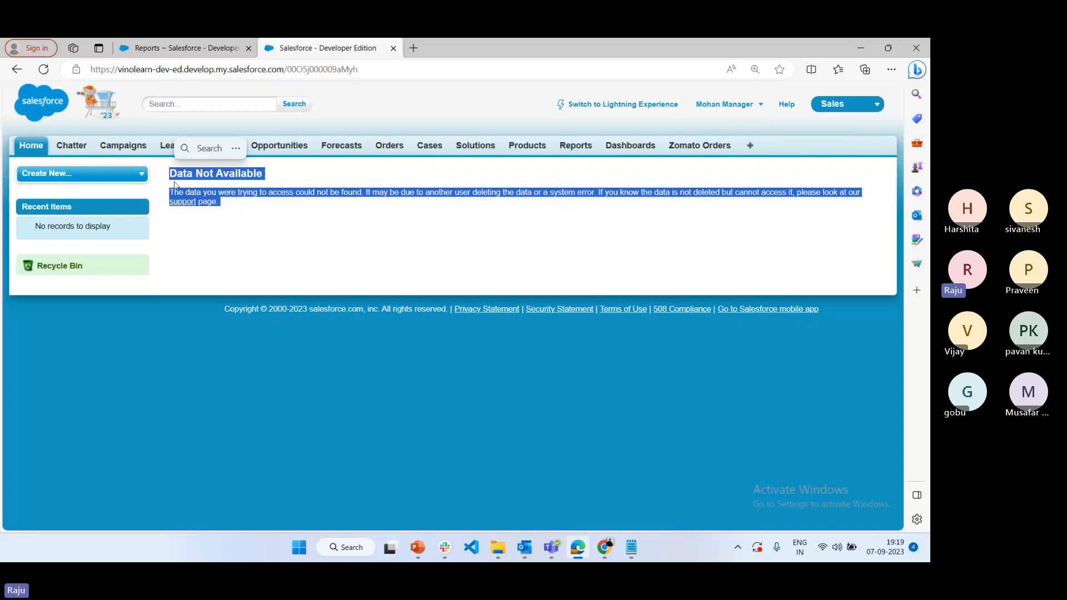
click(475, 253)
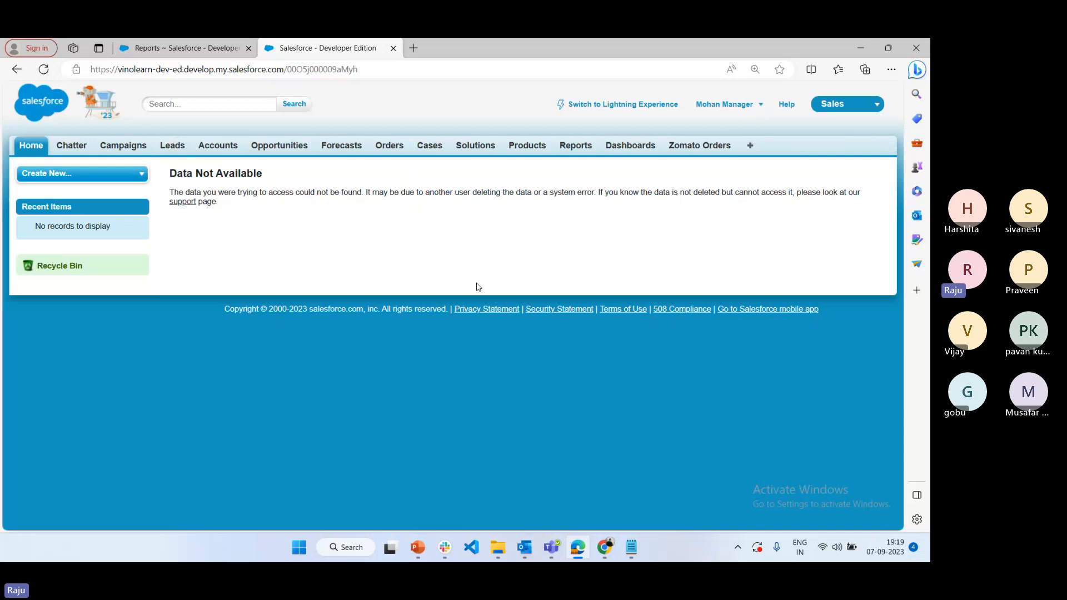
Switch back to the administrator's reports list in Chrome, open the Opporutnity Tabluar report in a new tab, and copy its URL.
click(604, 548)
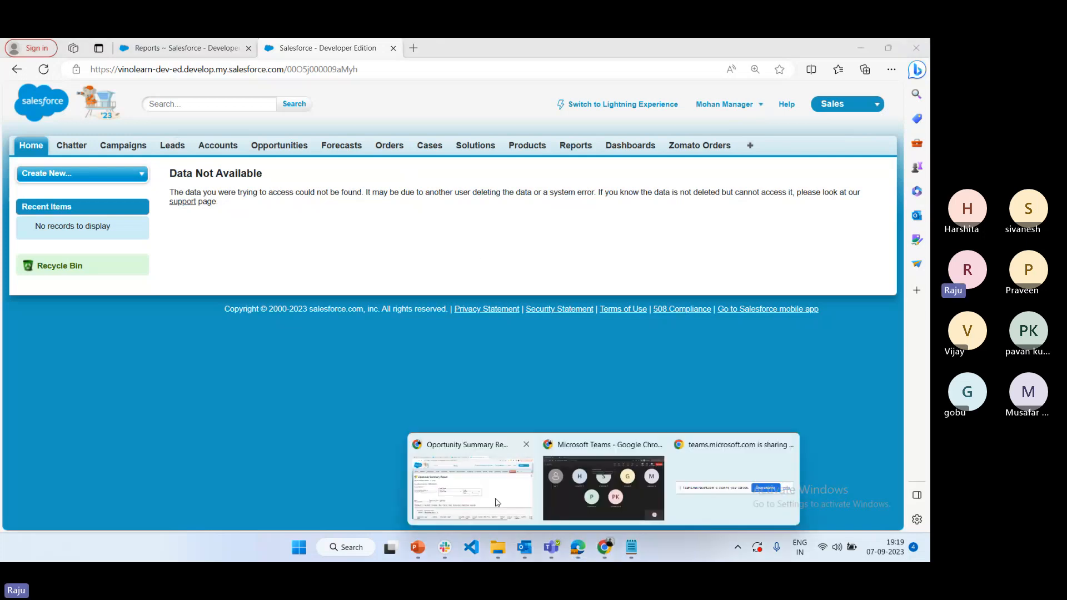
click(498, 502)
click(375, 55)
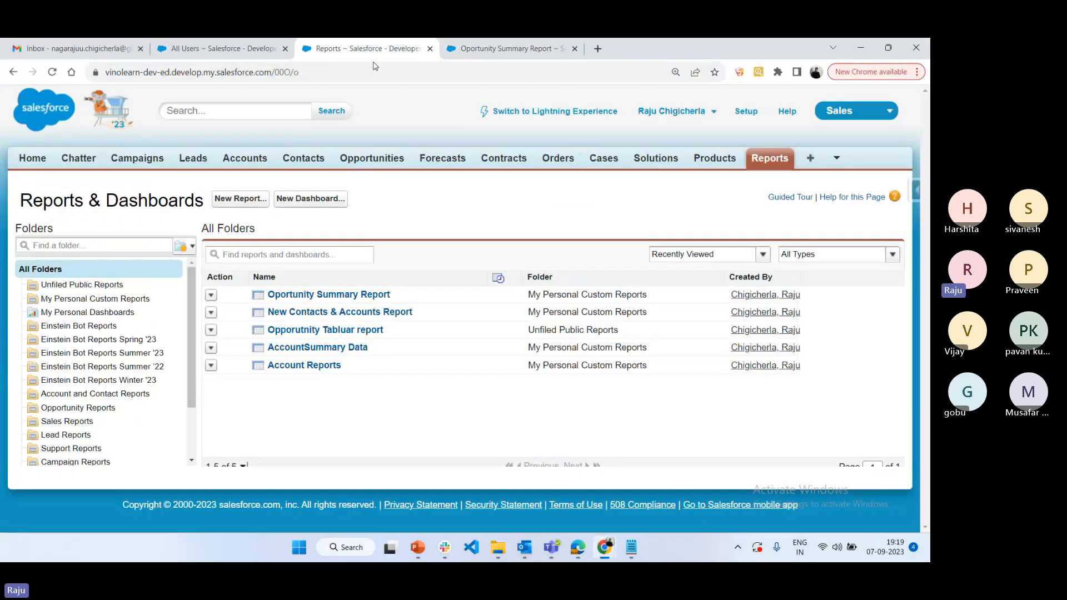
middle_click(335, 330)
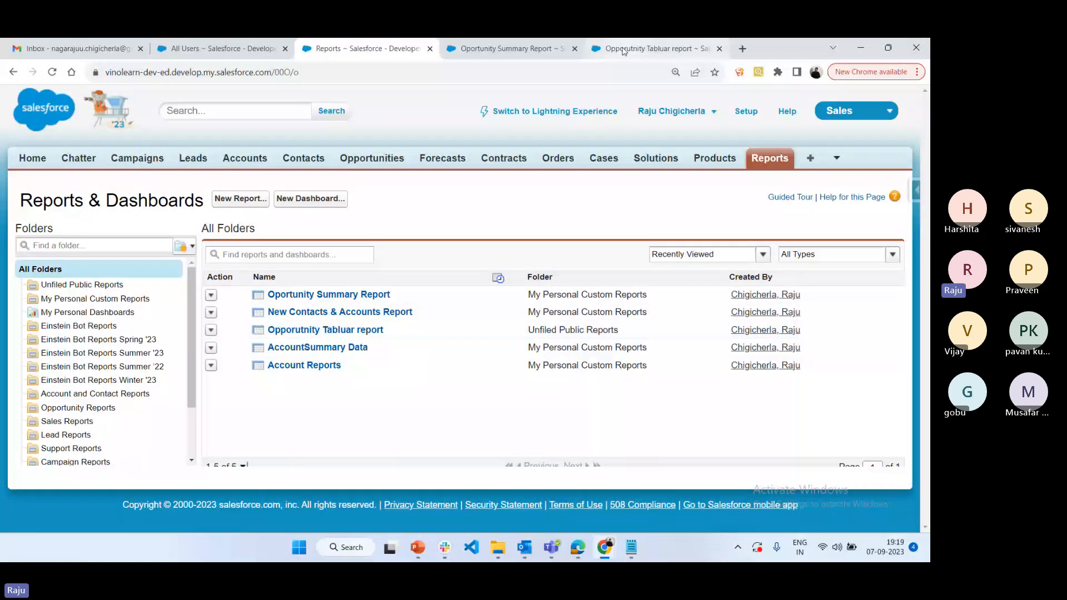
Load the Opporutnity Tabluar report URL in the manager's Edge session and compare its access with that of the Oportunity Summary Report.
click(578, 547)
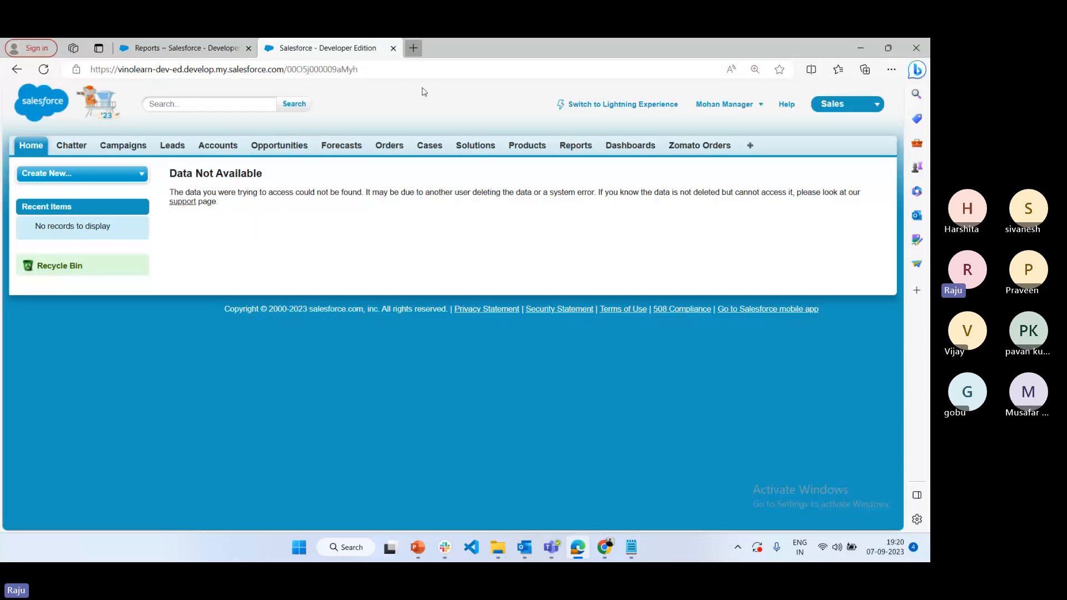
key(ctrl+t)
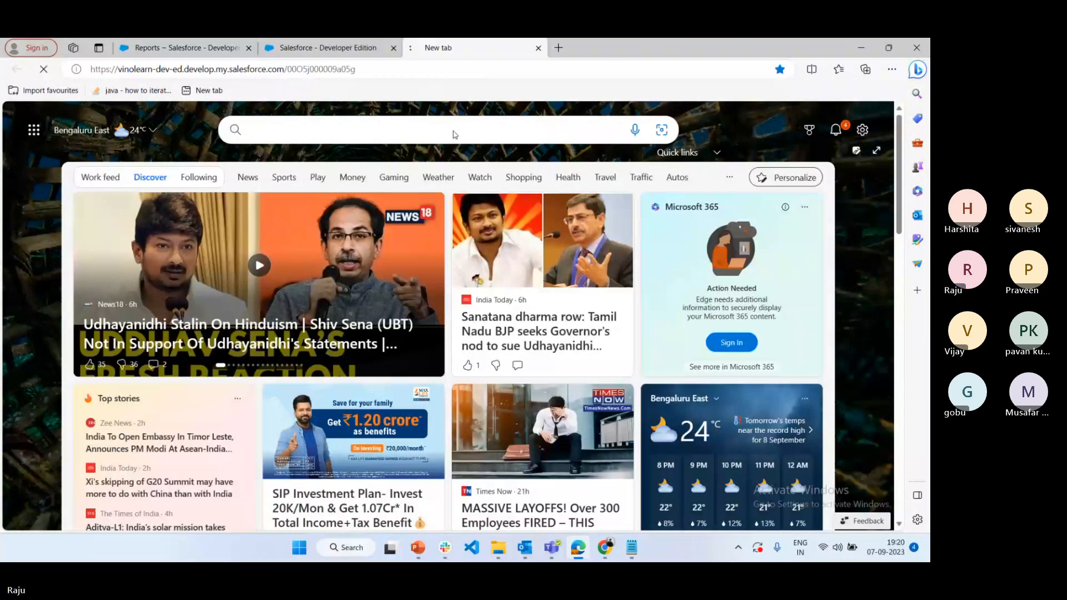
scroll(496, 408, down, 2)
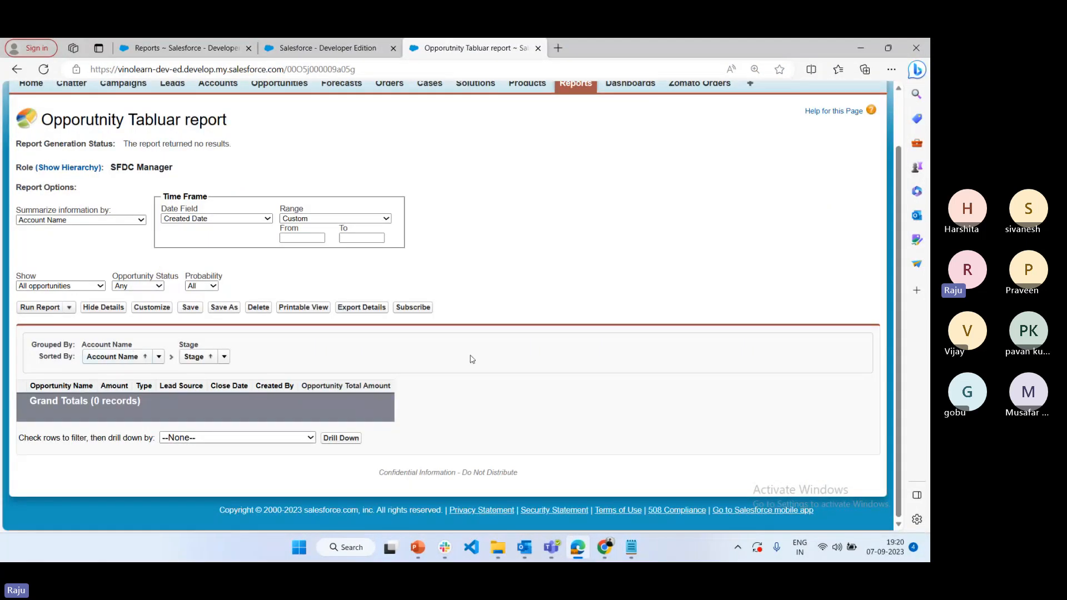
scroll(538, 235, up, 1)
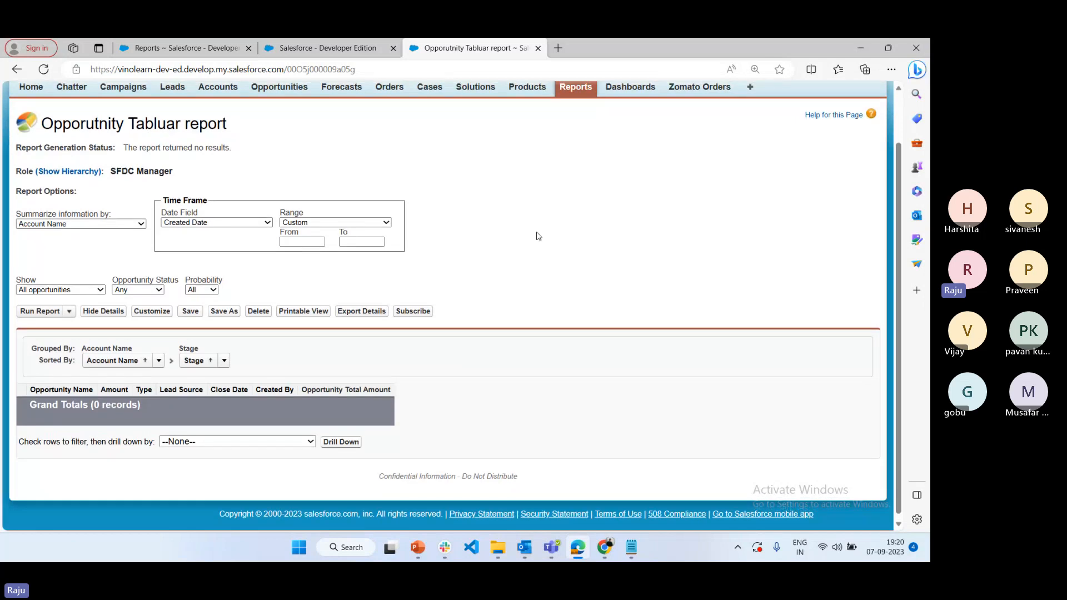
scroll(538, 236, up, 2)
click(331, 48)
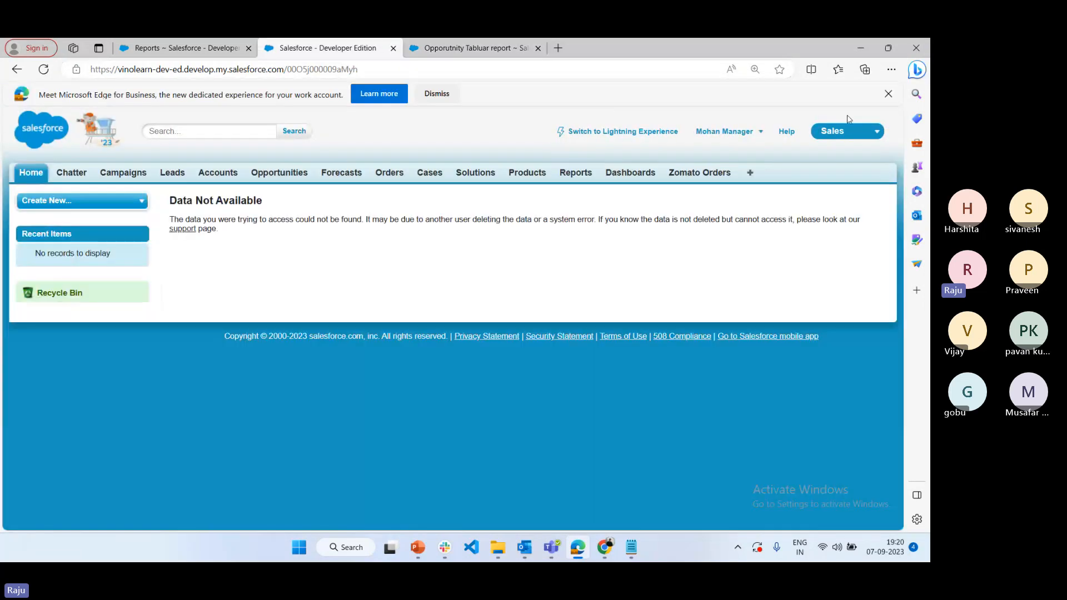
click(469, 48)
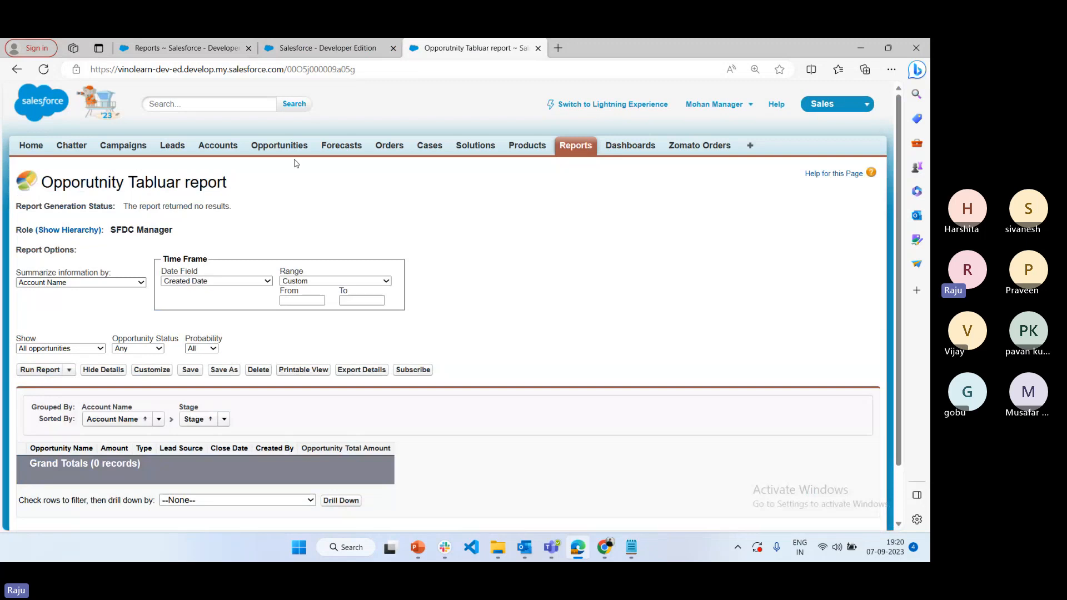
drag(53, 186, 249, 191)
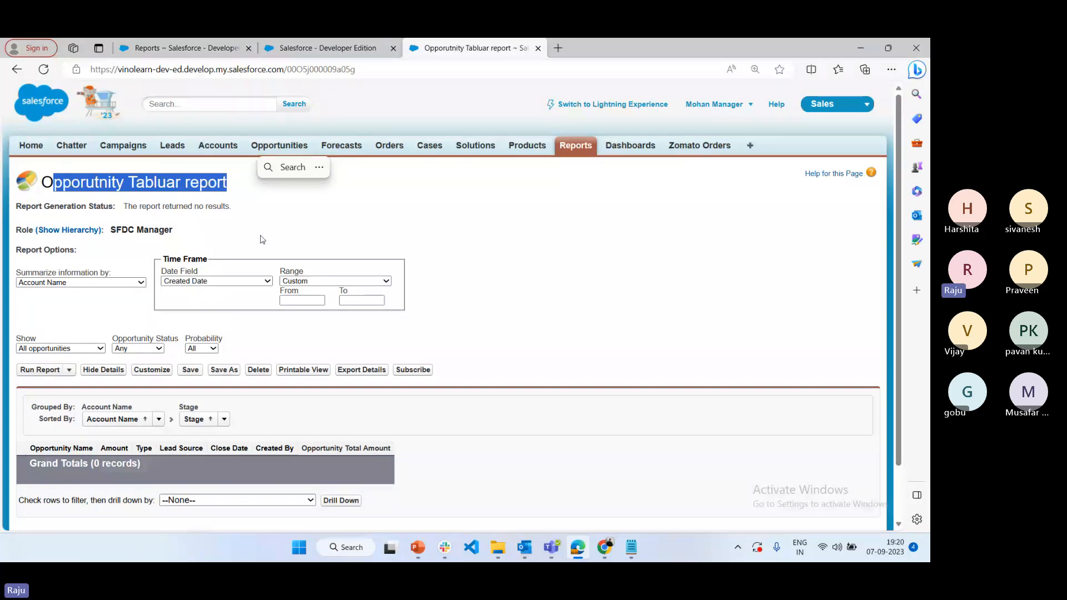
Switch to the administrator's Reports & Dashboards page in Chrome and review the list of report folders.
click(605, 550)
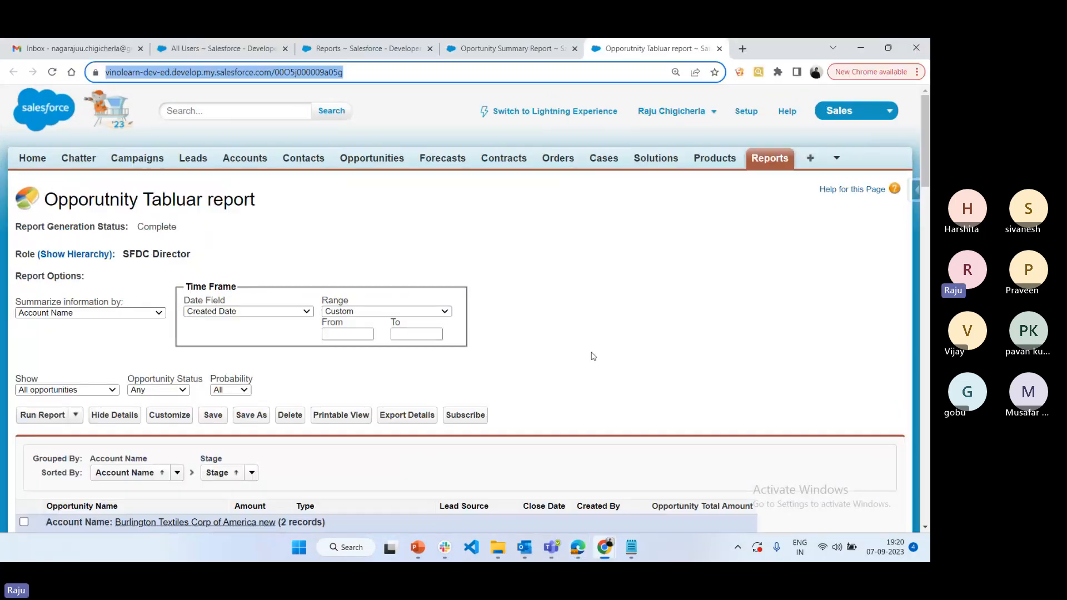
click(389, 47)
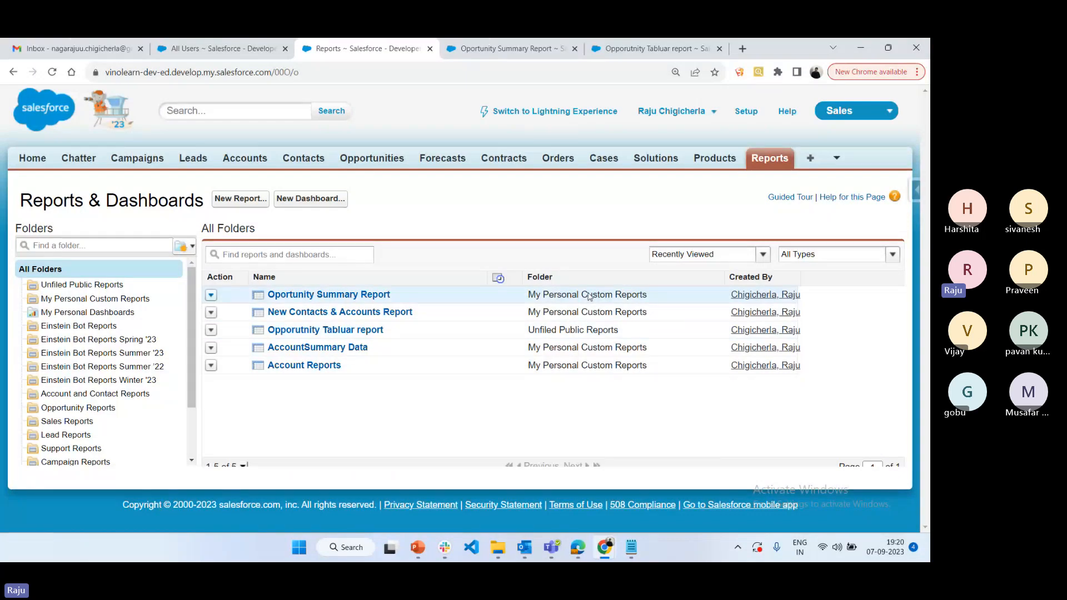
scroll(100, 333, down, 3)
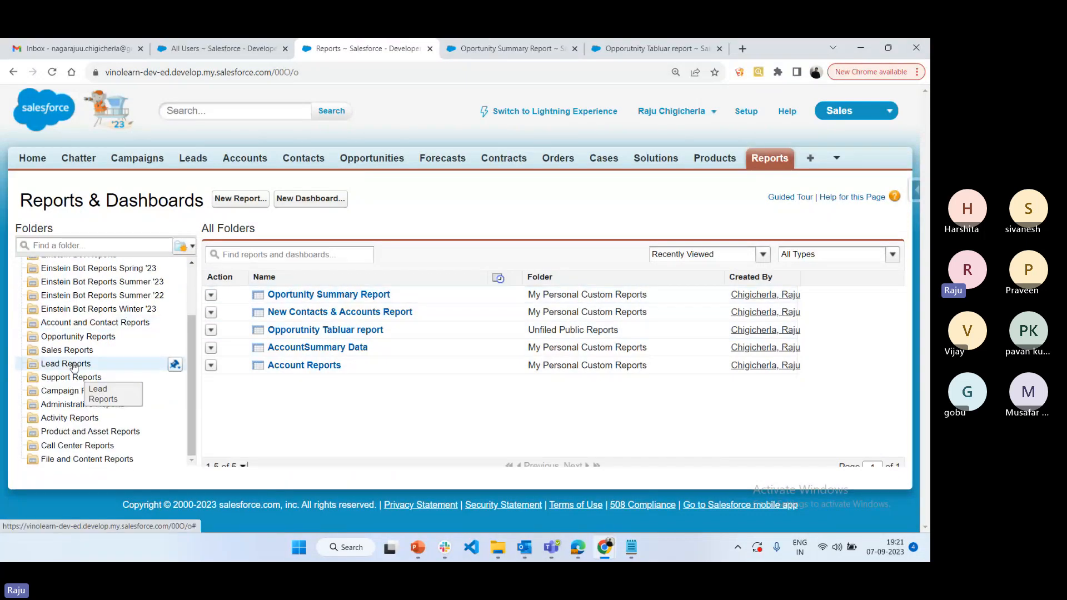
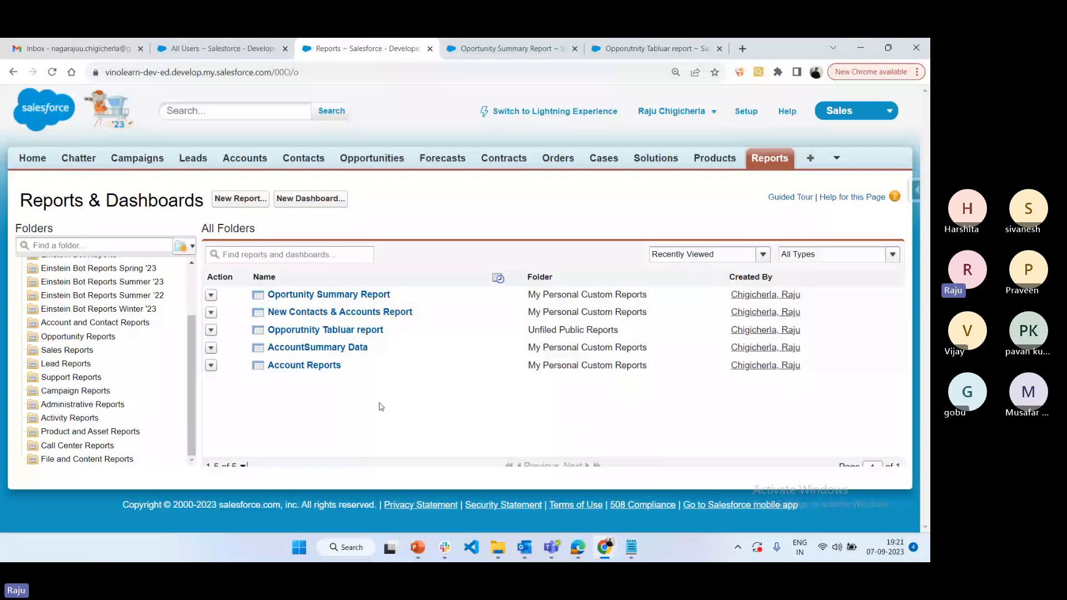
Create a report folder labelled IT Admin Reports, dismiss the records-per-page prompt, and display the My Personal Custom Reports folder.
click(190, 247)
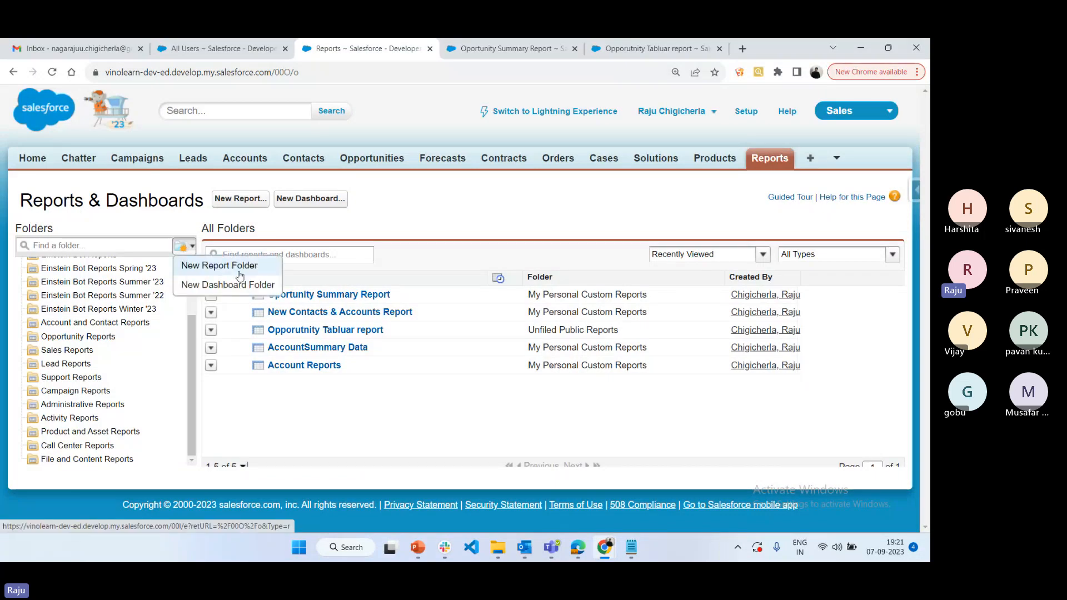
click(239, 272)
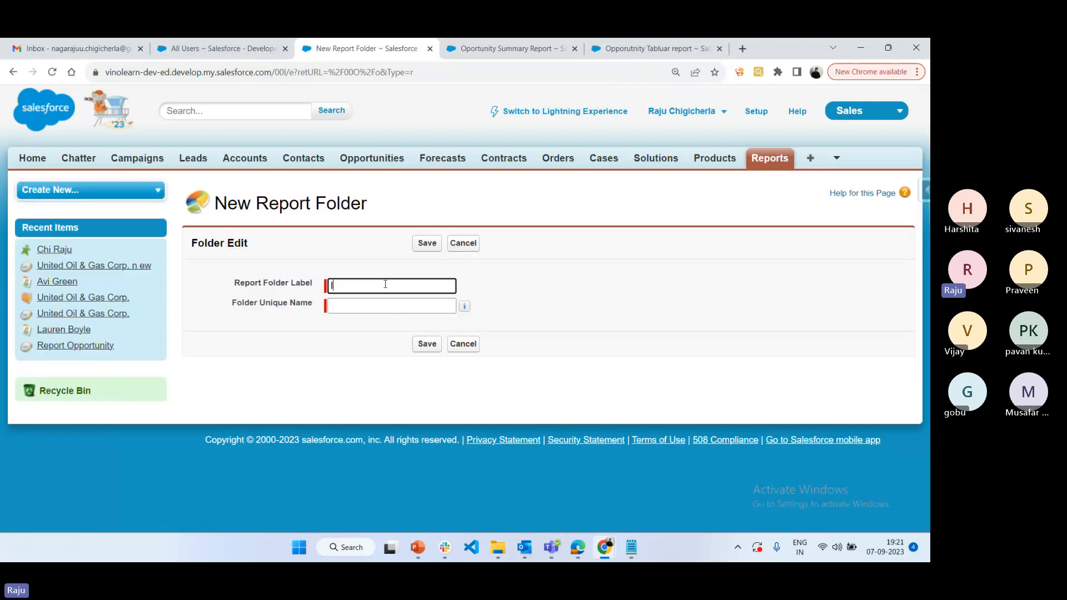
text(IT Admin Reporta)
key(BackSpace)
text(s)
click(431, 250)
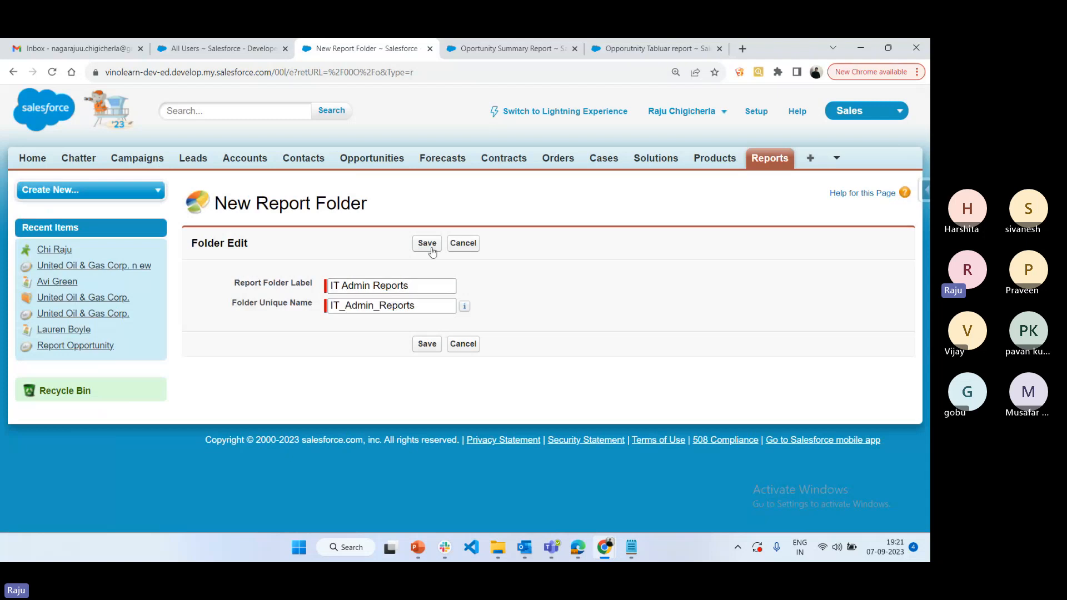
click(429, 245)
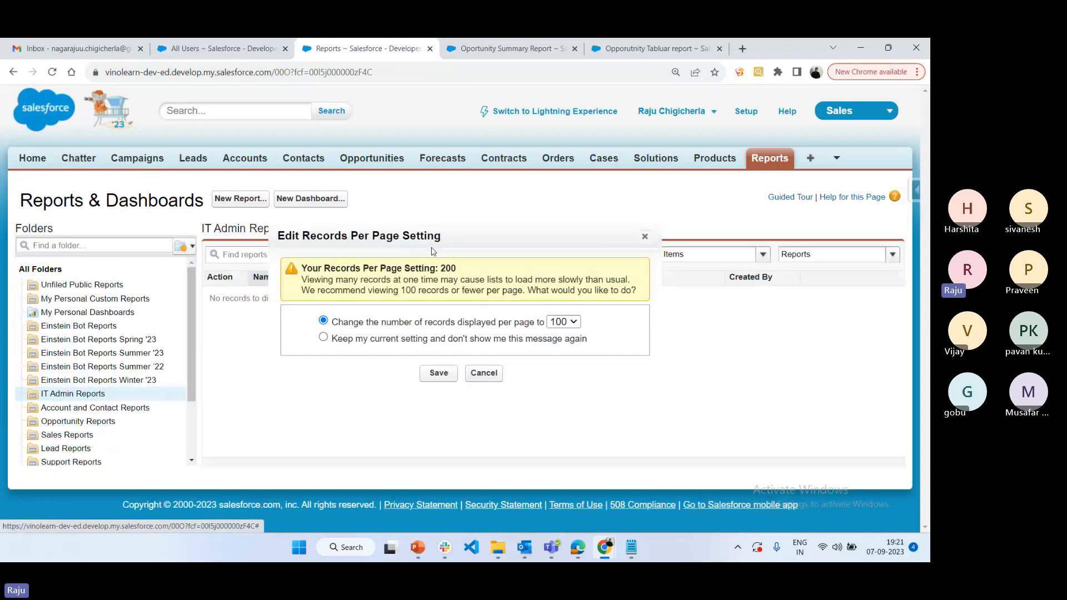
click(484, 372)
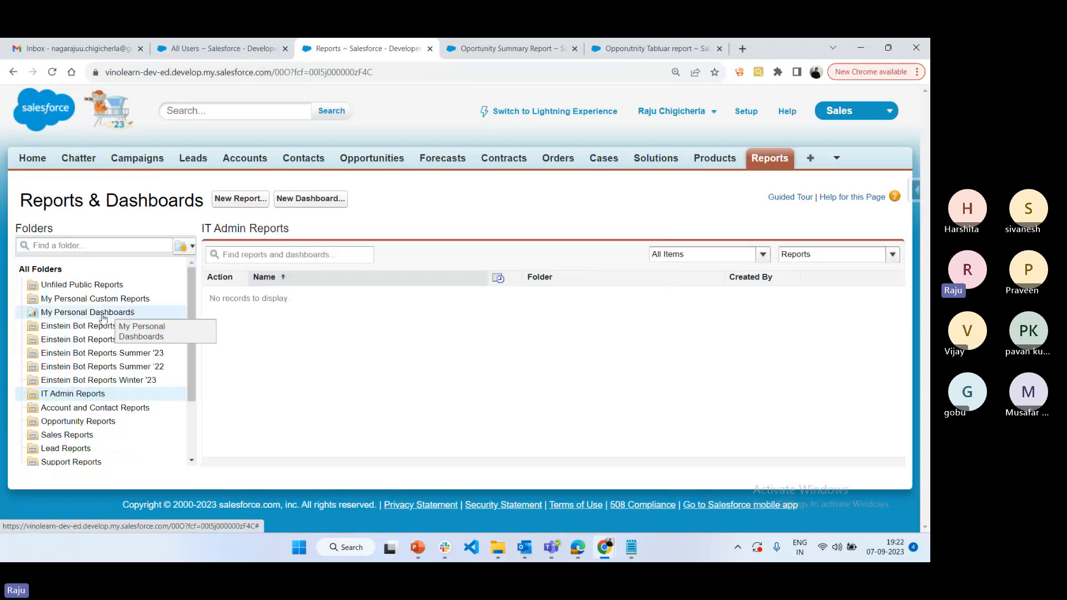
click(95, 300)
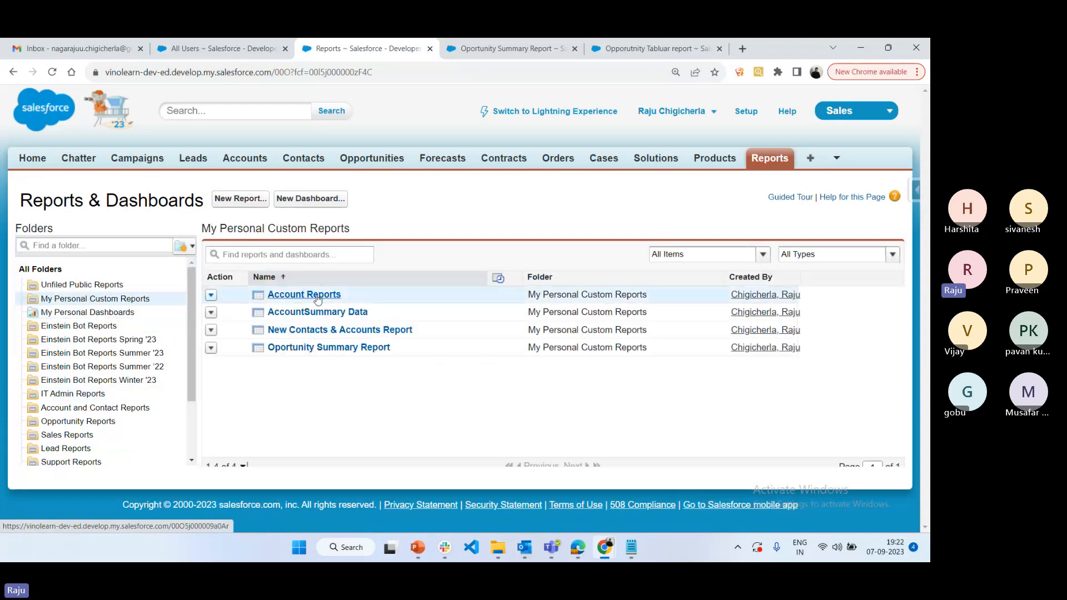
click(525, 44)
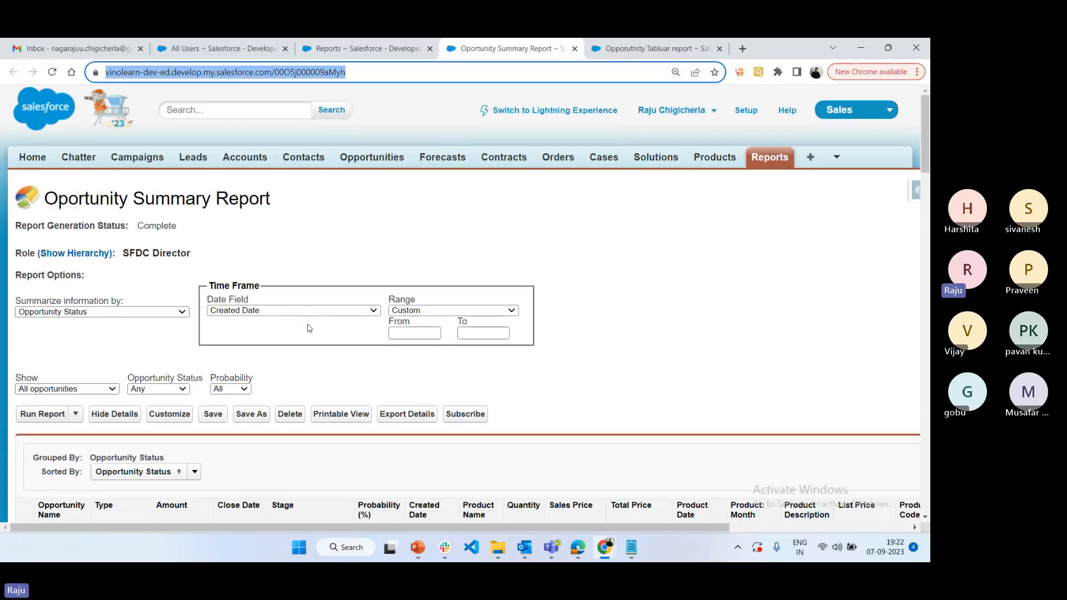
scroll(217, 248, down, 3)
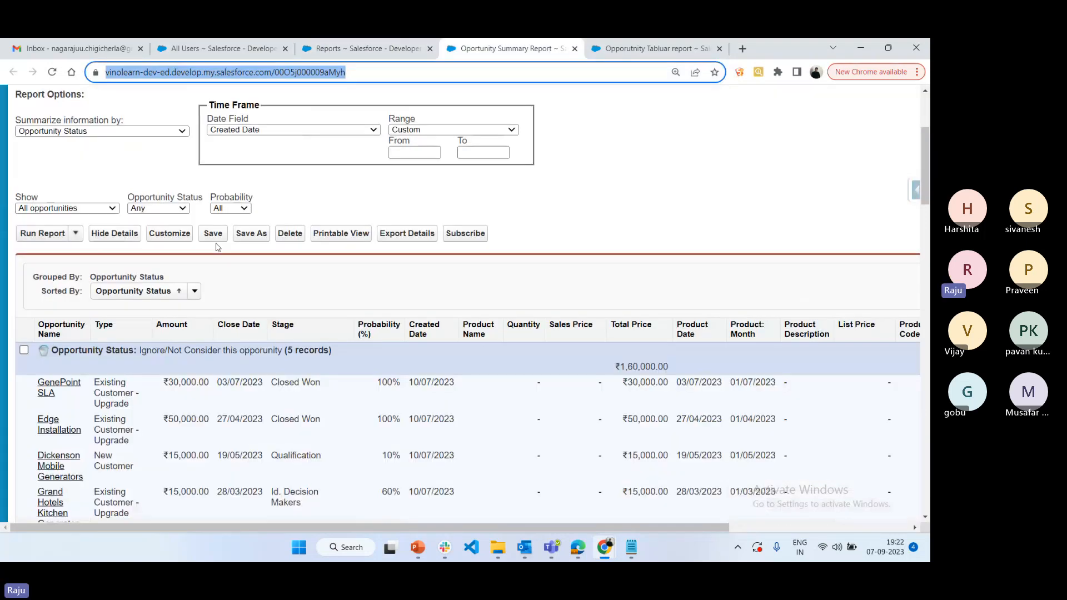
click(166, 237)
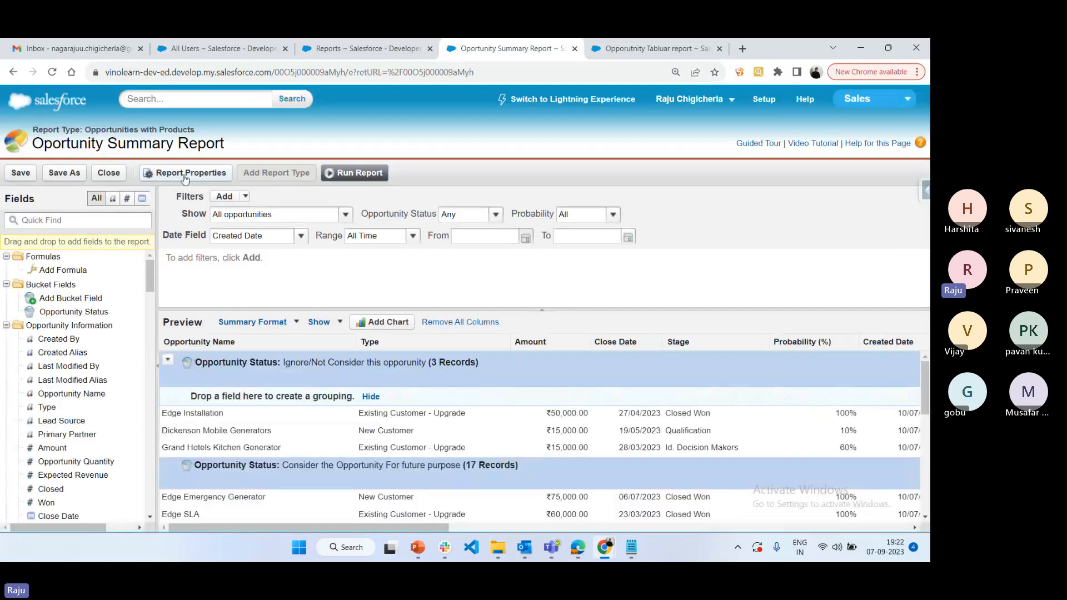
click(185, 174)
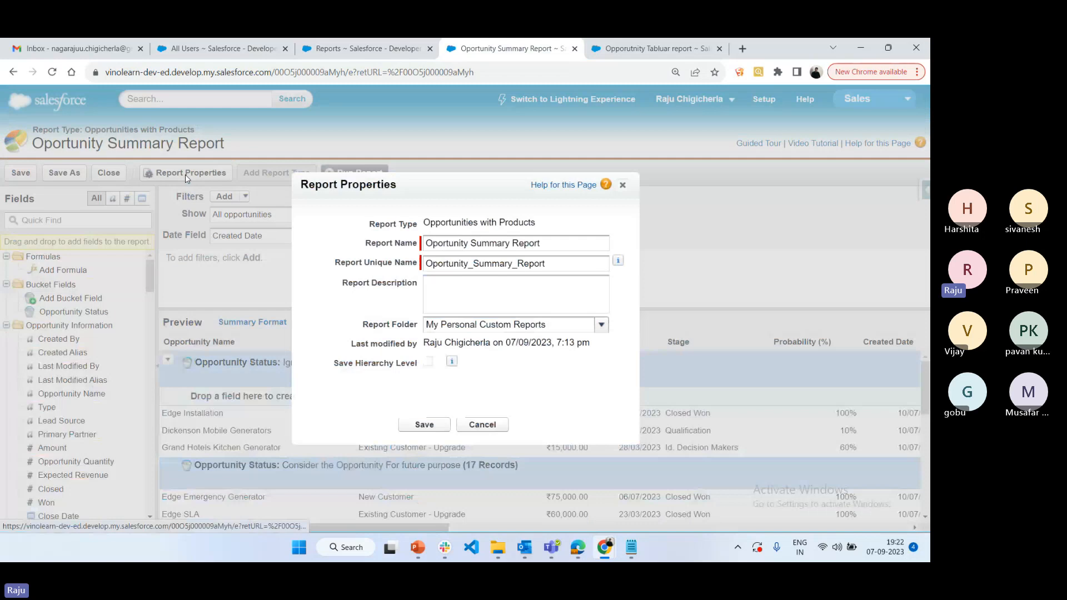
click(600, 325)
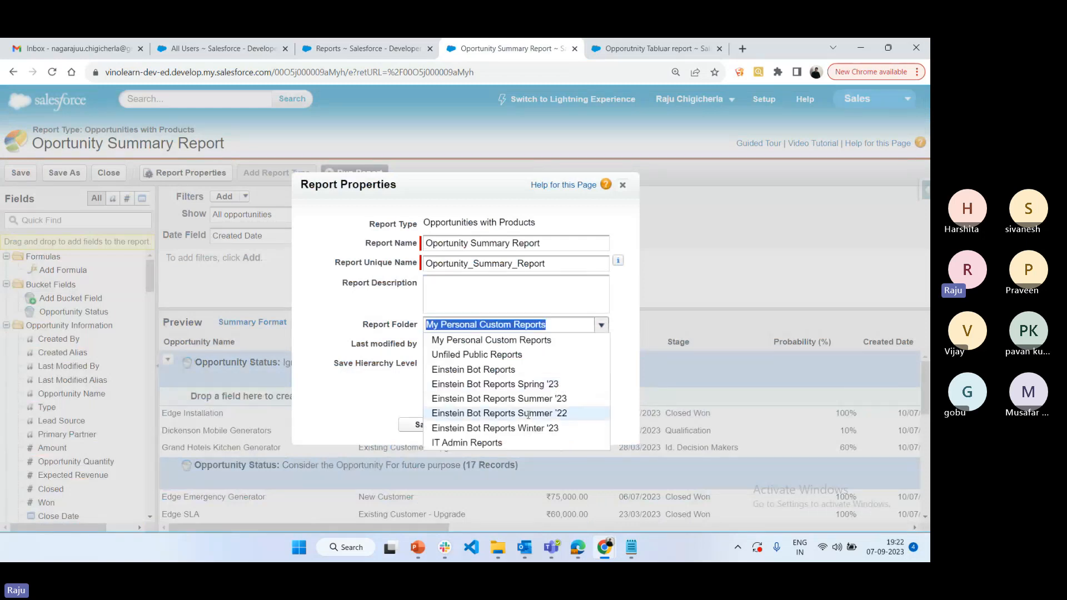
click(466, 443)
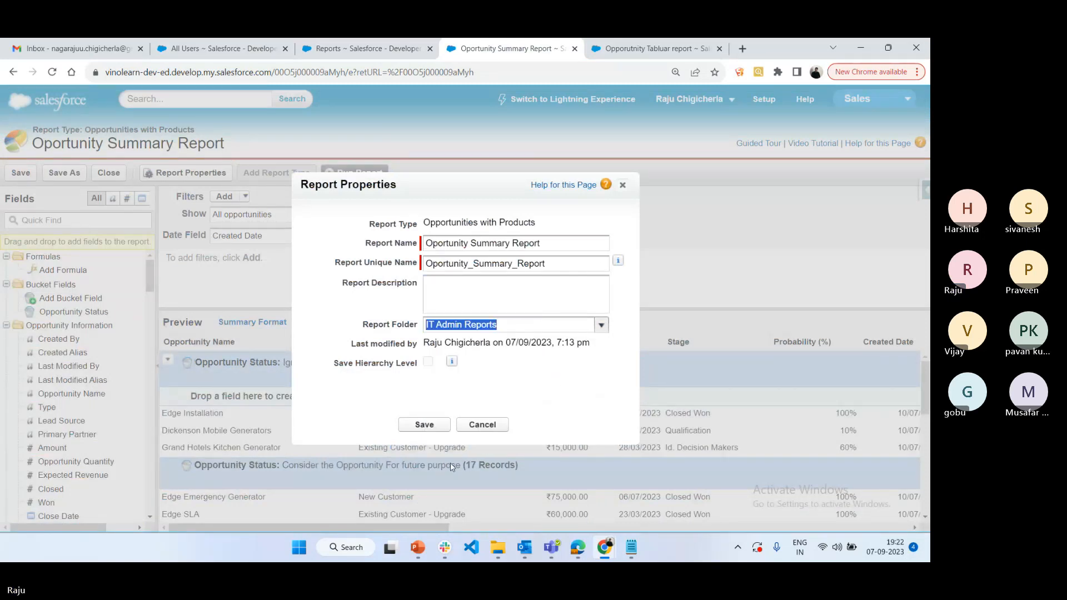
click(480, 425)
Move the Oportunity Summary Report from My Personal Custom Reports into the IT Admin Reports folder.
click(372, 45)
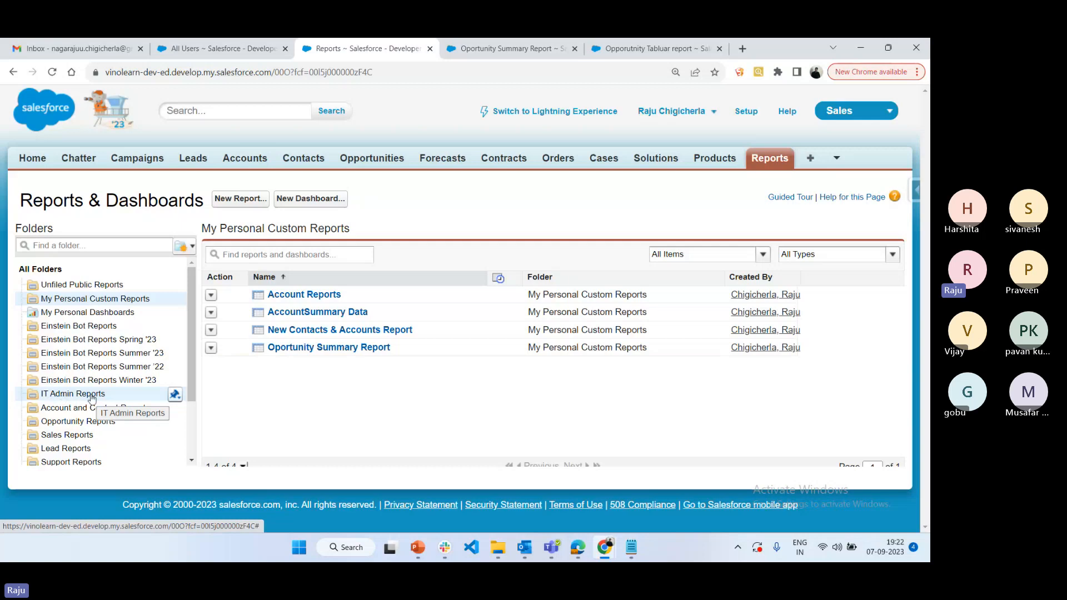
drag(315, 344, 85, 399)
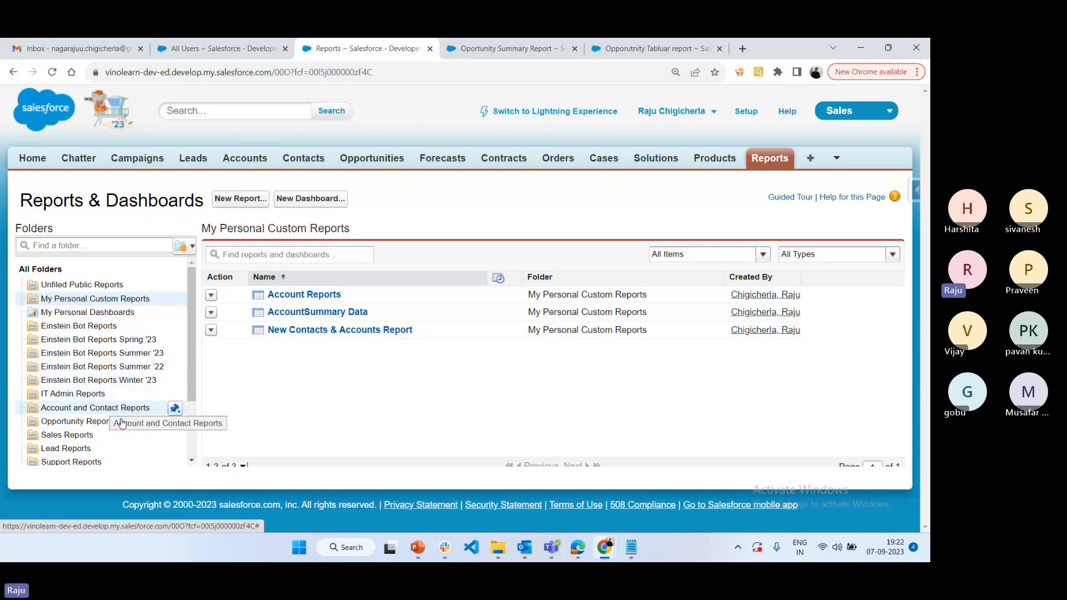
Display the IT Admin Reports folder and check which actions are available for the Oportunity Summary Report.
click(84, 394)
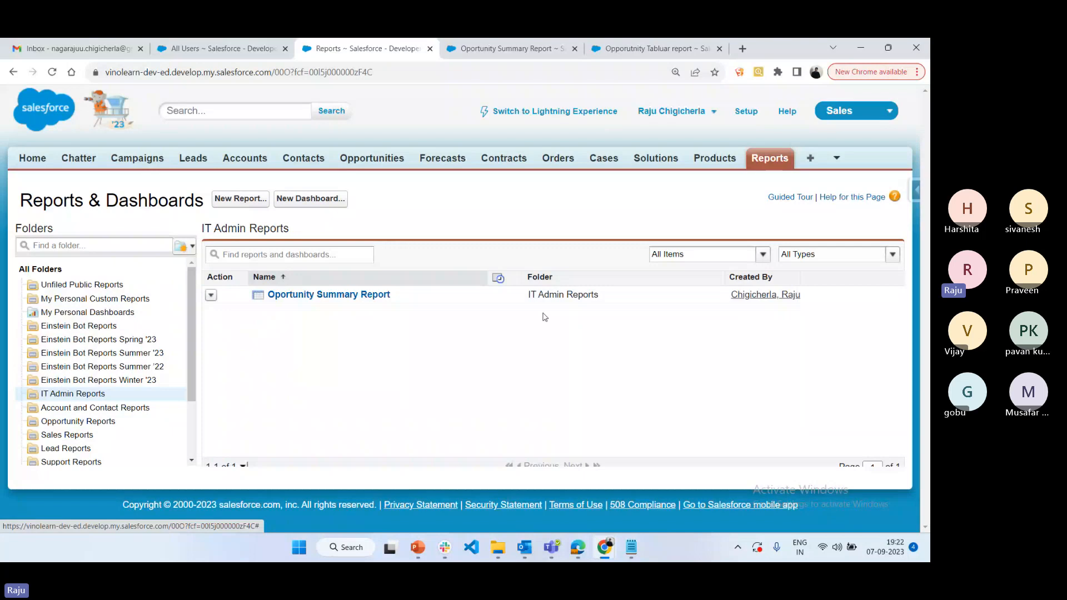
click(212, 296)
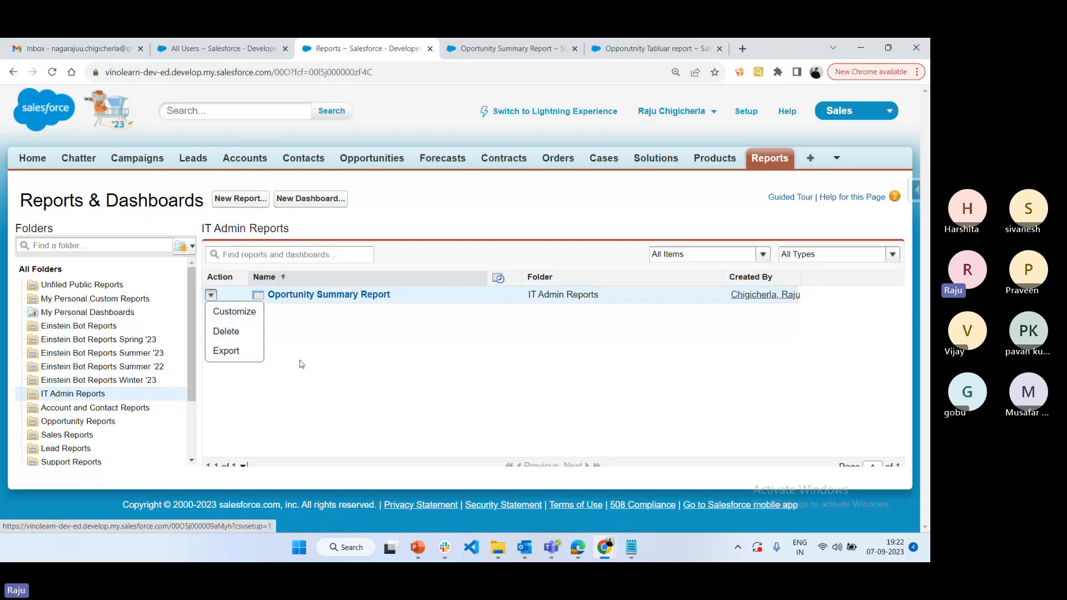
click(349, 358)
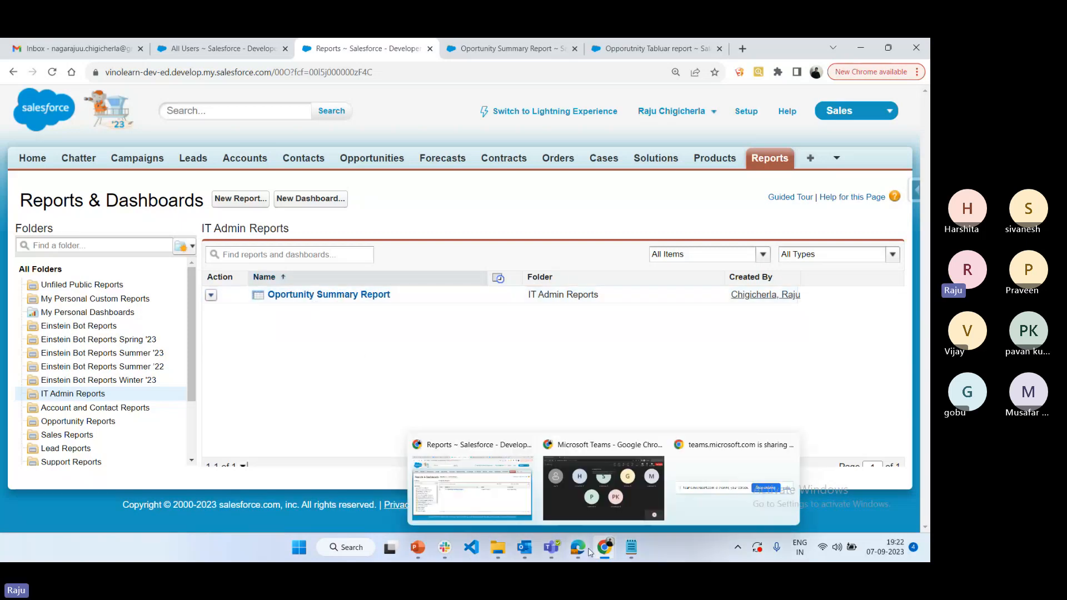
In the manager's Edge session, reload the Oportunity Summary Report page and reopen the report from the Reports & Dashboards list.
mouse_move(579, 550)
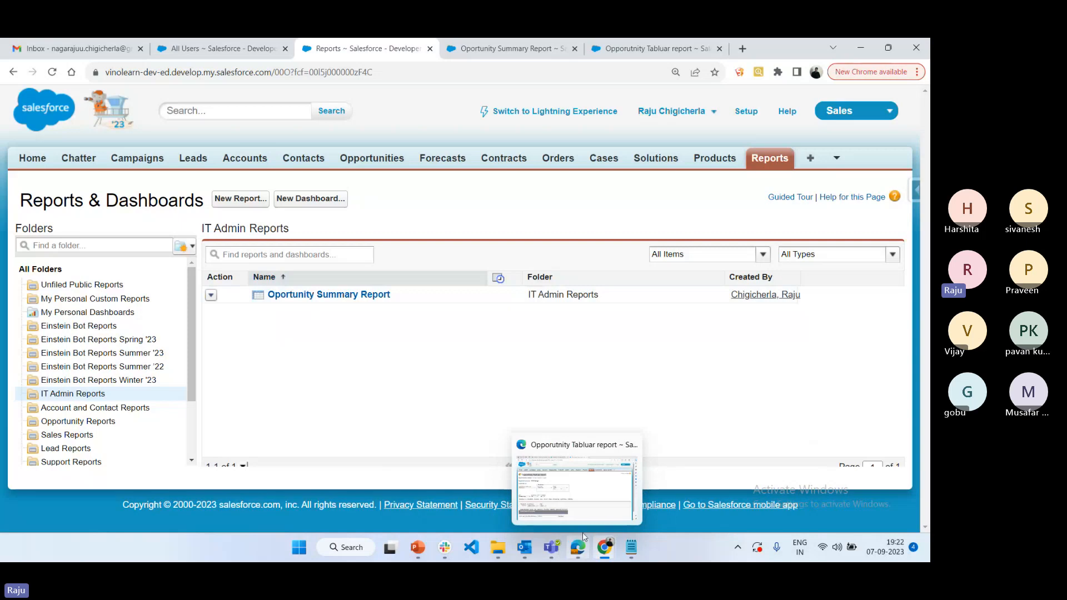
click(579, 500)
click(328, 47)
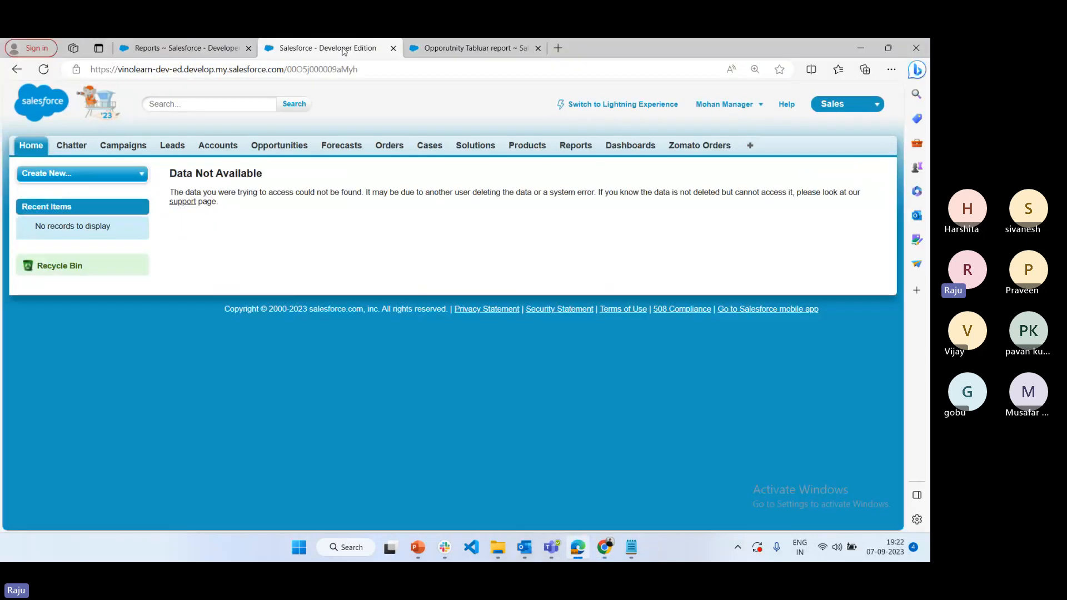
click(44, 69)
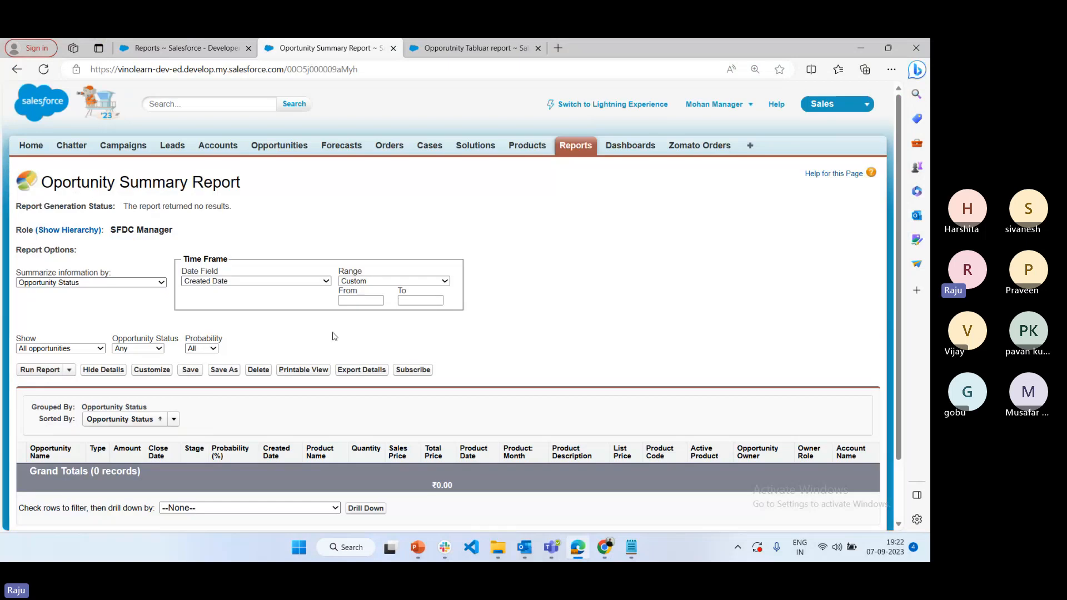
click(575, 146)
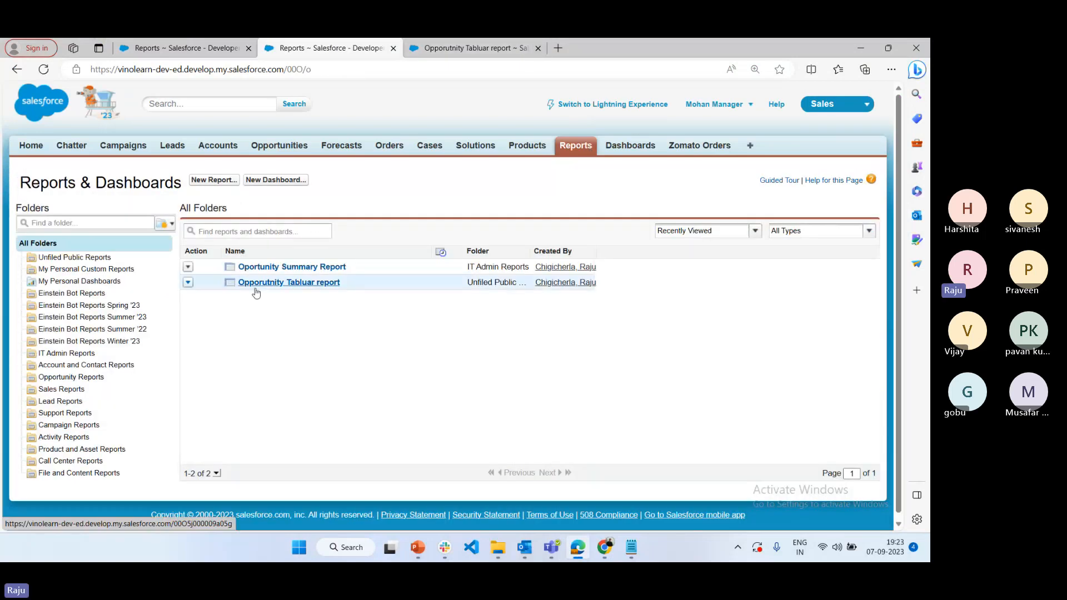
click(305, 267)
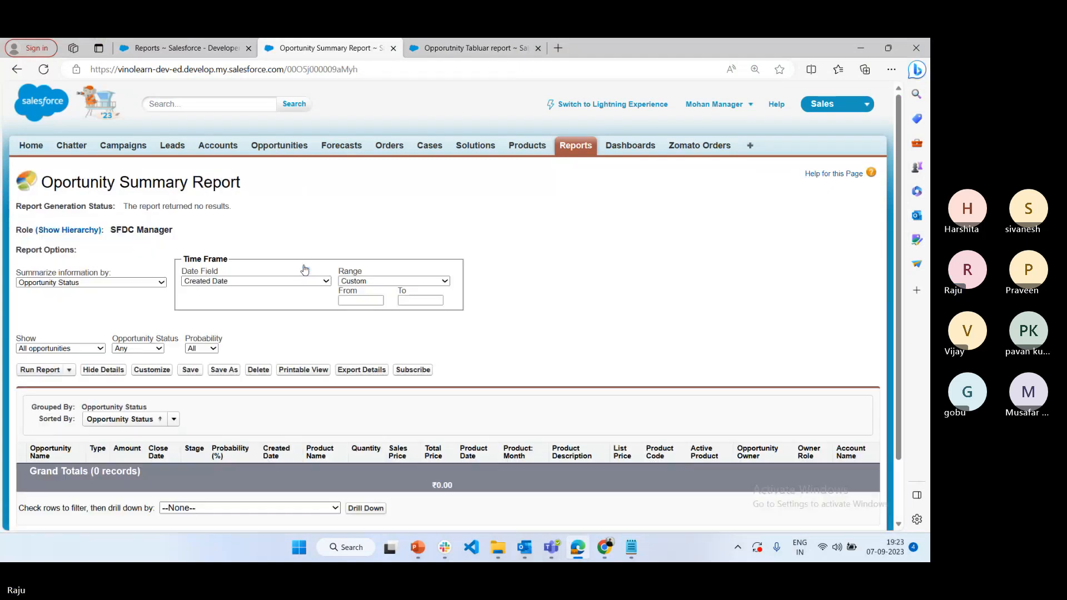
scroll(494, 418, down, 2)
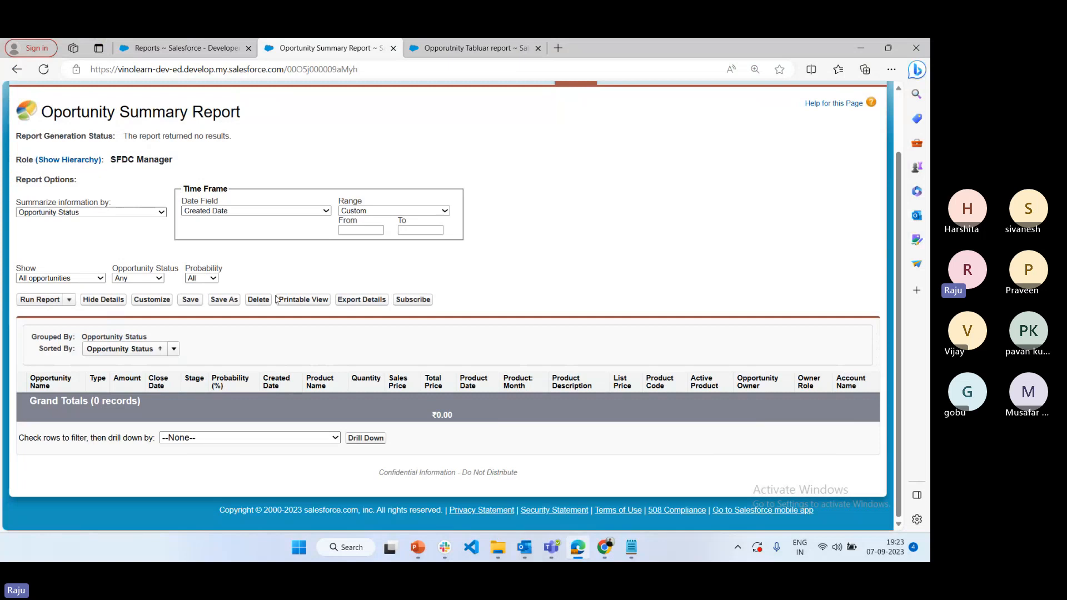
Switch to the administrator's Chrome session and open the manager's user record from the All Users list.
click(605, 549)
click(473, 497)
click(508, 49)
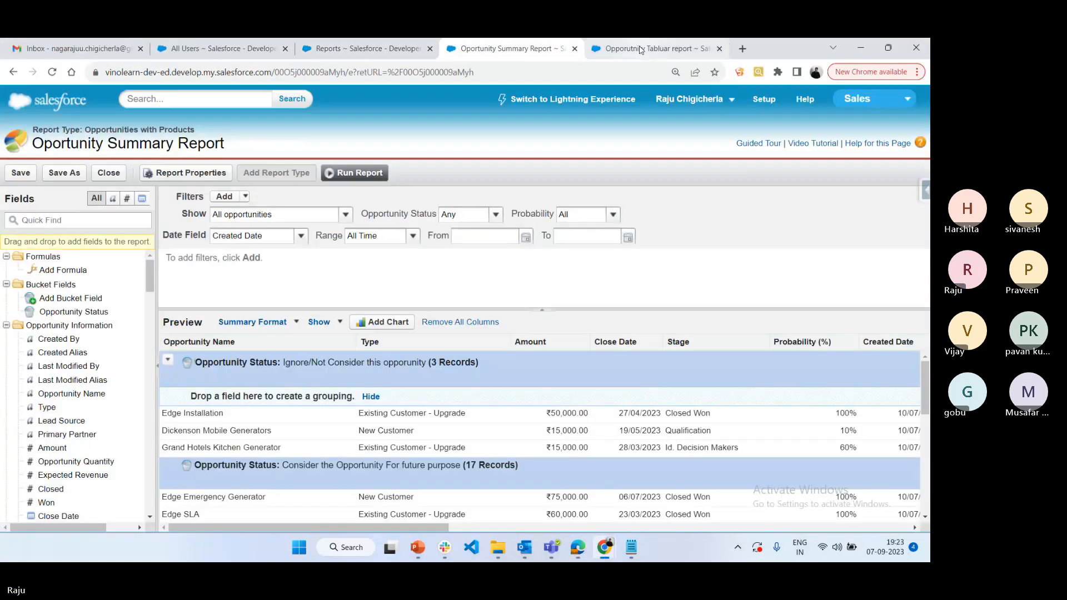
click(640, 49)
click(222, 49)
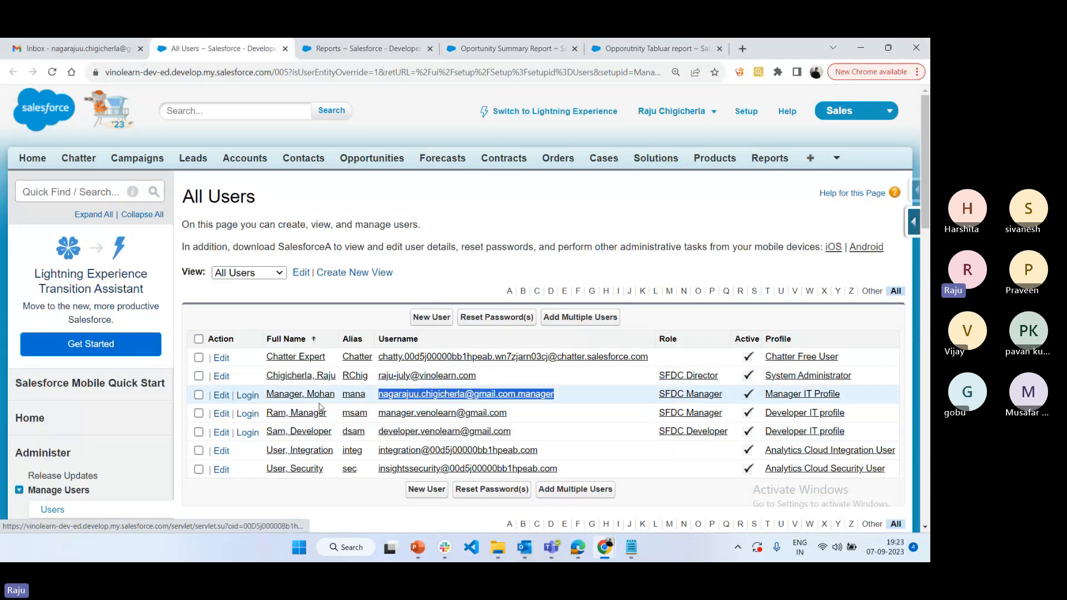
click(303, 396)
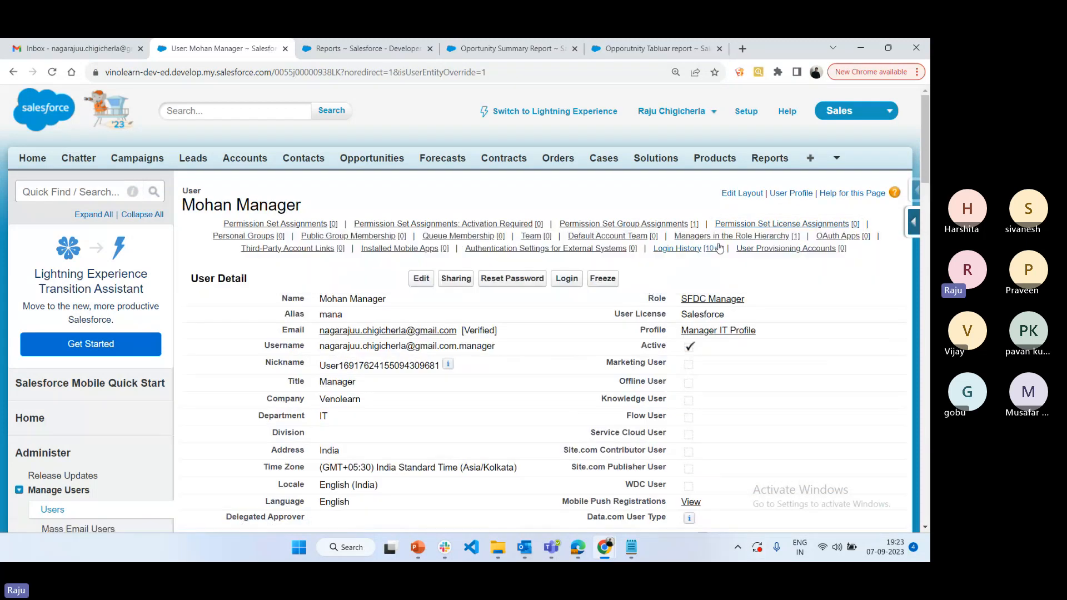
Examine the Managers in the Role Hierarchy section and the user details on the manager's record.
click(718, 236)
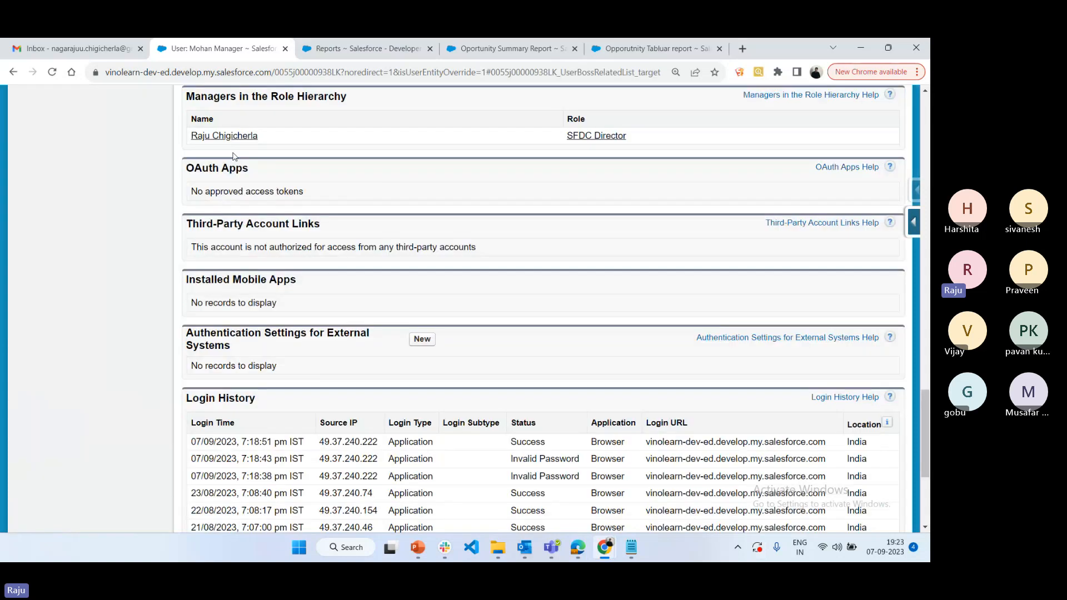
scroll(570, 460, up, 6)
scroll(569, 461, down, 4)
scroll(606, 411, up, 8)
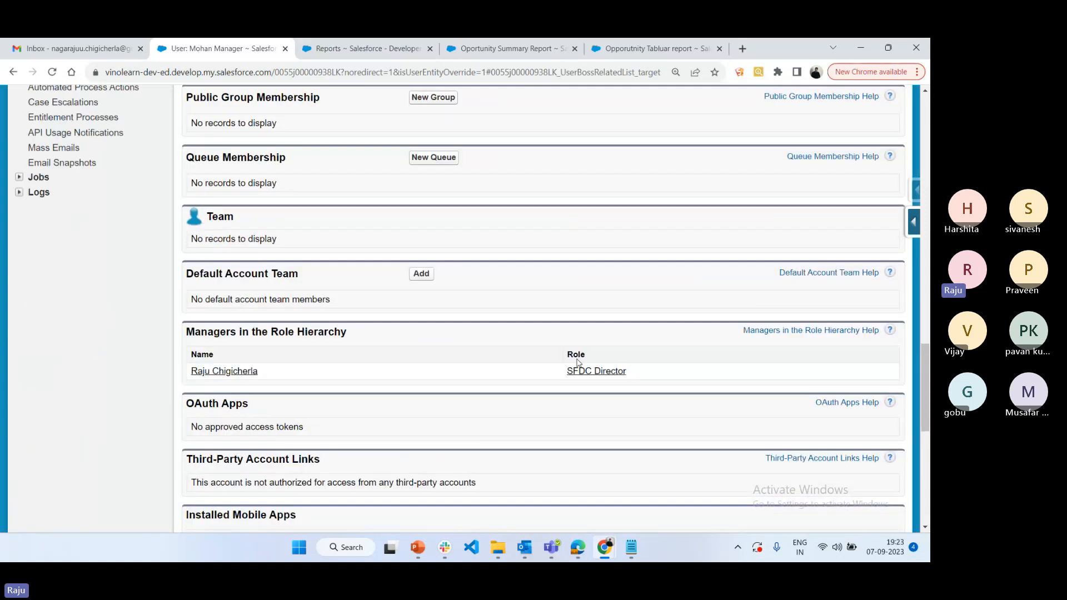
scroll(578, 363, up, 10)
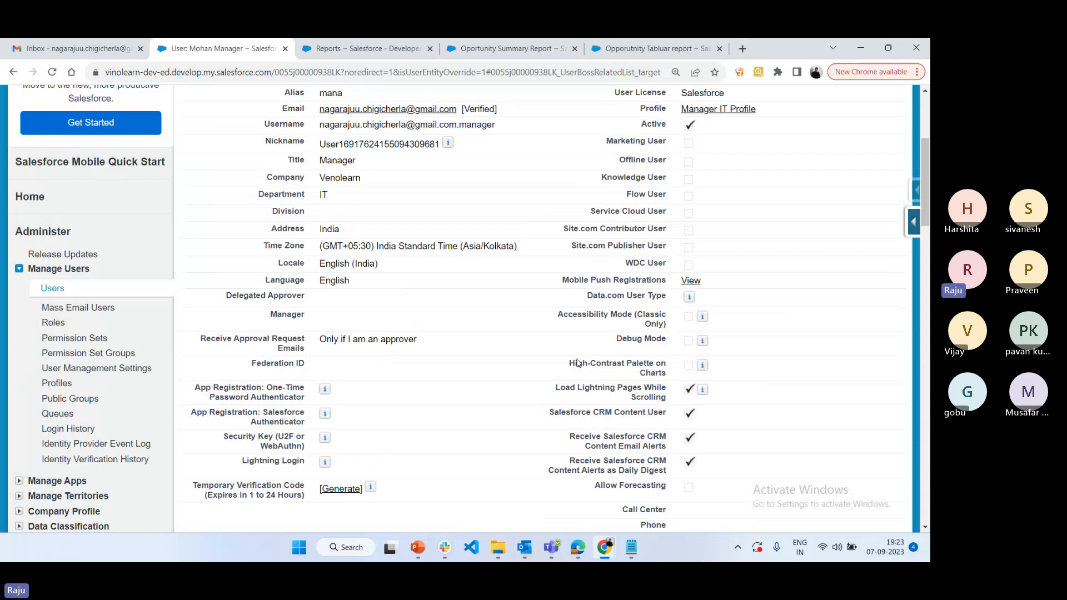
scroll(578, 363, up, 4)
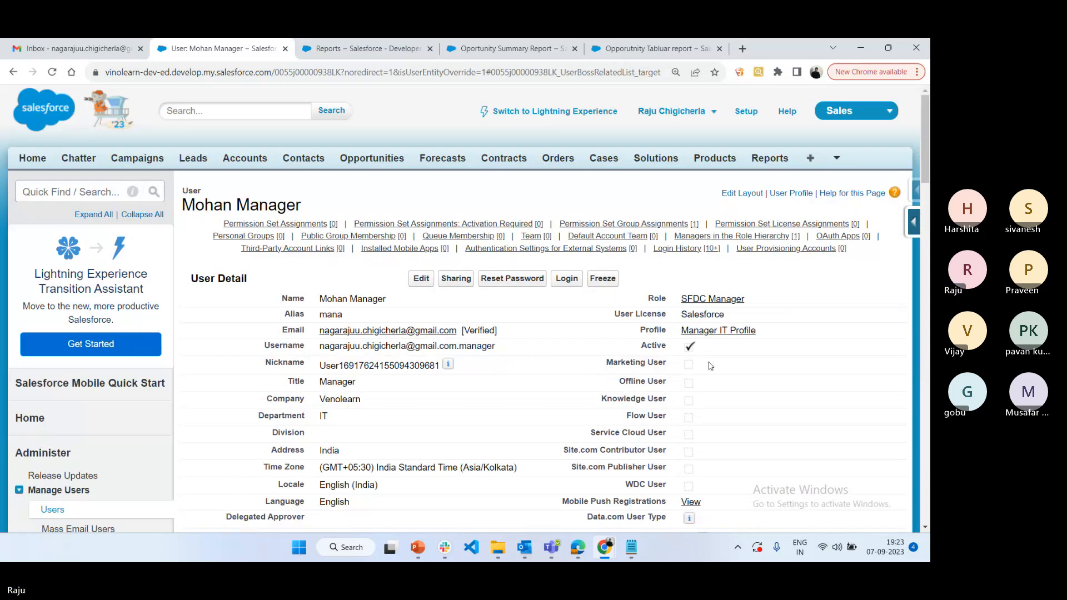
scroll(703, 381, down, 1)
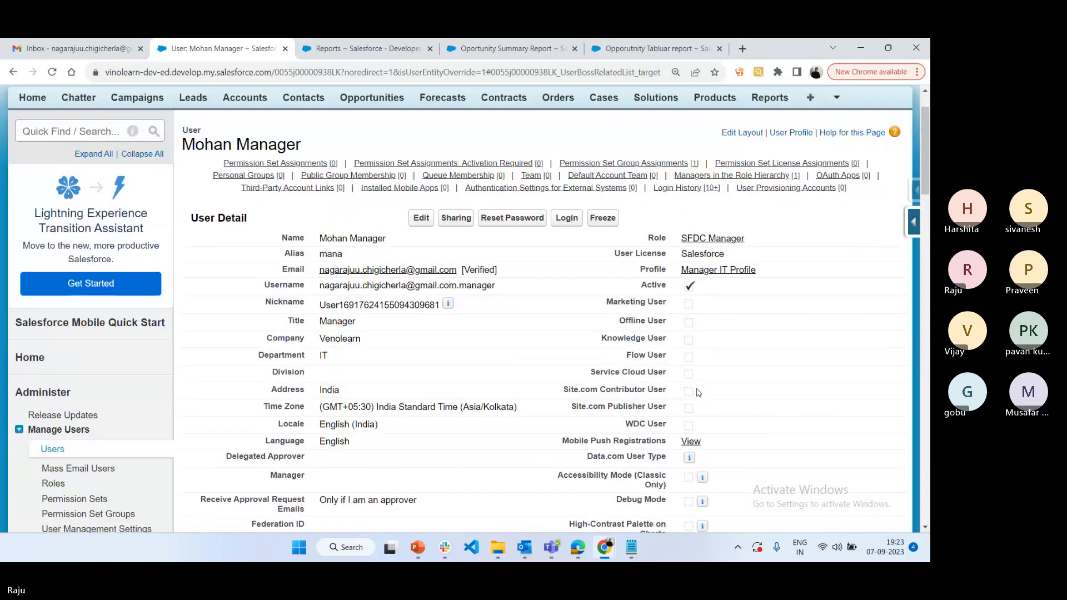
Open the Manager IT Profile in a new browser tab and search the page for "report".
middle_click(733, 276)
click(345, 45)
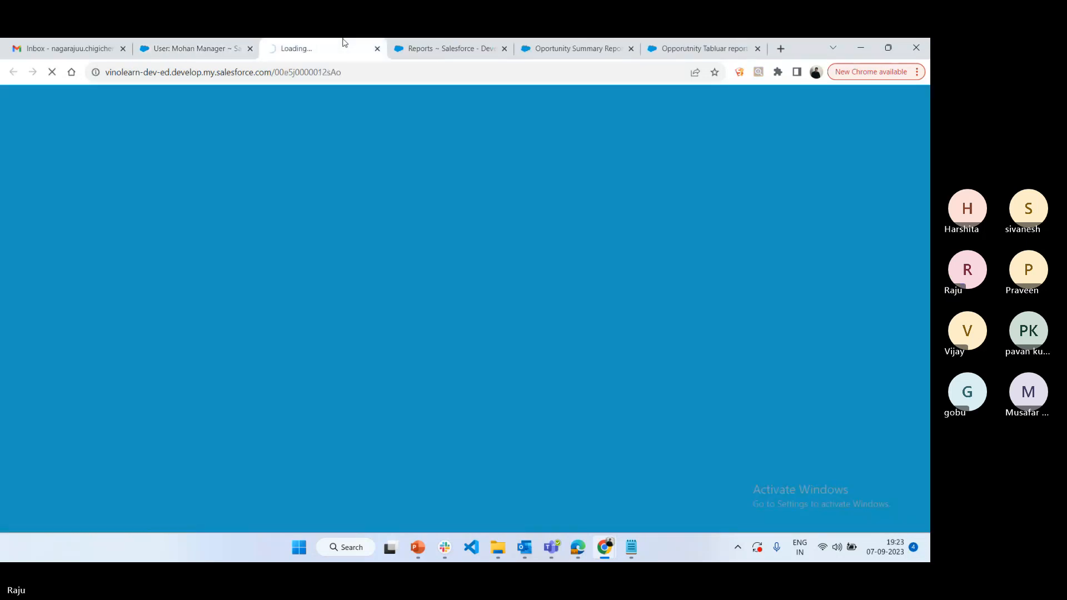
key(ctrl+f)
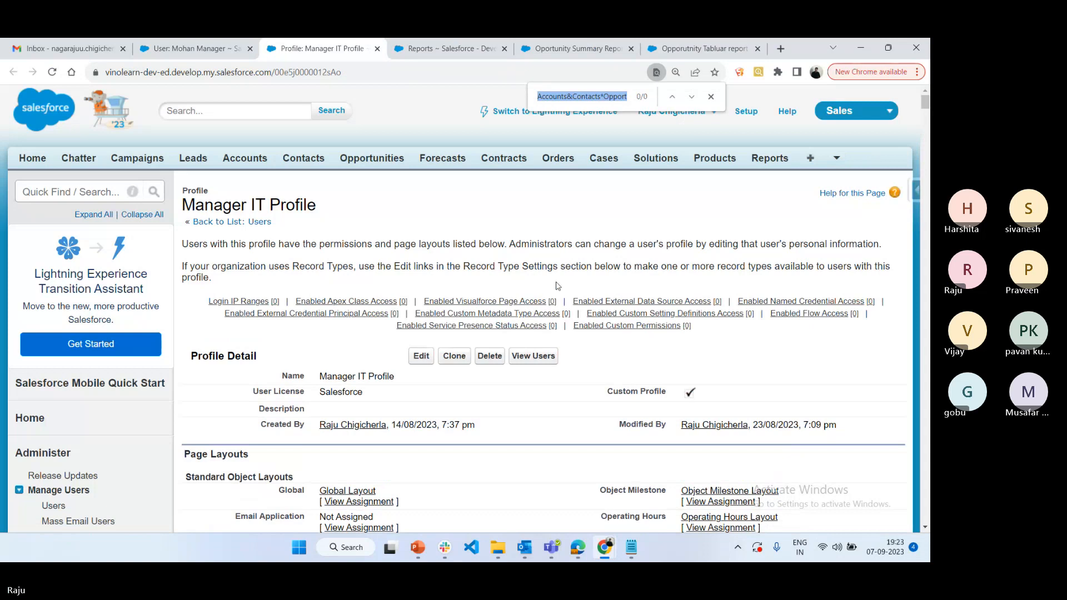
text(report)
key(Return)
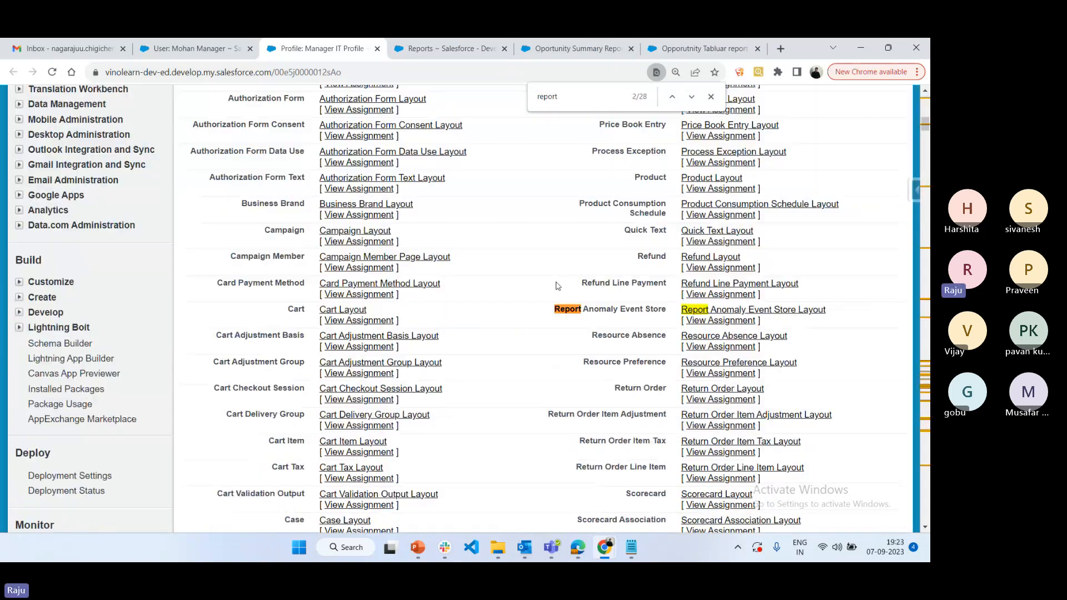
Go through the "report" matches on the Manager IT Profile to examine its report-related permissions.
key(Return)
key(Return)
key(Return)
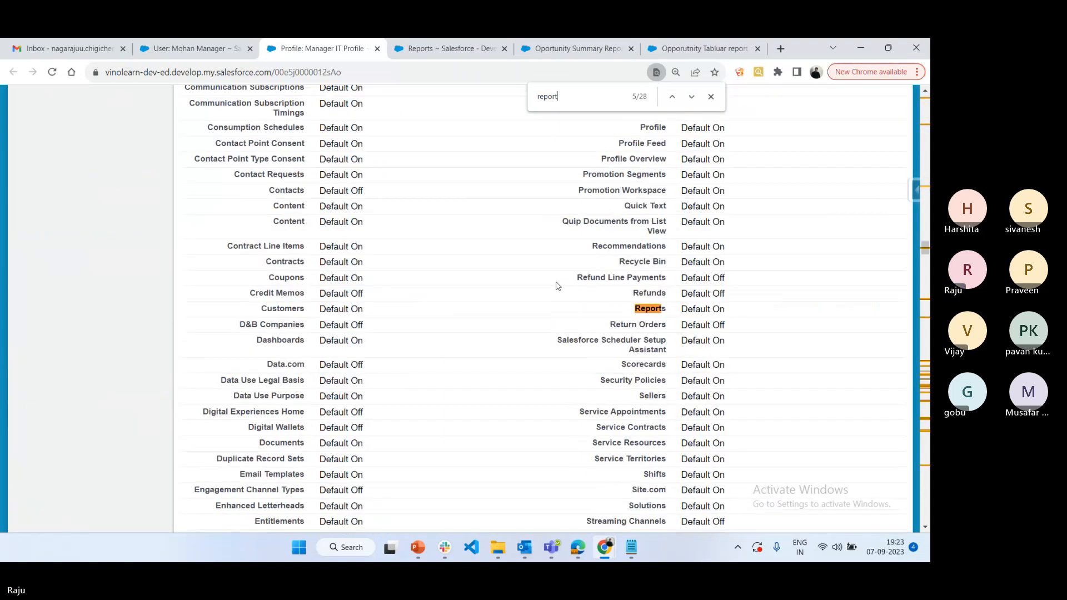
key(Return)
key(Return)
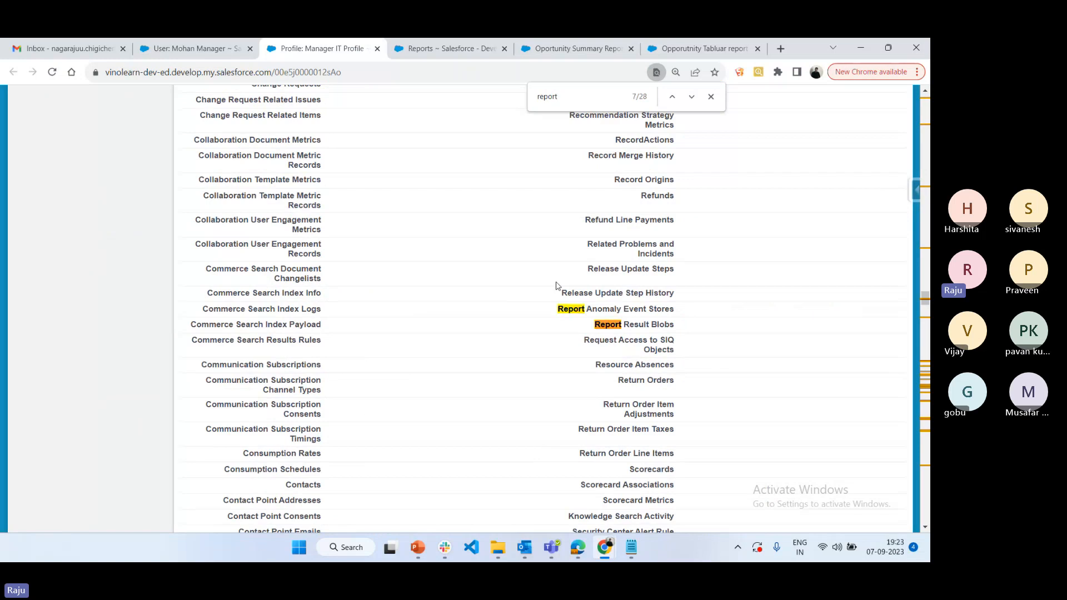
key(Return)
key(Return)
key(Return)
key(Return)
key(Return)
key(Return)
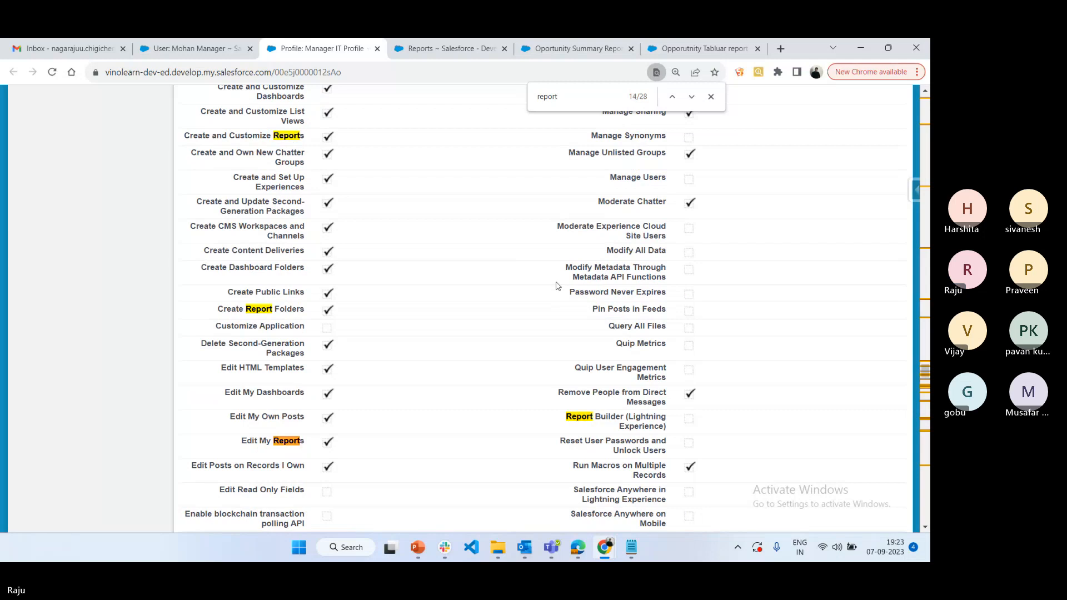
key(Return)
key(Return)
key(Return)
key(Return)
key(Return)
key(Return)
key(Return)
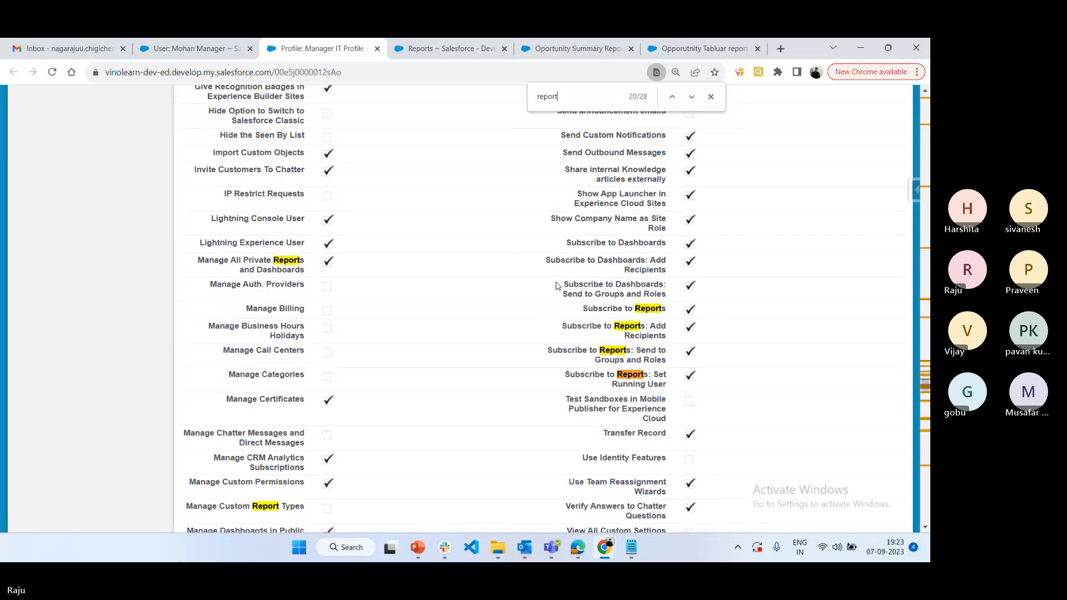
Return to the manager's Edge session and open Reports & Dashboards to review the folders available to the manager.
click(257, 44)
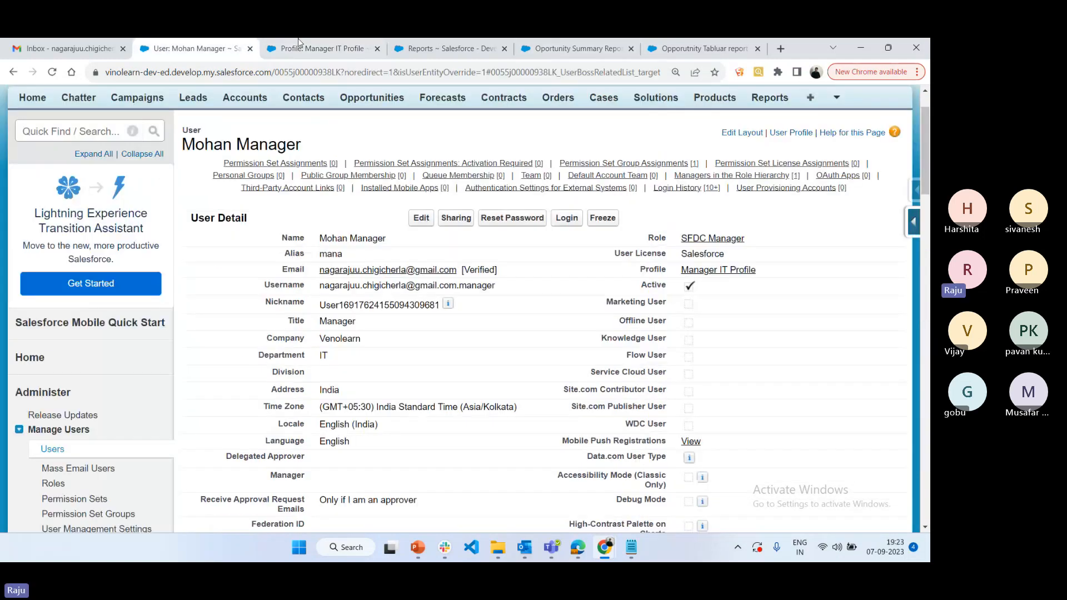
click(439, 48)
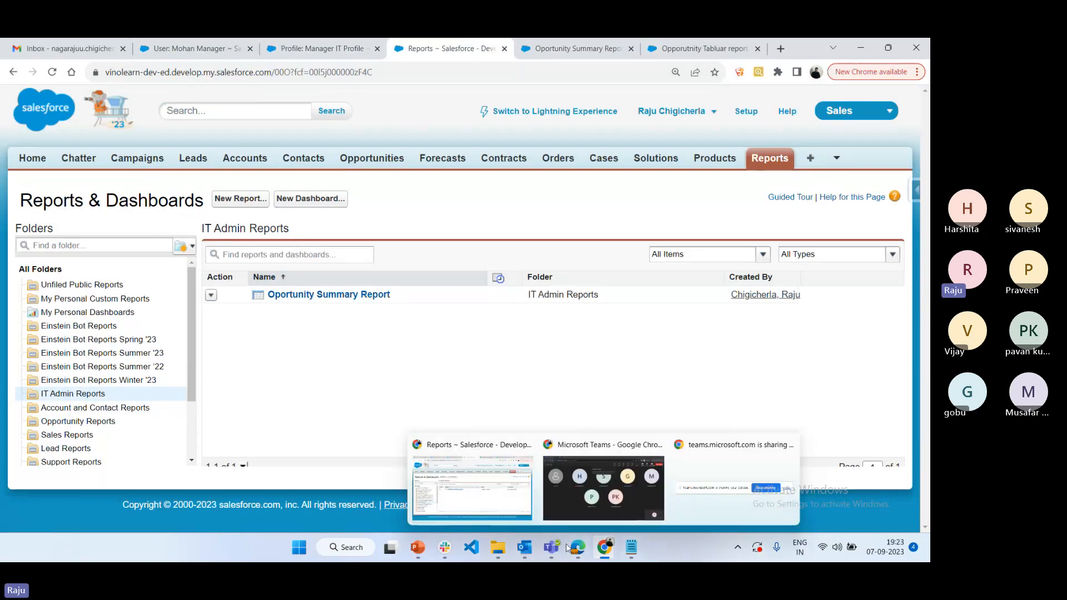
click(580, 548)
scroll(407, 294, up, 2)
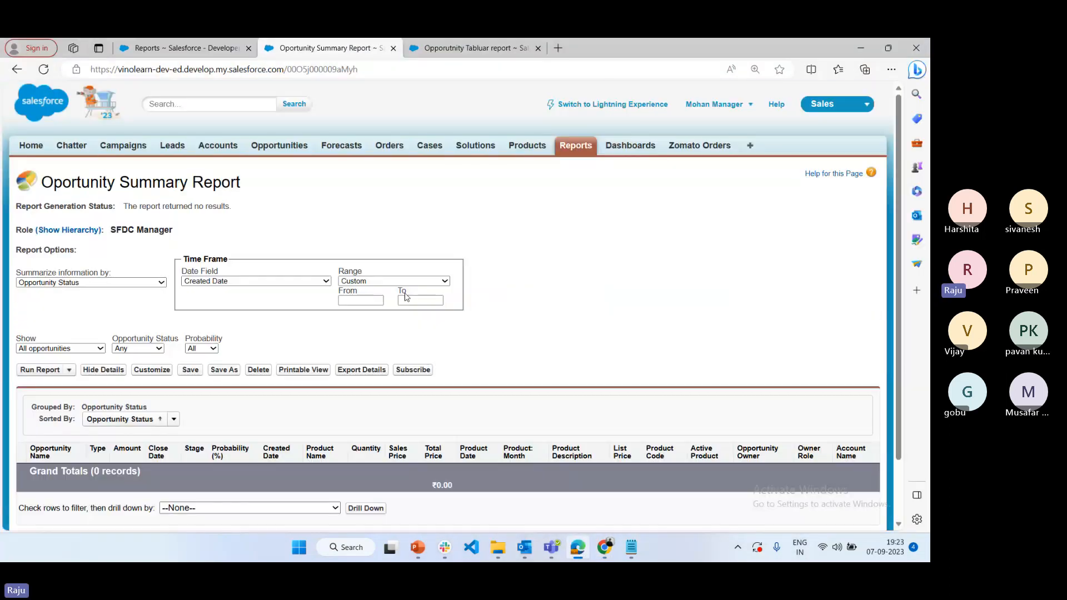
click(567, 148)
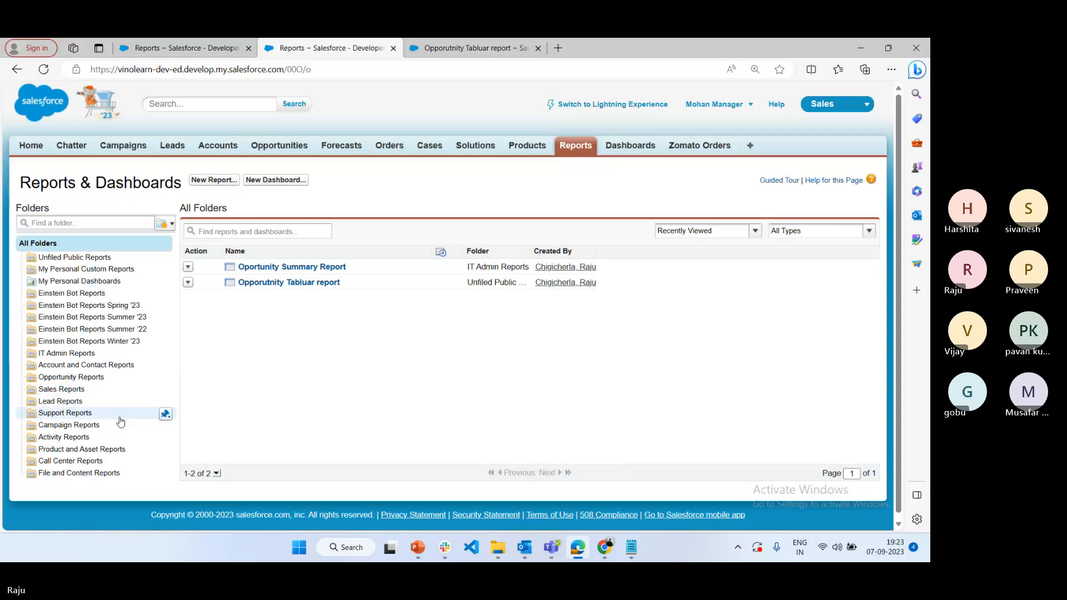
scroll(64, 412, up, 1)
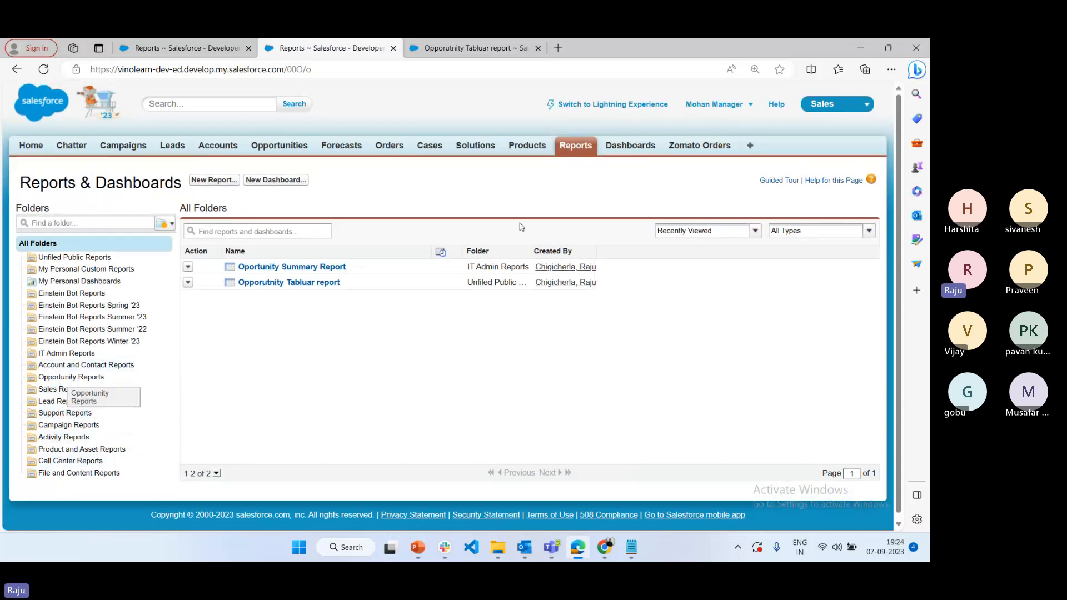
scroll(63, 411, down, 1)
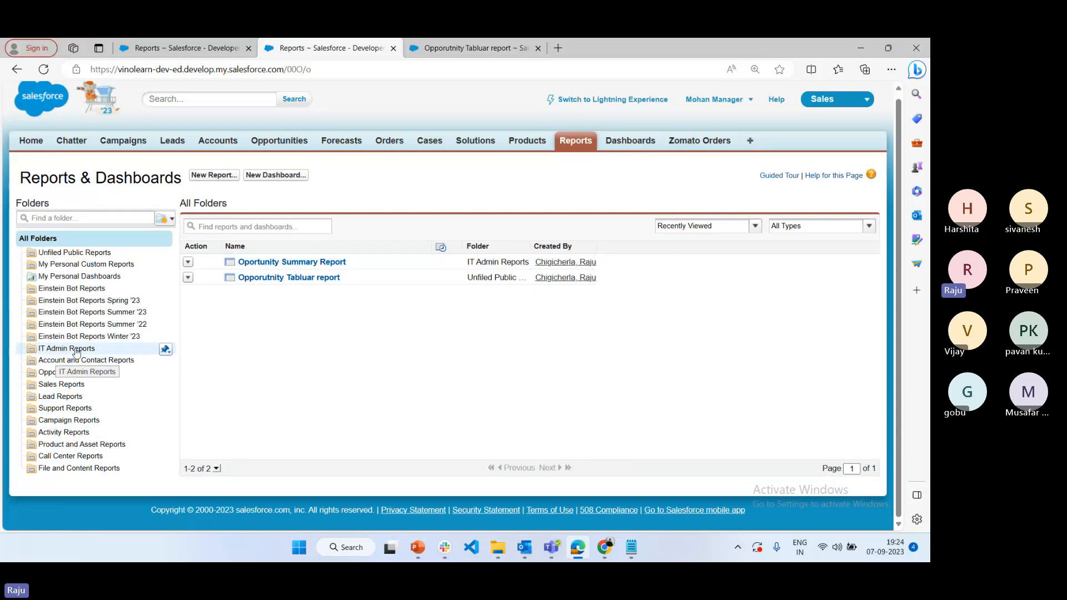
Check the sharing settings and access-level options of the IT Admin Reports folder, then close them without changes.
click(170, 352)
click(178, 389)
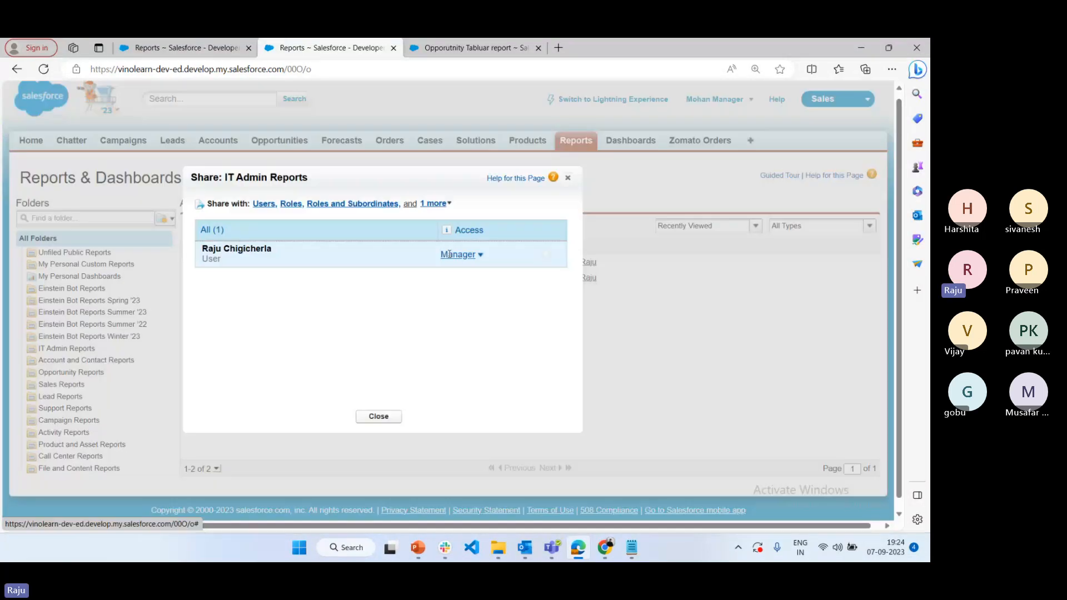
click(473, 256)
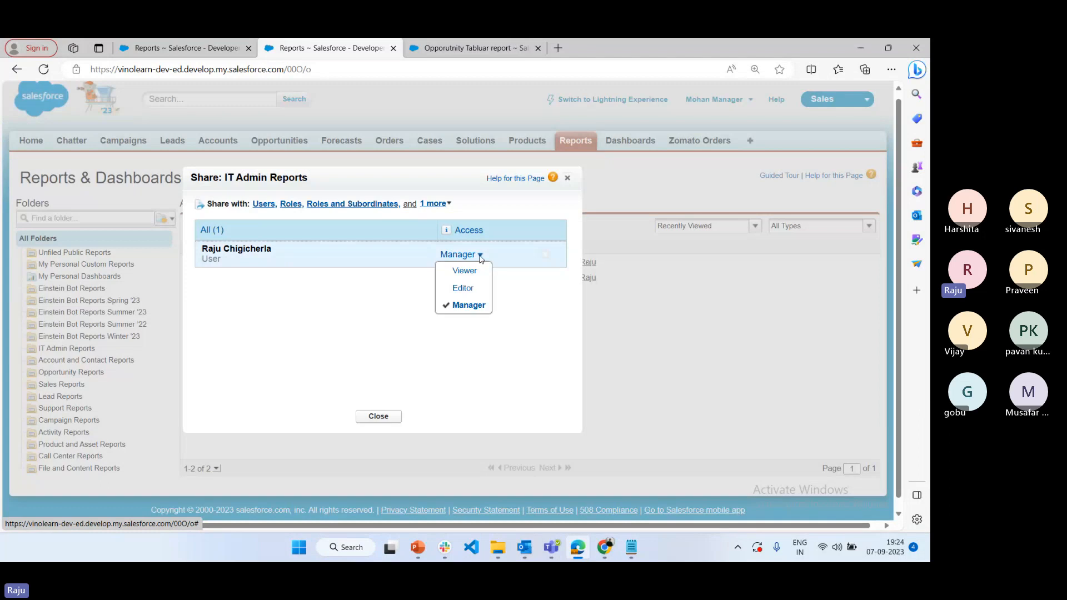
click(385, 418)
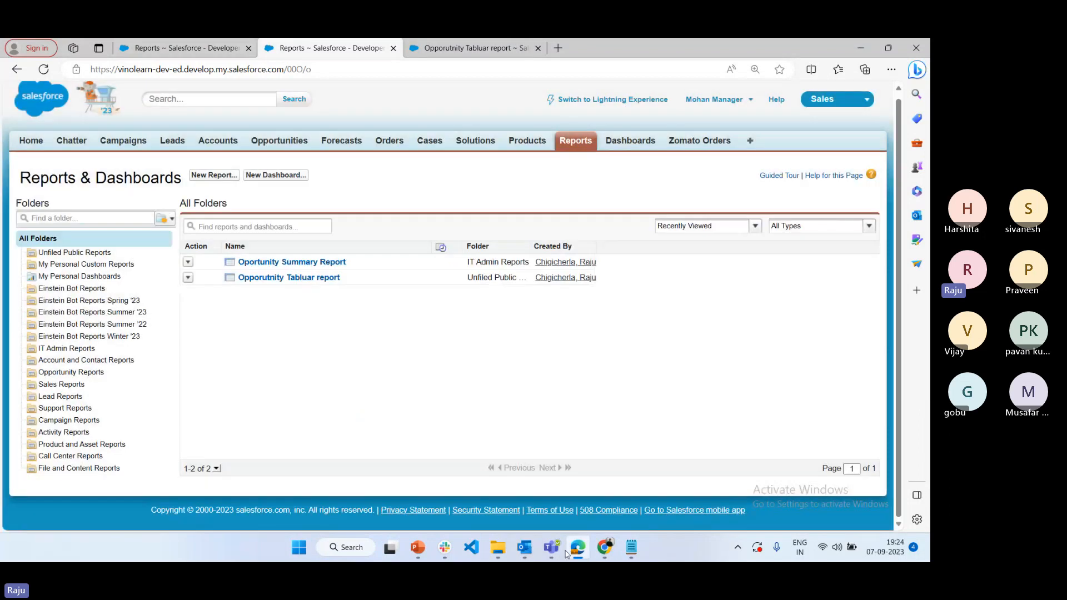
Switch back to Chrome and display the Manager IT Profile permissions page.
click(604, 549)
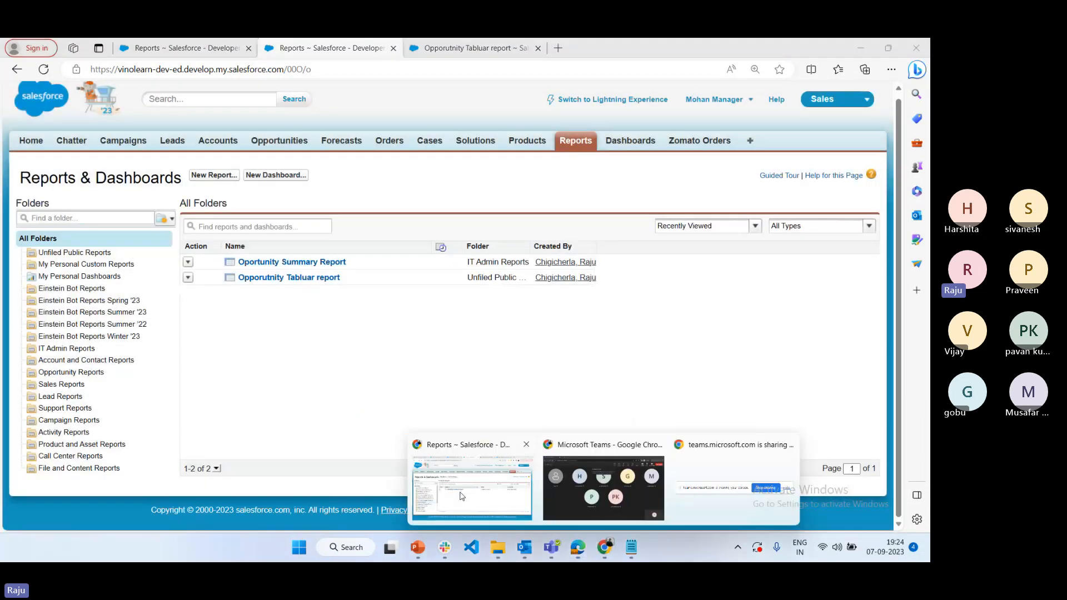
click(462, 496)
click(292, 48)
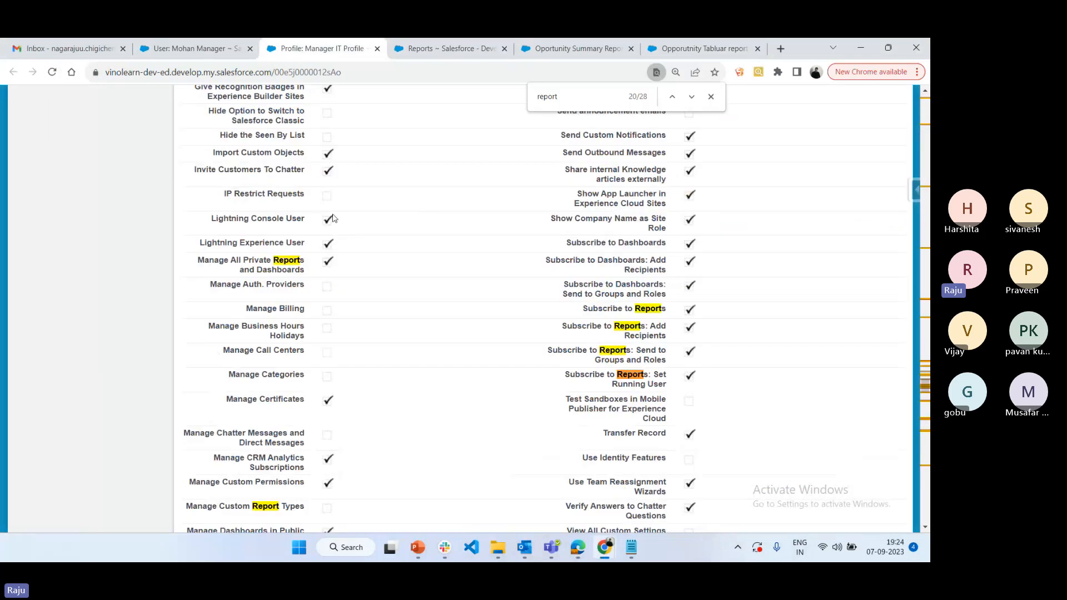
Edit the manager's user record, set the role to <None Specified>, and save it.
key(ctrl+shift+Tab)
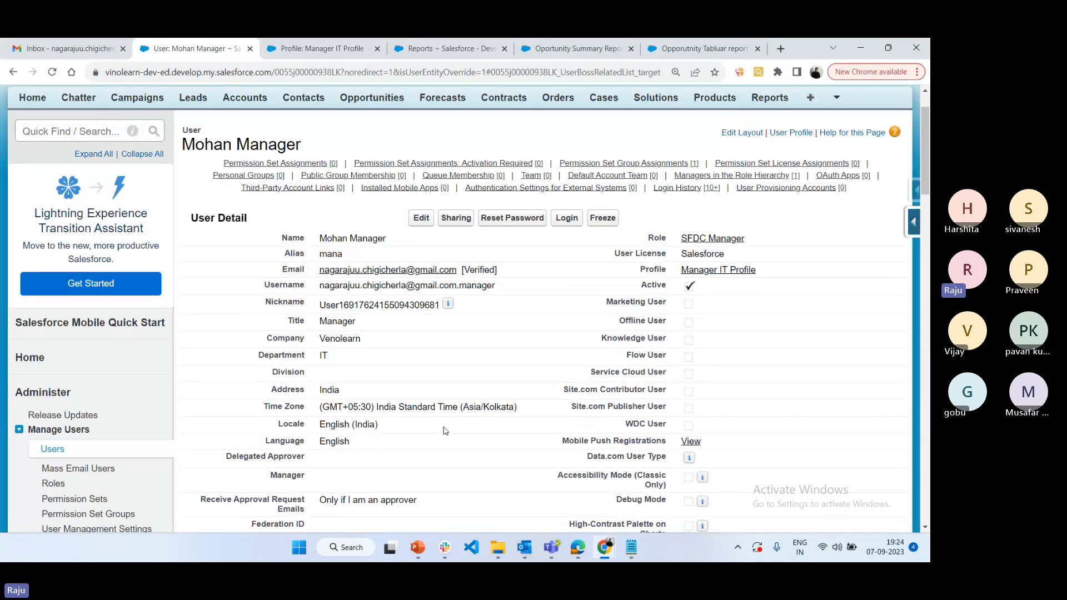
click(421, 219)
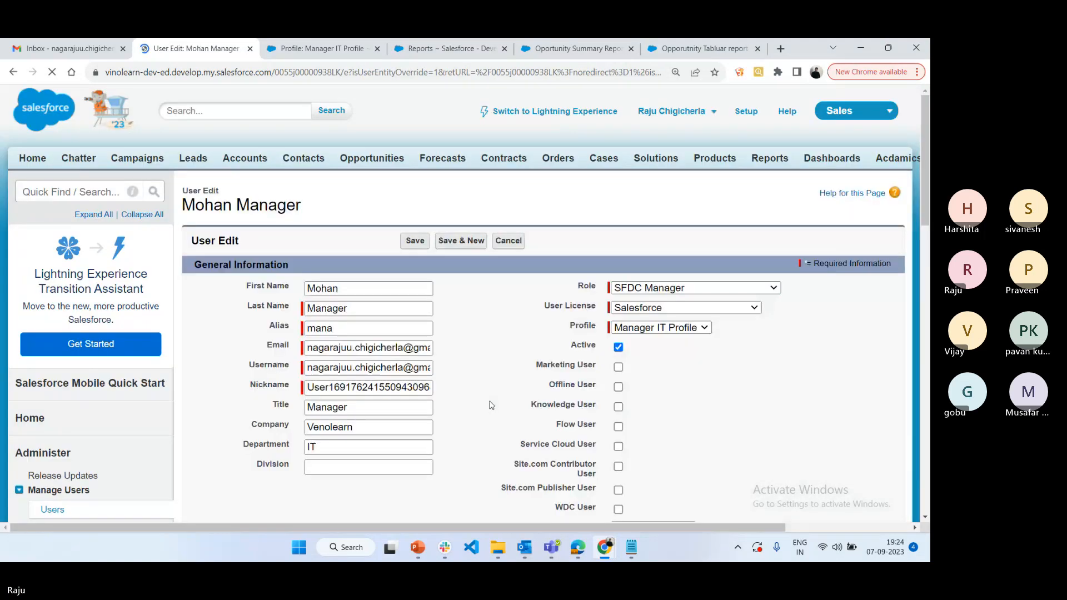
scroll(491, 405, down, 6)
scroll(491, 405, down, 10)
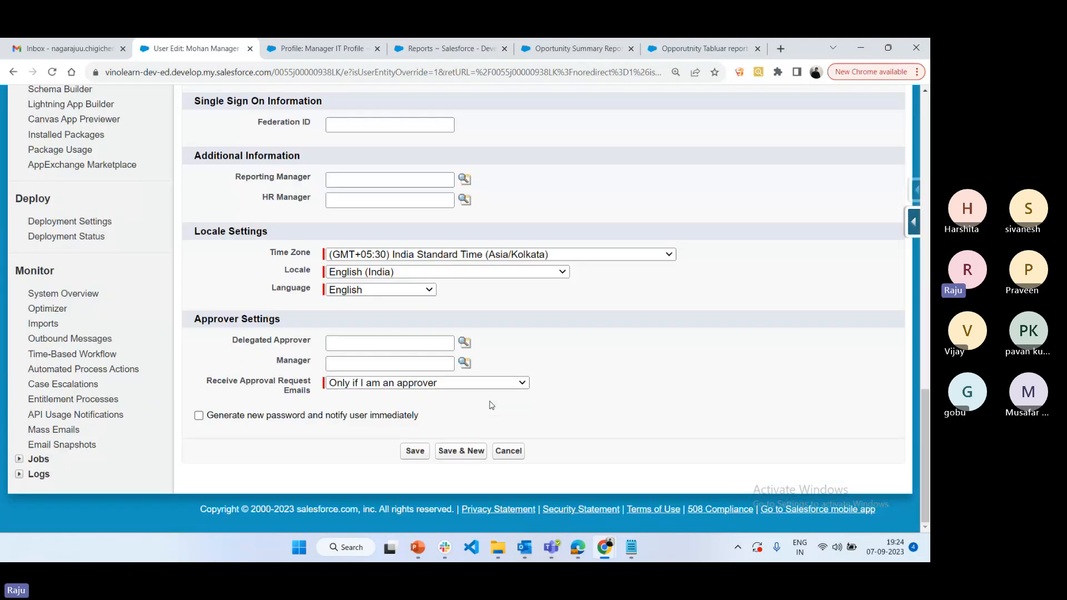
scroll(491, 405, up, 15)
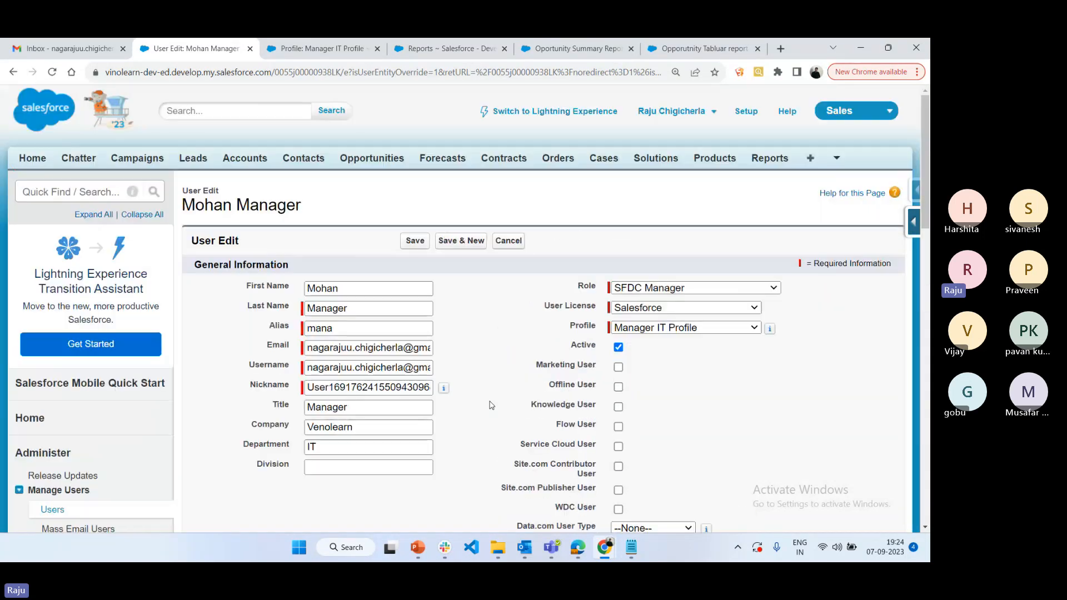
click(678, 332)
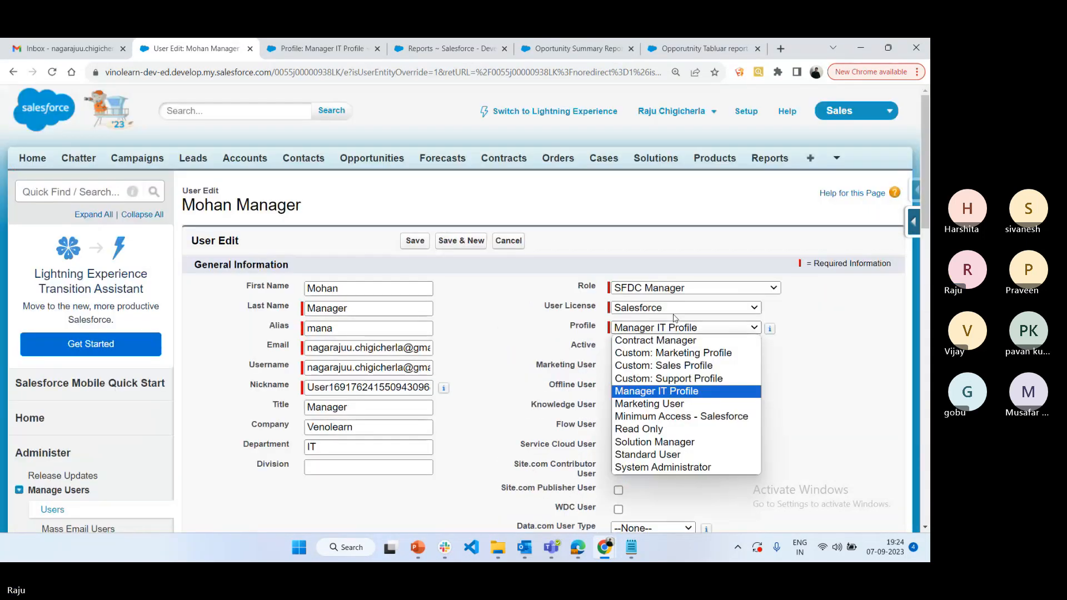
click(671, 287)
scroll(664, 111, down, 1)
scroll(662, 111, up, 1)
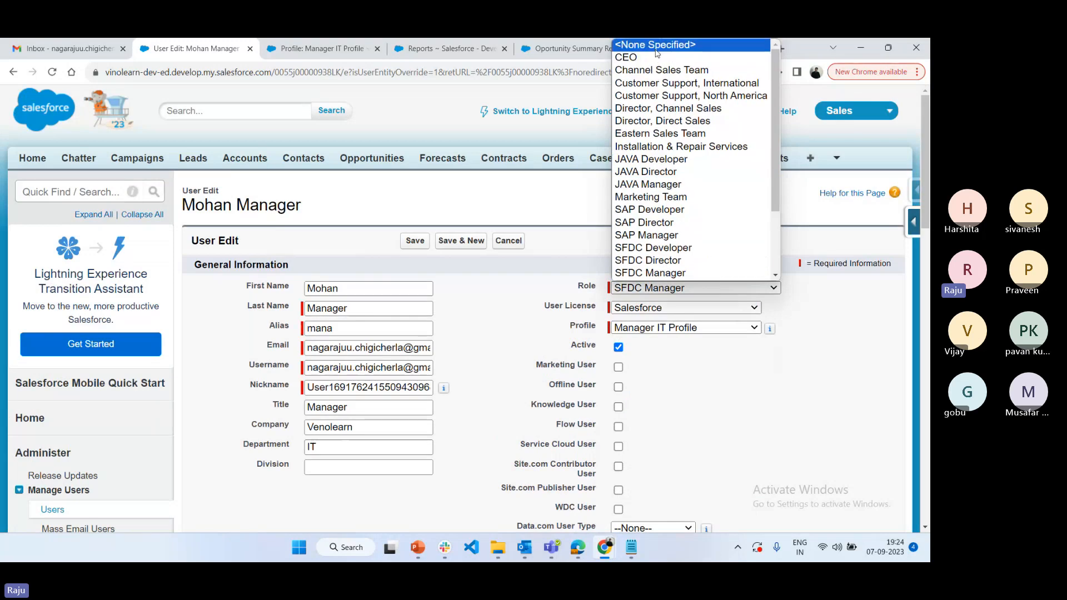
click(655, 45)
click(415, 240)
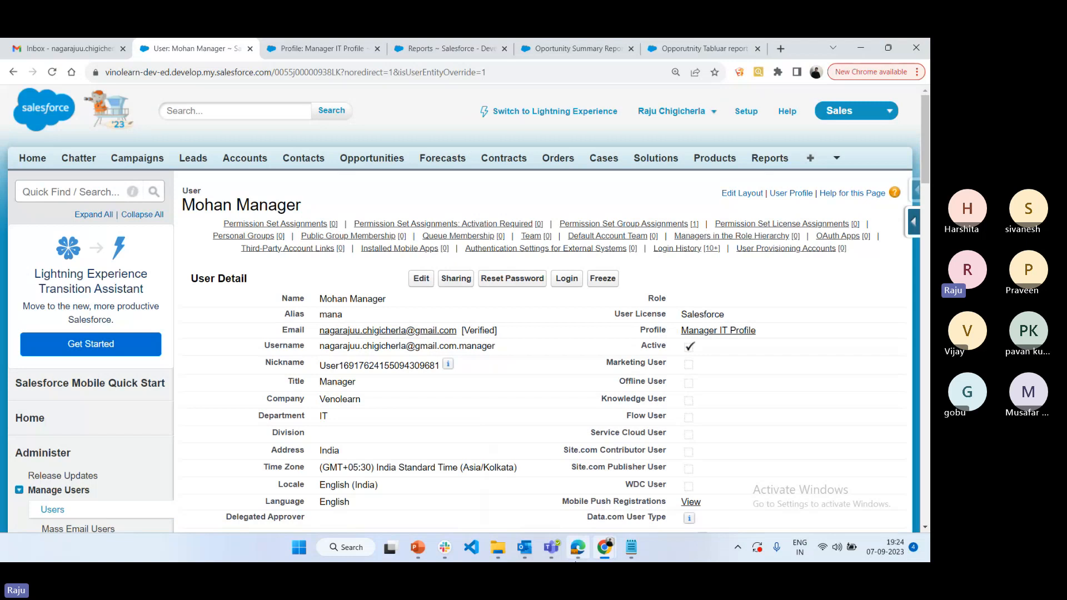
Check the Sales Permissions entry in the manager's permission set group assignments, then leave the assignments without changes.
mouse_move(569, 559)
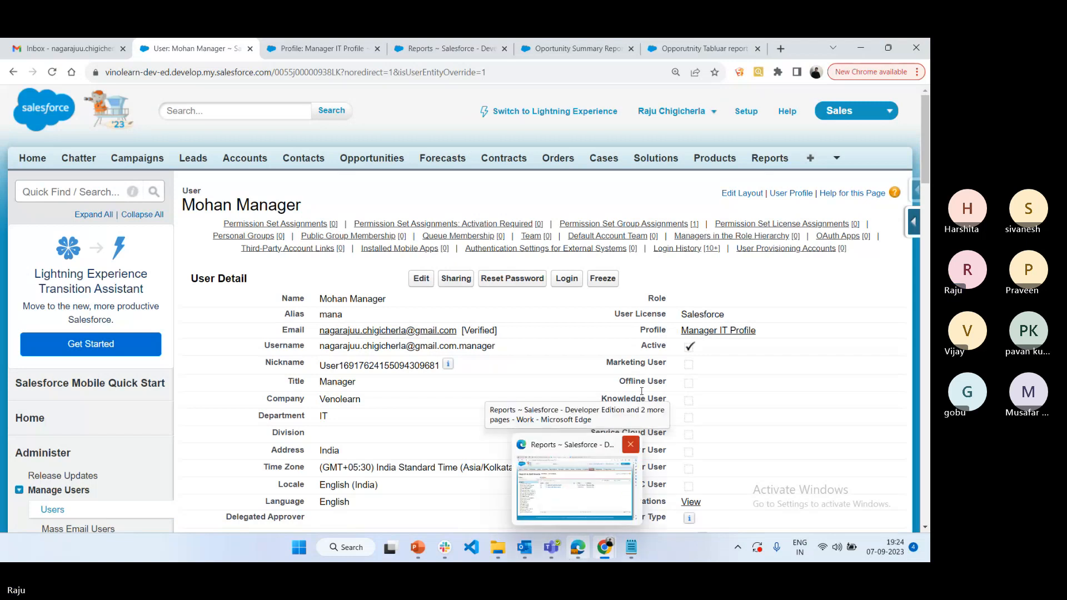
click(635, 225)
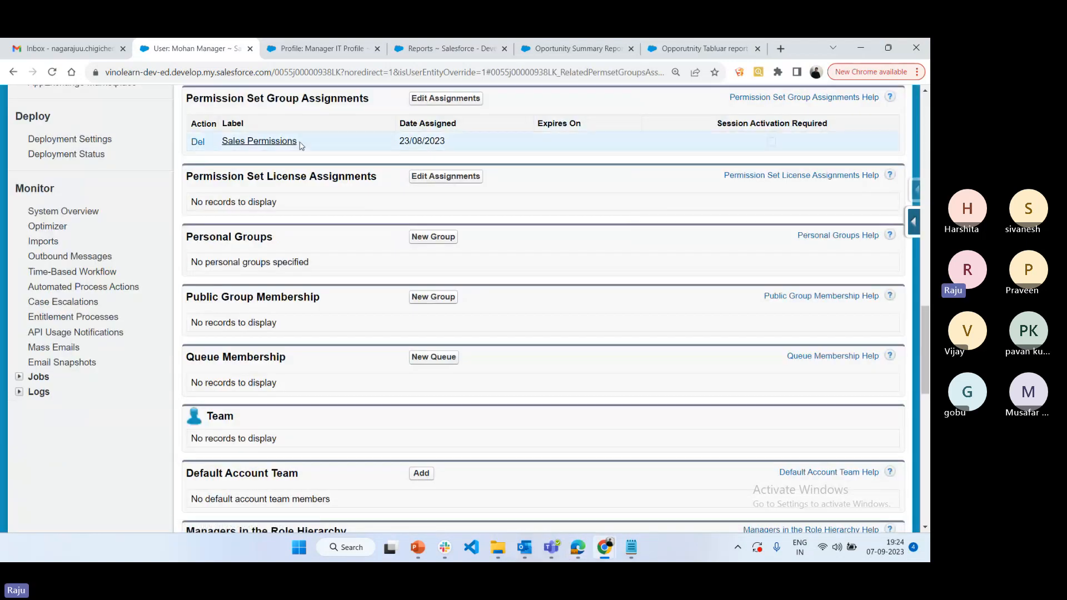
click(440, 100)
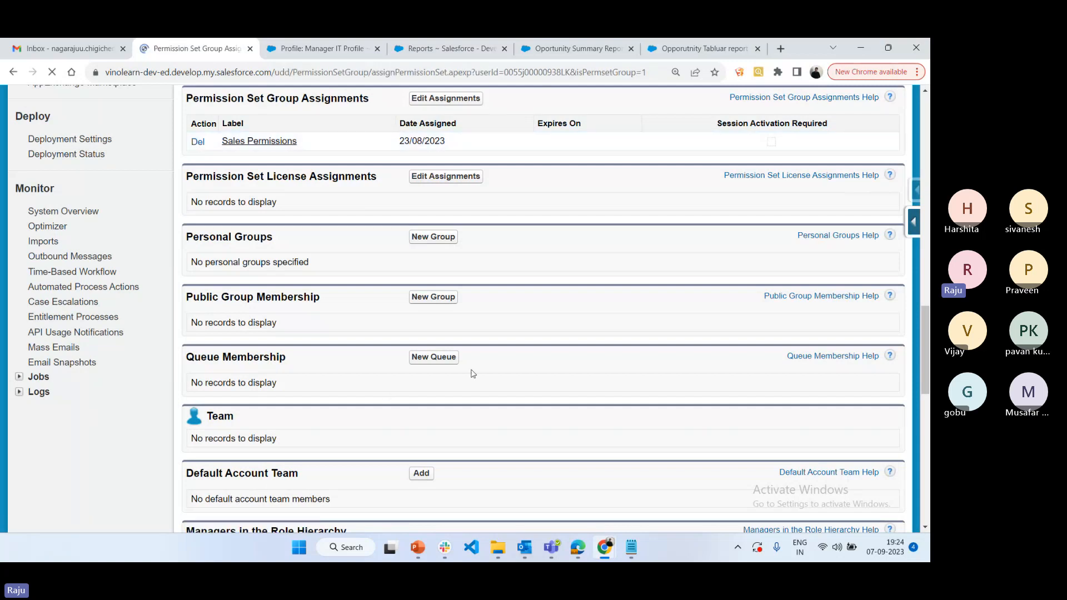
click(498, 339)
click(503, 309)
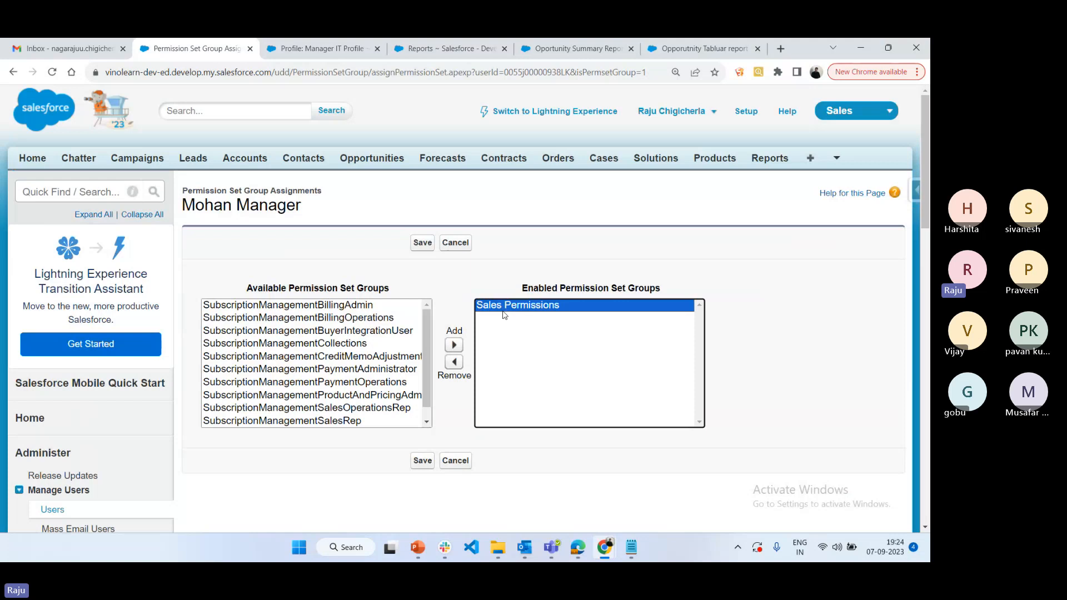
click(467, 463)
Switch to the manager's Edge session, reload Reports & Dashboards, and open the Oportunity Summary Report.
click(579, 548)
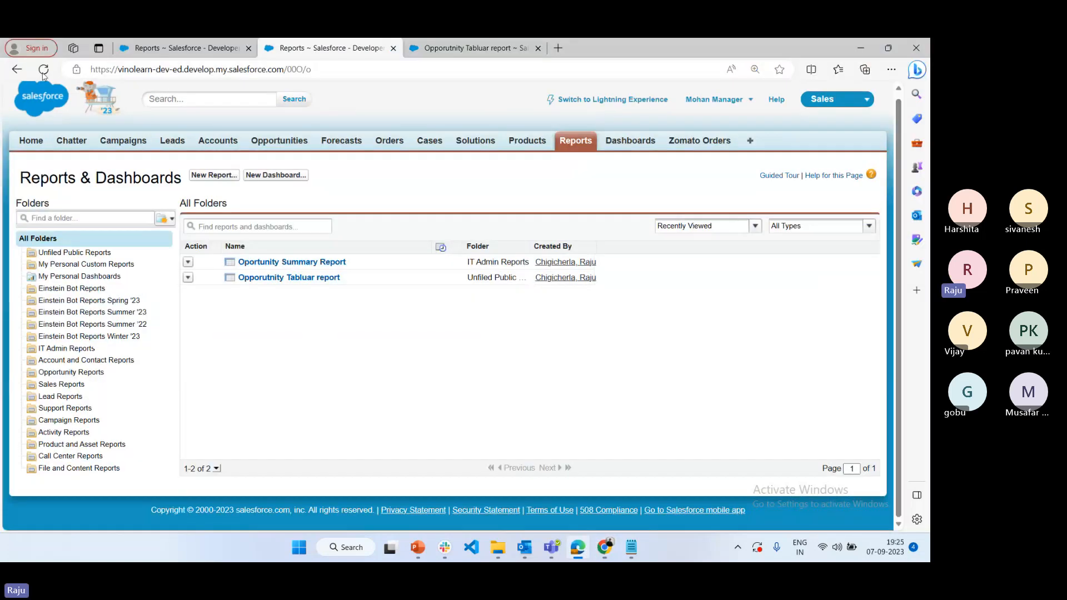
click(44, 72)
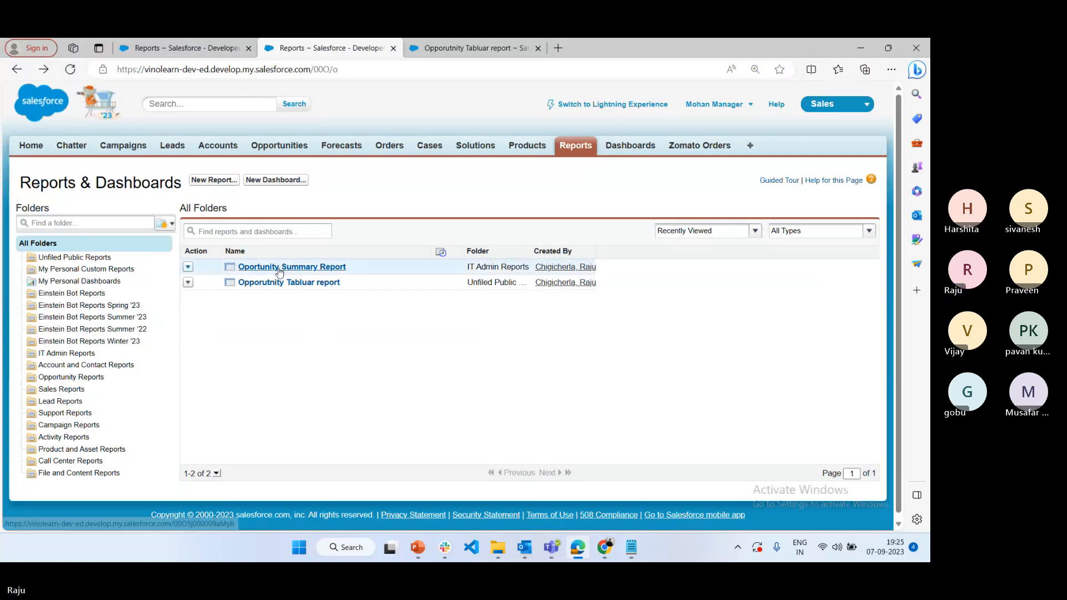
click(280, 272)
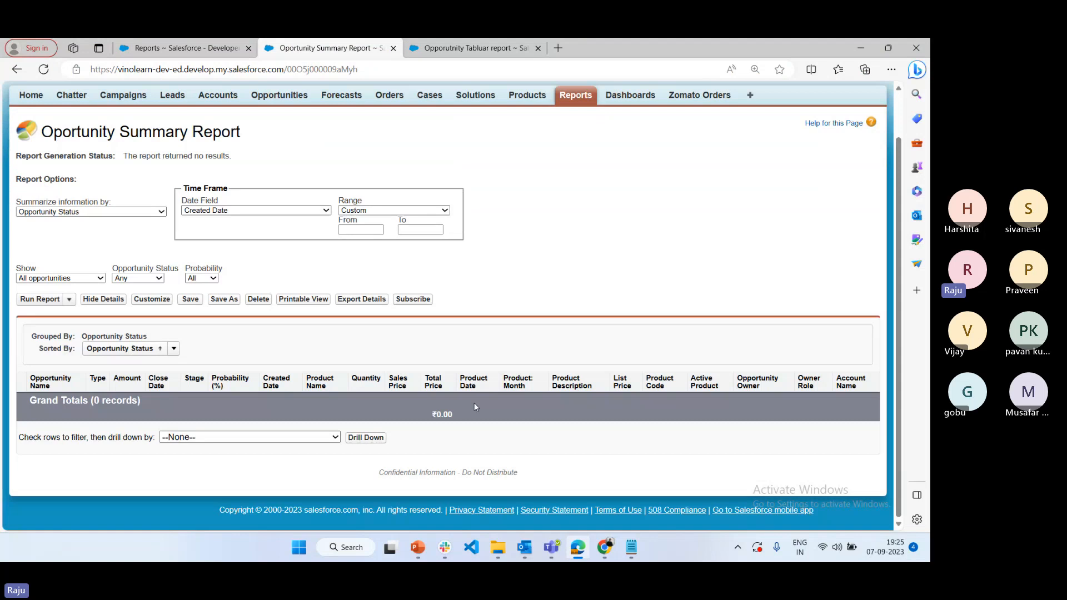
Return to Chrome and change the administrator's access to the IT Admin Reports folder to Viewer in its sharing settings.
click(605, 547)
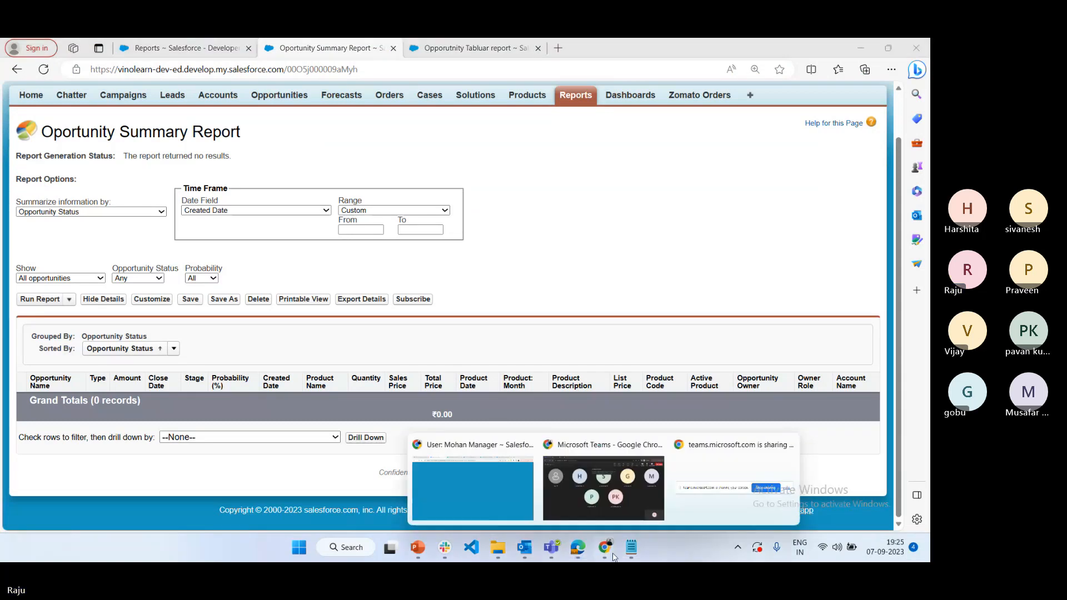
click(505, 504)
click(449, 49)
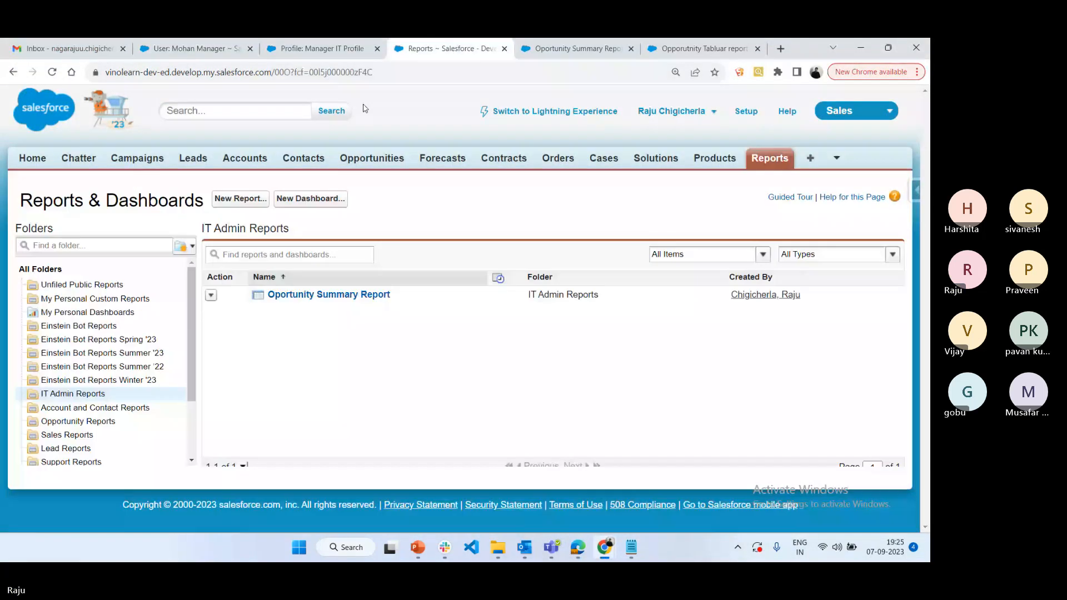
click(176, 396)
click(503, 274)
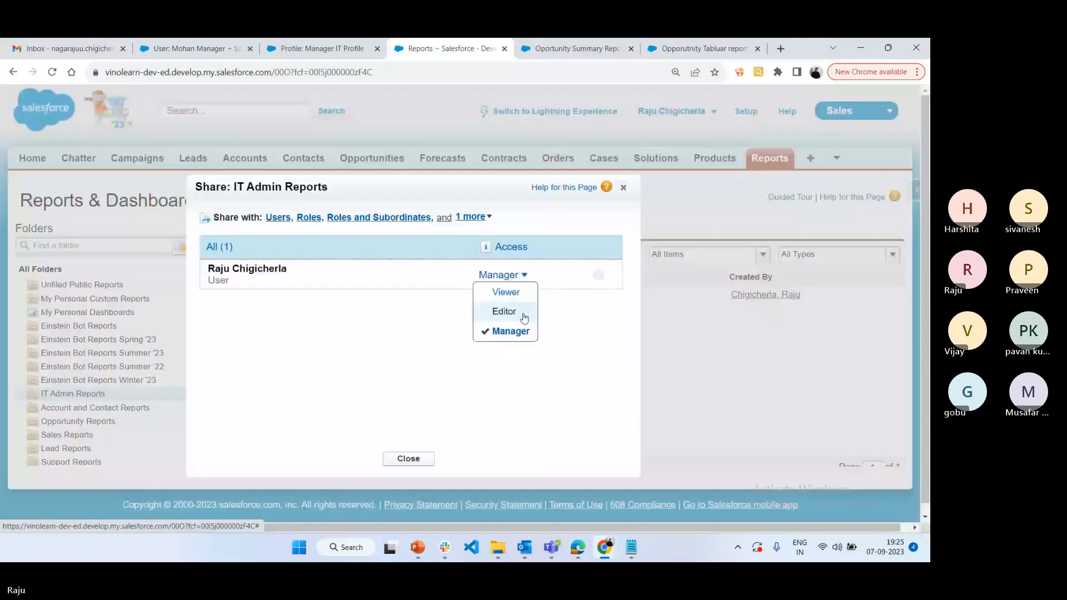
click(506, 291)
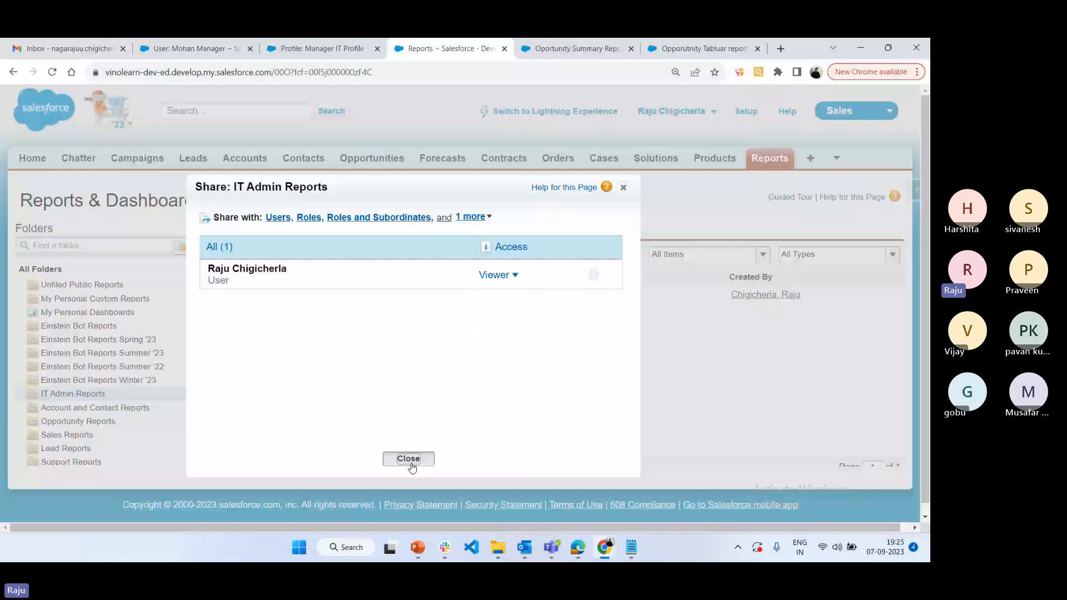
Switch to the manager's Edge session, open the Oportunity Summary Report for customization, dismiss the tour, and close the editor.
key(alt+Tab)
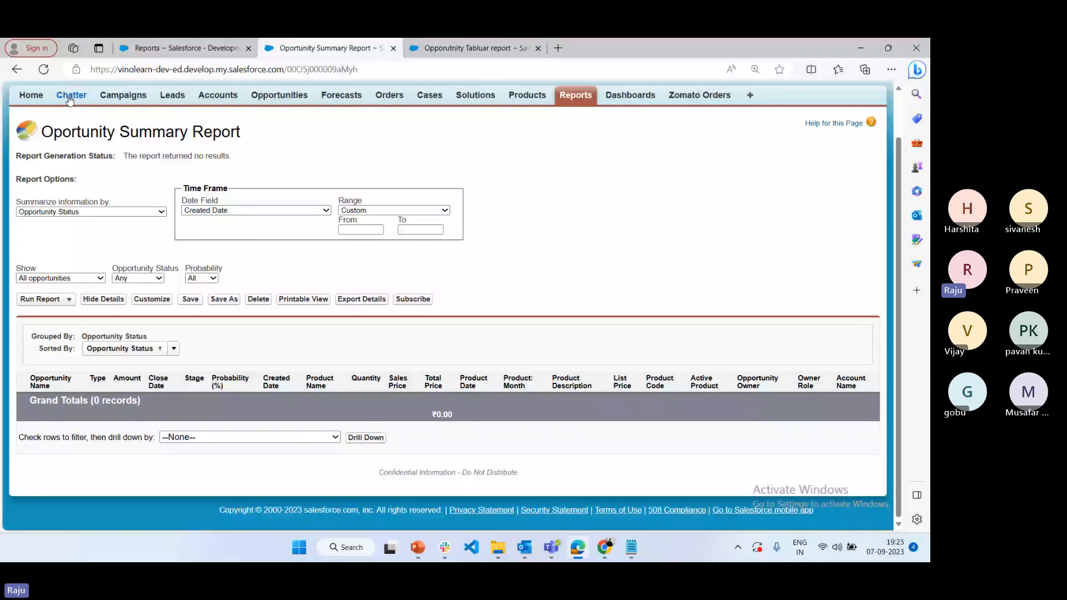
click(151, 299)
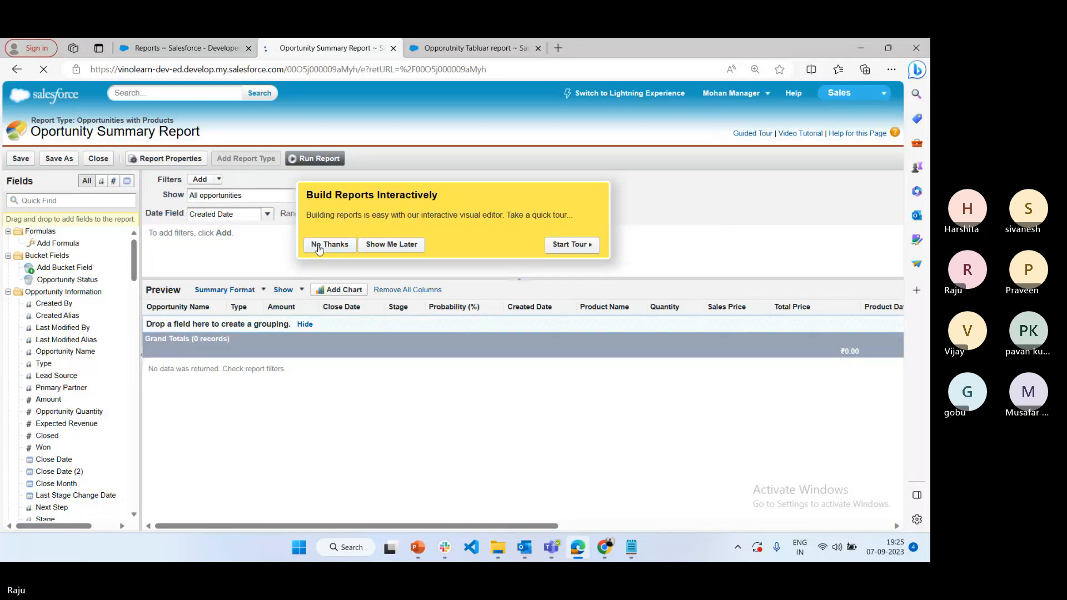
click(321, 245)
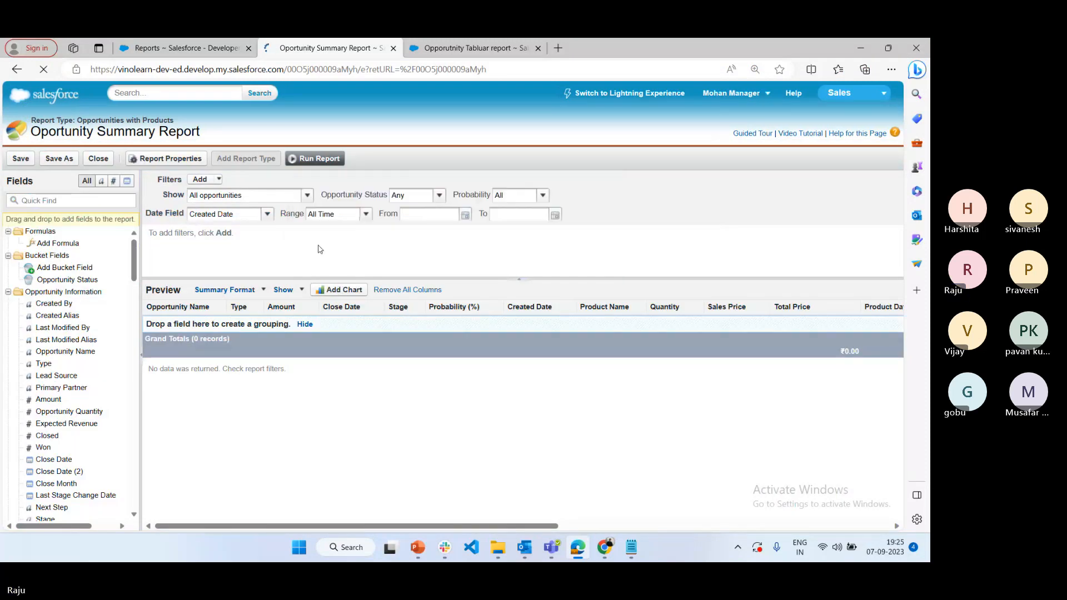
click(98, 160)
click(392, 334)
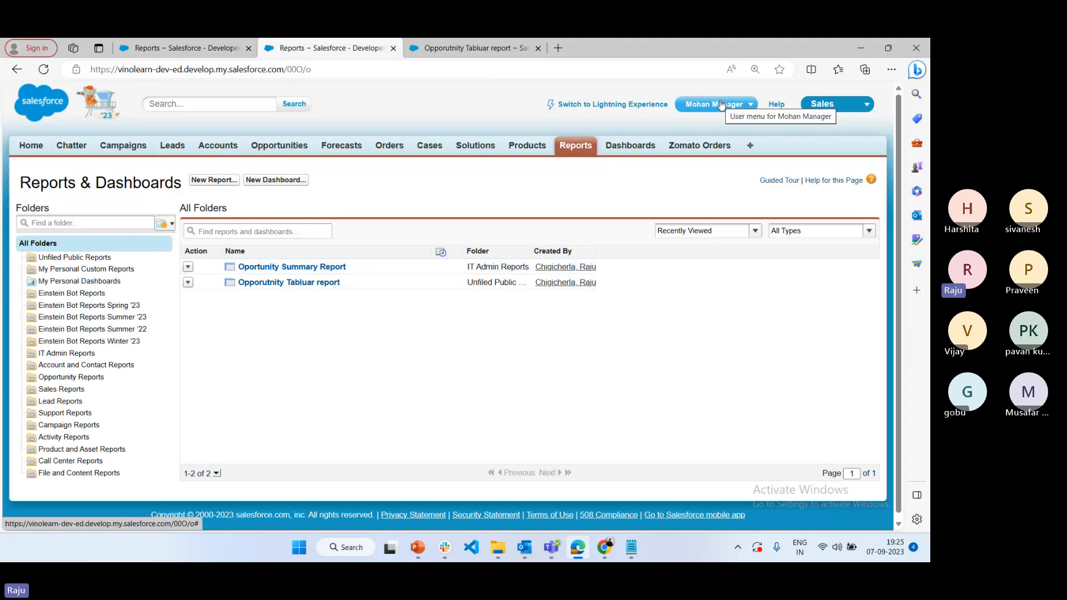
Return to Chrome and examine the remaining report-related permissions on the Manager IT Profile page.
click(605, 547)
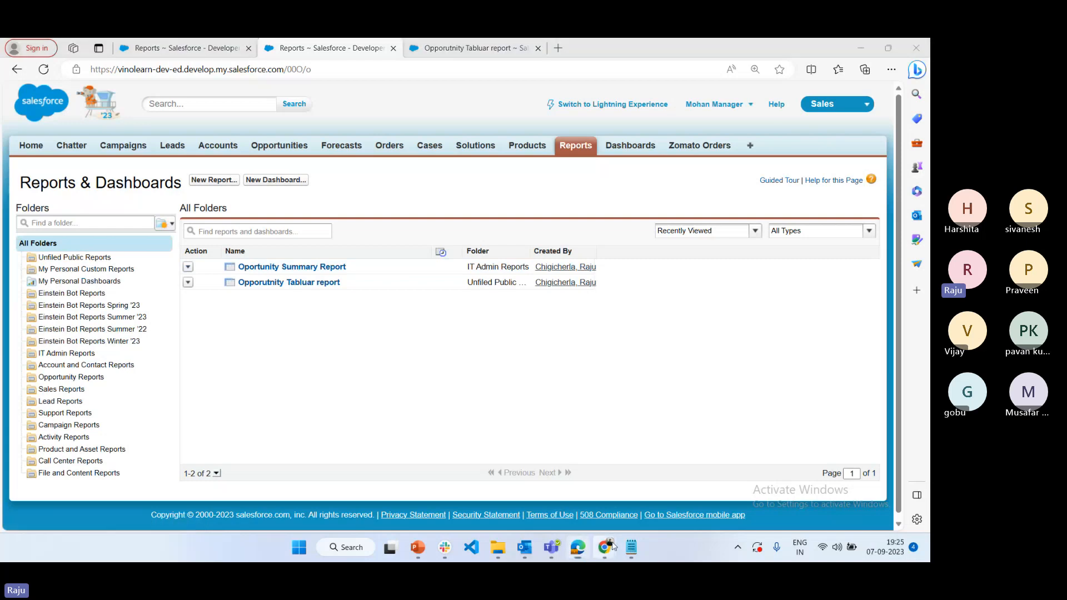
click(522, 491)
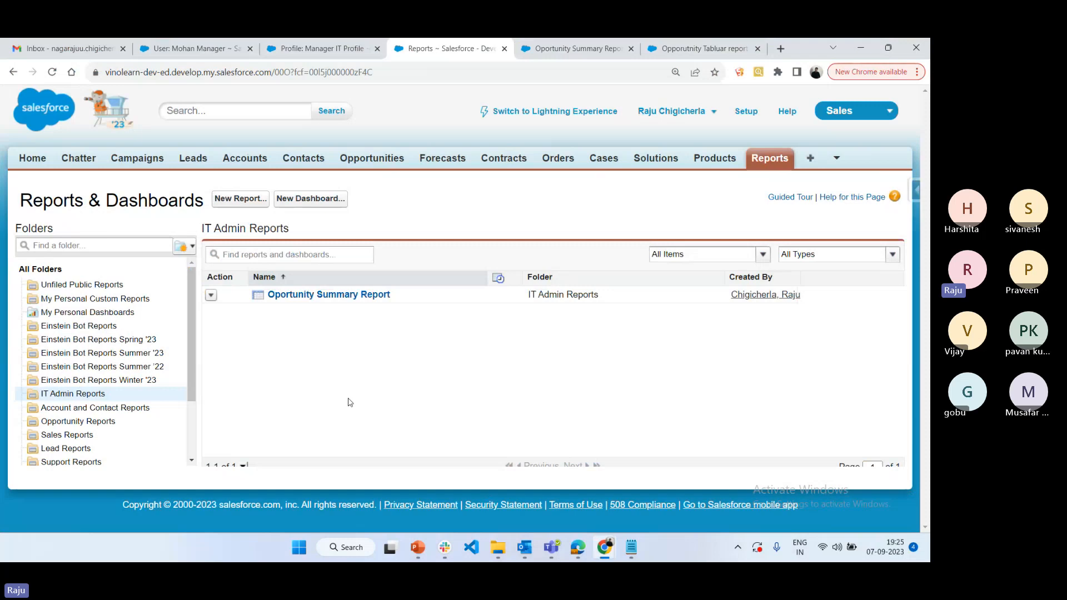
click(305, 53)
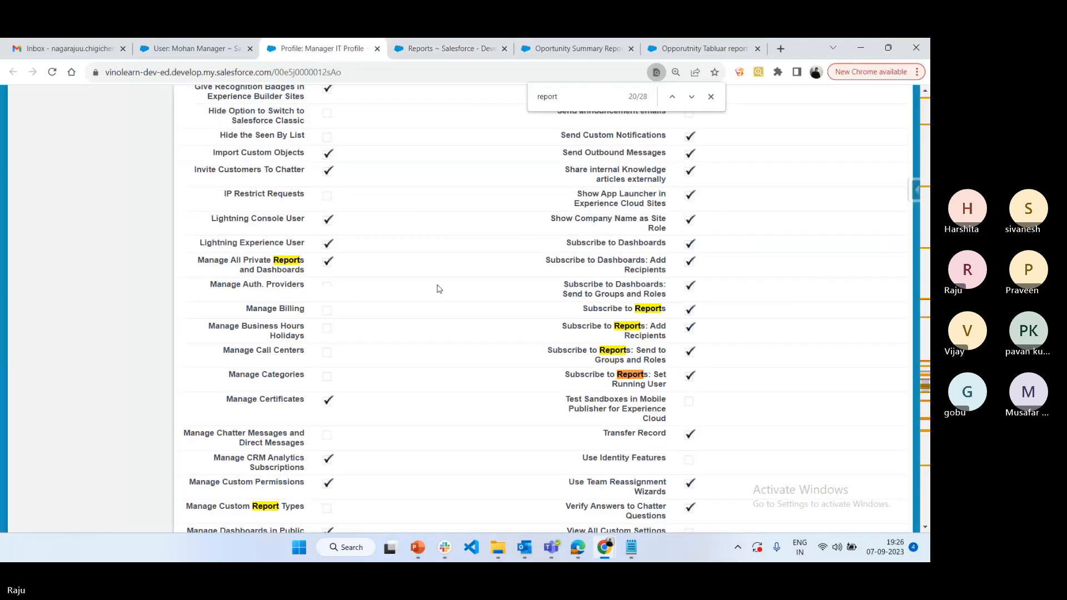
scroll(439, 289, down, 3)
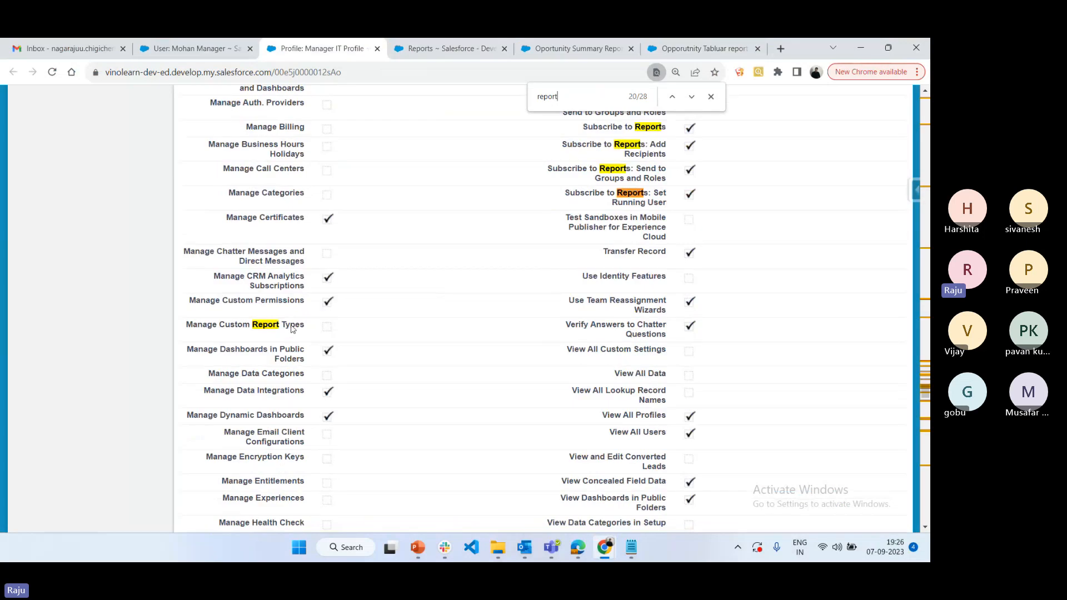
scroll(579, 353, down, 6)
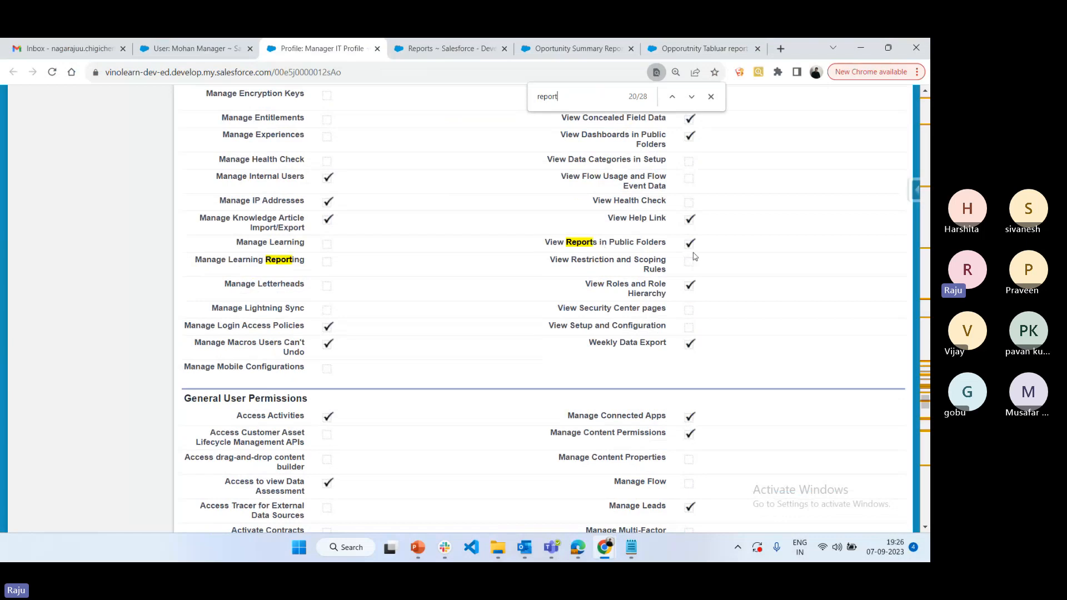
scroll(483, 291, down, 5)
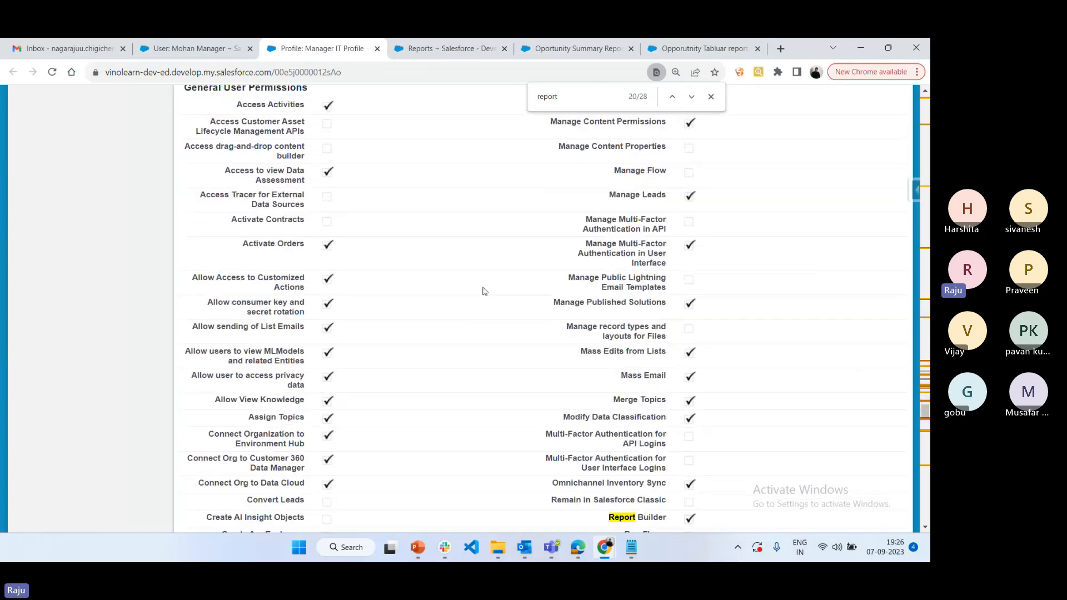
scroll(611, 333, down, 5)
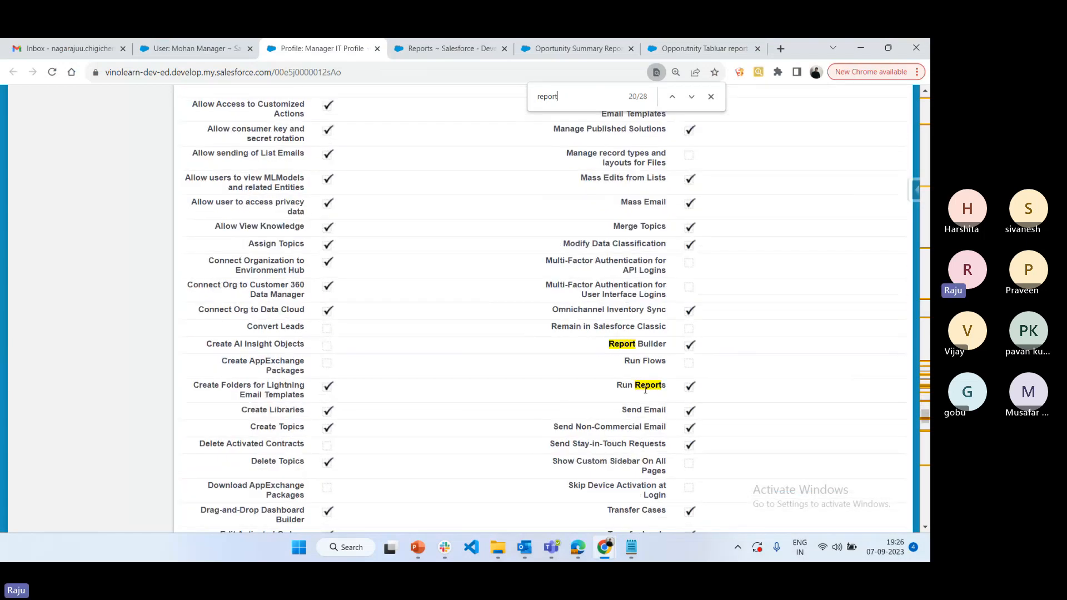
scroll(645, 389, down, 6)
scroll(645, 400, down, 1)
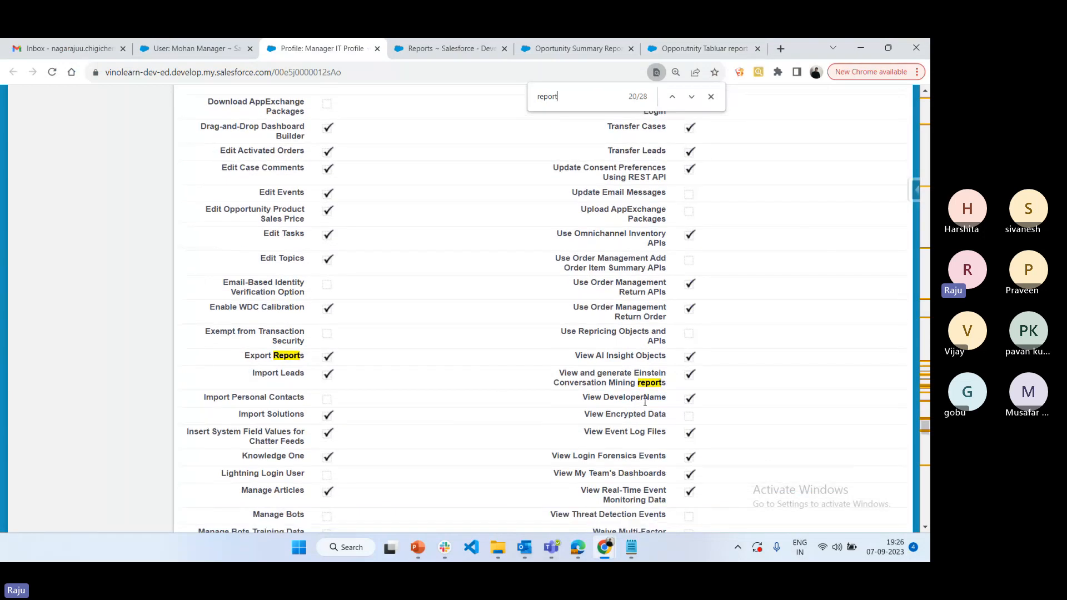
scroll(645, 401, down, 5)
scroll(599, 300, down, 10)
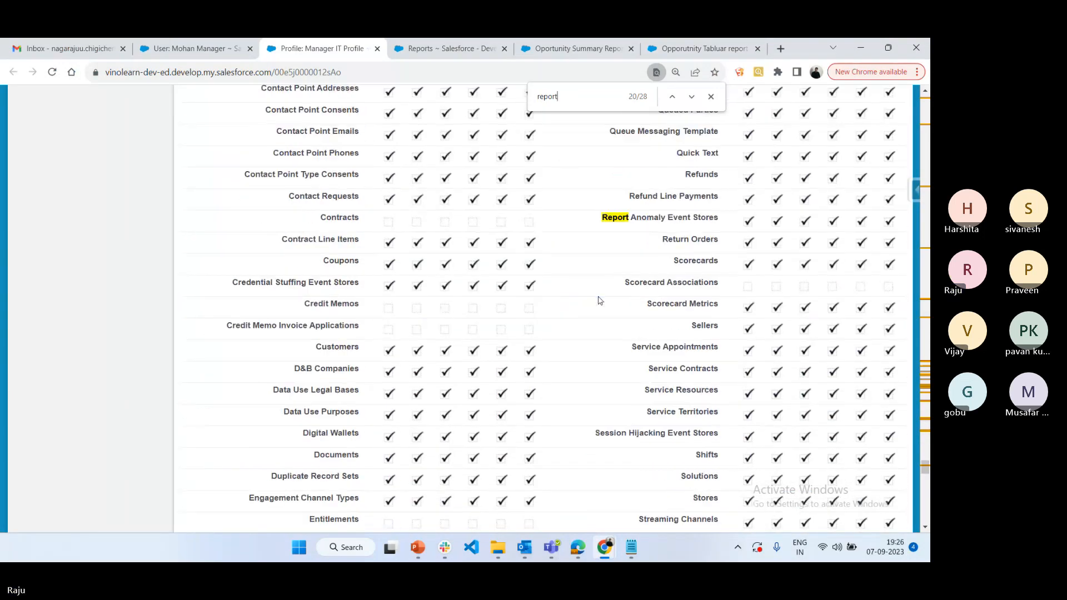
scroll(692, 345, down, 12)
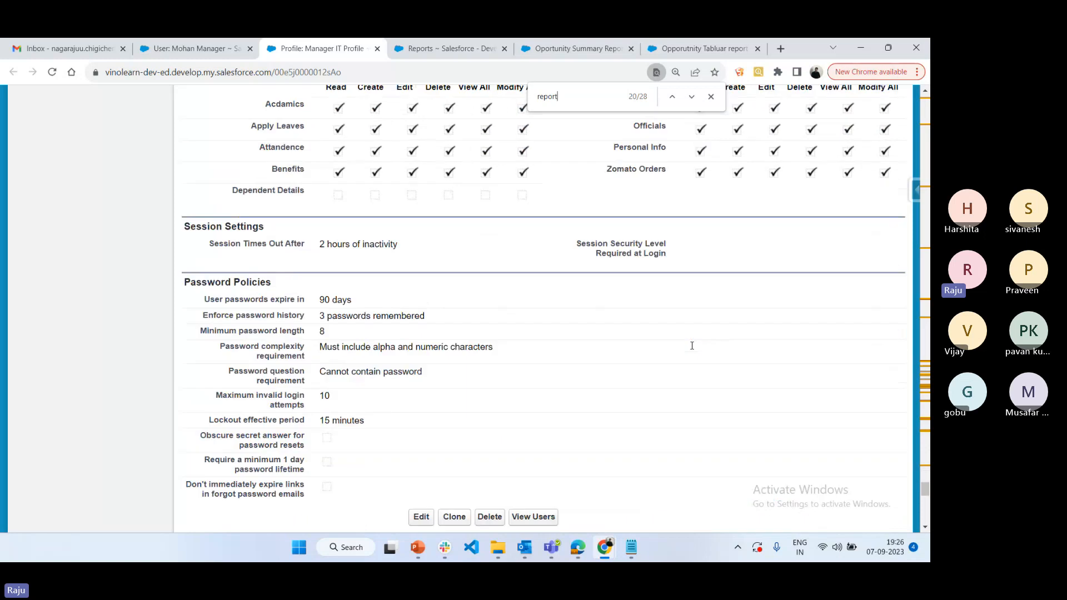
scroll(643, 331, up, 5)
scroll(544, 274, up, 10)
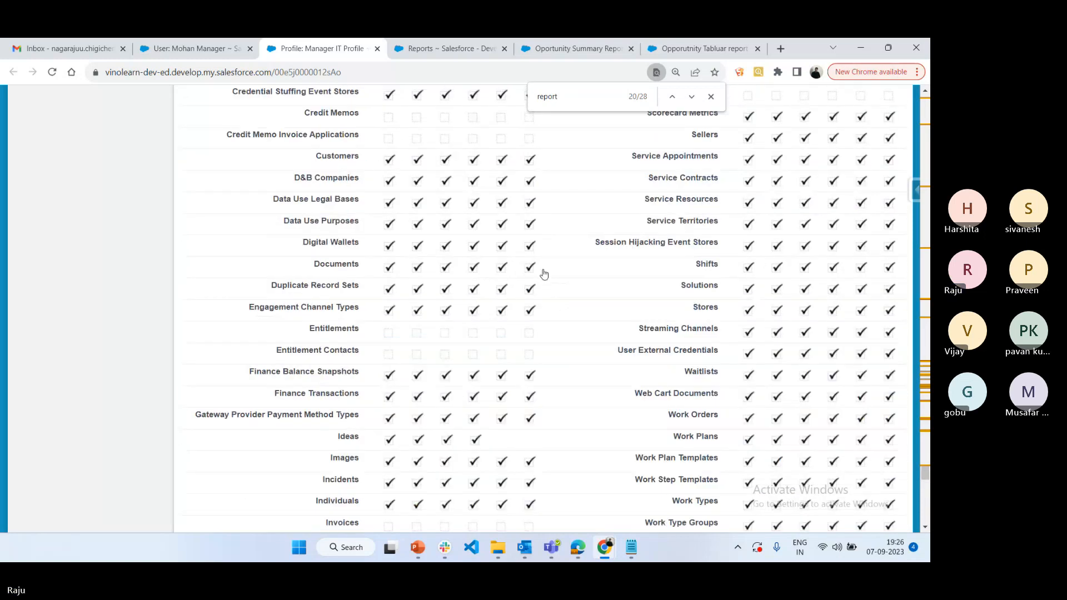
Open the manager's user record for editing and check which profiles are available under the Salesforce license.
click(186, 49)
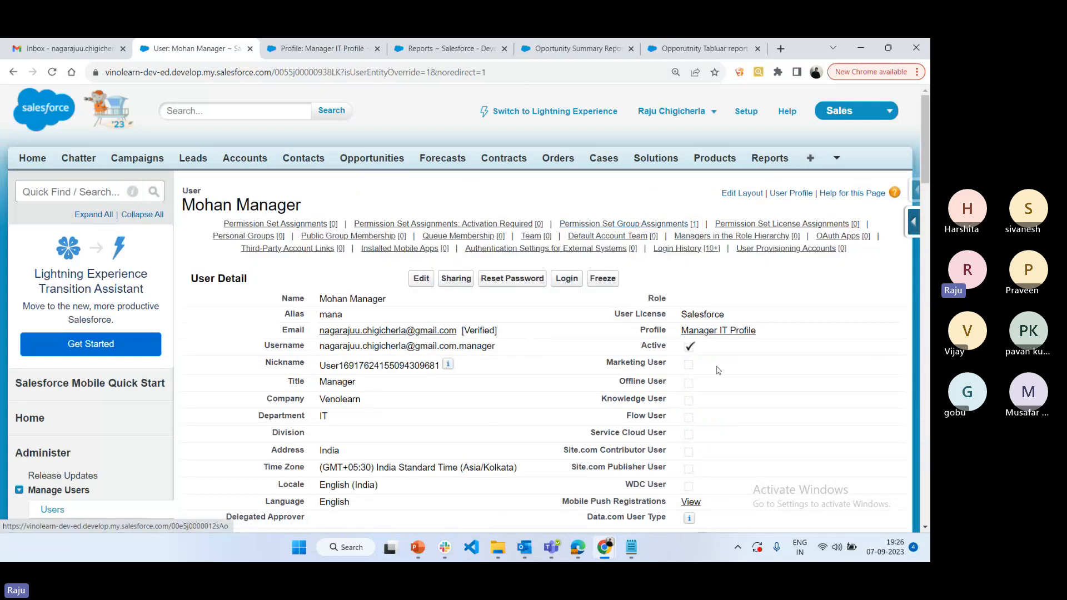
mouse_move(647, 228)
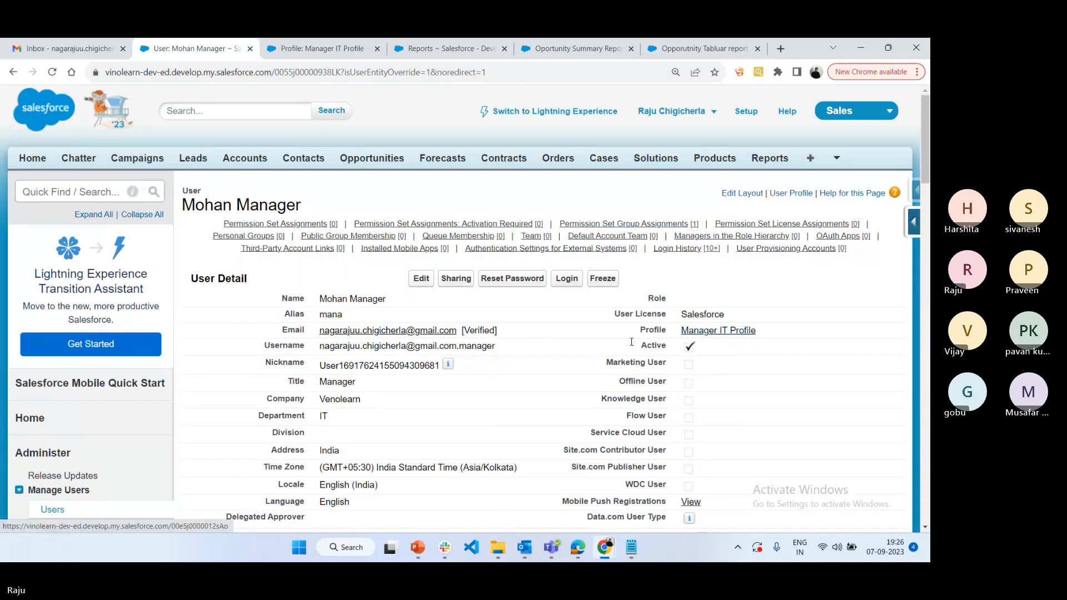
click(430, 283)
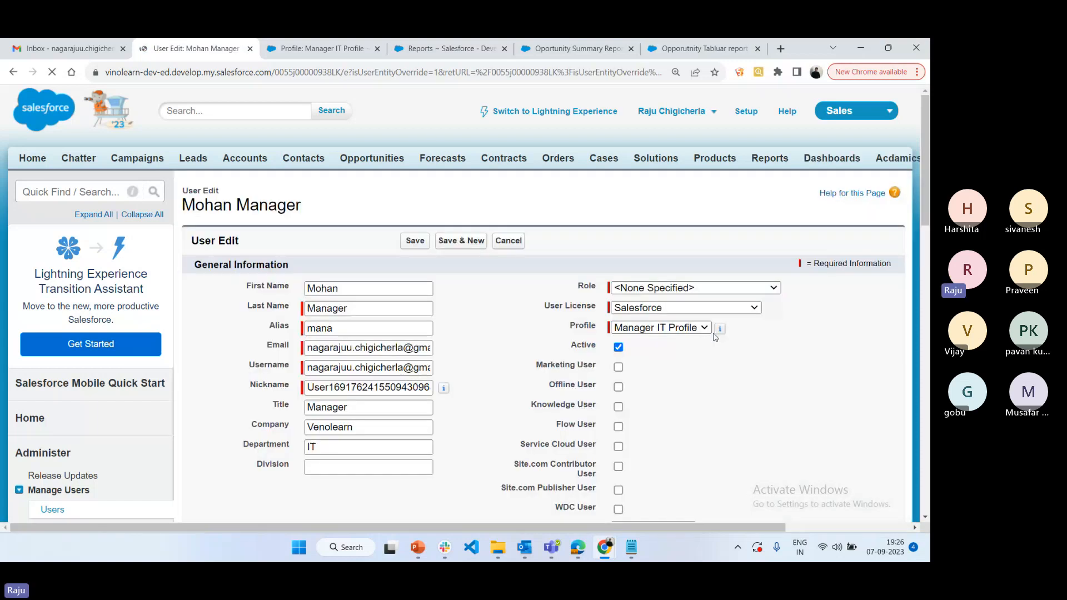
click(700, 328)
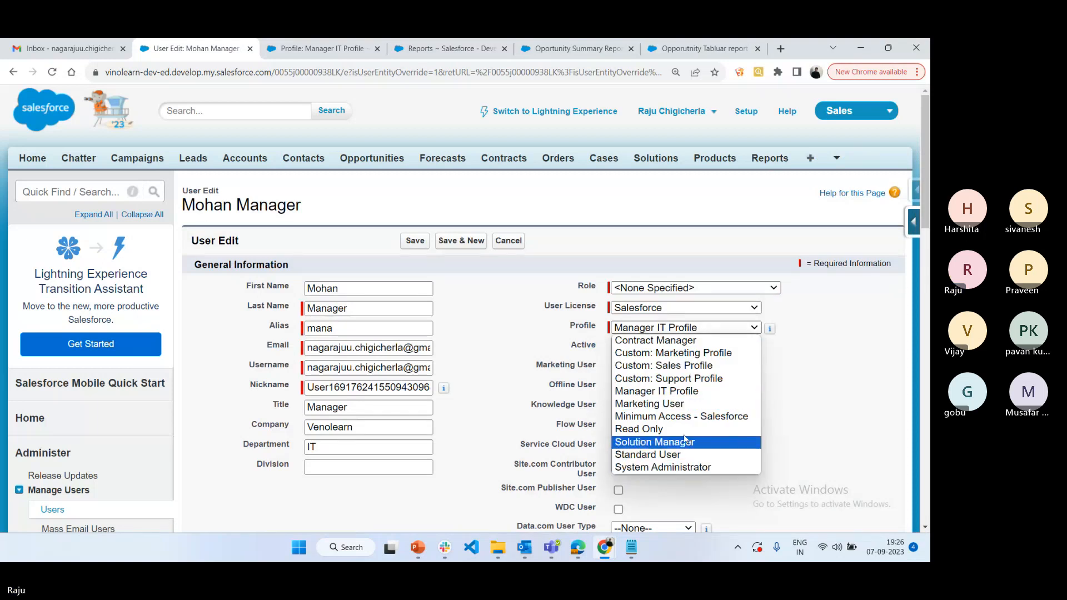
click(672, 307)
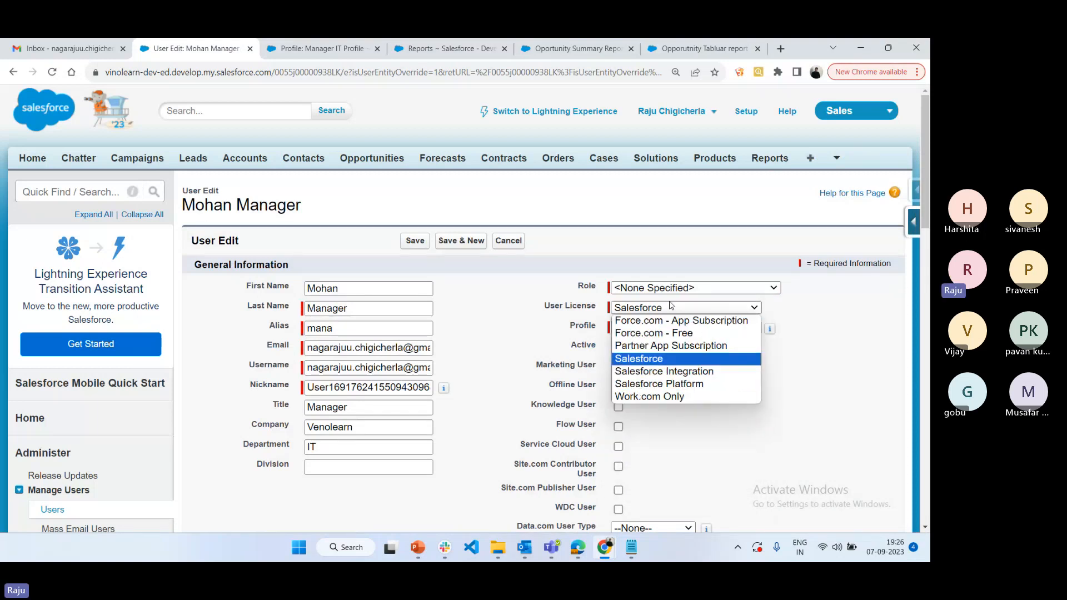
click(672, 383)
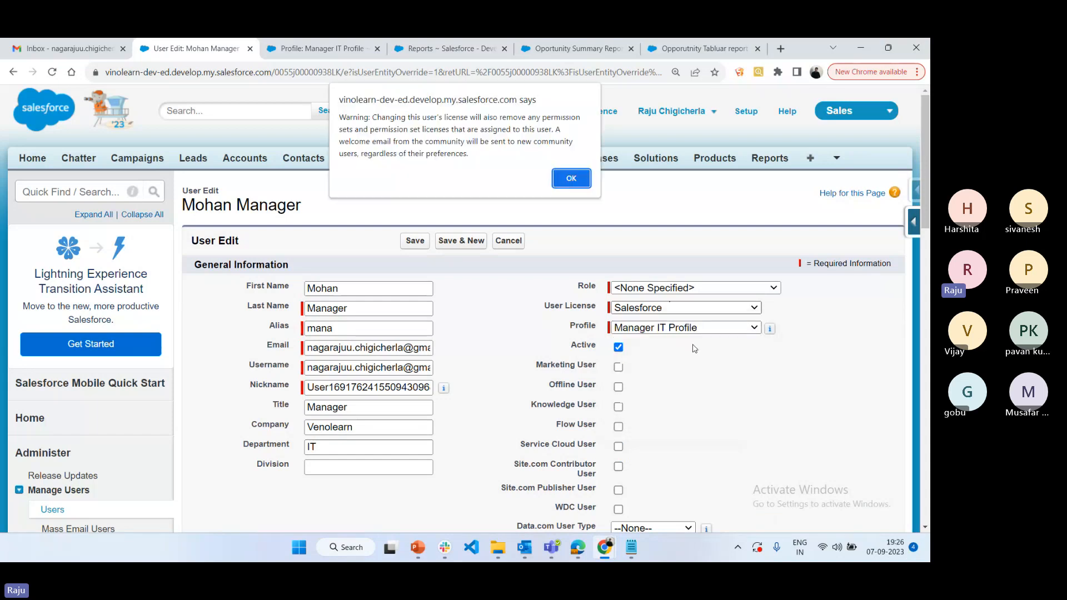
click(577, 181)
click(679, 309)
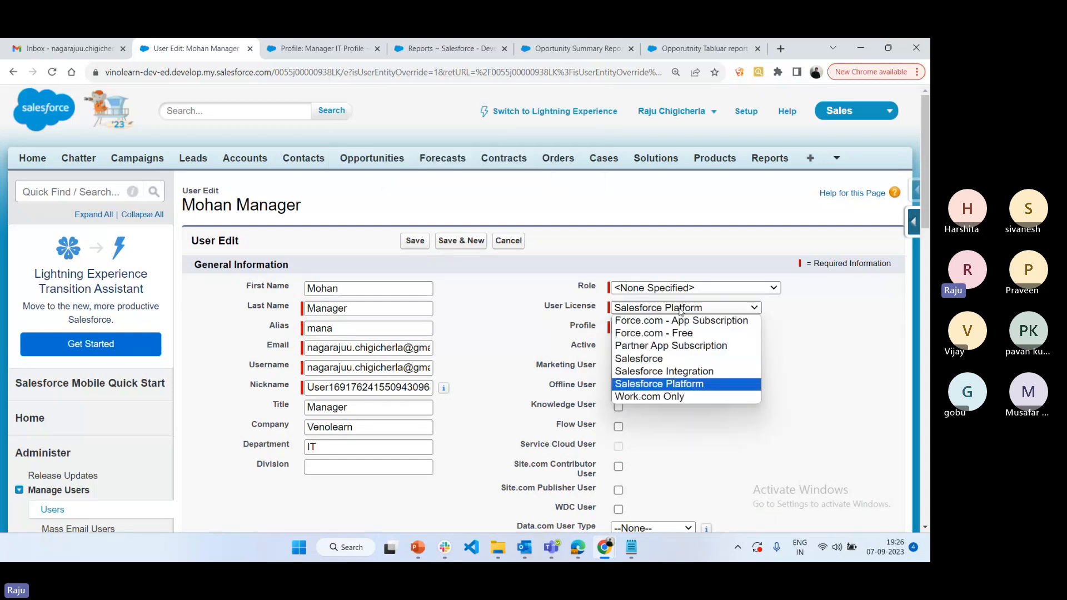
click(668, 360)
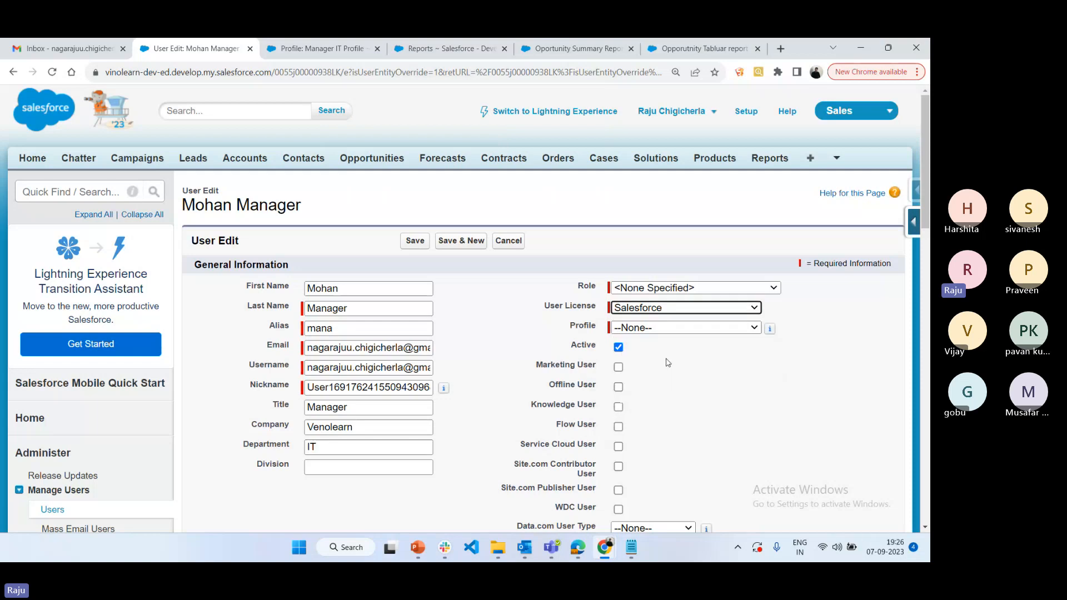
click(672, 328)
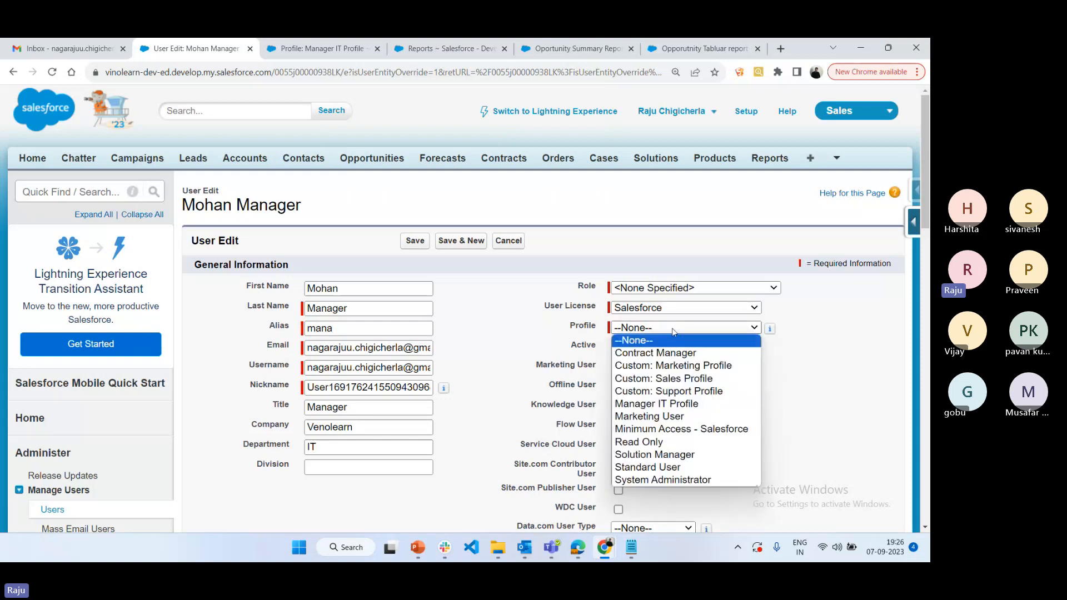
click(677, 446)
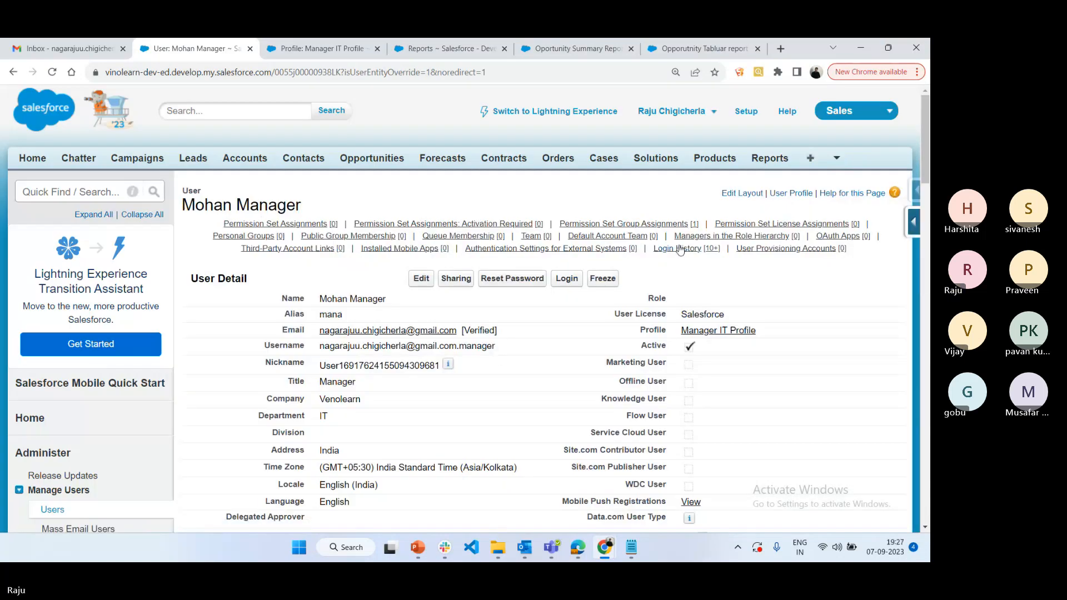
Remove the Sales Permissions permission set group from the manager's user record and save the assignments.
click(622, 223)
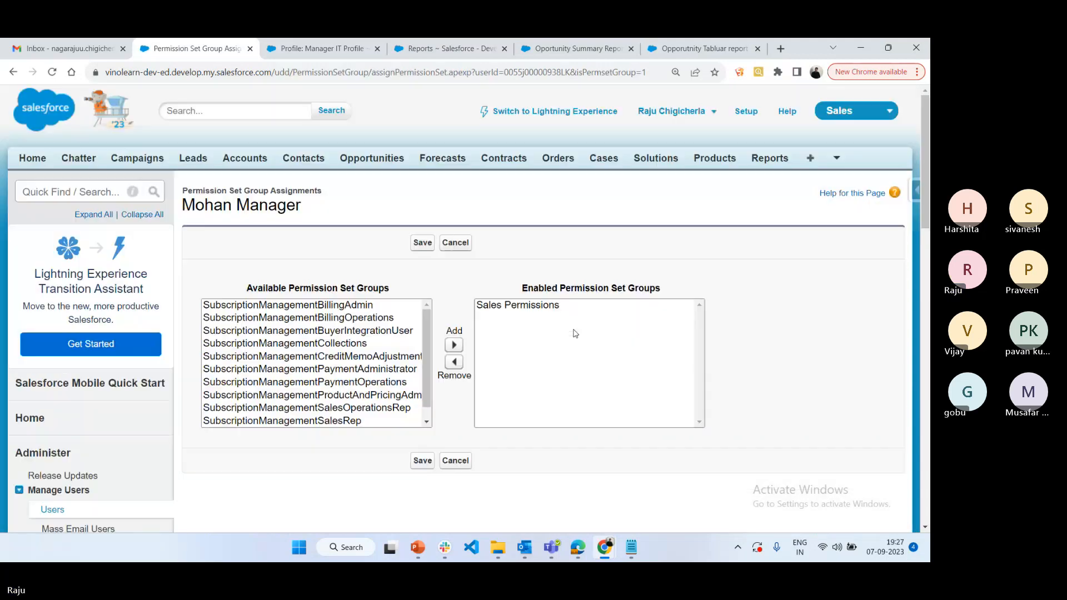
click(528, 310)
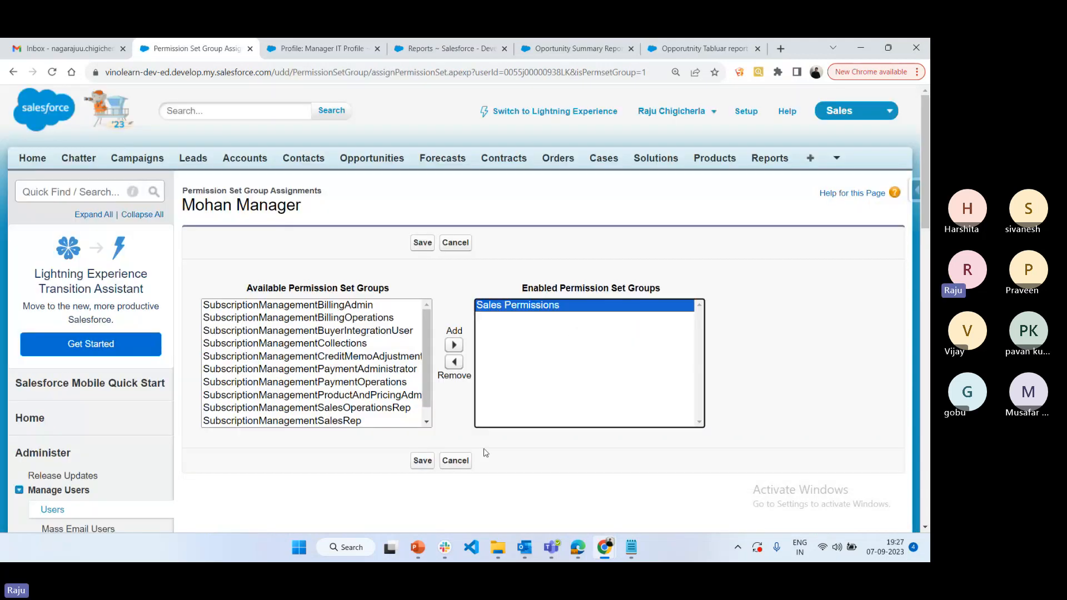
click(454, 362)
click(421, 243)
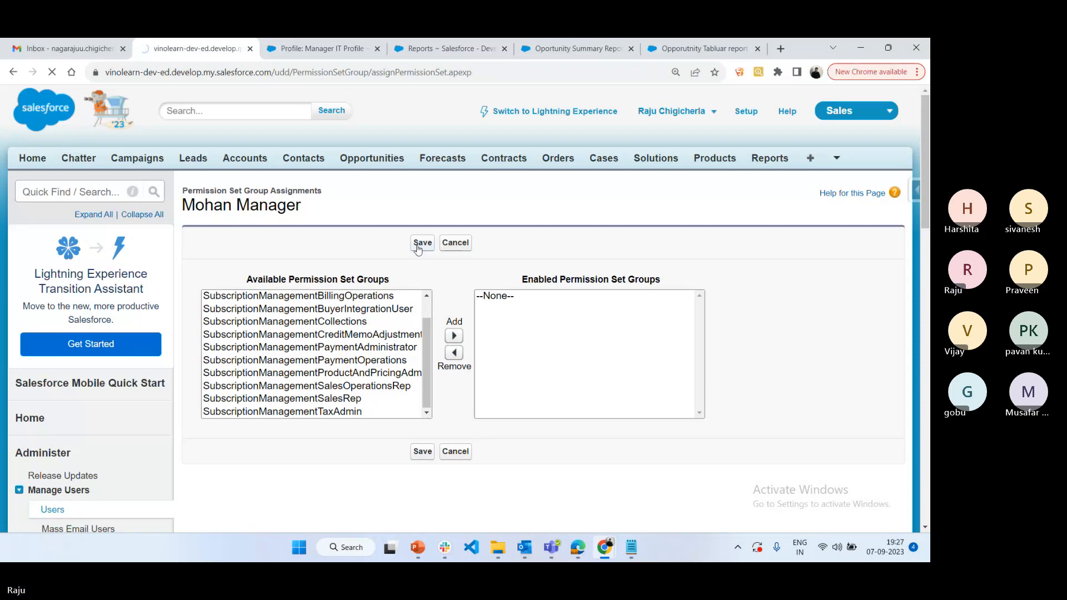
scroll(447, 361, down, 2)
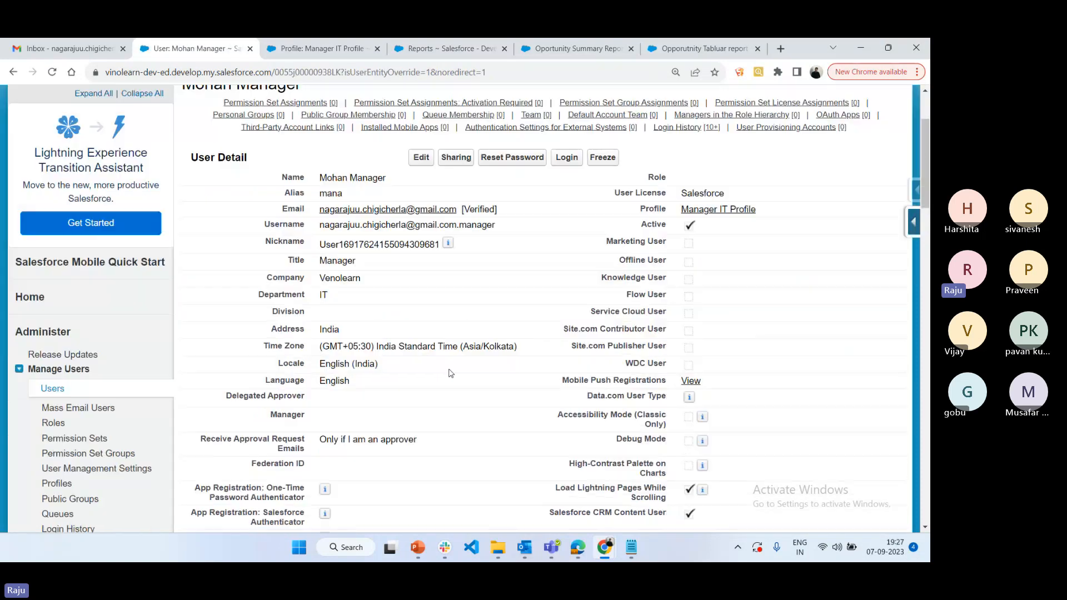
Switch to the manager's Edge session, reload Reports & Dashboards, and try to open the Oportunity Summary Report in the IT Admin Reports folder.
click(292, 50)
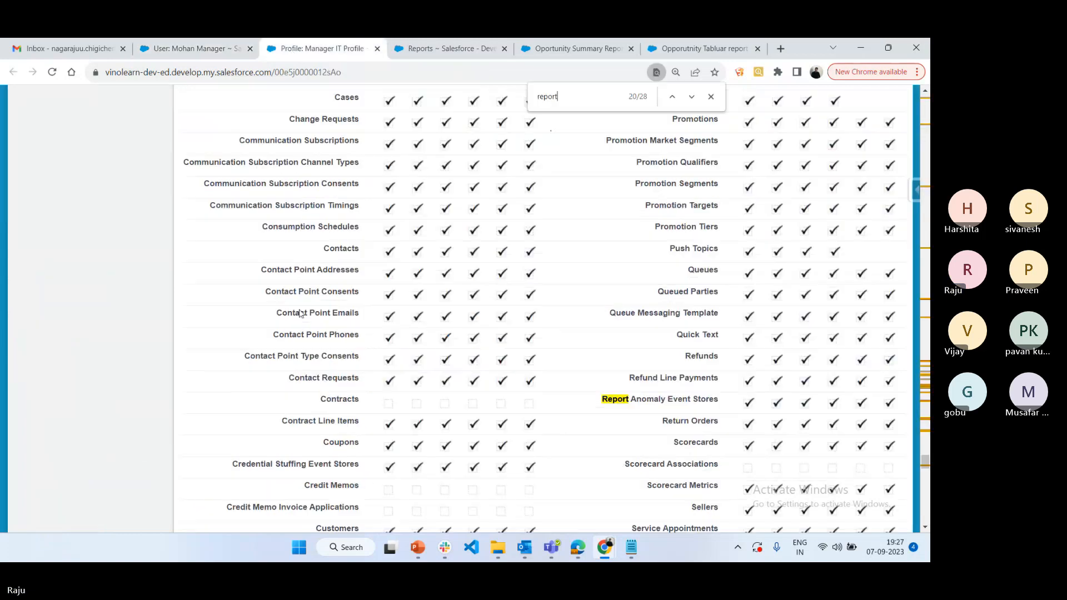
click(575, 556)
click(45, 73)
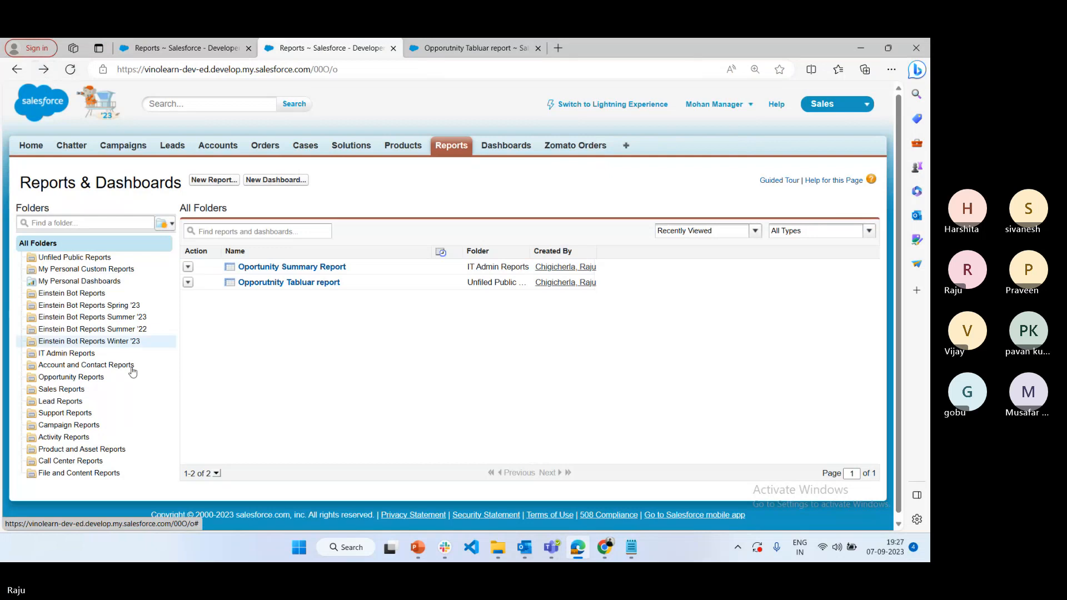
click(449, 145)
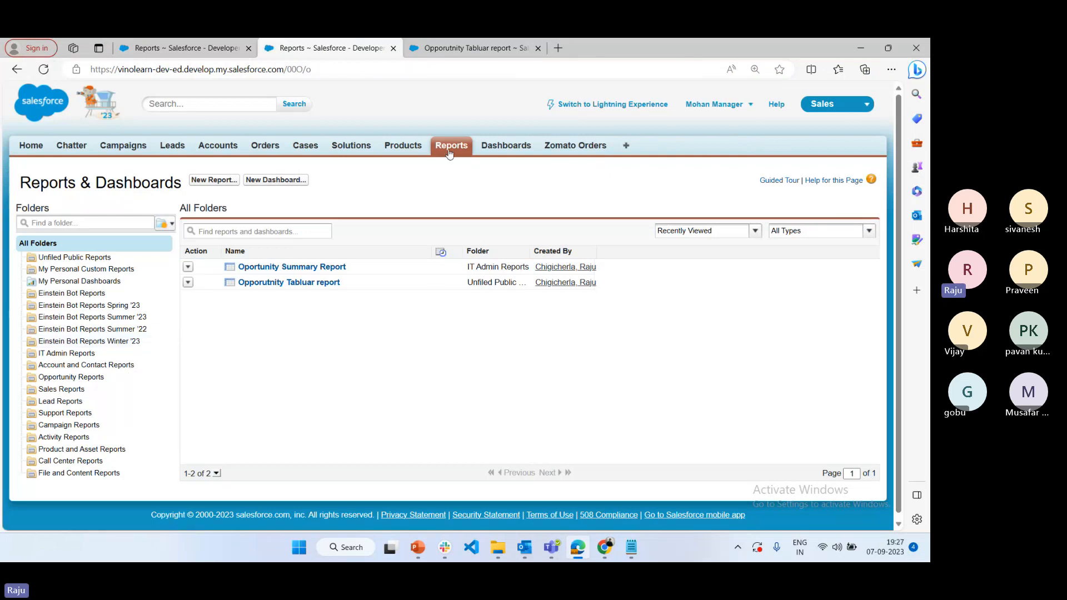
click(75, 356)
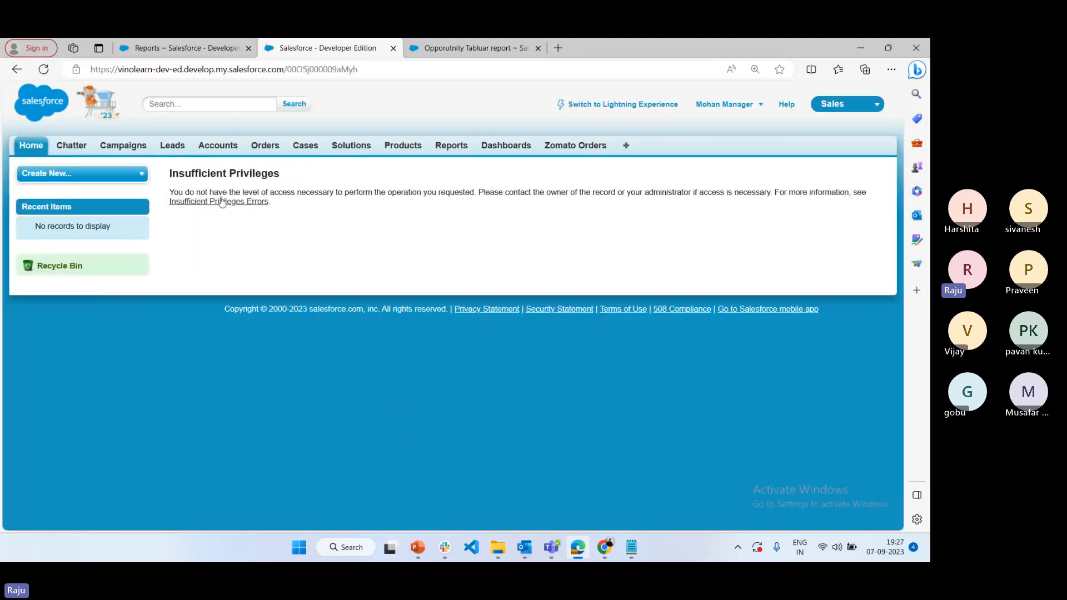
drag(287, 210, 146, 174)
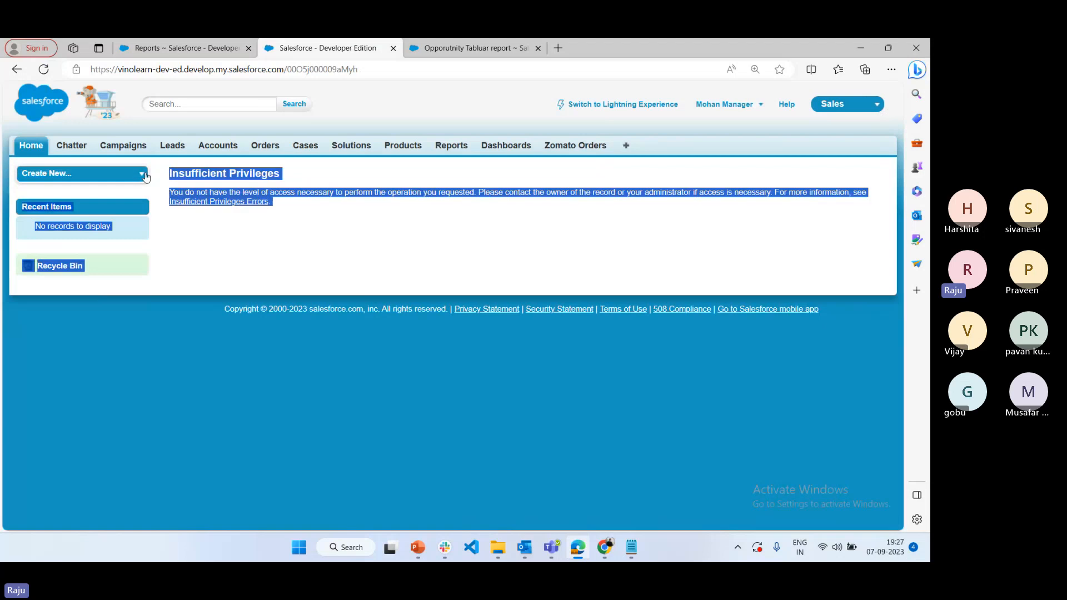
click(539, 255)
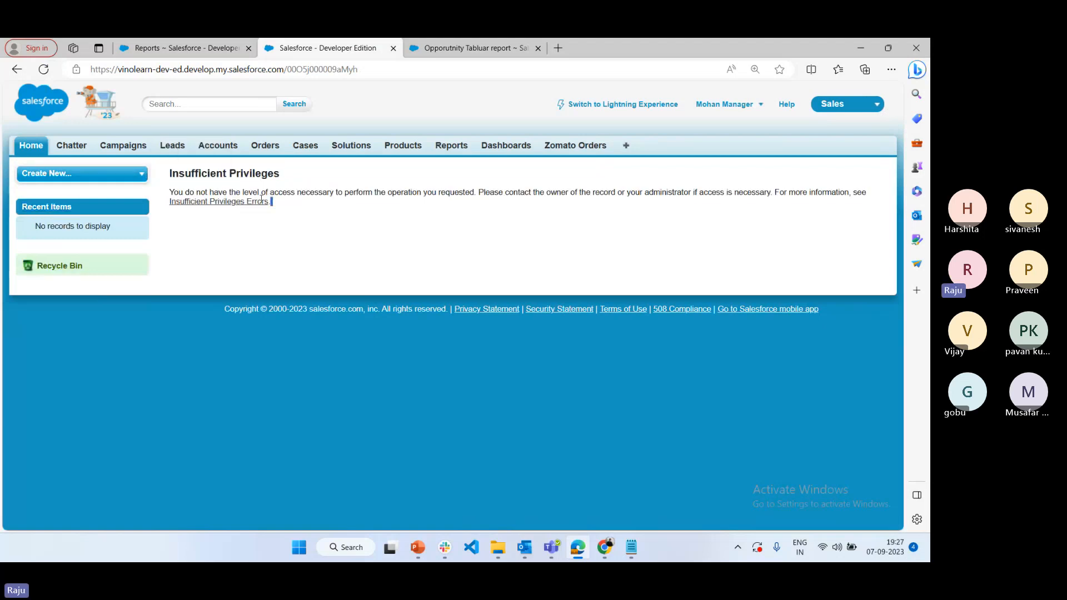
drag(271, 202, 169, 168)
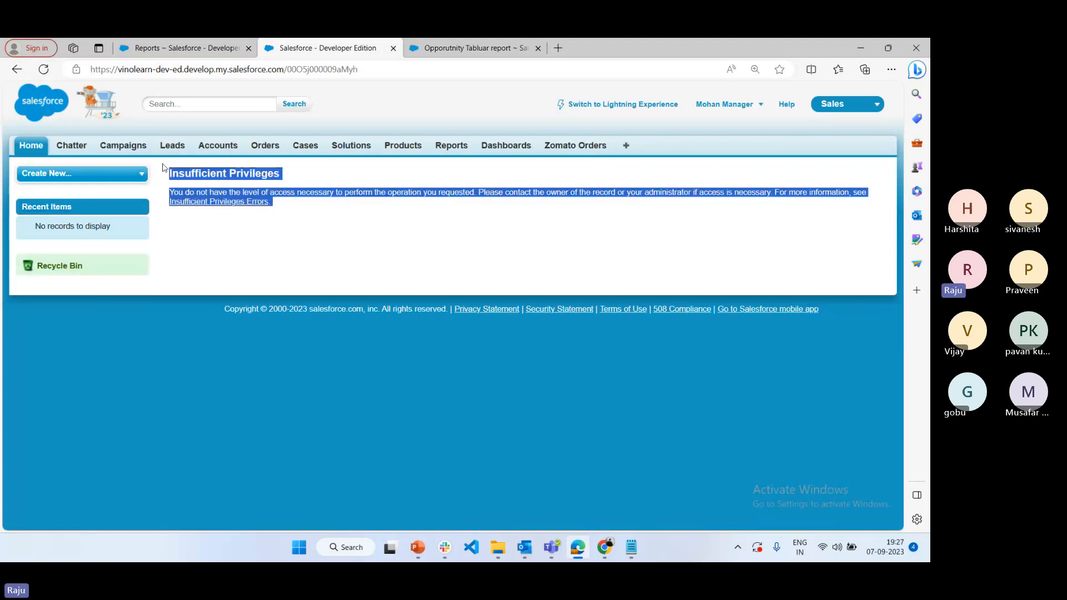
click(375, 234)
Try to open the Oportunity Summary Report from the recently viewed items and again through the IT Admin Reports folder.
click(454, 147)
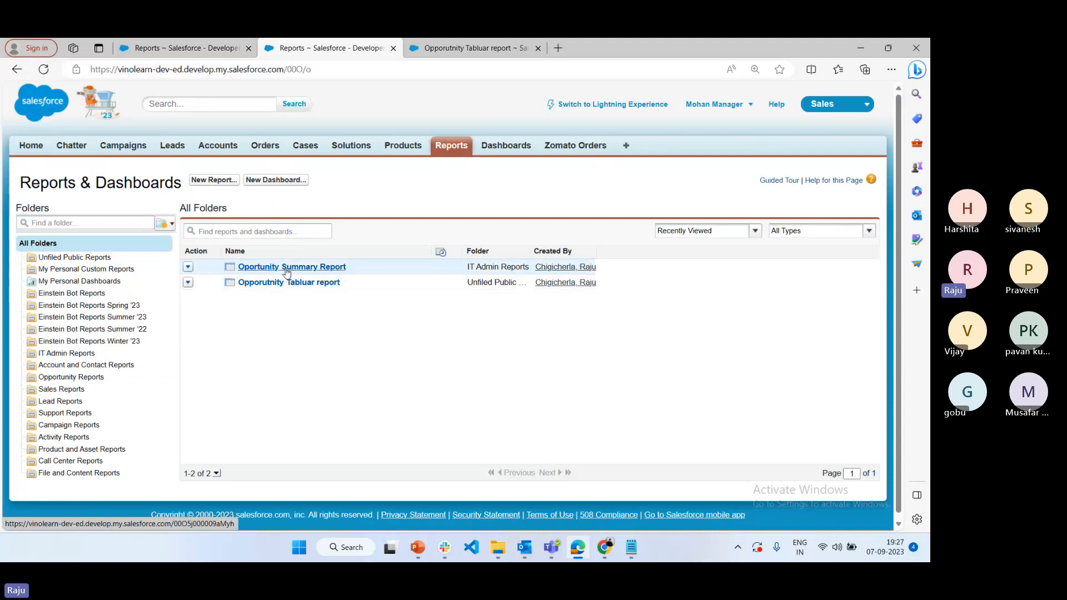
click(287, 270)
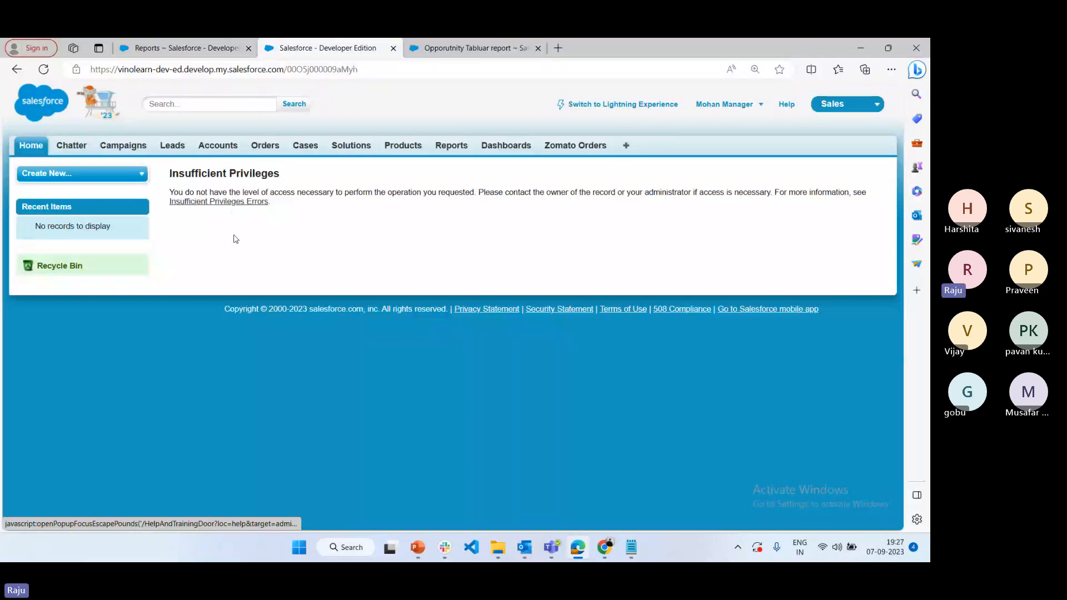
key(ctrl+a)
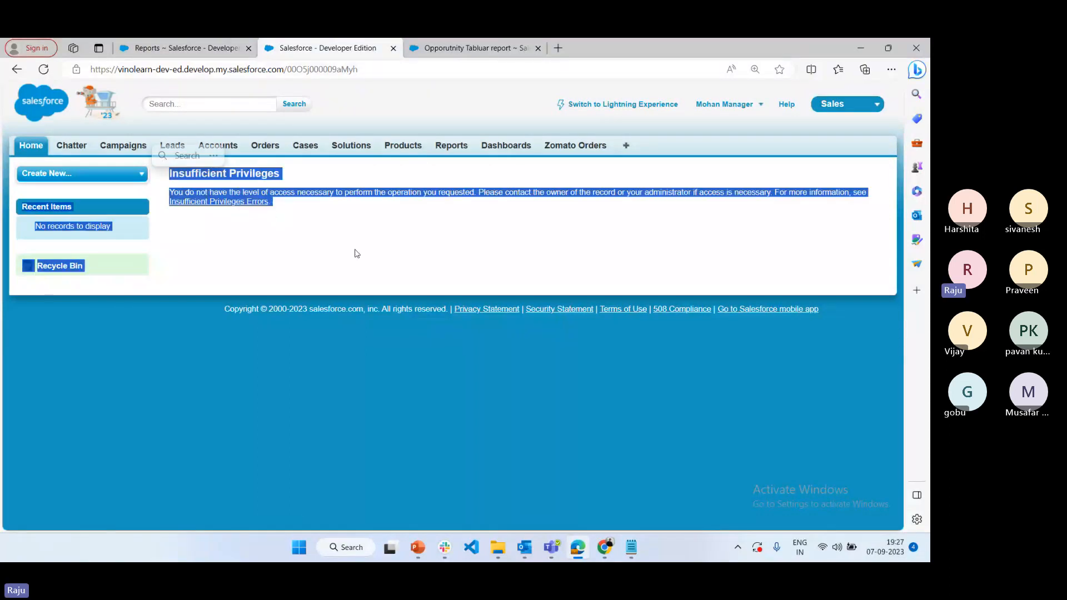
click(440, 147)
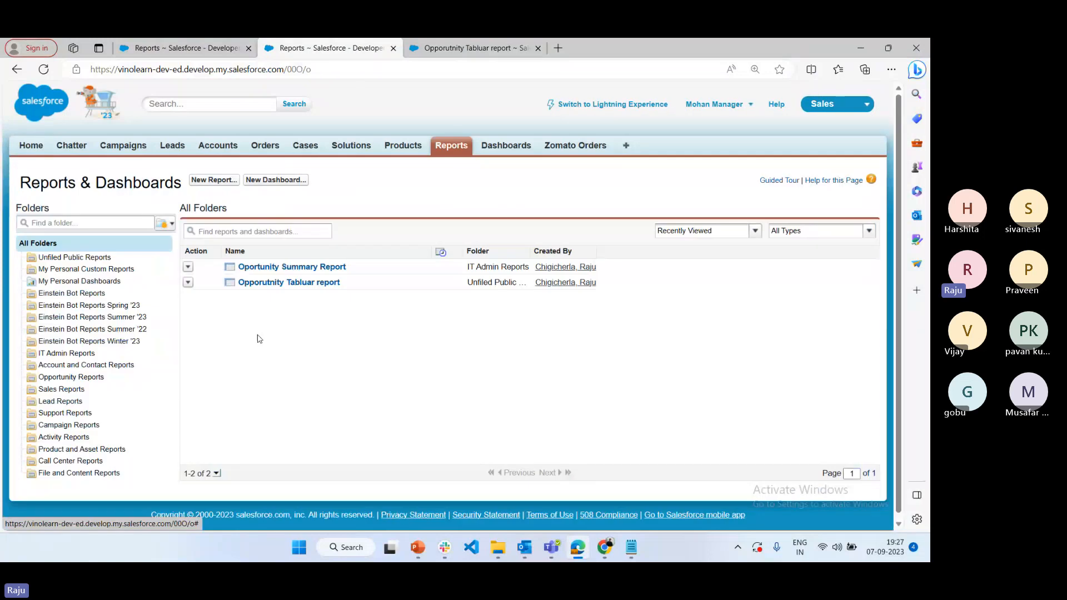
click(66, 354)
click(287, 268)
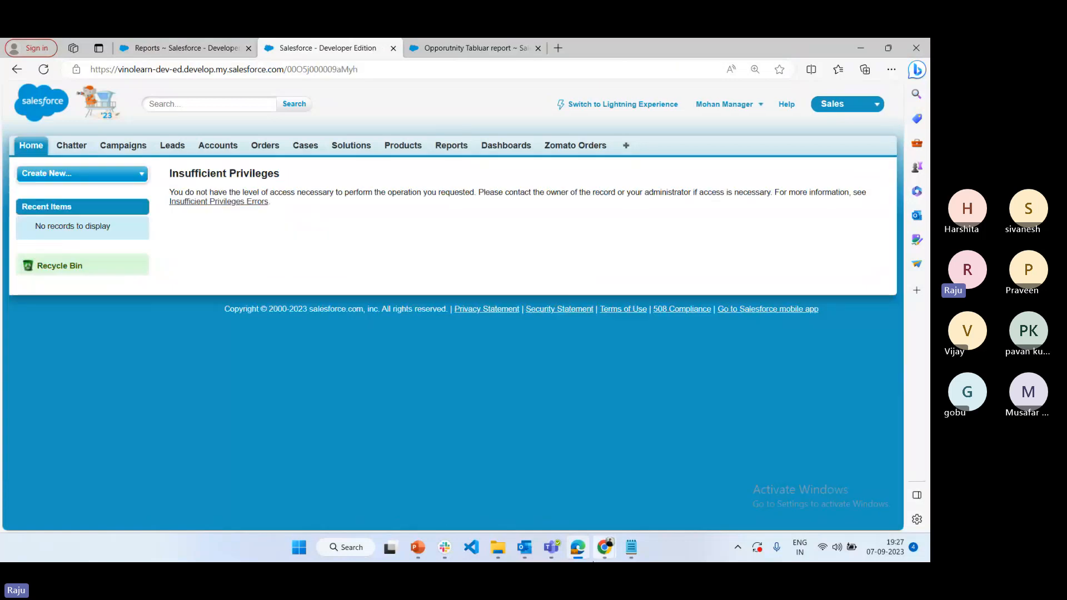
Return to the administrator's Chrome session and open the sharing settings of the IT Admin Reports folder.
click(604, 548)
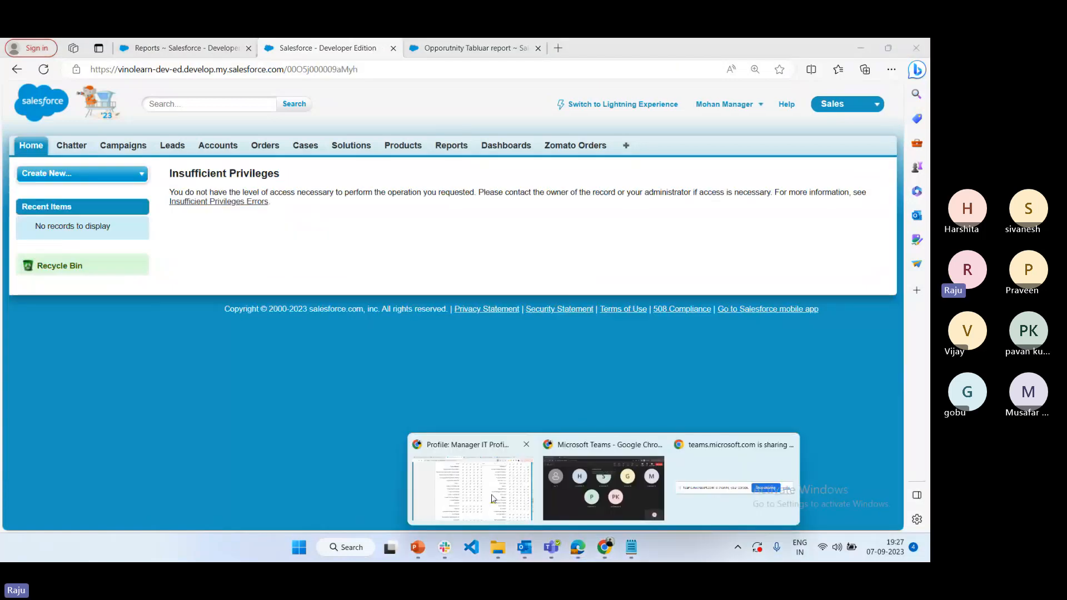
click(492, 499)
click(537, 43)
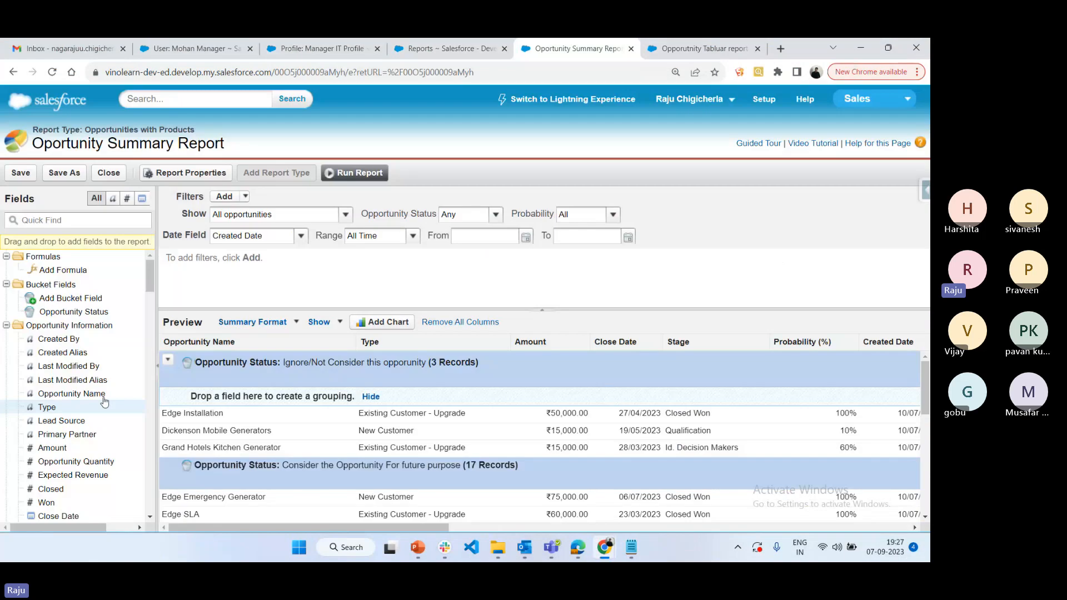
click(445, 48)
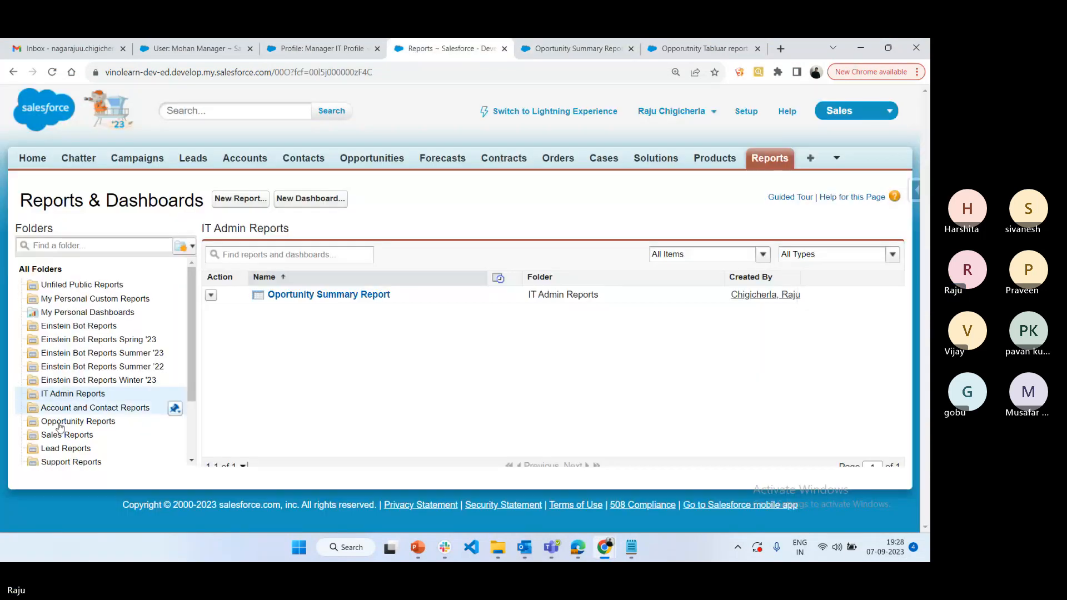
click(175, 394)
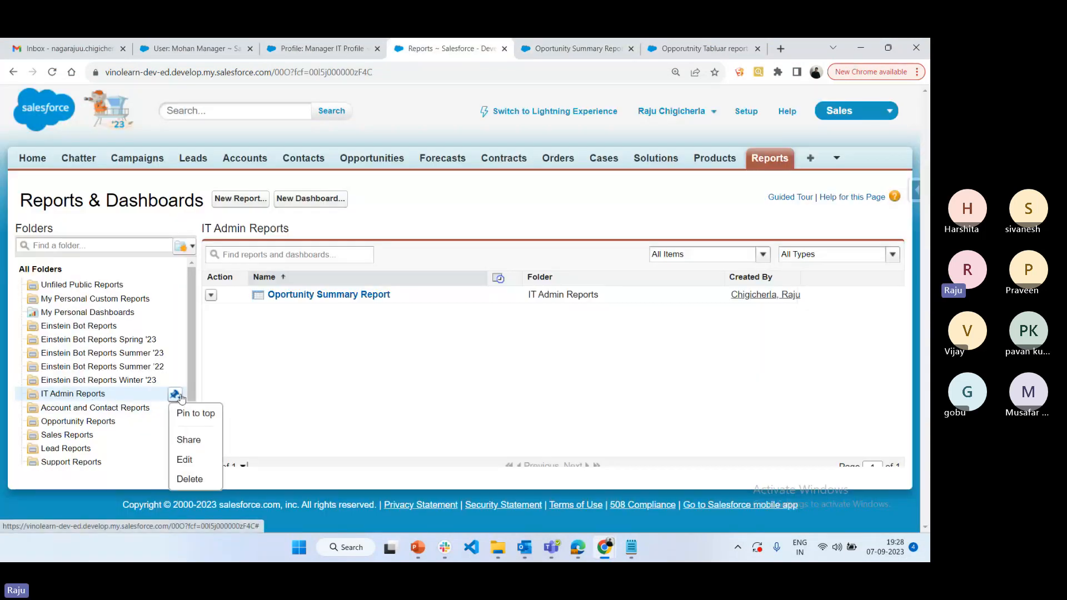
click(184, 439)
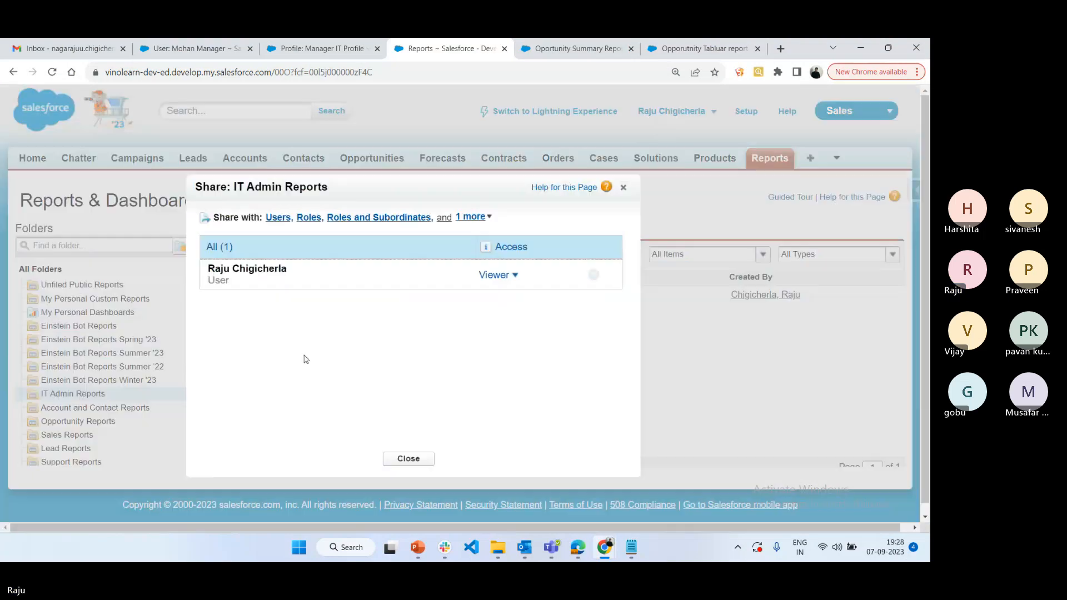
Check the additional sharing targets, and share the IT Admin Reports folder with the manager user as Editor.
click(471, 220)
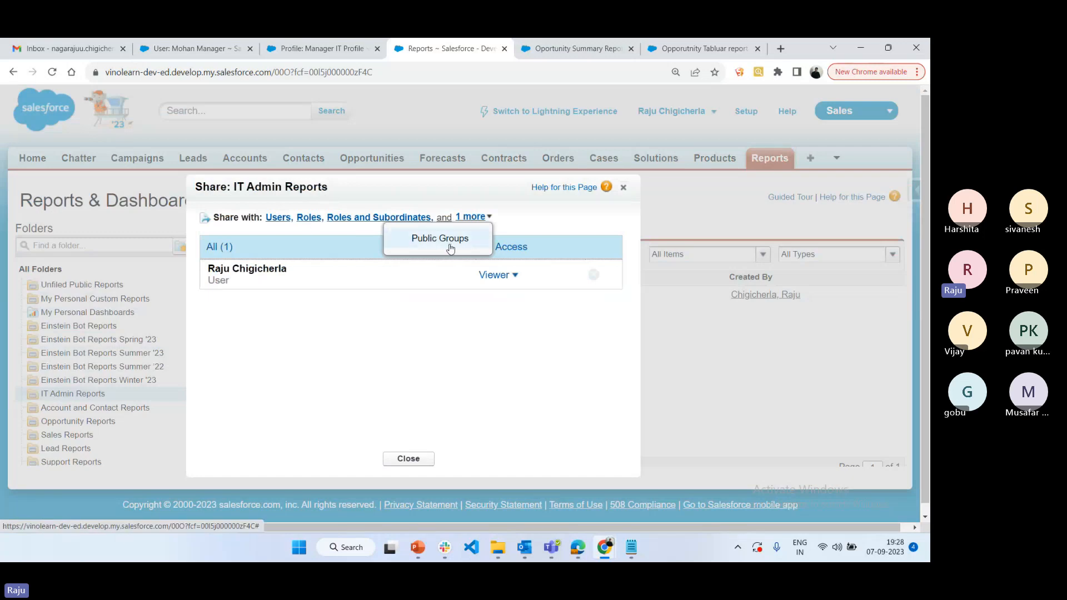
click(414, 358)
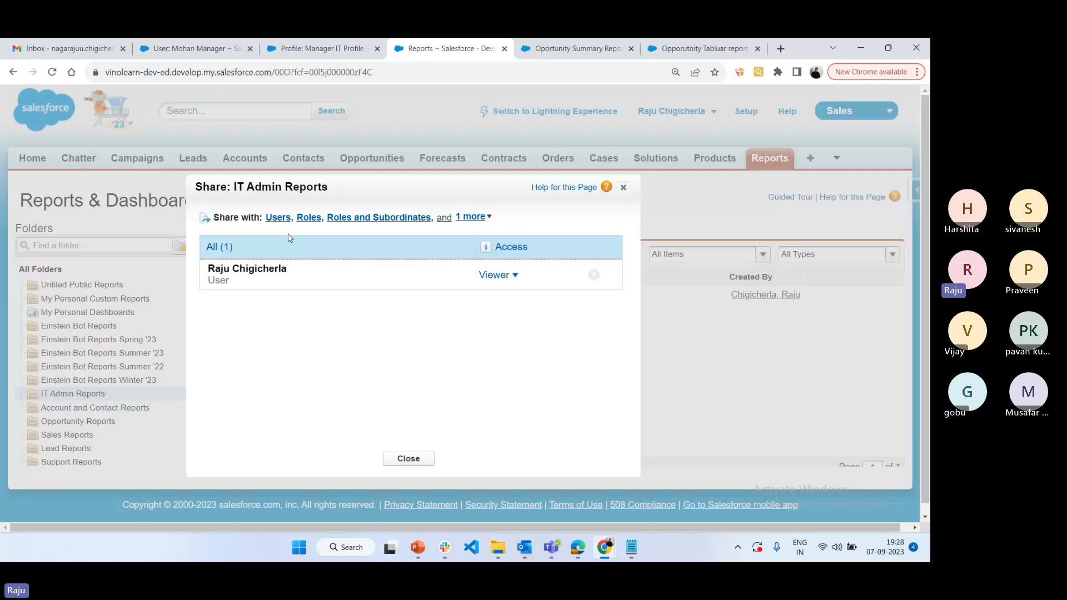
click(277, 216)
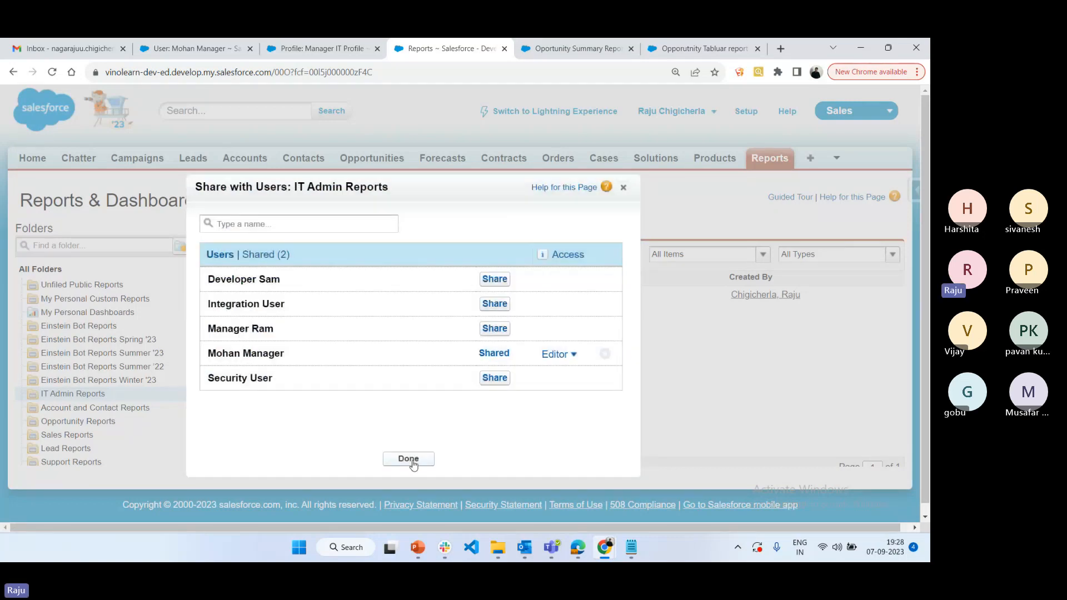
click(409, 459)
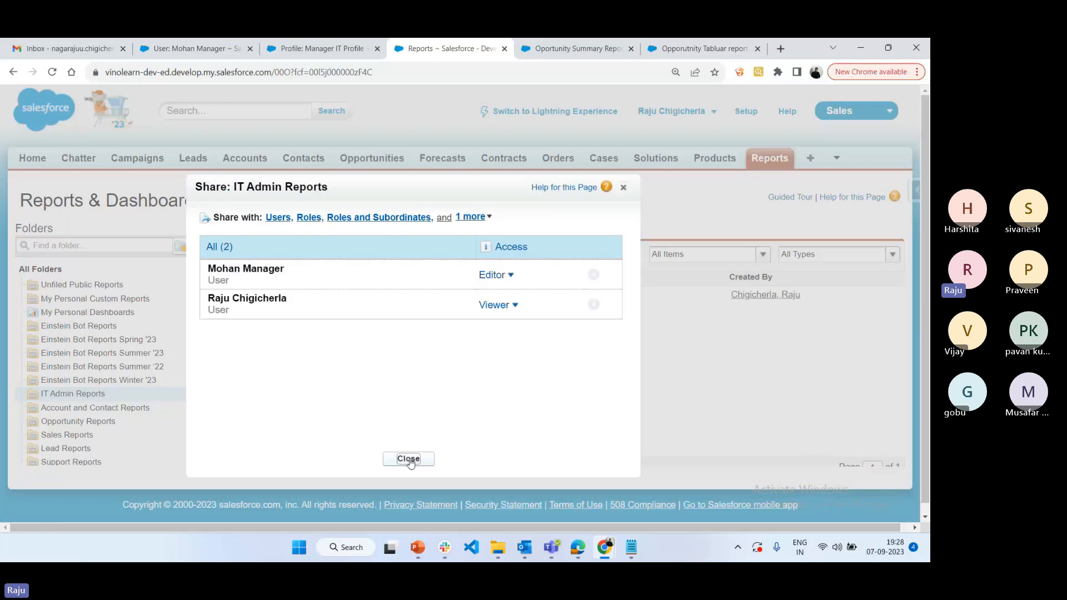
Close the IT Admin Reports sharing settings, switch to the manager's Edge session, and examine the access message on the blocked report page.
click(408, 459)
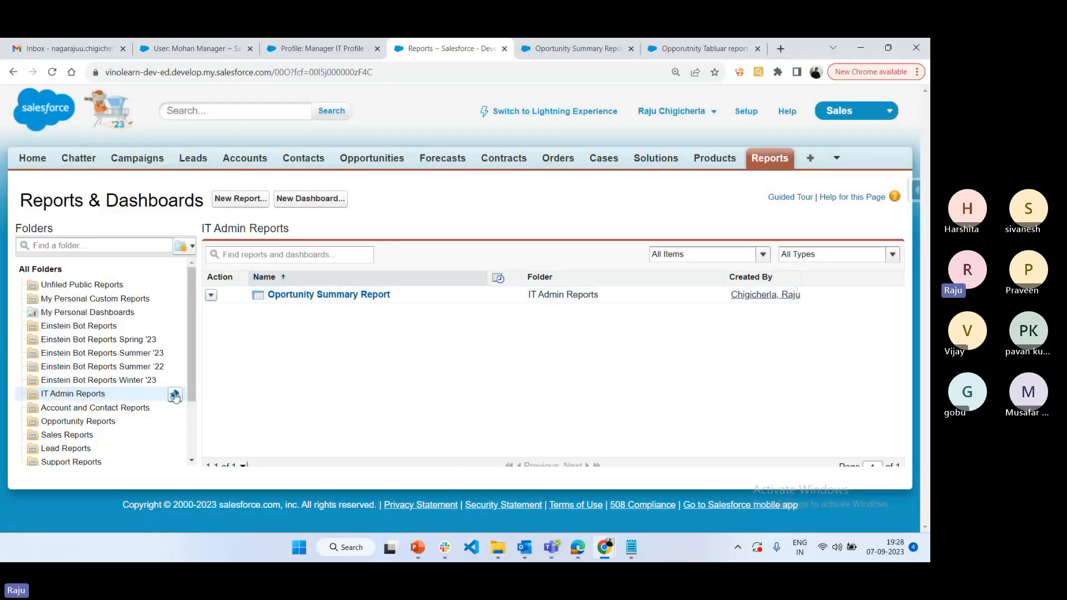
click(174, 395)
click(578, 547)
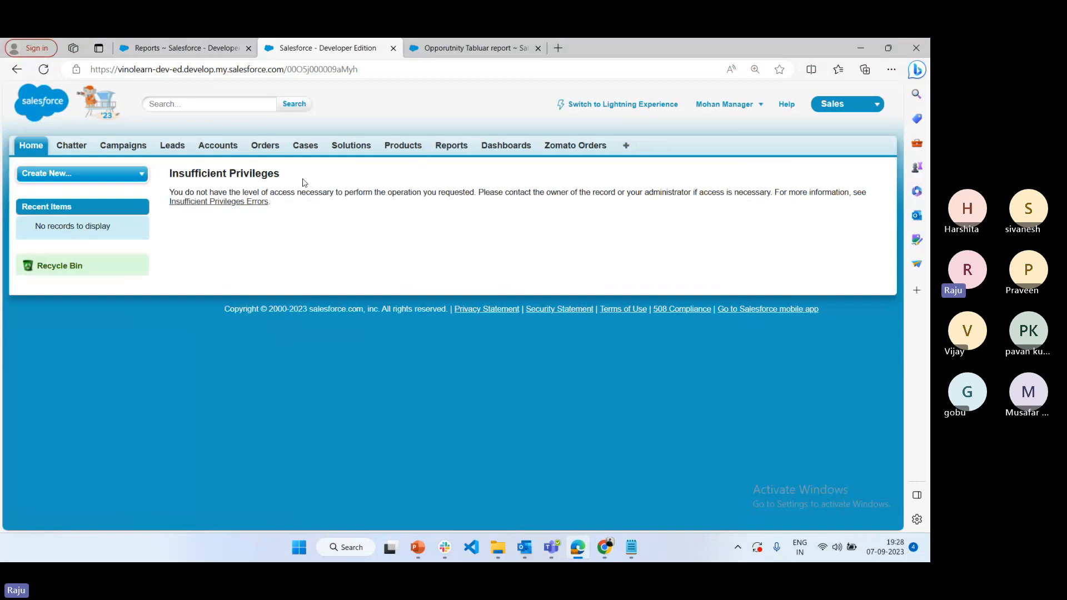
drag(170, 169, 306, 178)
click(336, 246)
drag(185, 174, 311, 177)
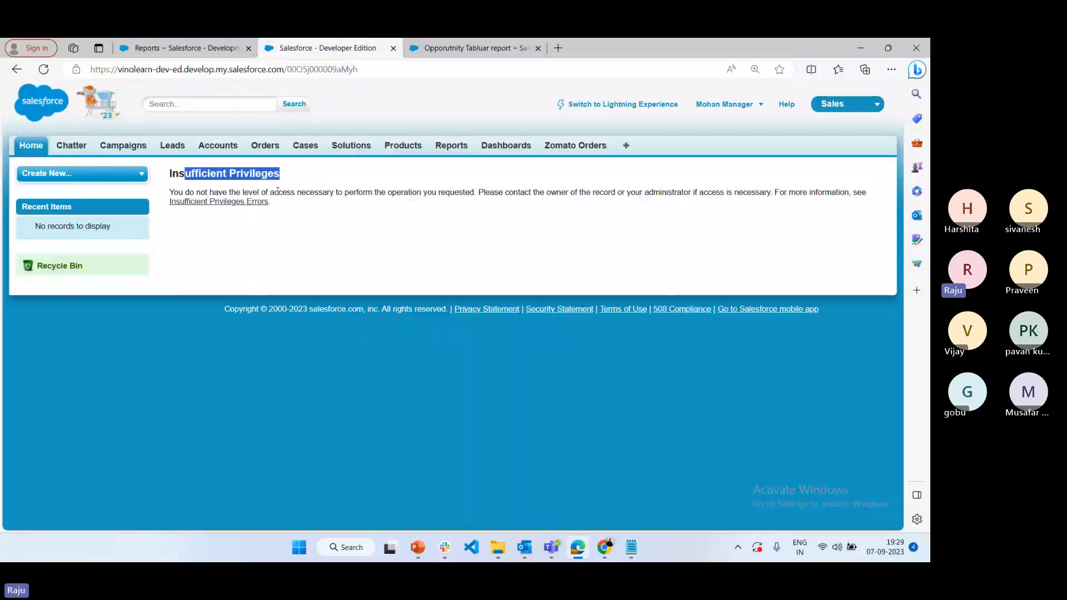
click(241, 175)
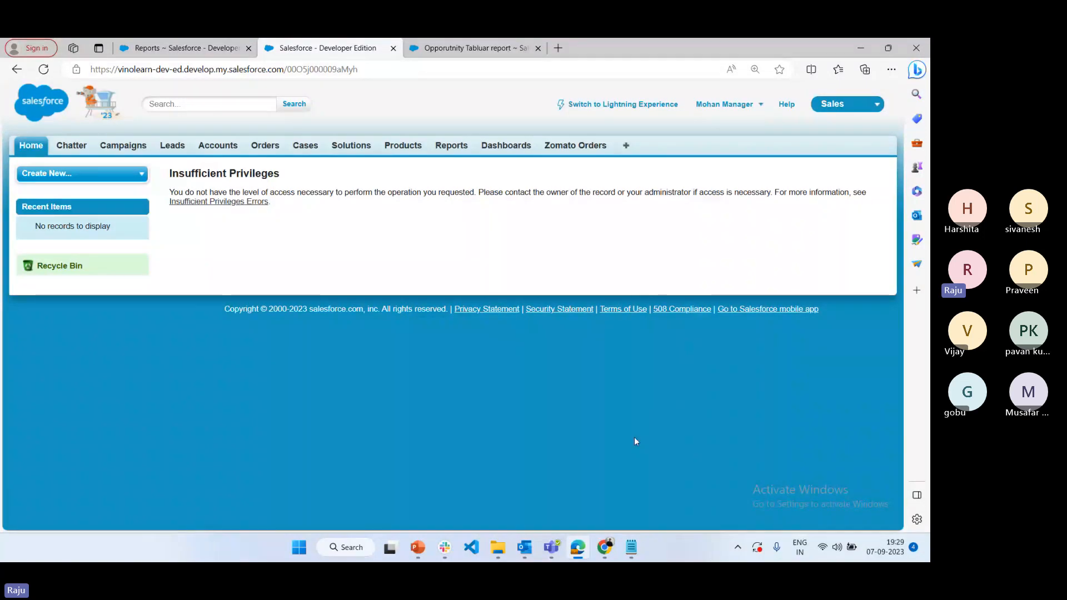
Return to the administrator's Chrome session, open the Oportunity Summary Report from the IT Admin Reports folder, and review its rows.
click(605, 547)
click(491, 484)
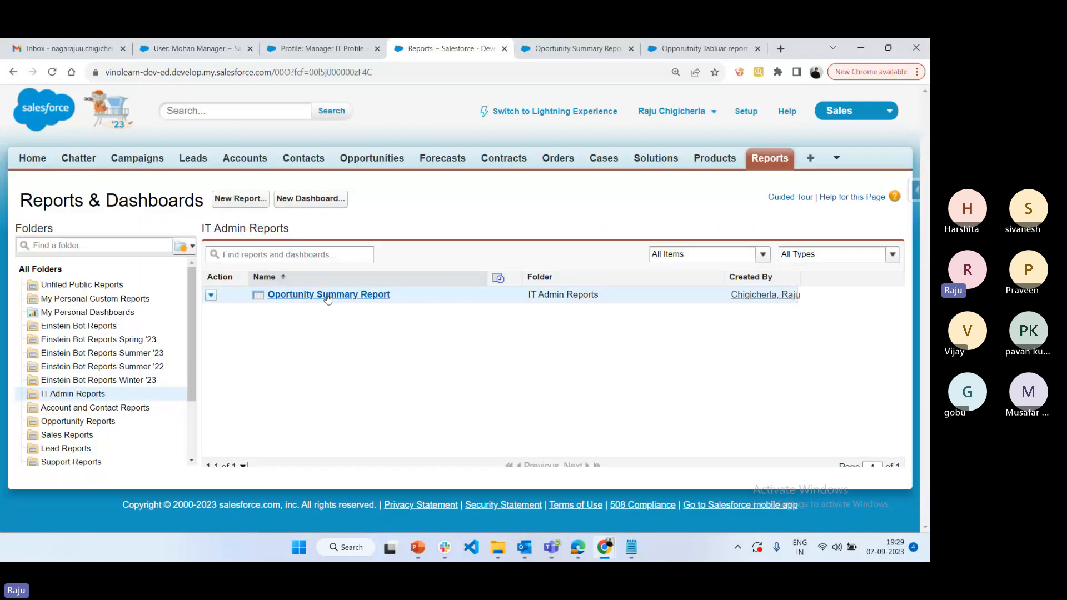
click(327, 296)
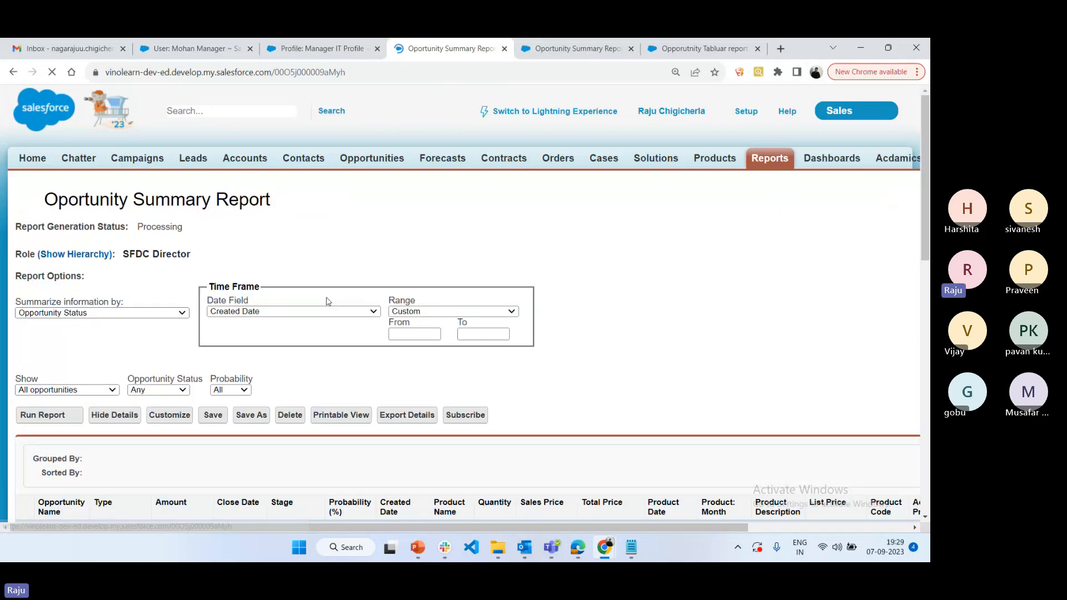
scroll(261, 252, down, 4)
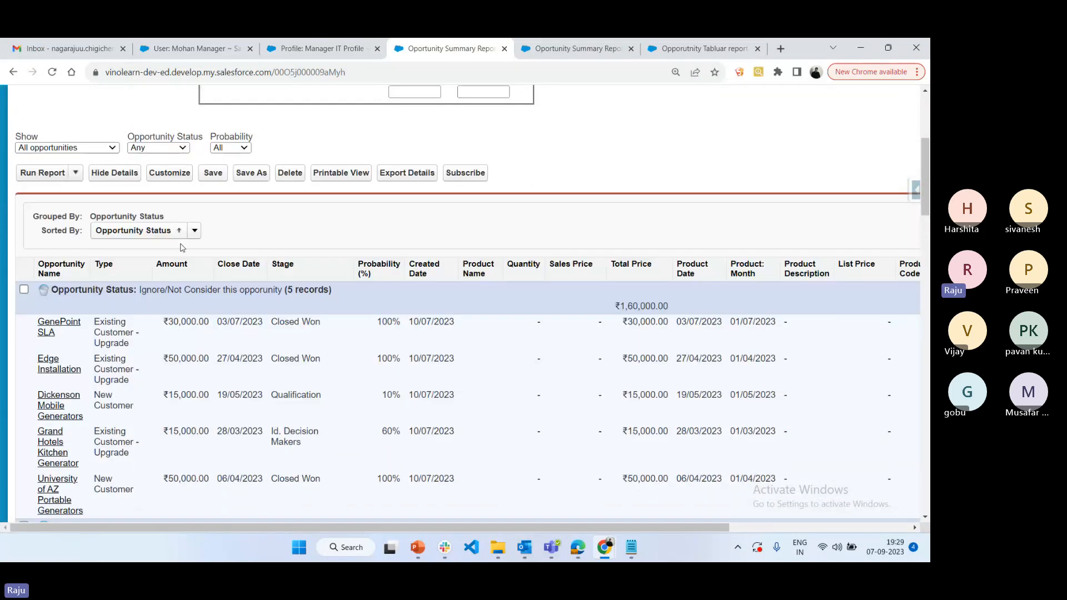
Review the Manager IT Profile's standard object permissions, checking the access granted on Opportunities.
click(314, 49)
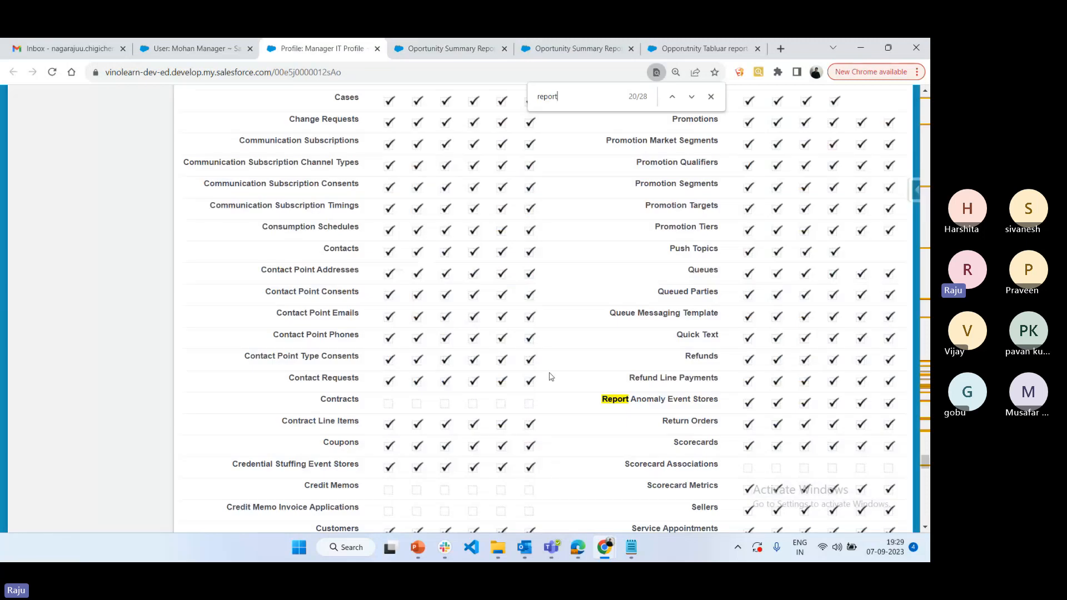
scroll(551, 377, up, 6)
scroll(551, 377, up, 3)
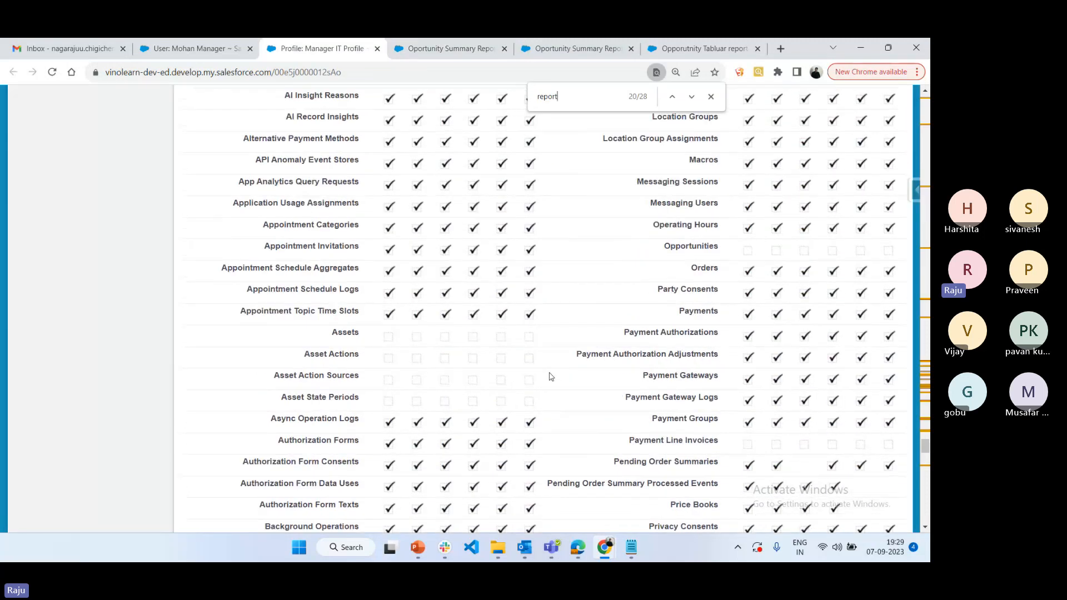
drag(666, 254, 744, 260)
scroll(568, 397, down, 15)
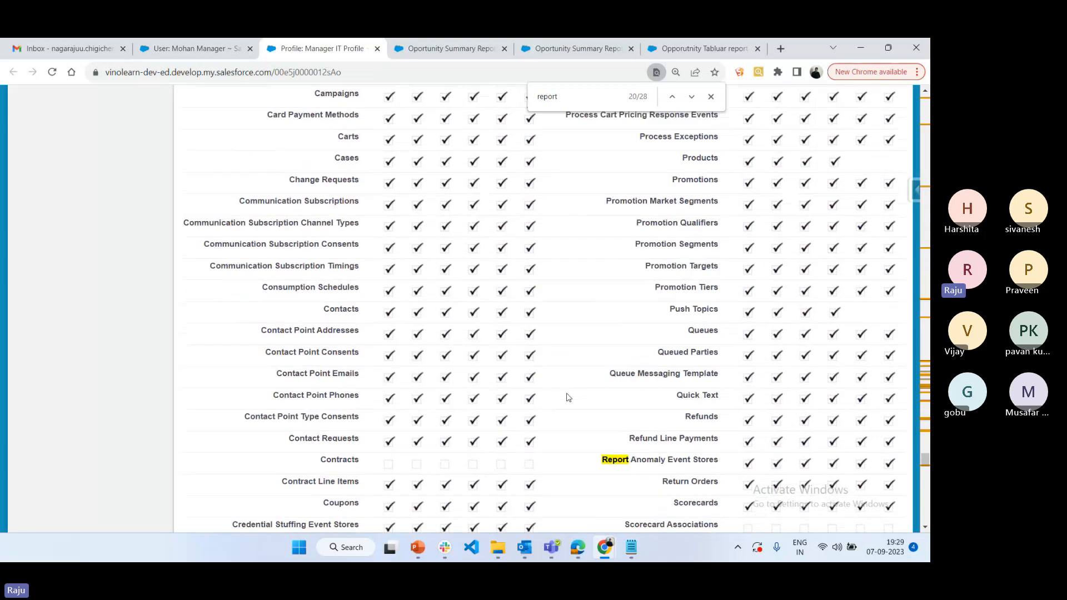
scroll(568, 397, down, 20)
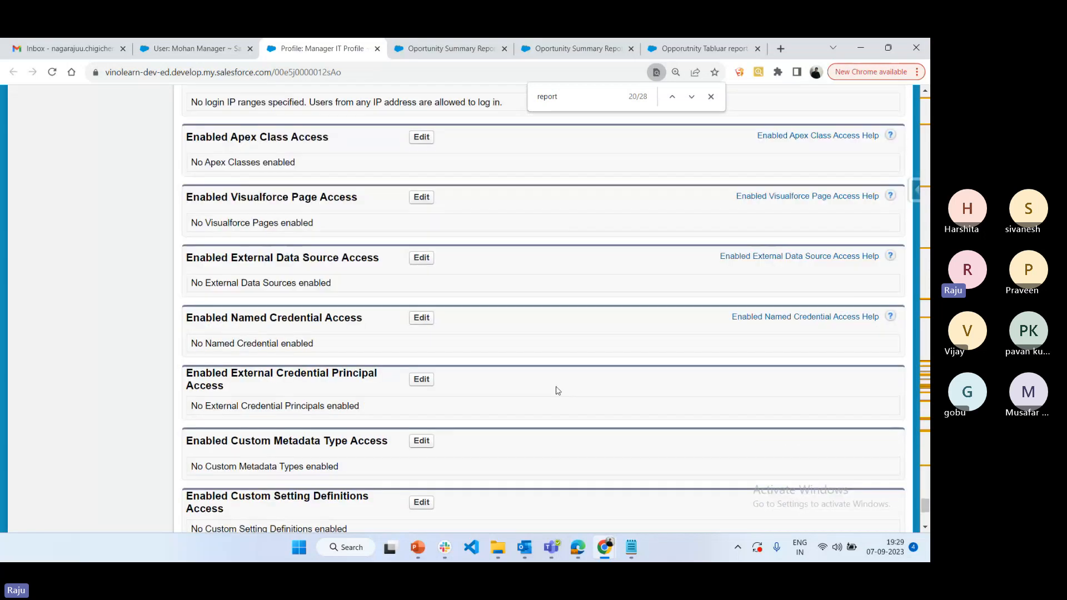
scroll(460, 343, up, 5)
Edit the Manager IT Profile to grant Read permission on Opportunities, and save the profile.
click(422, 278)
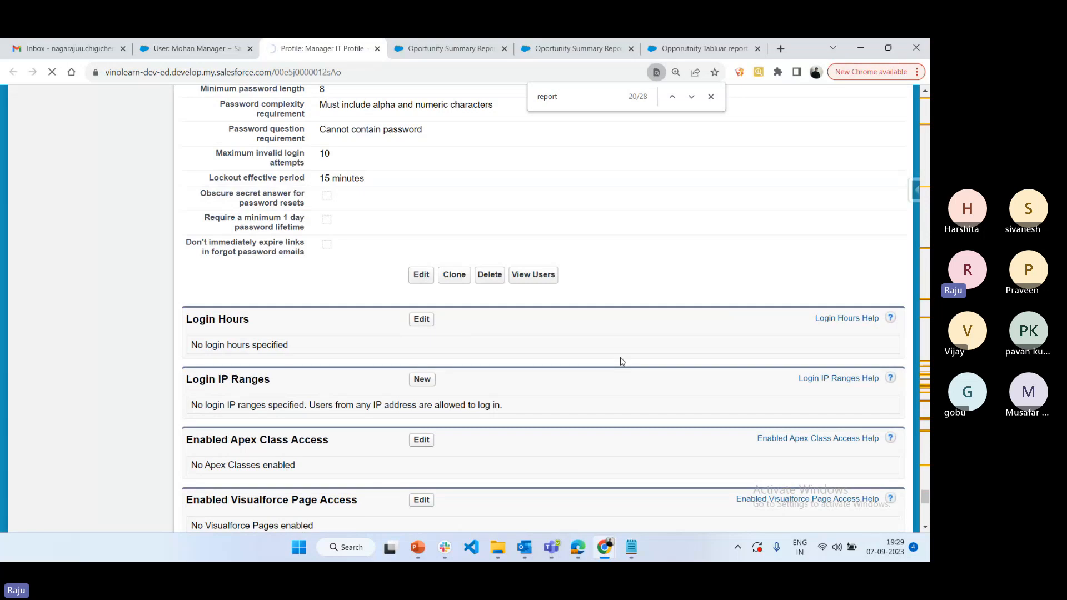
scroll(622, 362, down, 10)
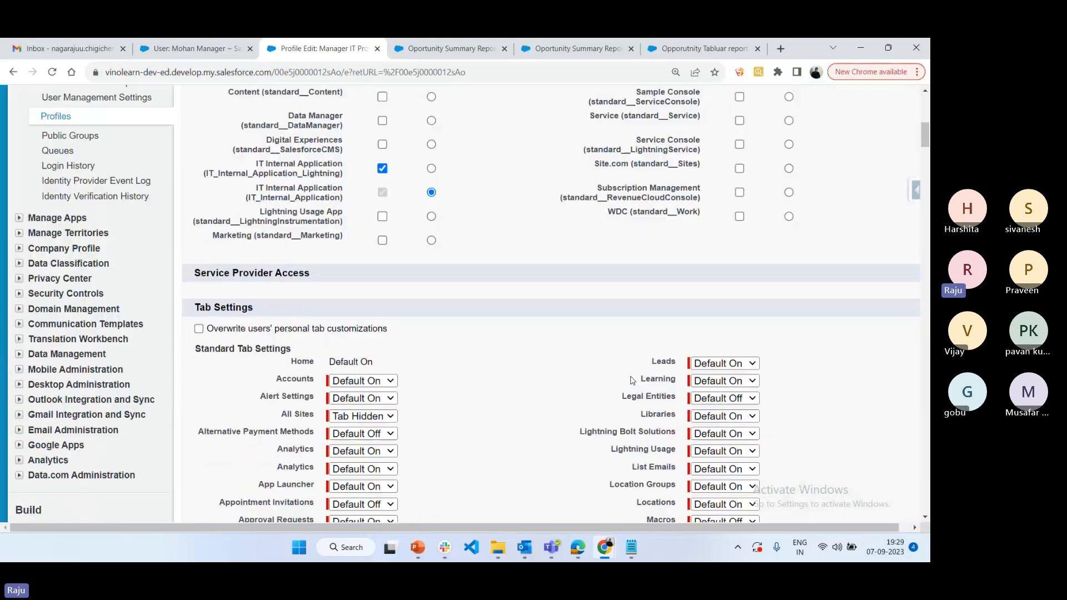
scroll(378, 400, down, 15)
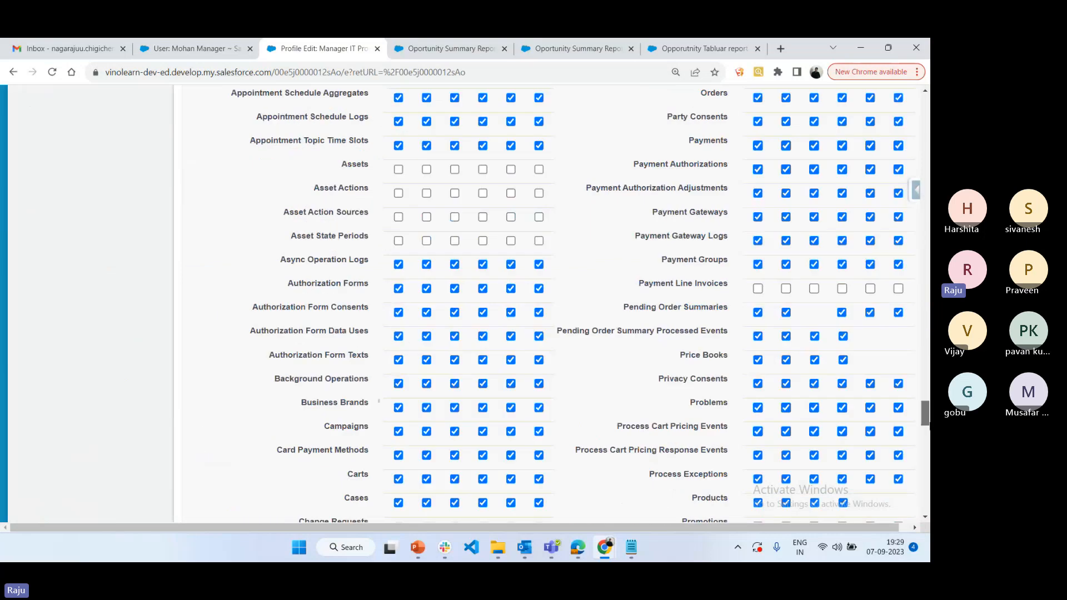
scroll(717, 321, up, 5)
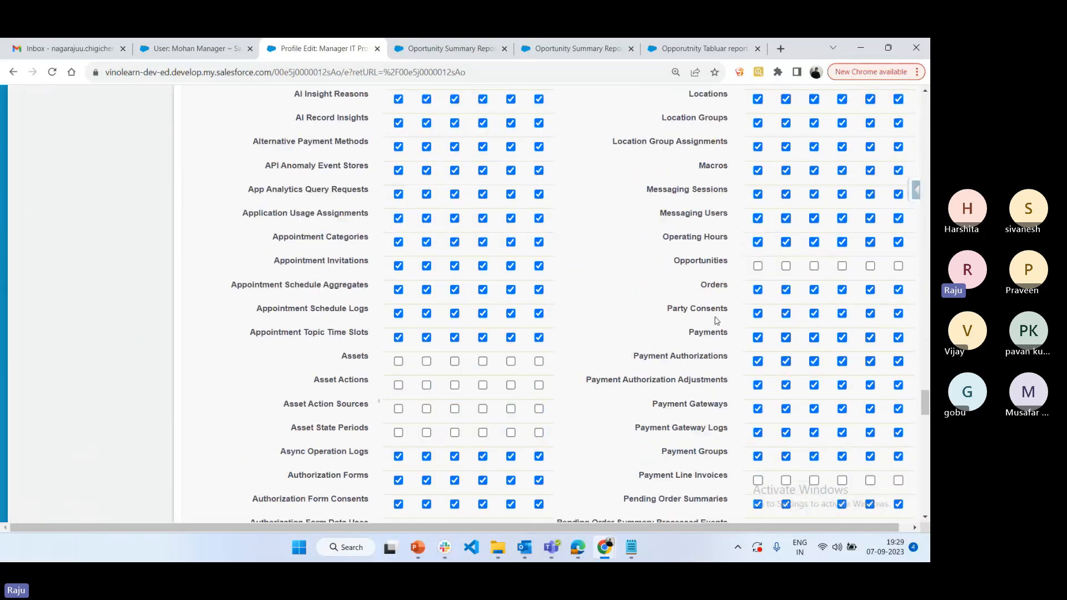
click(758, 267)
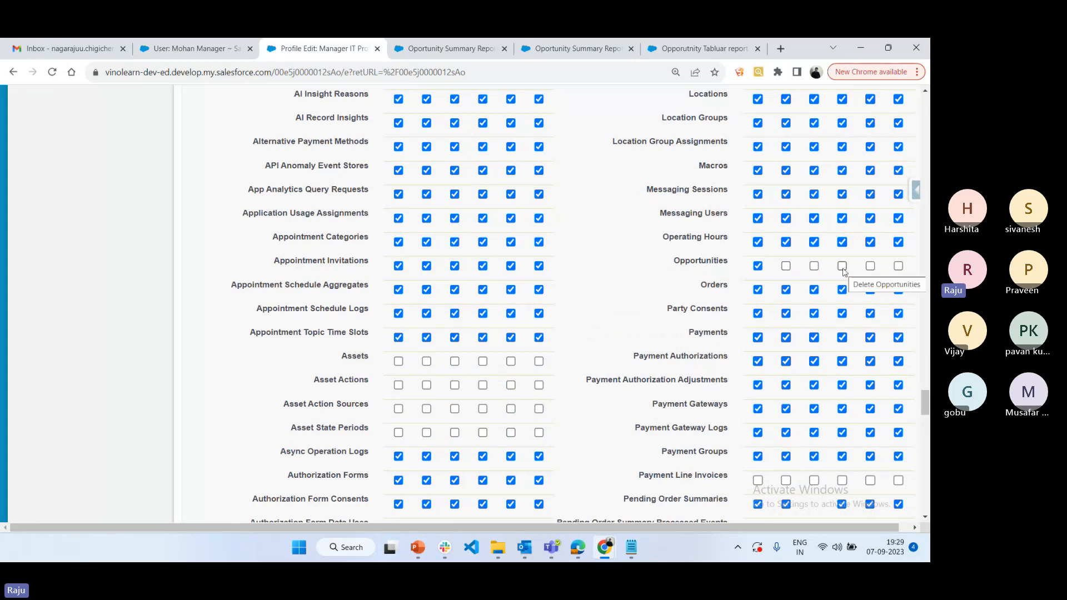
scroll(683, 405, down, 15)
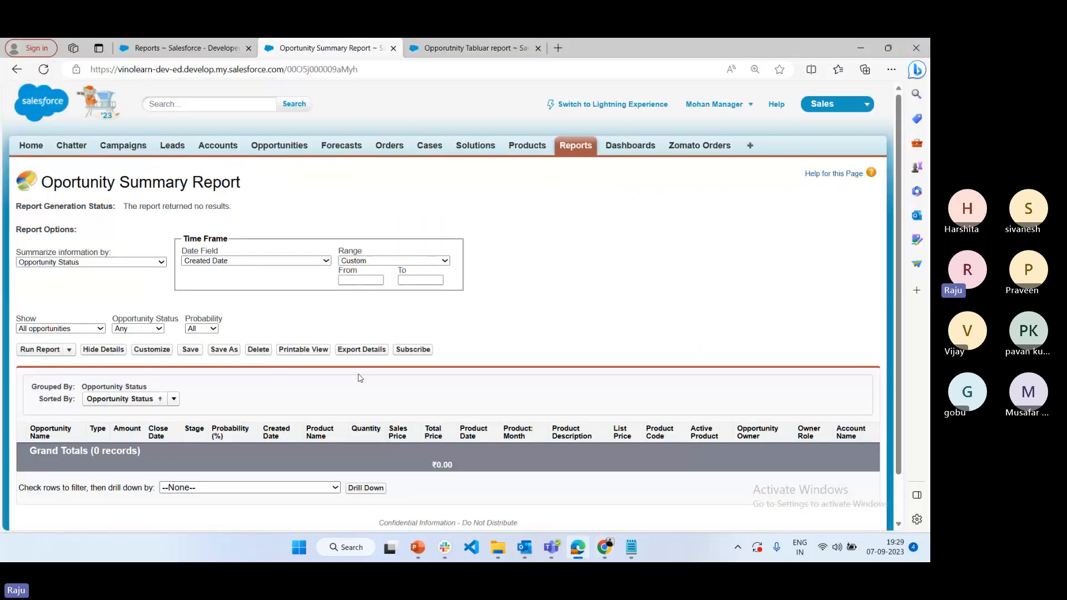
Check the Oportunity Summary Report in the manager's Edge session and compare it with the administrator's version in Chrome.
scroll(360, 378, down, 2)
mouse_move(603, 547)
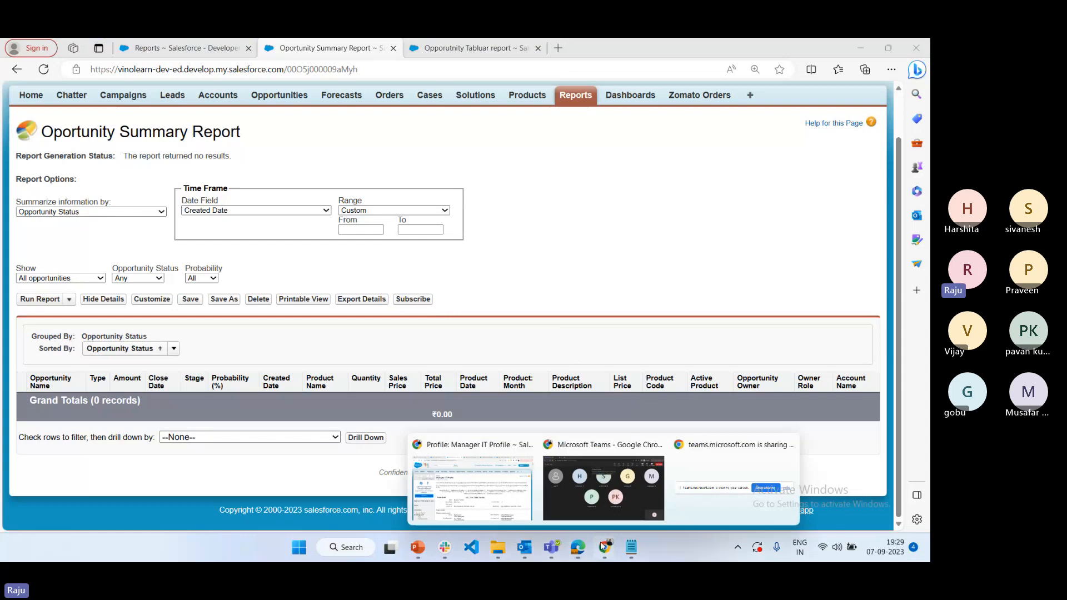
click(498, 496)
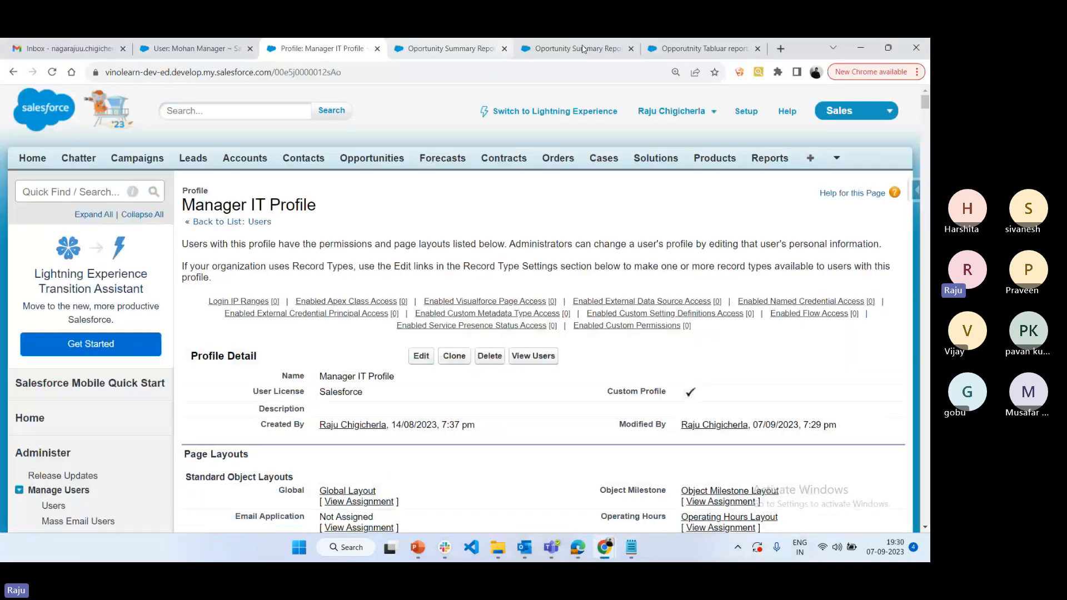
click(471, 49)
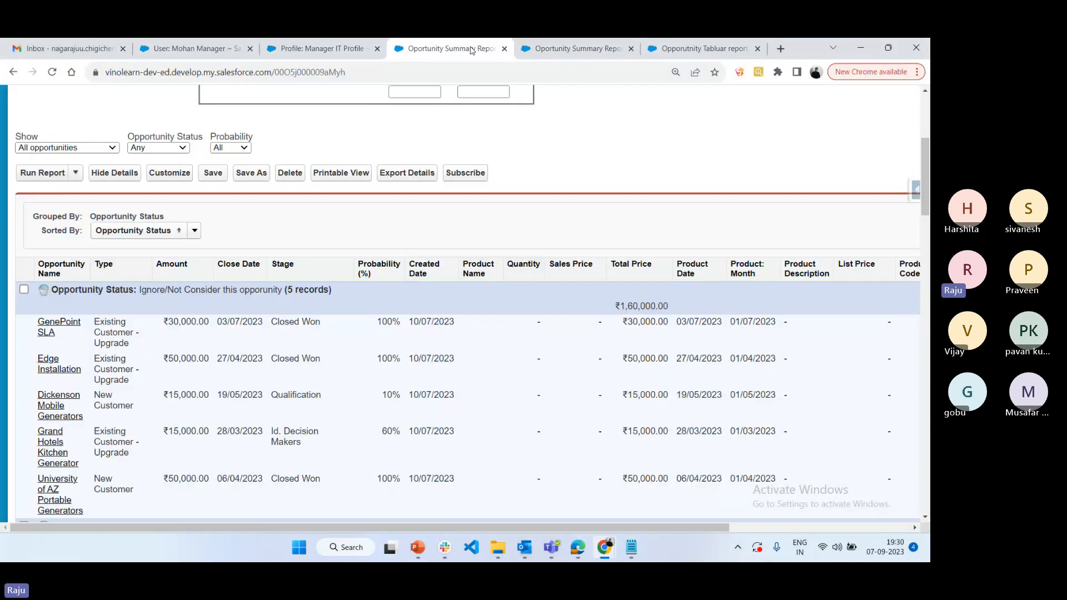
click(328, 49)
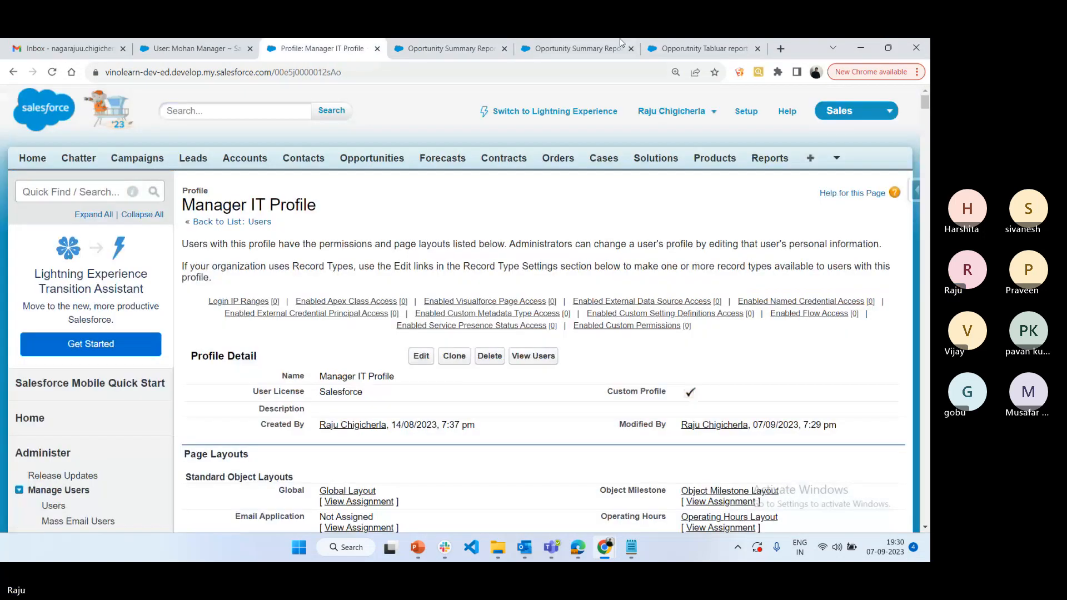
Create a new report folder labelled IT Developer Report Folder from Reports & Dashboards, dismissing the records-per-page prompts.
click(701, 49)
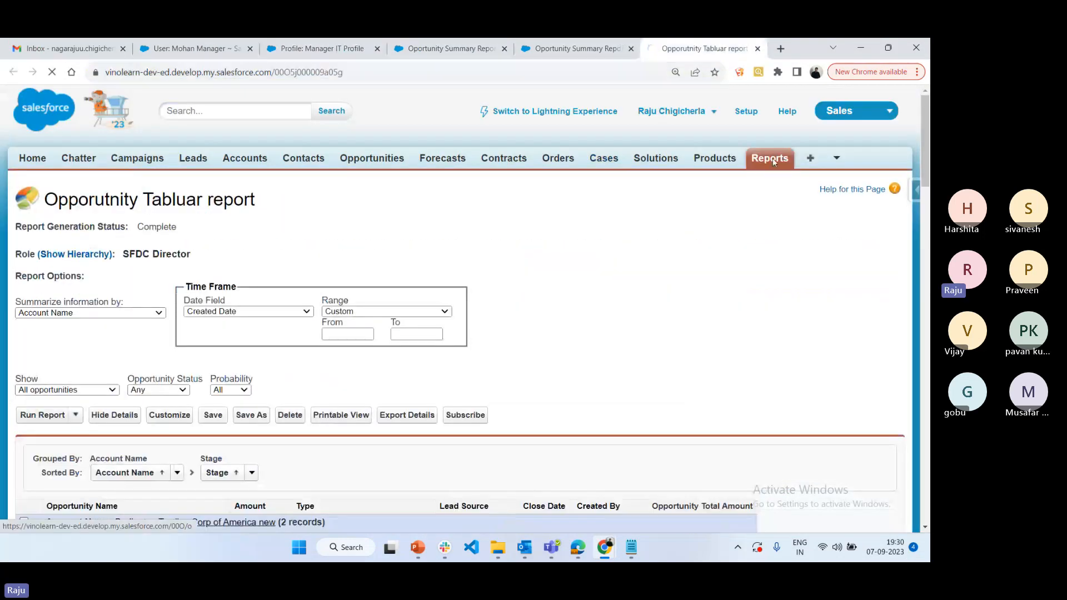
click(772, 158)
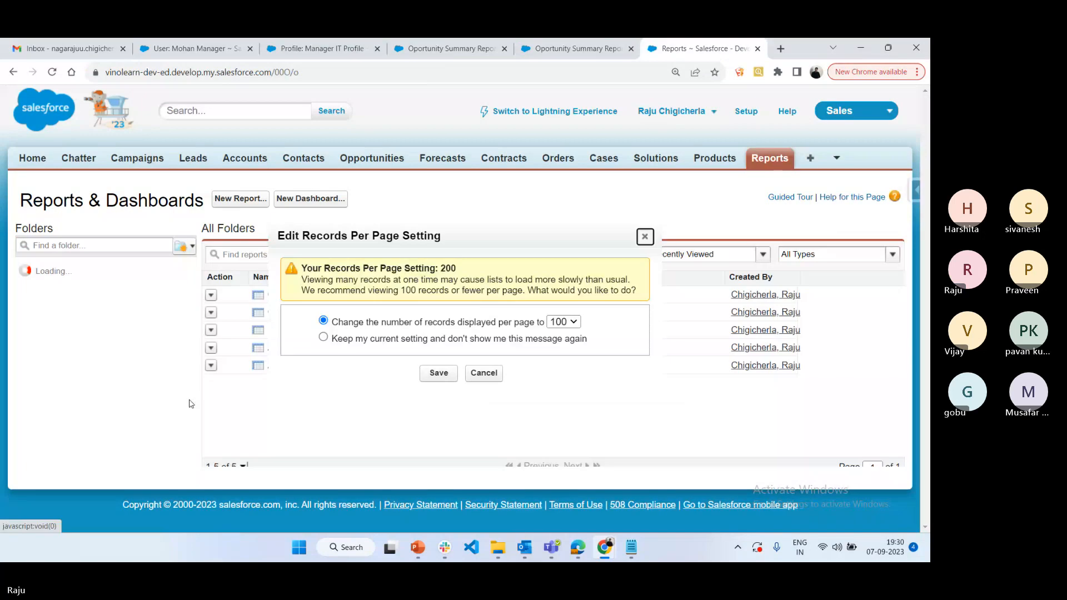
click(484, 373)
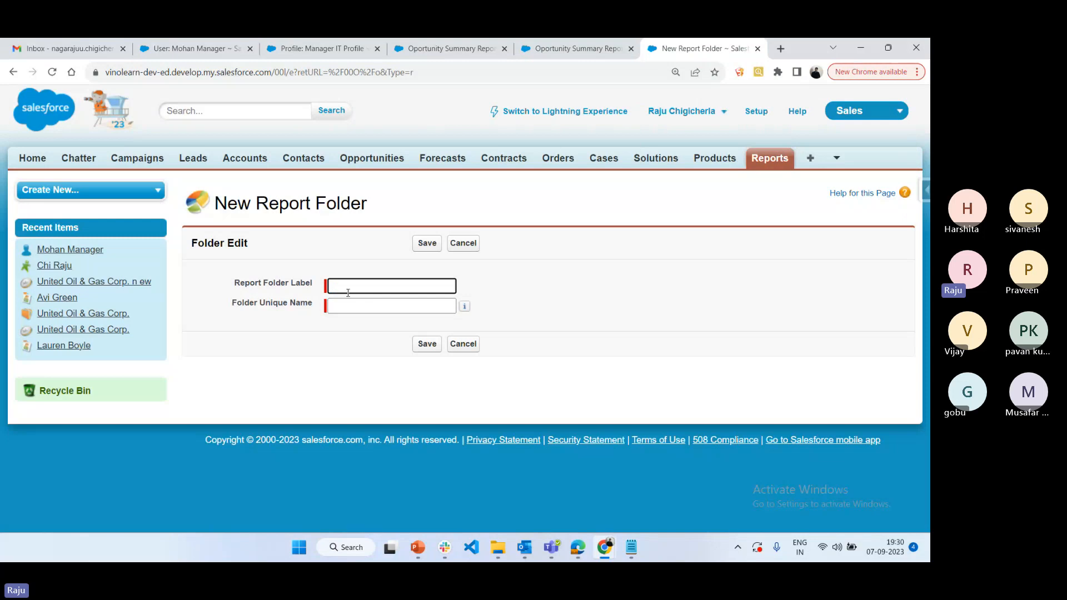
text(IT Developer Re)
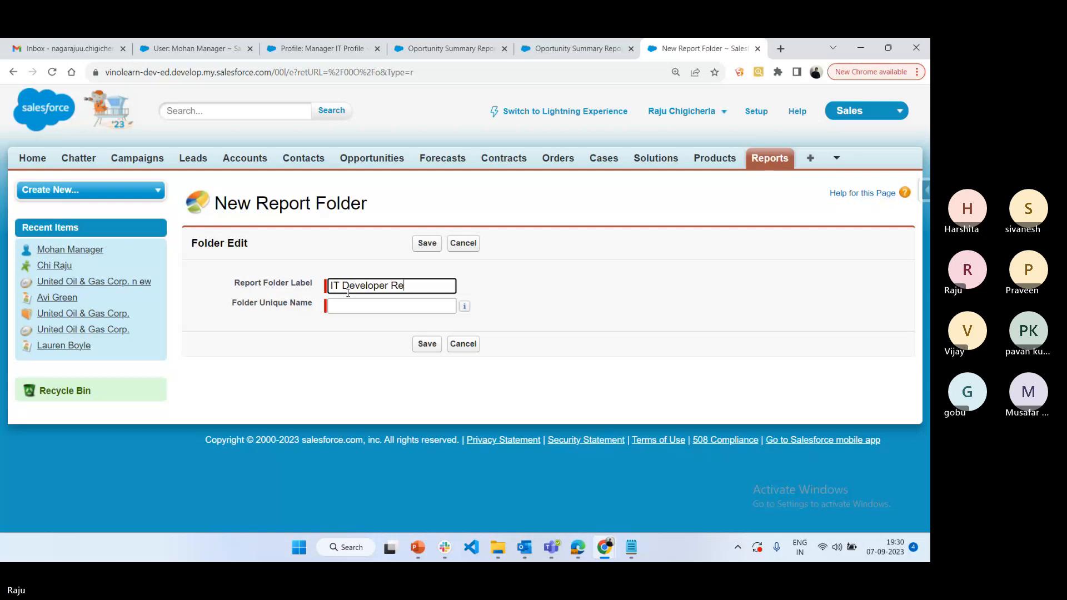
text(port Fol)
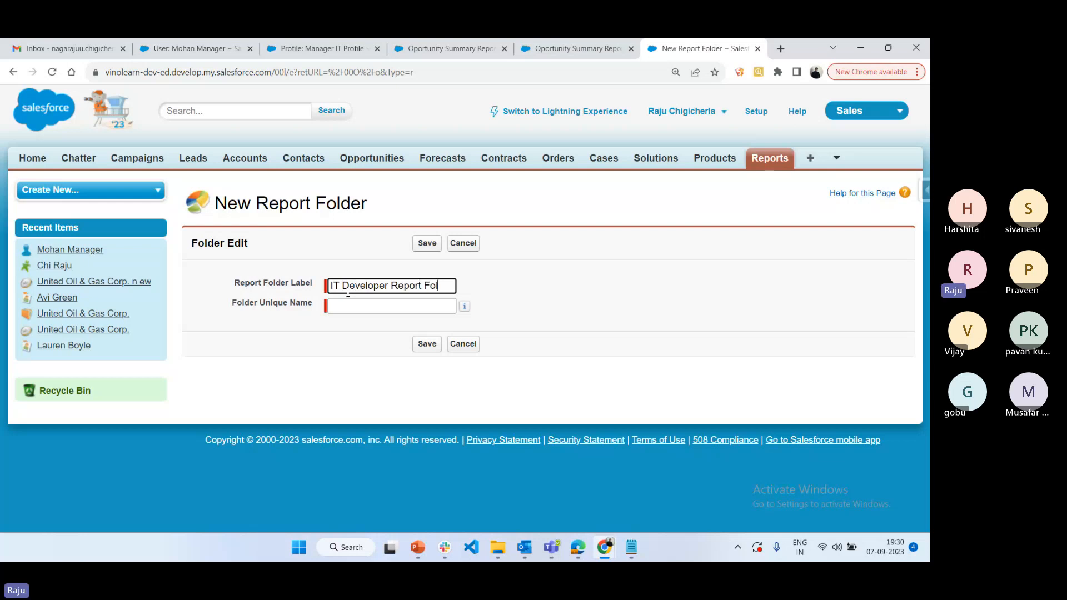
text(der)
click(357, 325)
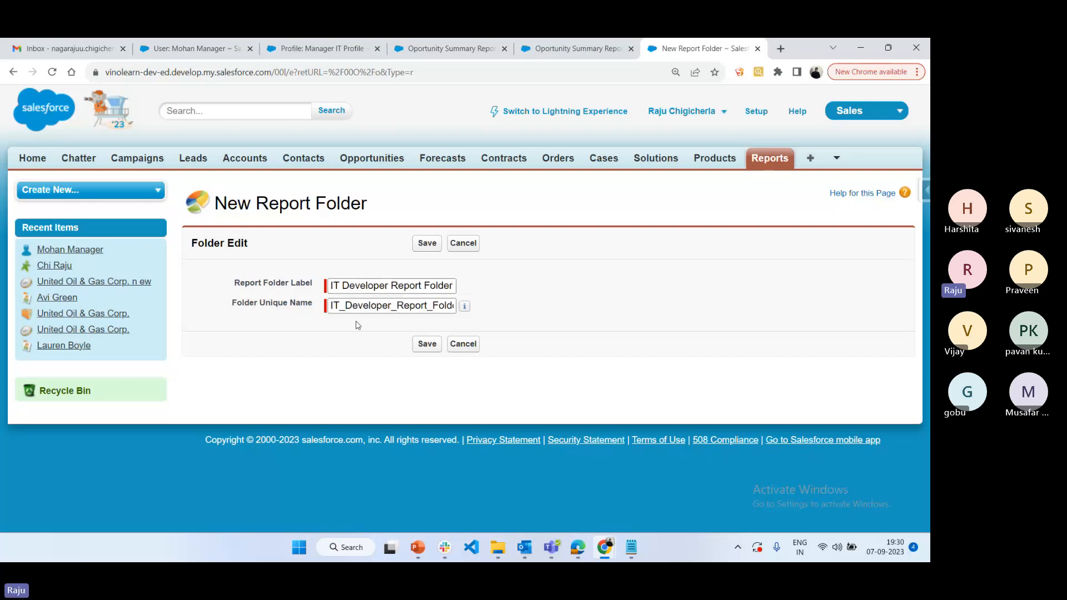
click(432, 346)
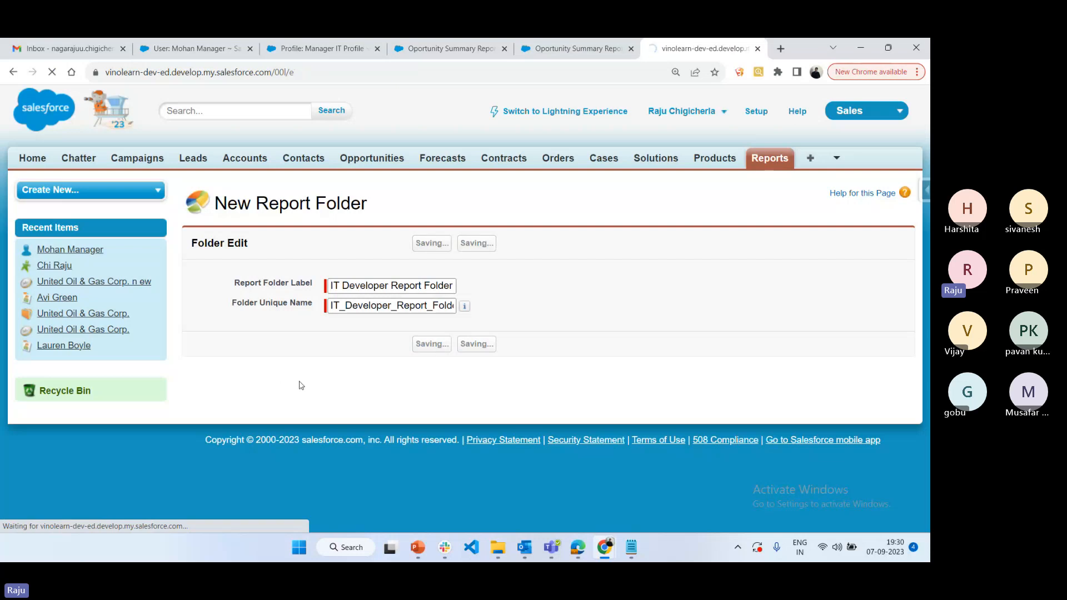
click(484, 372)
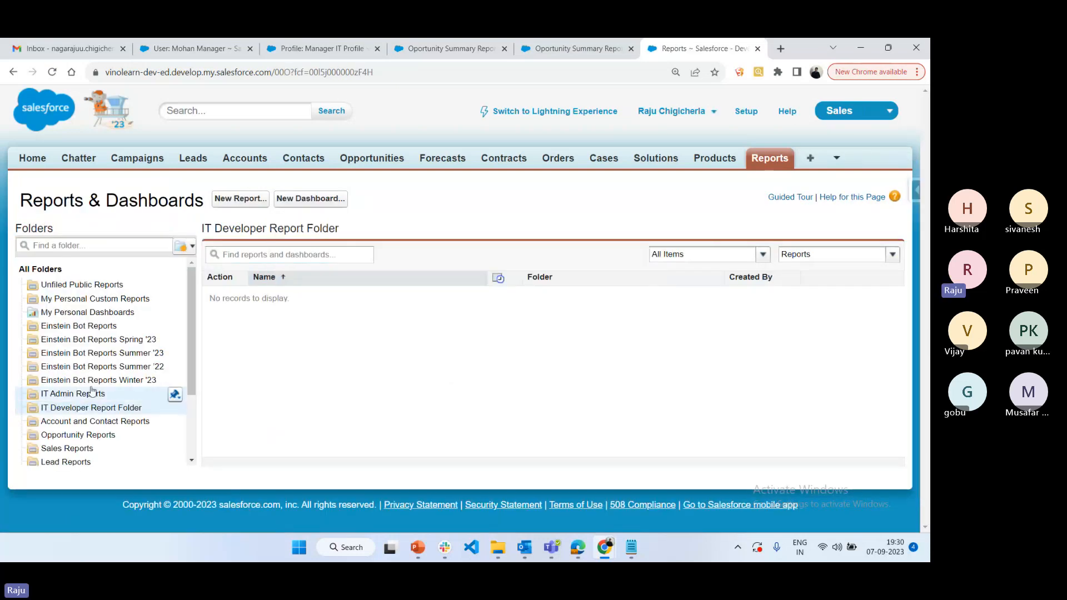
Switch to the manager's Edge session and reload Reports & Dashboards to check the manager's folder list.
click(583, 550)
click(178, 47)
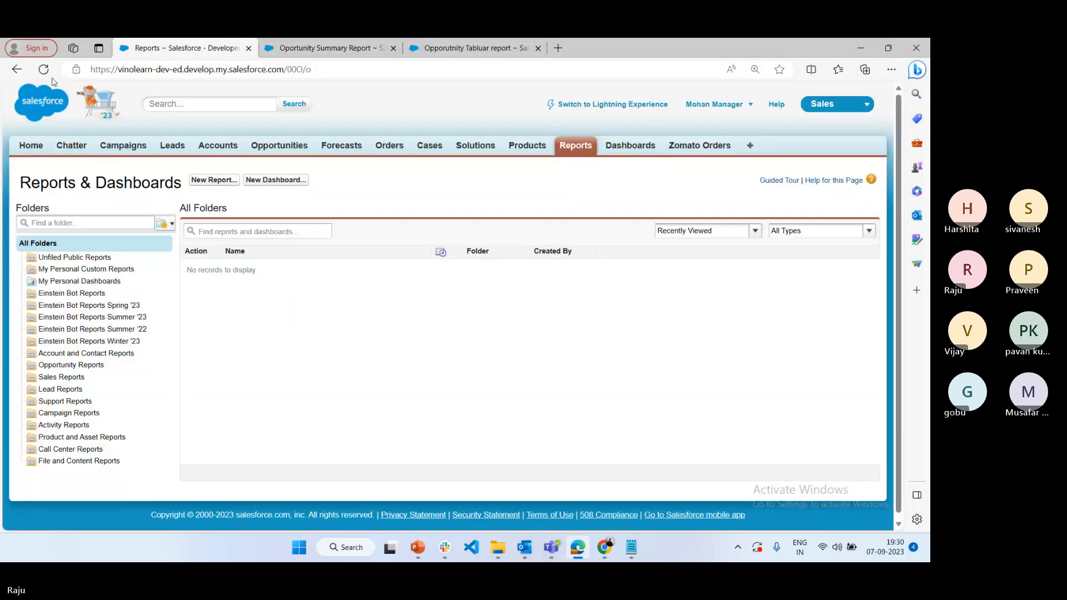
click(43, 70)
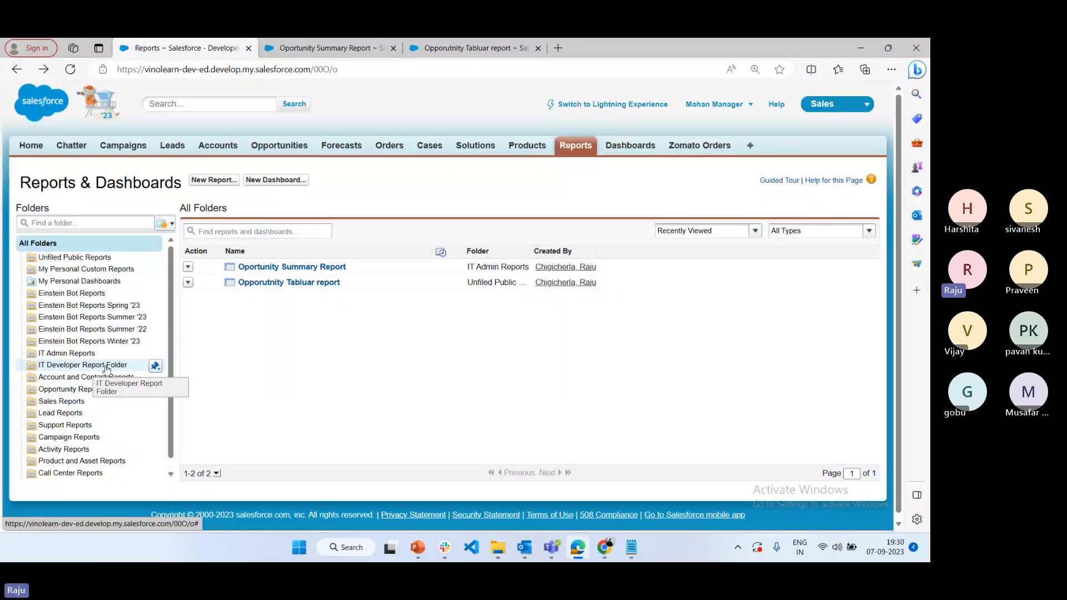
Edit the Manager IT Profile in the administrator's Chrome session and clear the Create Report Folders permission.
click(611, 549)
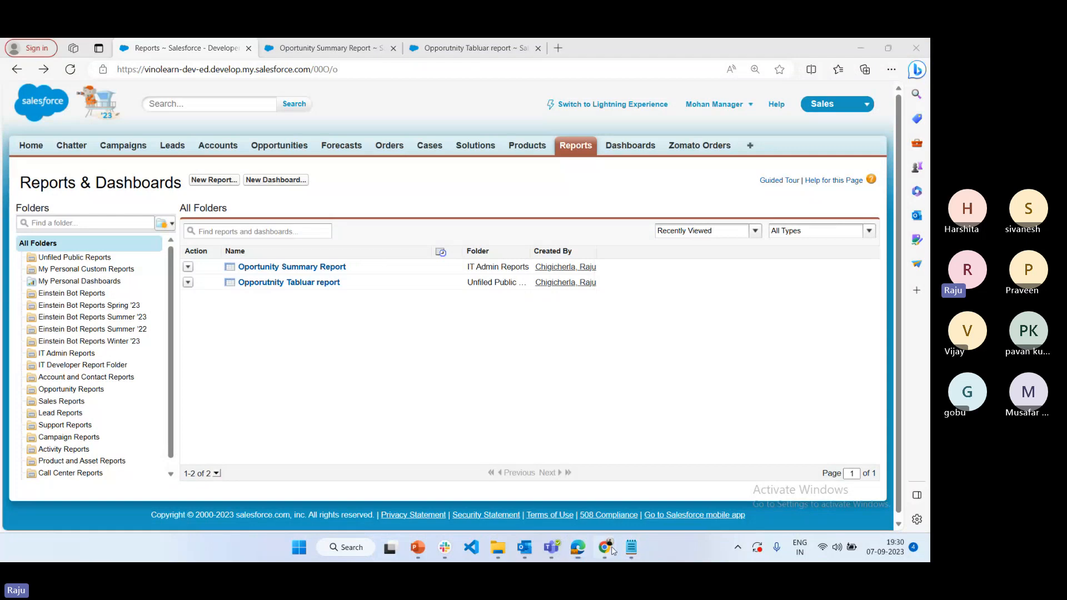
click(474, 487)
click(322, 48)
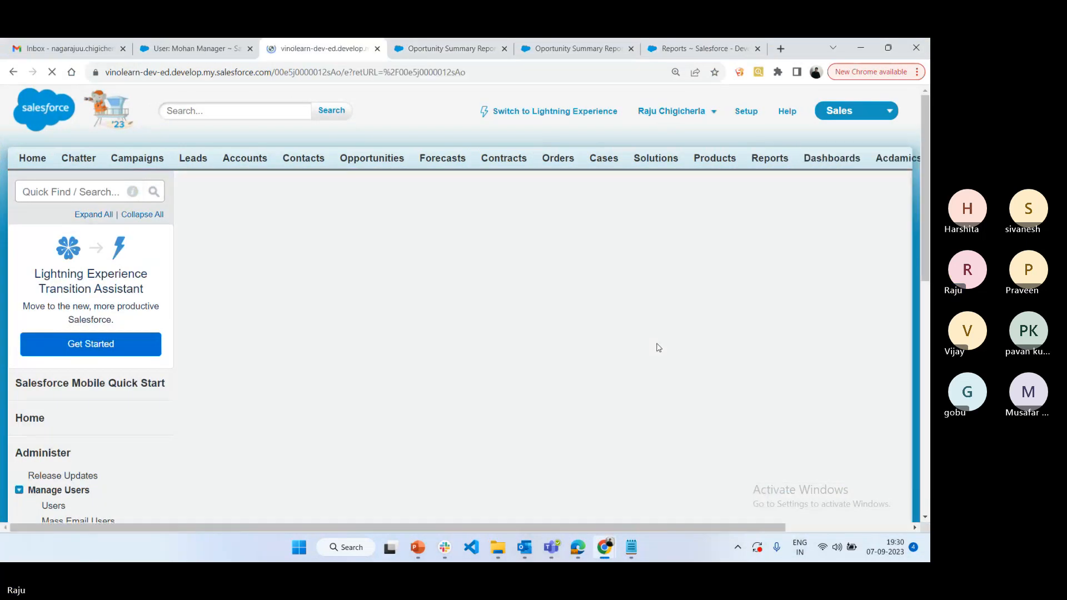
key(ctrl+f)
text(repo)
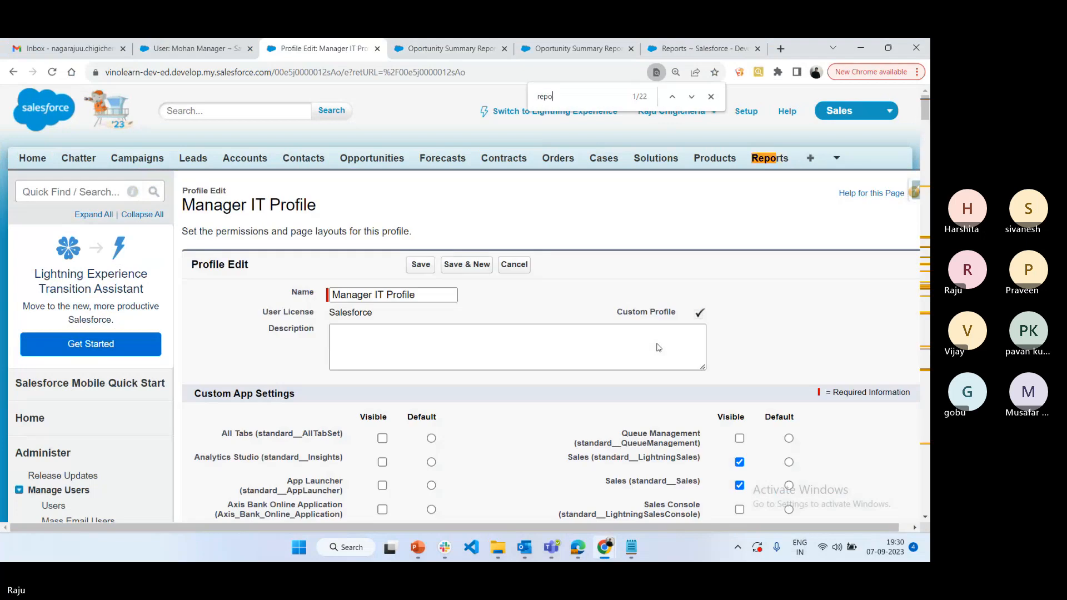
text(rt fol)
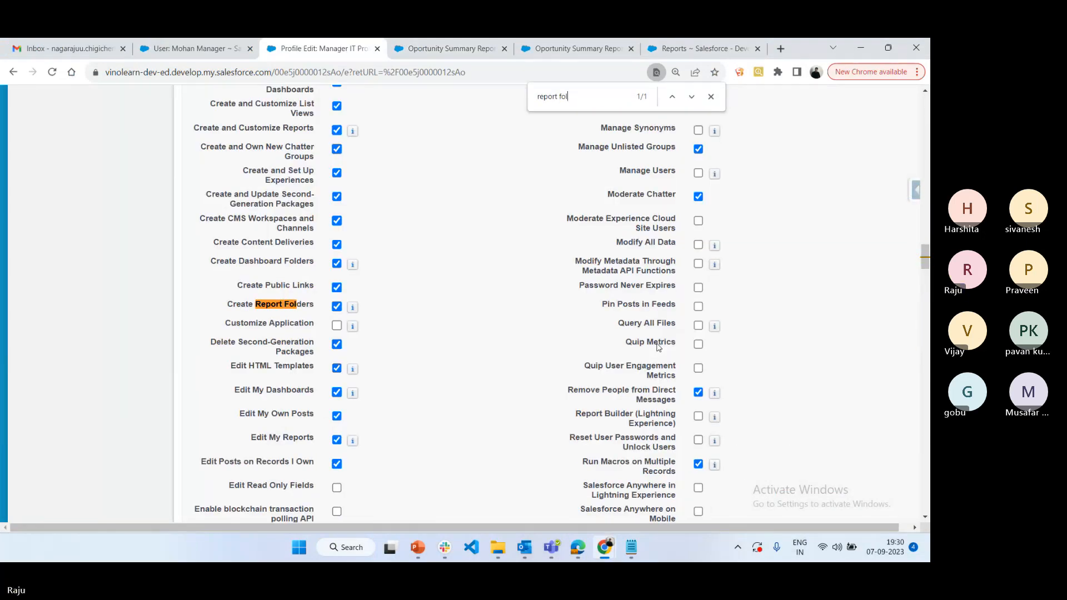
click(337, 306)
Broaden the page search to "report" and examine the profile's other report-related administrative and general user permissions.
key(BackSpace)
key(BackSpace)
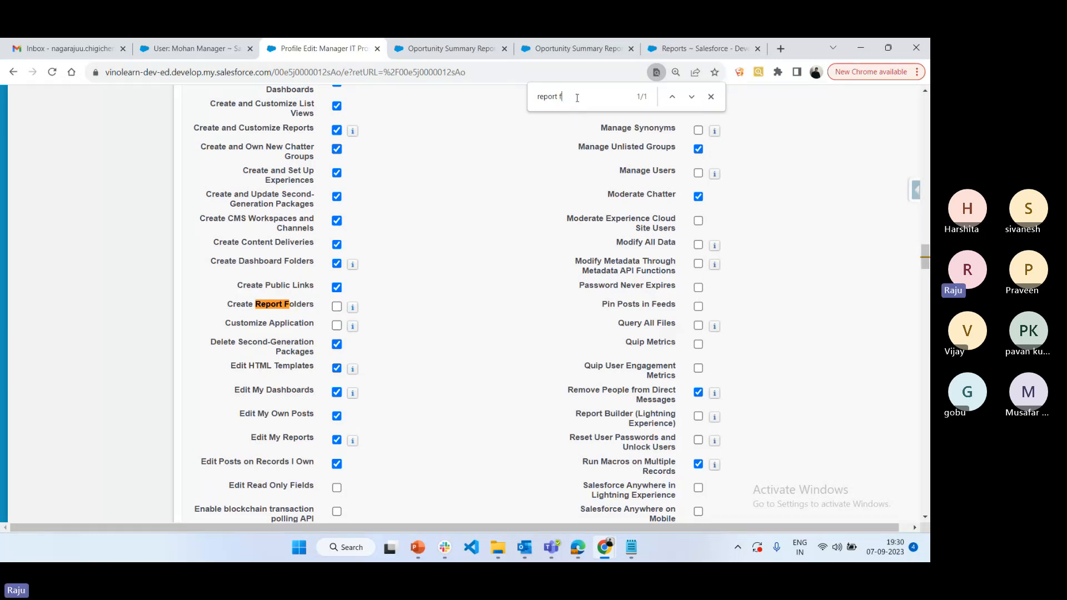
key(BackSpace)
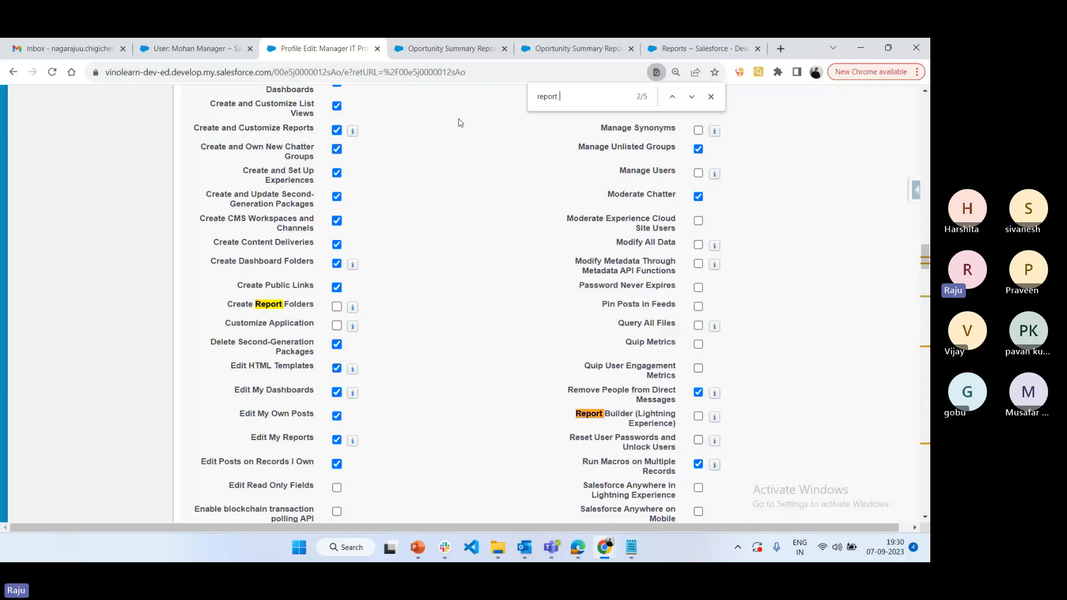
scroll(437, 363, down, 1)
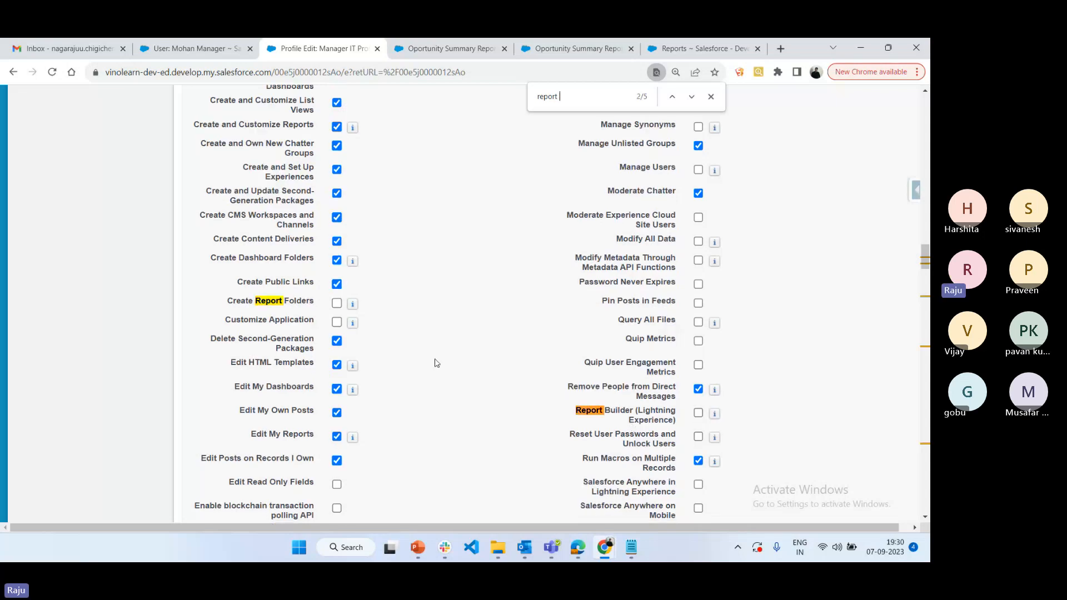
scroll(437, 363, down, 1)
scroll(437, 363, down, 12)
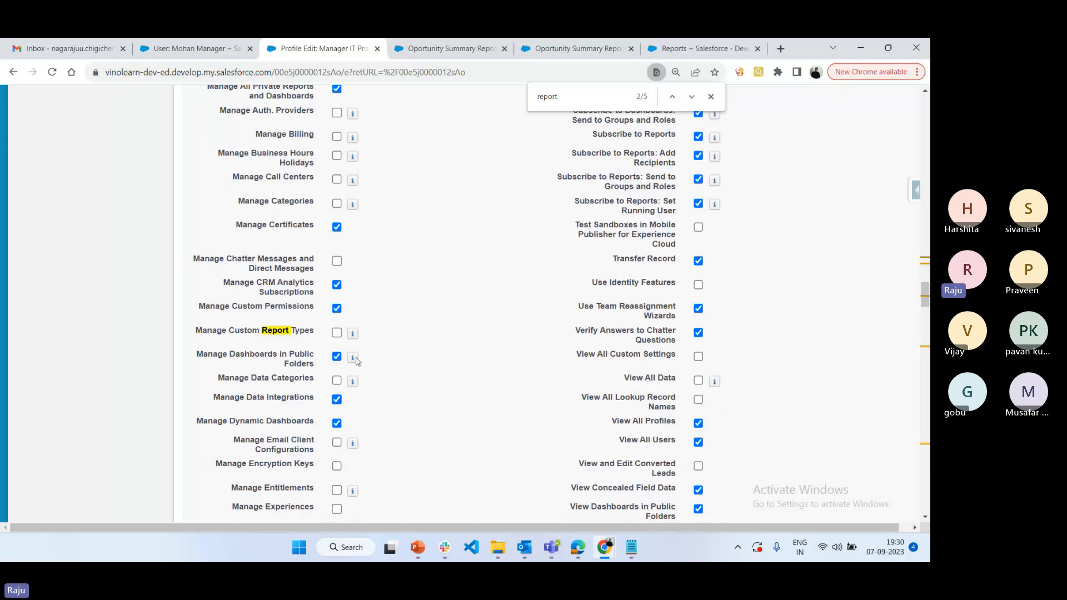
scroll(576, 405, down, 10)
scroll(578, 405, down, 6)
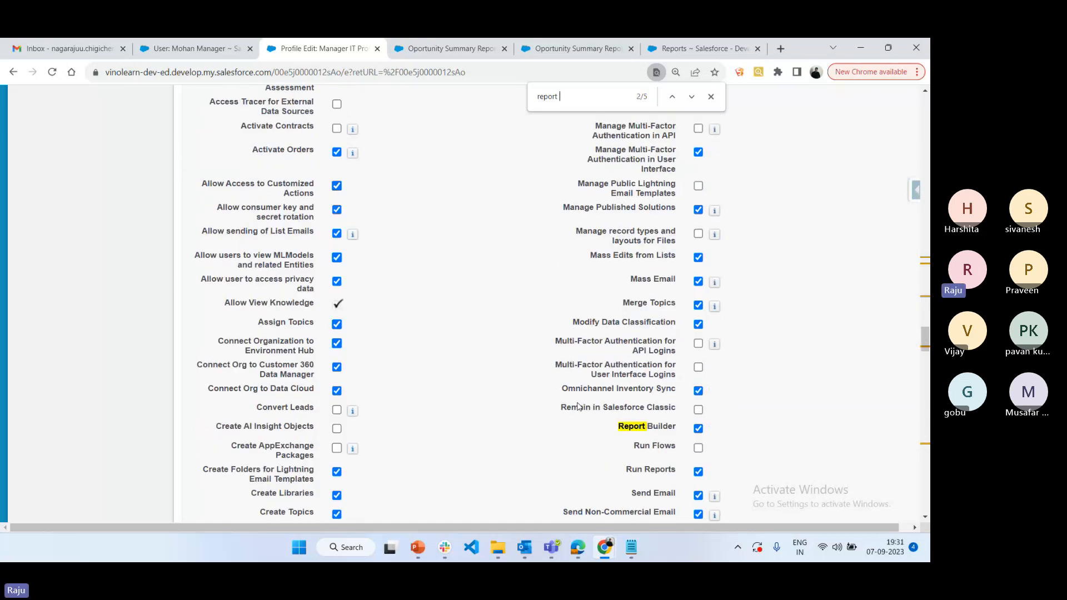
scroll(578, 405, down, 7)
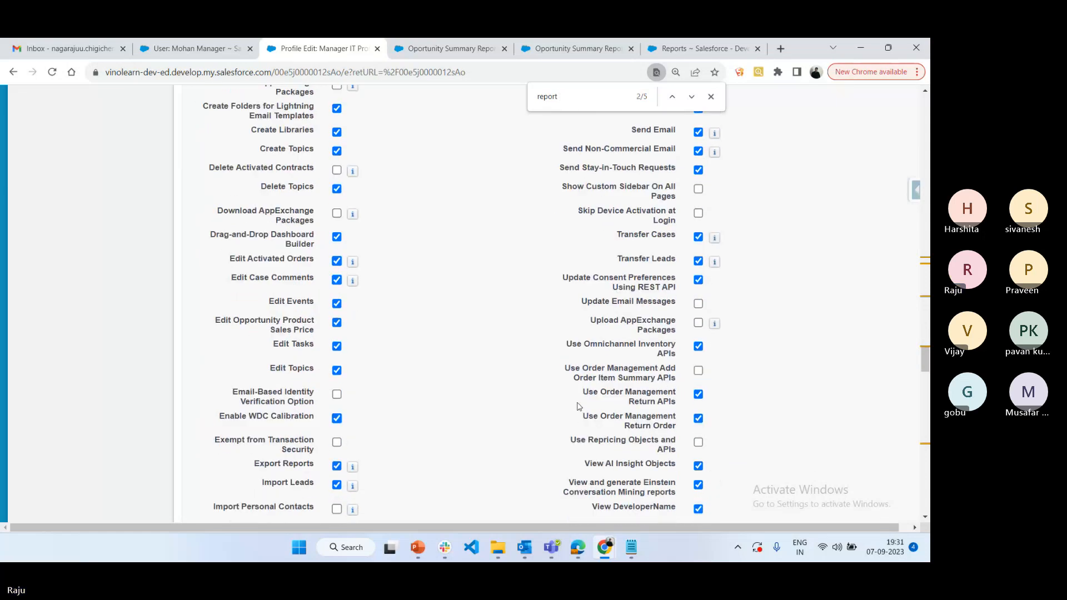
scroll(578, 405, up, 15)
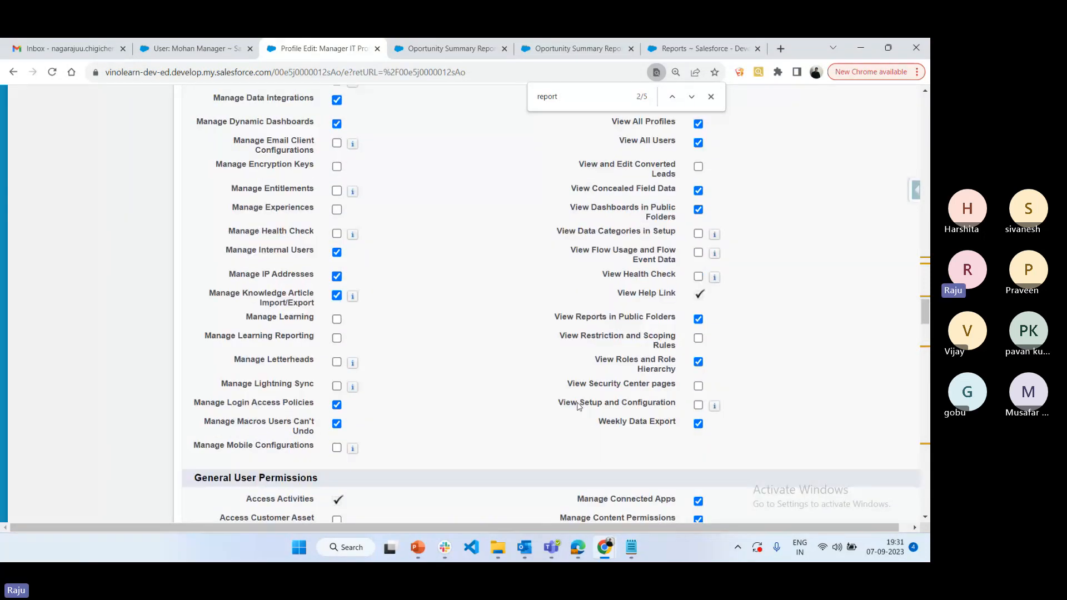
scroll(578, 406, down, 10)
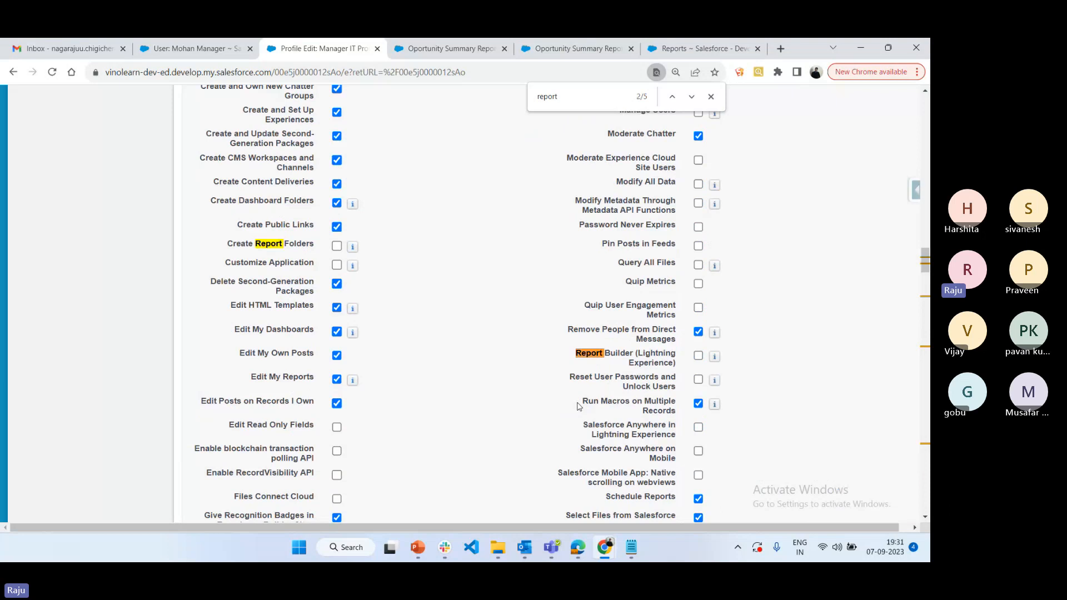
scroll(544, 307, up, 5)
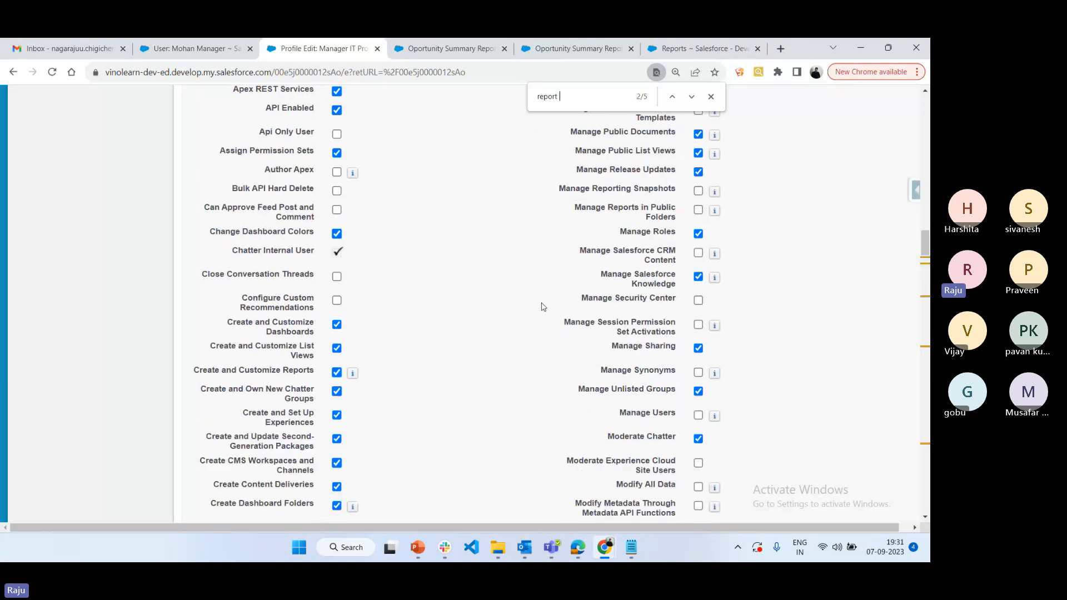
scroll(543, 306, down, 4)
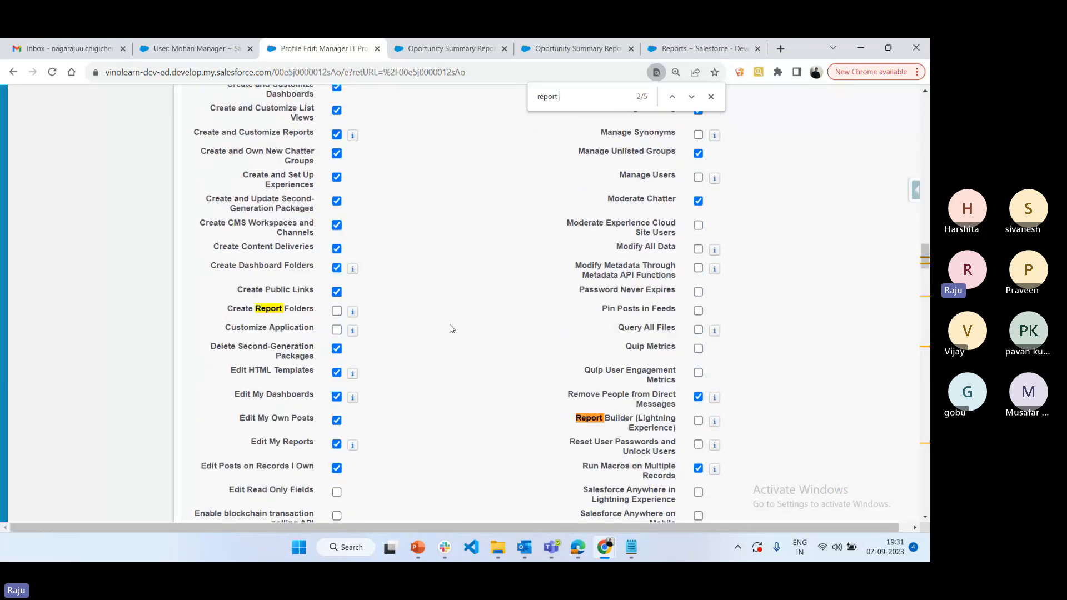
Save the Manager IT Profile with its updated permissions.
scroll(461, 344, up, 8)
scroll(473, 362, up, 10)
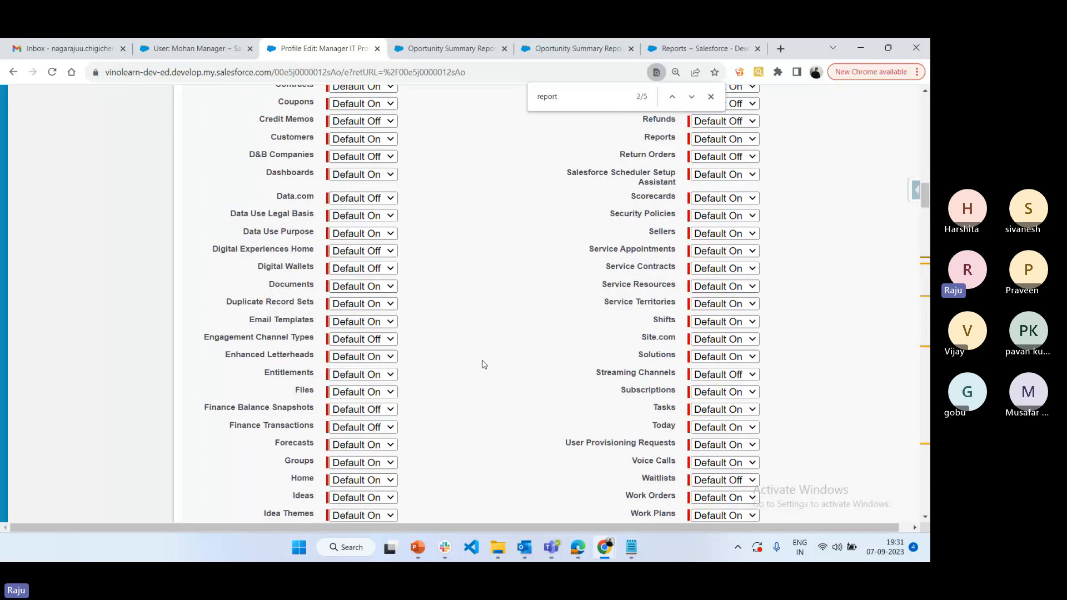
scroll(484, 364, up, 15)
click(412, 237)
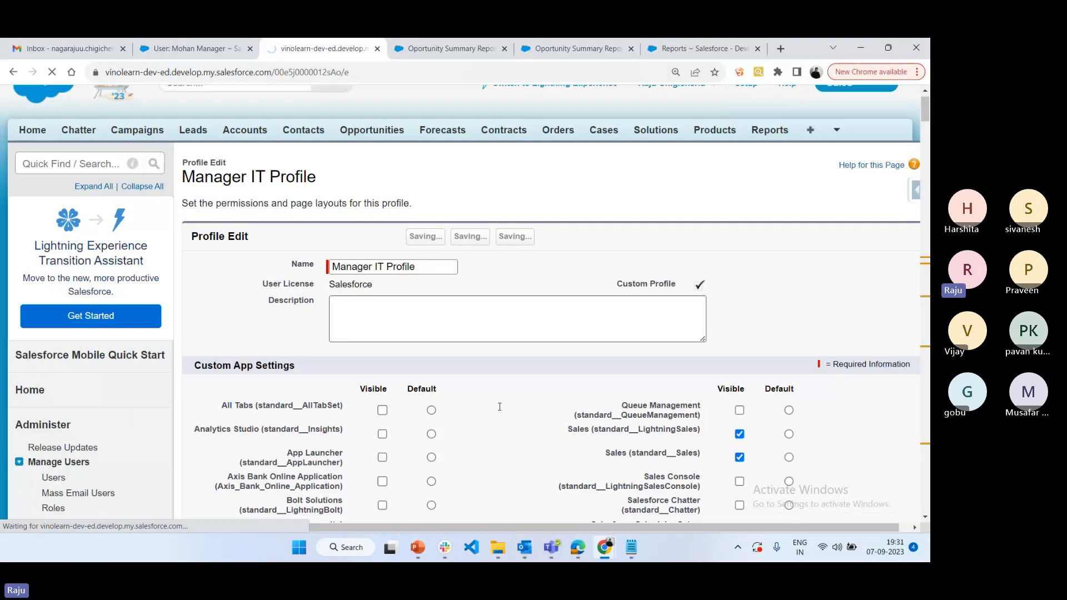
Switch to the manager's Edge session, reload Reports & Dashboards and open the IT Developer Report Folder.
click(583, 559)
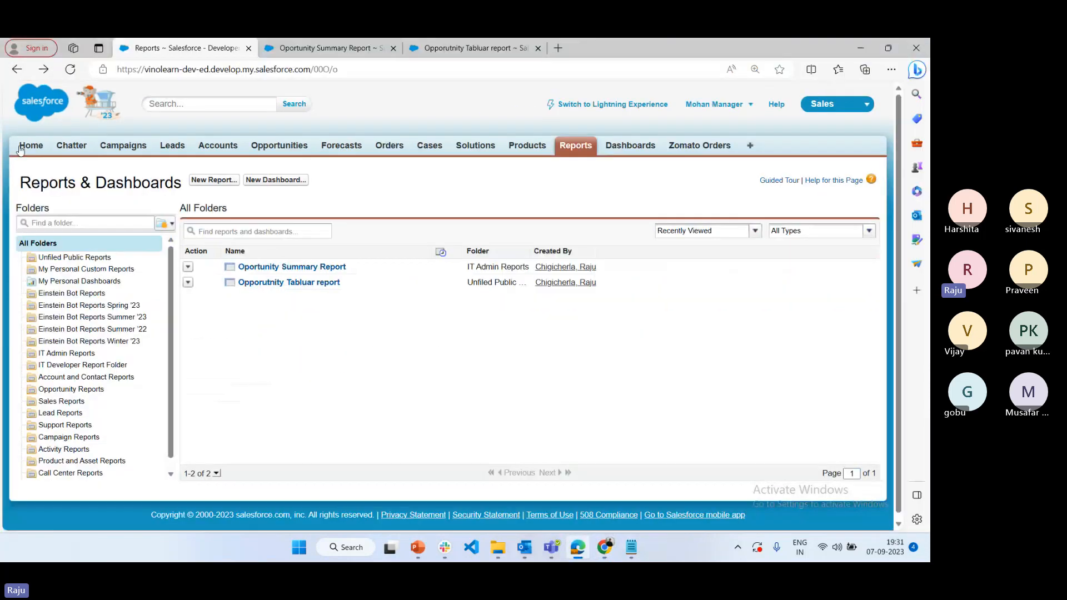
click(74, 72)
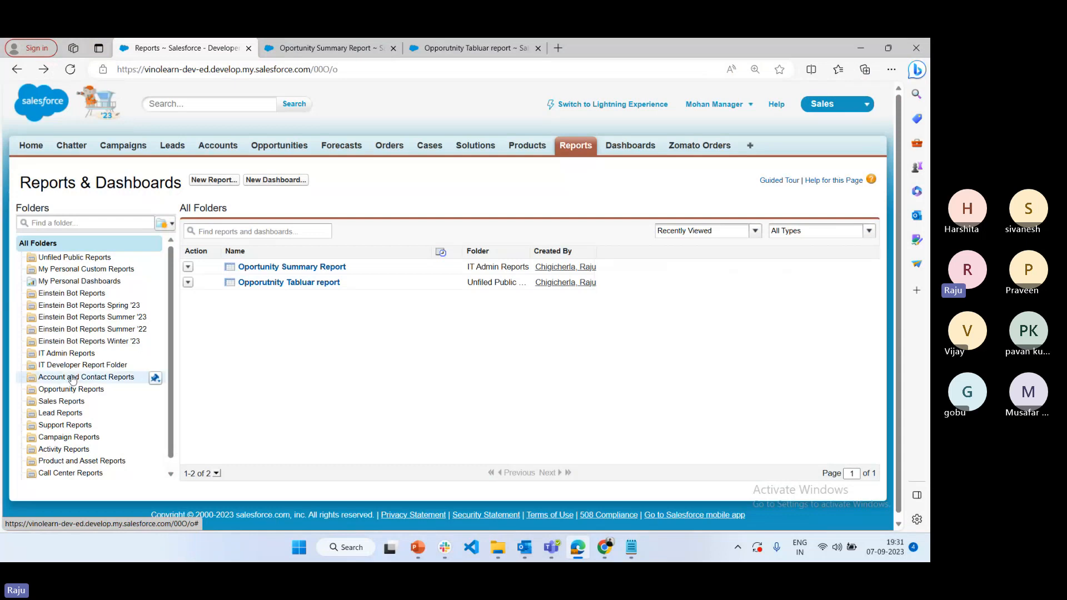
click(86, 365)
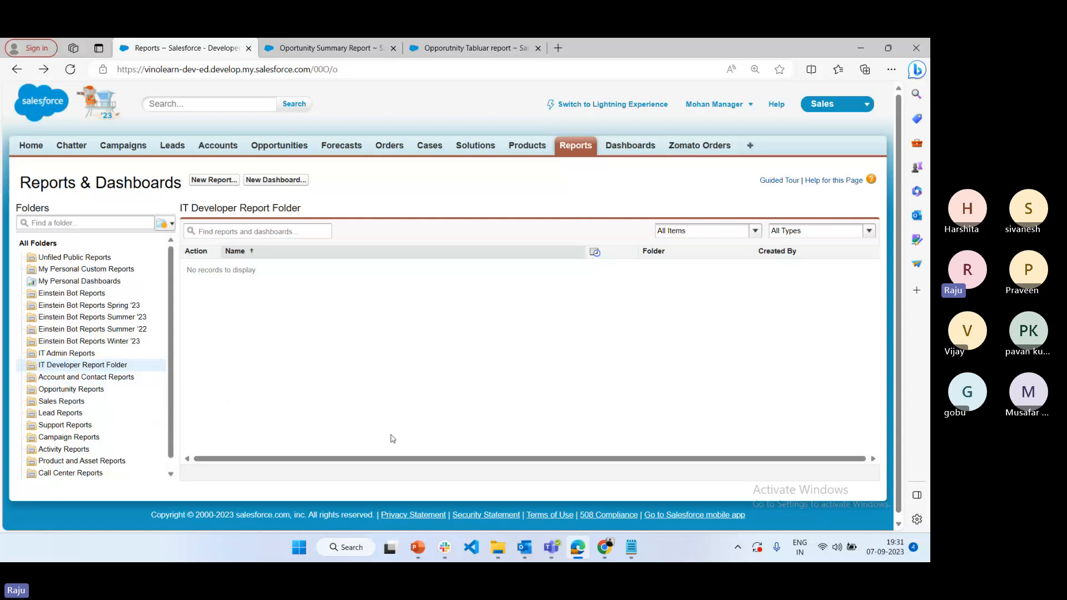
Return to the administrator's Chrome session and review the Manager IT Profile's detail page.
click(609, 554)
click(530, 515)
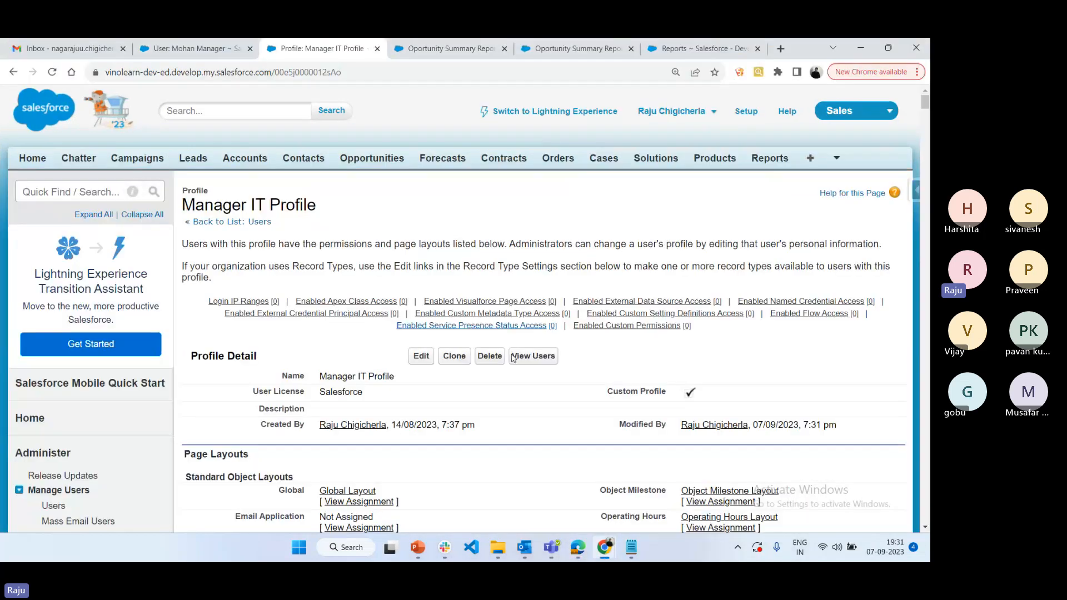
scroll(727, 293, down, 2)
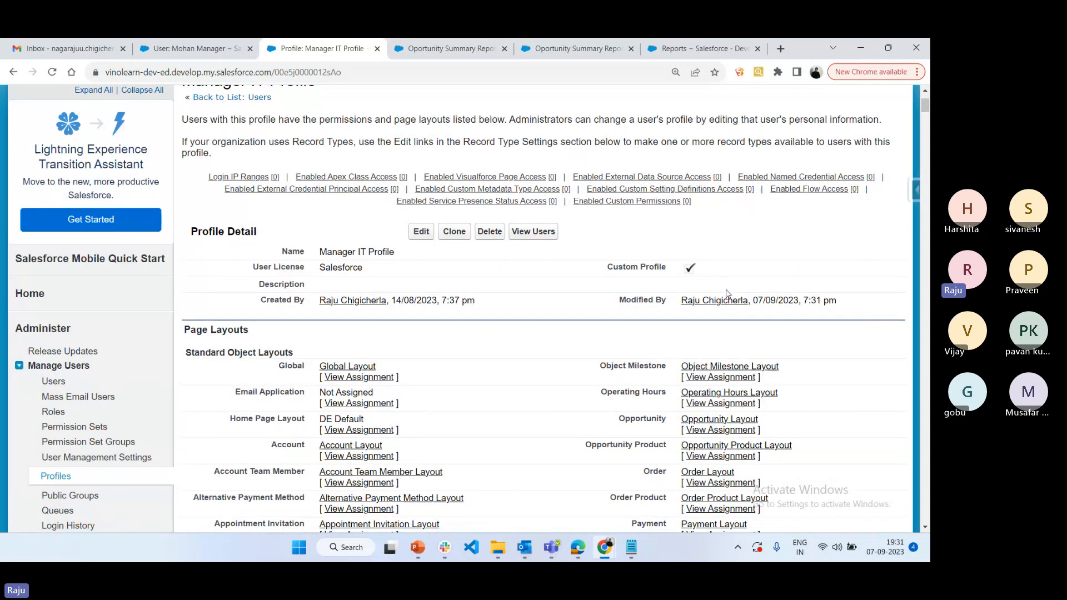
scroll(727, 294, down, 1)
Search Google in a new tab for "report folder is automatically shared to the user in salesforce".
click(781, 48)
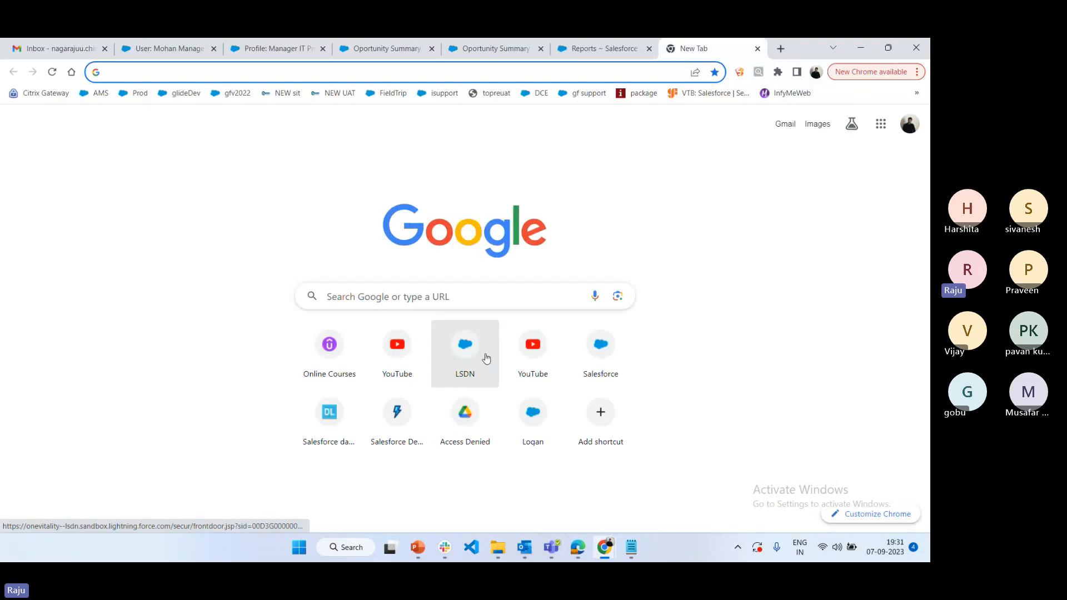
text(report )
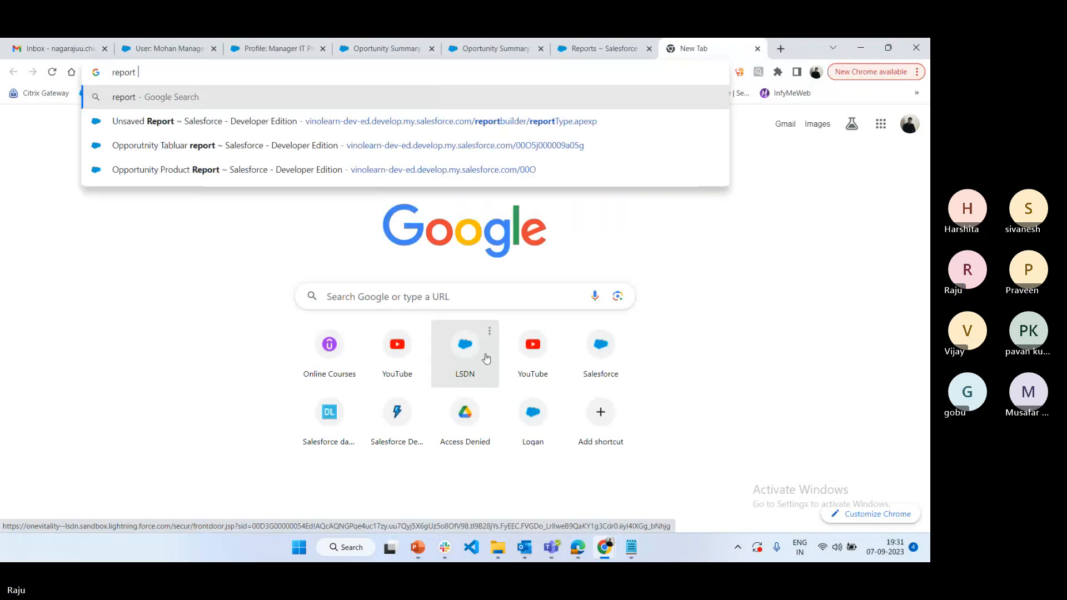
text(folder)
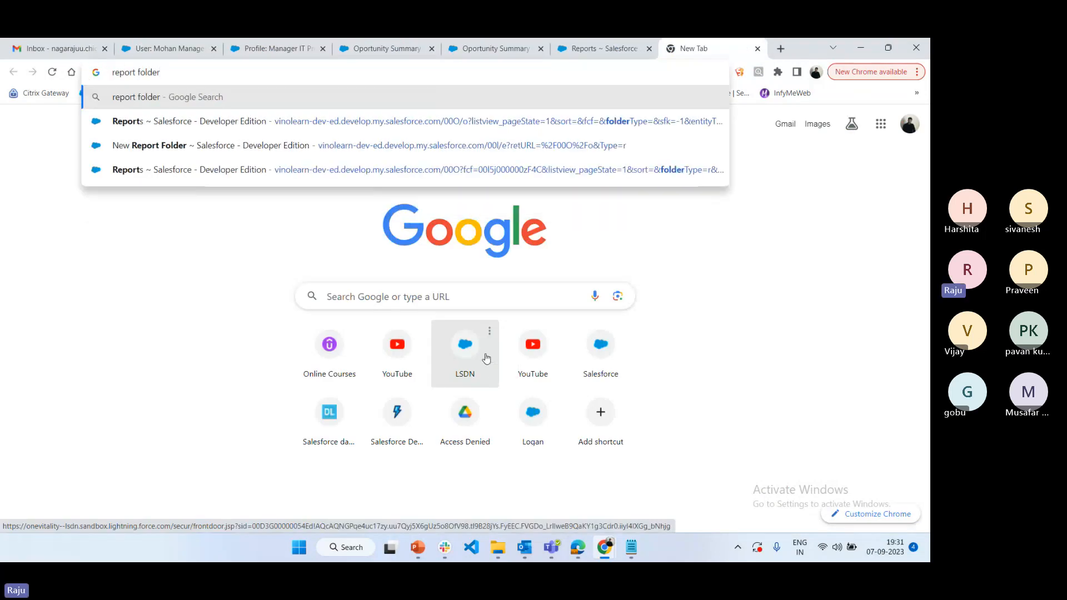
text( is automa)
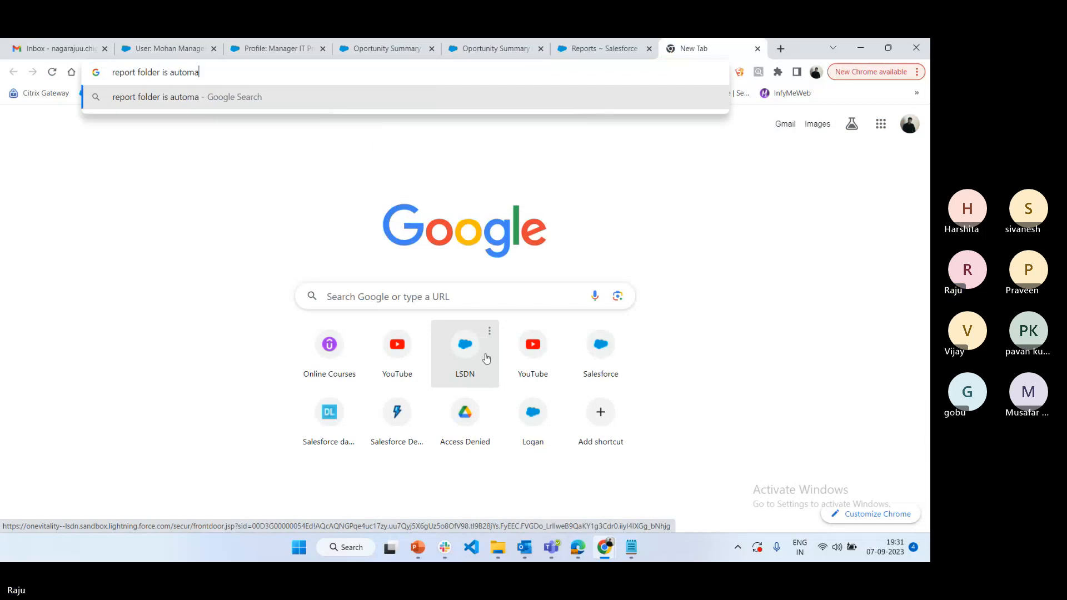
text(tically share)
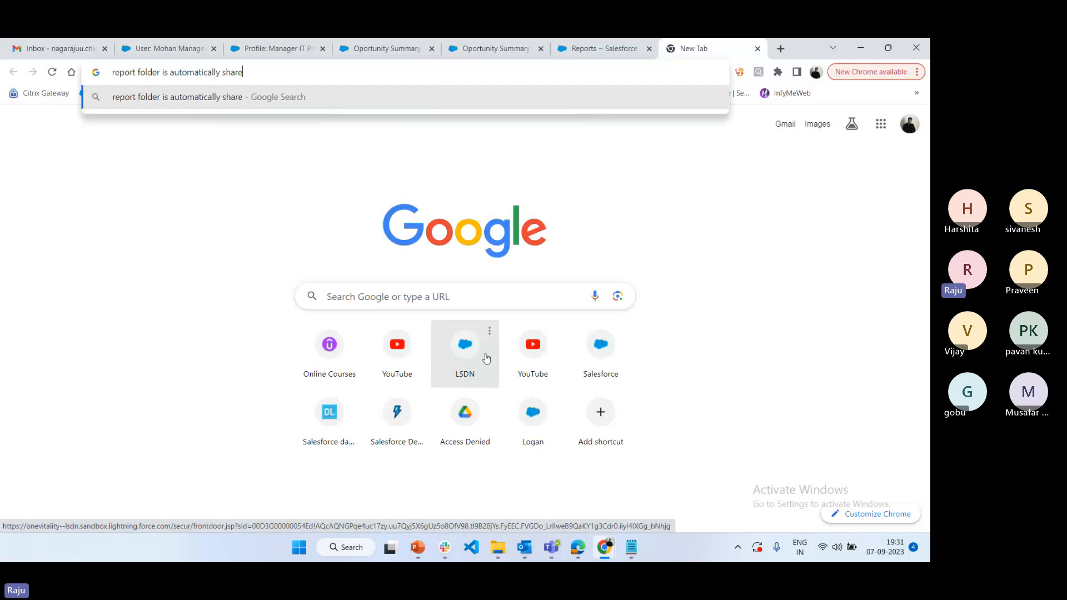
text(d to t)
text(he us)
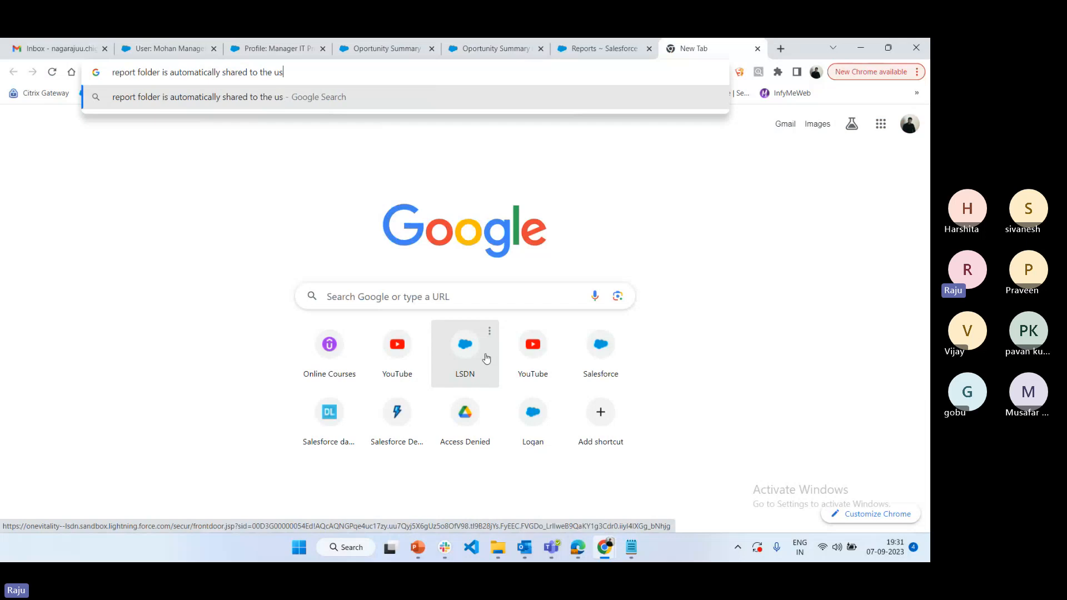
text(er ins ales)
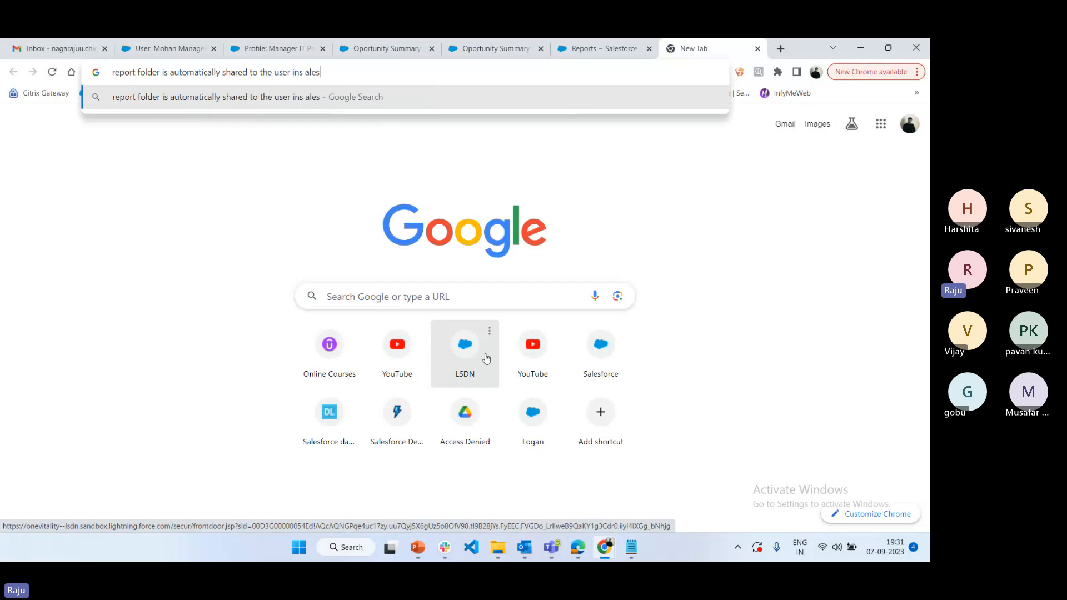
text(froce)
key(Return)
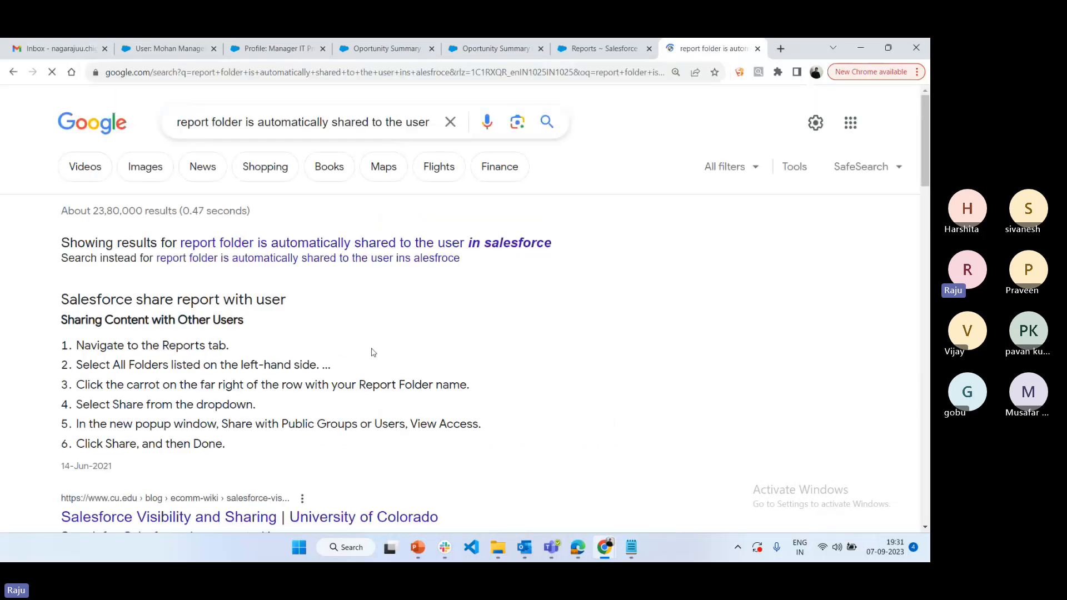
Look through the search results and expand the question "How do I restrict report folder access in Salesforce?".
scroll(222, 419, down, 2)
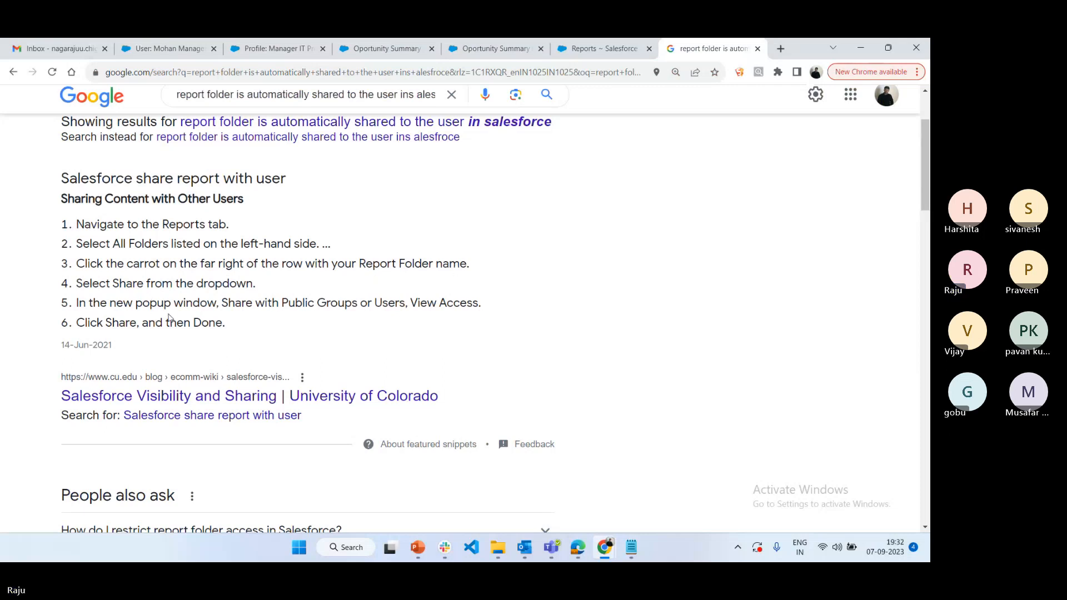
scroll(356, 315, down, 5)
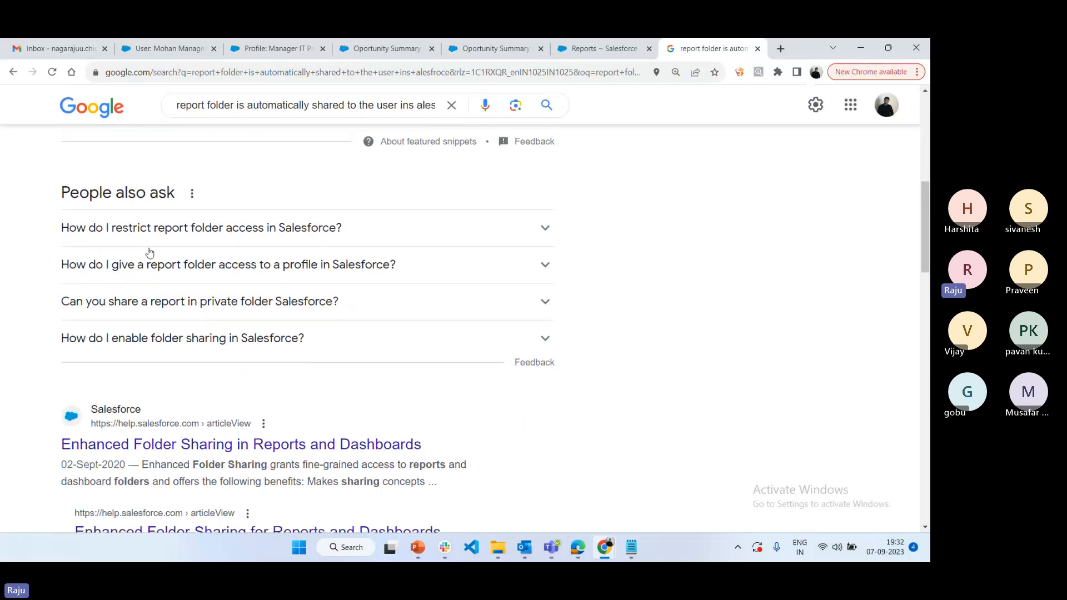
click(238, 238)
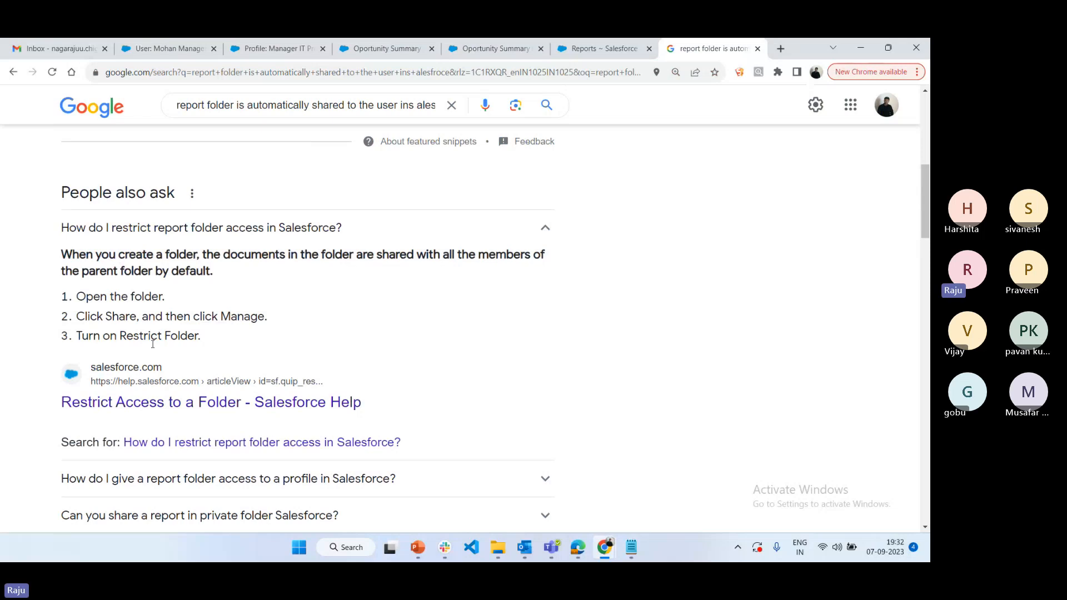
Check the access levels in the IT Developer Report Folder's sharing settings, open their help page, and close the sharing dialog.
click(604, 49)
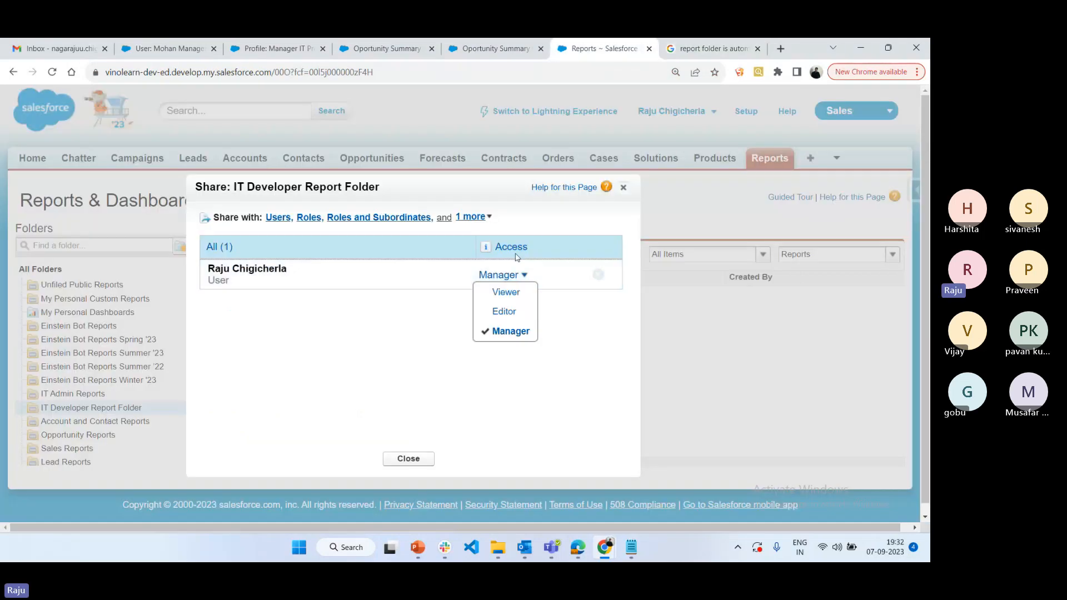
mouse_move(483, 253)
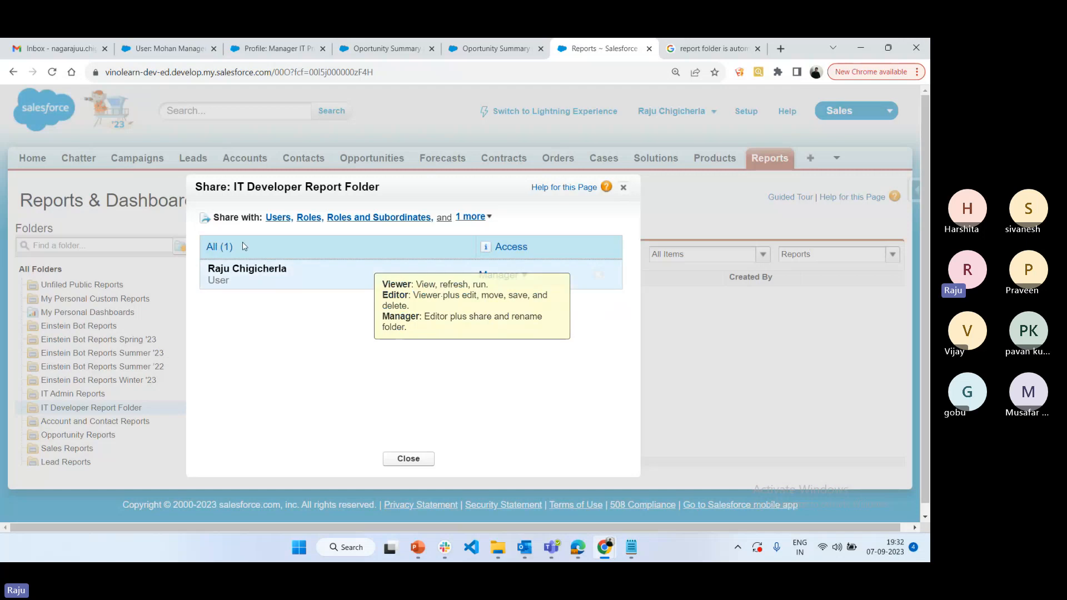
click(577, 190)
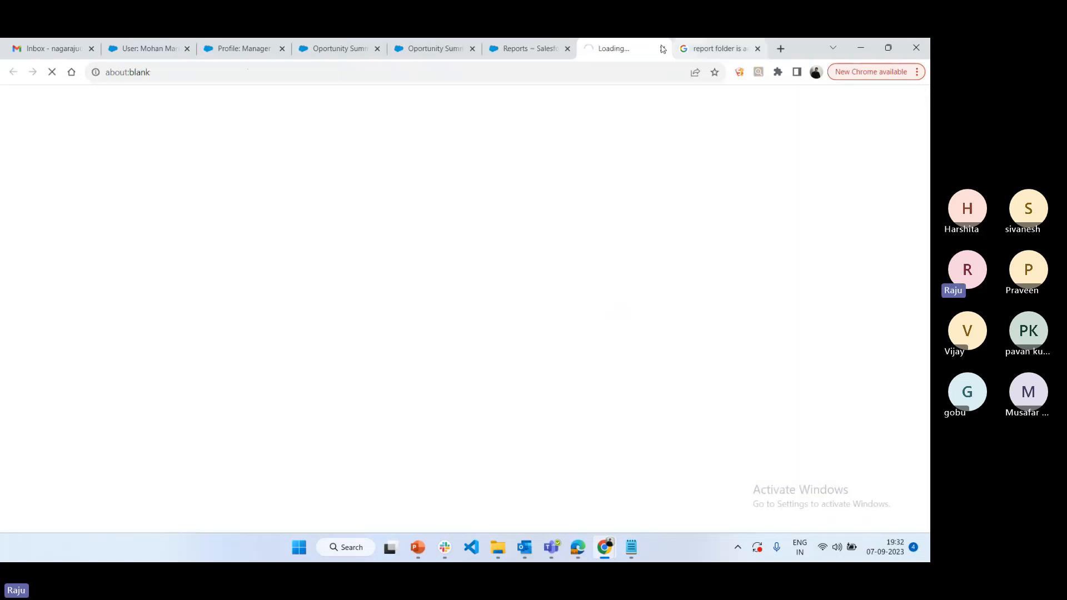
click(529, 49)
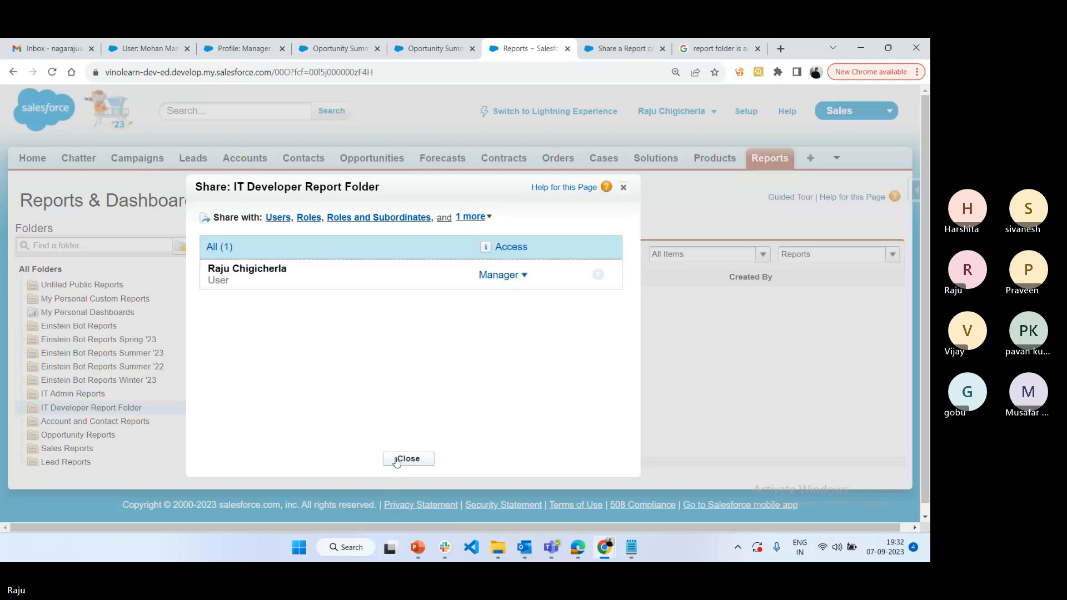
click(411, 458)
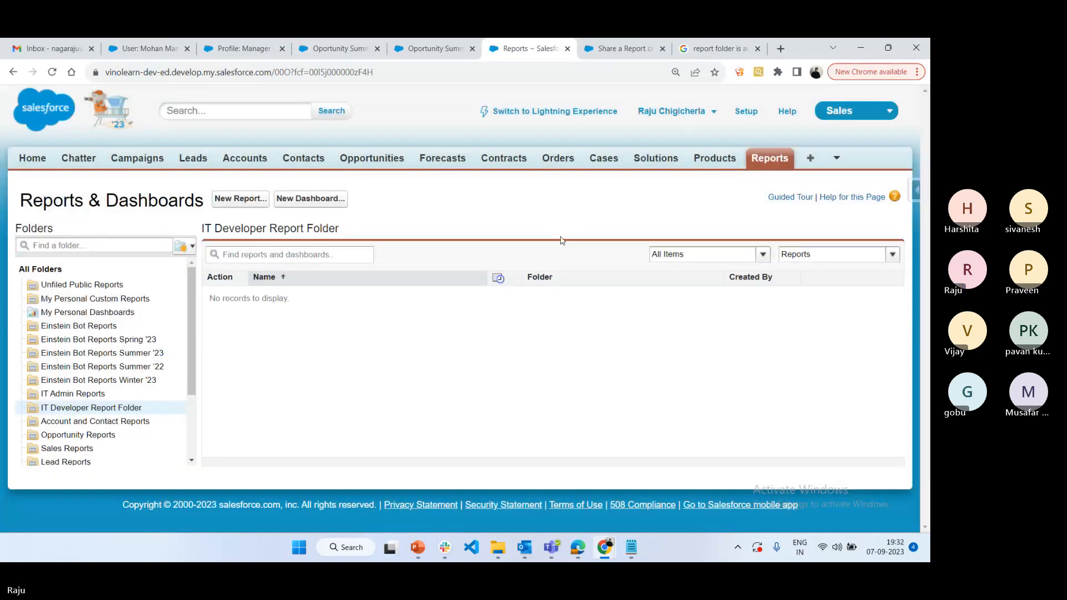
Examine the Manager IT Profile's user license and its page layout, application and tab settings.
click(253, 52)
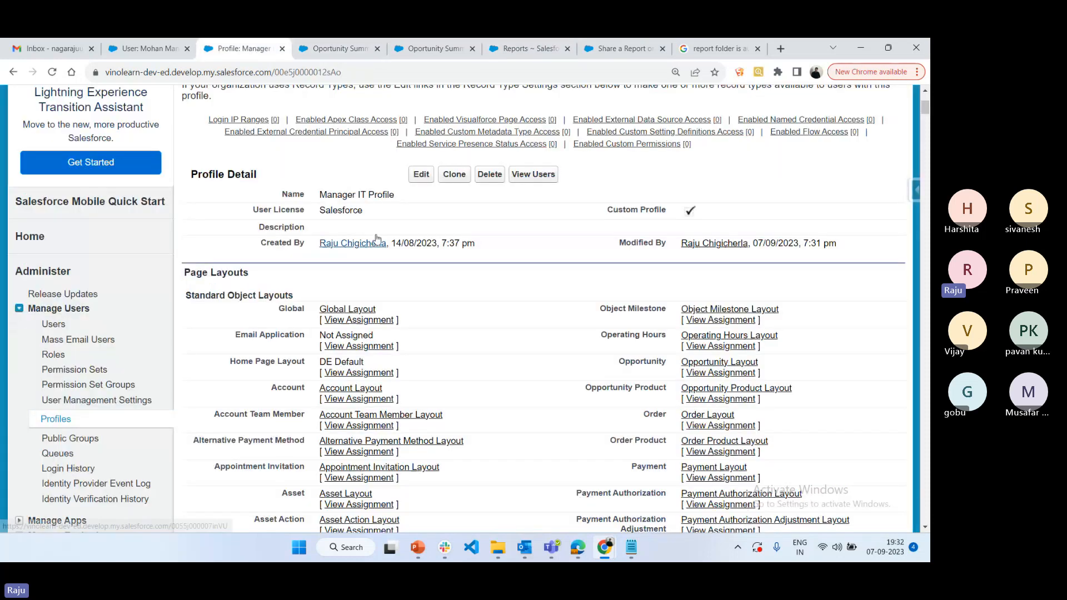
double_click(373, 209)
scroll(573, 307, down, 8)
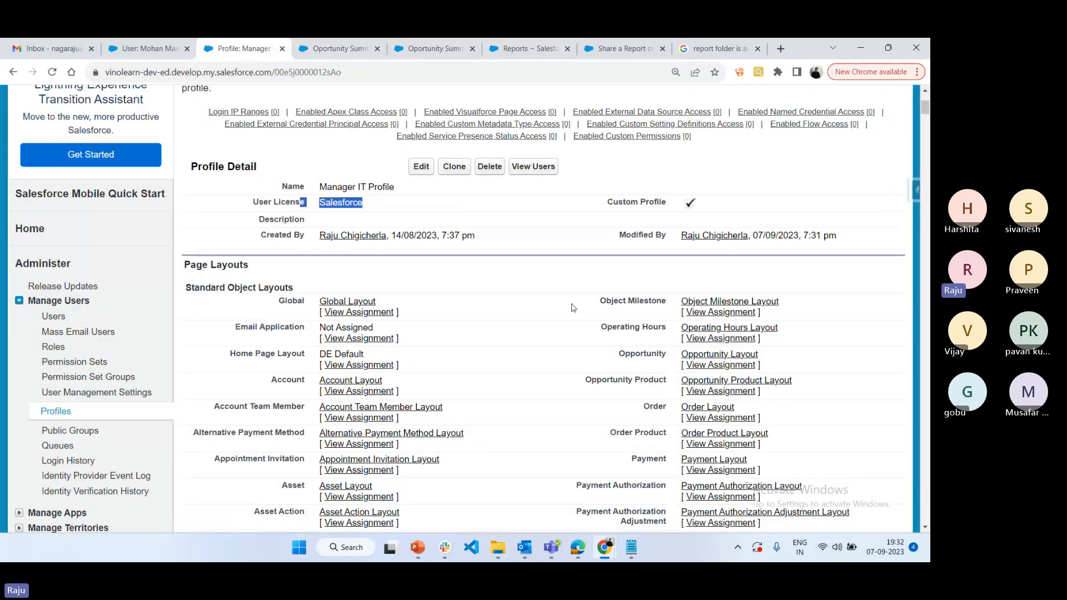
scroll(573, 307, down, 15)
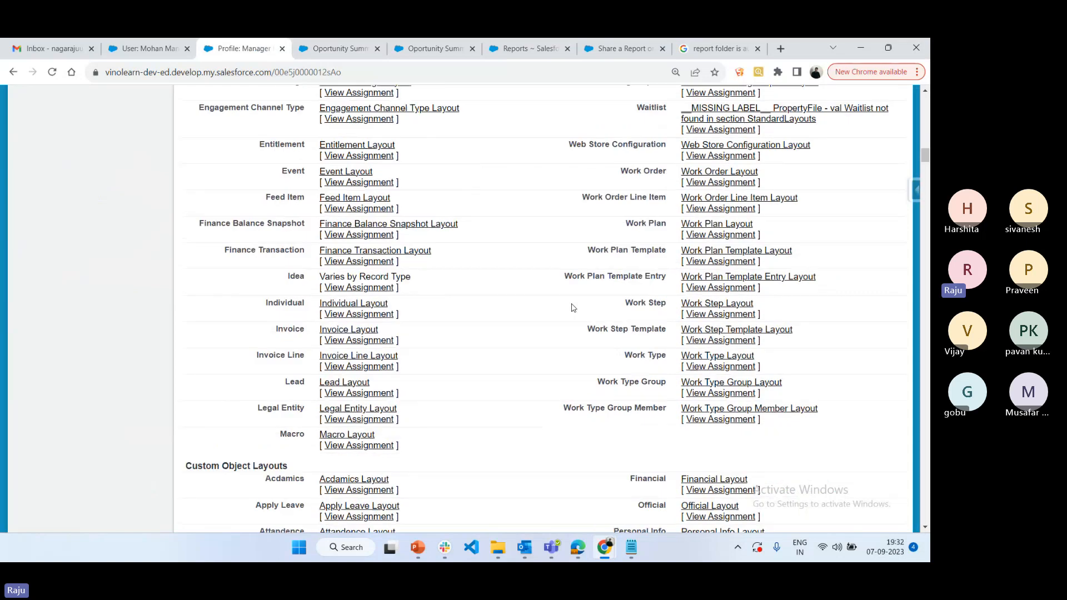
scroll(574, 307, down, 5)
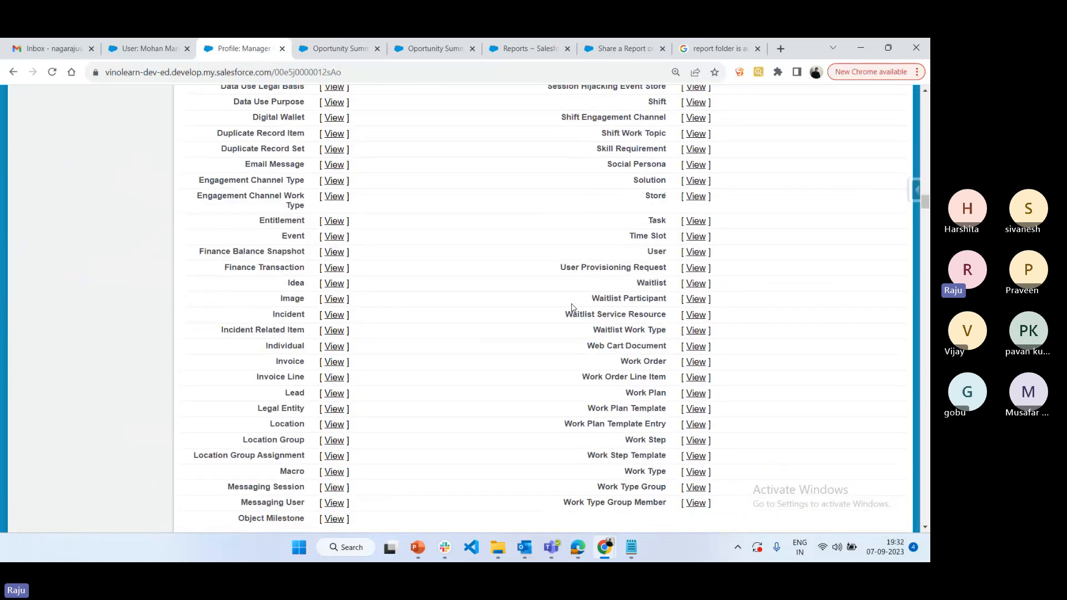
scroll(573, 308, down, 7)
scroll(574, 307, down, 5)
scroll(574, 307, up, 11)
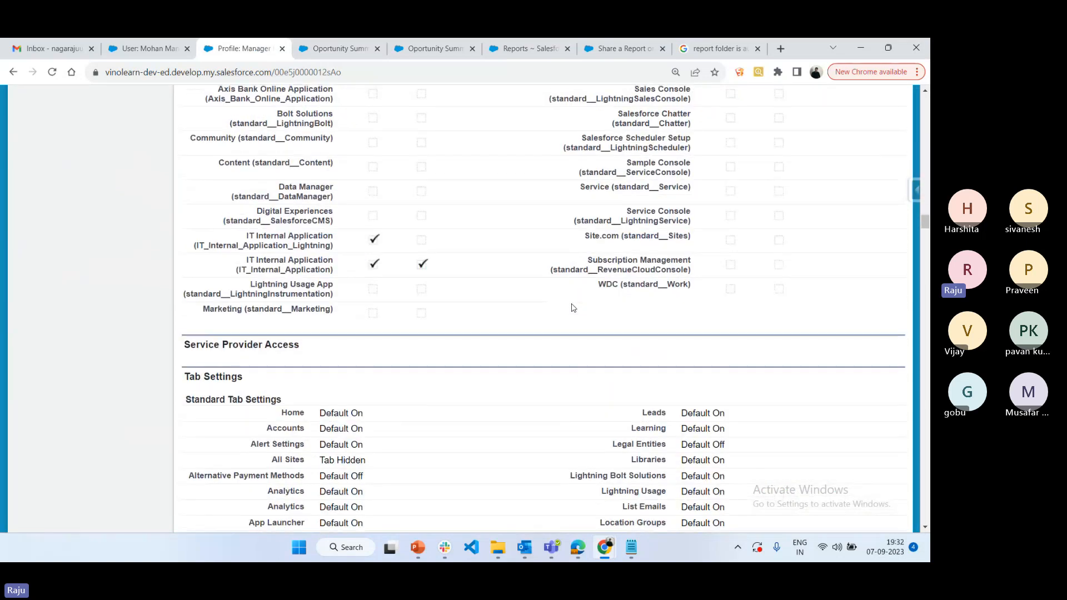
scroll(574, 307, up, 6)
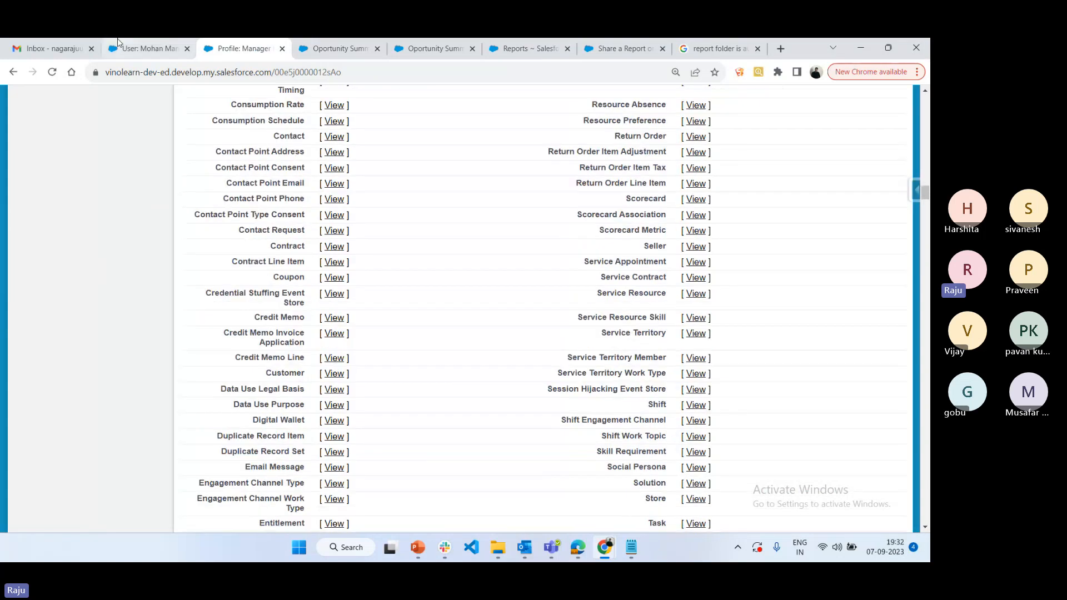
Edit the manager user's record, set the user license to Salesforce Platform and the profile to Developer IT profile, and save it.
click(117, 47)
click(422, 158)
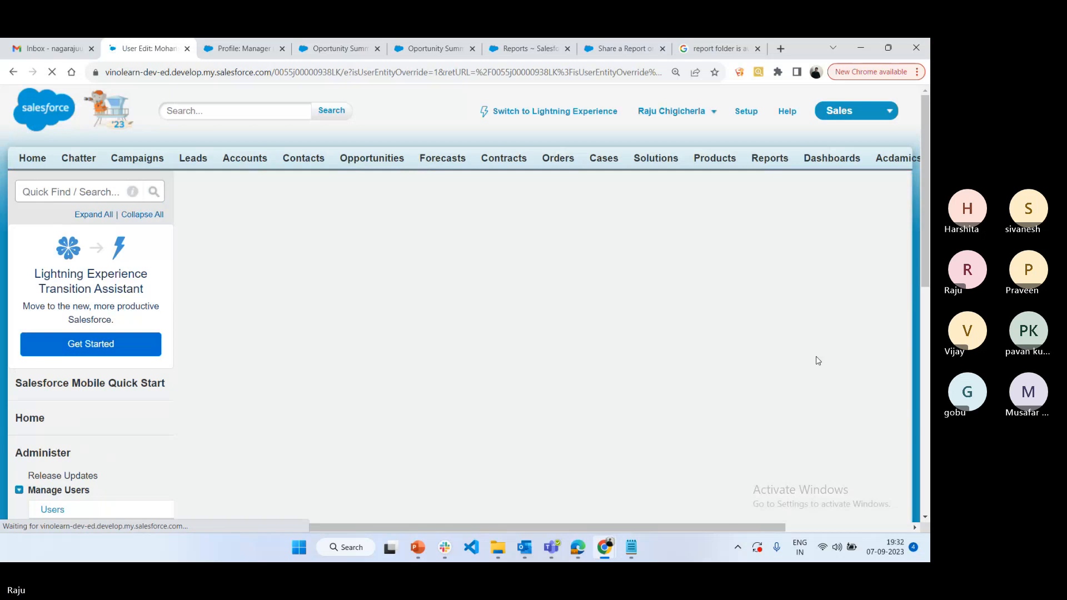
click(683, 309)
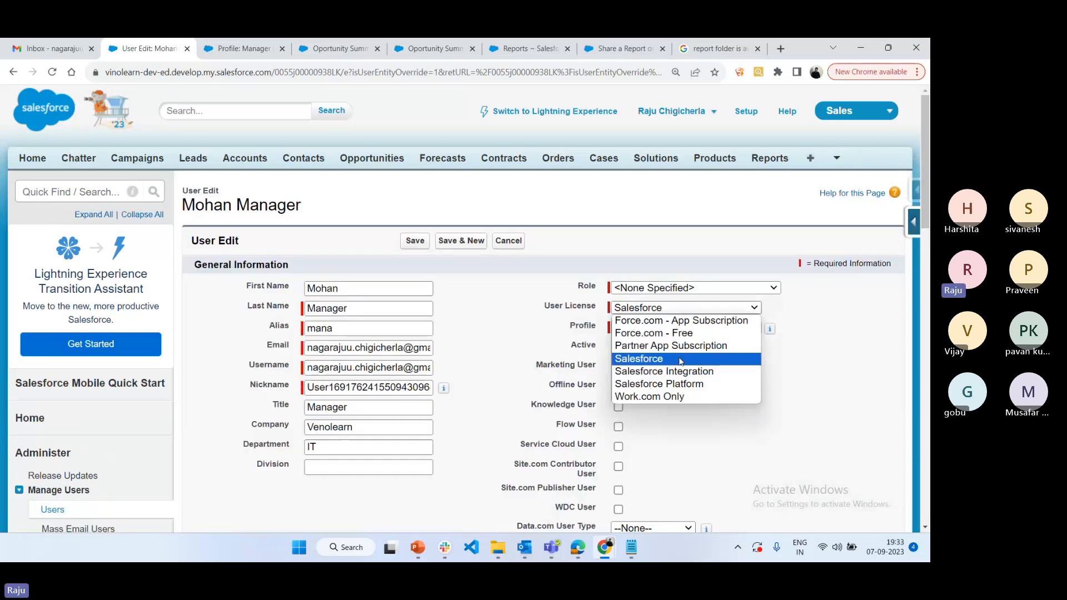
click(680, 383)
click(675, 328)
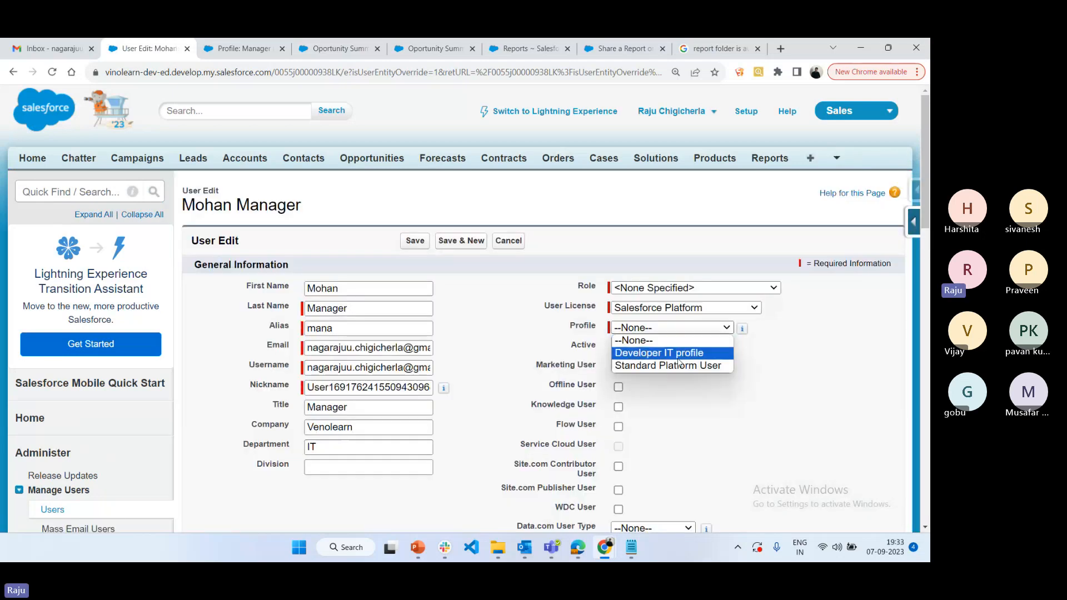
click(679, 355)
click(416, 243)
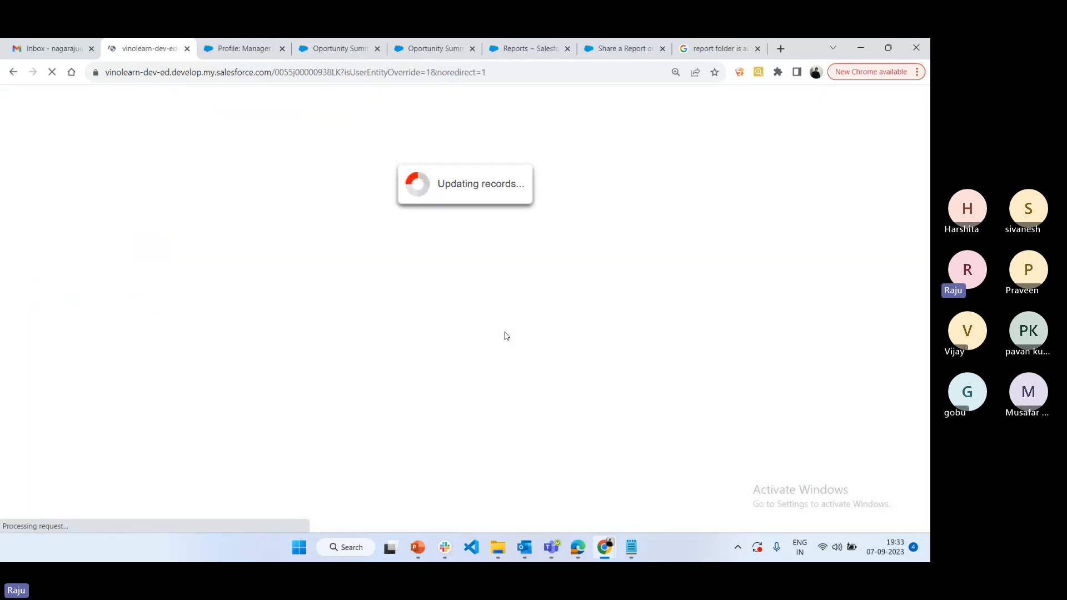
Switch to Edge, reload the manager user's Reports page and check which report folders that user can access.
click(578, 547)
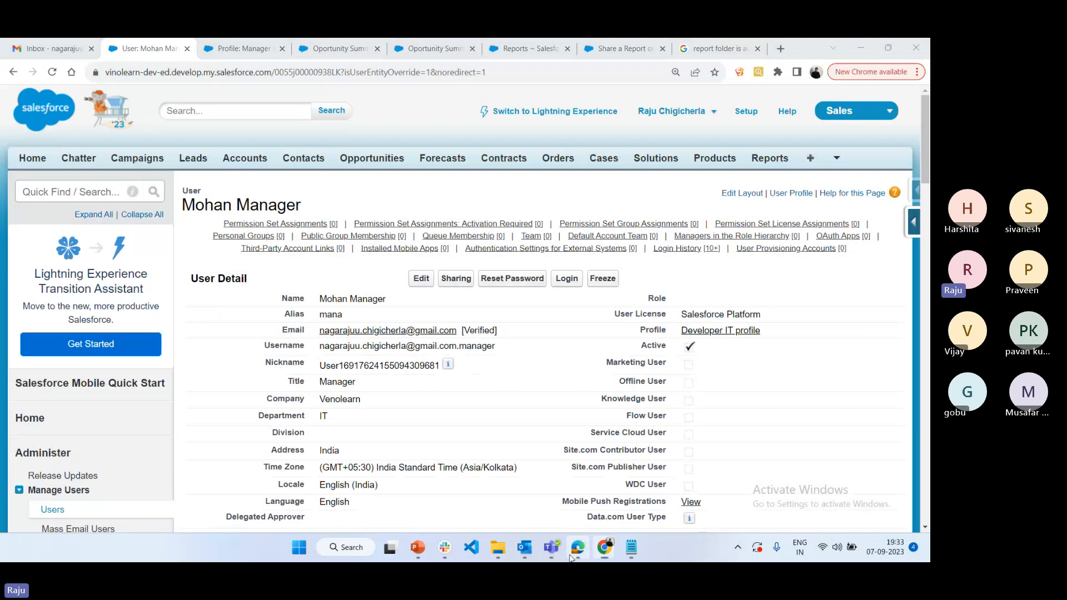
click(70, 69)
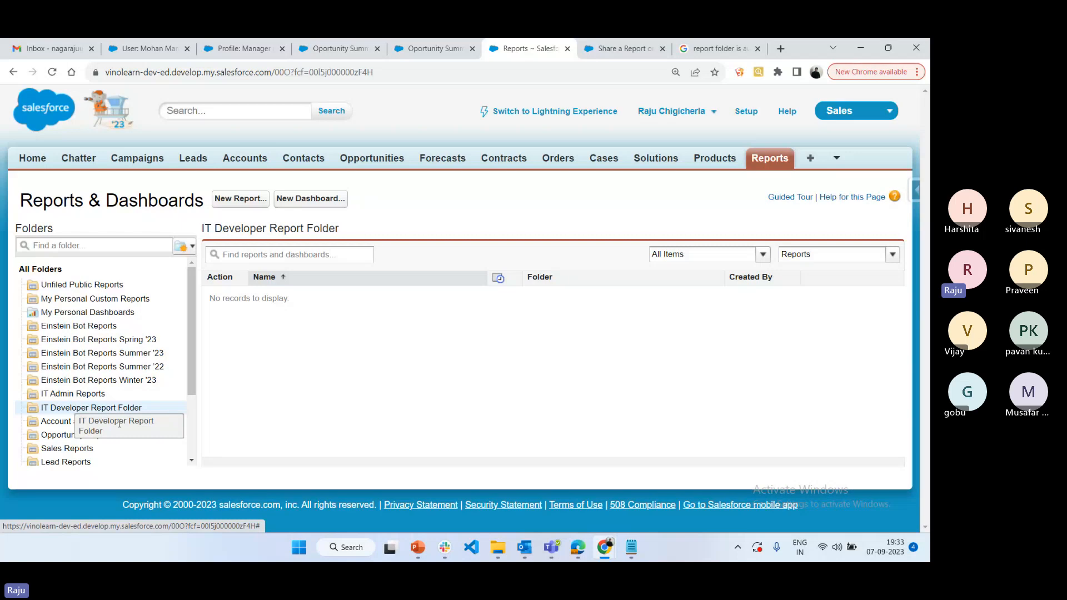
click(575, 547)
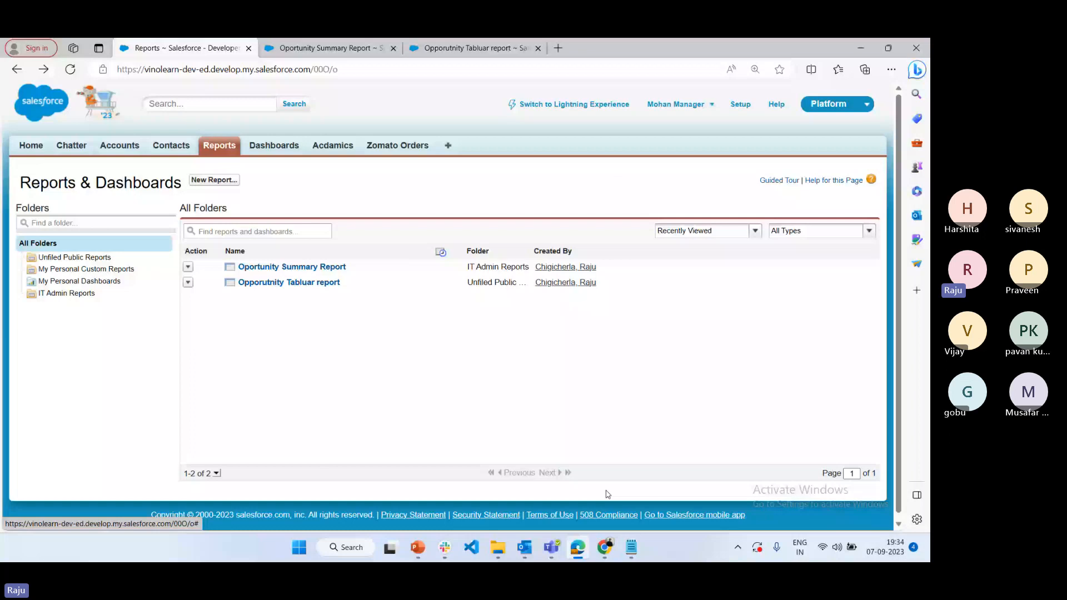
Switch back to Chrome and move Account Reports from My Personal Custom Reports into IT Developer Report Folder.
click(604, 547)
click(89, 300)
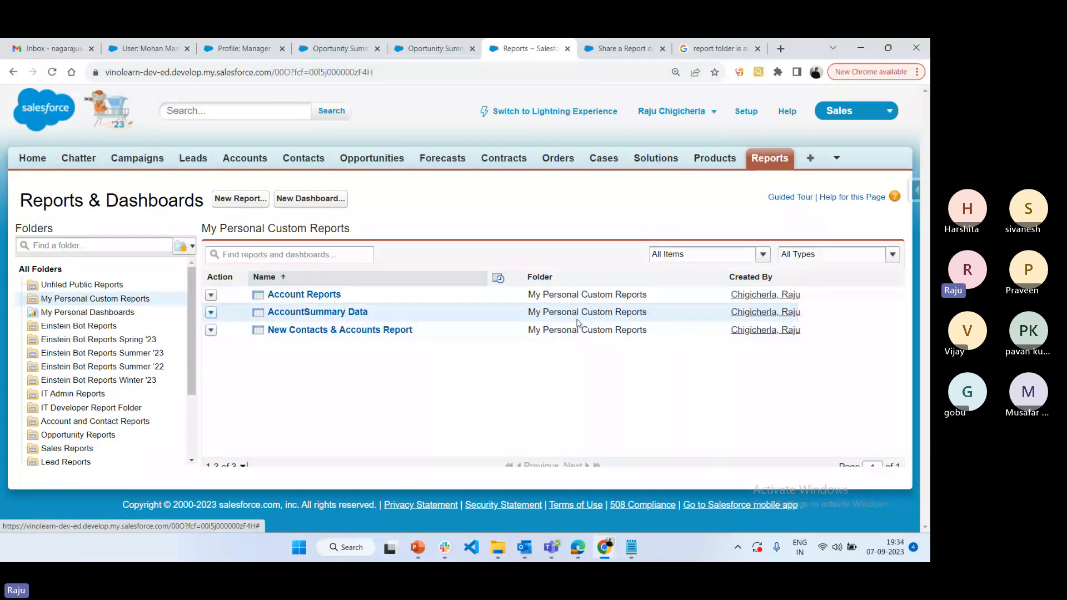
drag(310, 300, 139, 410)
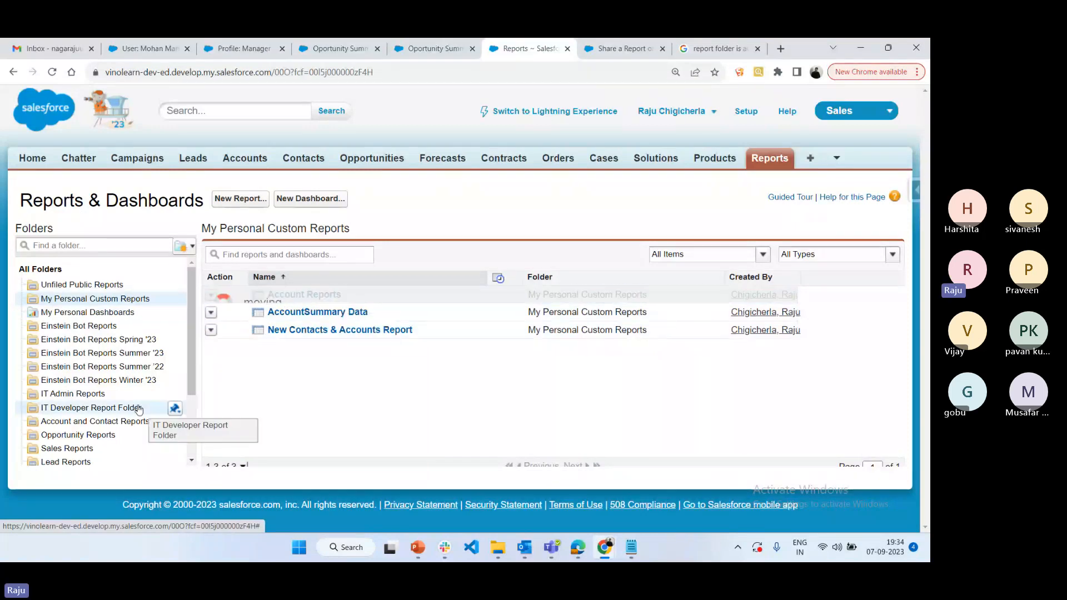
Share IT Developer Report Folder with the manager user and grant Editor access.
click(176, 413)
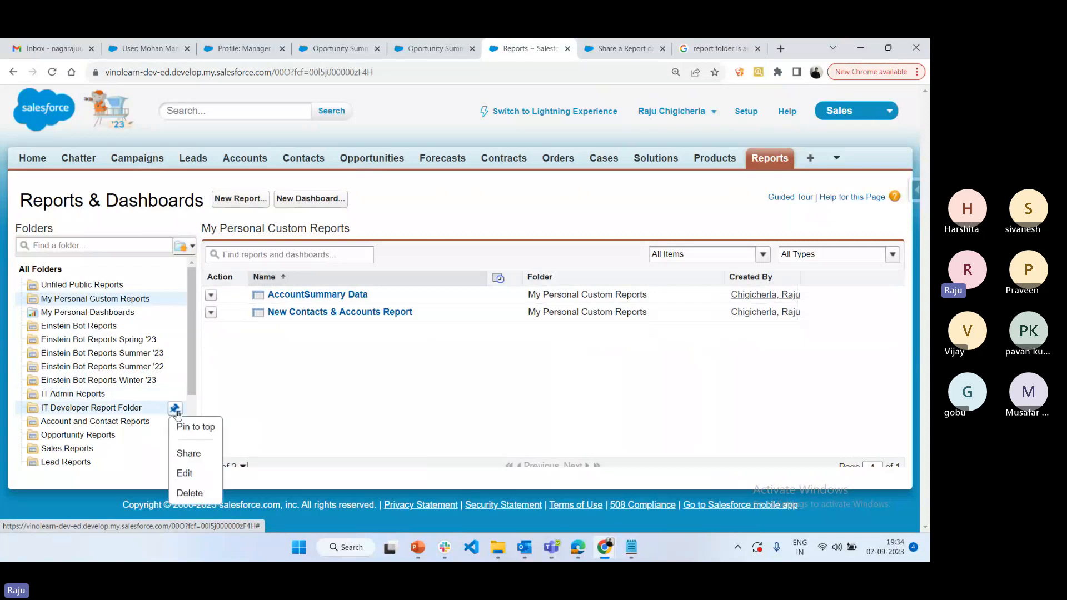
click(188, 458)
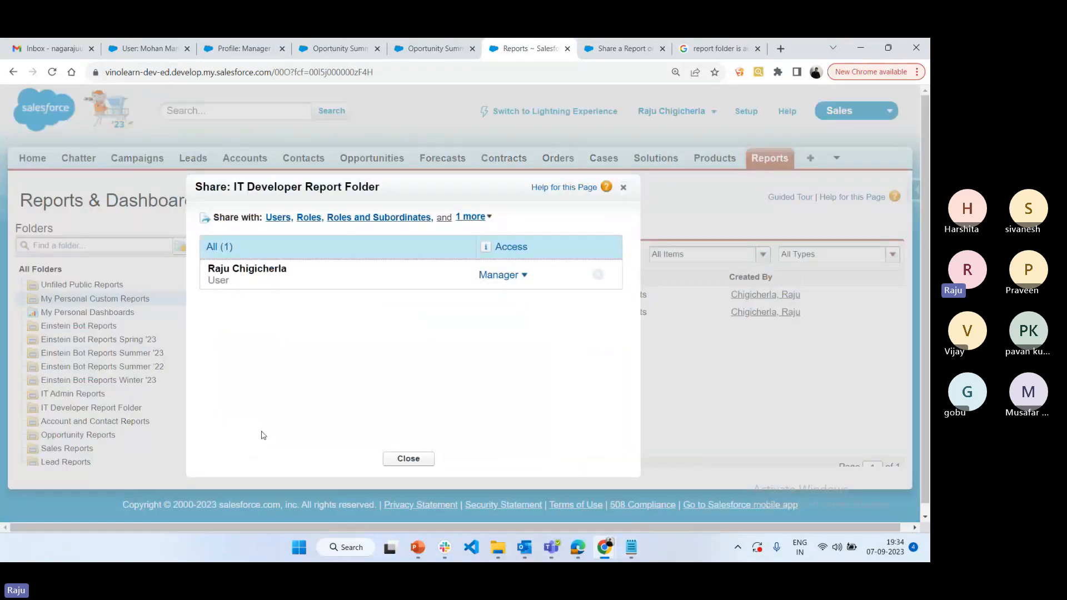
click(278, 218)
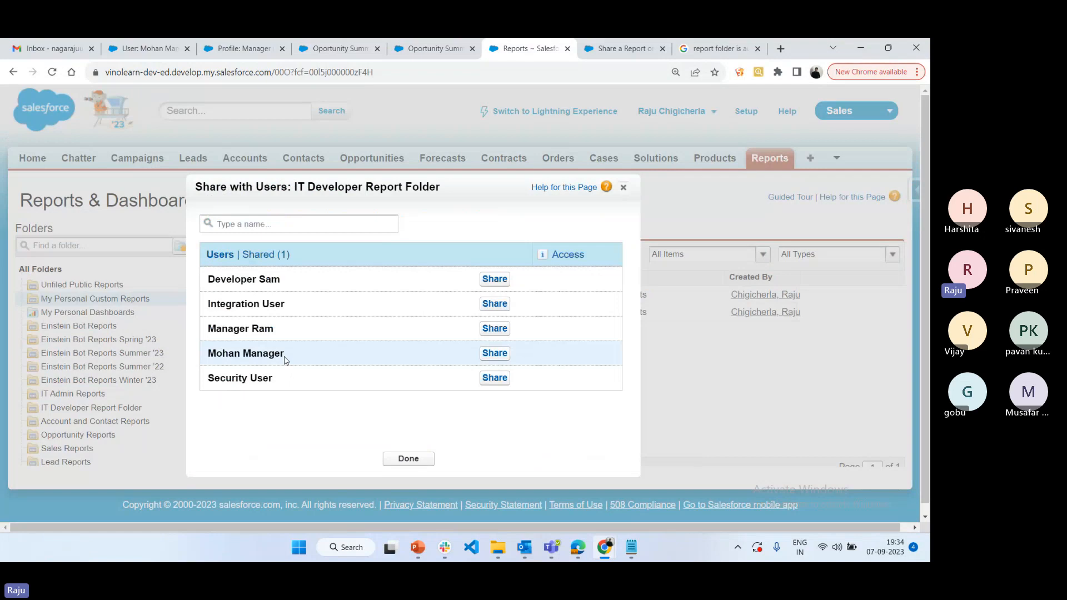
click(494, 356)
click(576, 357)
click(560, 385)
click(402, 463)
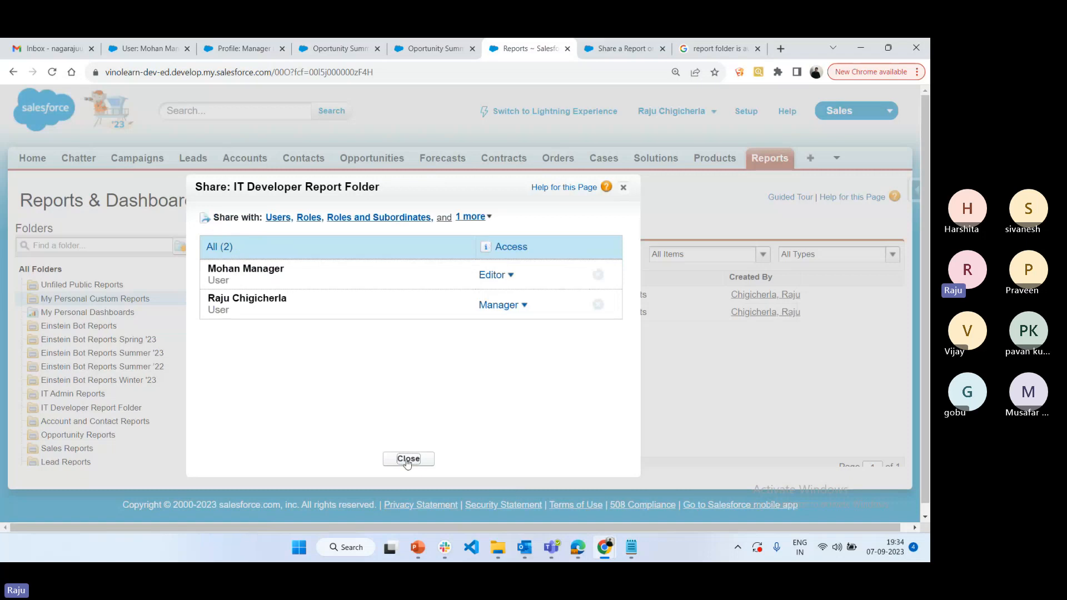
click(407, 459)
Switch to Edge, open Account Reports from IT Developer Report Folder as the manager user, and return to the Chrome reports page.
click(578, 547)
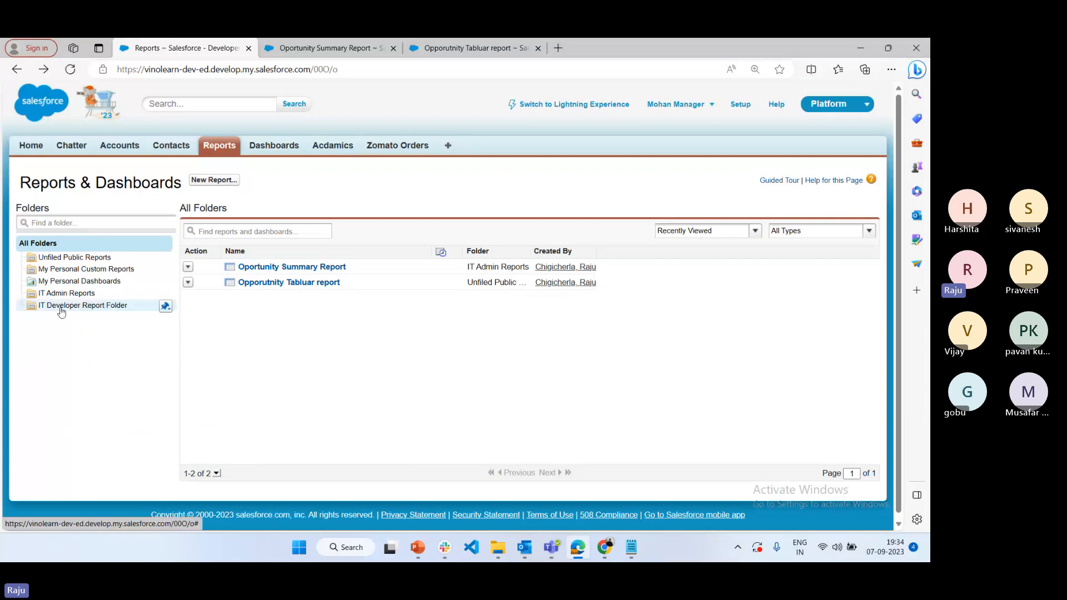
click(61, 306)
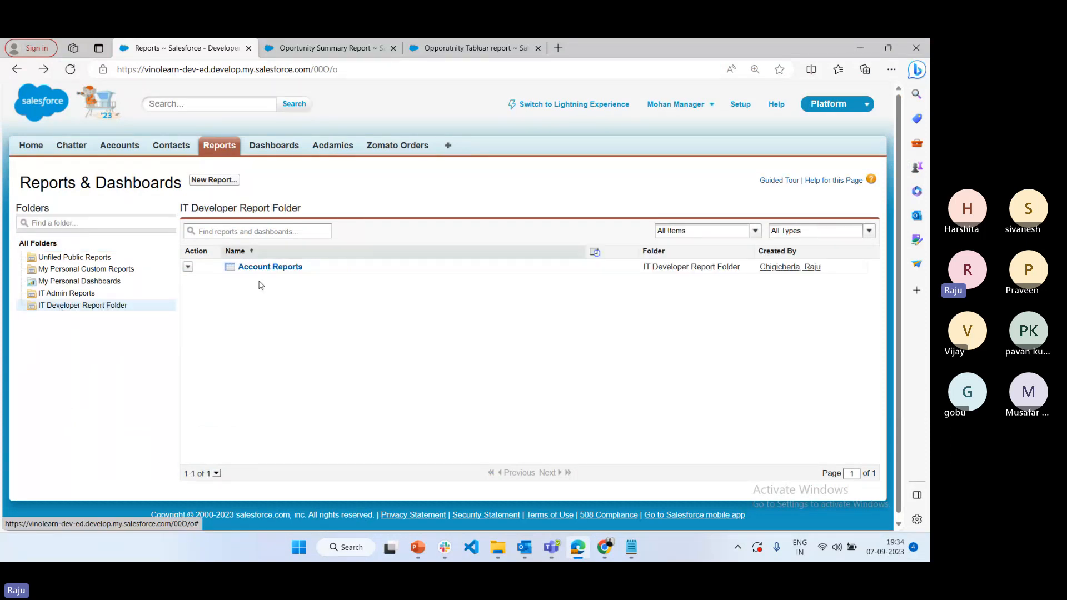
click(269, 268)
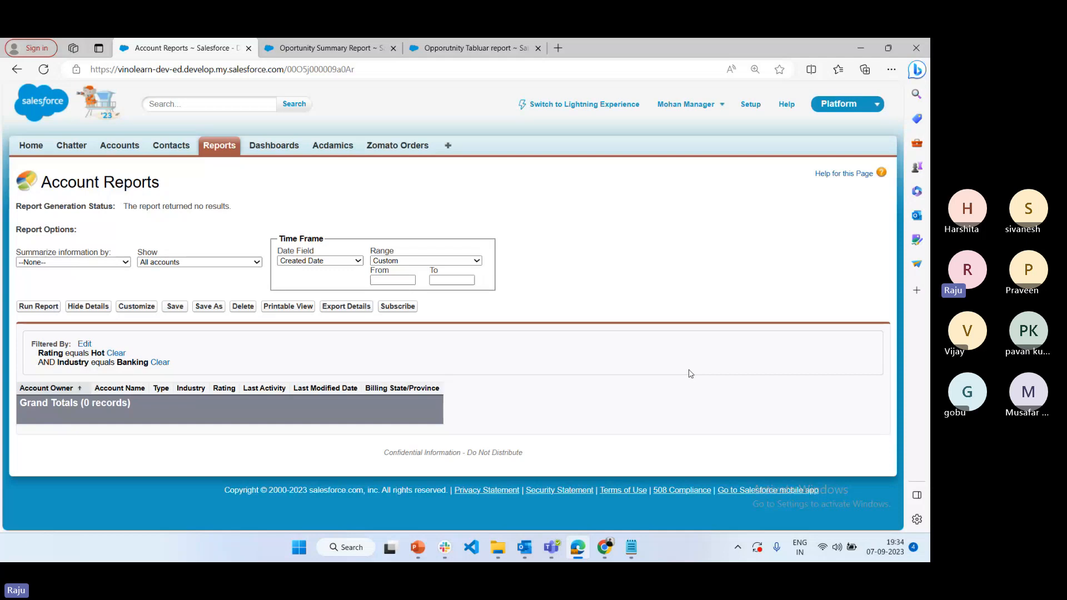
click(605, 548)
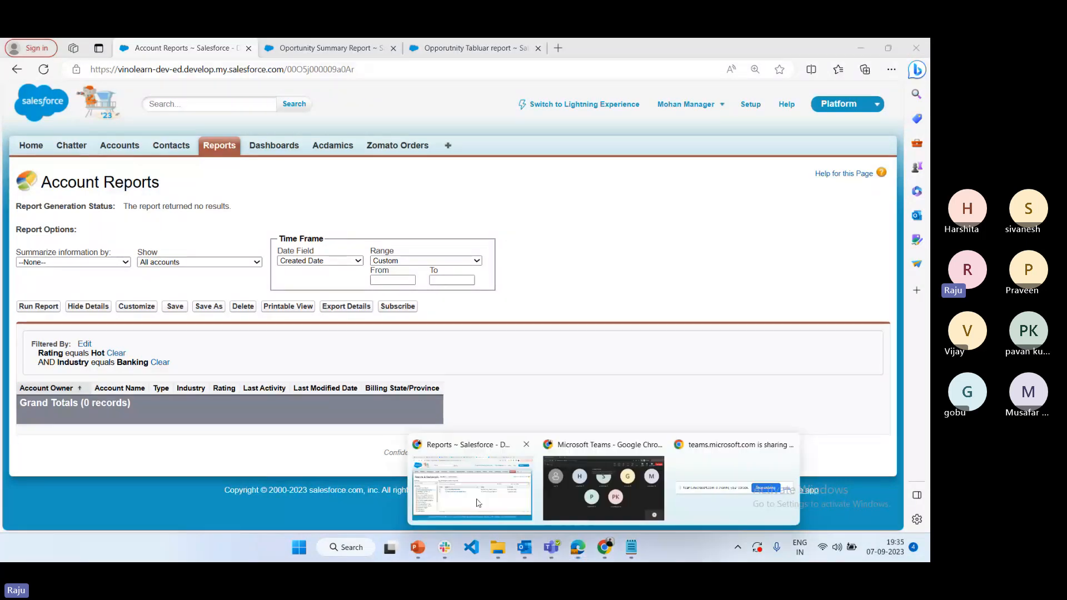
click(477, 503)
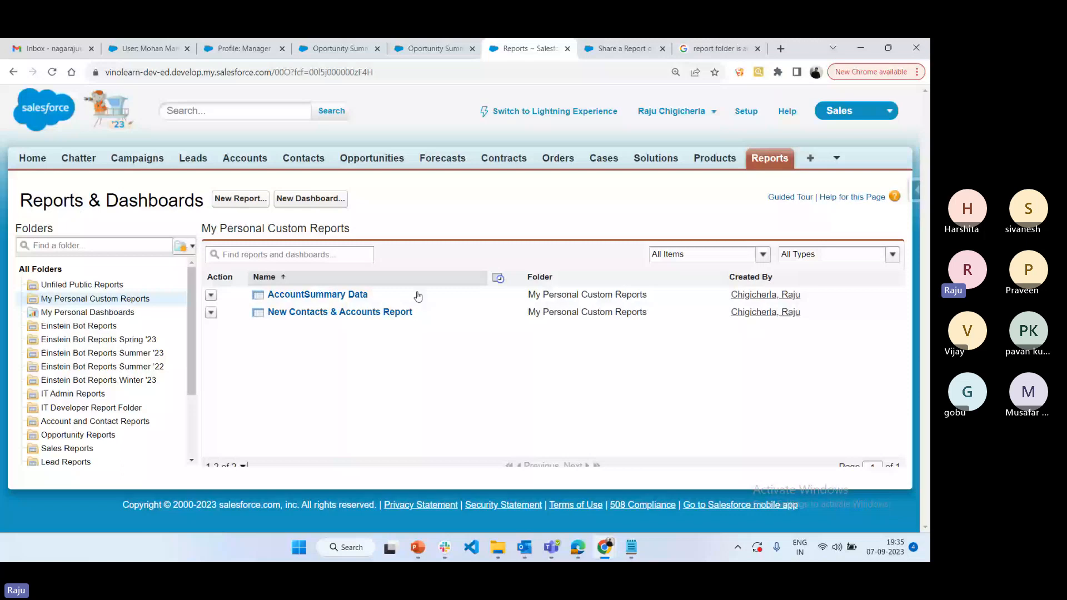
Switch to Notepad and start a note under Report Sharing: "If the report is saved in pubilc folder/ Unified Public folder then no".
click(631, 550)
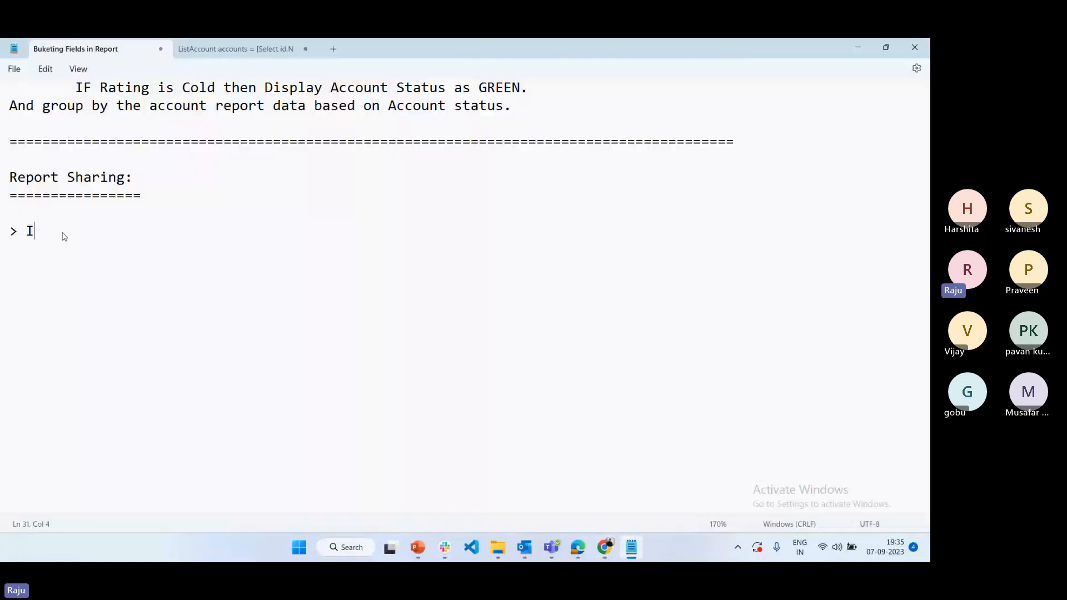
text(f the report is saved in pubilc)
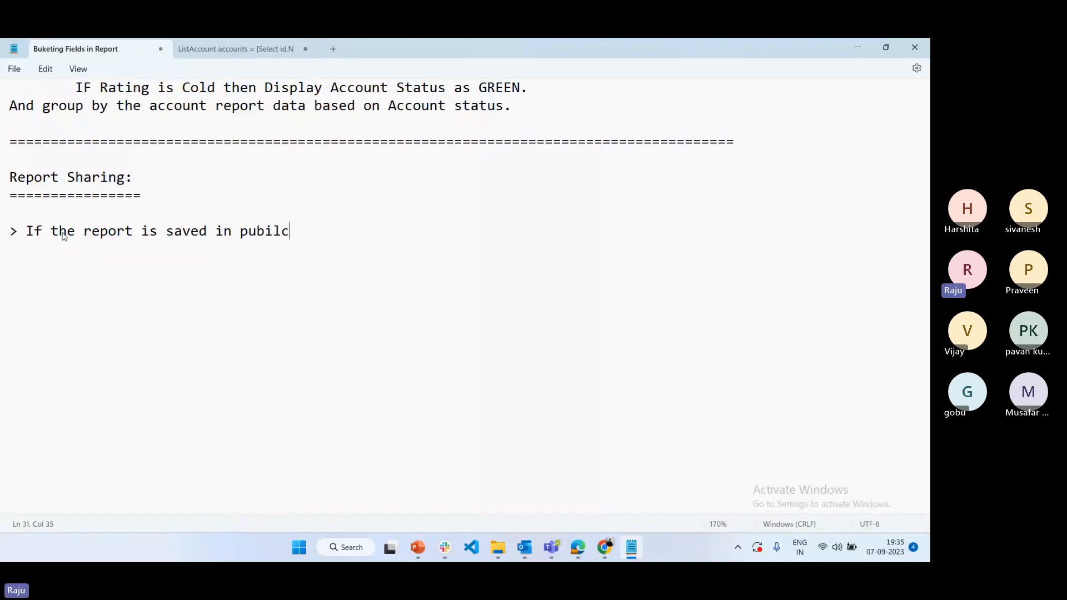
text( folder/ Unified Publi)
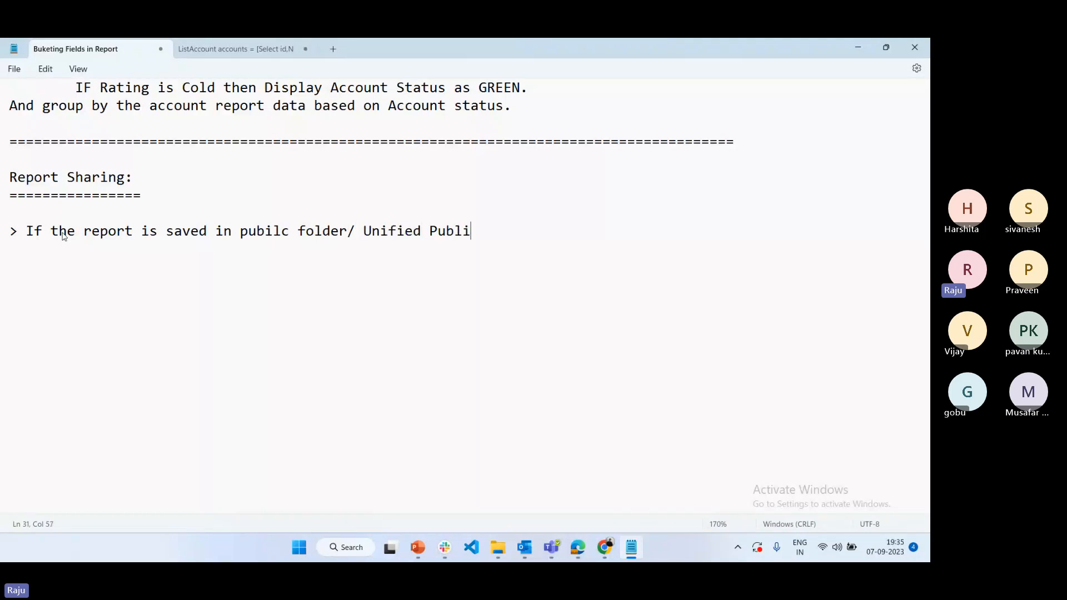
text(c folder then ne)
key(BackSpace)
text(o )
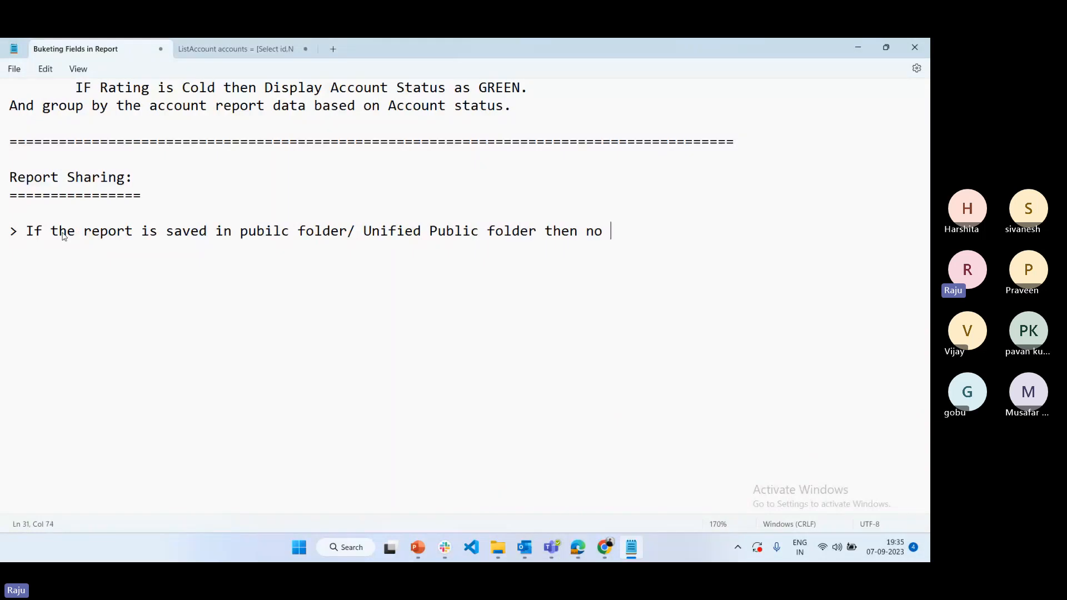
Continue the note with "need to share the report from one user to another users. by default all users are getting access for public reports".
text(need to )
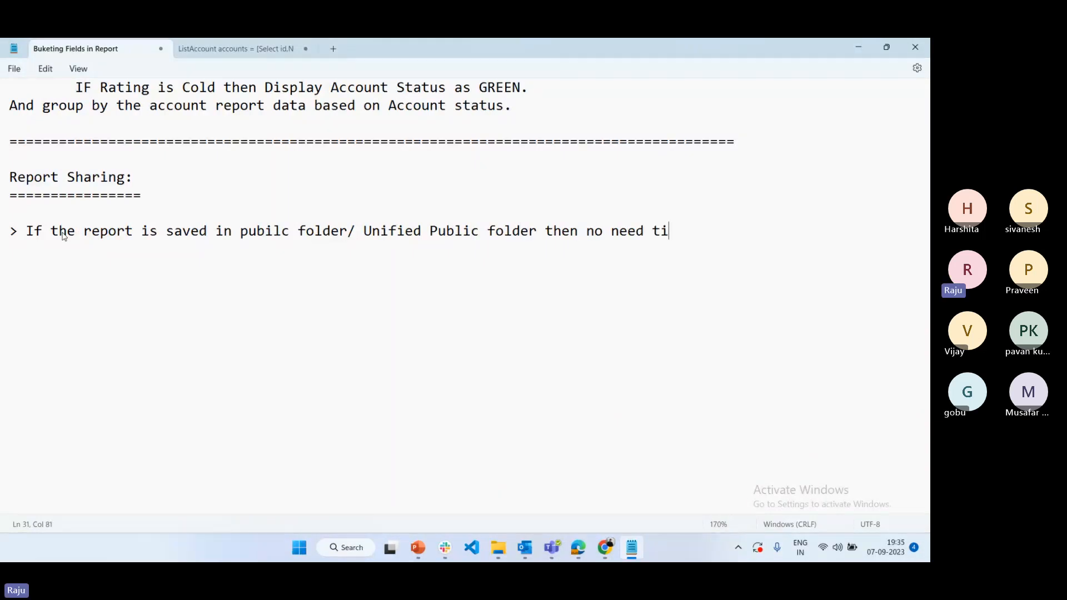
text(shaer)
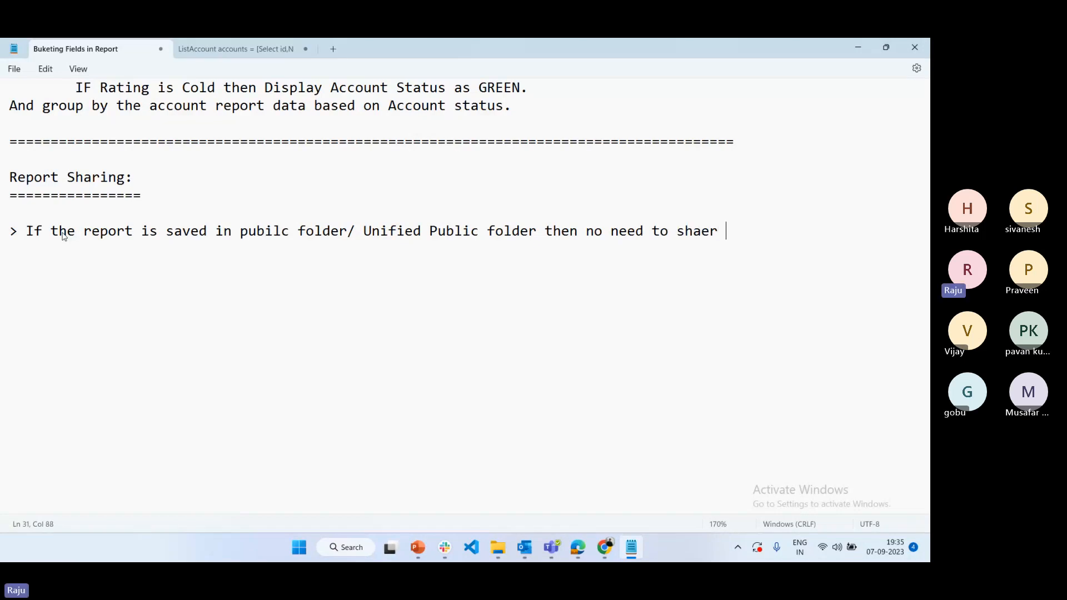
key(BackSpace)
key(BackSpace)
key(BackSpace)
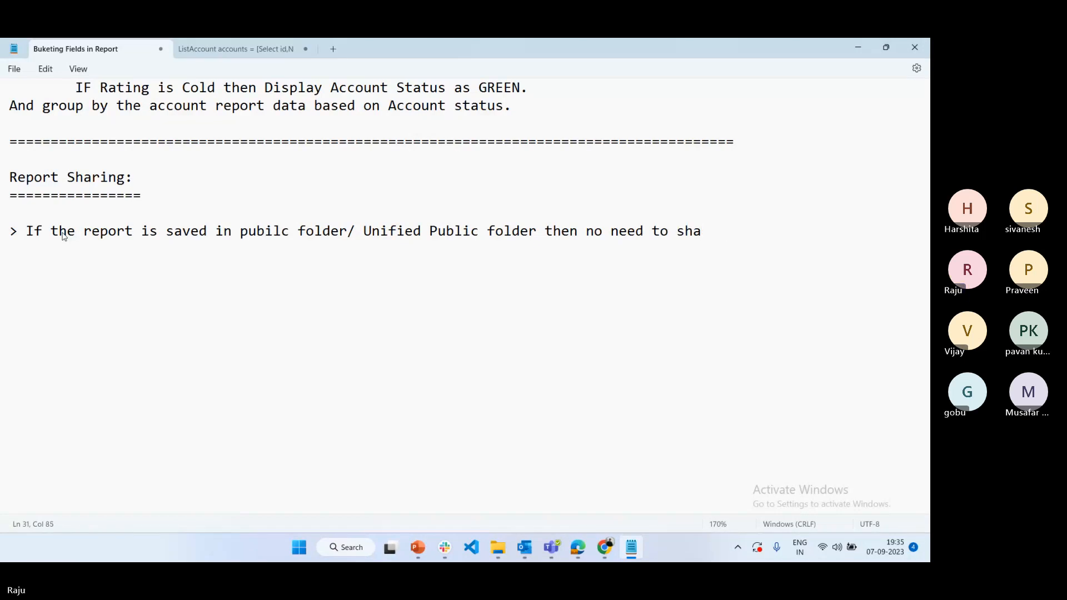
text(re the report)
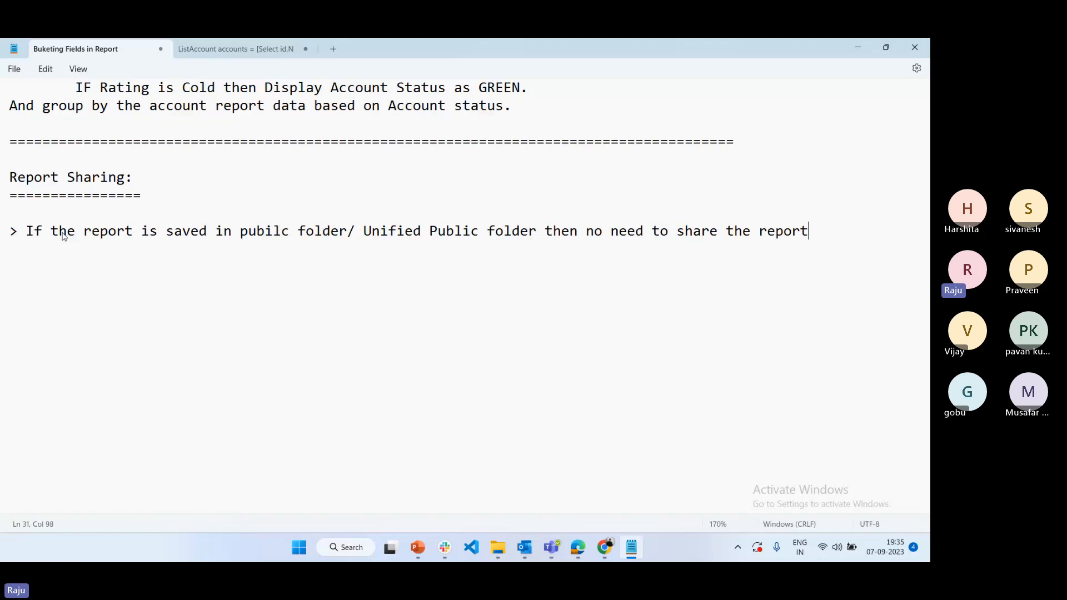
text( from one)
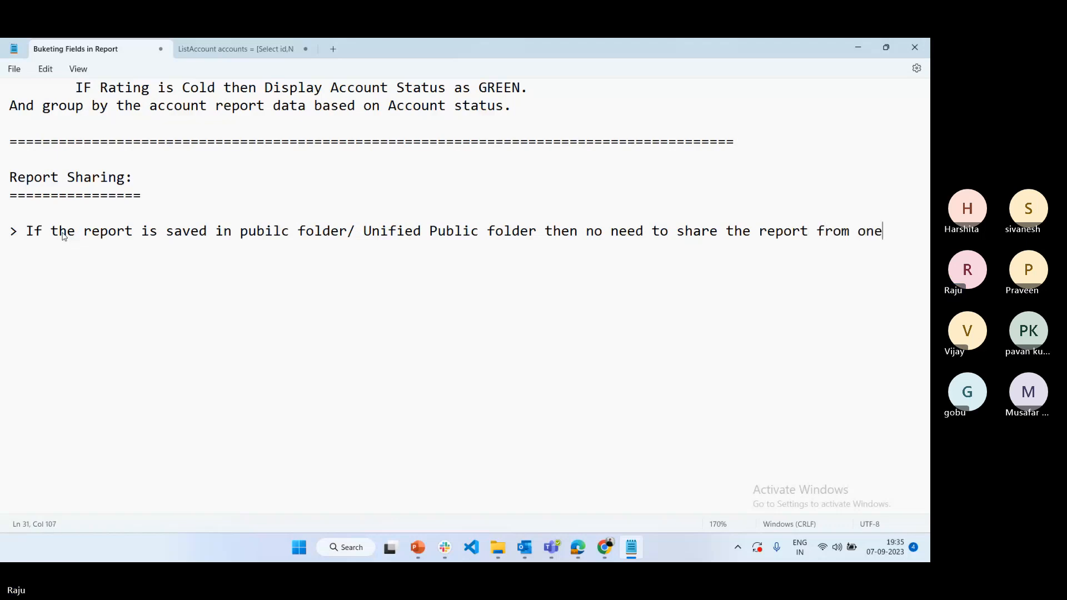
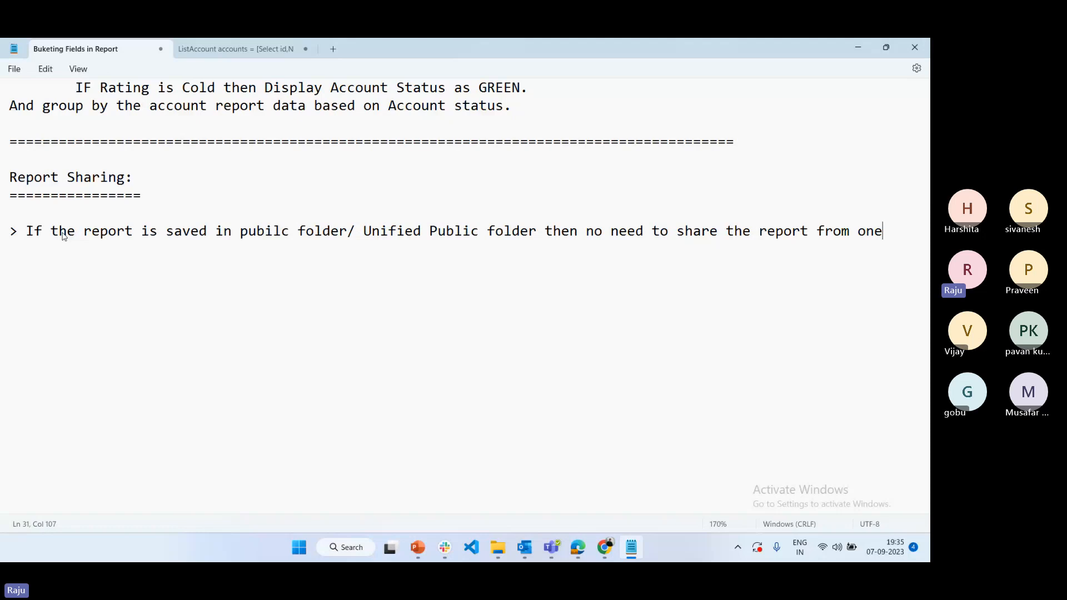
text(user to another users. by default all users are getting access for public reports)
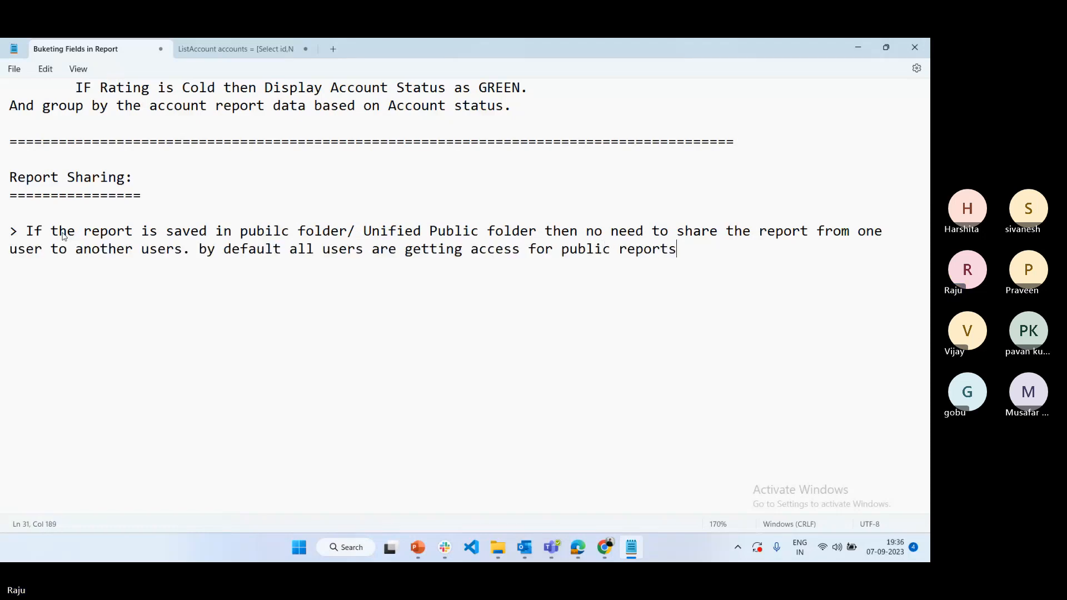
Finish the public reports note with a period and start a new bullet: "When: If the report is saved into Personal/private/Custom folder".
text(.)
key(Return)
key(Return)
text(>)
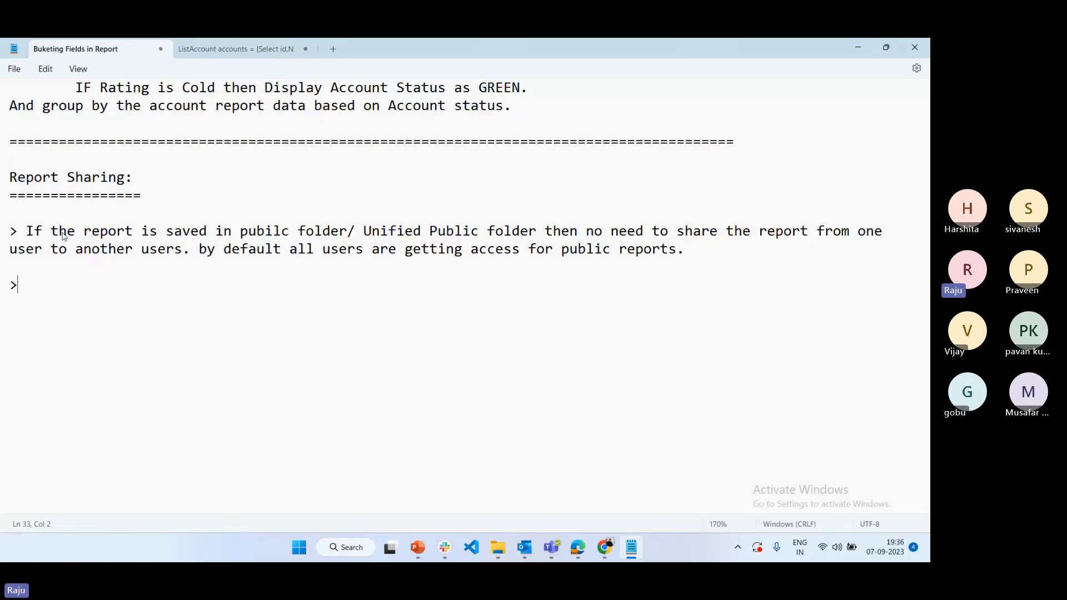
text( When: If the re)
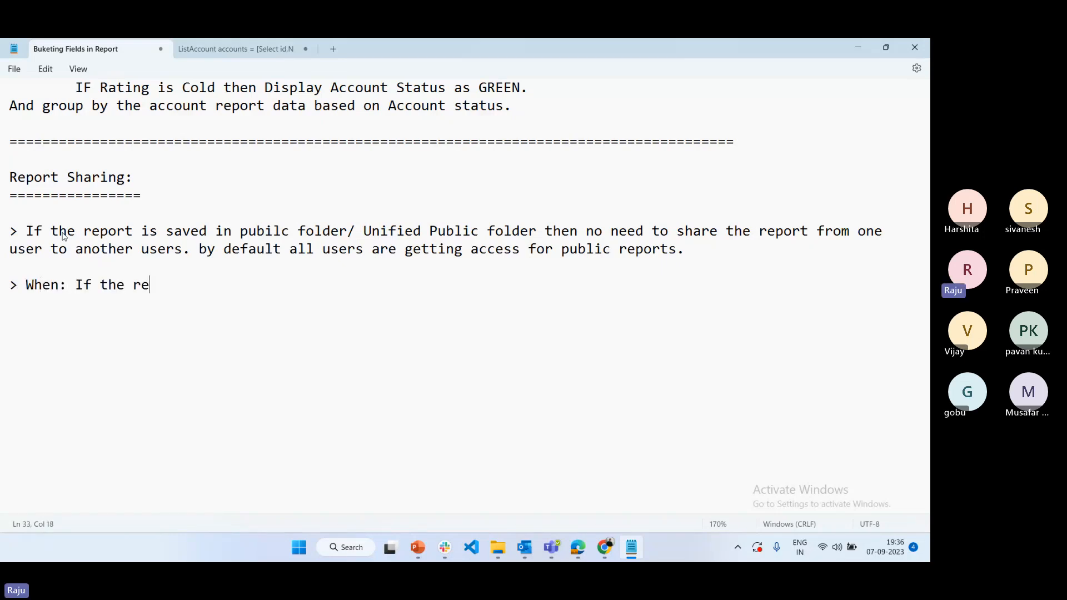
text(port is saved)
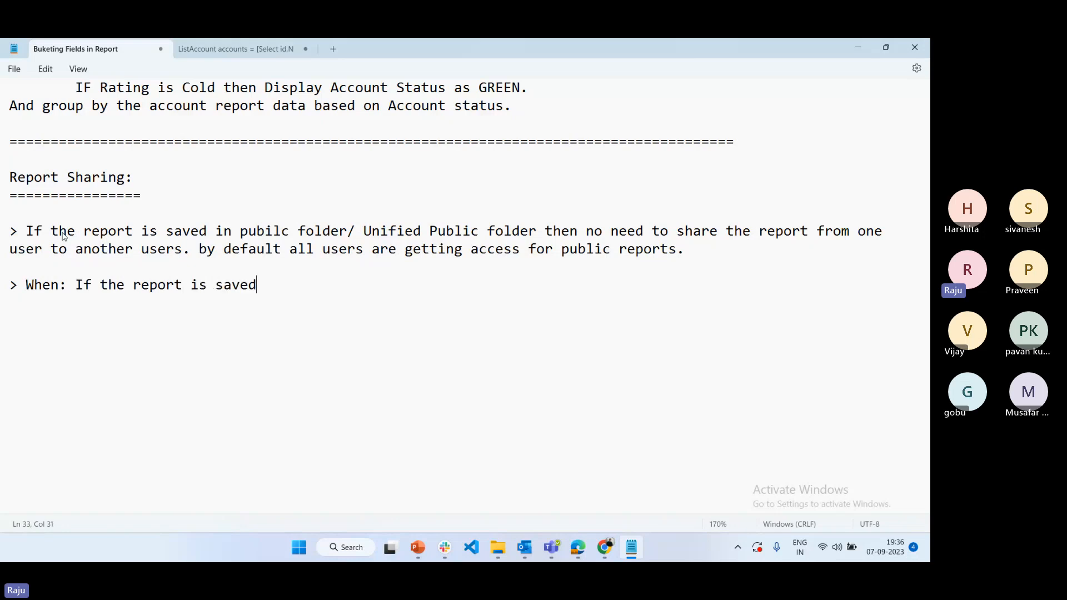
text( into )
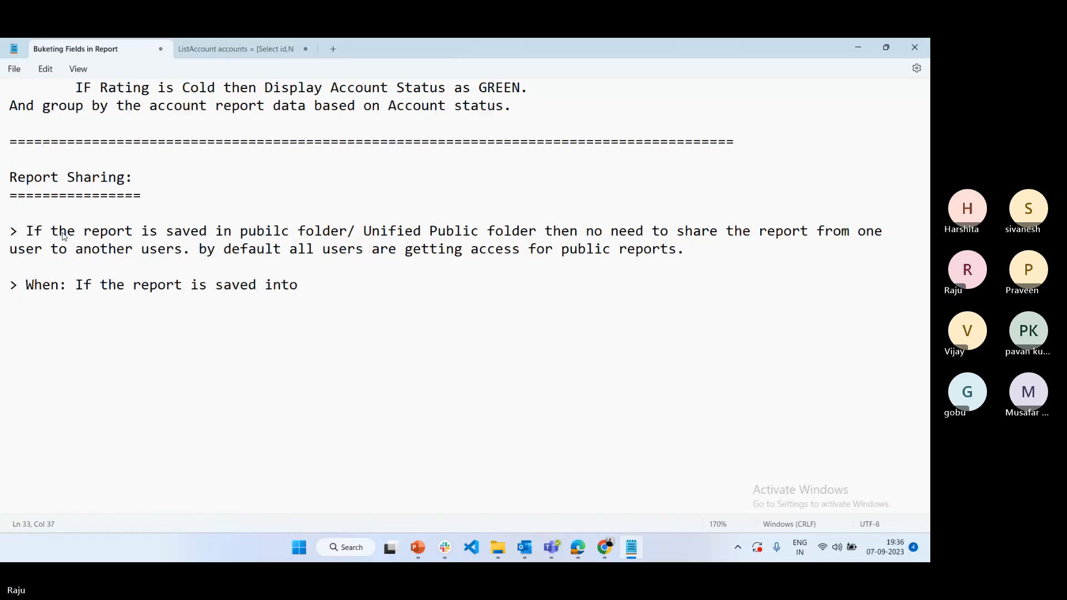
text(Personal/private)
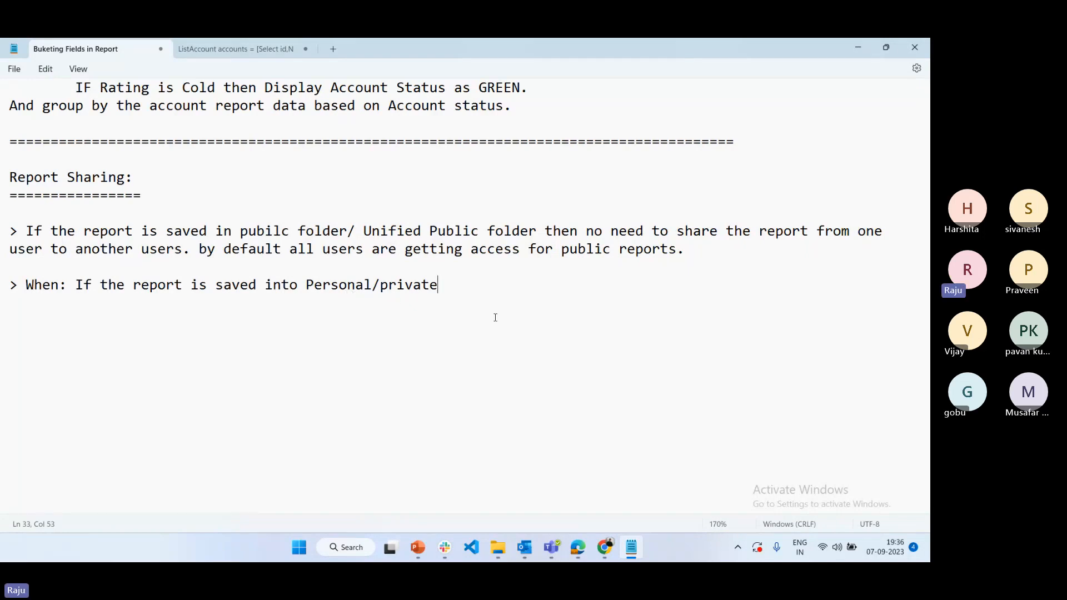
text(/C)
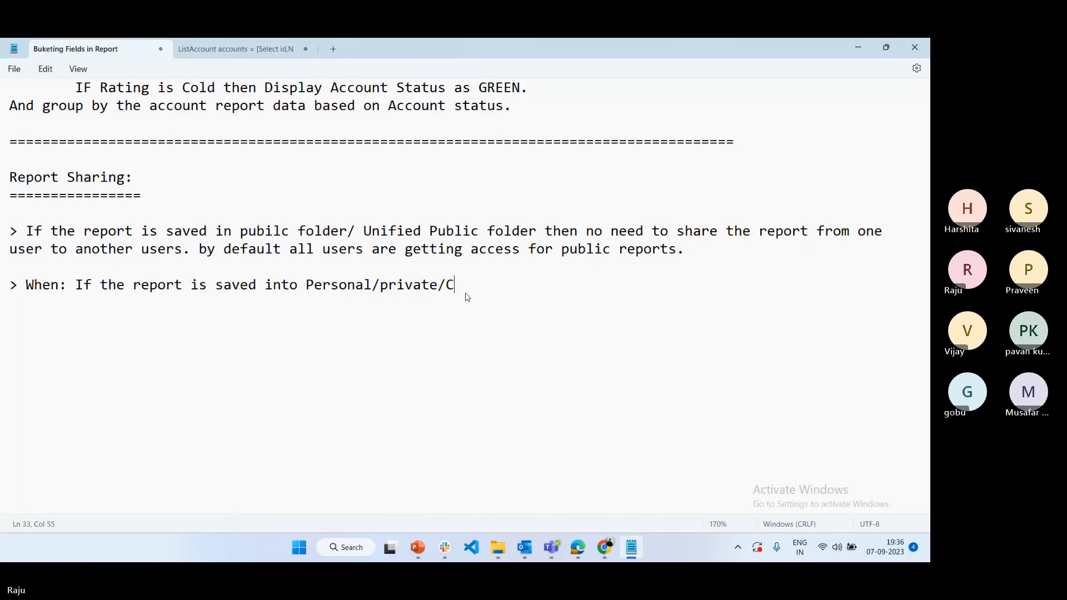
text(ustom folder the)
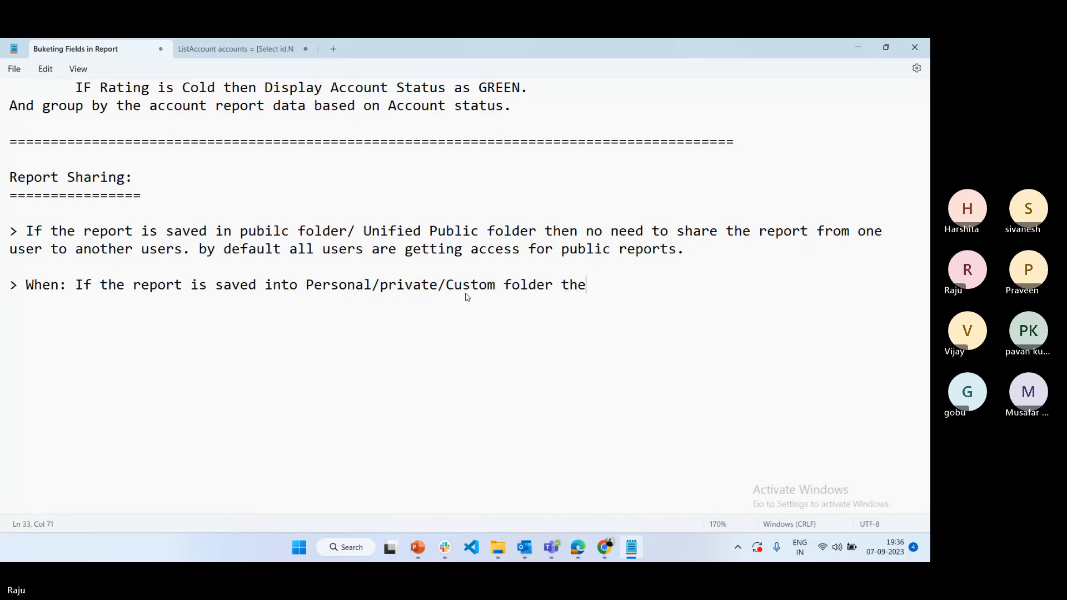
Complete the bullet with "then we can share the report from one user to another user.".
text(n we can share the)
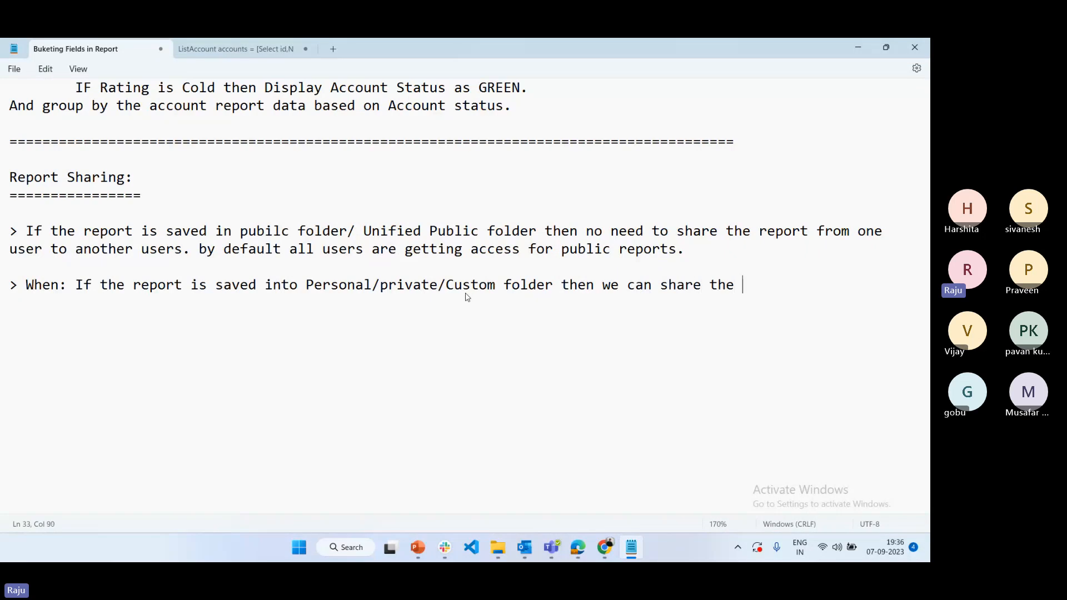
text( report from one user to)
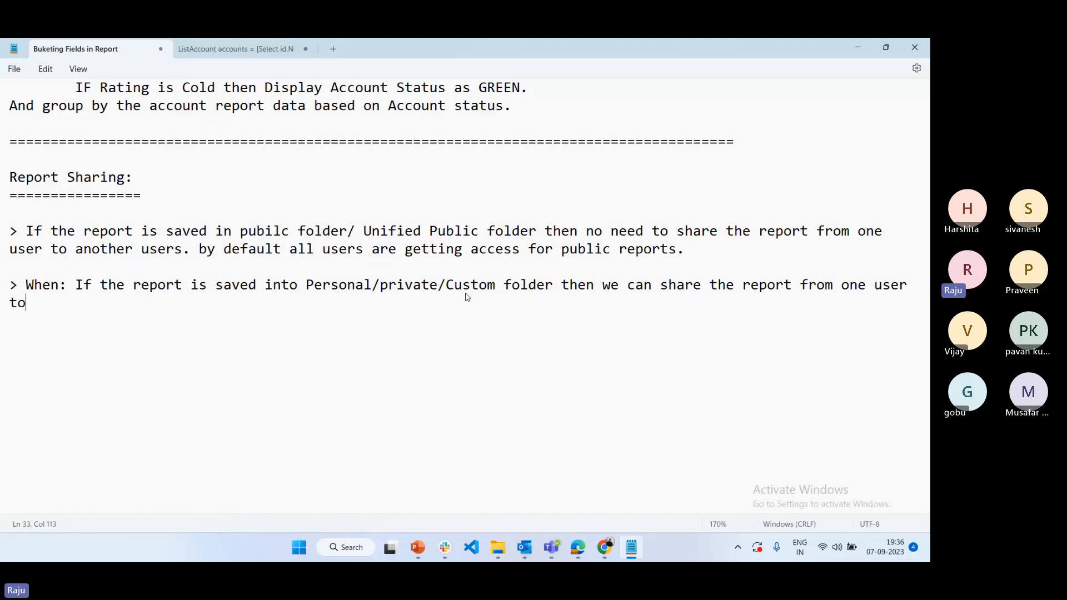
text( another user)
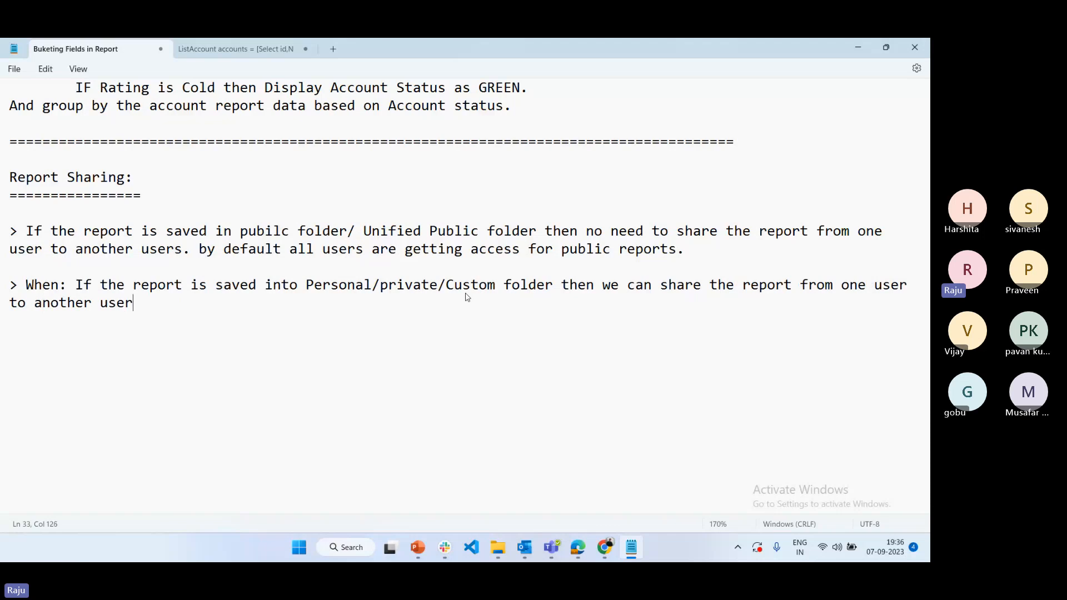
text(.)
Add a "Report Errors:" heading below the sharing notes, underlined with a row of equals signs.
key(Return)
key(Return)
text(Report Error)
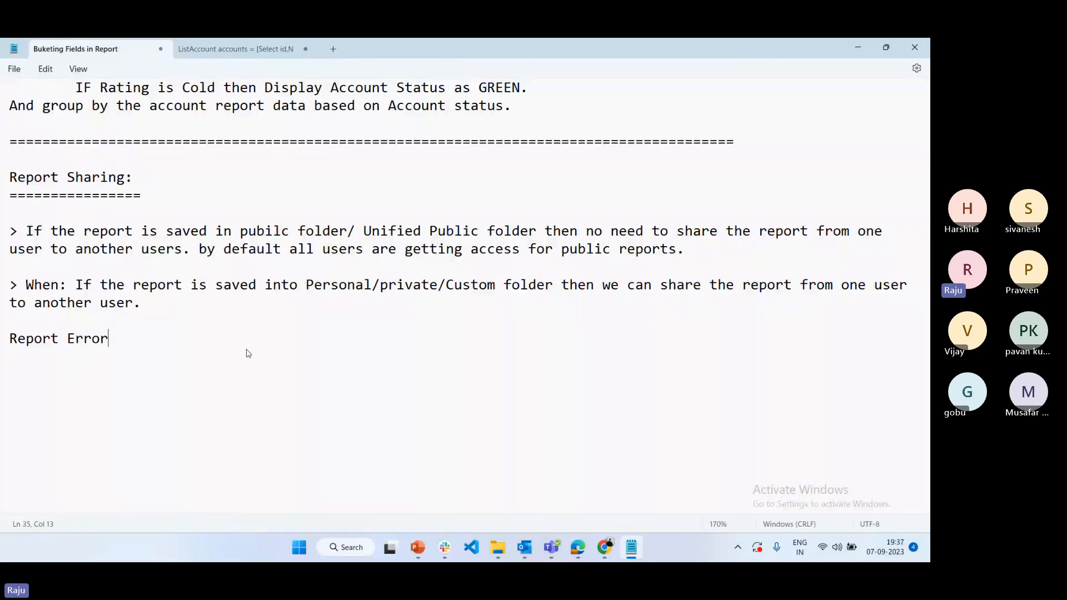
text(s:)
key(Return)
text(==============  )
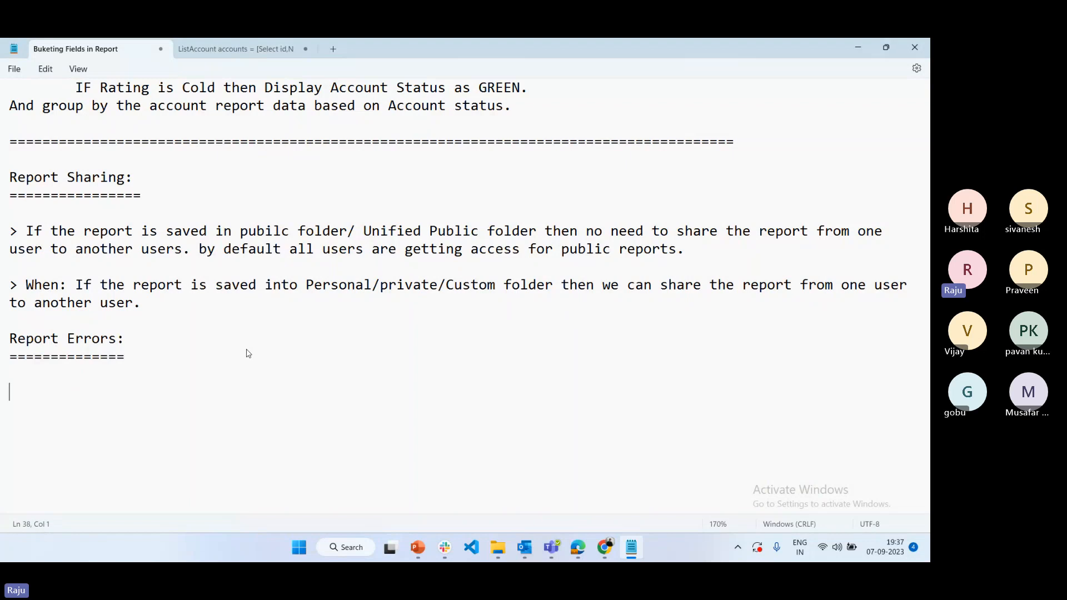
Under Report Errors, add the subheadings "Insufficient Privileges:" and "Data Not Avaiable:" with blank lines between them.
text(Insuffie)
key(BackSpace)
text(c)
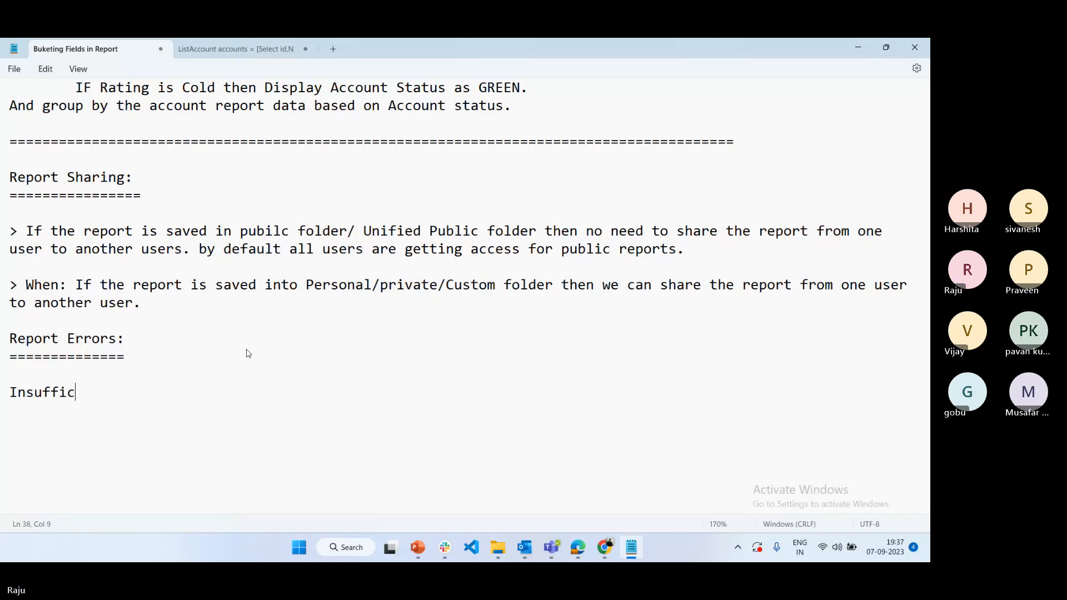
text(ient P)
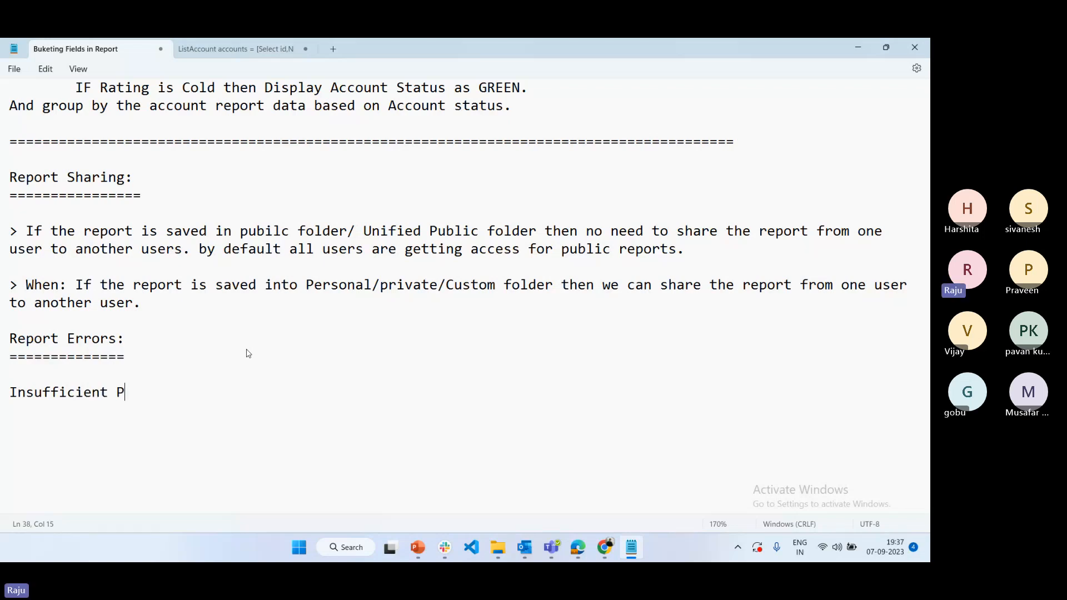
text(rivil)
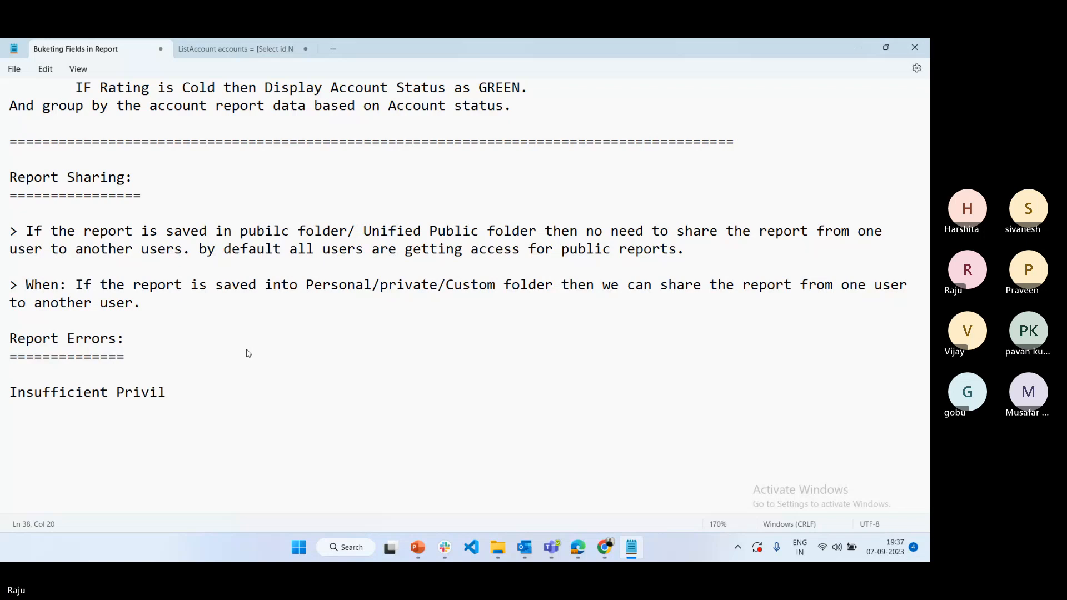
text(e)
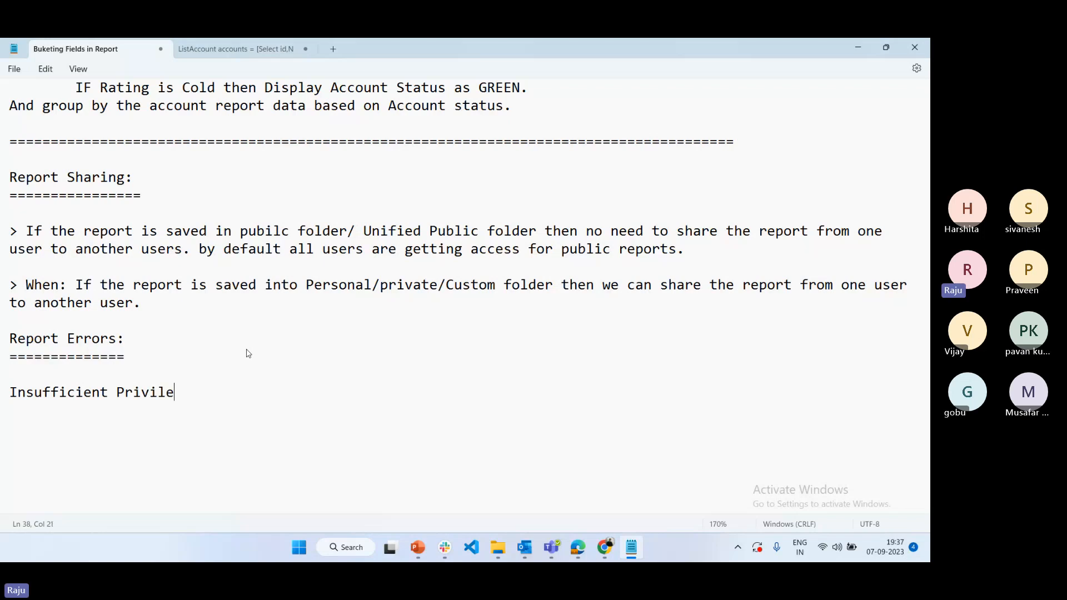
text(ges:)
key(Return)
text(Data Not A)
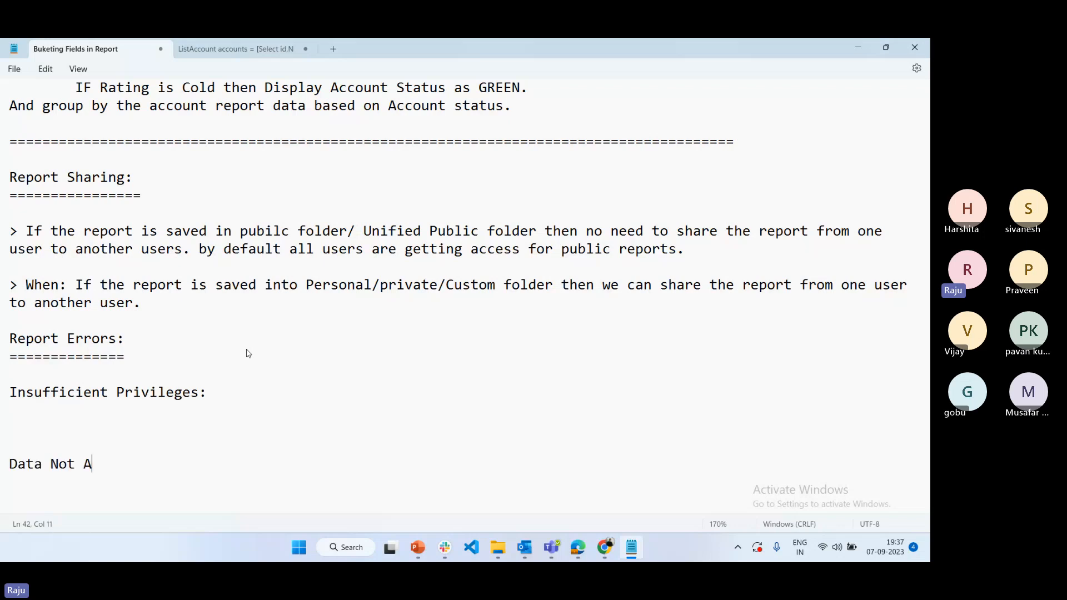
text(vaiable:)
Under Insufficient Privileges, start an indented bullet: "> If the user is not having Object or any field permissions which are".
click(126, 426)
key(Tab)
text(> If)
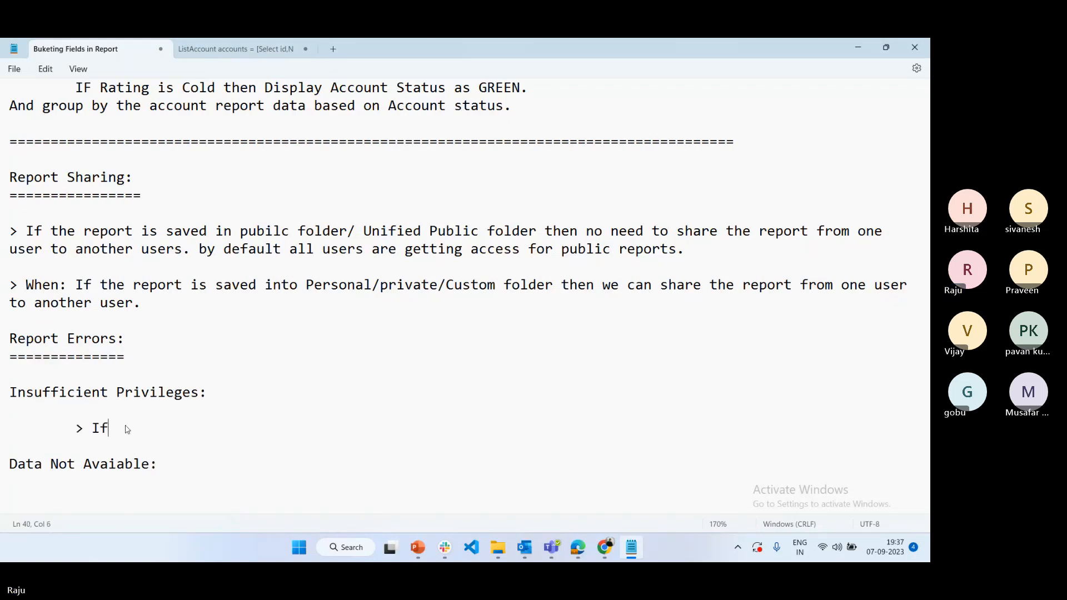
text( the user is not)
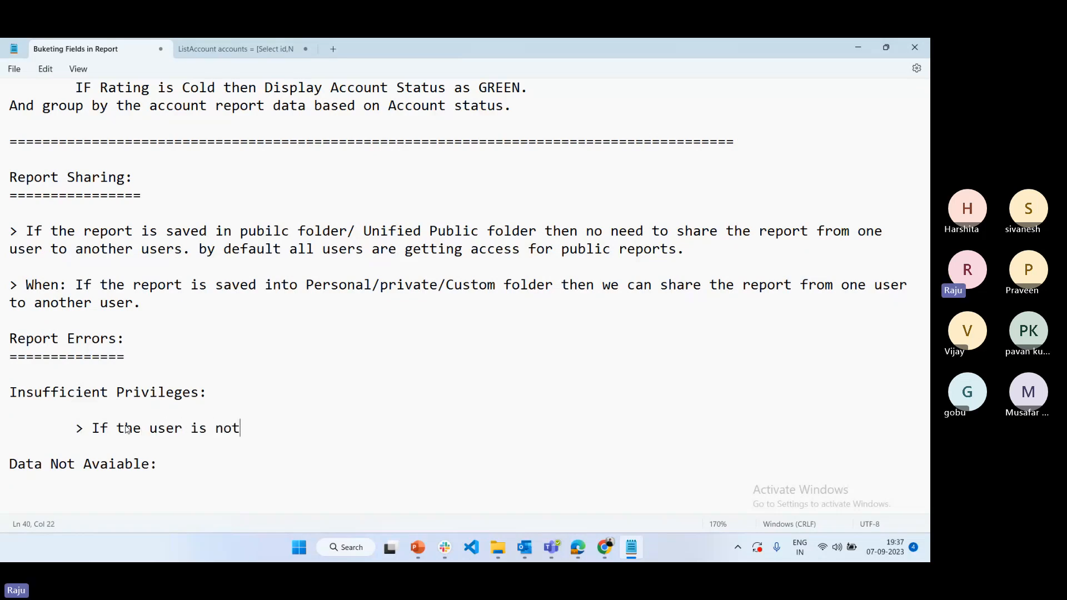
text( having Object or any field)
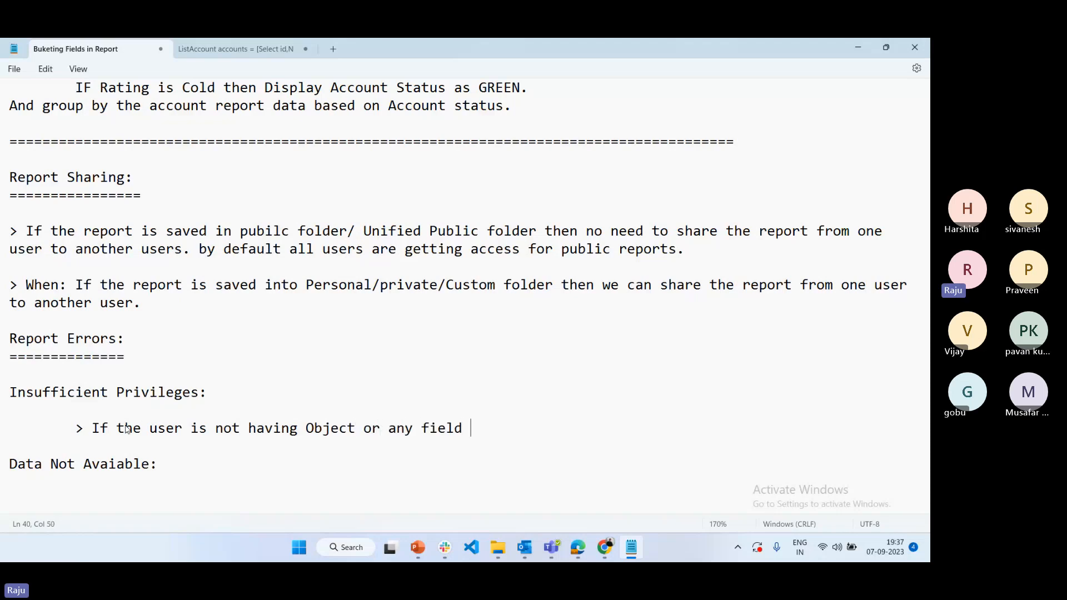
text( permissions which are f)
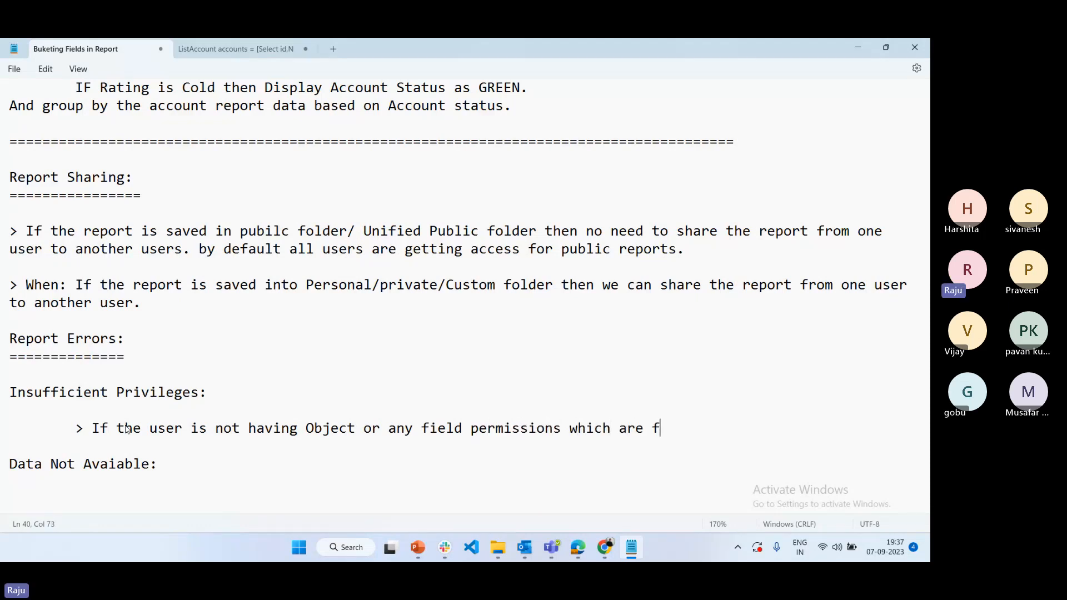
Complete the Insufficient Privileges bullet with "referred in report then user will get this error.".
key(BackSpace)
text(referredi)
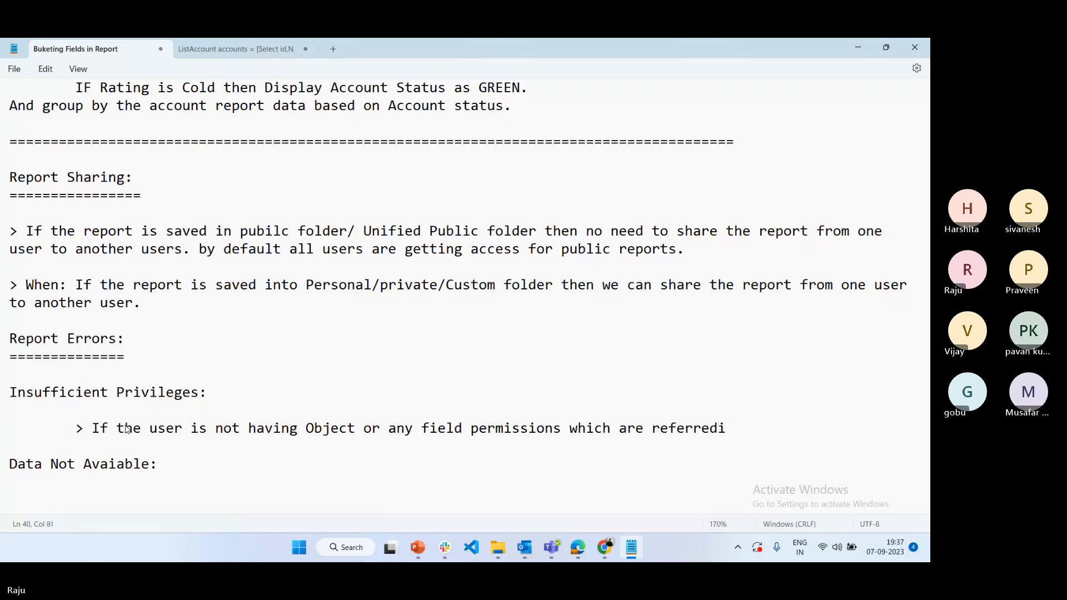
key(BackSpace)
text(in repor)
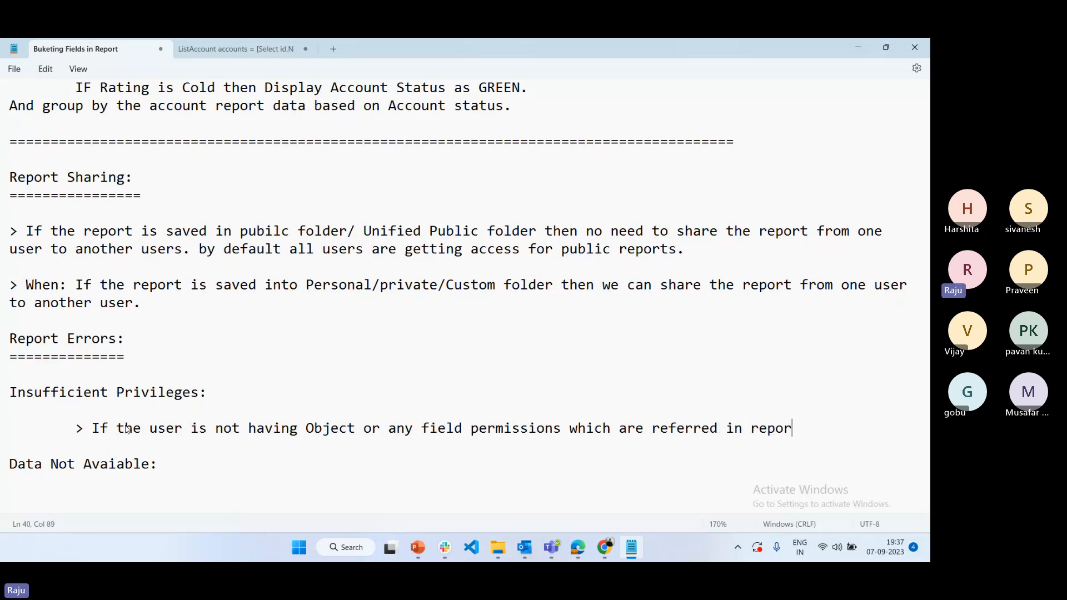
text(t then)
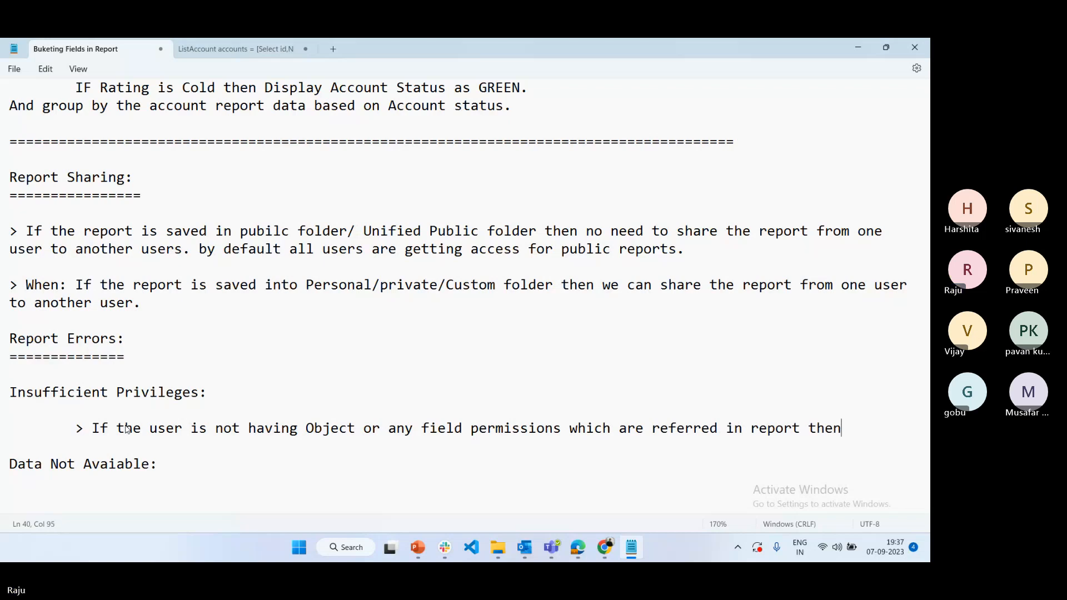
text( user wil)
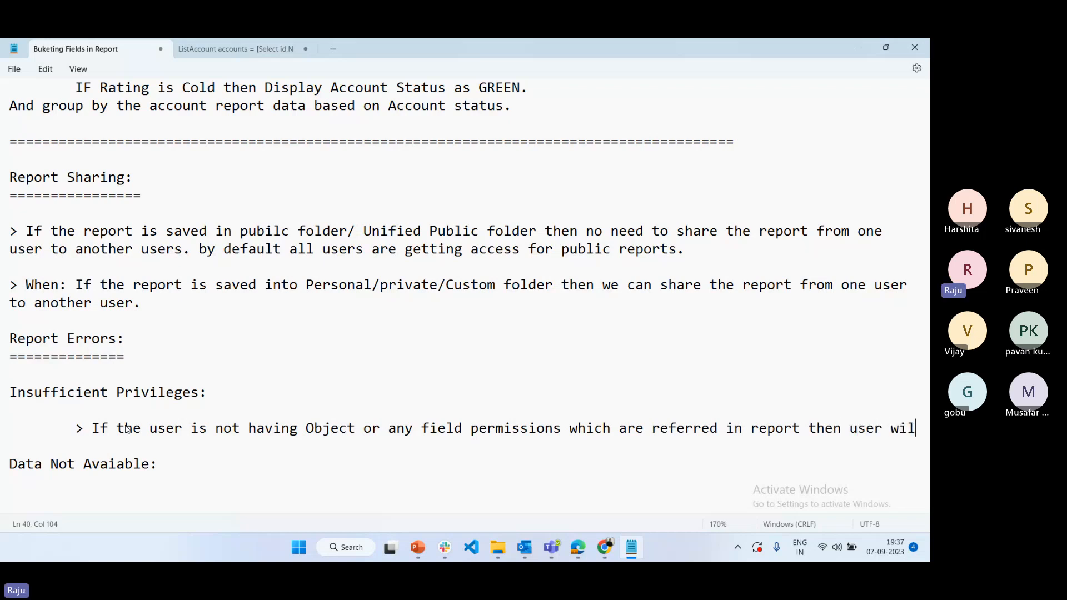
text(l get this error.)
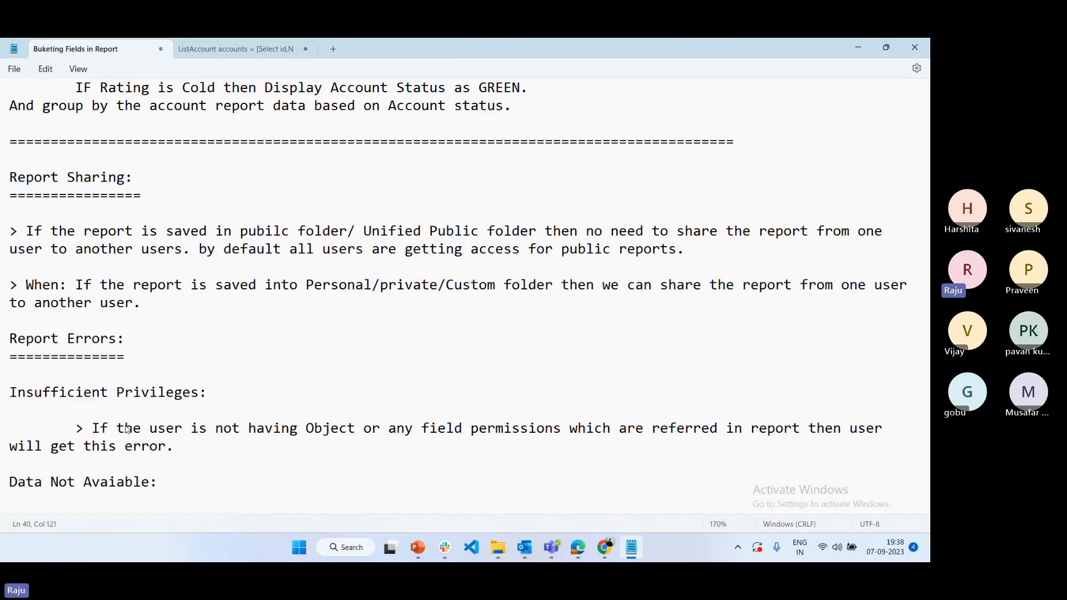
Switch to Chrome and open the Developer IT profile from the manager user's record in a separate tab.
click(578, 547)
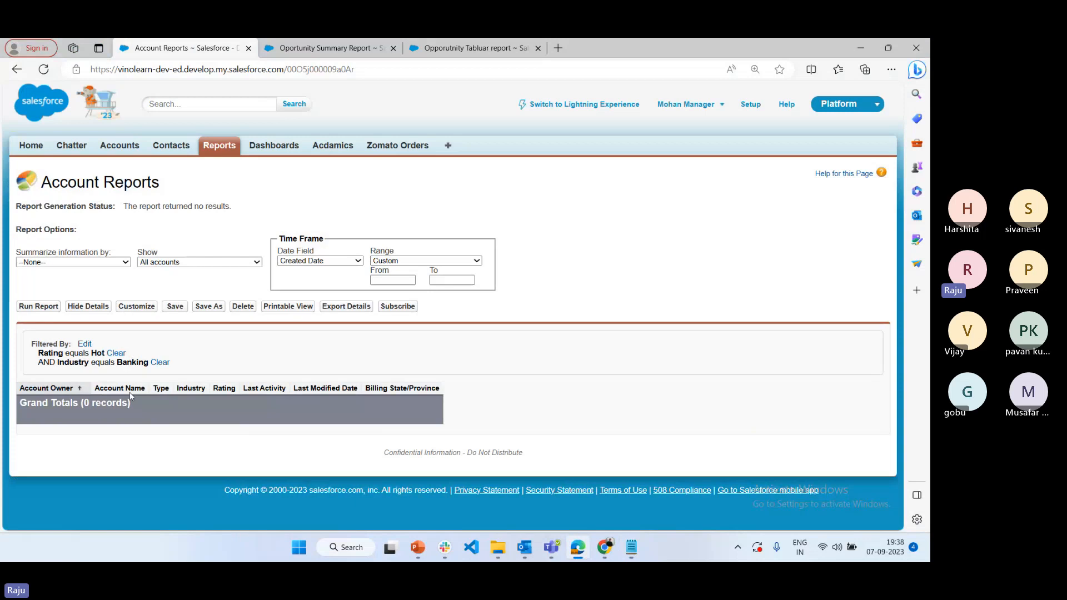
click(596, 554)
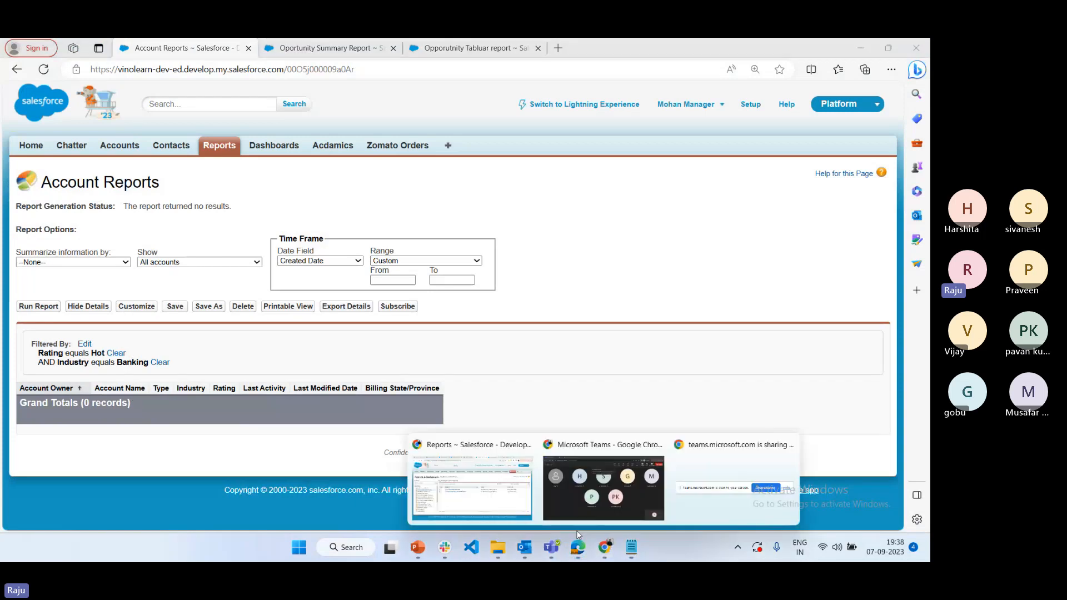
click(473, 484)
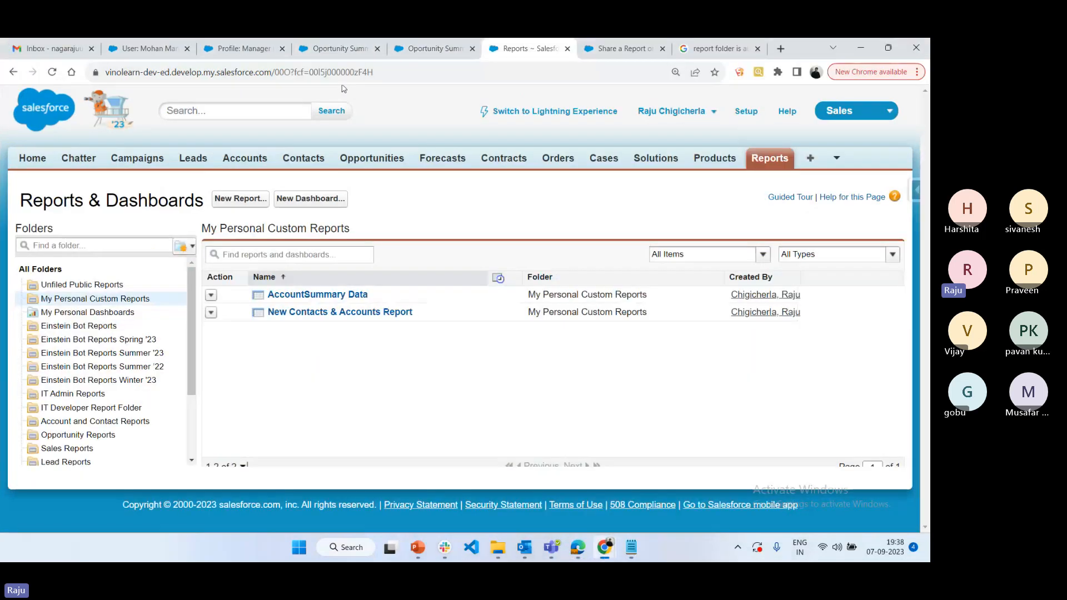
click(148, 44)
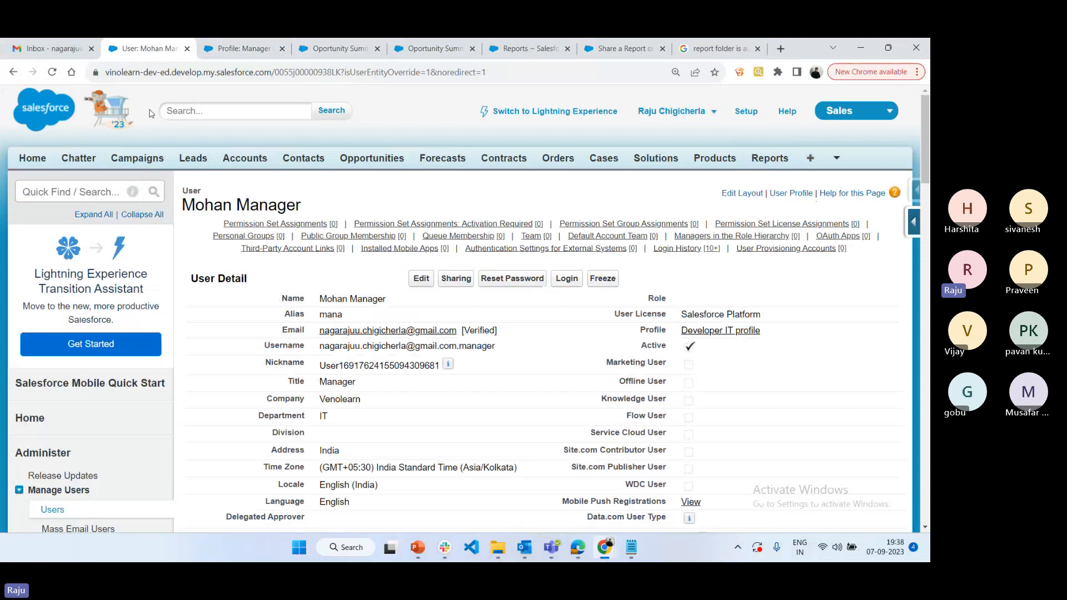
ctrl+click(720, 333)
click(335, 50)
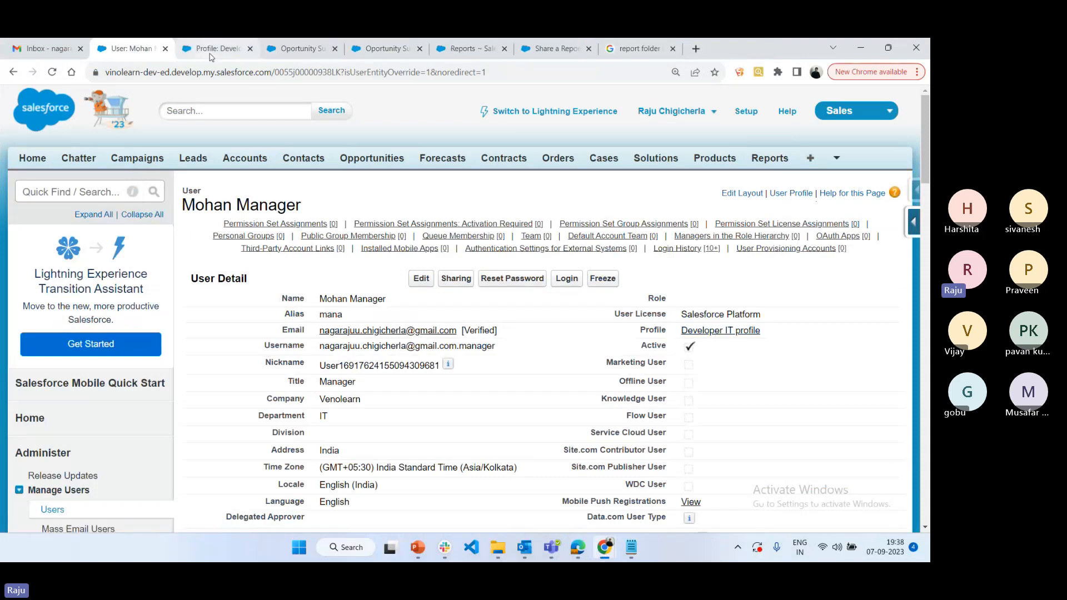
click(212, 53)
Edit the Developer IT profile at the Accounts row of Standard Object Permissions and save the profile.
click(422, 357)
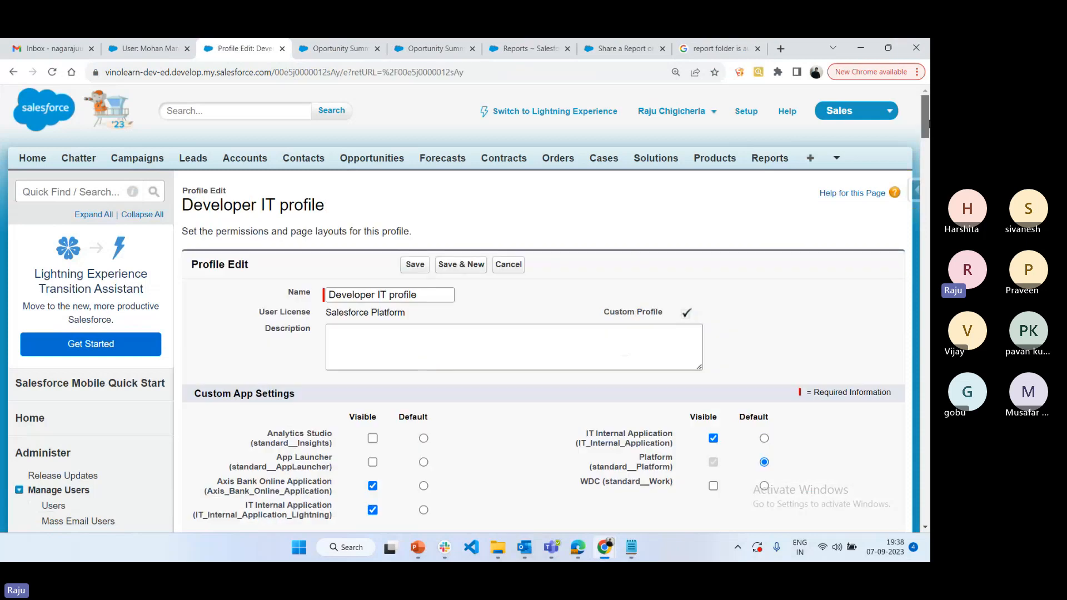
drag(925, 119, 926, 422)
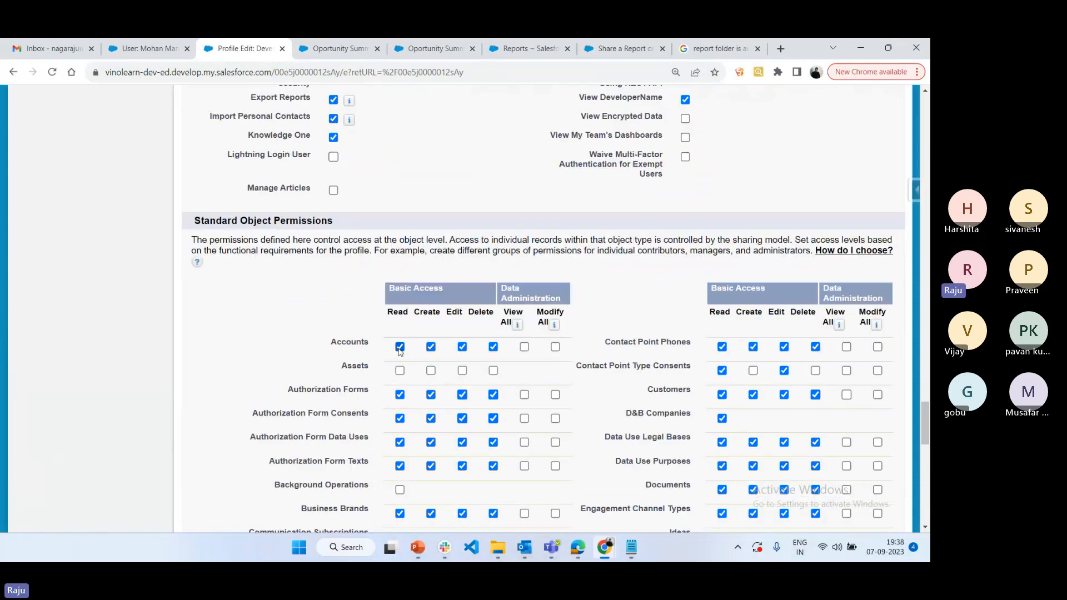
scroll(562, 405, down, 15)
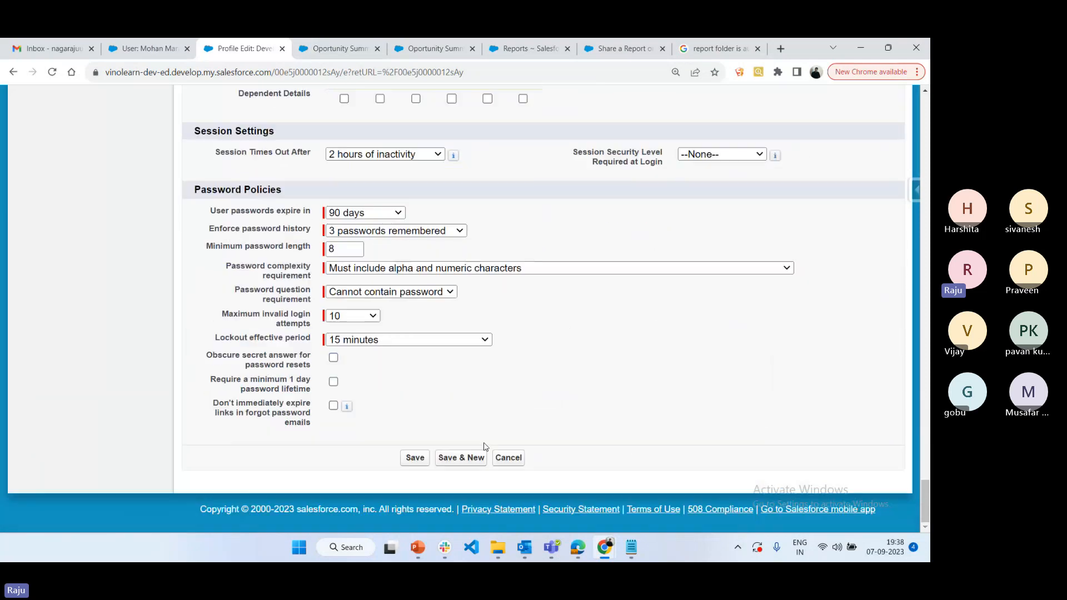
click(415, 457)
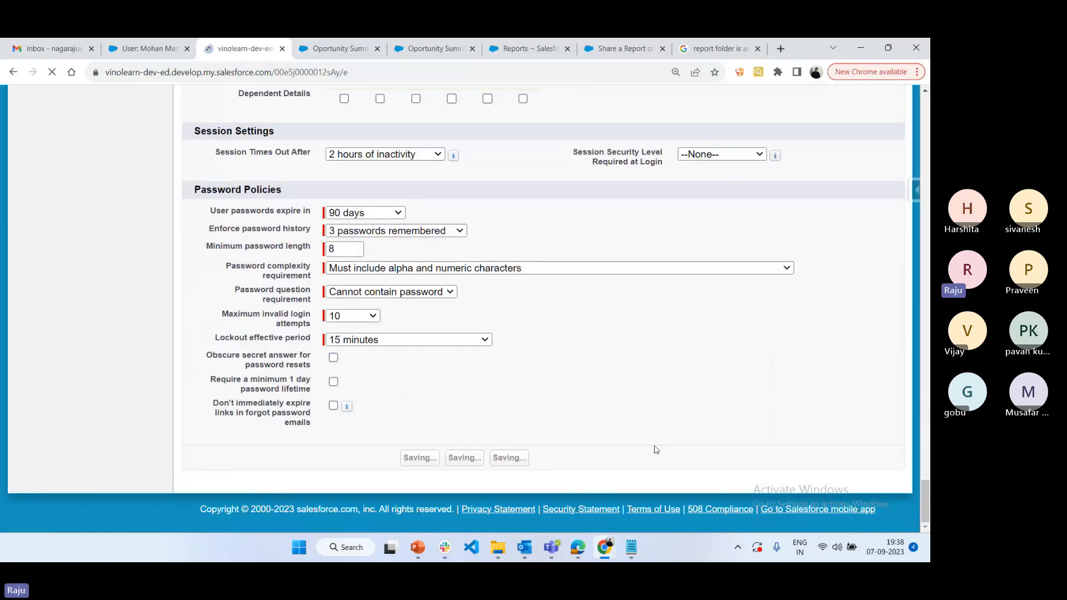
Switch to Edge, reload the manager user's Account Reports page and read its heading and message.
click(584, 551)
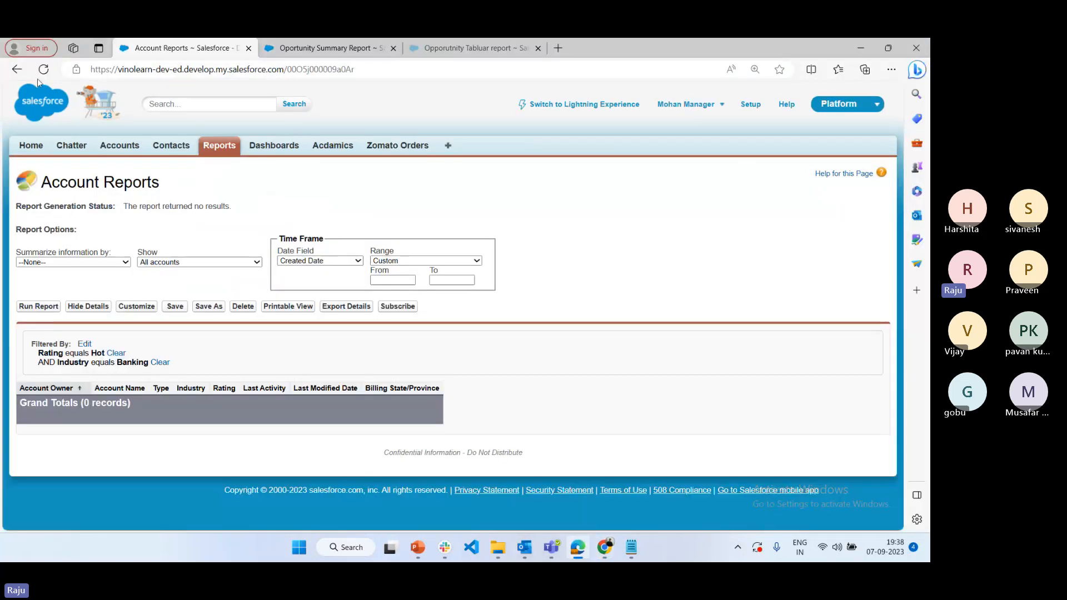
click(40, 72)
drag(282, 177, 162, 173)
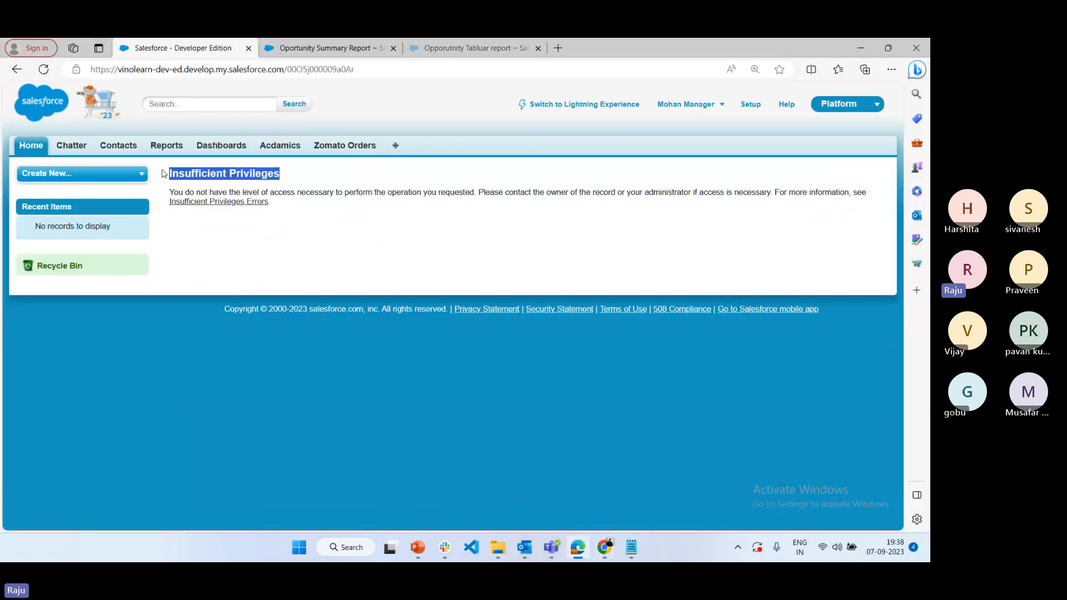
drag(277, 192, 496, 248)
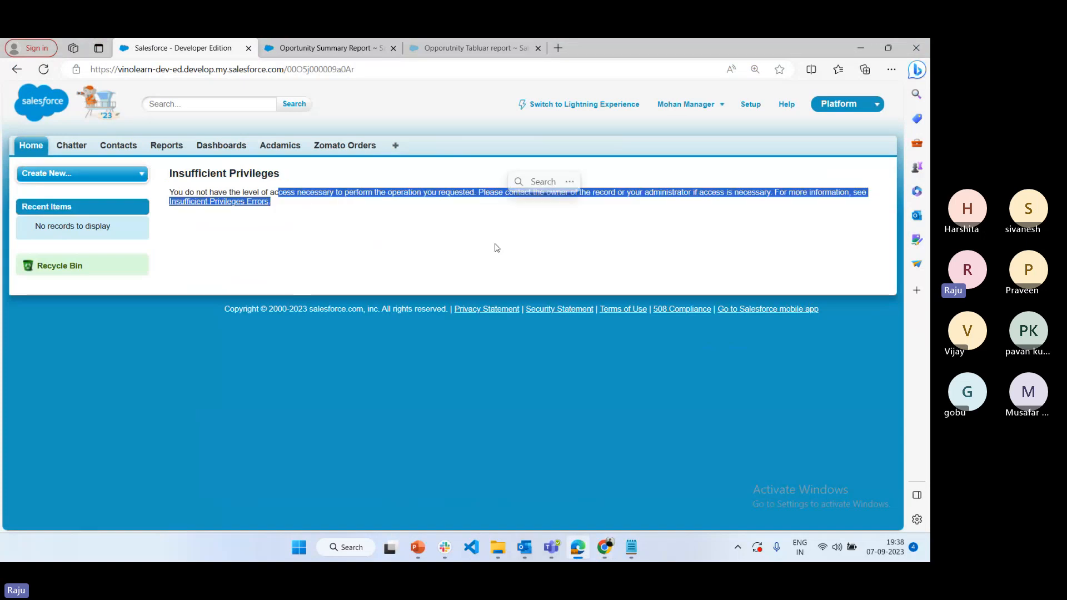
click(496, 248)
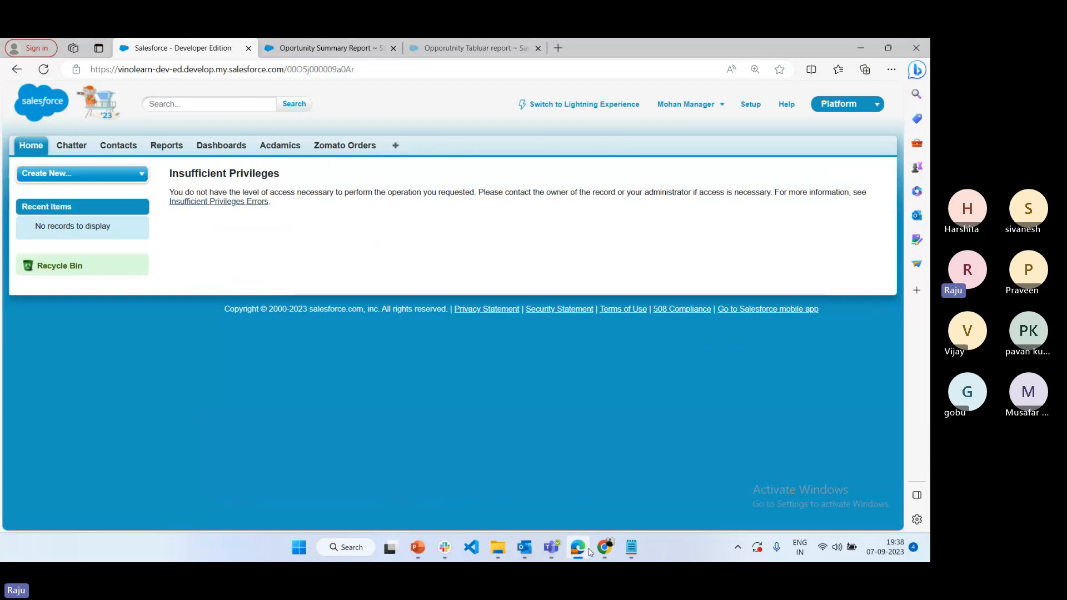
In Chrome, edit the Developer IT profile to grant Read, Create, Delete, View All and Modify All on Accounts, and save it.
click(605, 548)
click(491, 498)
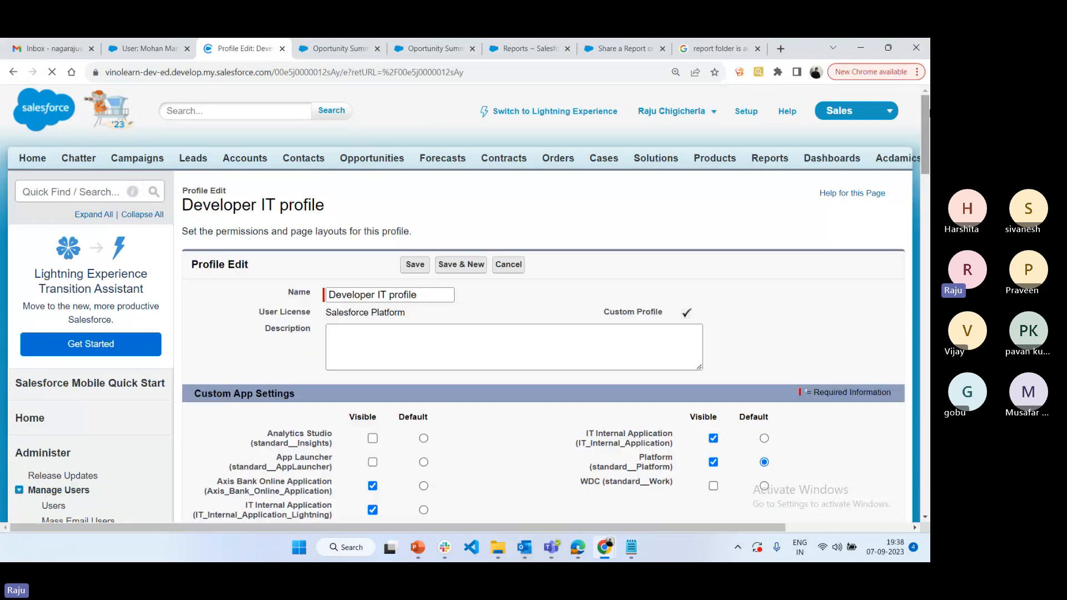
drag(926, 119, 927, 420)
click(400, 409)
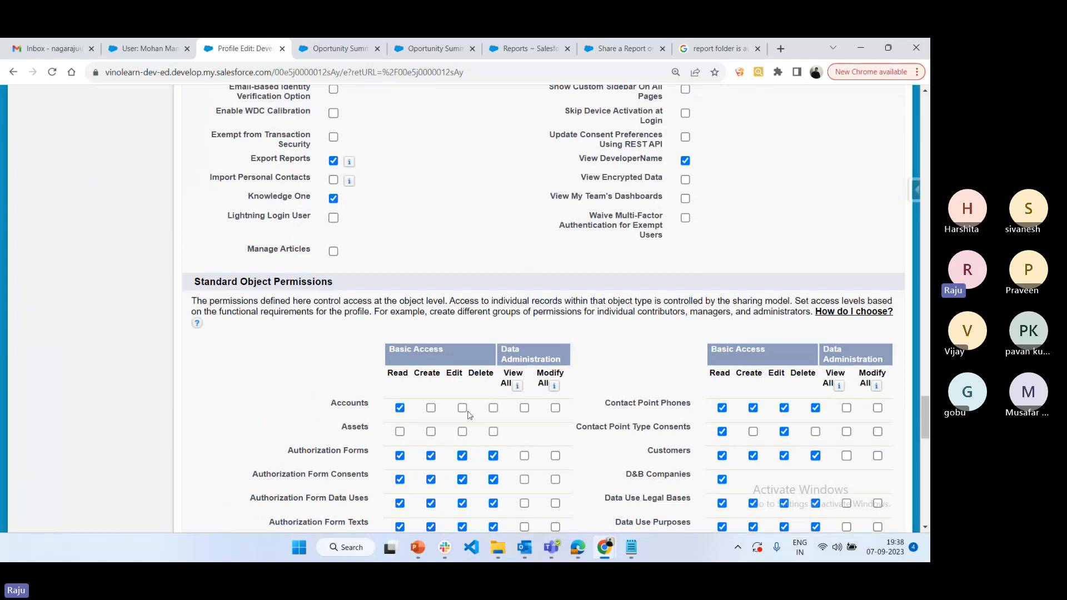
click(494, 409)
click(430, 409)
click(524, 408)
click(555, 408)
scroll(600, 419, down, 15)
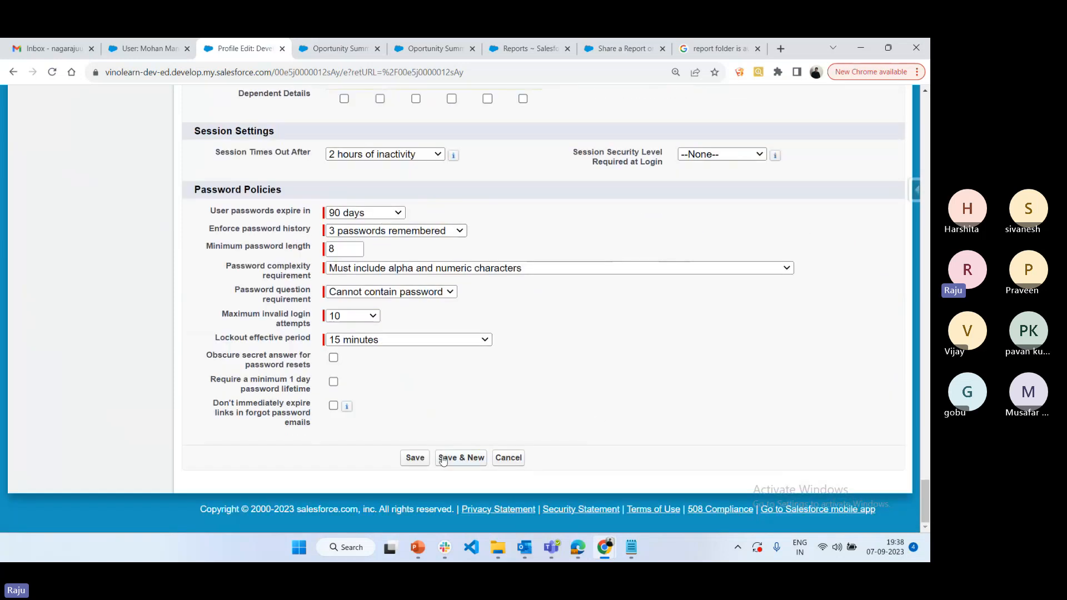
click(414, 458)
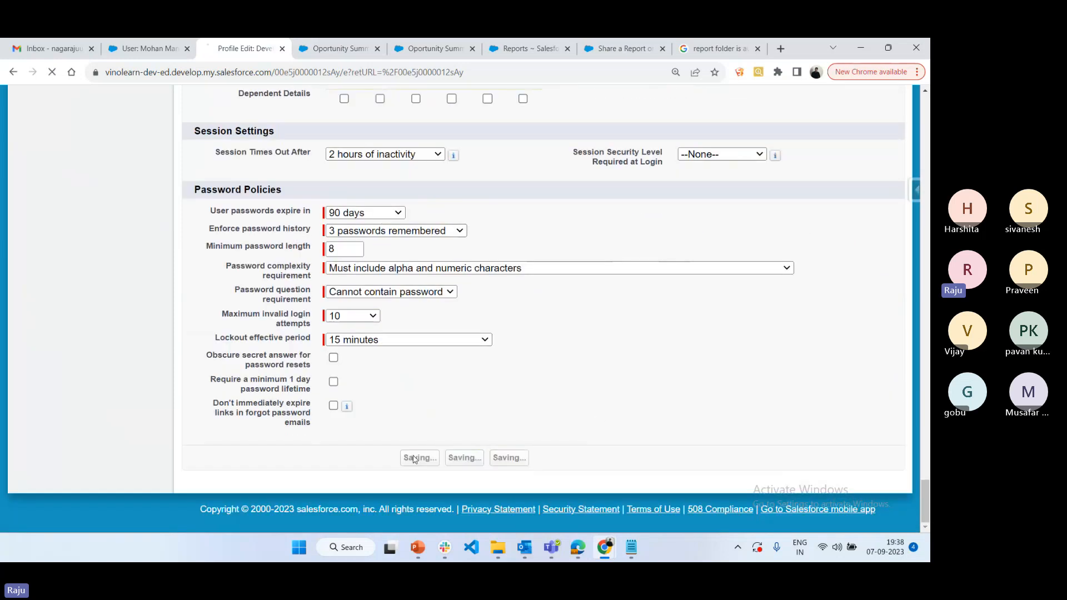
Return to Edge and reload the manager user's account report to check the granted permissions.
click(579, 547)
key(F5)
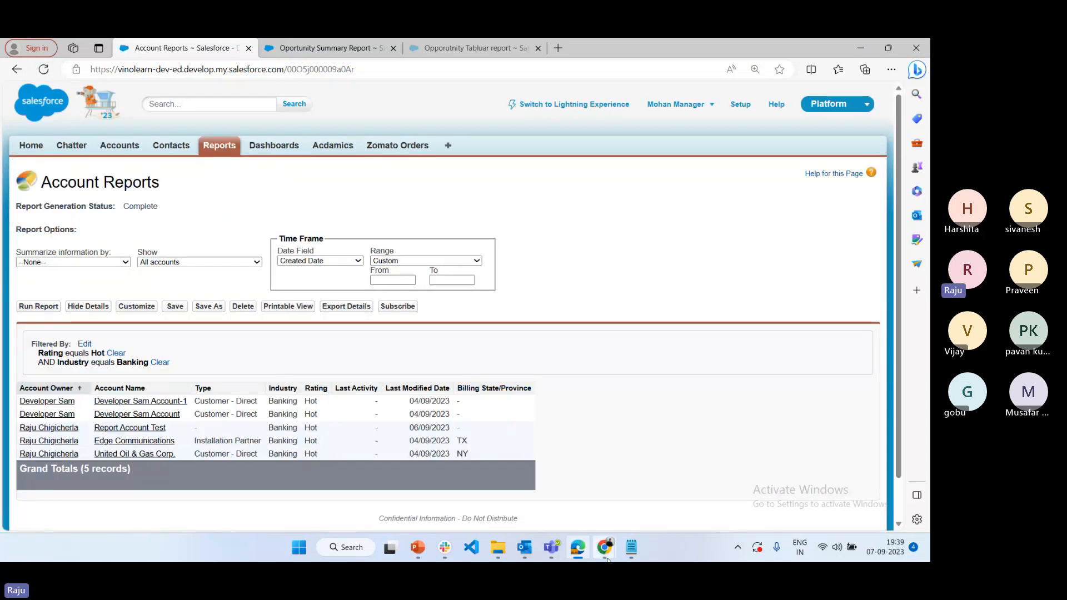
In Notepad, start an indented bullet under "Data Not Avaiable:" reading "> If Report is deleted".
click(627, 551)
scroll(215, 428, down, 5)
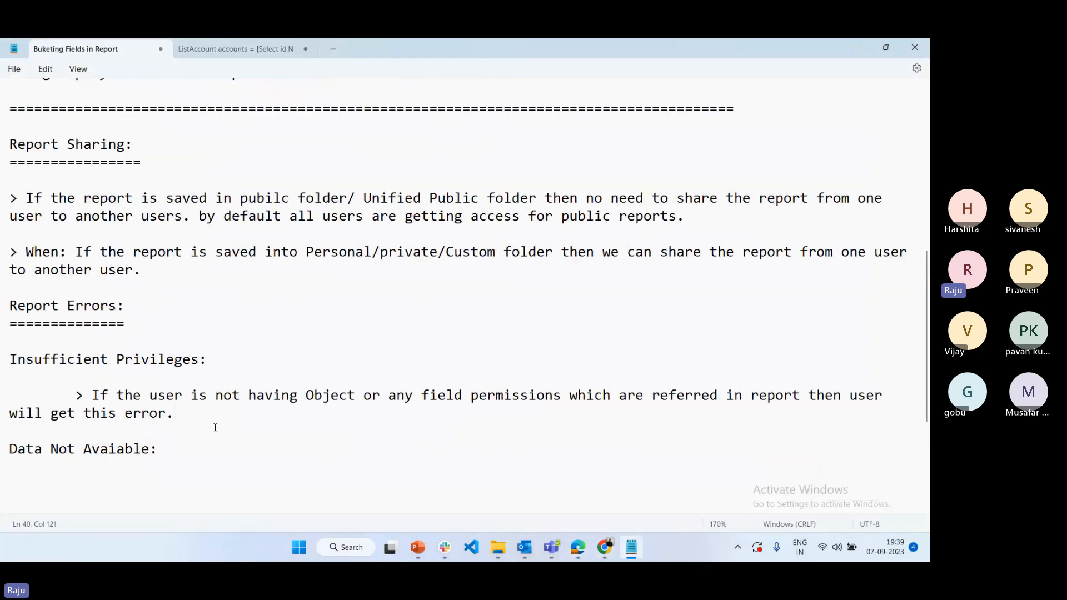
click(164, 217)
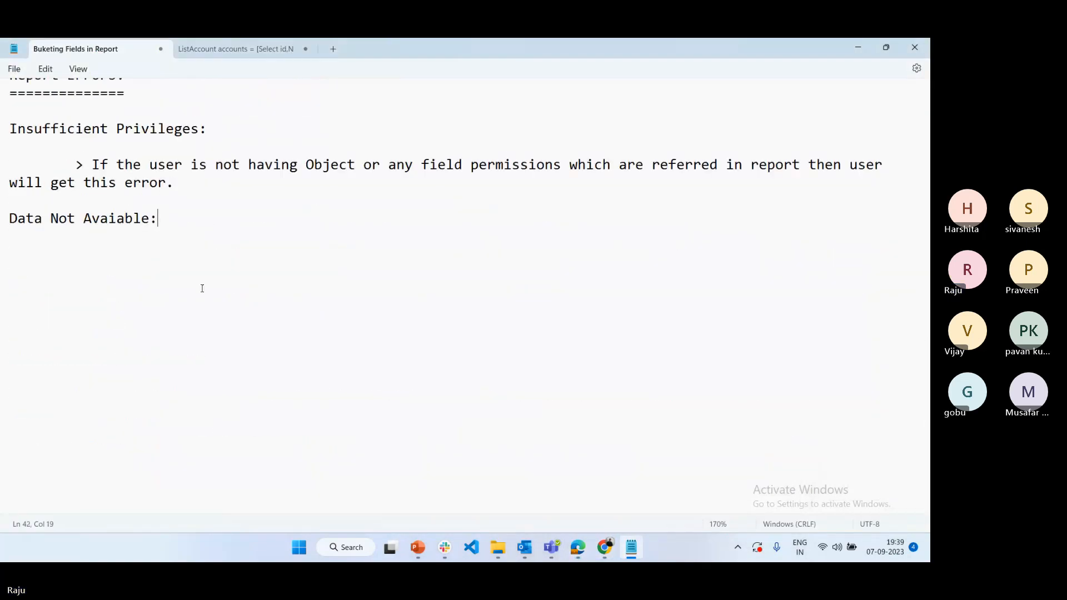
key(Return)
key(Return)
key(Tab)
text(> )
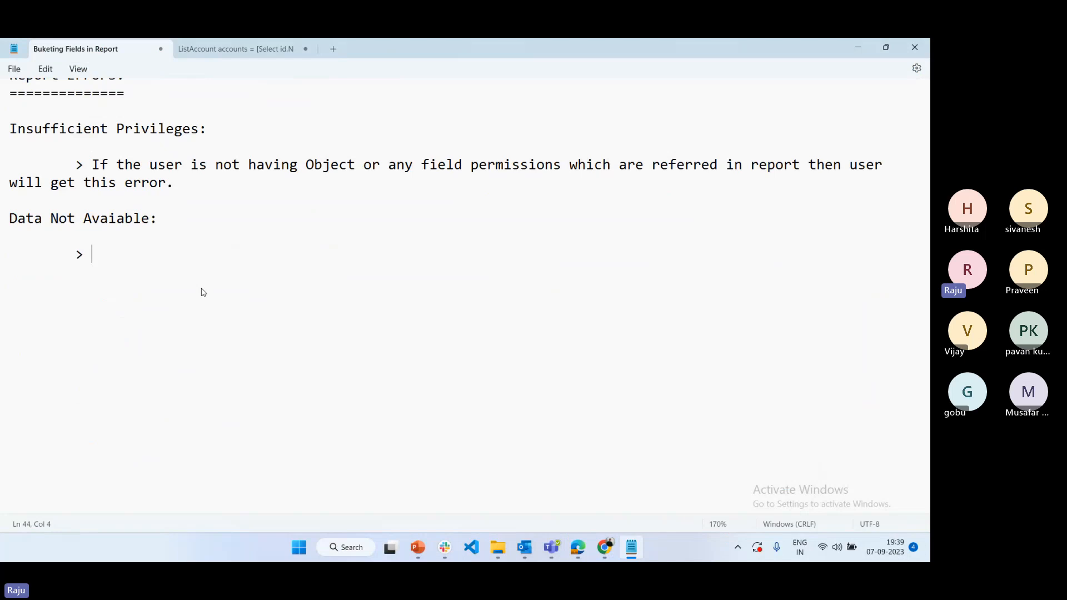
text(If Report is deleted )
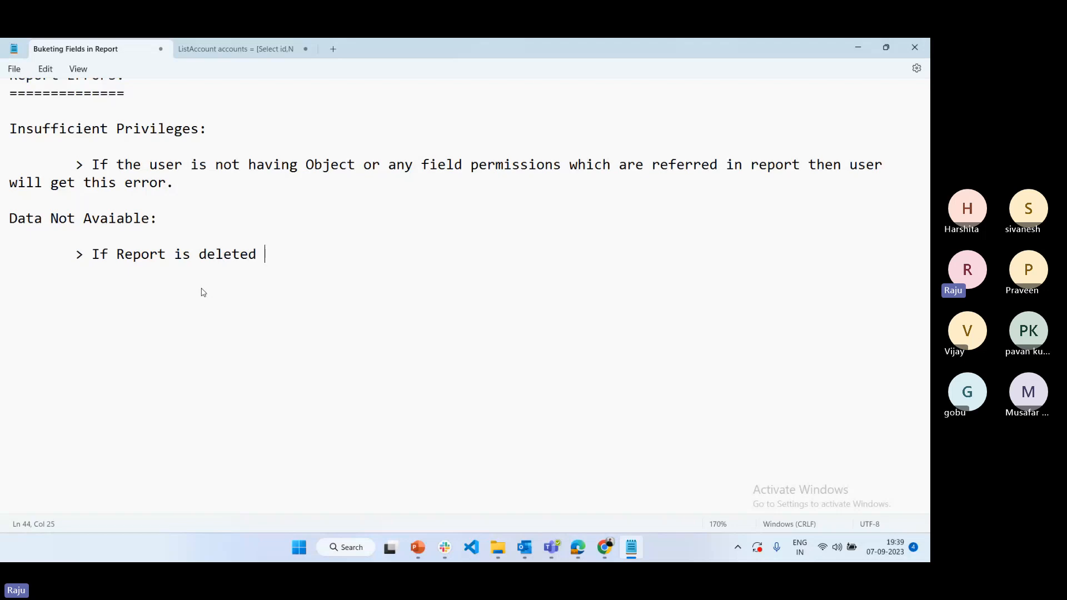
Complete the deleted-report bullet with "or User not having Report access then user will get this error.".
text(o)
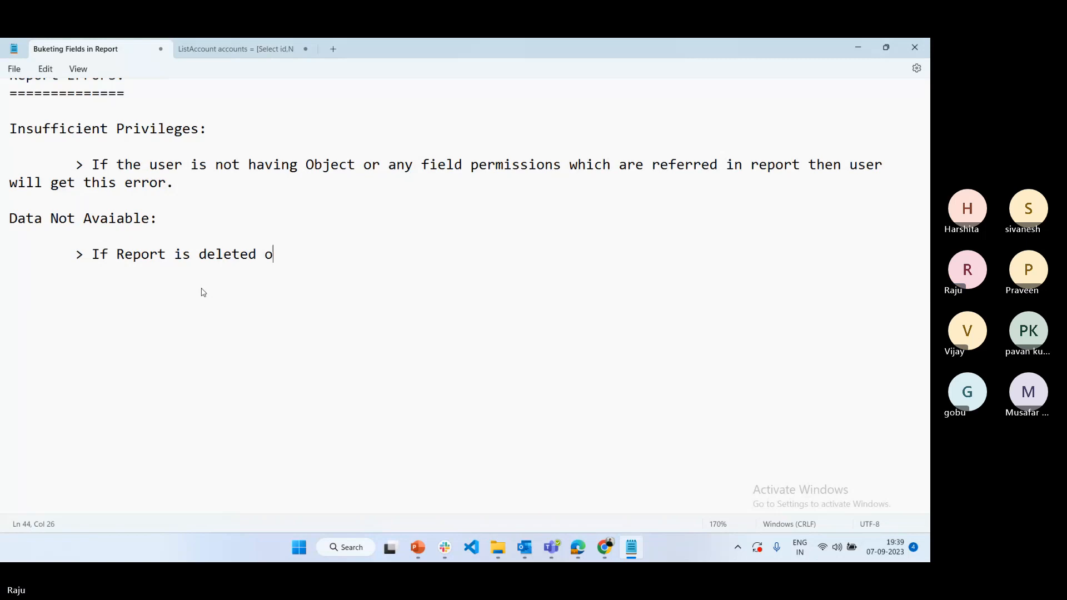
text(r User no)
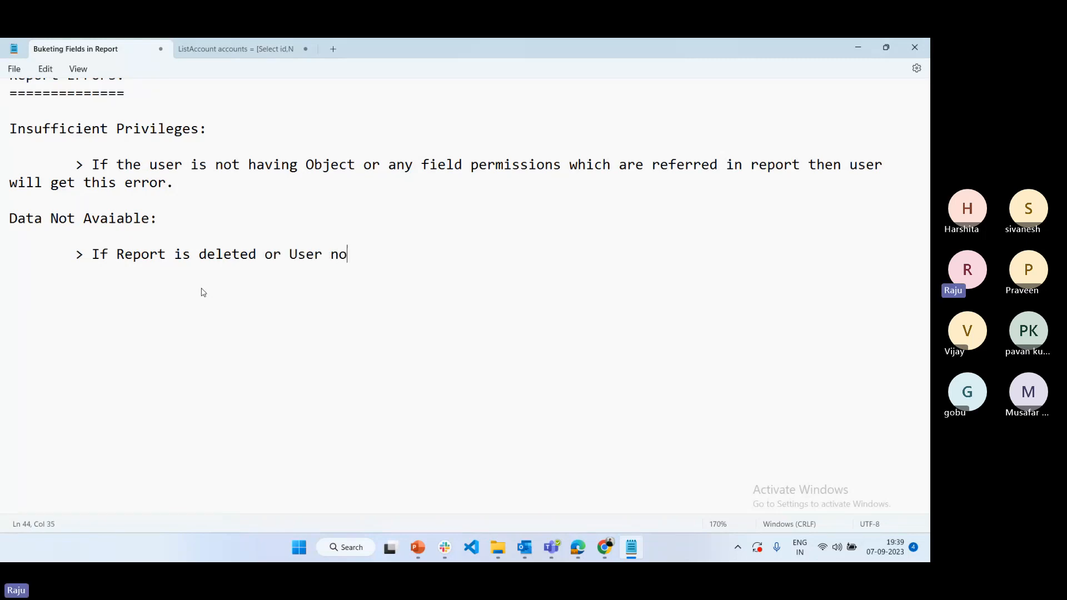
text(t having Repo)
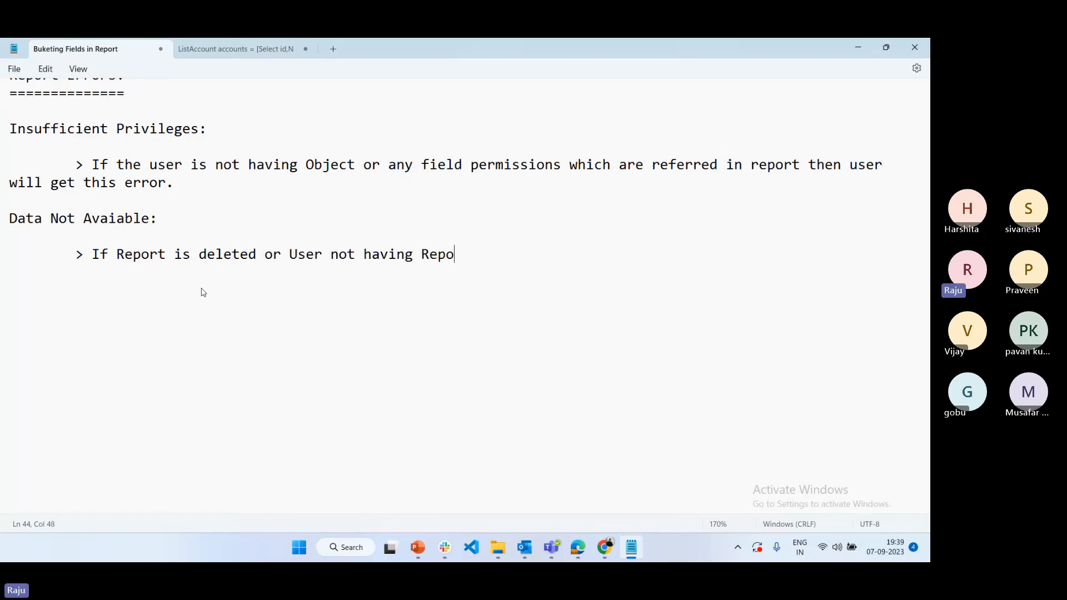
text(rt access then u)
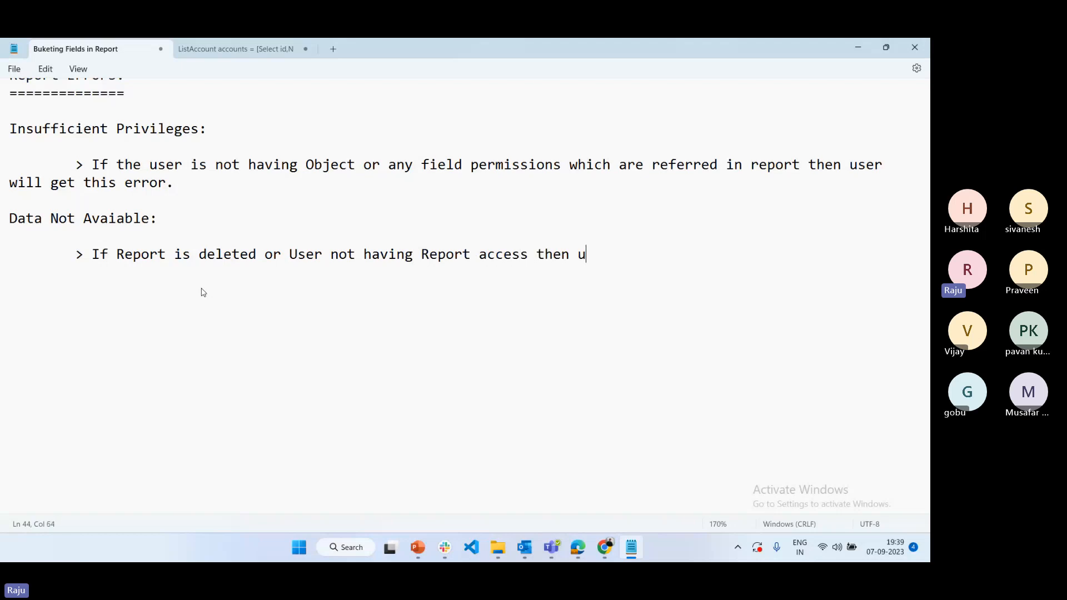
text(ser will get thid)
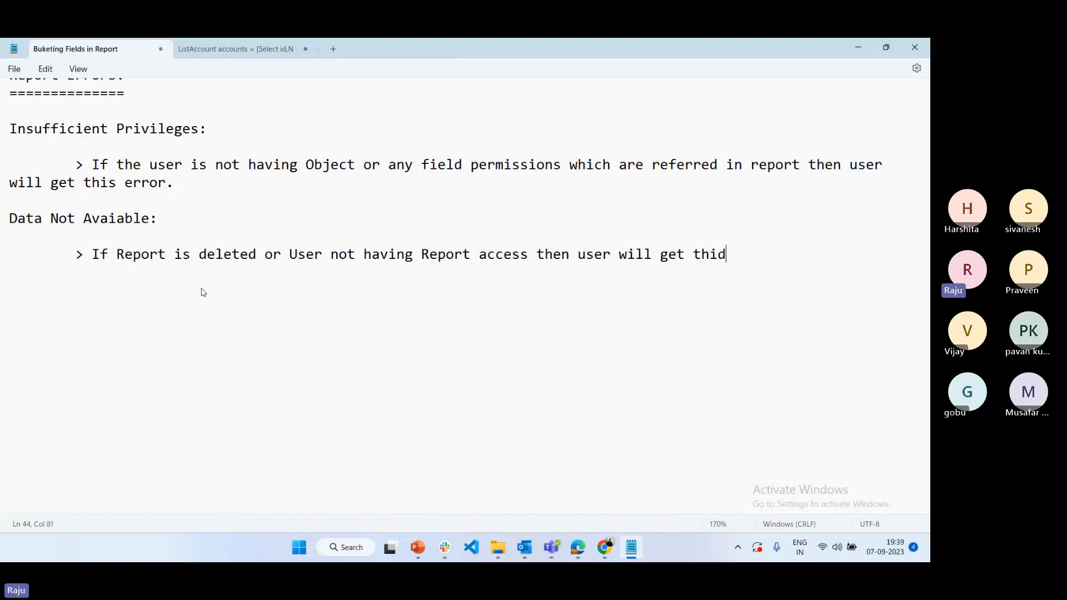
key(BackSpace)
text(s error.)
On Chrome's Reports page, remove the manager user from the IT Developer Report Folder's sharing and close the sharing dialog.
click(579, 548)
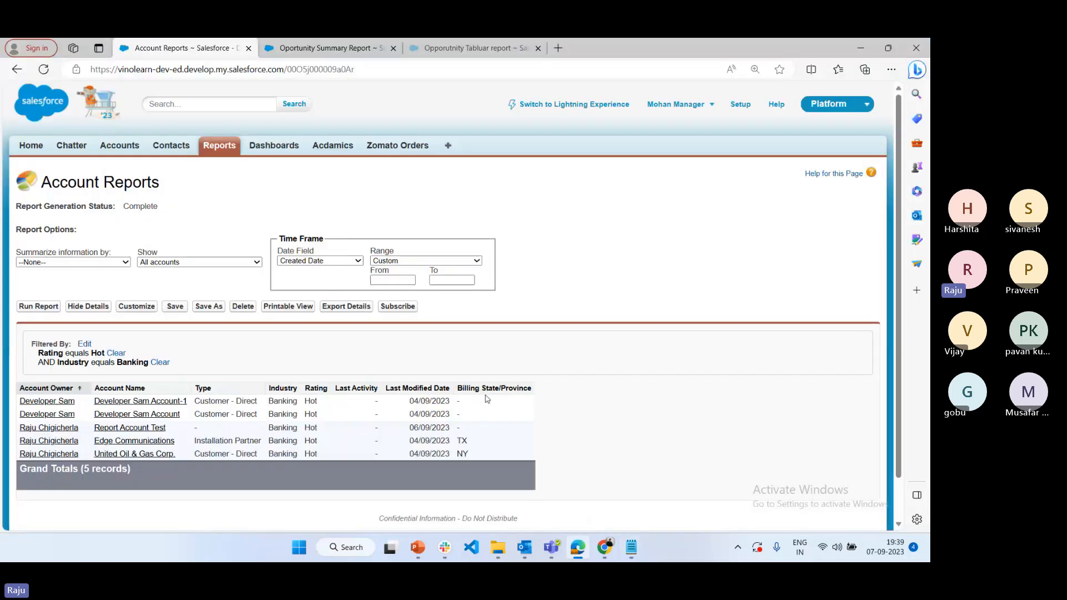
click(604, 554)
click(534, 517)
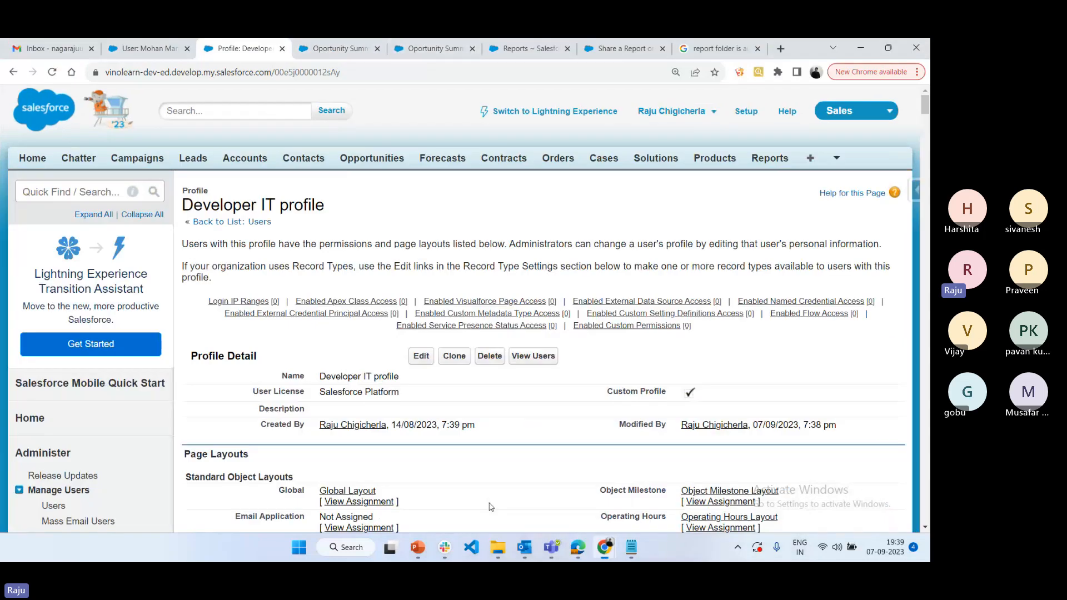
click(621, 49)
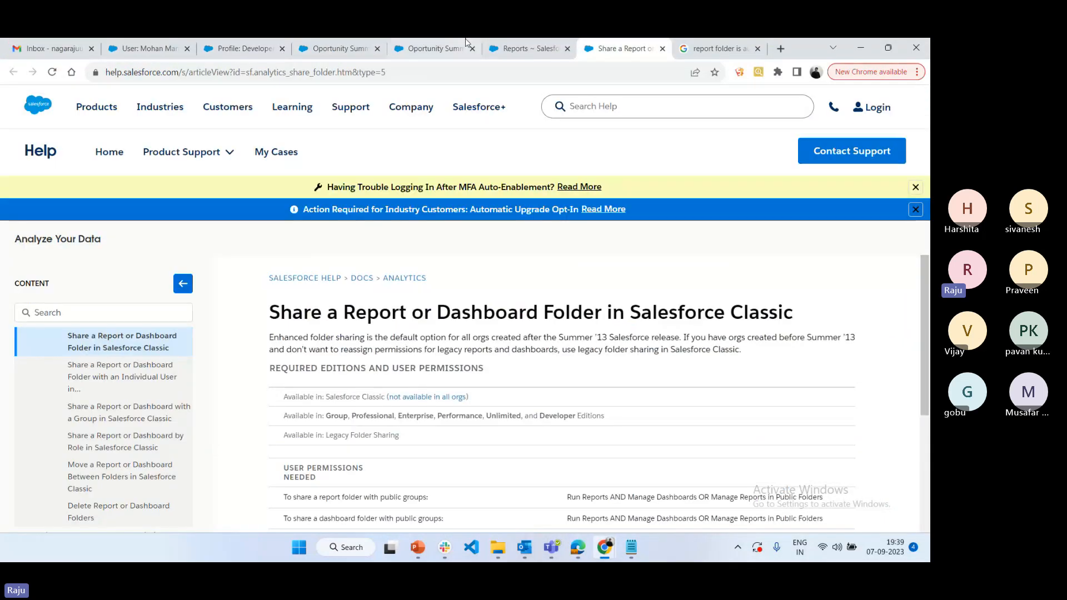
click(528, 48)
scroll(129, 368, down, 3)
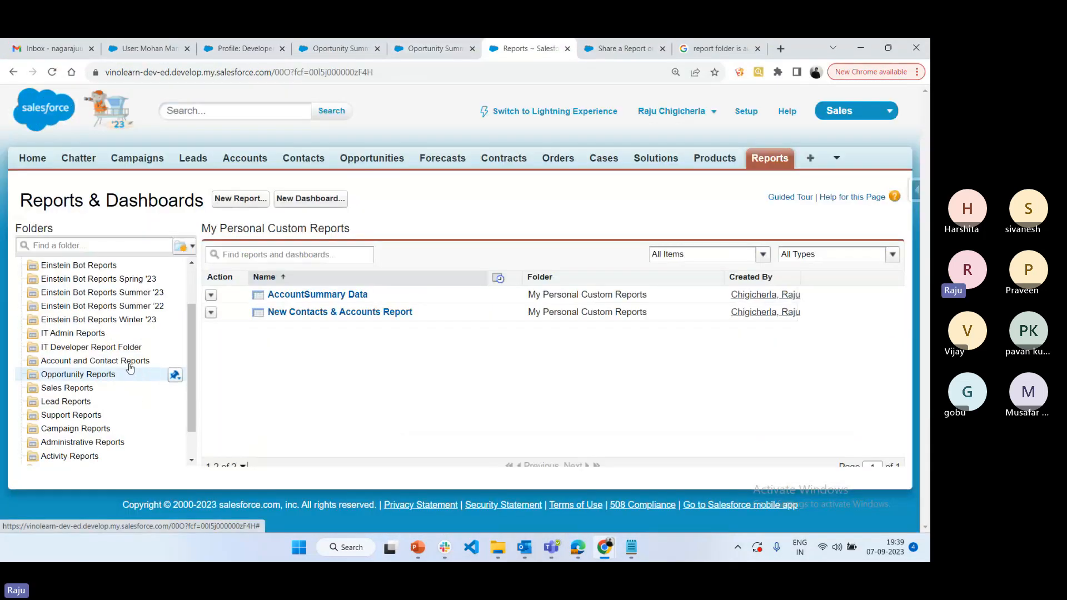
click(175, 348)
click(188, 393)
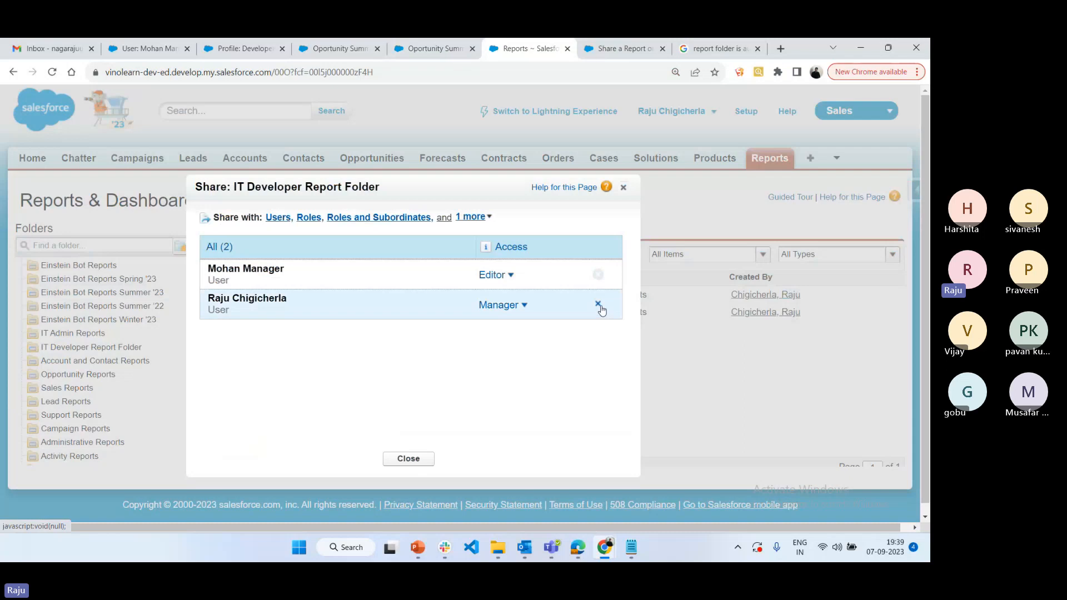
click(597, 274)
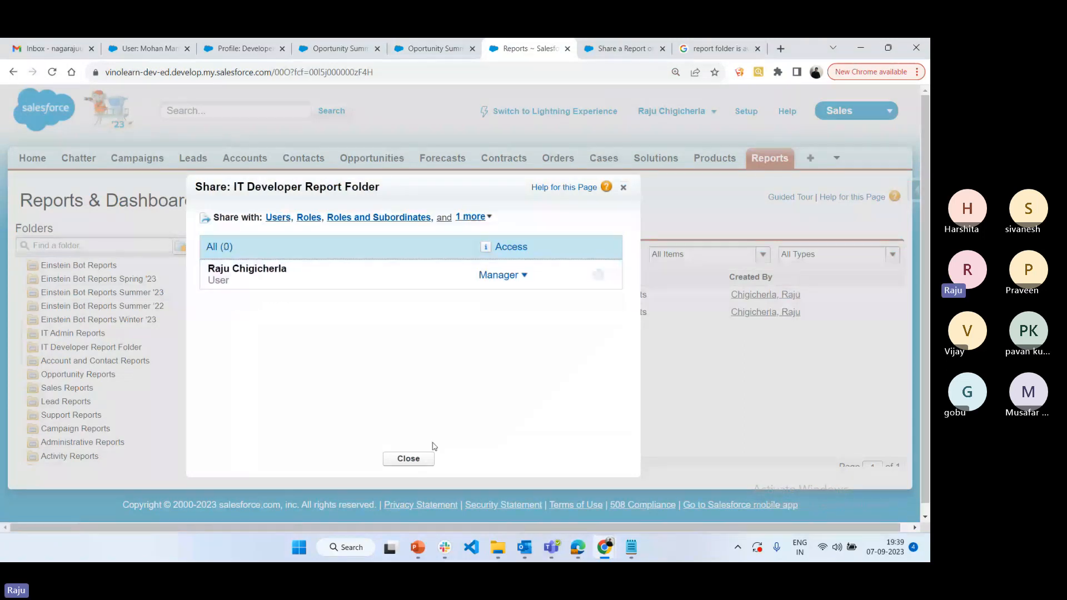
click(420, 461)
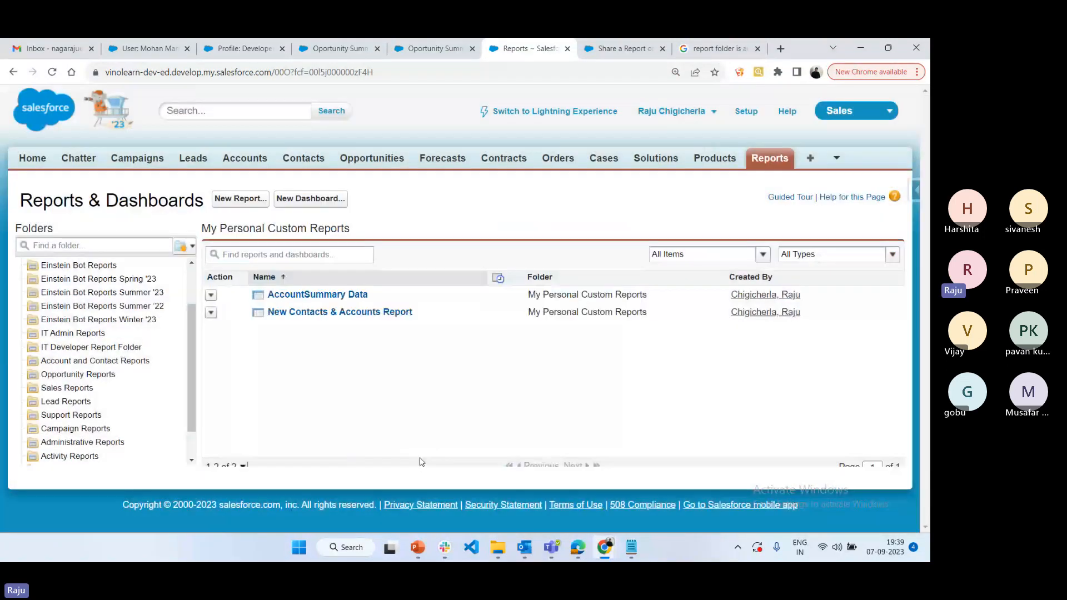
Switch to Edge and reload the manager user's report to check access without the folder share.
key(alt+Tab)
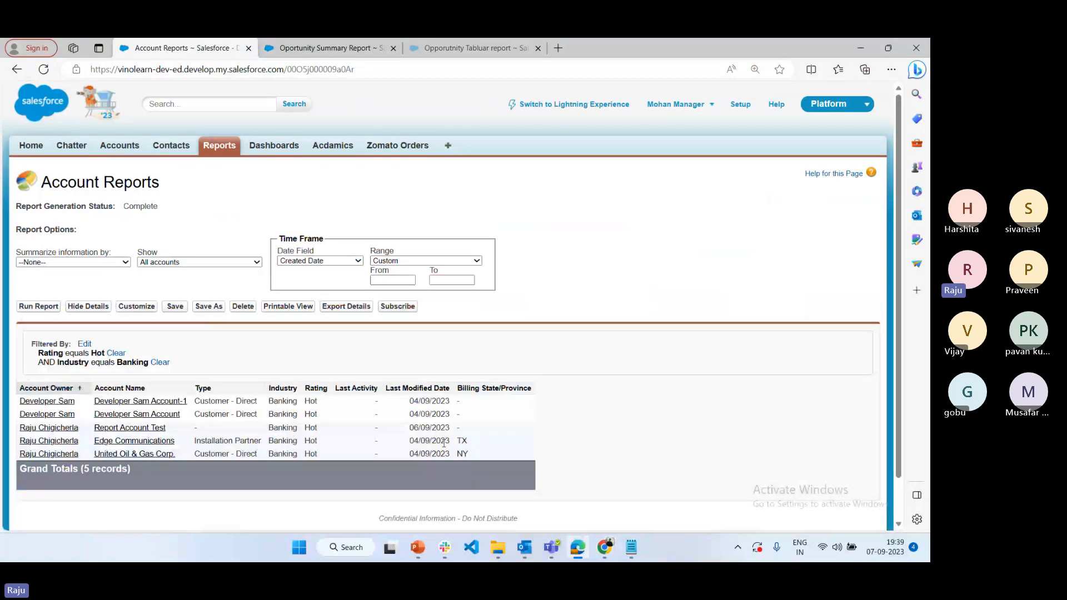
click(45, 72)
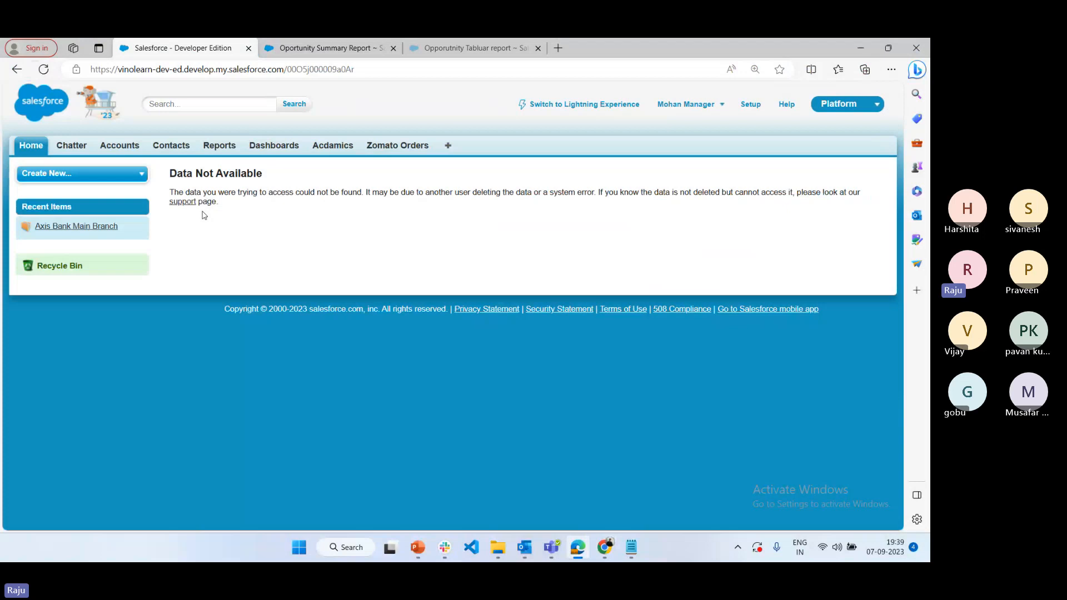
drag(169, 173, 318, 183)
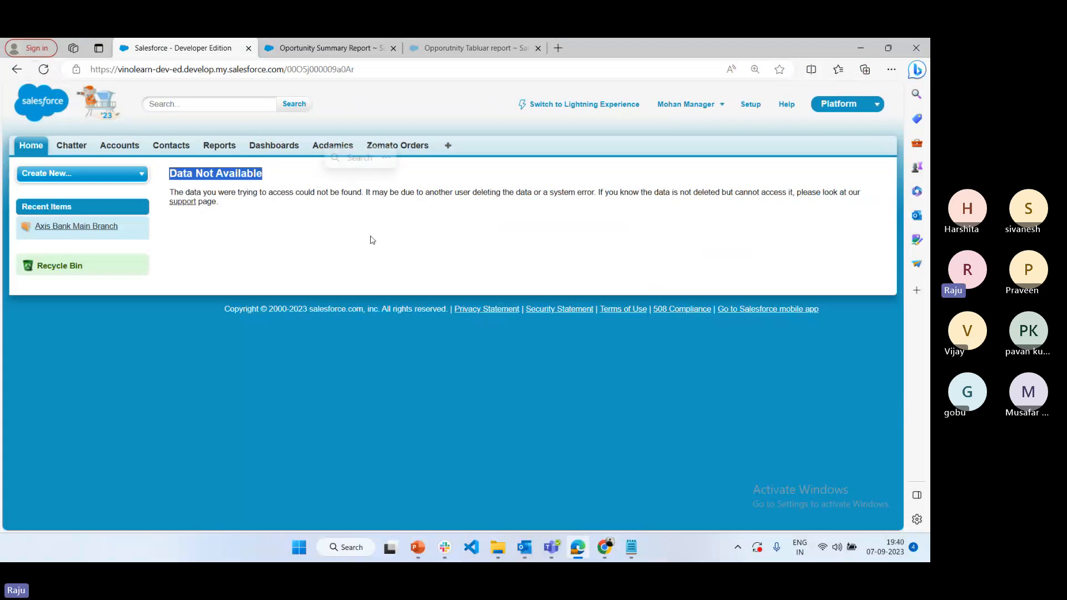
Return to Notepad and review the Report Sharing and Report Errors notes, including the Insufficient Privileges and Data Not Avaiable entries.
click(604, 547)
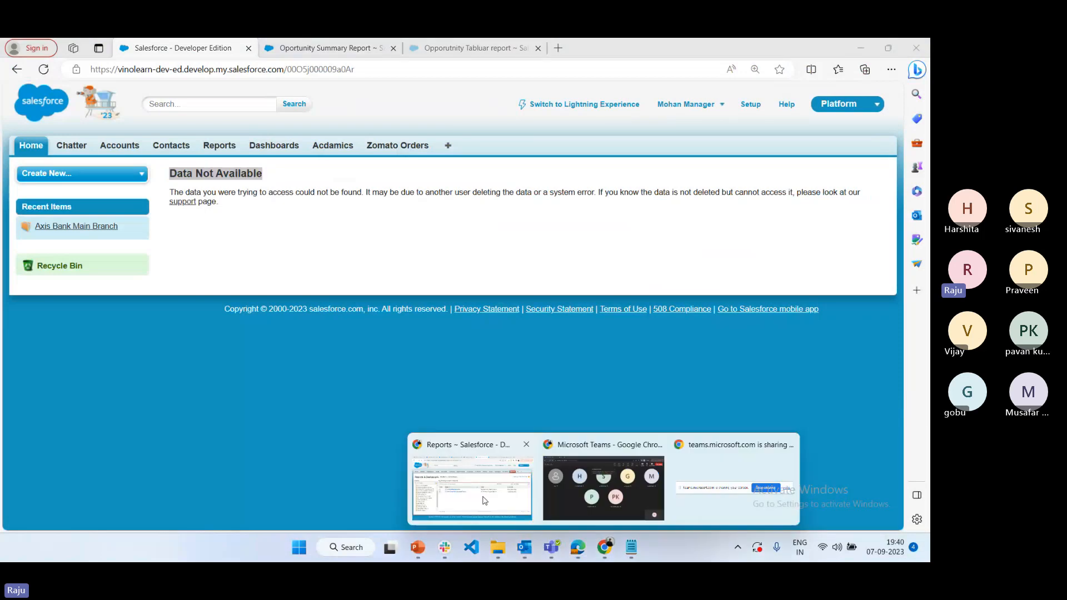
click(485, 501)
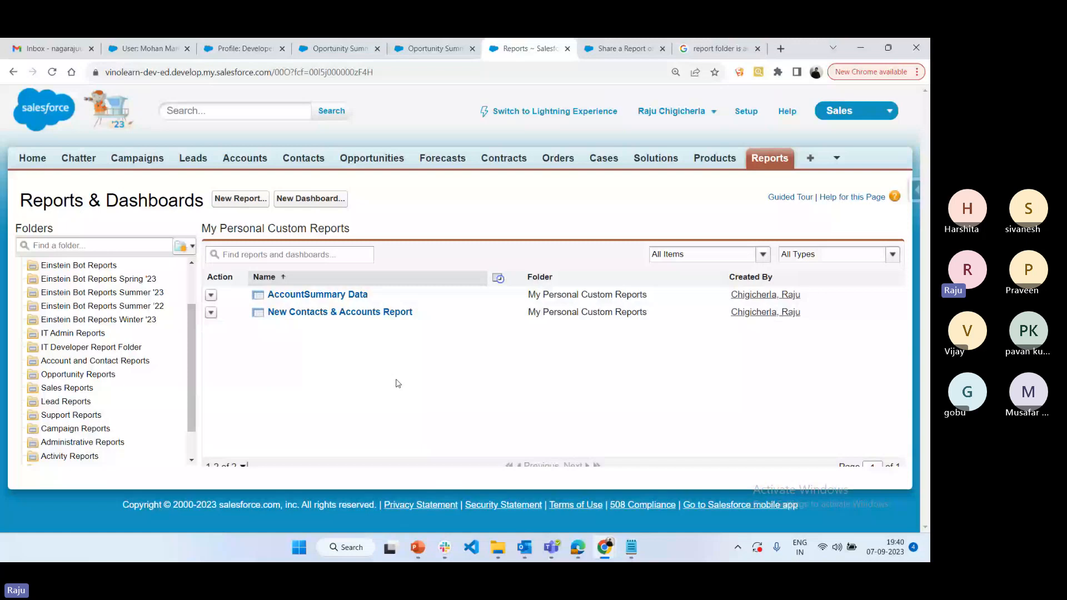
click(641, 554)
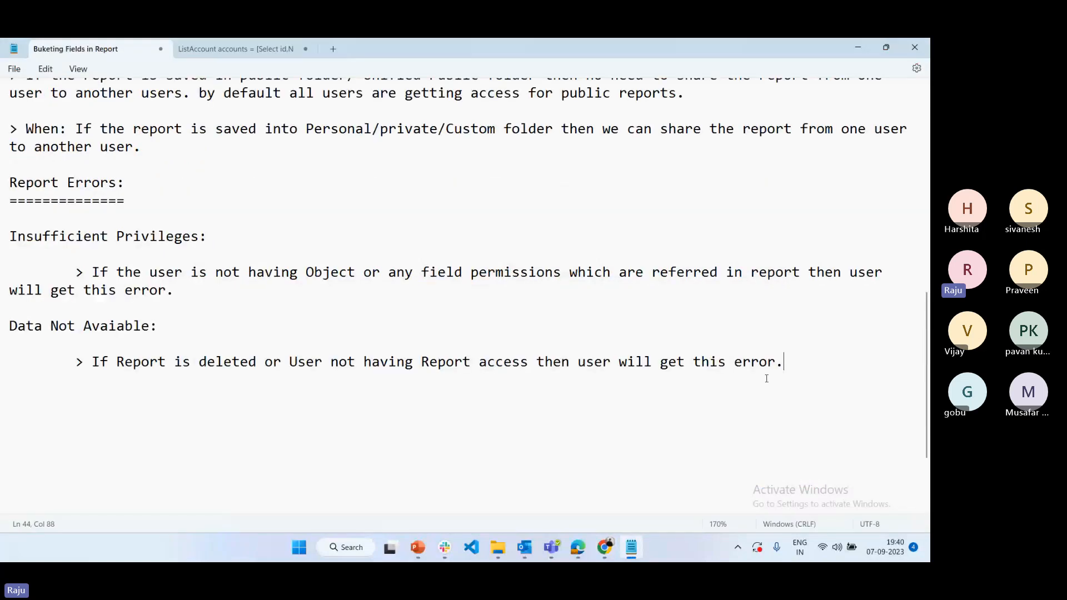
drag(767, 379, 363, 223)
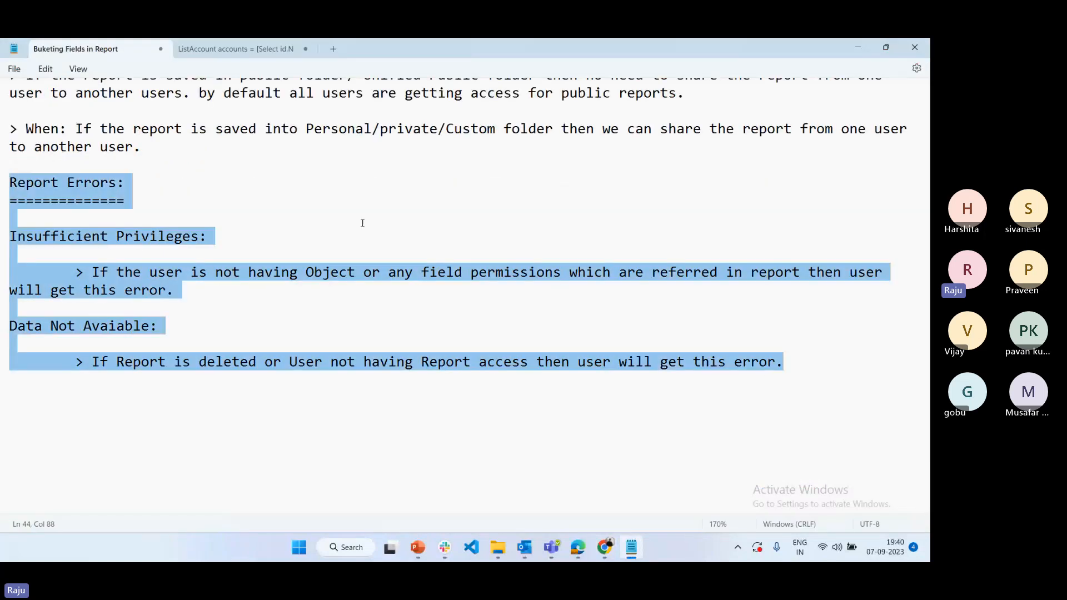
click(362, 222)
scroll(363, 223, up, 1)
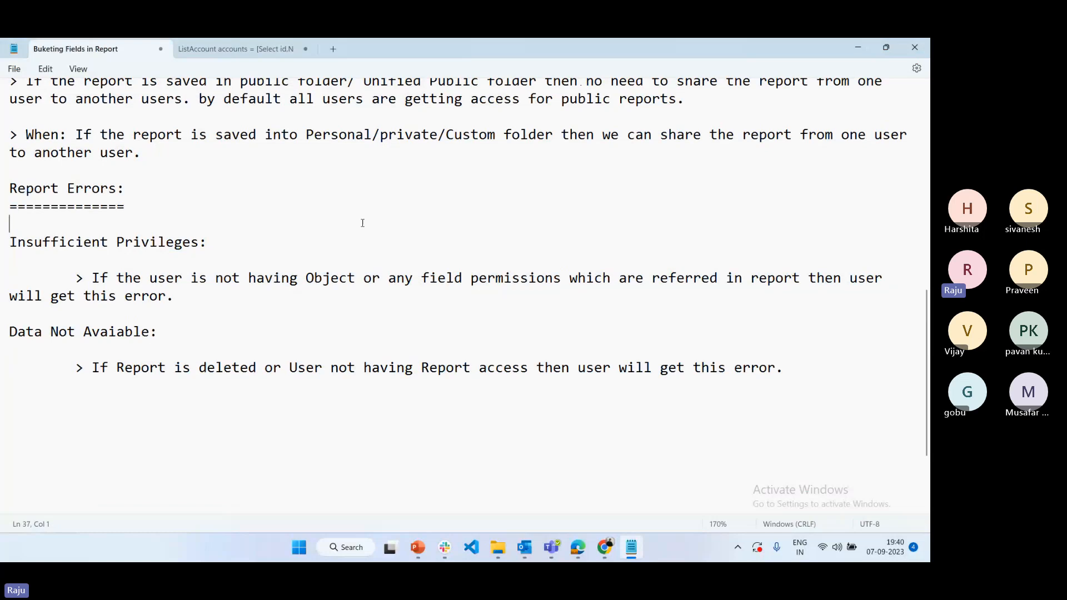
scroll(362, 223, up, 2)
drag(10, 343, 252, 345)
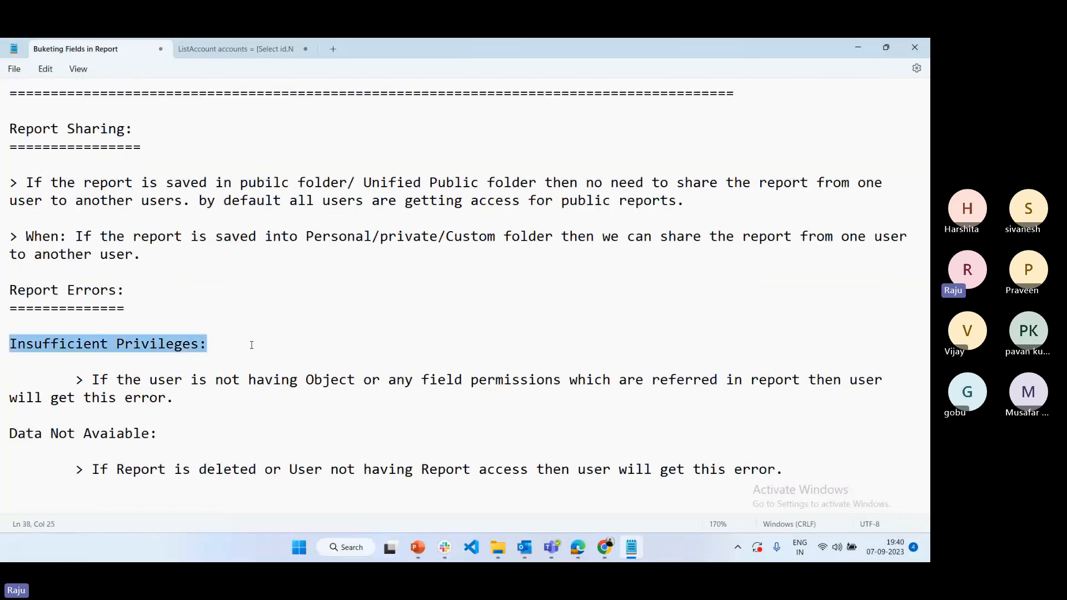
click(361, 328)
scroll(361, 327, down, 3)
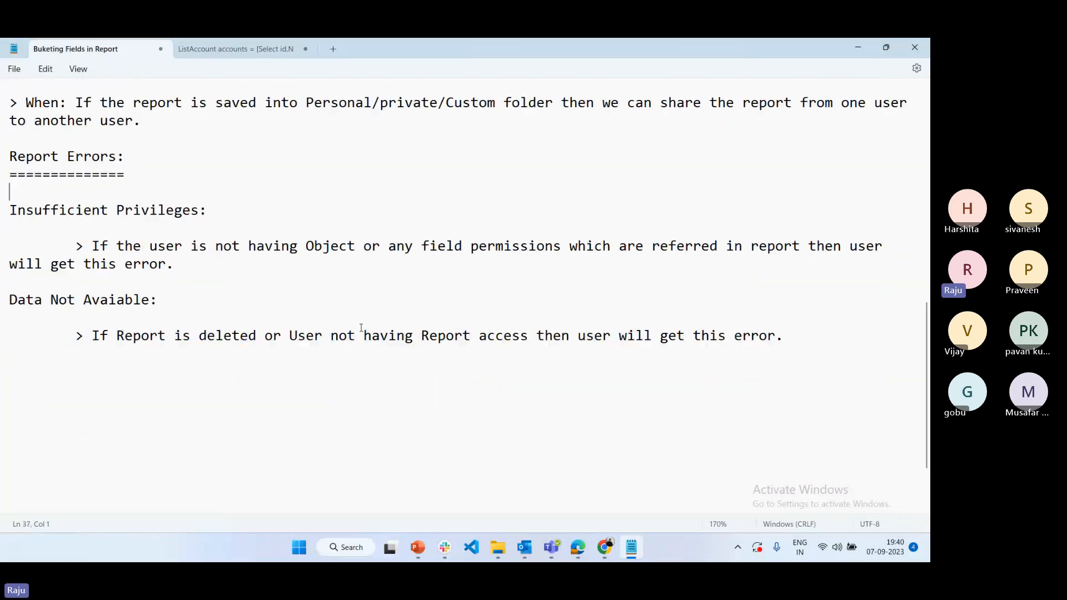
Review the Data Not Avaiable entry under Report Errors, covering its heading and its deleted-report or missing-access explanation.
scroll(361, 327, down, 1)
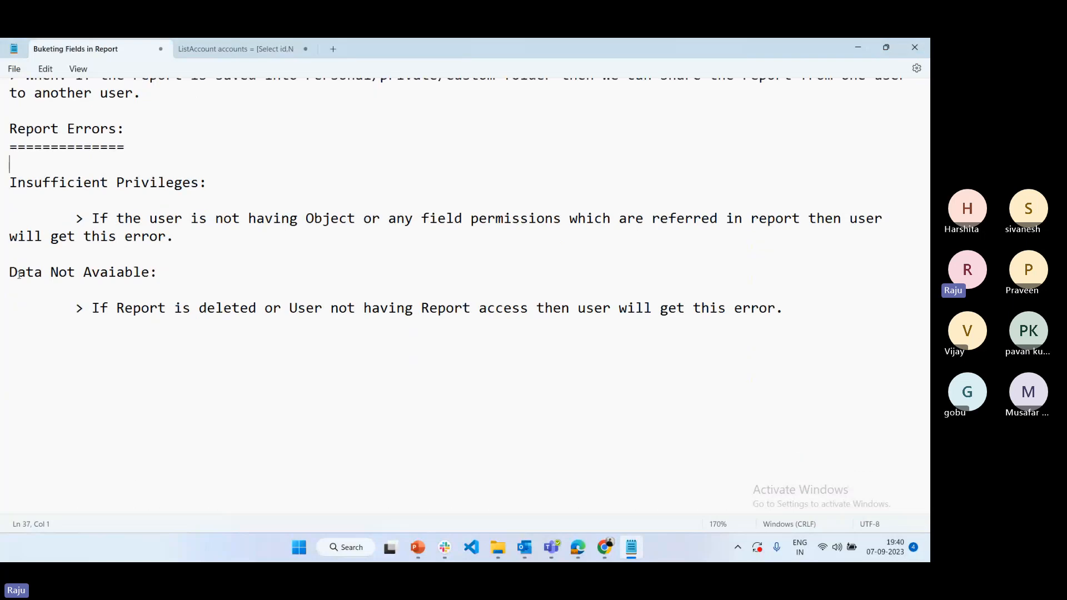
drag(20, 275, 213, 275)
scroll(263, 382, down, 1)
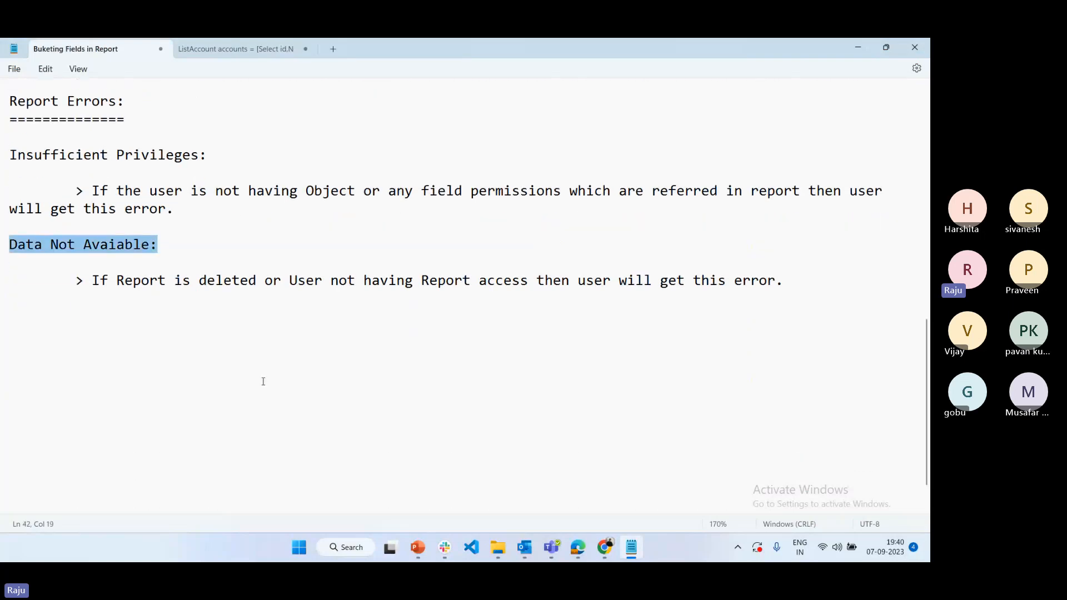
scroll(278, 334, down, 2)
click(297, 276)
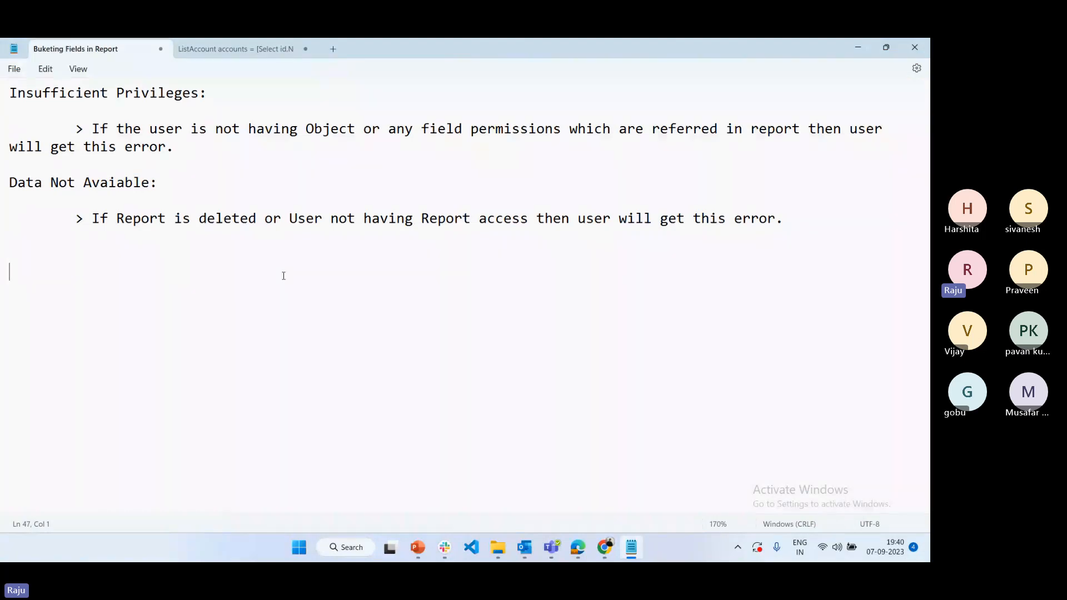
click(17, 184)
drag(19, 185, 151, 189)
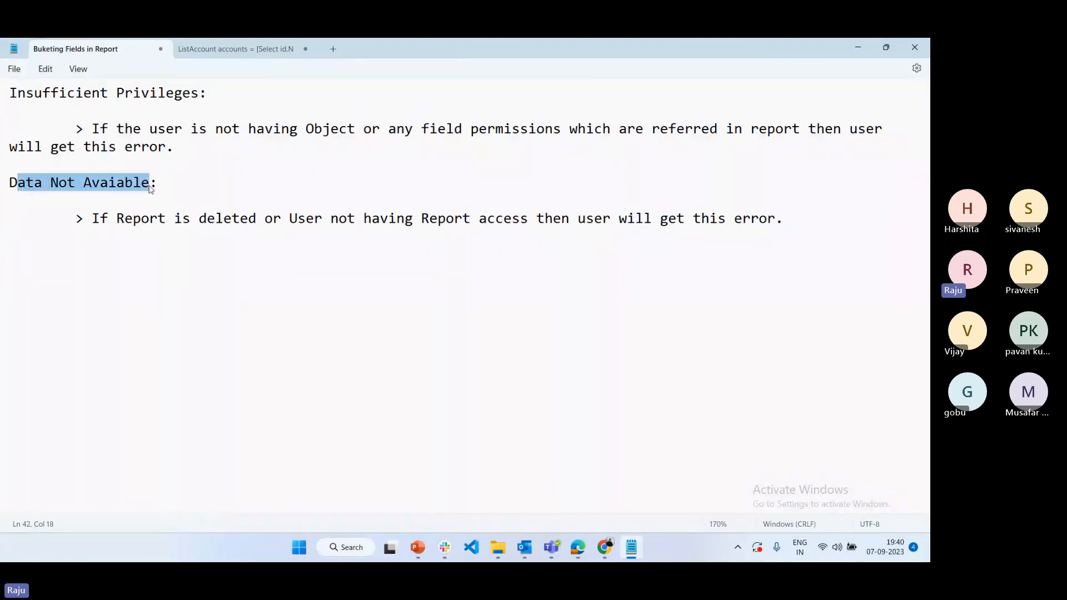
click(144, 202)
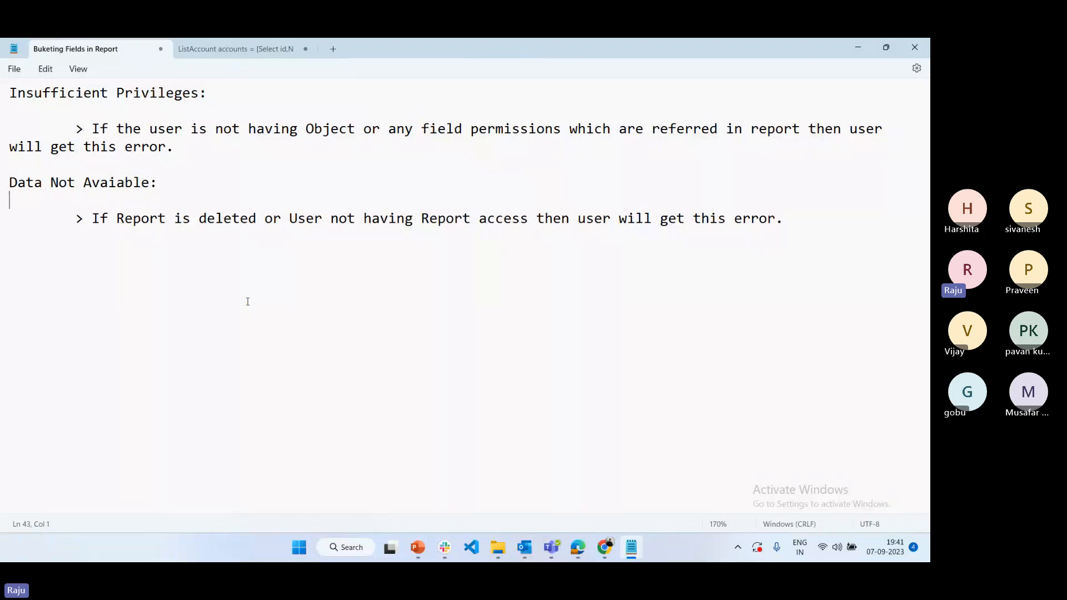
drag(17, 182, 164, 227)
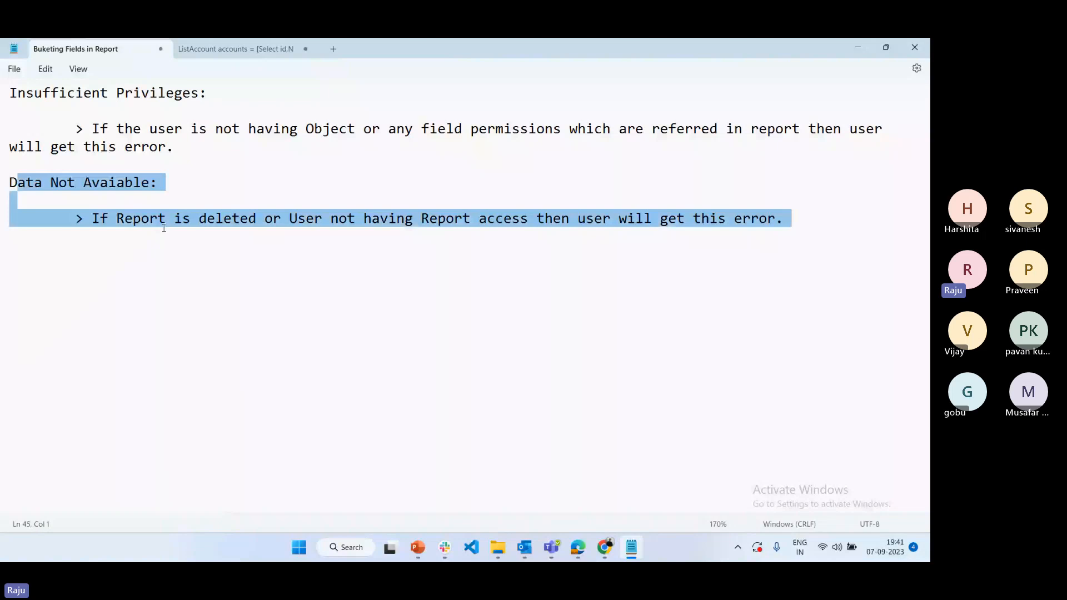
drag(158, 182, 1, 182)
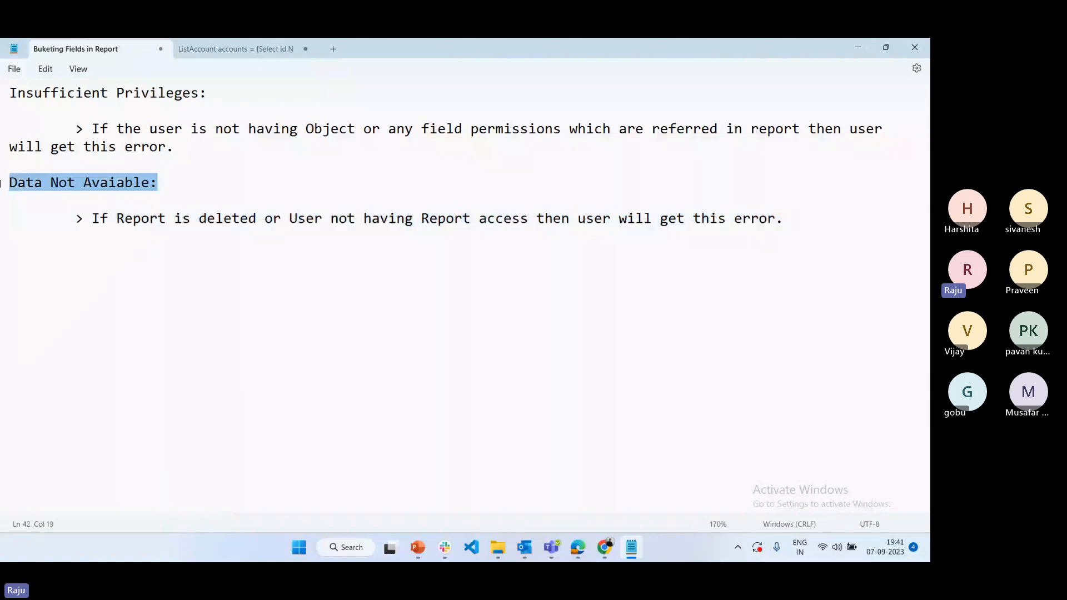
click(295, 276)
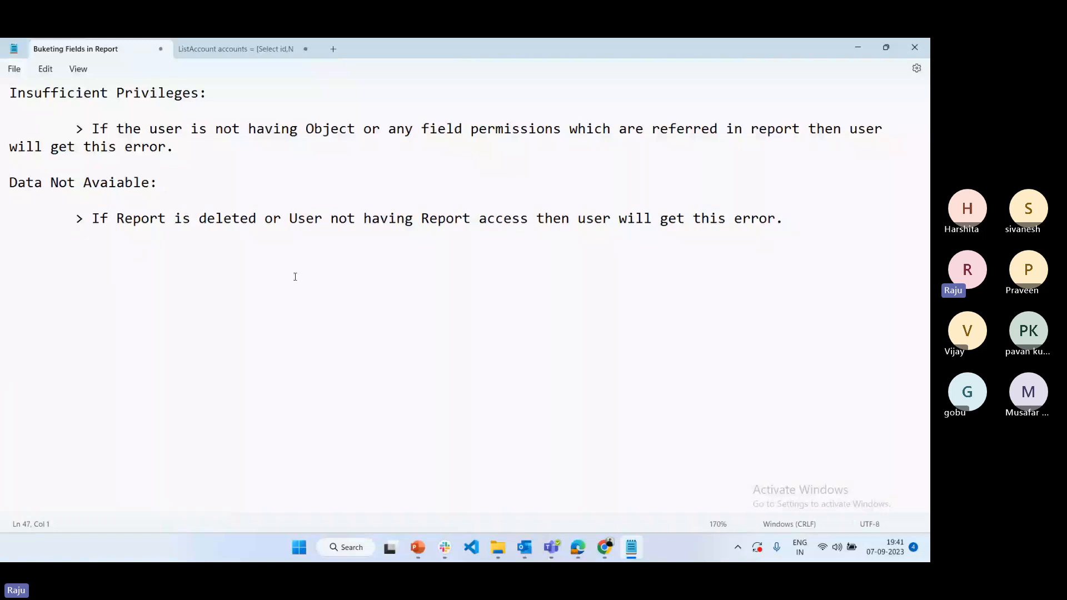
double_click(132, 182)
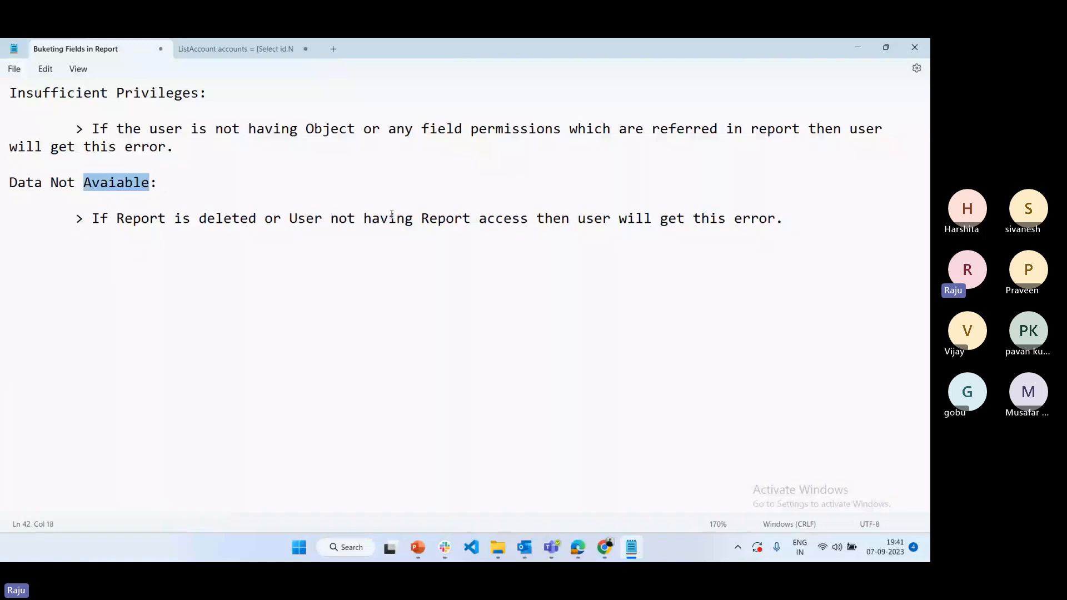
drag(391, 217, 569, 219)
double_click(120, 183)
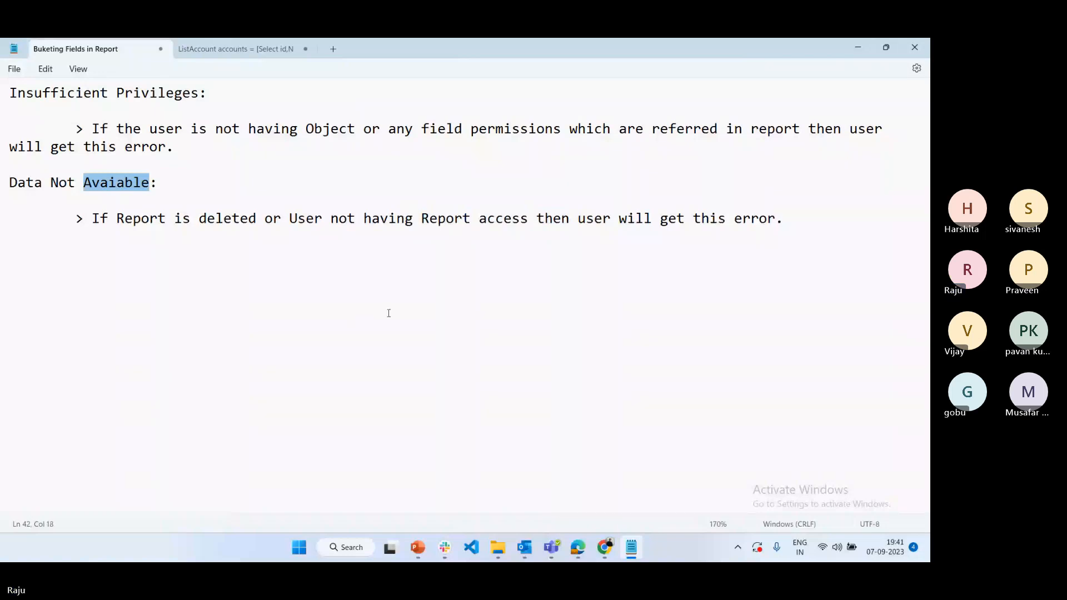
Add the first Report Sharing bullet "In salesforce we can share the report from one user to another user via folders.".
scroll(389, 313, up, 4)
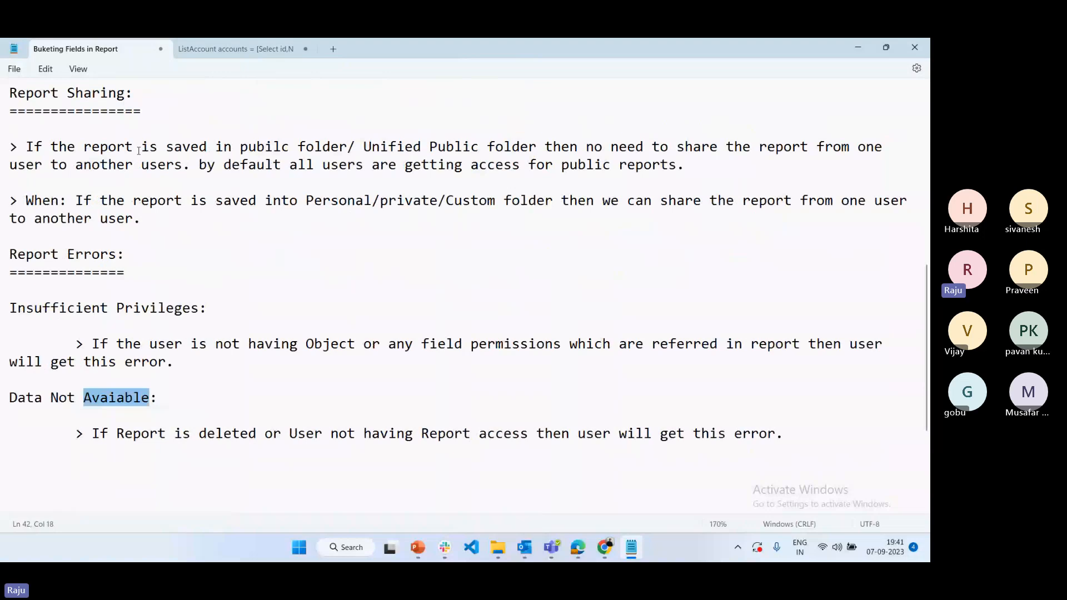
click(136, 134)
key(Return)
text(> )
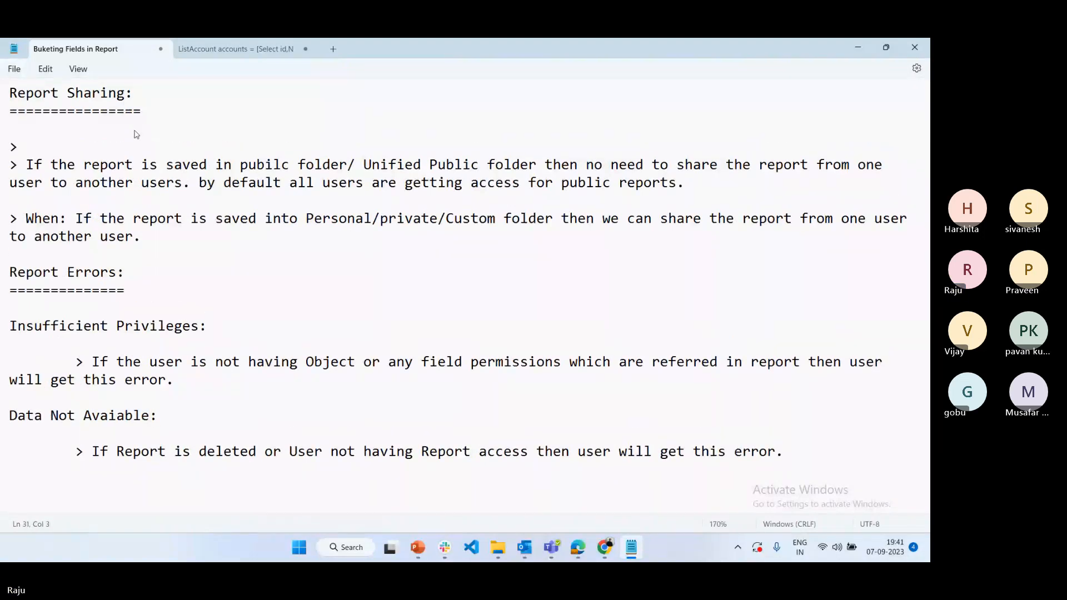
text(In)
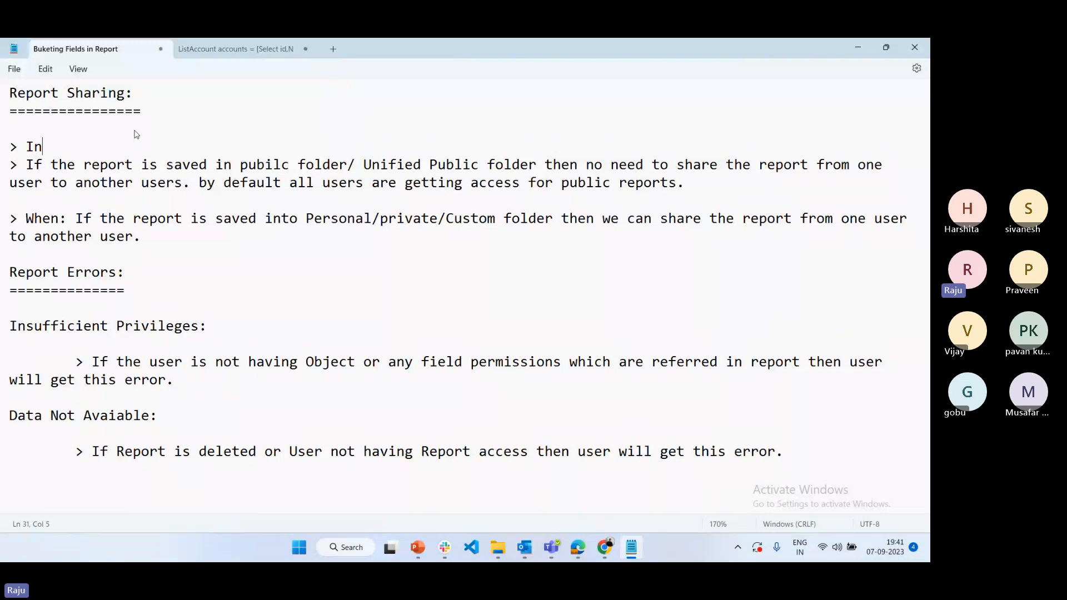
text(salesforce we can share the report from one user to another user via fol)
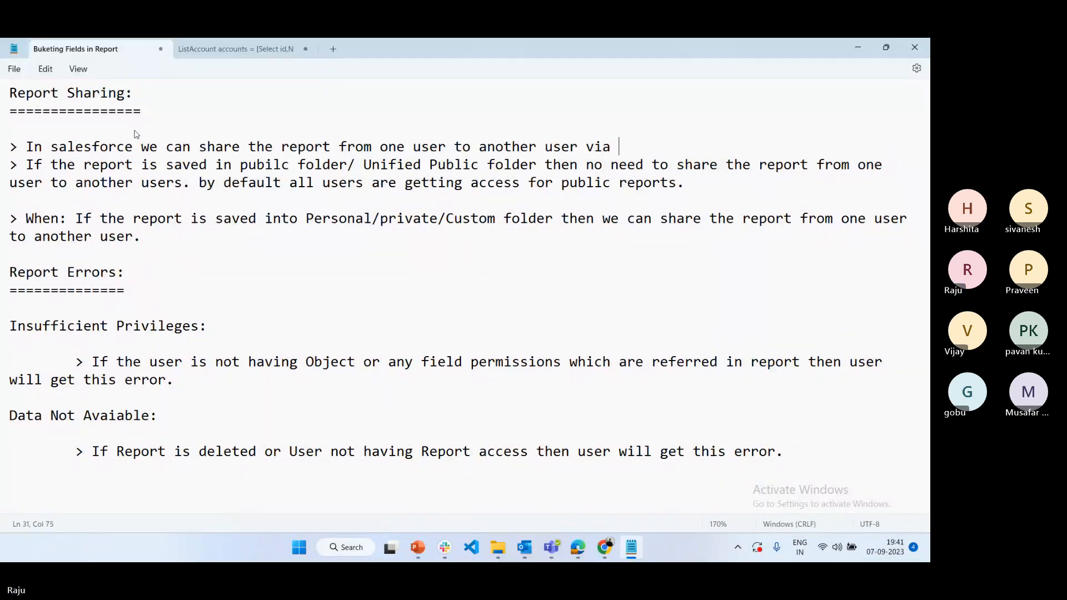
text(s.)
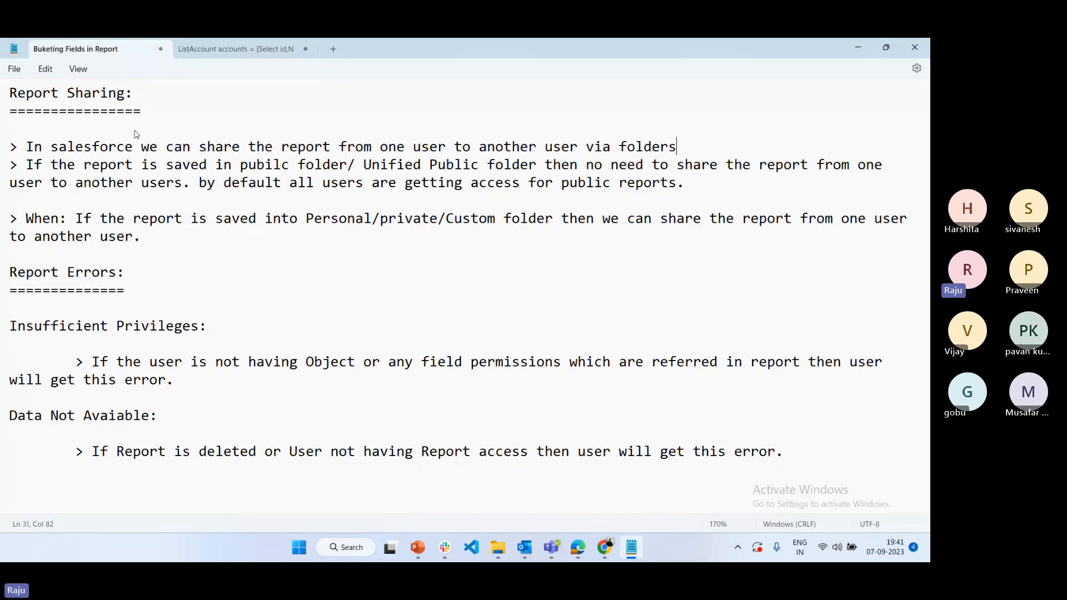
Switch to Chrome, close the extra help, search, profile and Oportunity Summary Report tabs, and close the manager user's Edge window.
click(604, 547)
click(505, 503)
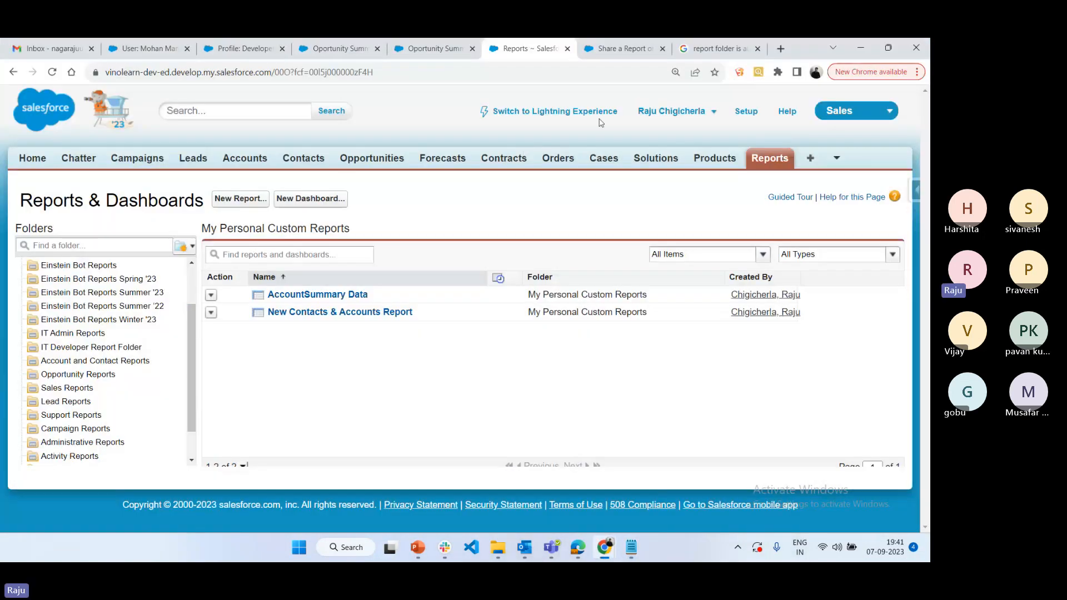
click(662, 49)
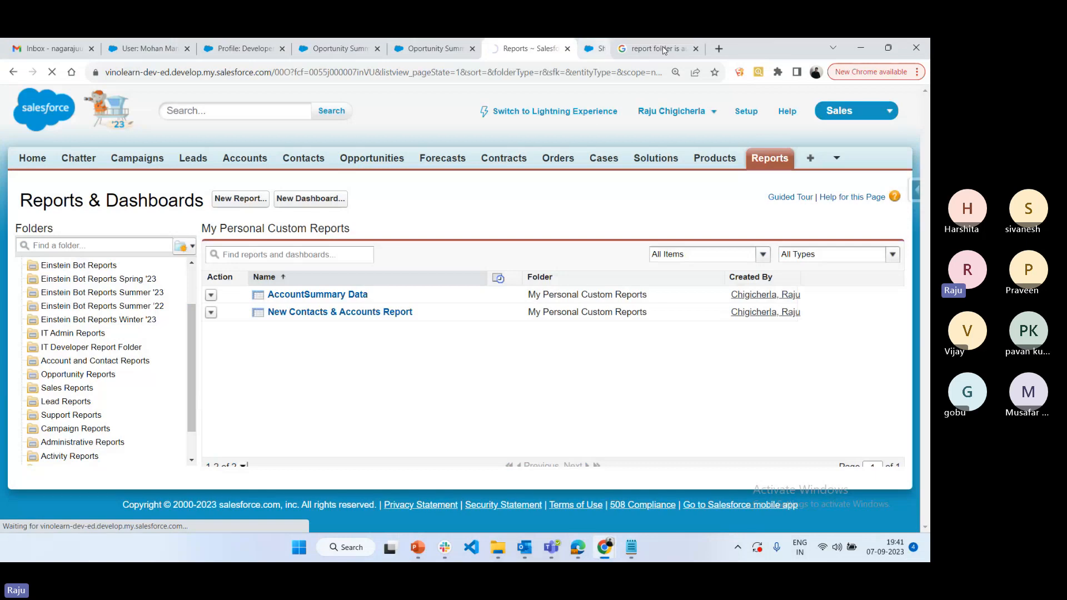
click(665, 49)
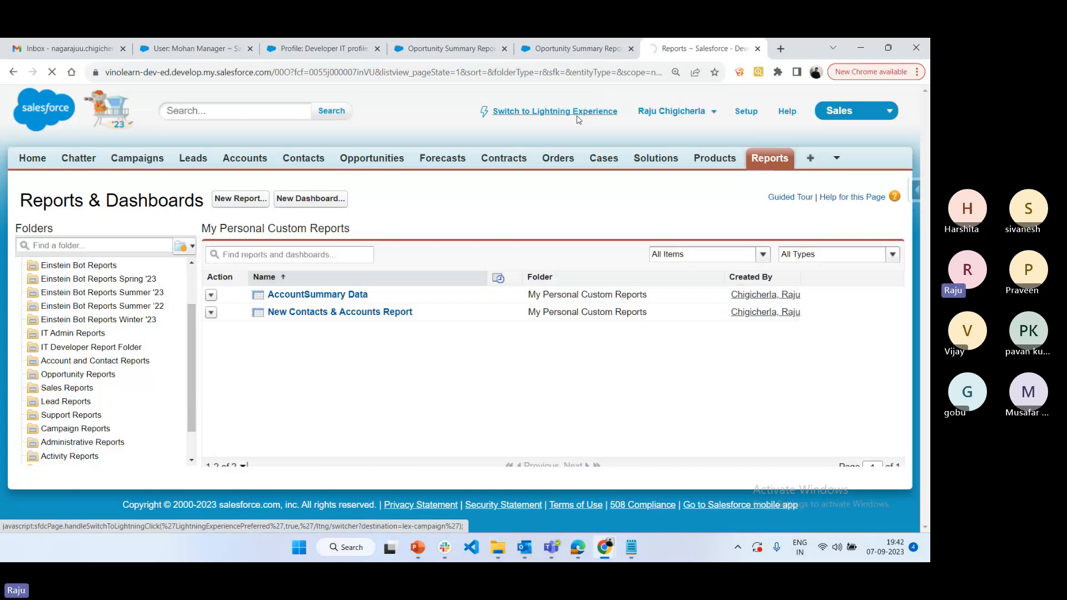
click(377, 49)
click(377, 49)
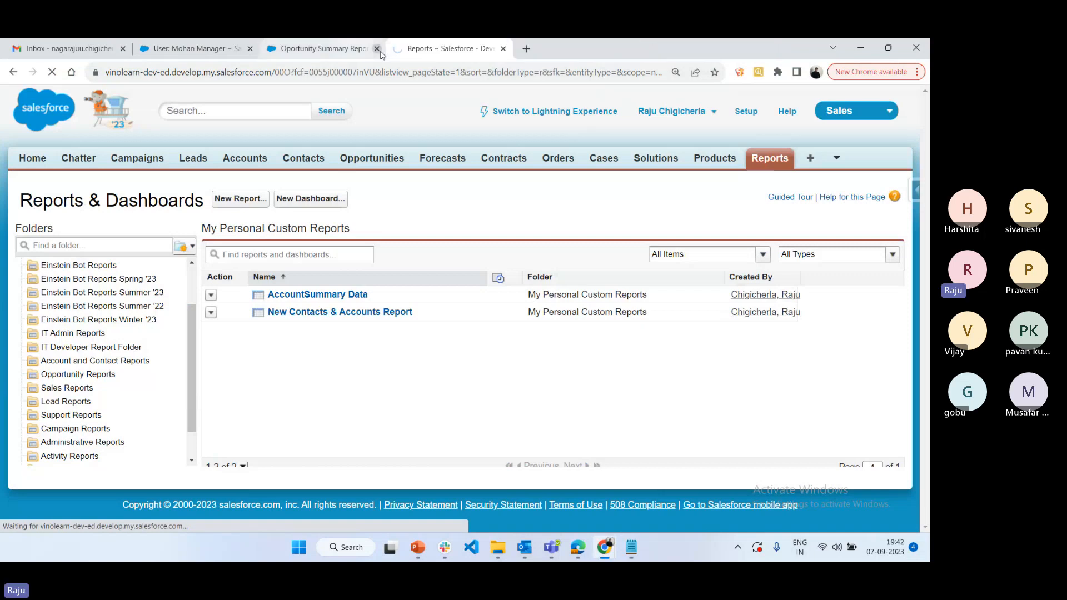
click(377, 49)
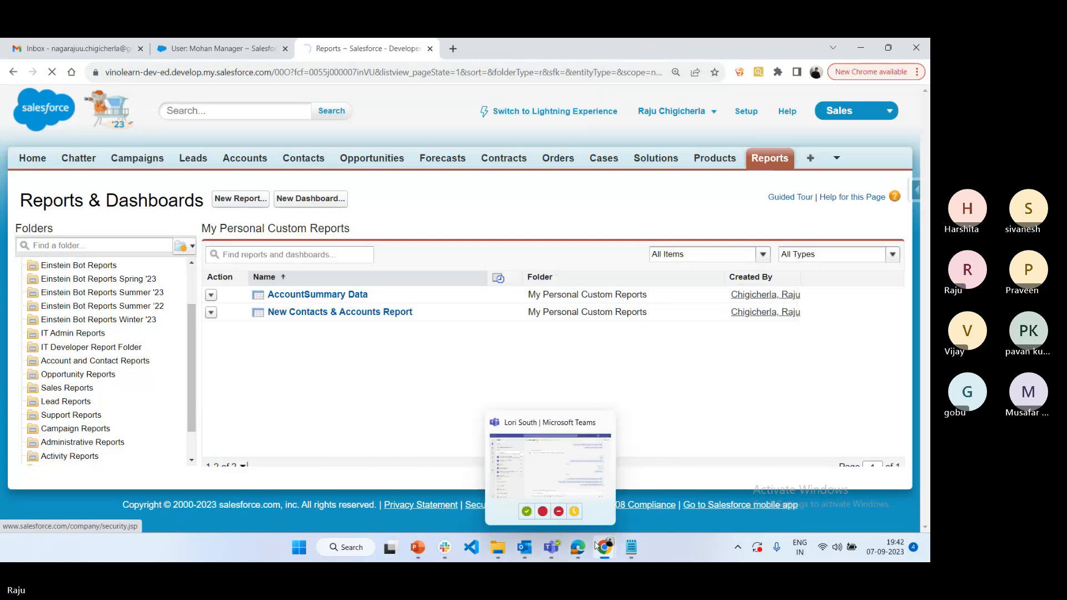
click(578, 547)
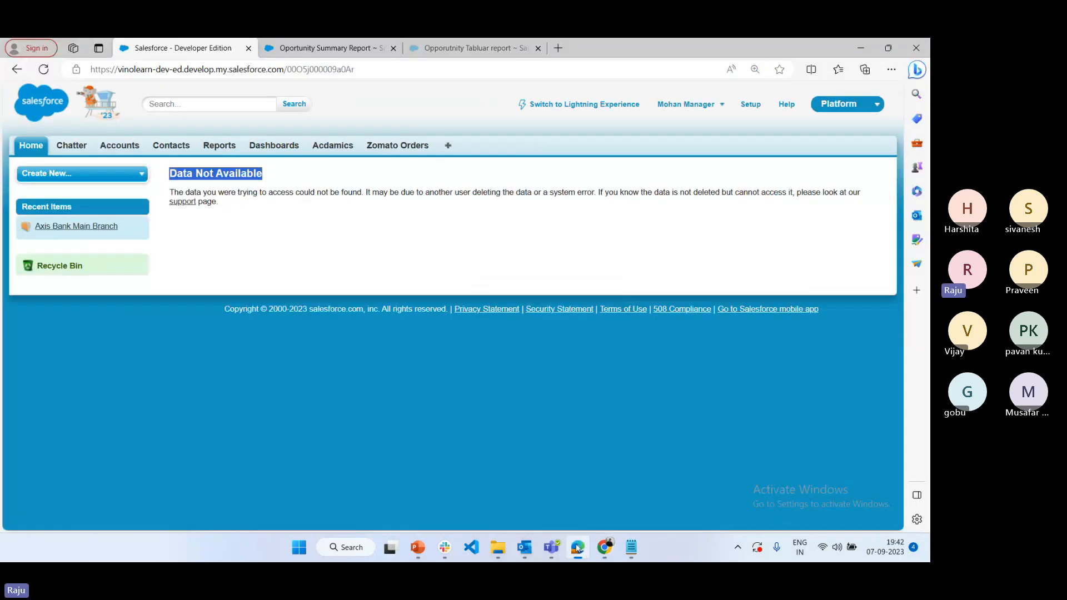
click(917, 52)
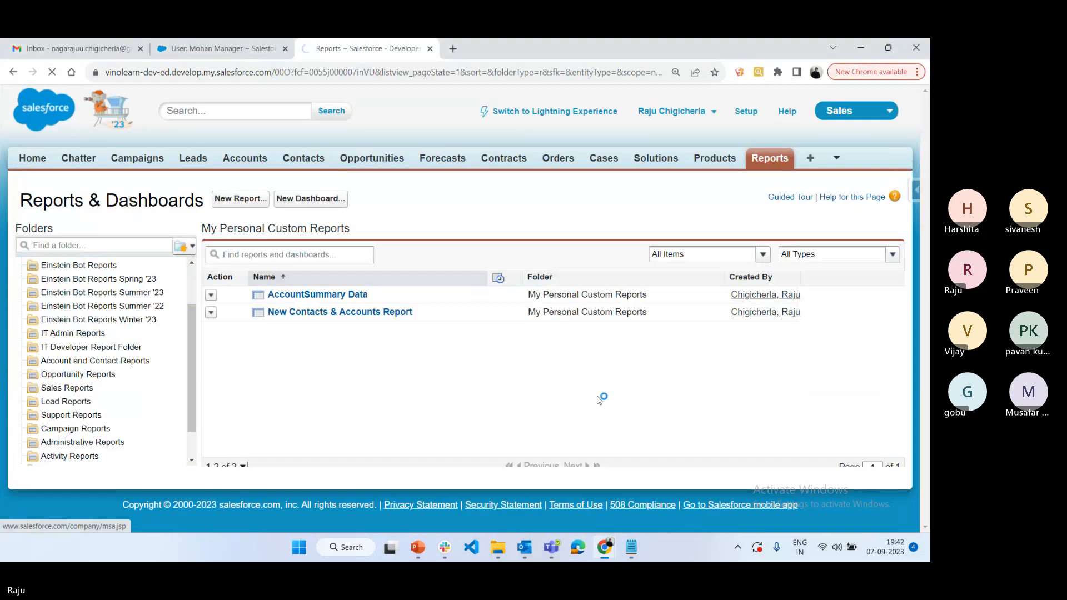
Switch the Salesforce session to Lightning Experience from the manager's user page, replacing the Reports tab with a Setup Home tab.
click(222, 47)
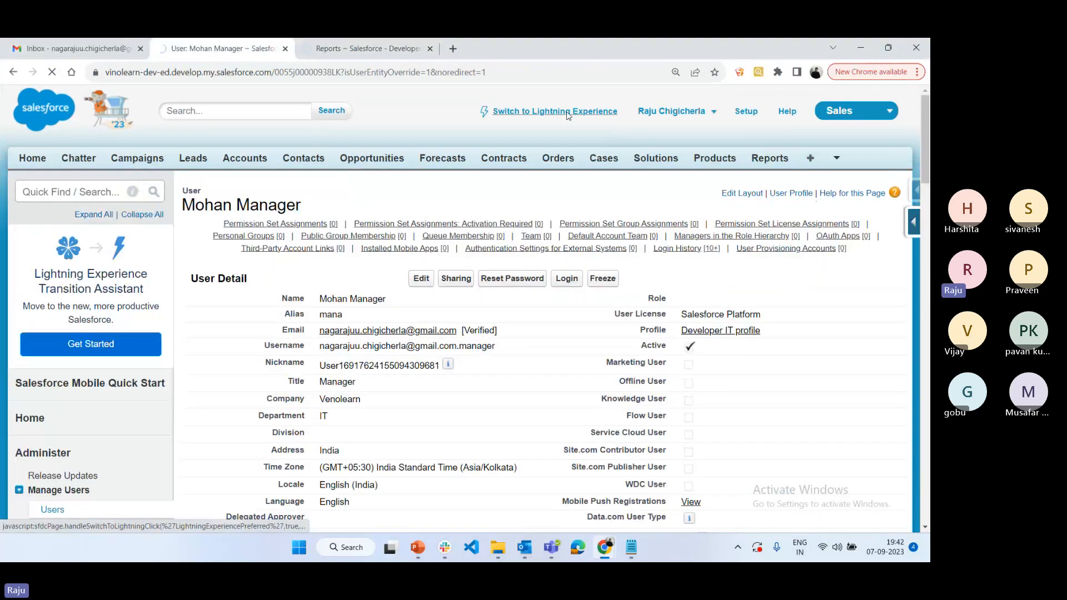
click(431, 49)
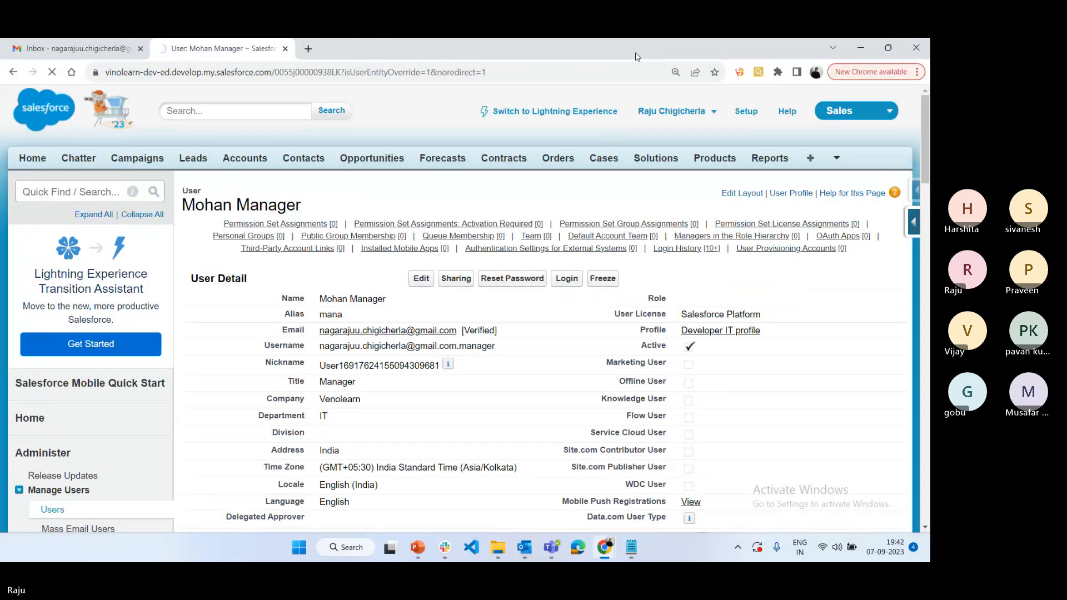
click(739, 72)
click(508, 262)
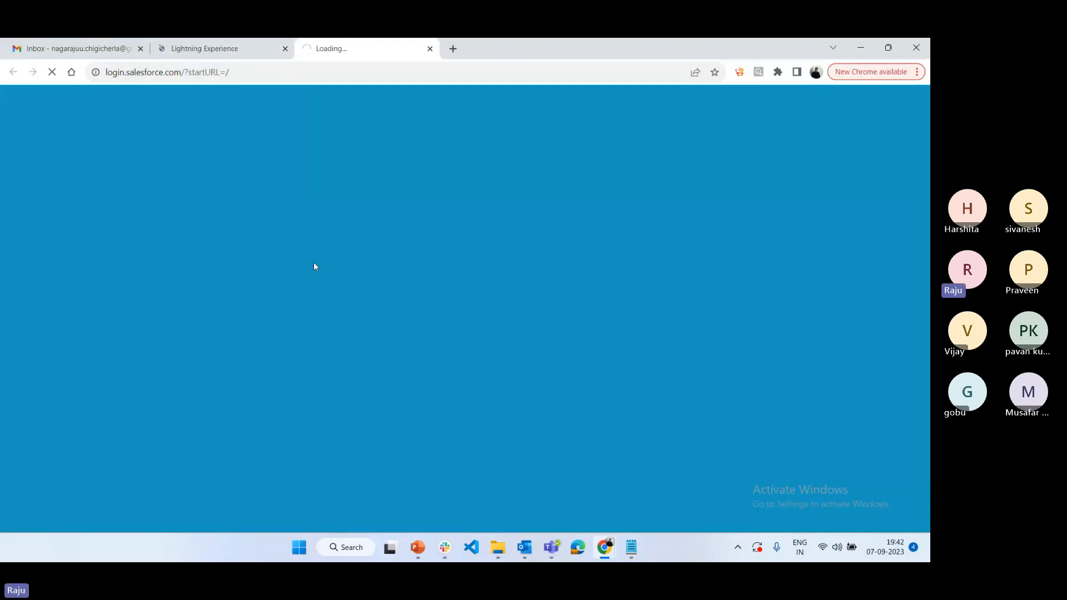
click(257, 54)
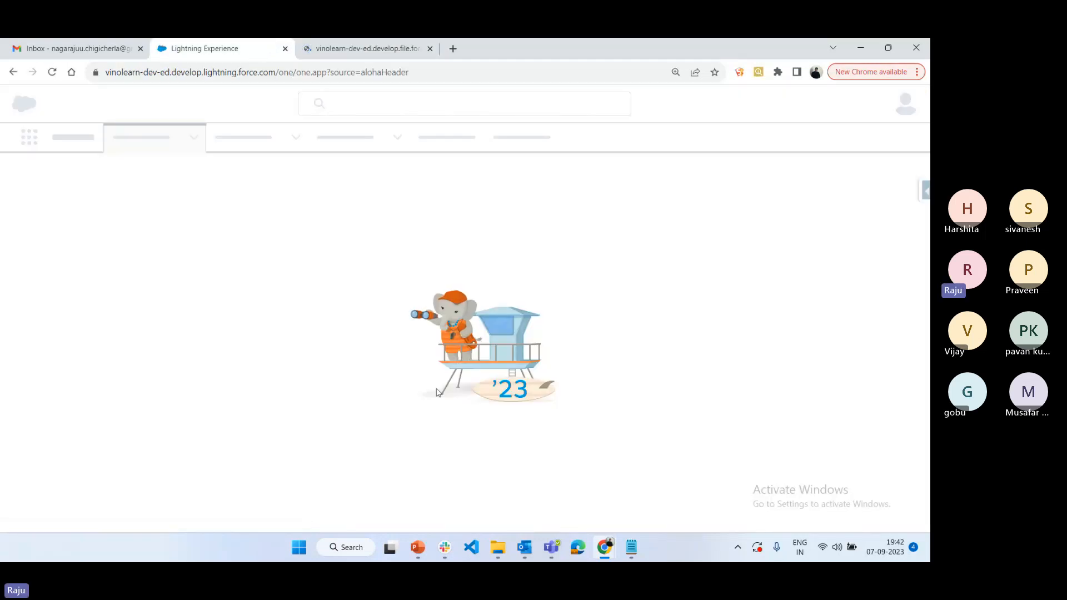
click(404, 47)
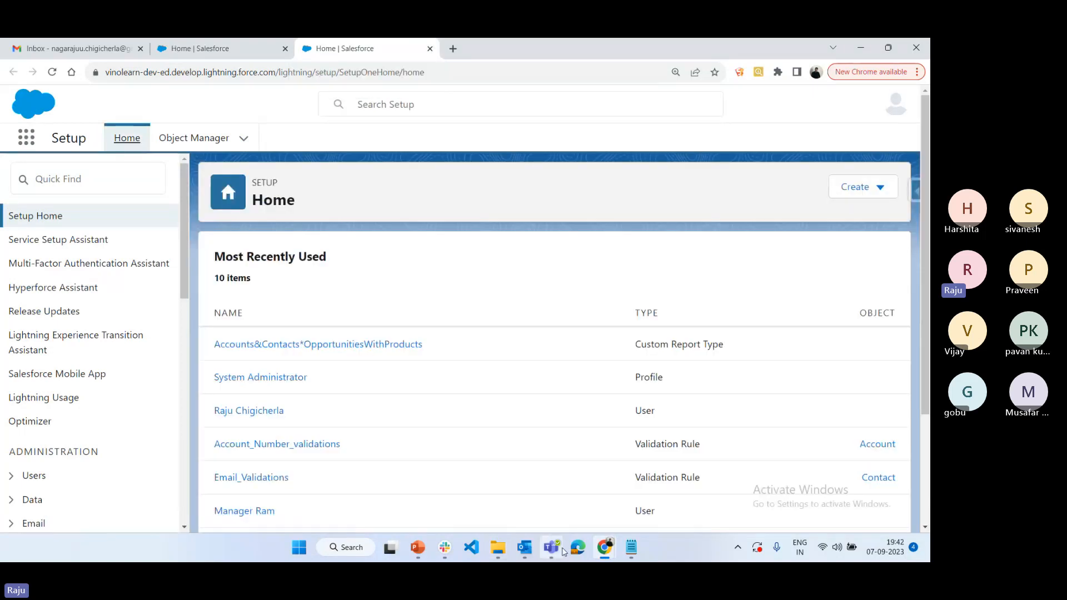
In Edge, open login.salesforce.com, log in as the manager user with the saved username and account password, and open Reports.
click(576, 551)
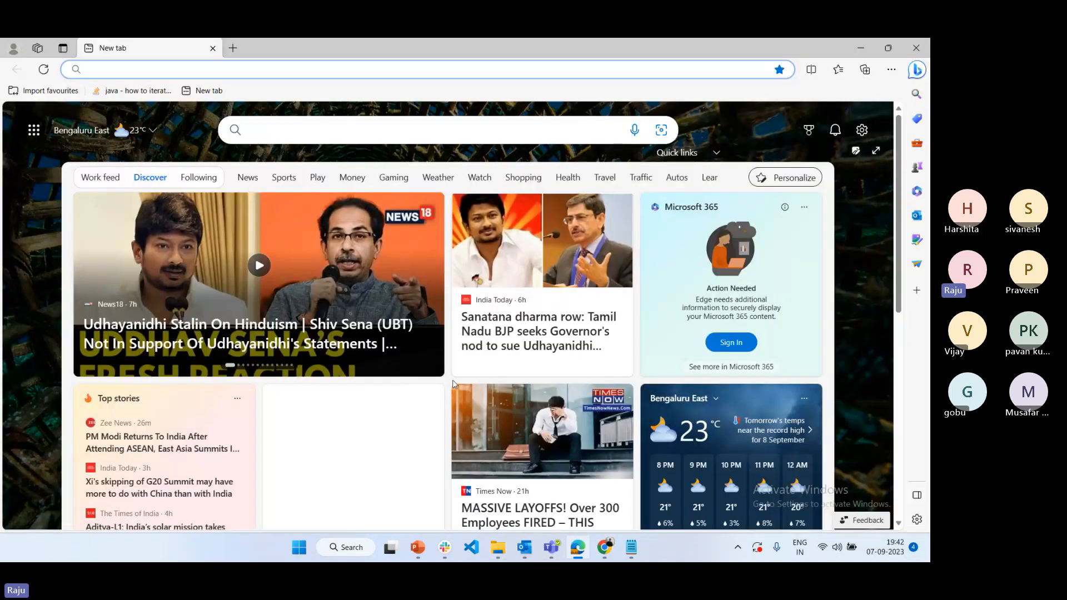
text(login.salesforce.com)
key(Return)
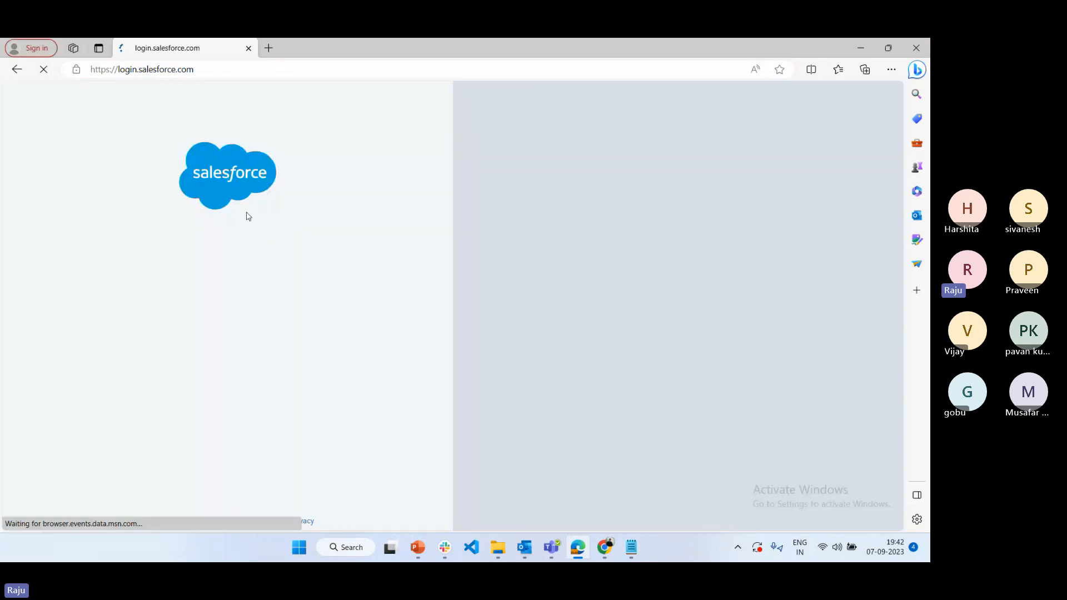
click(241, 302)
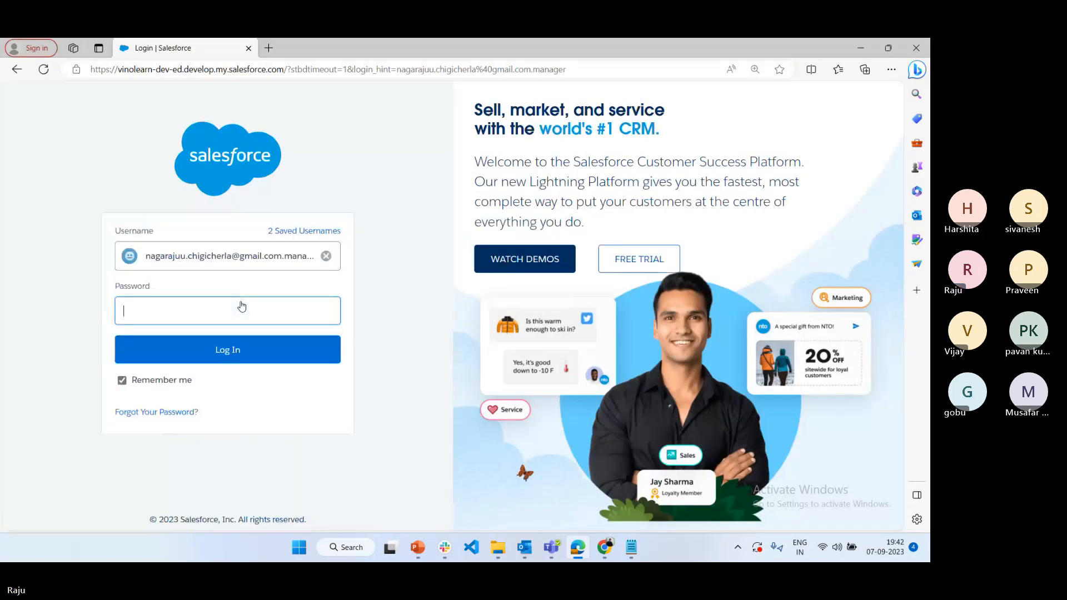
text(••••••••••)
key(Return)
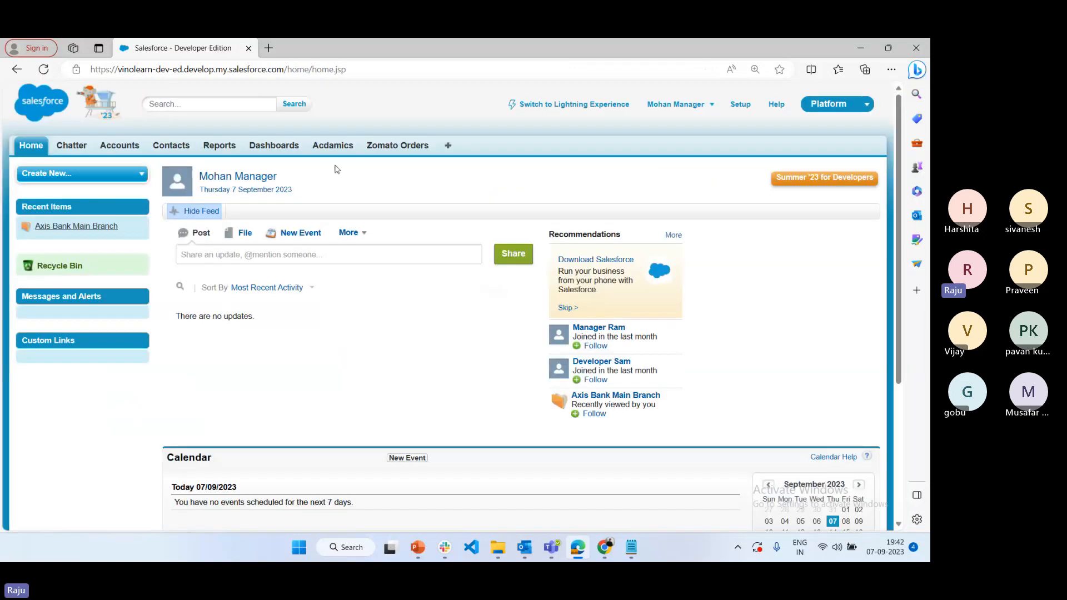
click(225, 148)
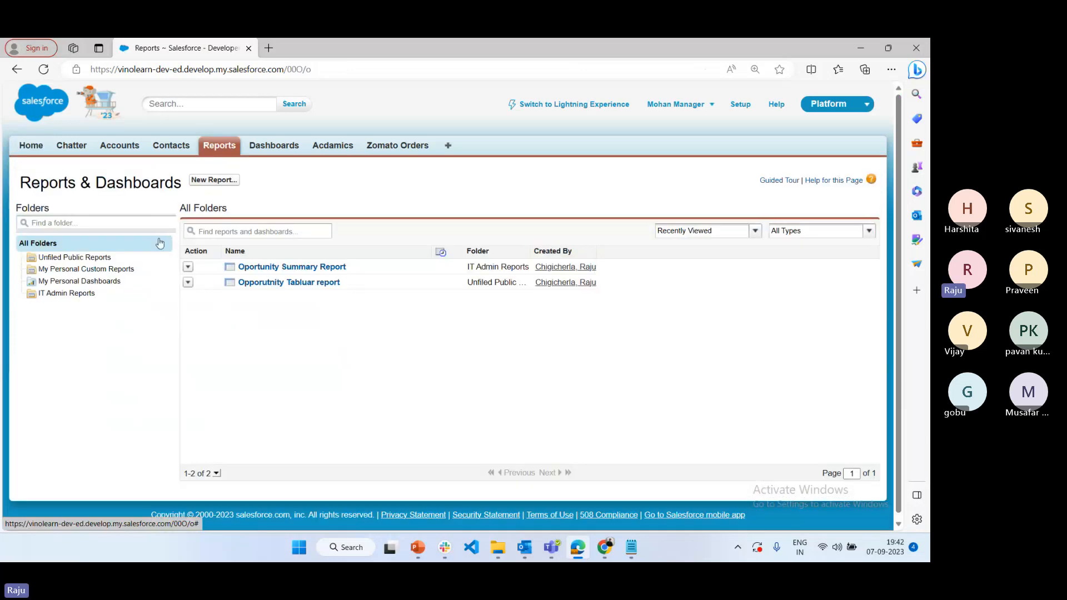
Switch to Chrome and open the manager user's record from the most recently used items in Setup.
click(605, 547)
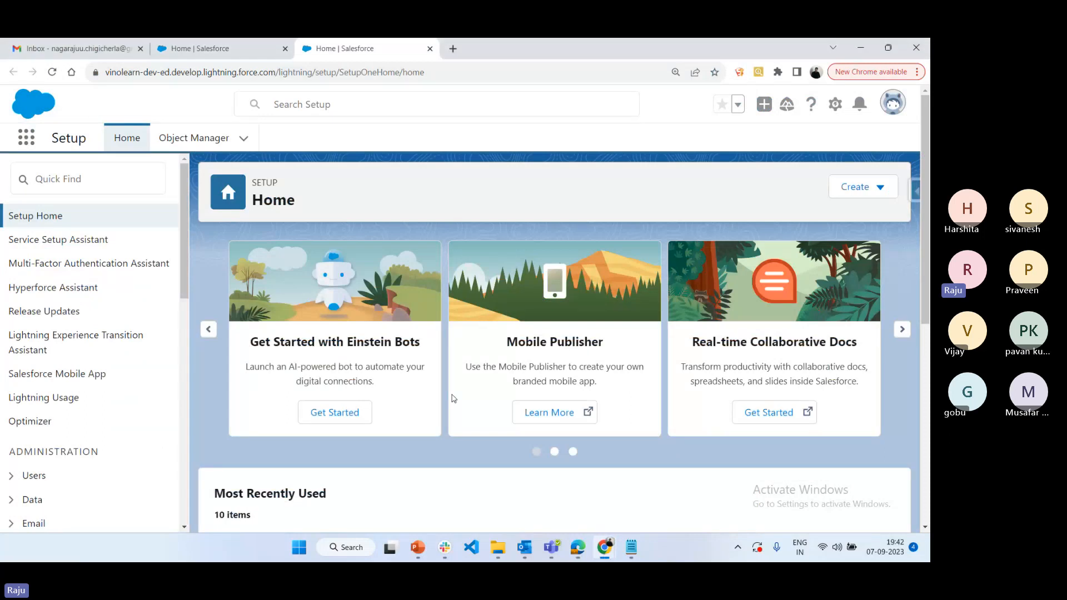
scroll(467, 398, down, 4)
scroll(318, 413, down, 2)
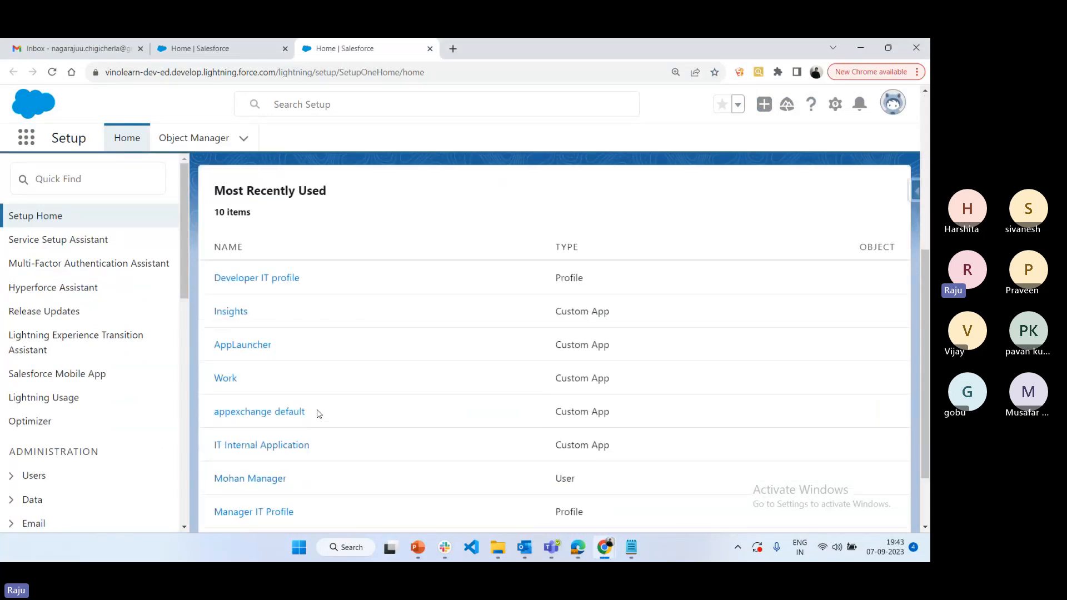
scroll(268, 401, down, 2)
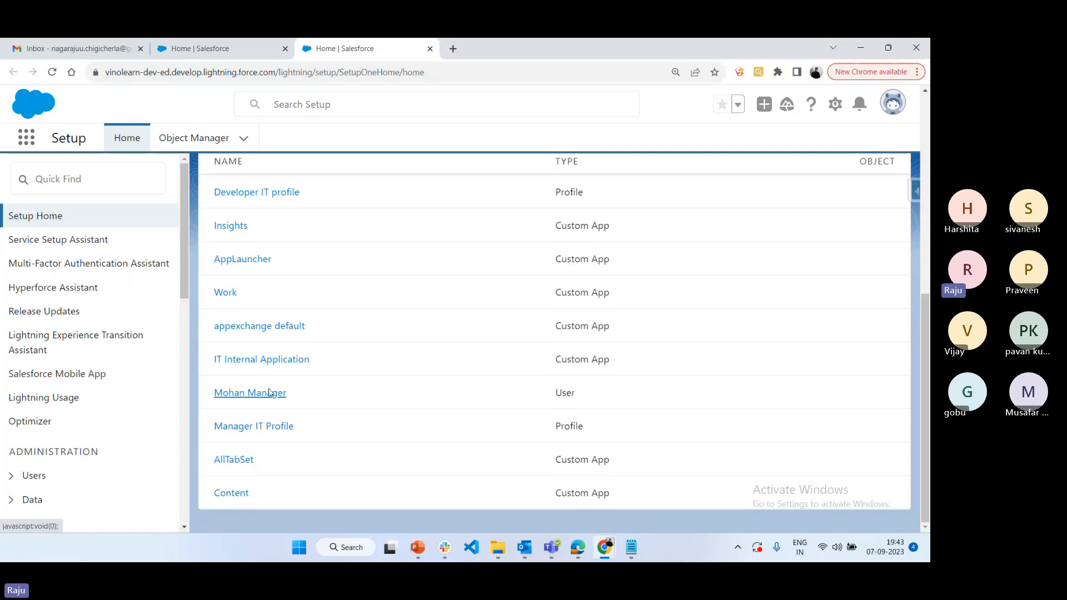
click(269, 392)
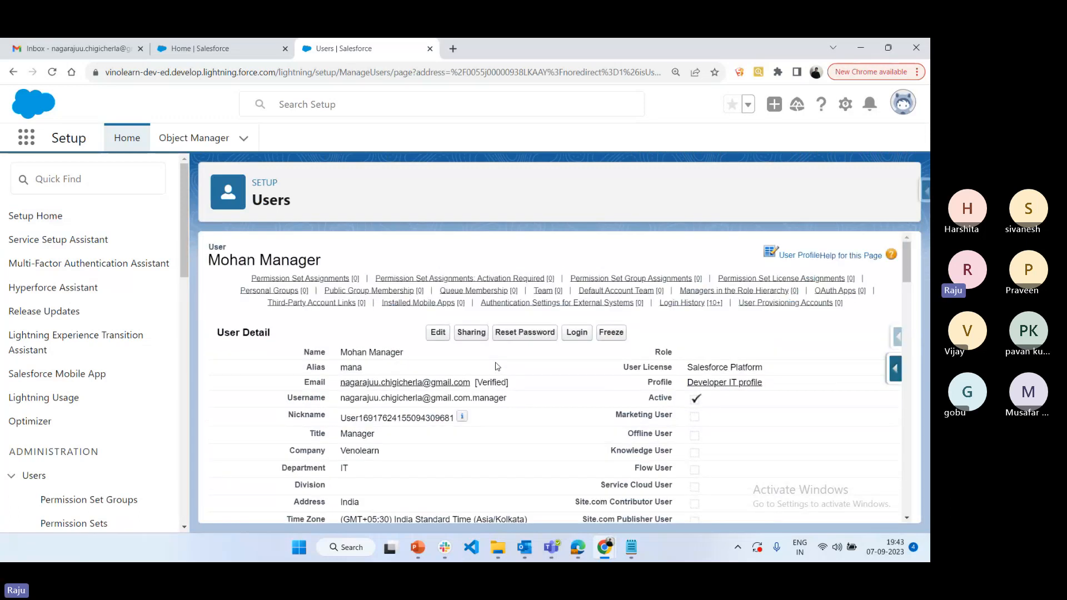
Edit the manager user to use the Salesforce user license and the Manager IT Profile, and save the record.
click(440, 335)
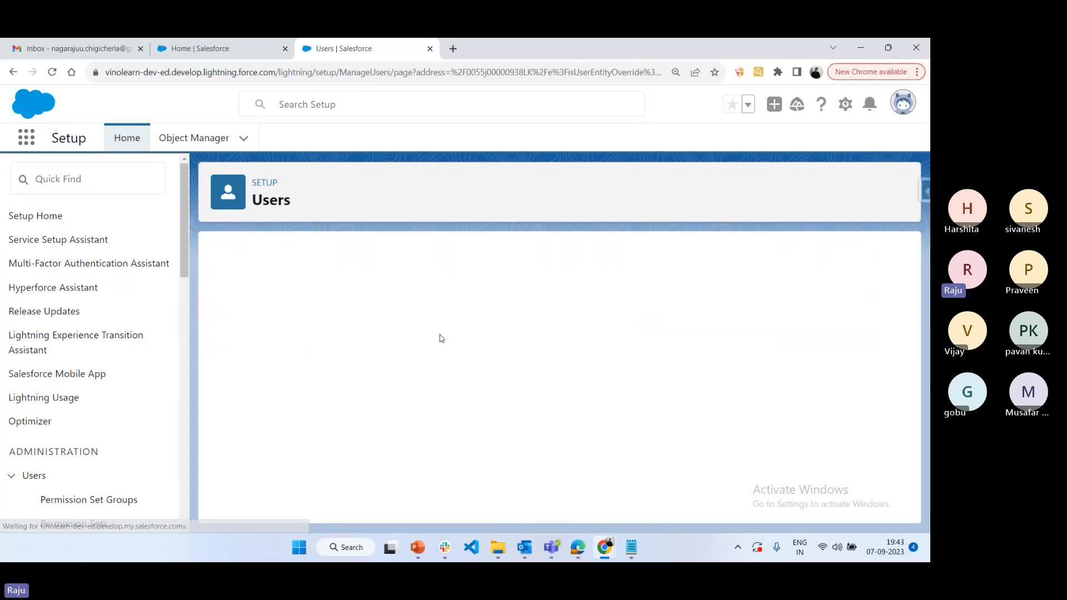
click(750, 362)
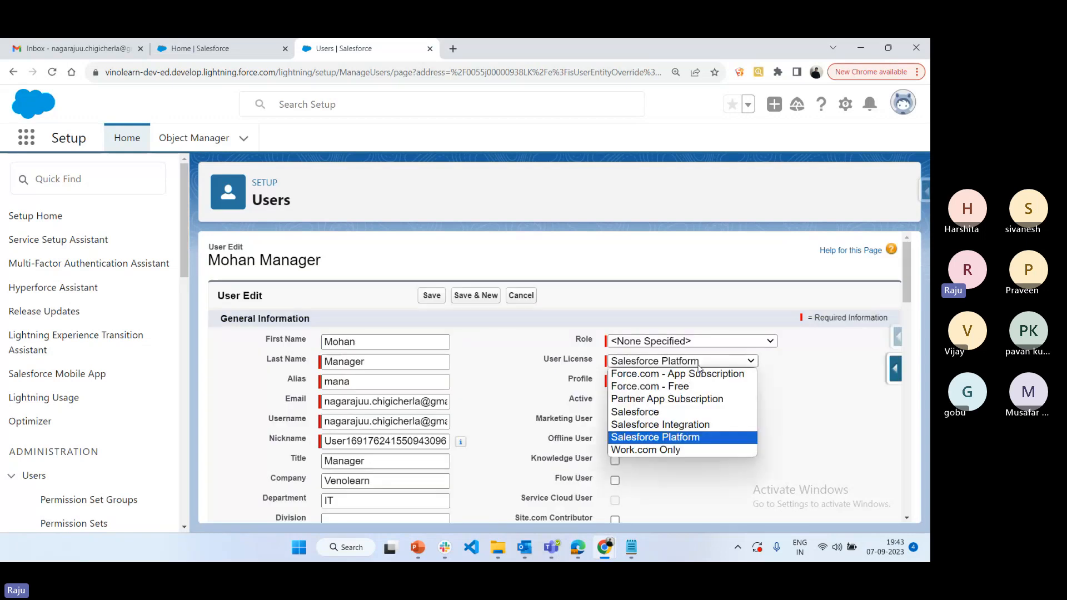
click(661, 410)
click(661, 383)
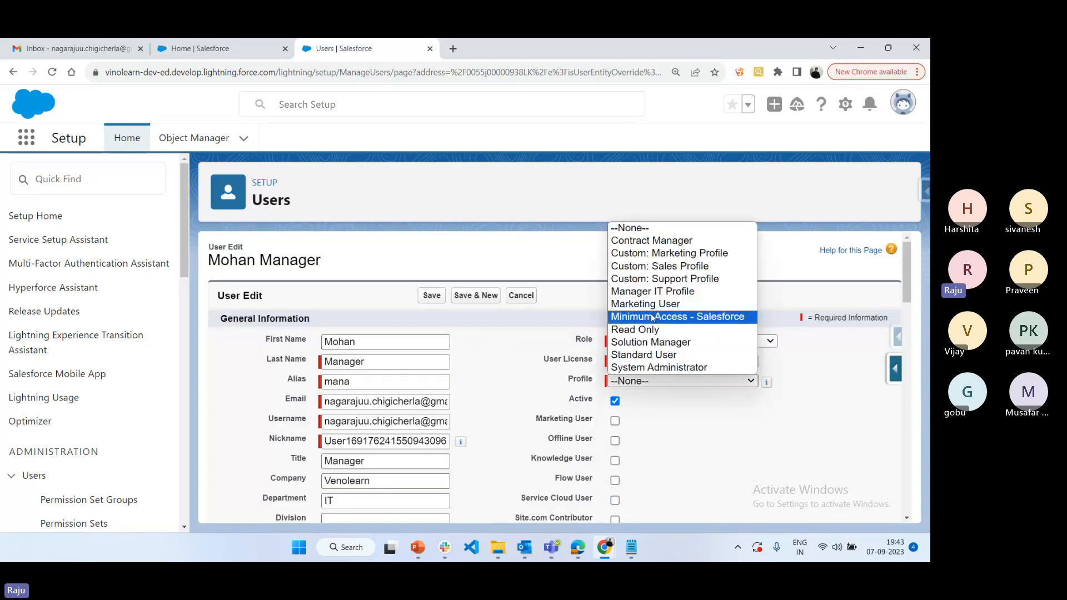
click(653, 292)
click(432, 295)
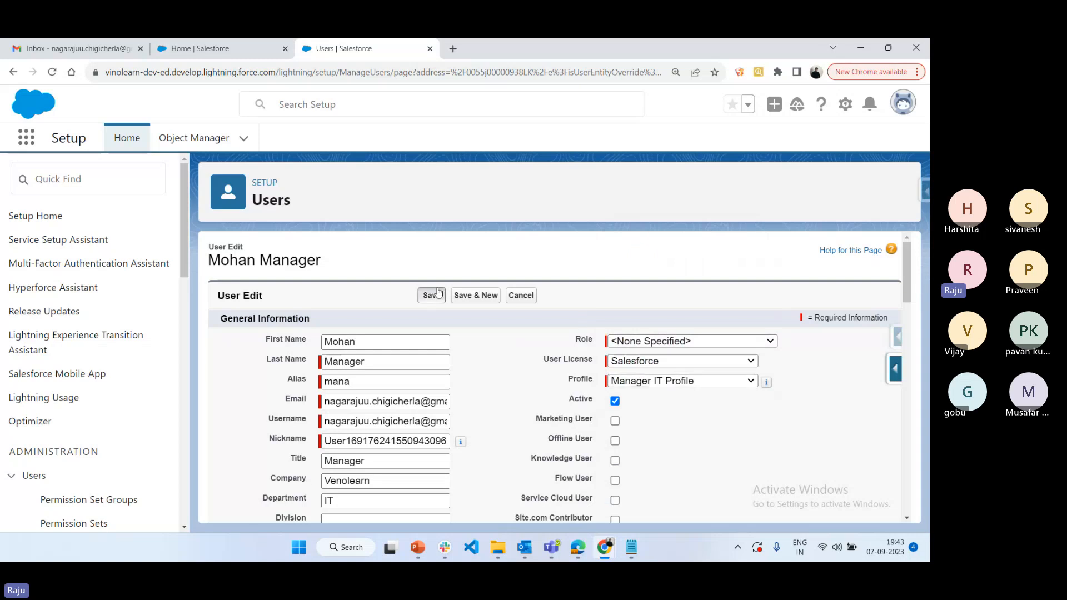
Switch to Edge and check the folder creation options on the manager user's Reports page.
mouse_move(578, 552)
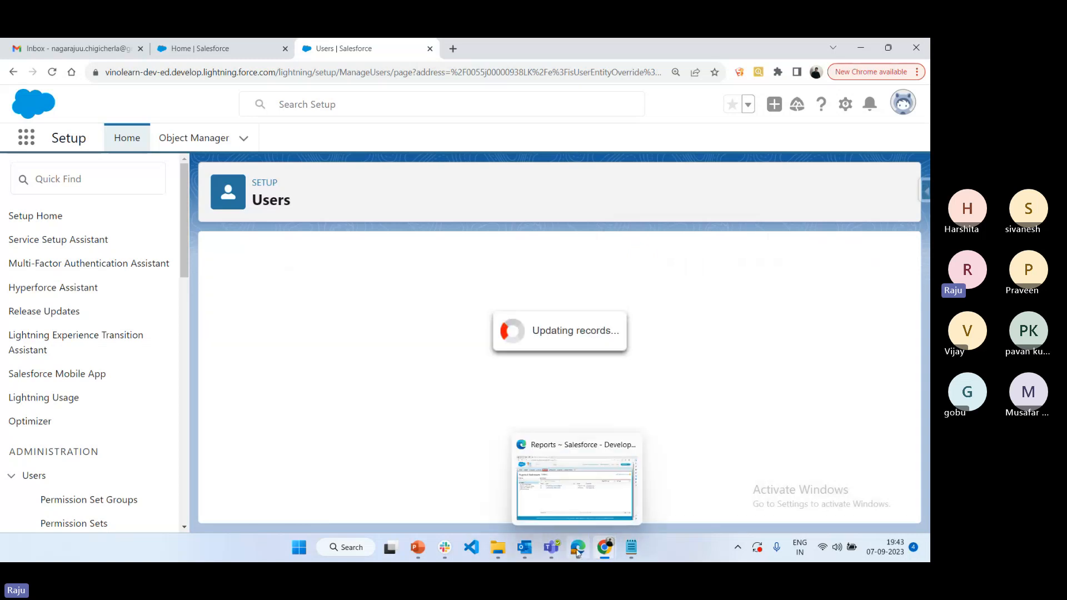
click(578, 552)
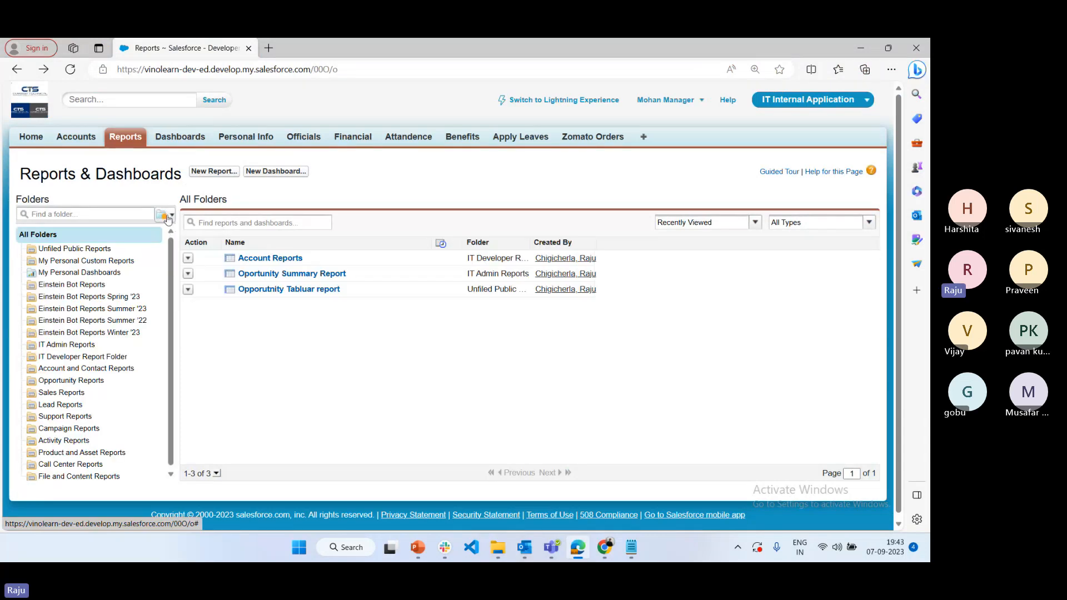
click(168, 219)
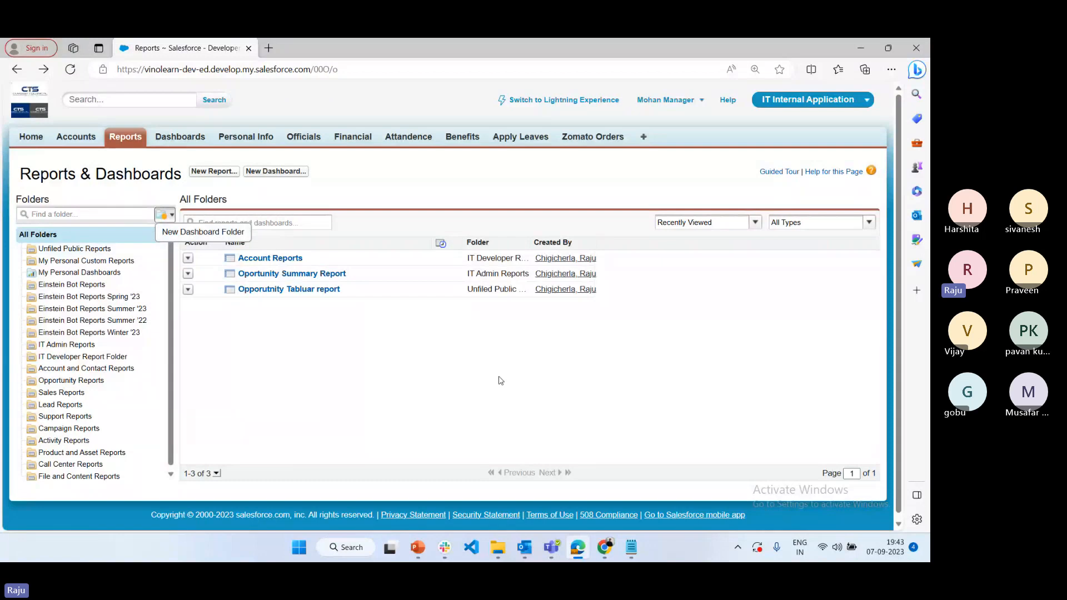
Return to Chrome, open Reports in the Sales app's browser tab, and place that tab after the Users tab.
click(607, 544)
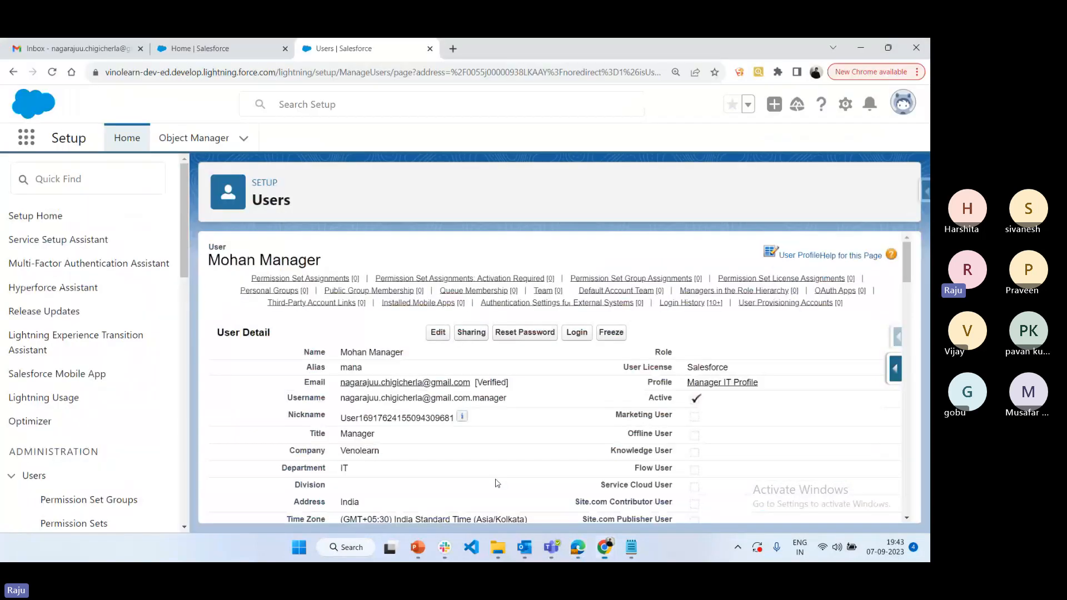
click(218, 47)
click(757, 148)
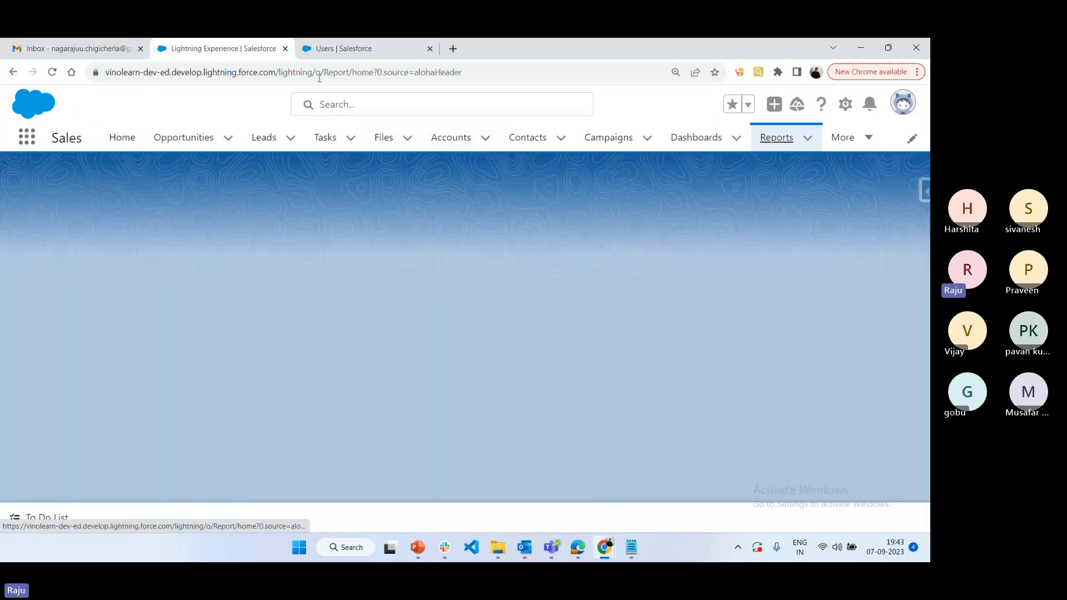
drag(250, 44, 366, 53)
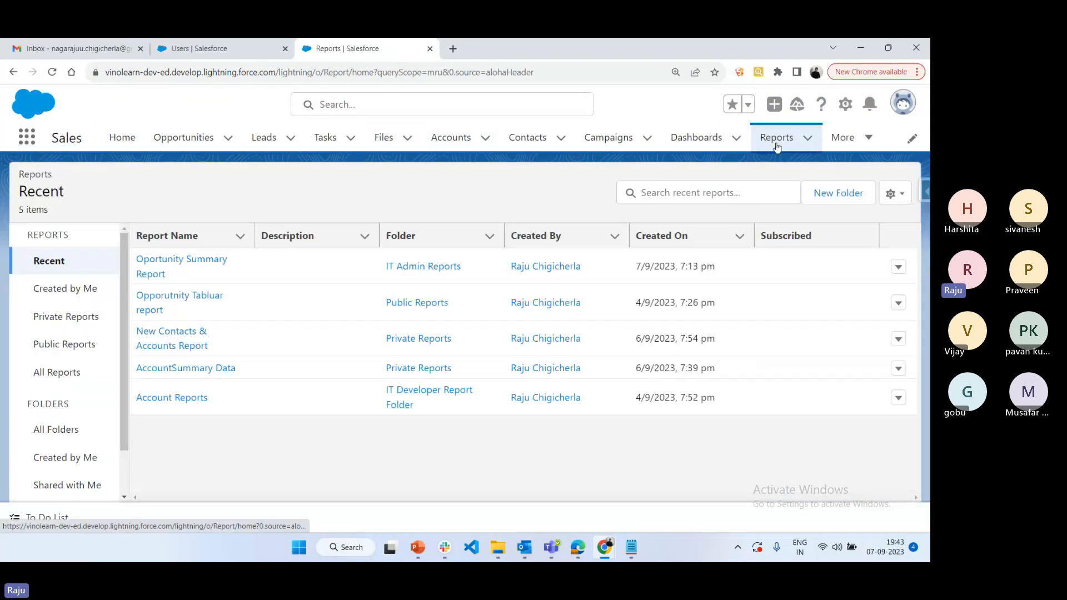
Create a report folder labelled "IT Admin Lightning Folder" with its auto-filled unique name, and display all reports.
click(844, 198)
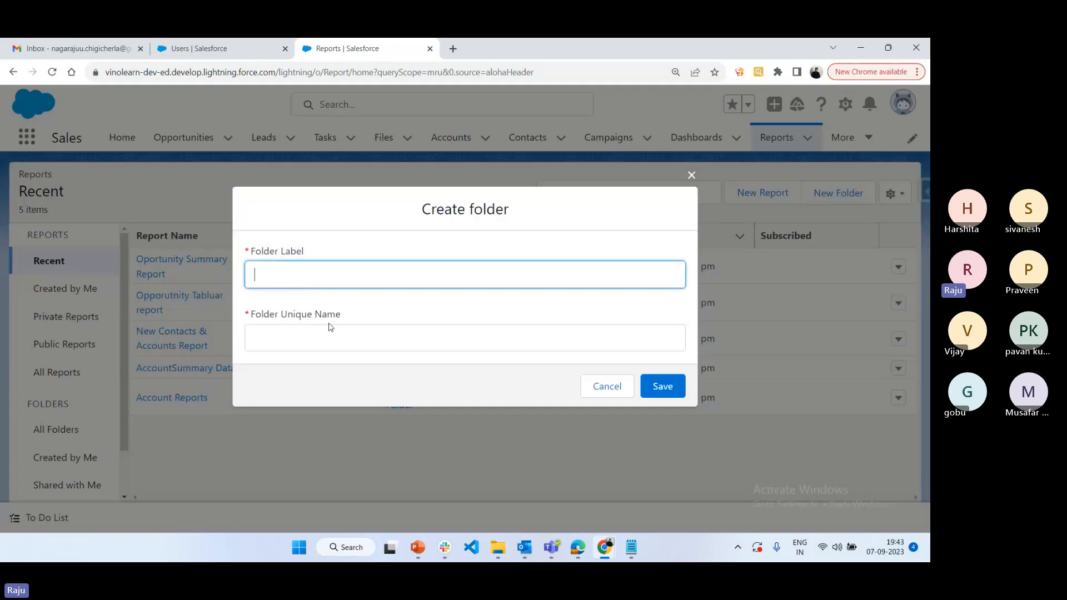
text(IT A)
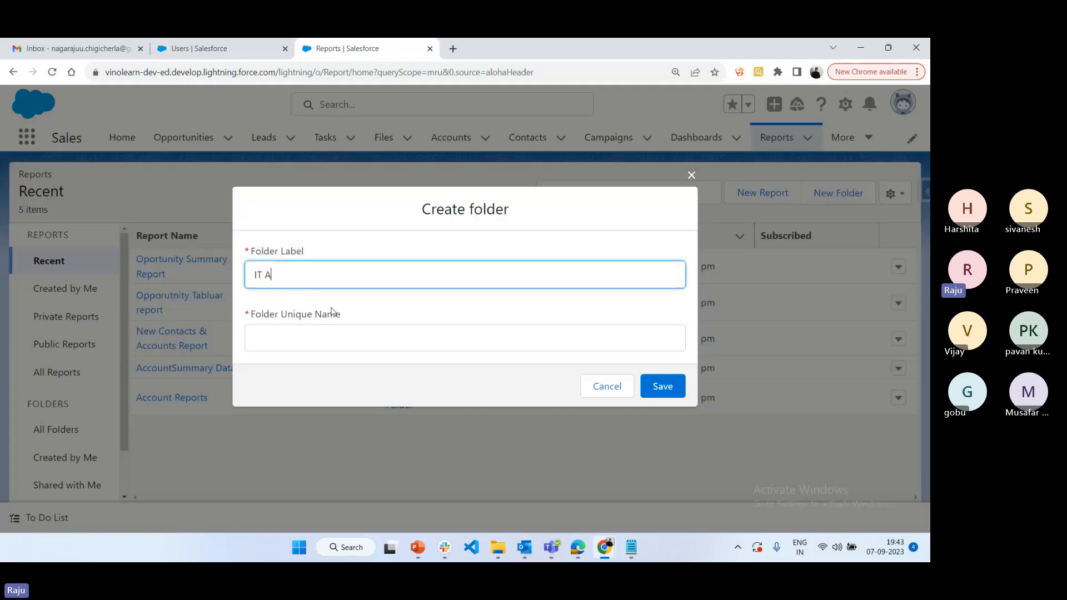
text(dmin Light ning)
key(BackSpace)
key(BackSpace)
key(BackSpace)
key(BackSpace)
key(BackSpace)
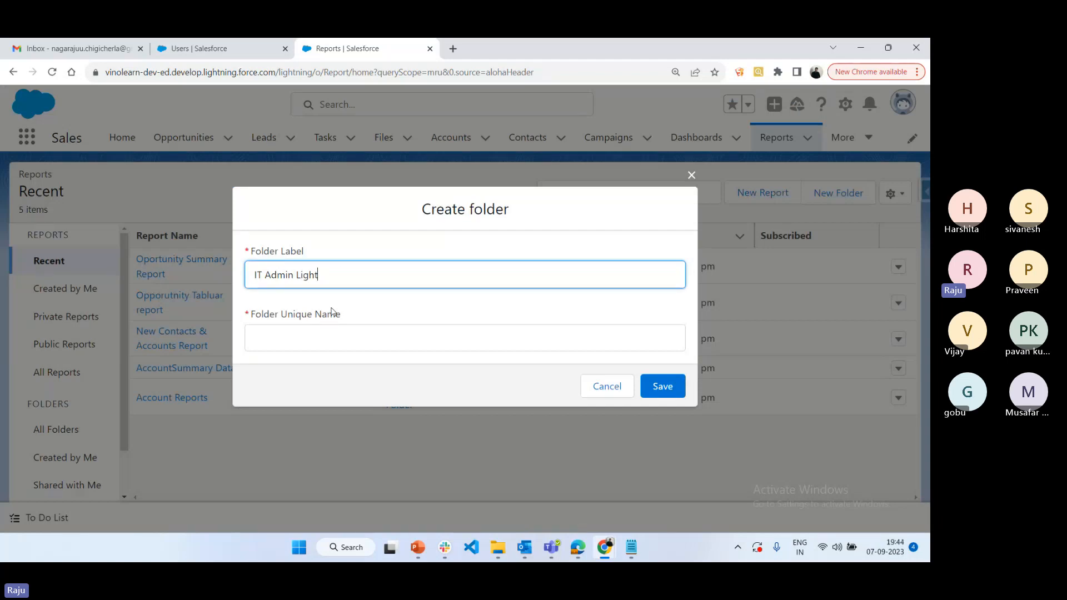
text(ning Folder)
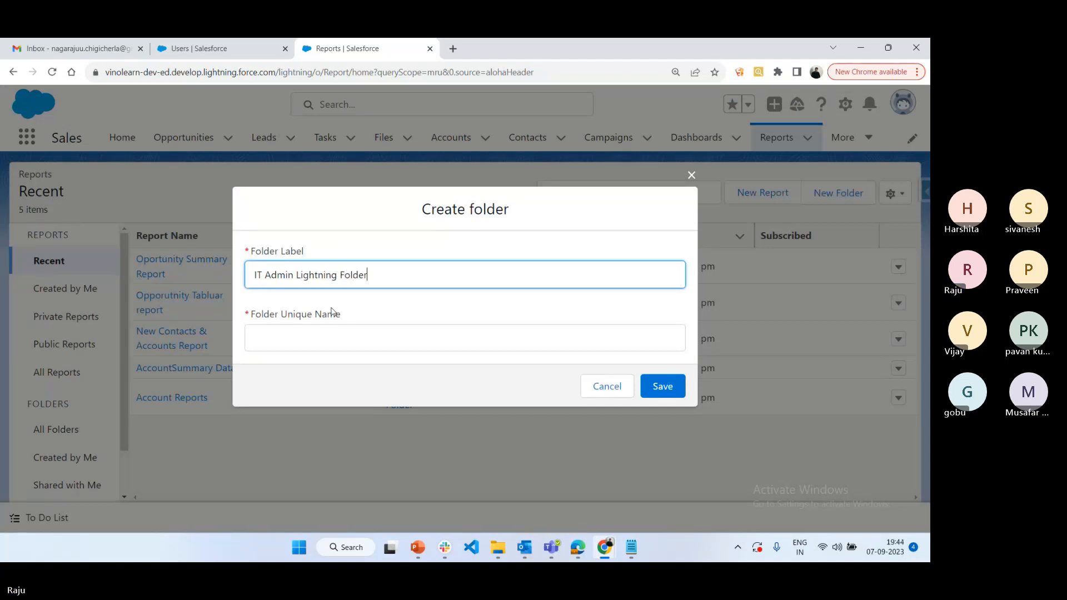
click(371, 329)
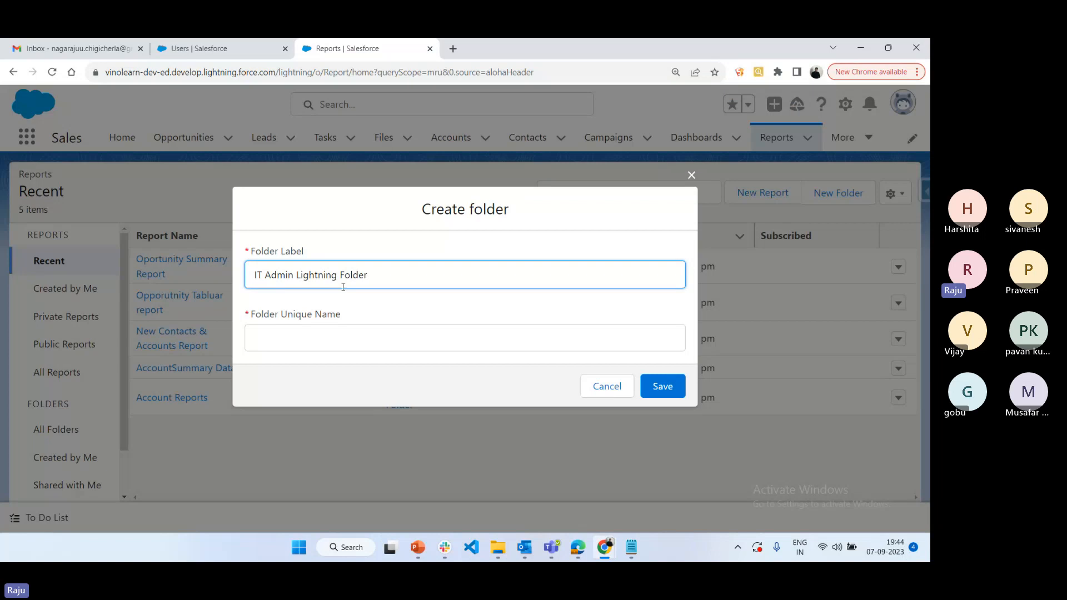
click(672, 394)
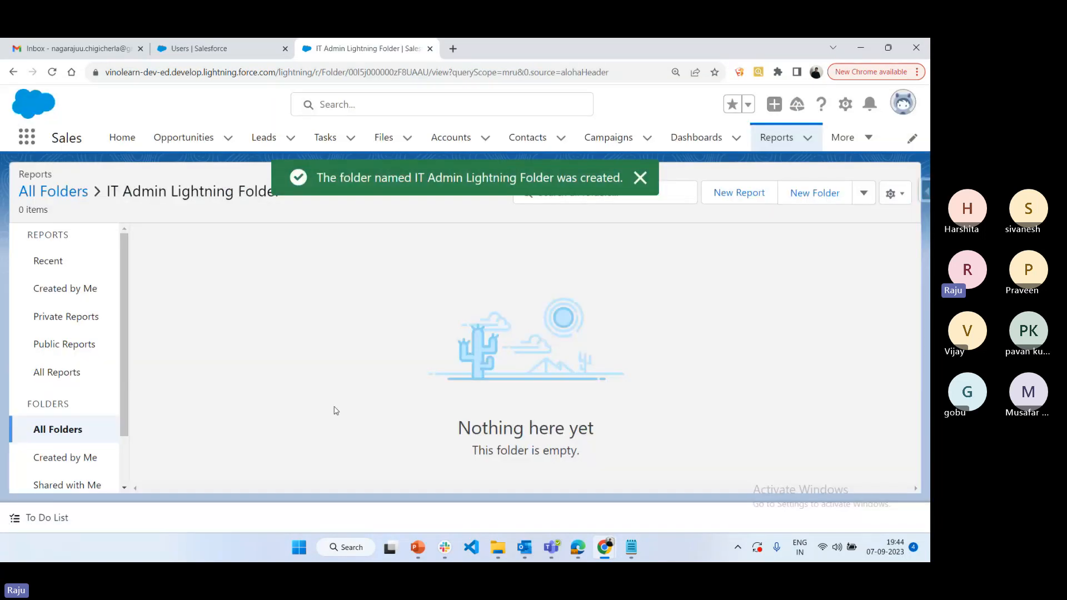
click(640, 177)
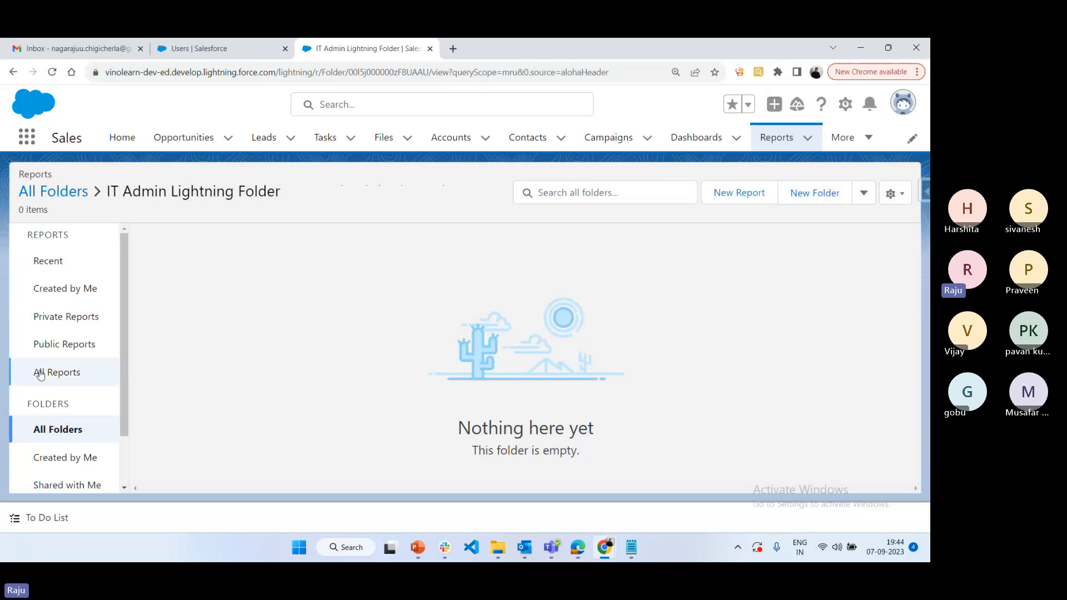
click(58, 372)
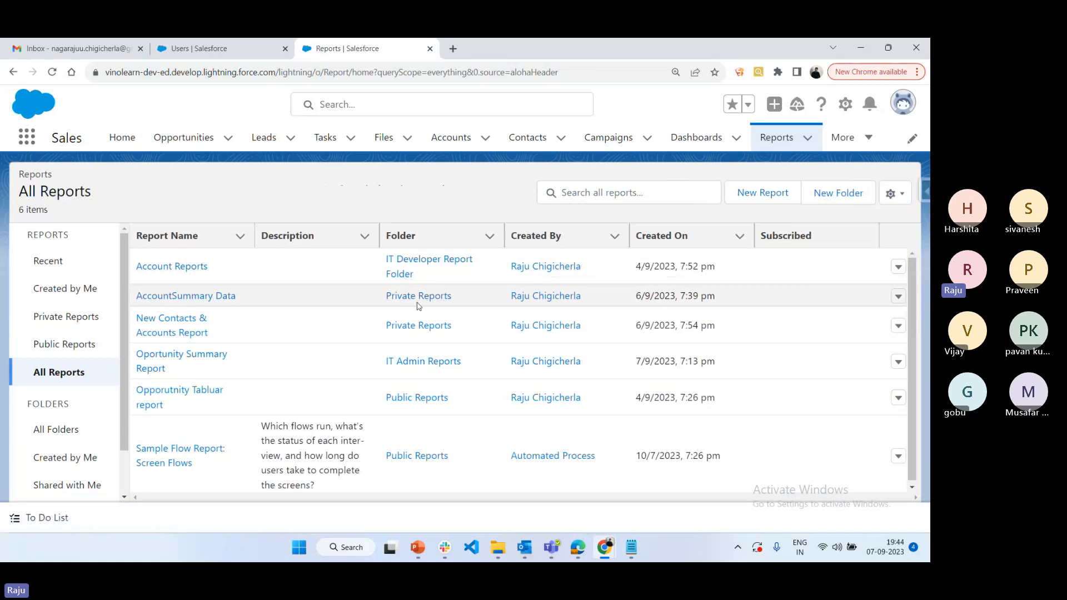
click(899, 297)
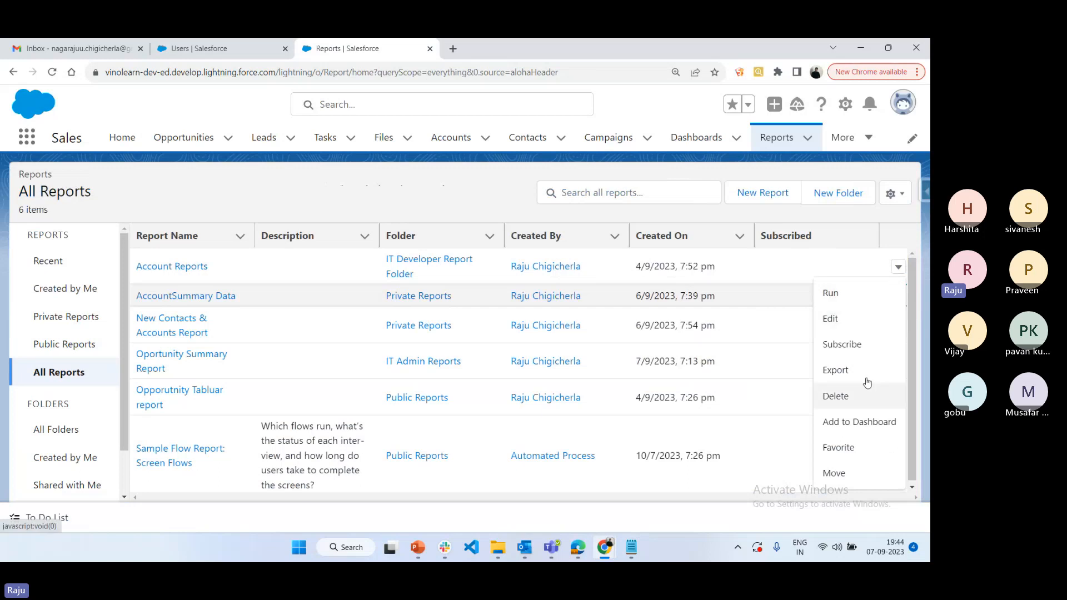
click(842, 475)
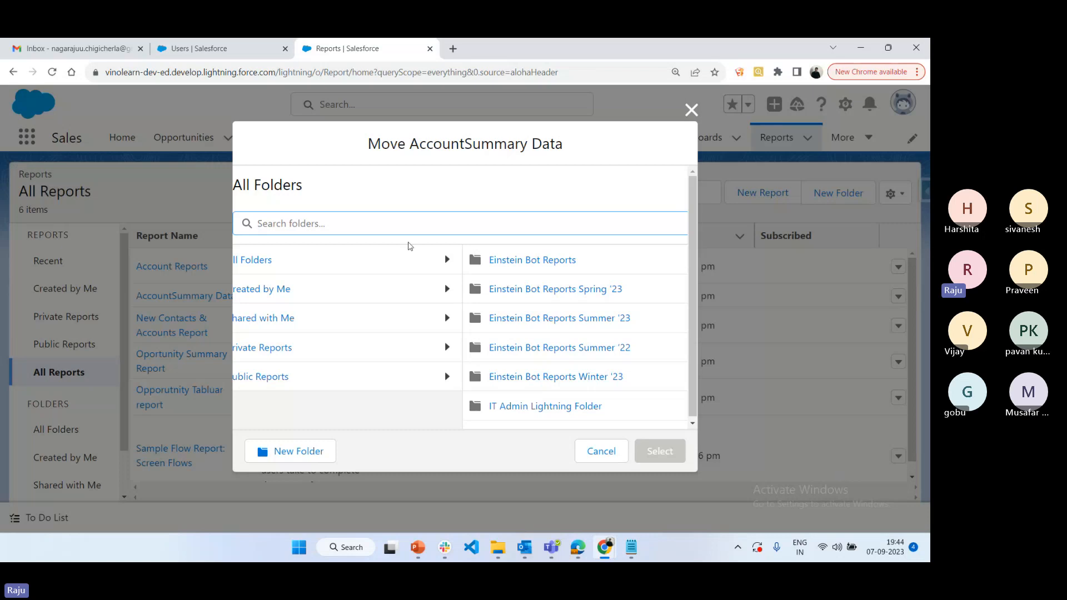
scroll(554, 373, down, 1)
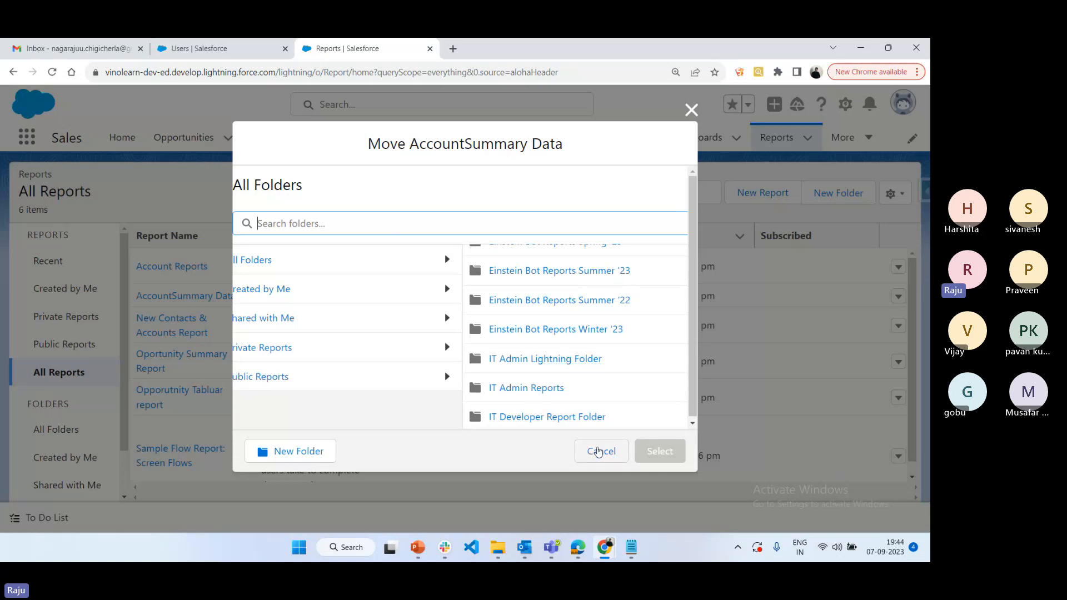
click(598, 452)
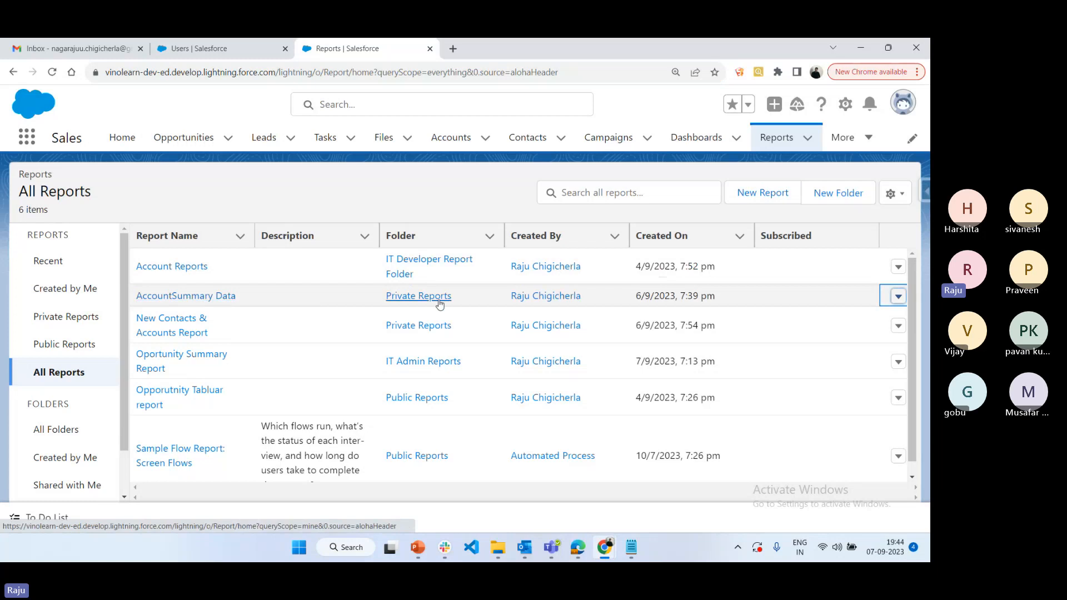
Move the AccountSummary Data report from Private Reports into the IT Admin Lightning Folder.
click(898, 295)
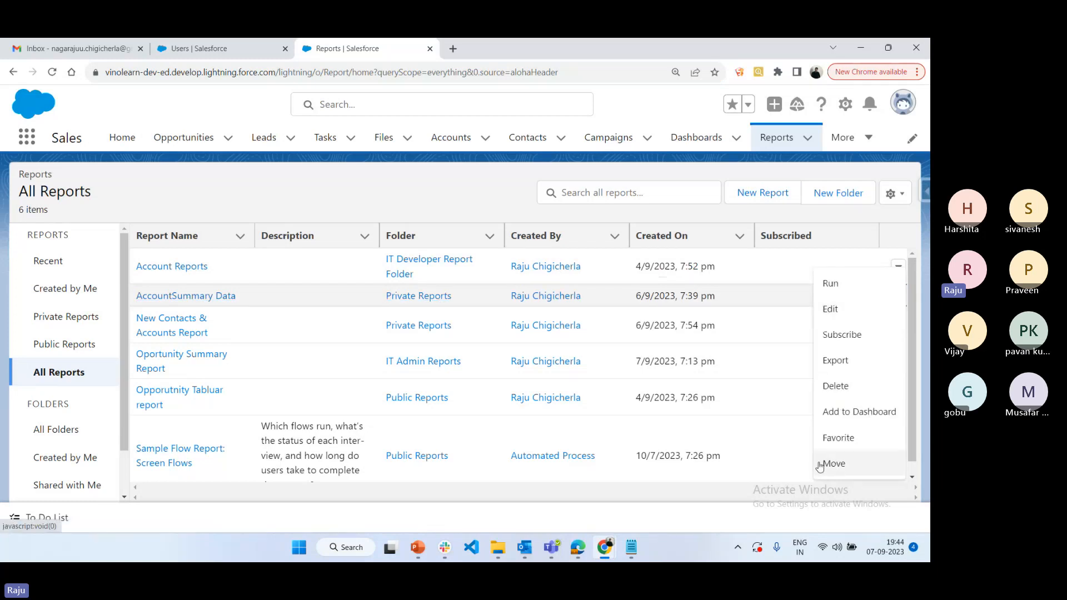
scroll(65, 406, down, 1)
scroll(65, 405, up, 1)
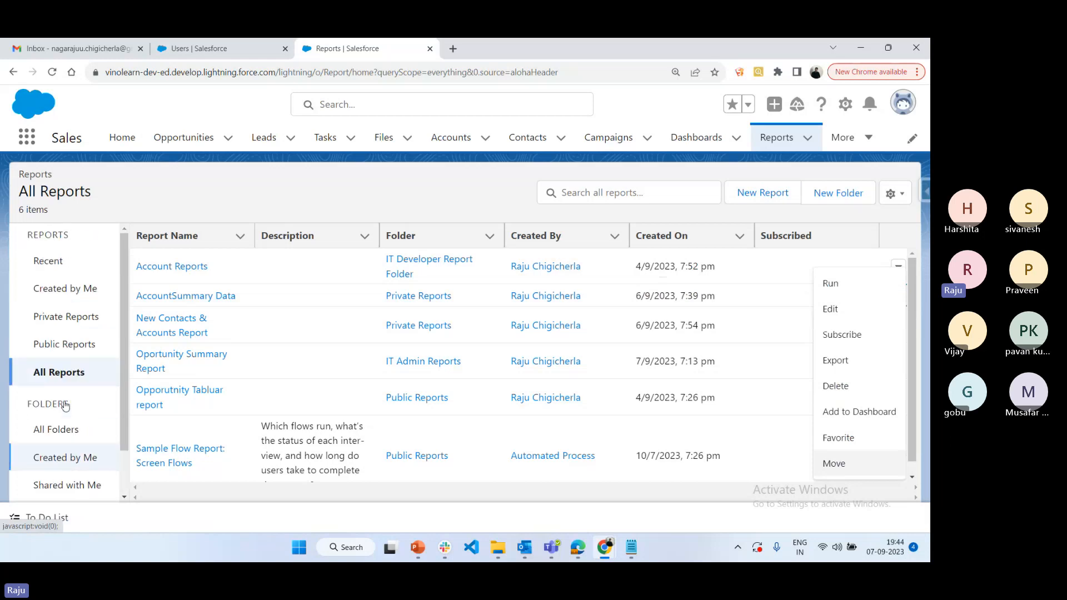
click(836, 464)
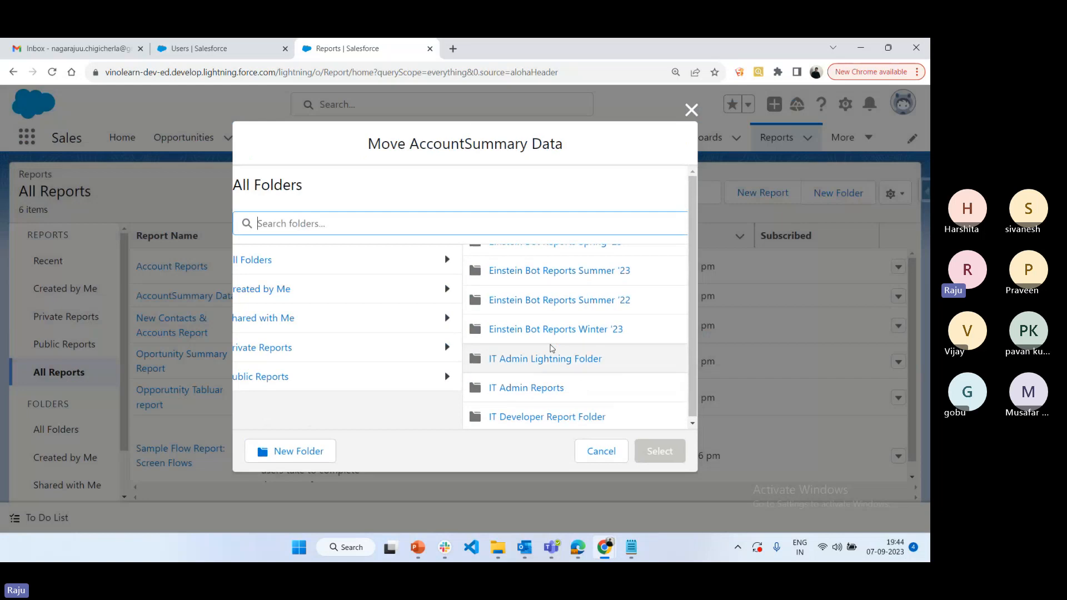
click(536, 359)
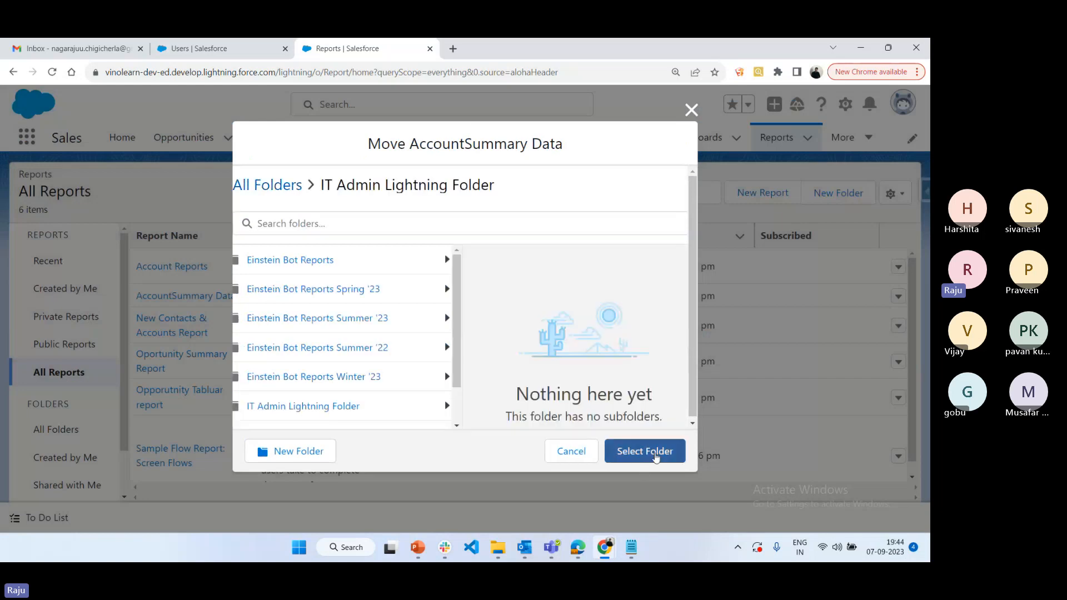
click(656, 452)
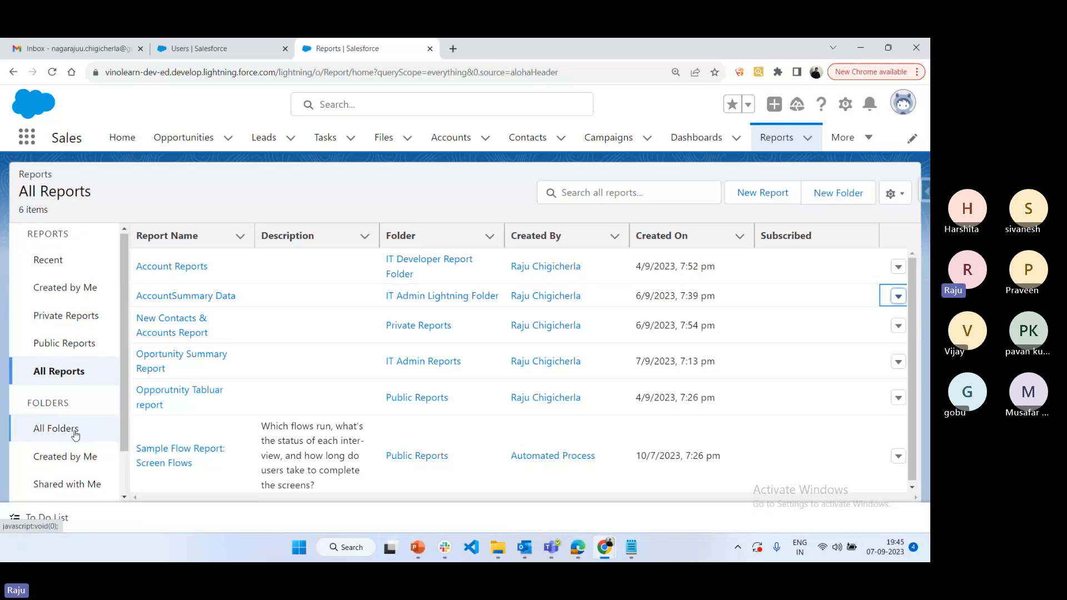
Open the IT Admin Lightning Folder from the list of all folders and review its sharing settings without changing them.
scroll(67, 412, down, 1)
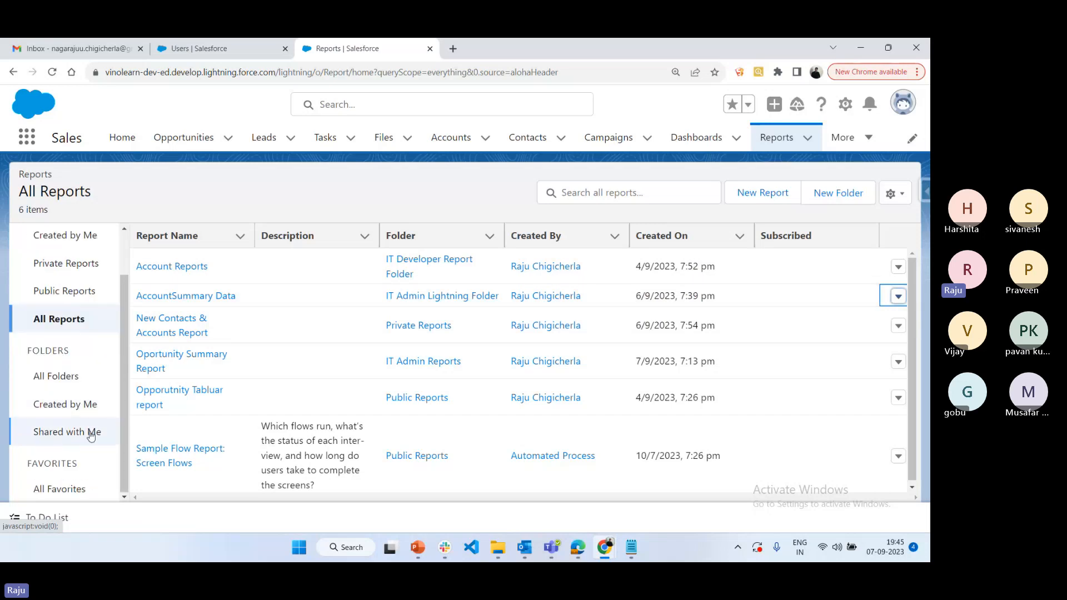
click(54, 377)
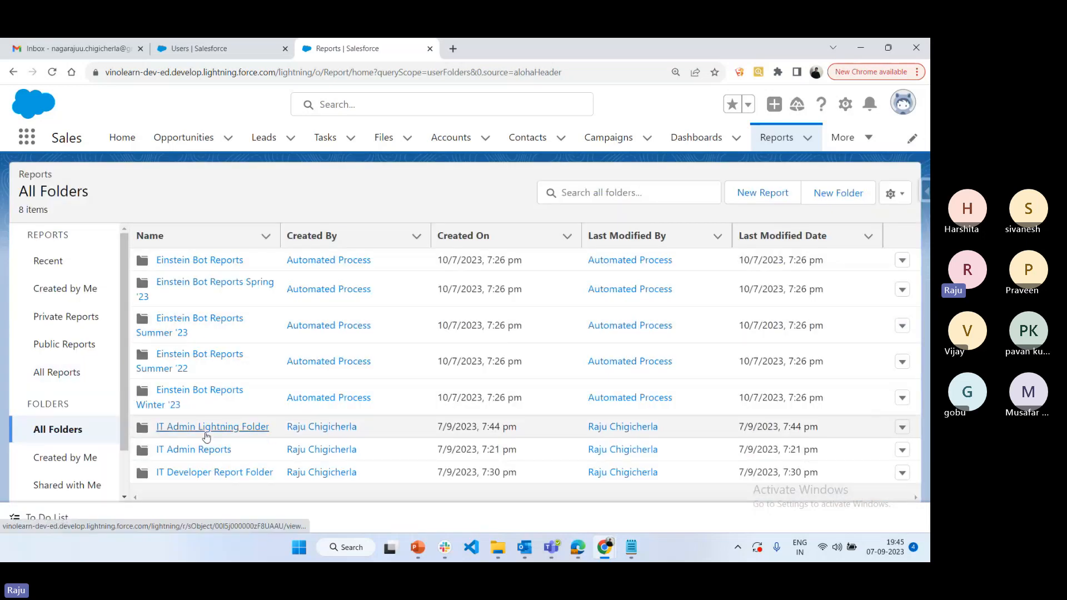
click(239, 432)
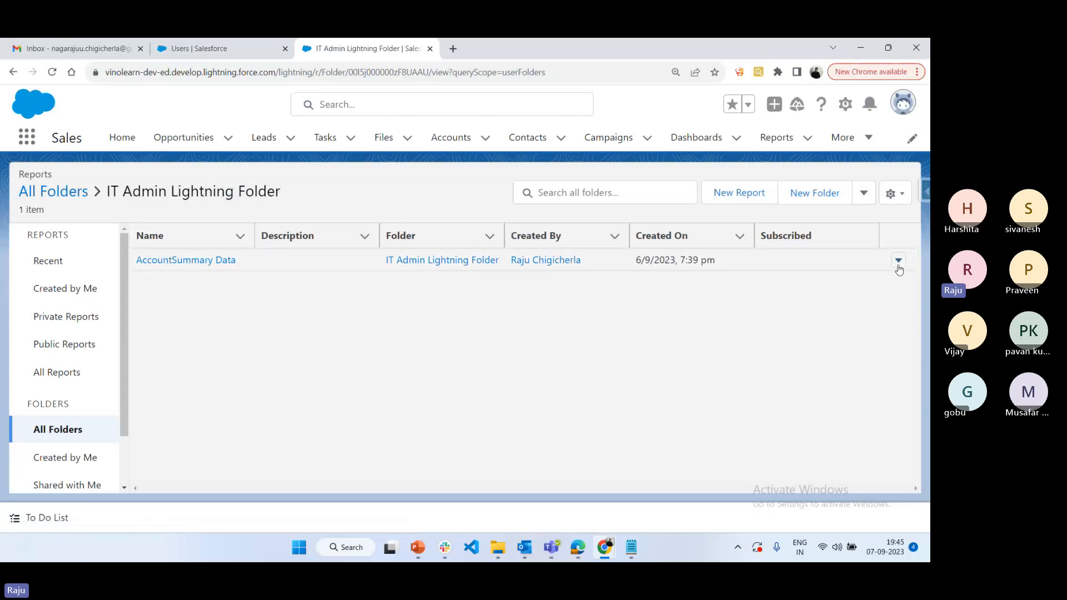
click(856, 197)
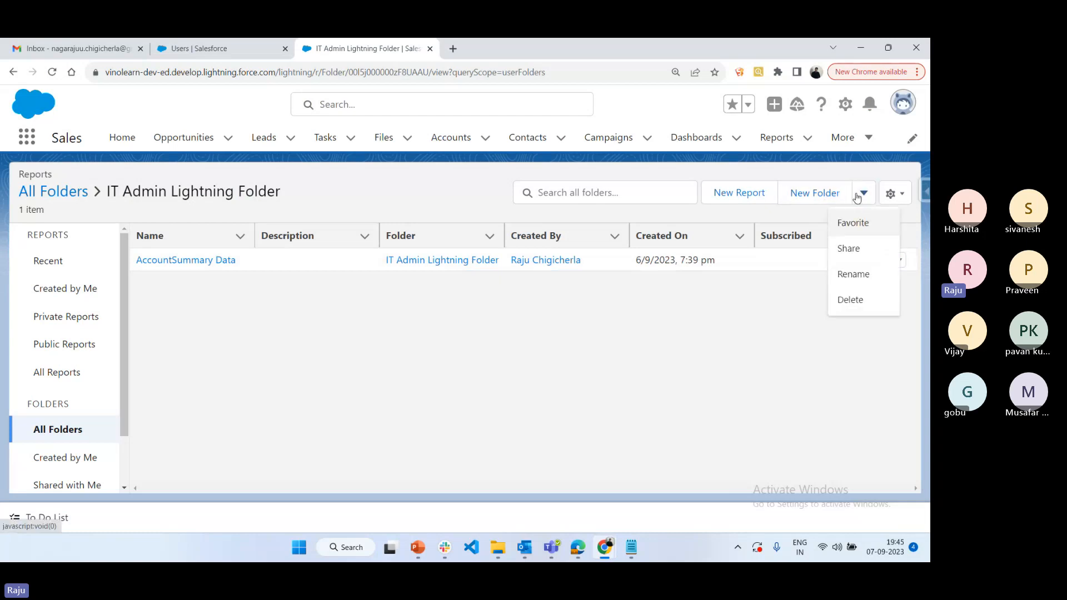
click(860, 254)
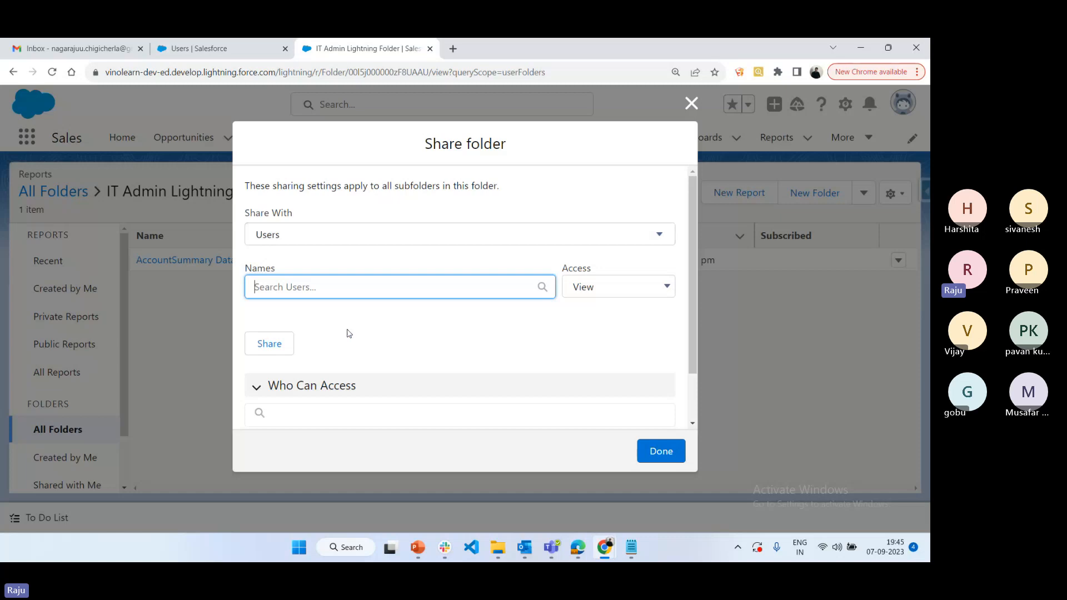
click(661, 452)
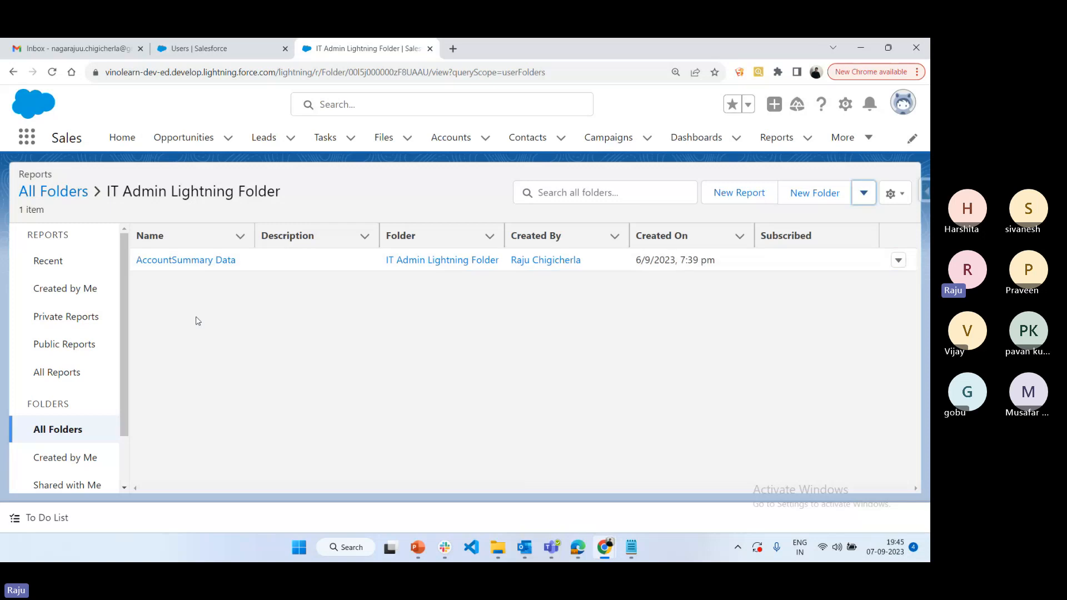
click(613, 349)
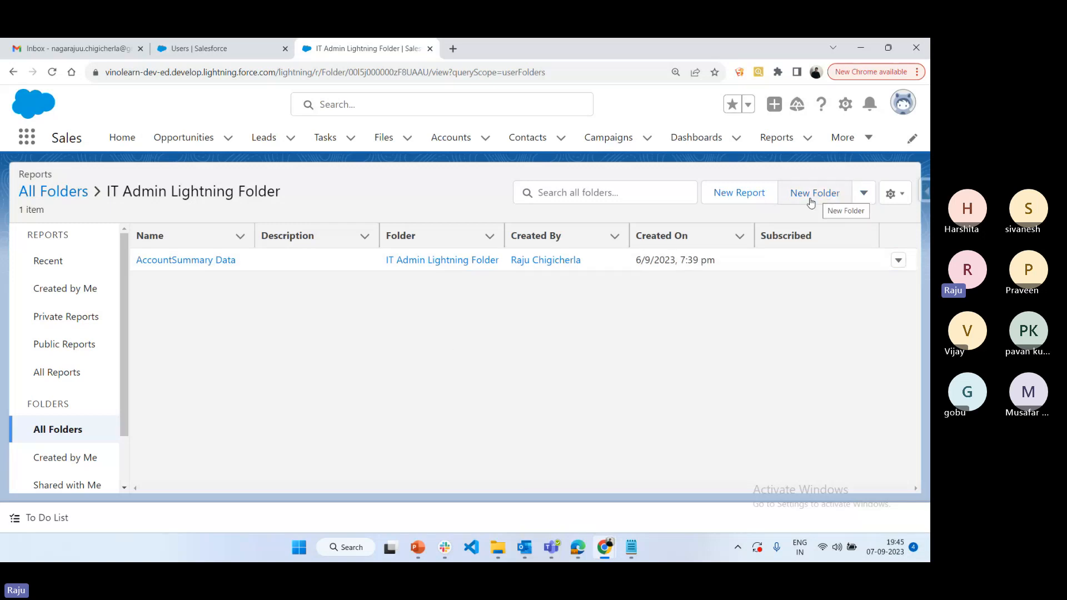
Remove the Sales Price and Total Price columns from the AccountSummary Data report, save it, and check its remaining columns.
click(192, 262)
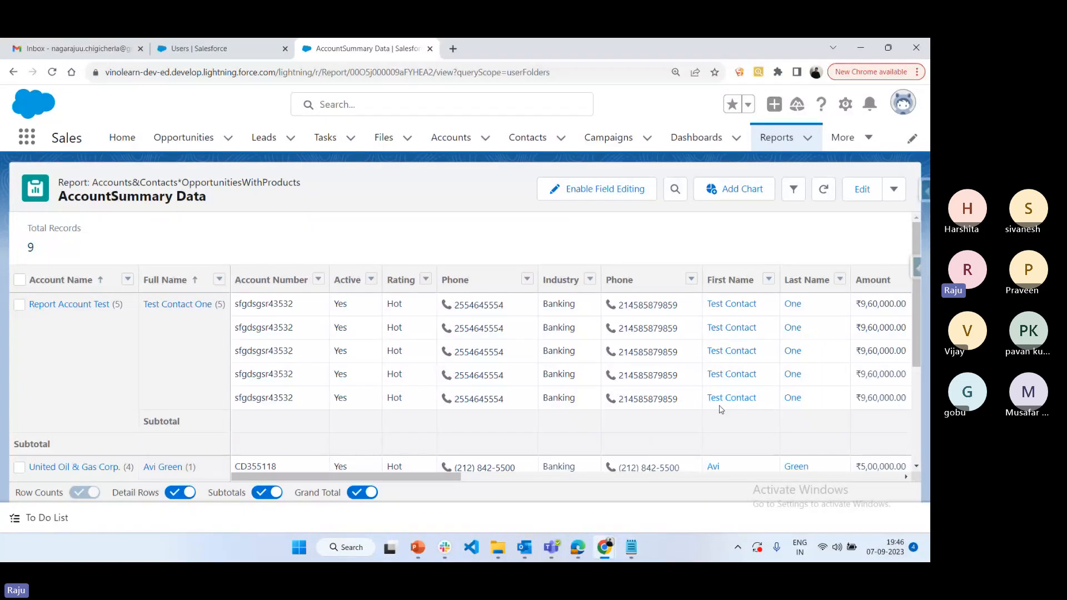
click(862, 190)
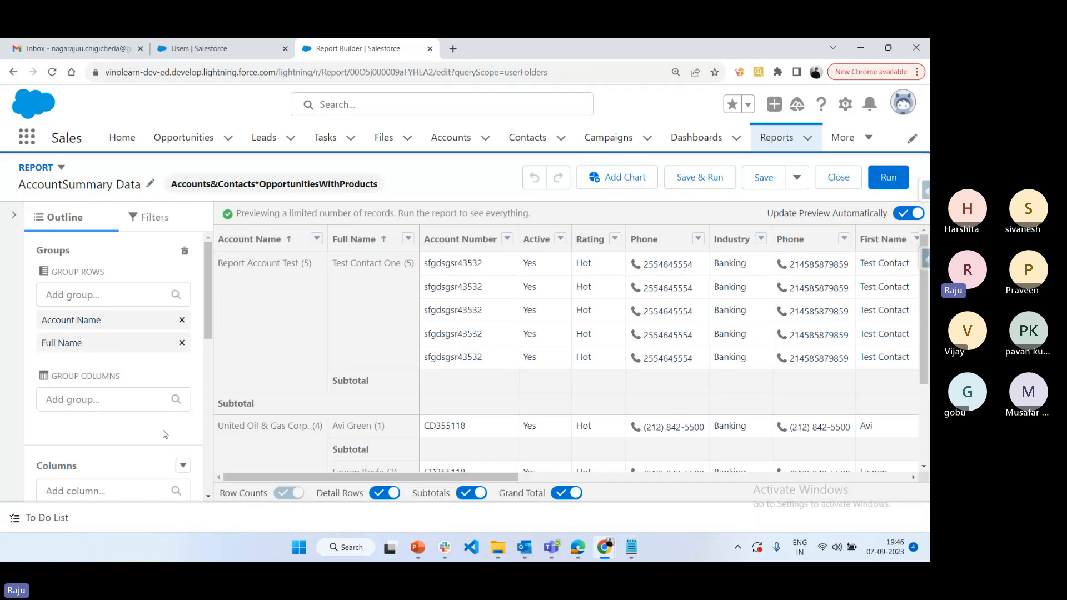
scroll(165, 434, down, 6)
scroll(105, 438, down, 2)
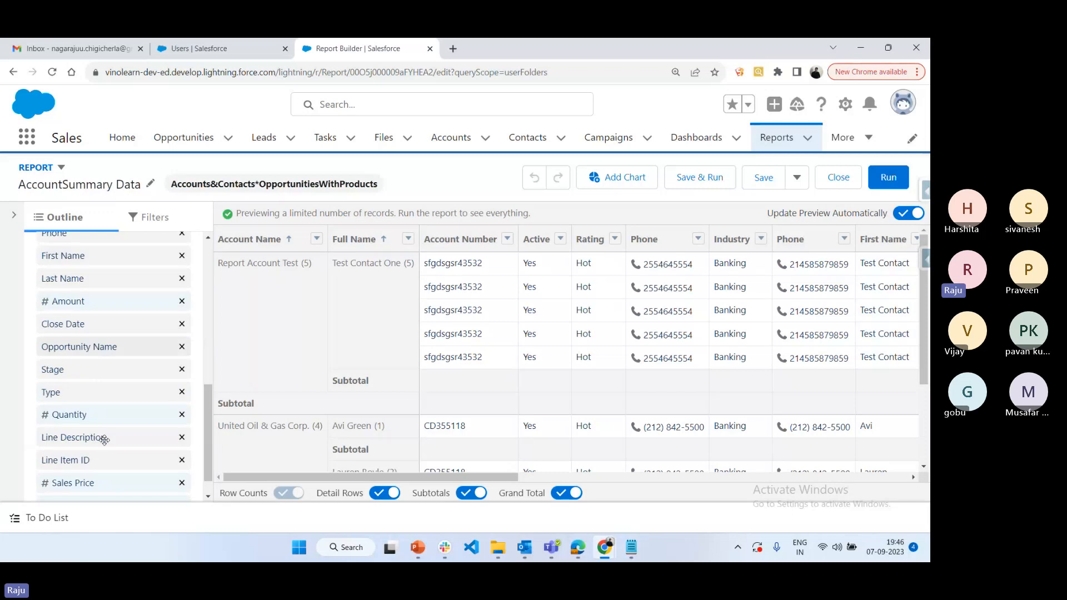
scroll(105, 439, down, 1)
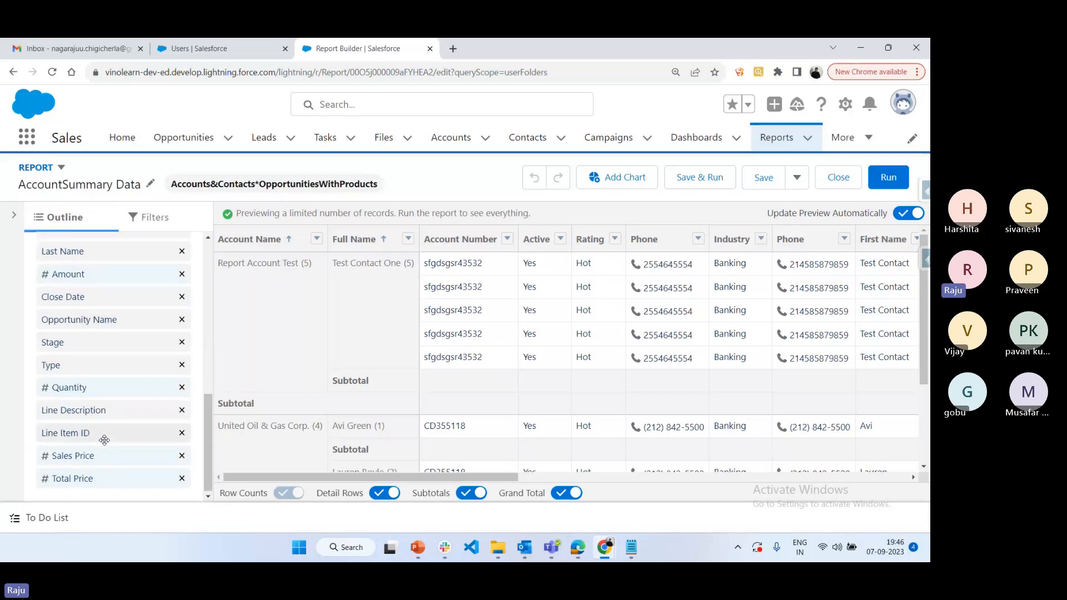
click(182, 453)
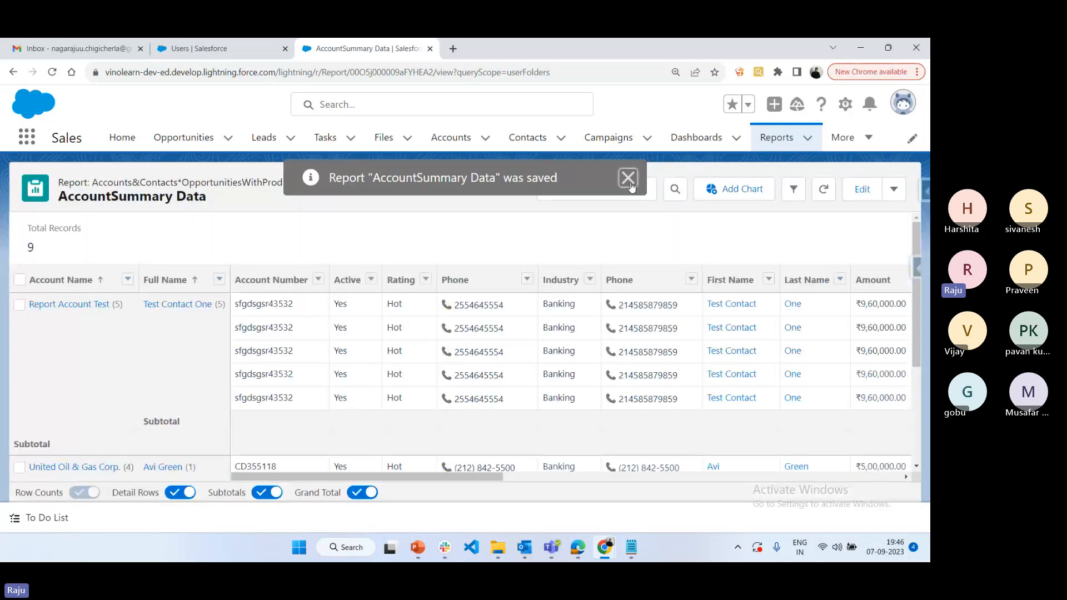
click(628, 178)
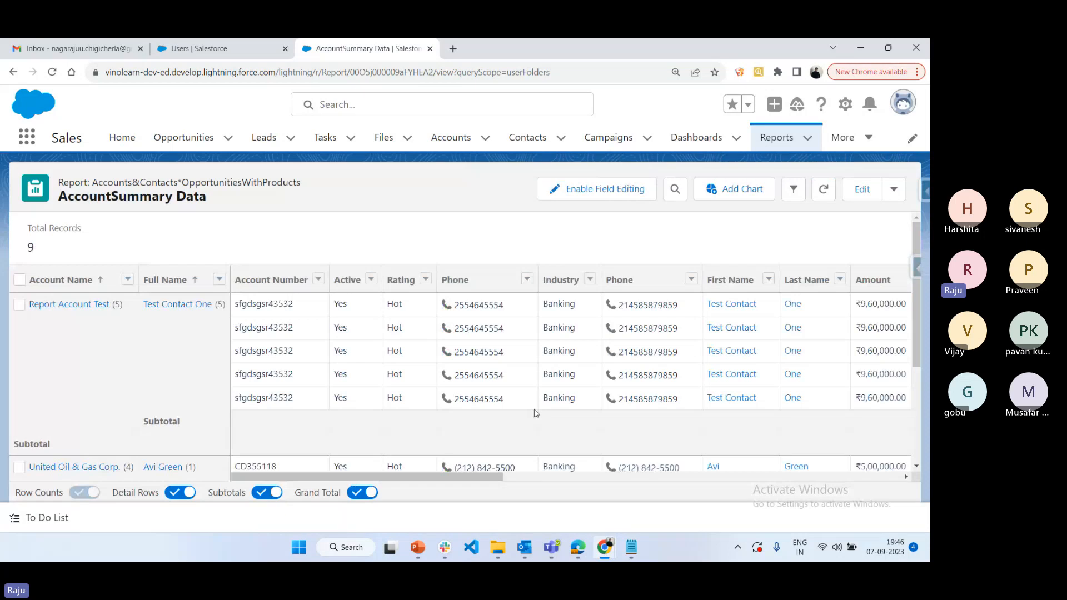
scroll(856, 339, right, 10)
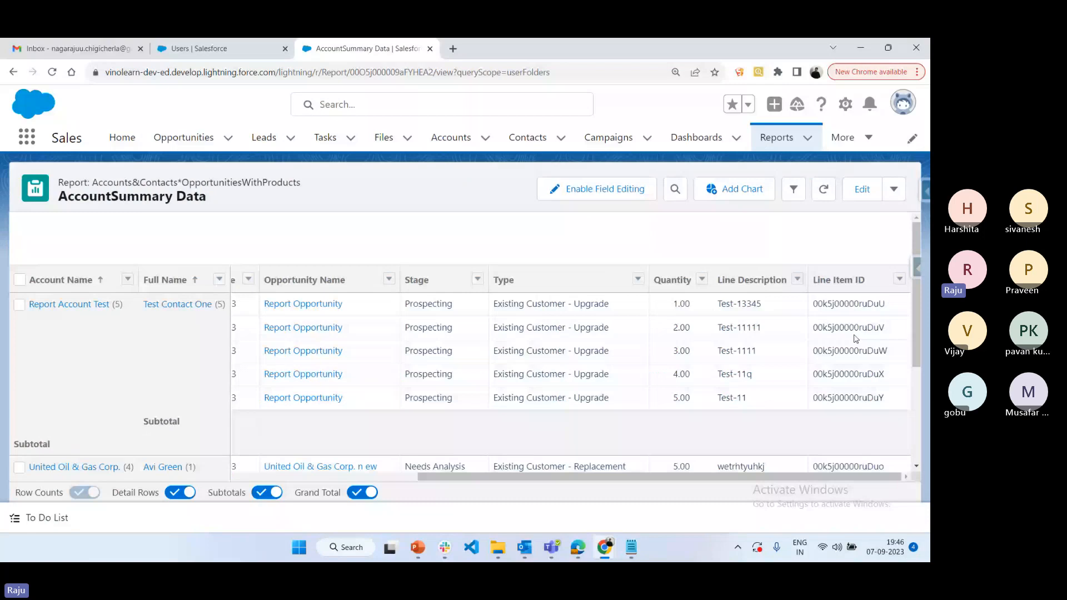
Switch the Users browser tab to Salesforce Classic and examine the columns and records of the AccountSummary Data report.
click(192, 48)
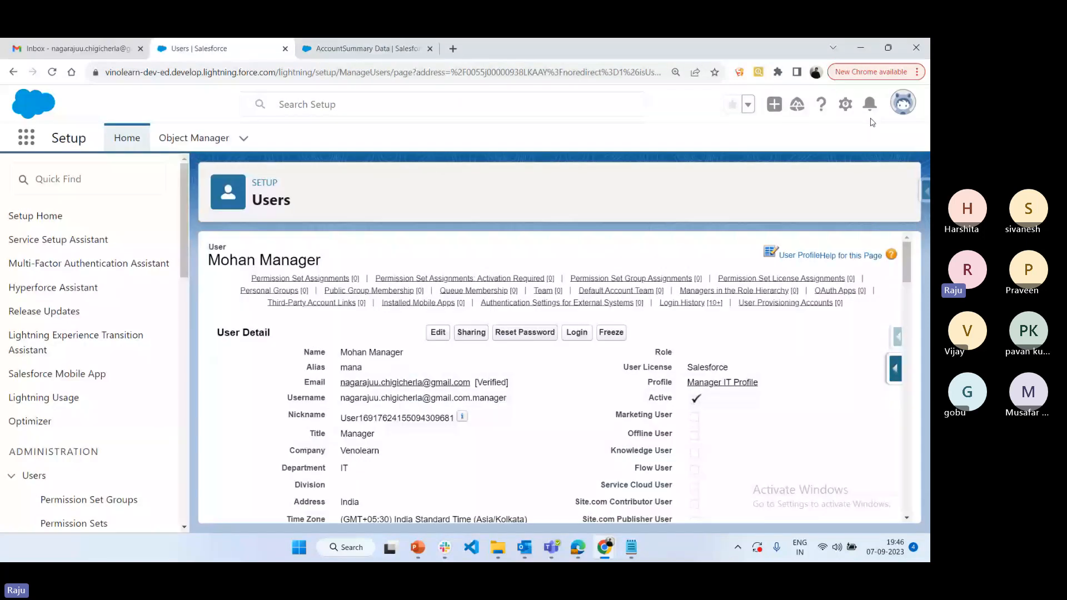
click(901, 103)
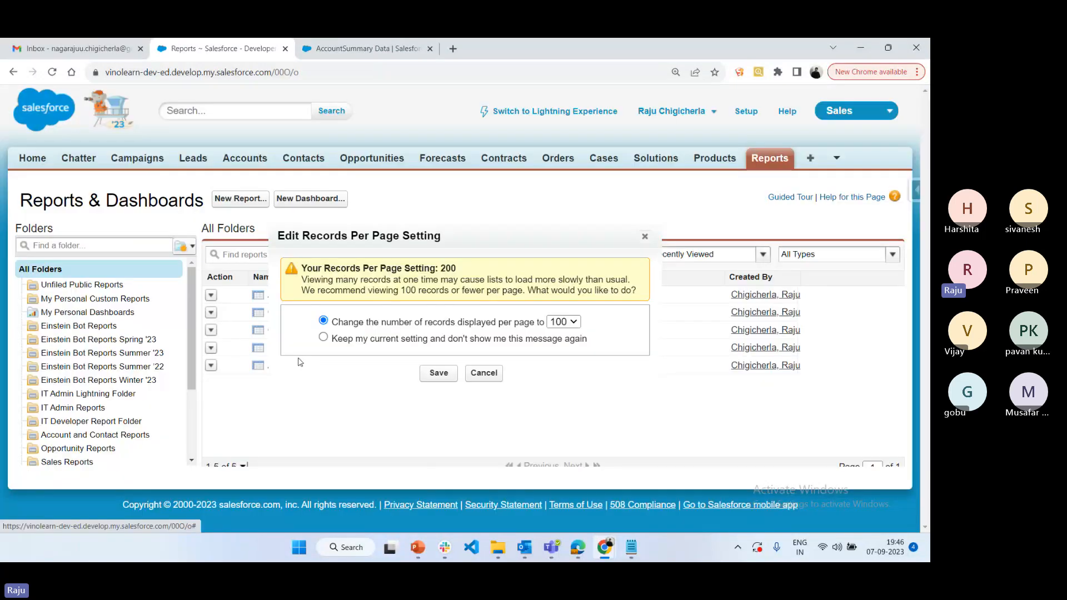
click(335, 297)
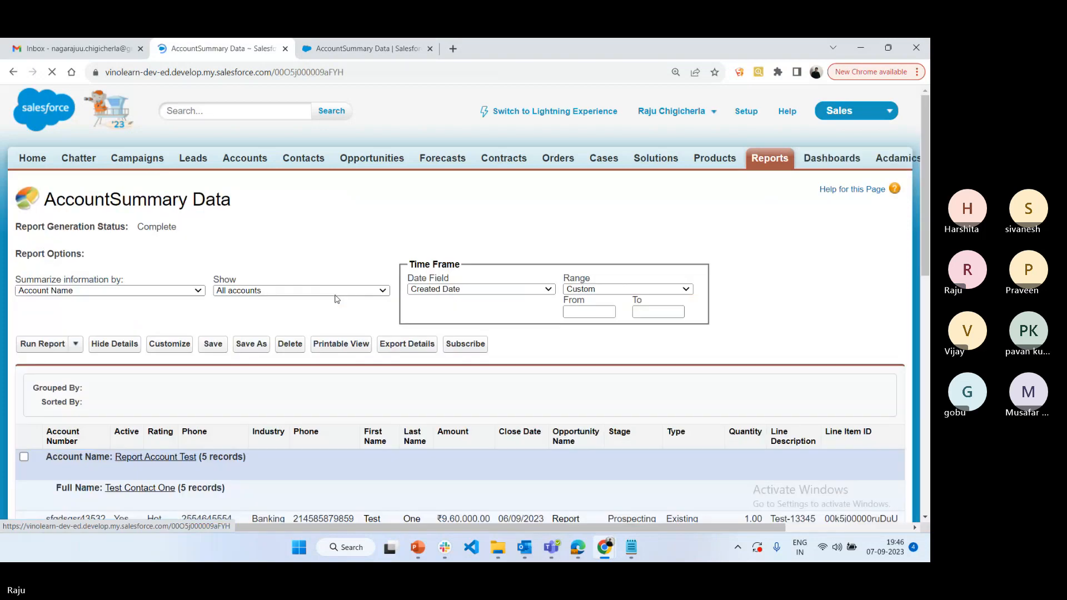
scroll(335, 299, down, 4)
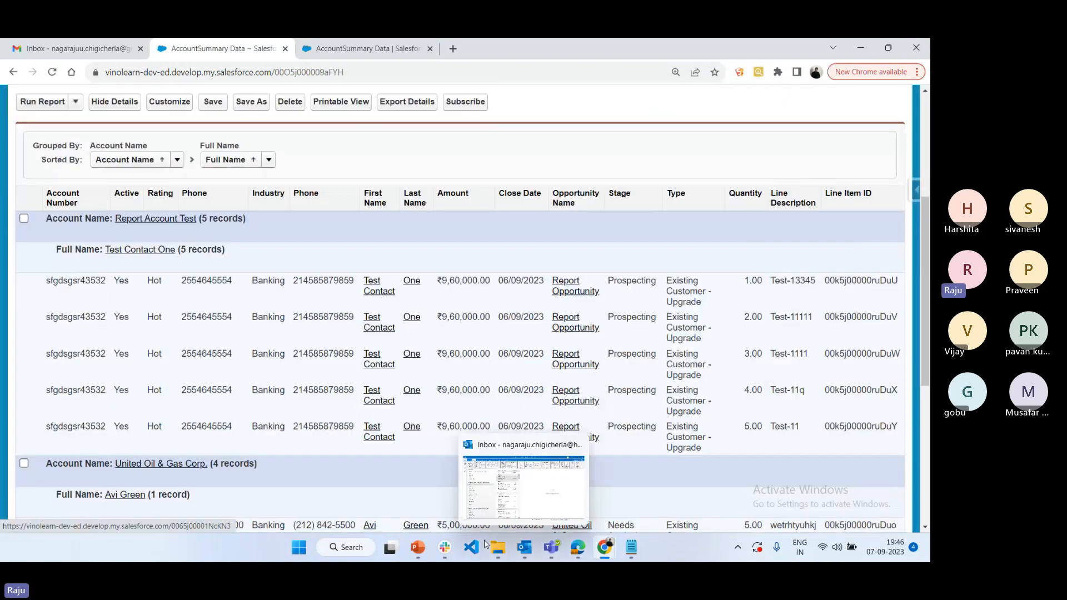
scroll(448, 419, down, 3)
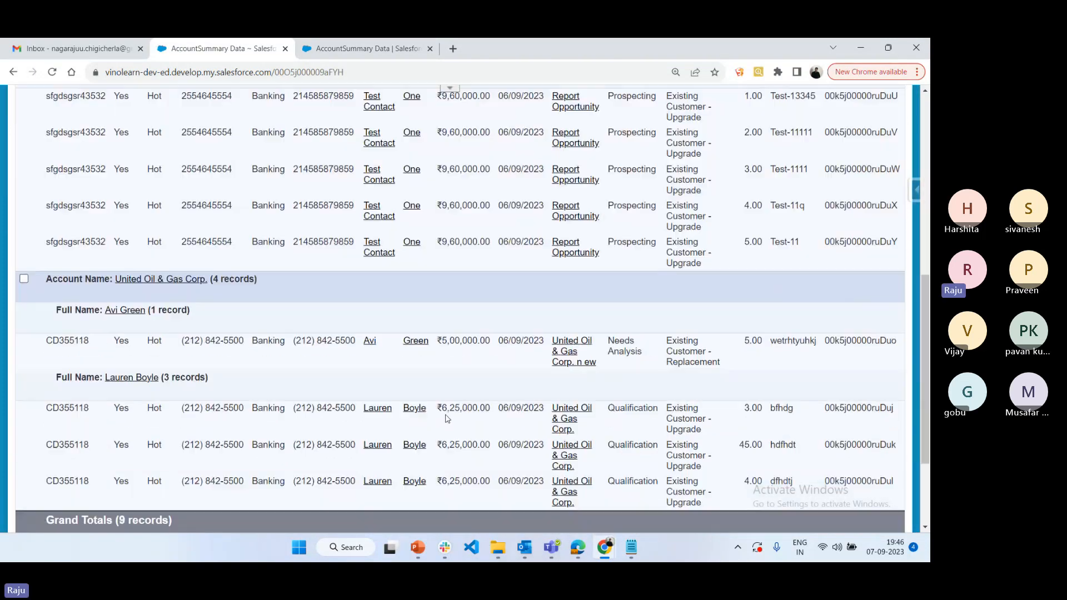
scroll(448, 419, up, 6)
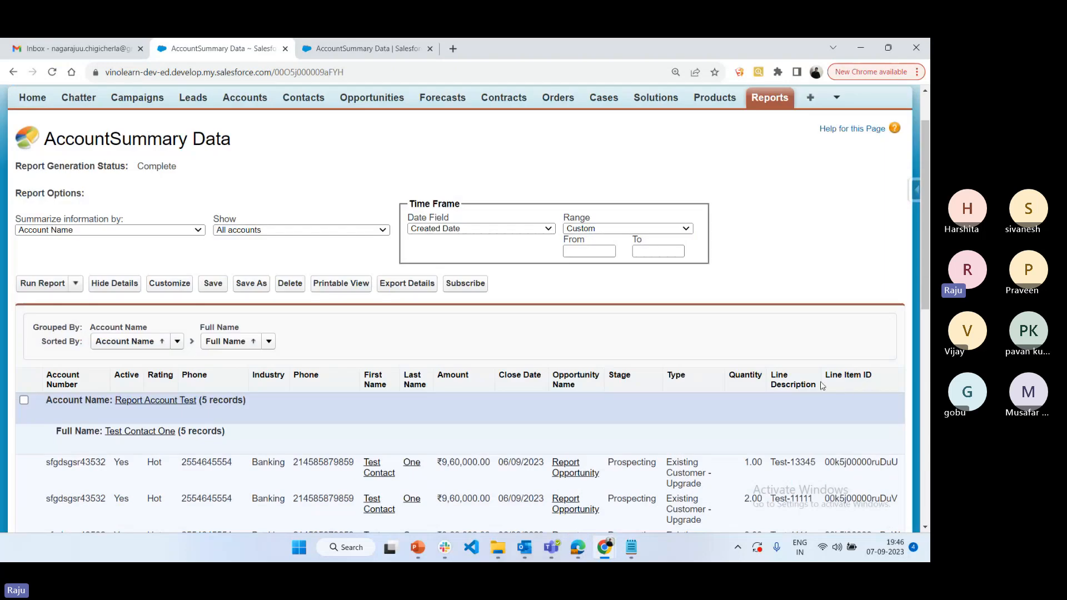
Open the AccountSummary Data report for customization and view the options for adding a bucket field.
click(171, 285)
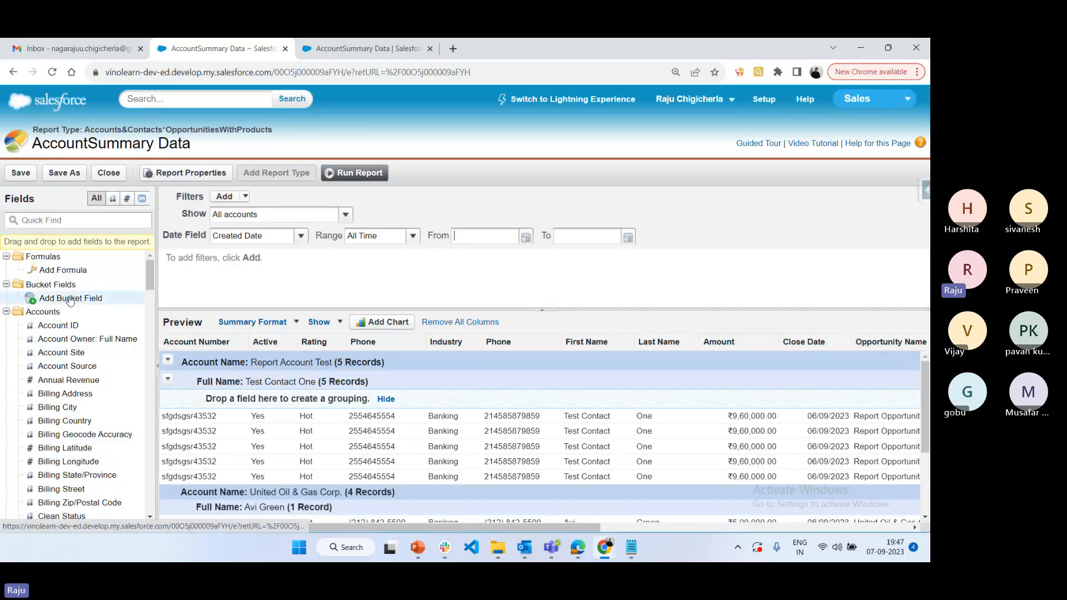
drag(70, 298, 432, 360)
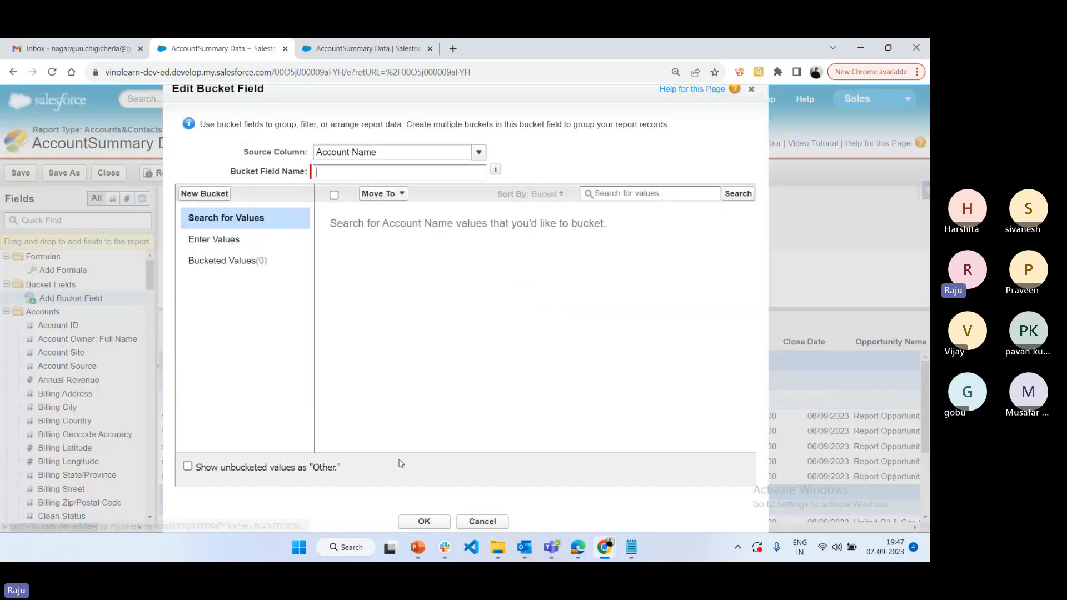
click(751, 89)
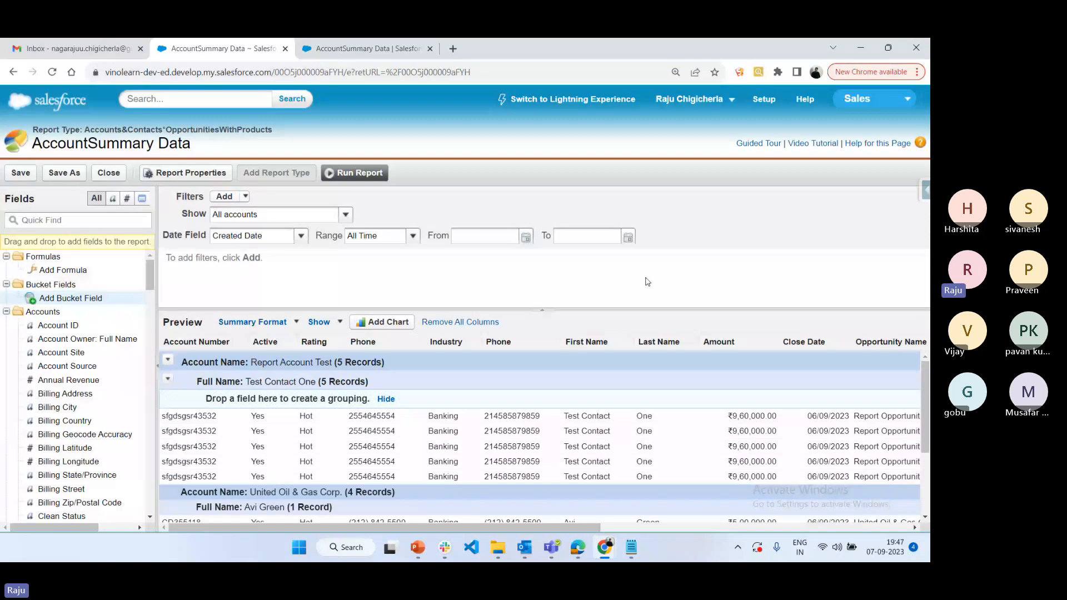
Return to the Lightning Reports page and start a new report using the Leads report type.
key(ctrl+Tab)
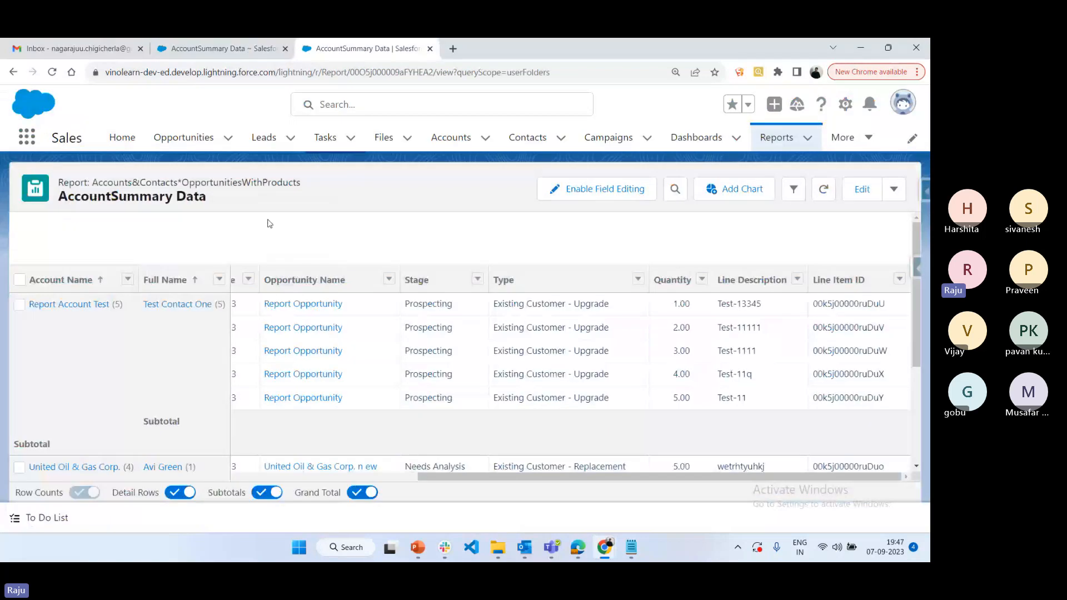
click(776, 137)
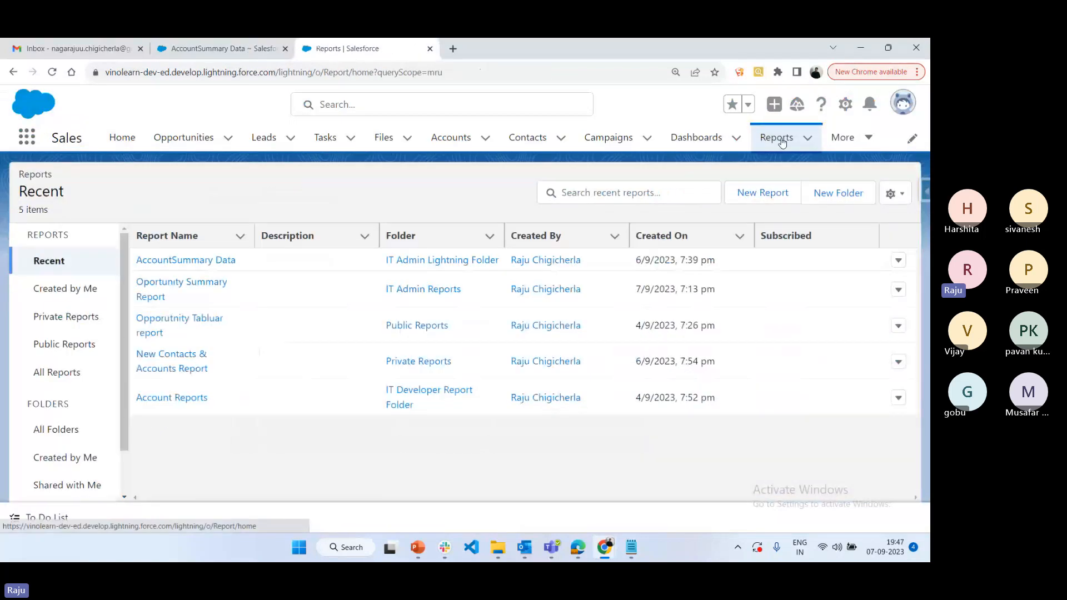
click(780, 198)
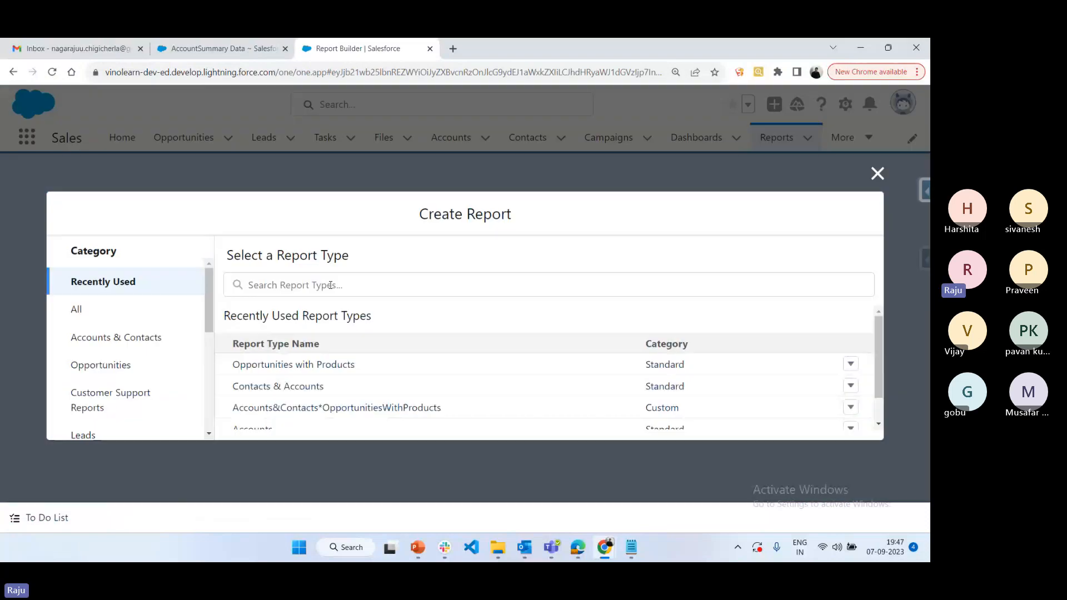
click(77, 310)
click(334, 292)
text(L)
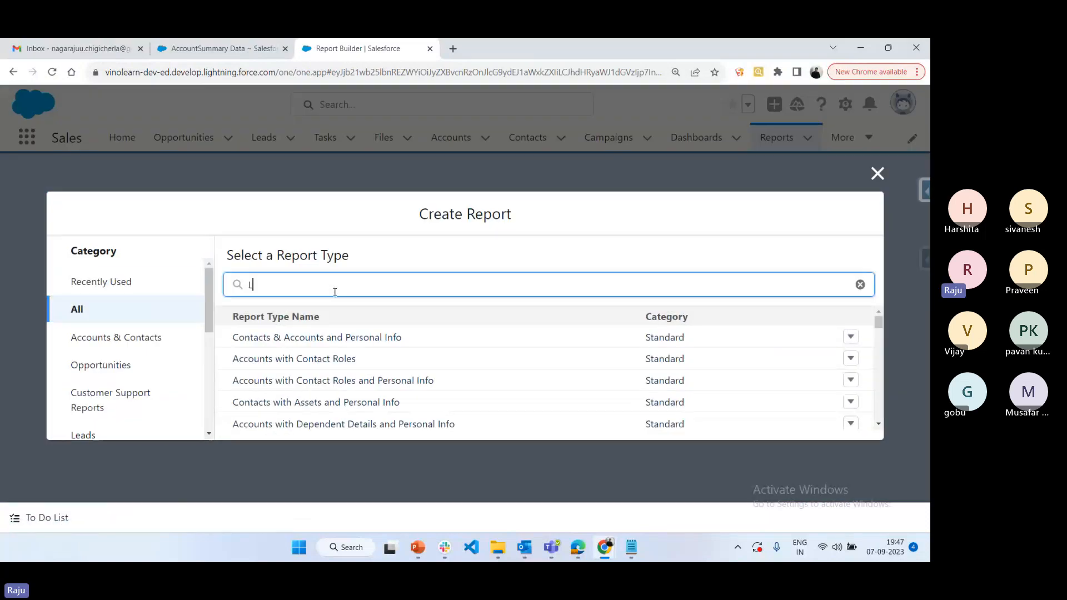
text(ead)
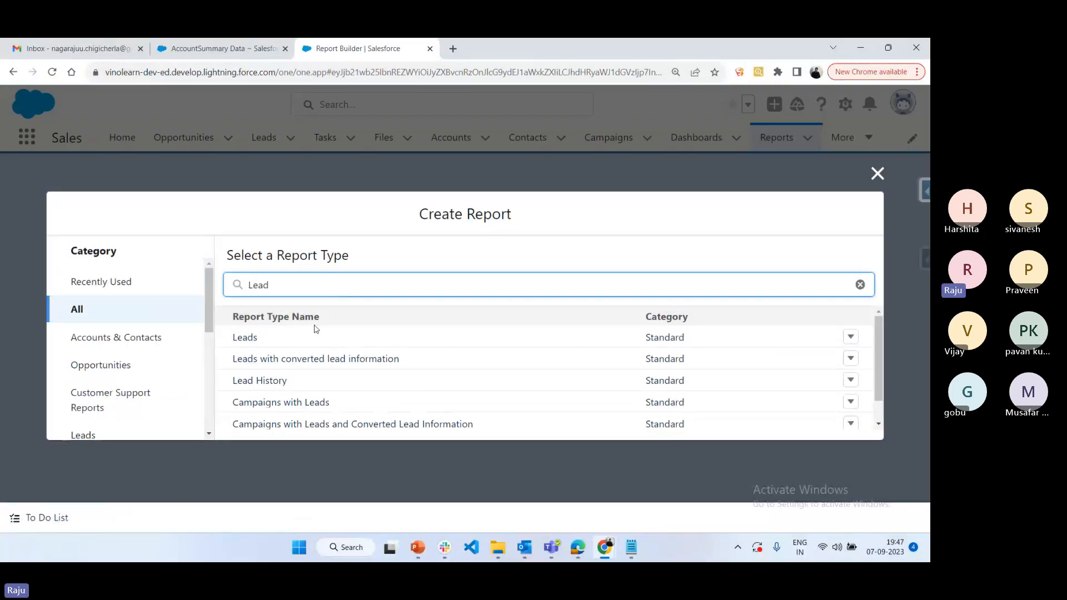
click(244, 337)
click(720, 342)
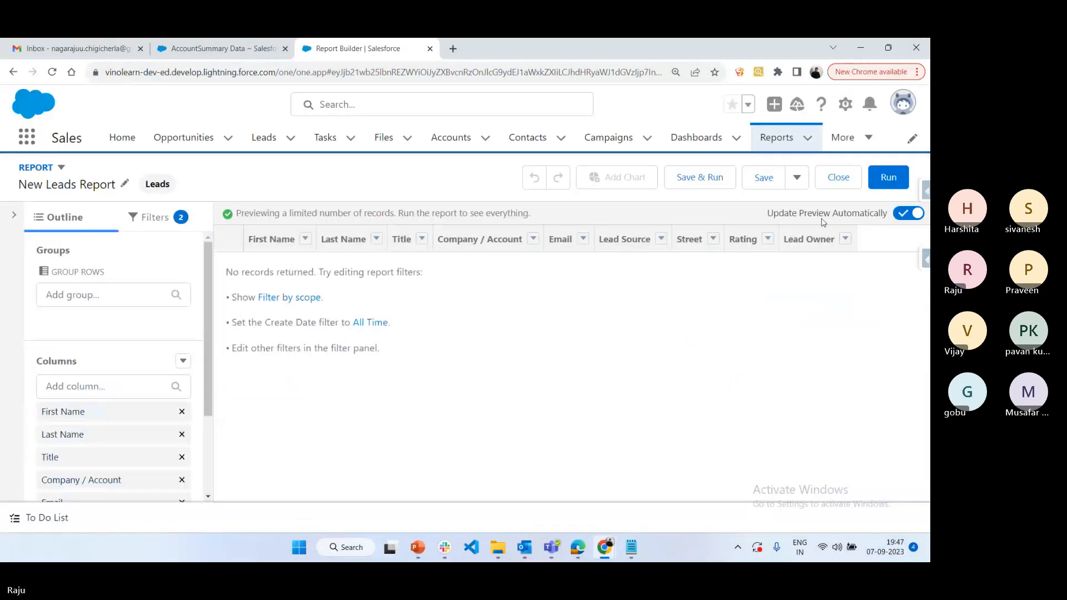
Set the new leads report's Show Me filter to All leads.
click(155, 217)
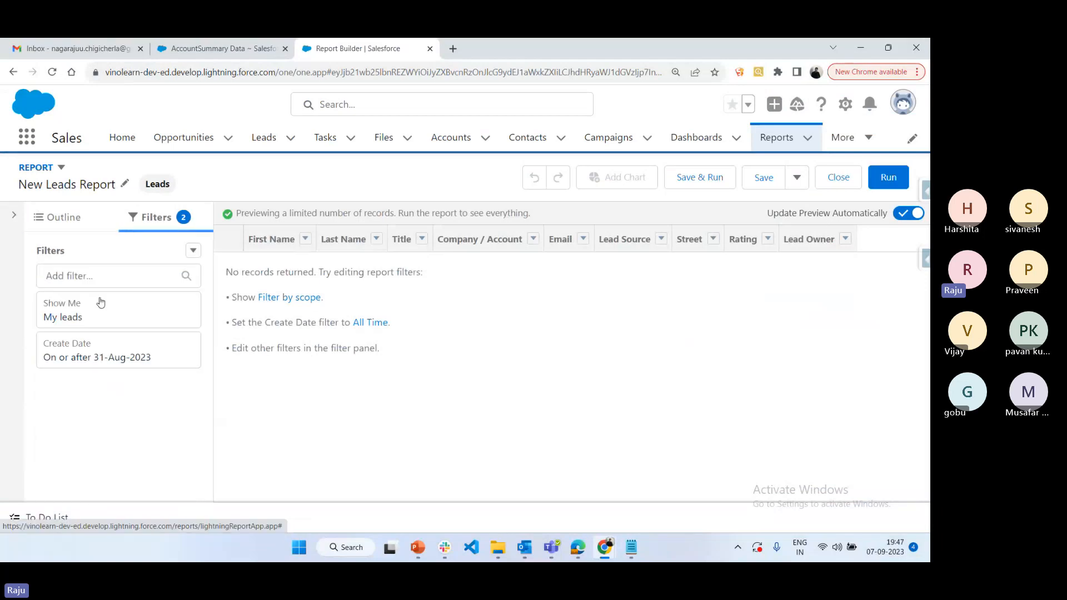
click(101, 302)
click(281, 321)
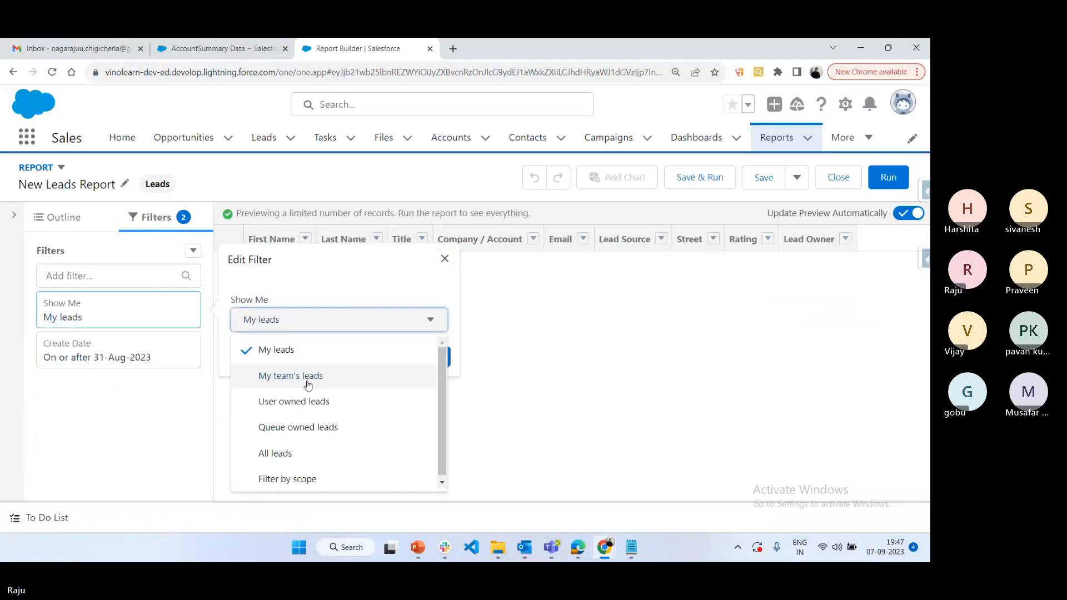
click(275, 453)
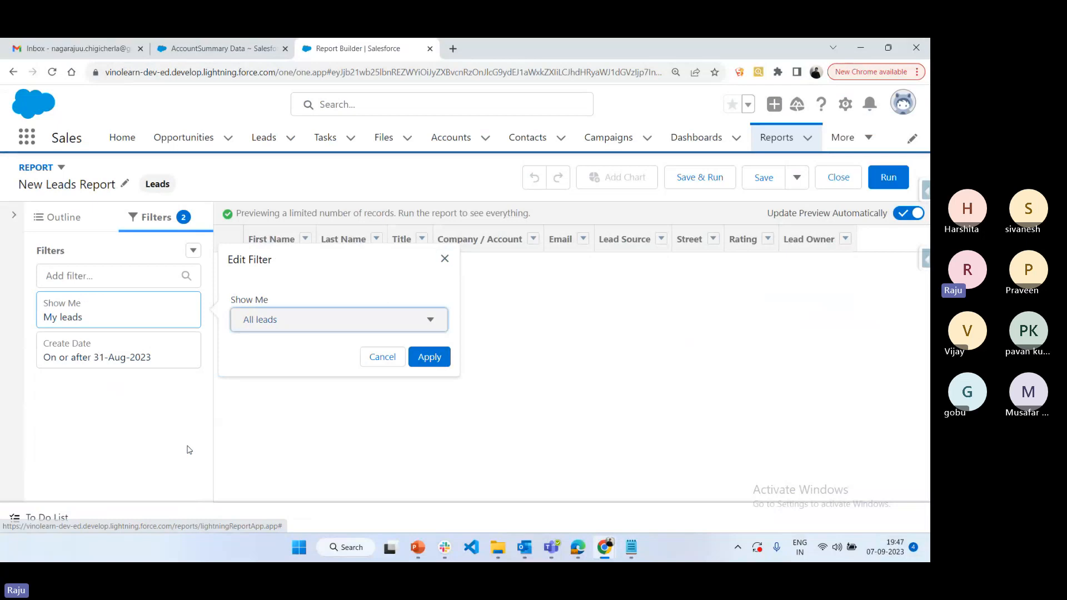
click(429, 356)
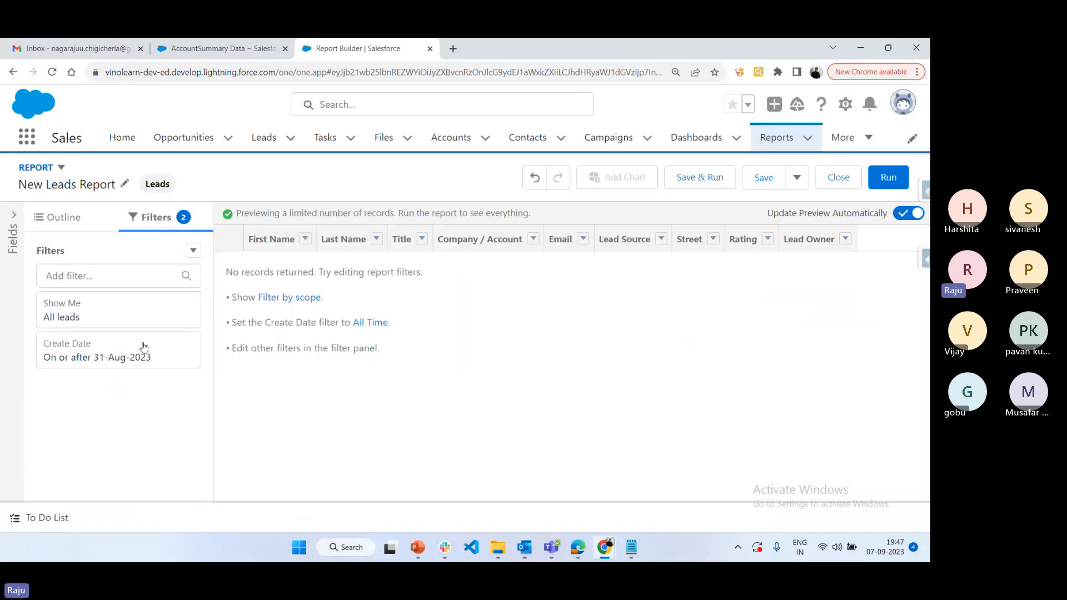
Set the Create Date filter's range to All Time in the leads report.
click(143, 346)
click(313, 361)
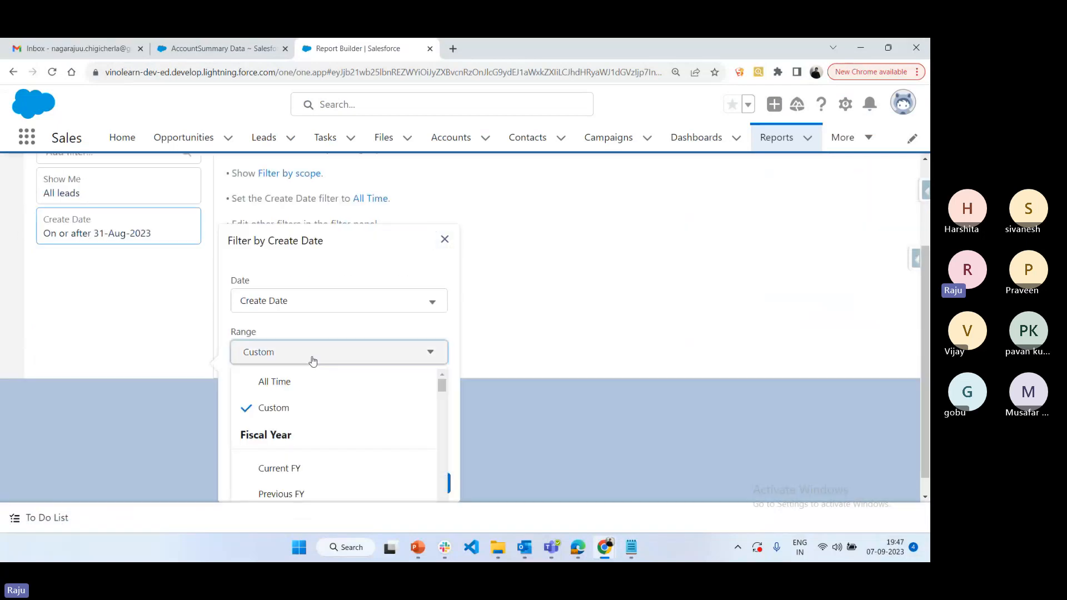
click(335, 381)
click(424, 439)
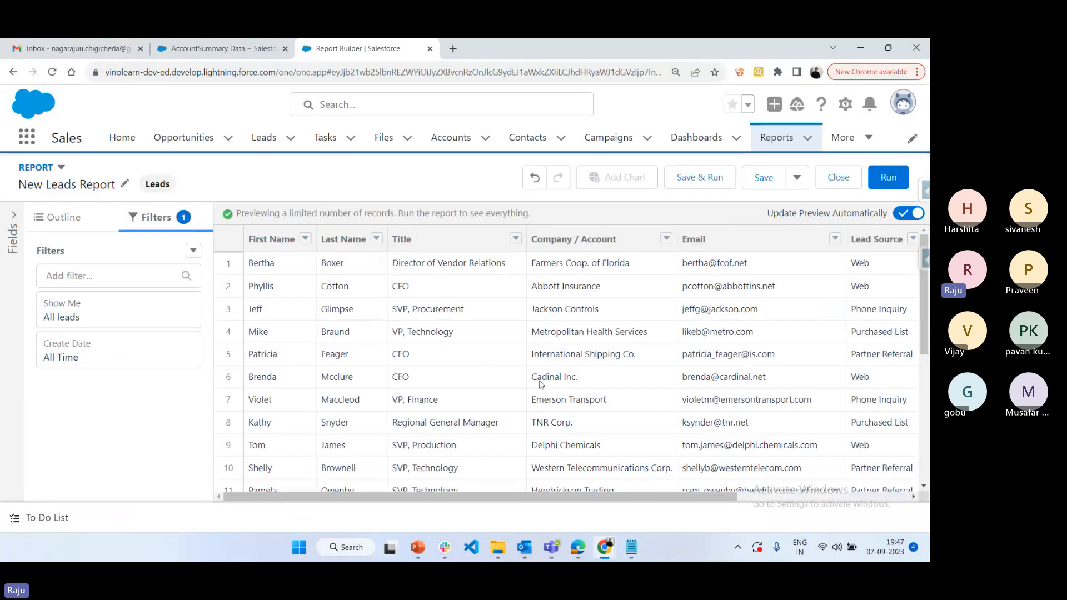
Start saving and running the leads report, keeping the name New Leads Report and filling in its unique name automatically.
click(700, 177)
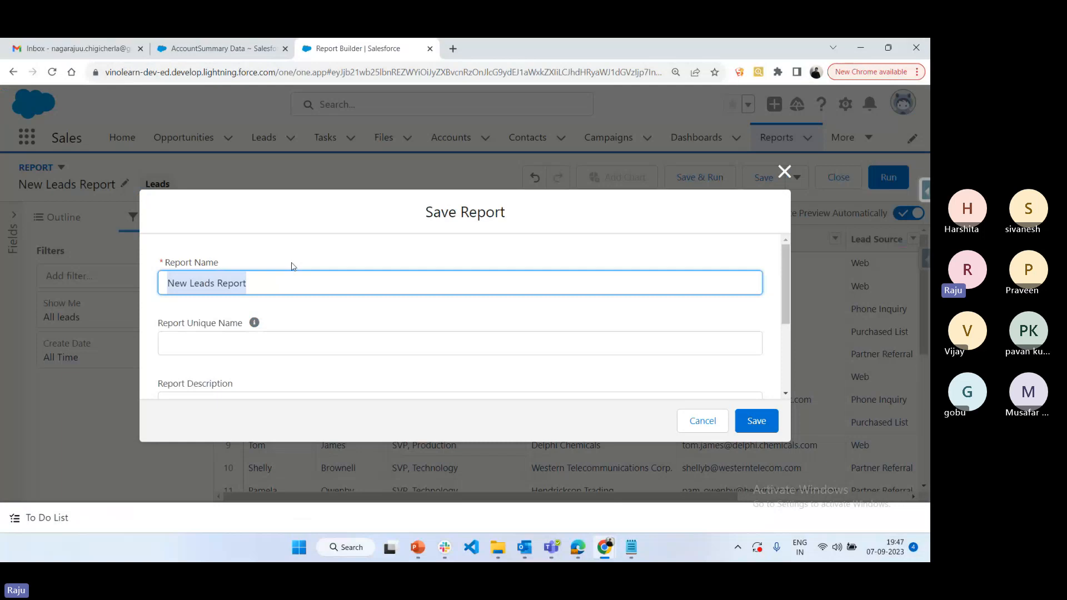
click(250, 376)
scroll(569, 374, down, 1)
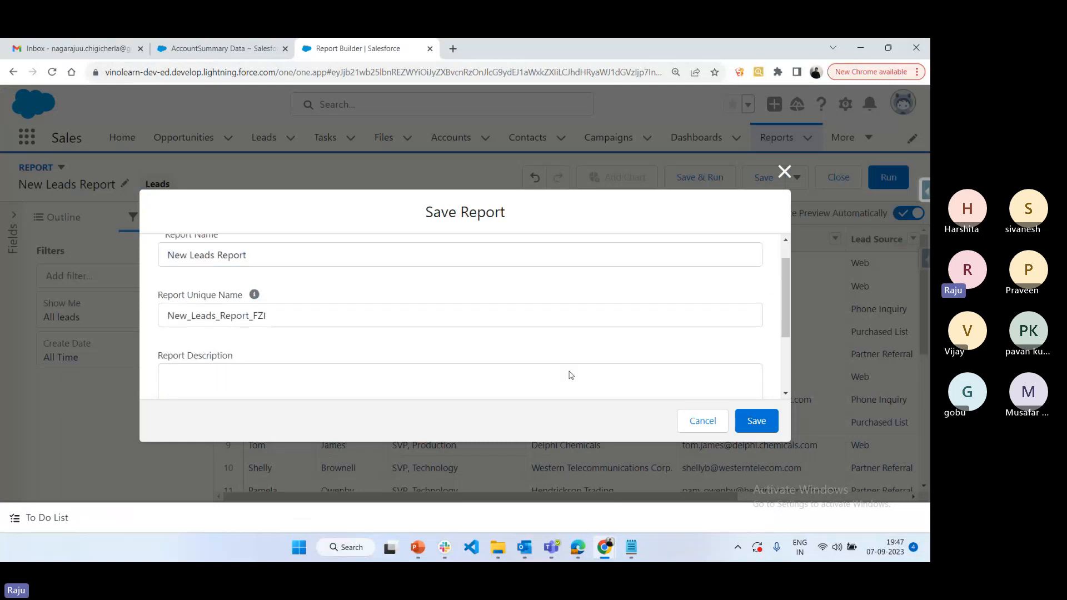
scroll(571, 374, down, 3)
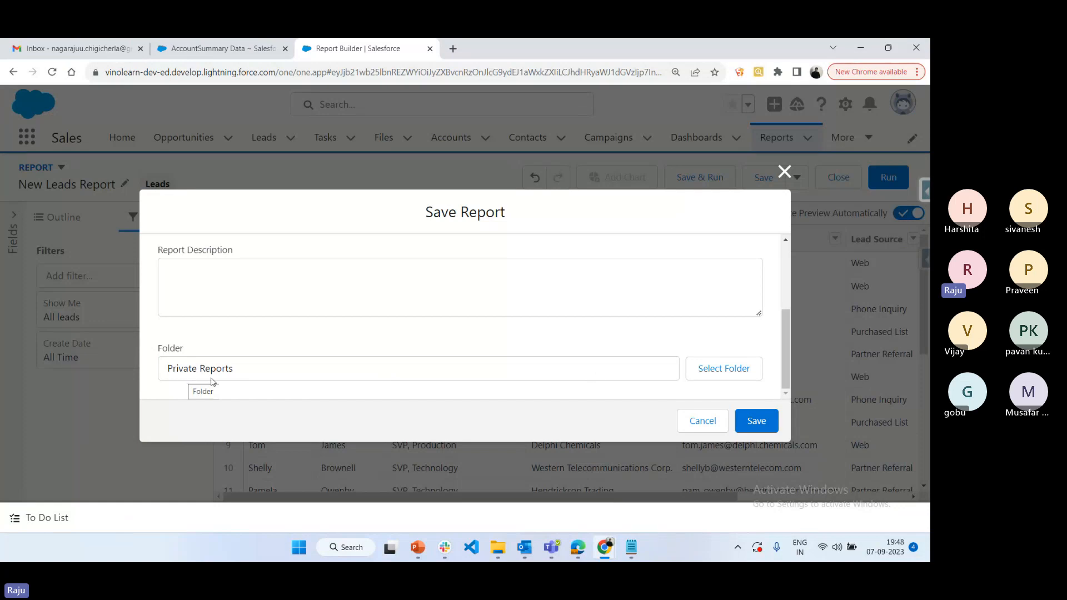
Choose the IT Admin Lightning Folder as the report's save location and save the report.
click(719, 372)
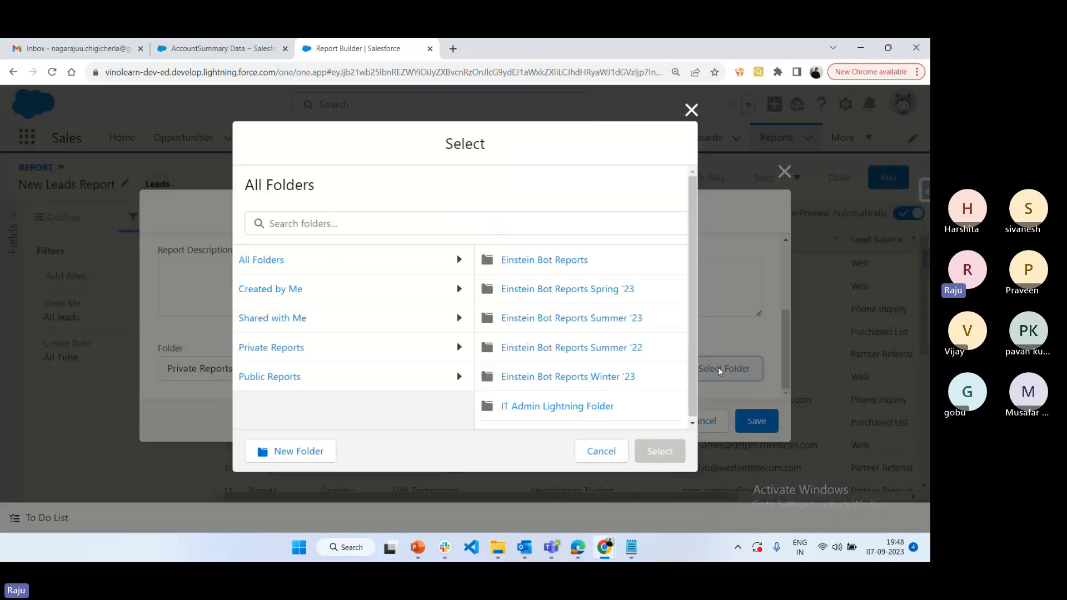
scroll(538, 355, down, 1)
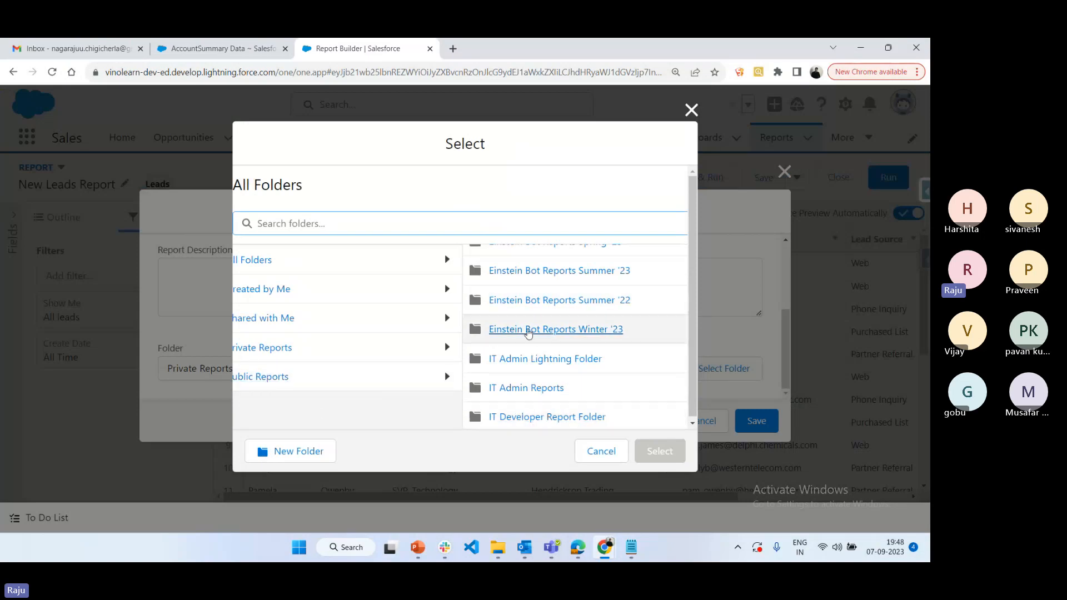
scroll(534, 278, up, 2)
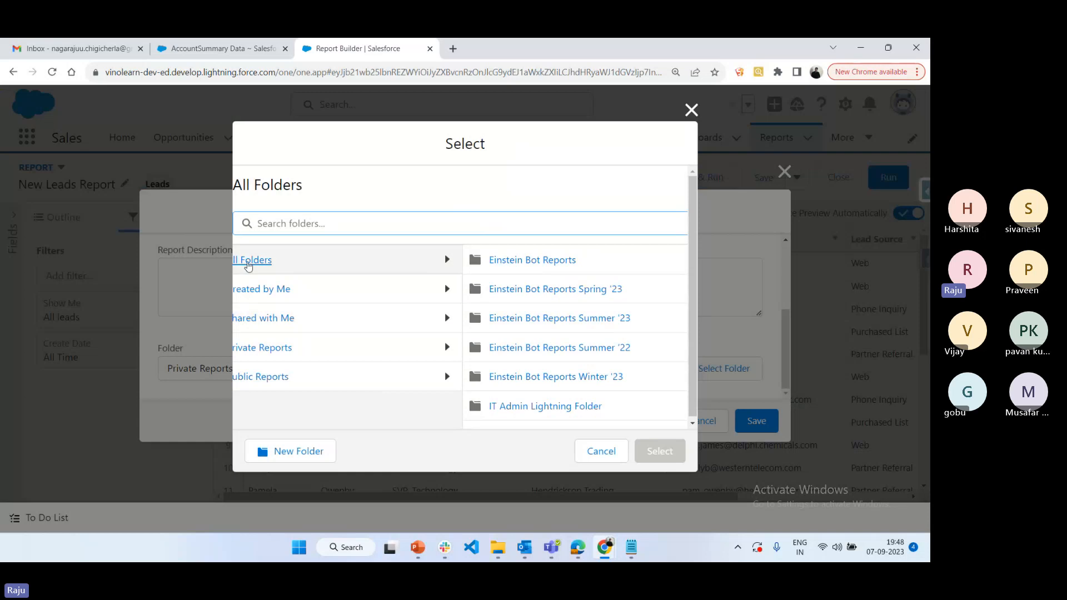
click(252, 261)
scroll(645, 350, down, 2)
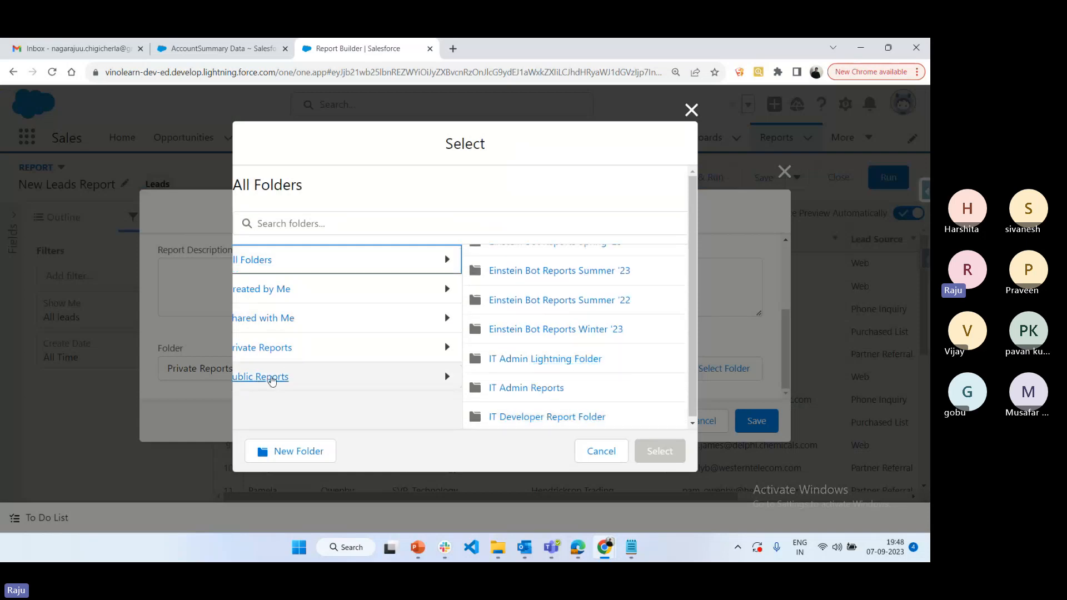
click(272, 382)
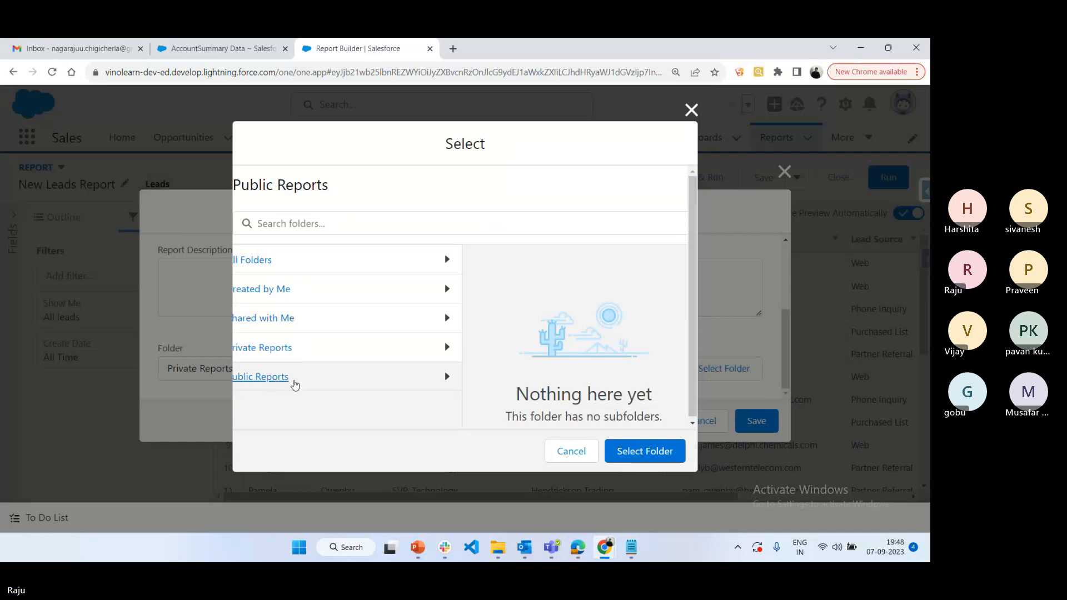
click(265, 263)
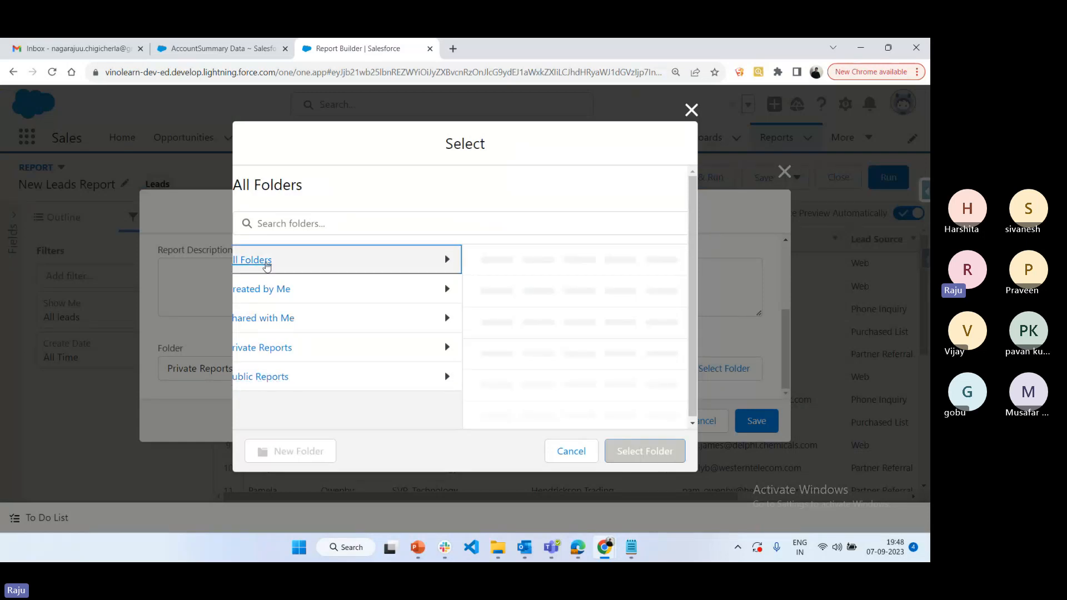
scroll(600, 396, down, 2)
click(555, 356)
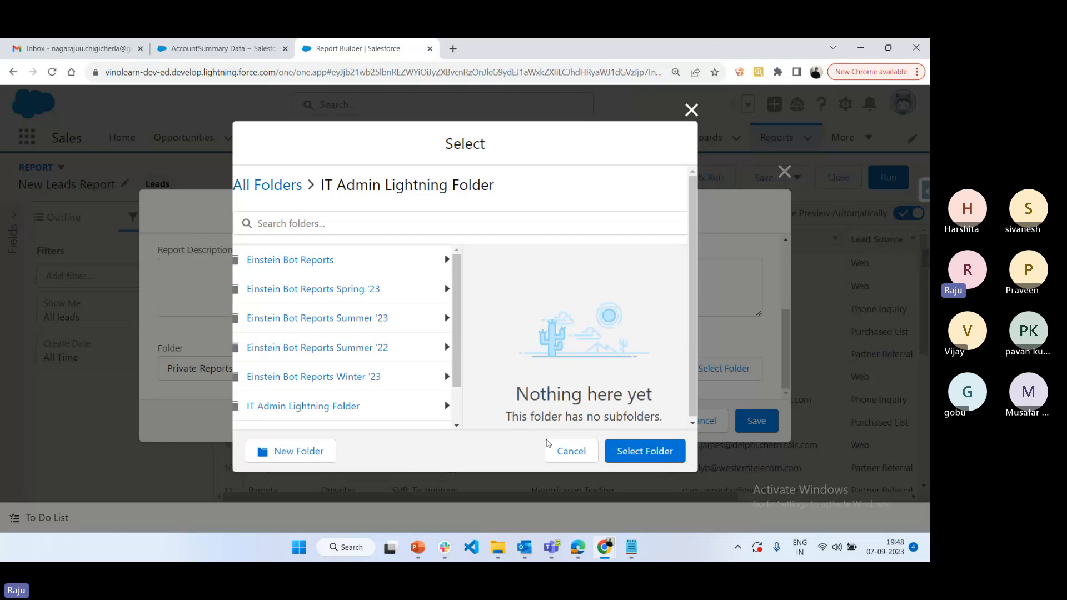
click(653, 451)
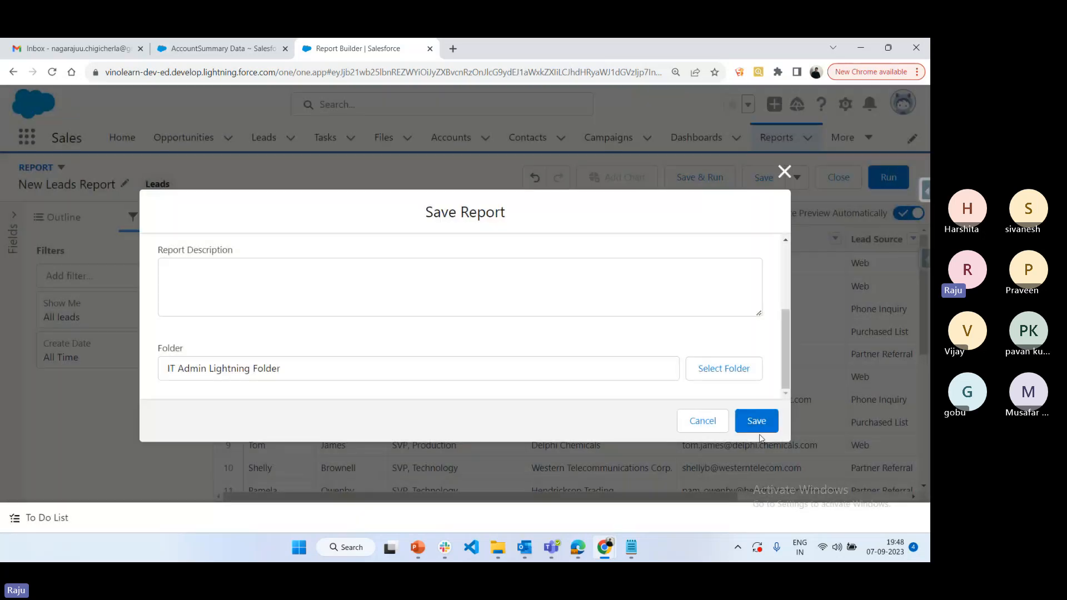
click(757, 422)
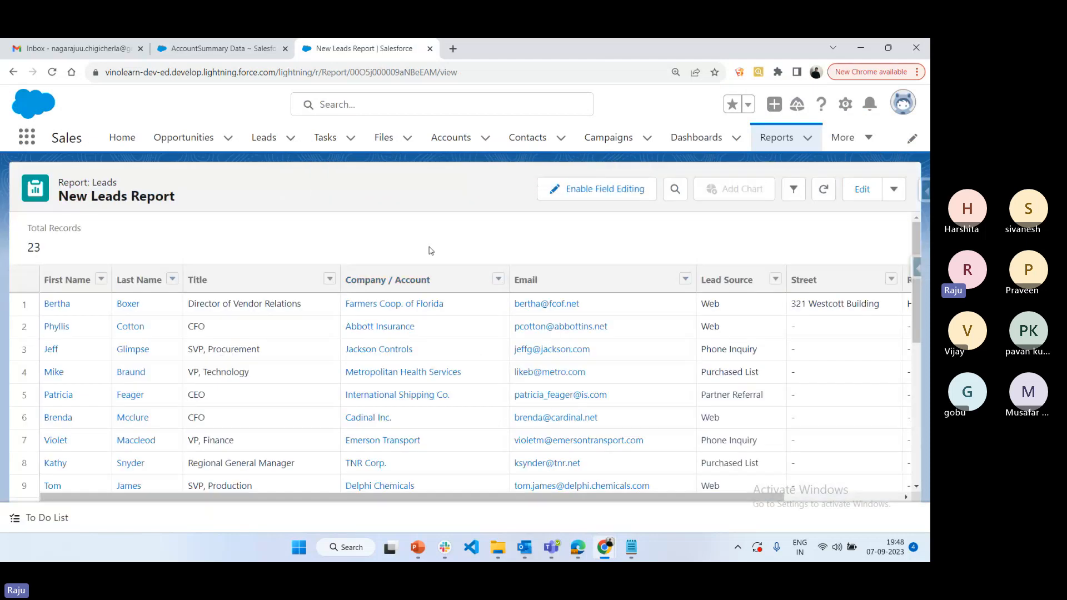
Switch to Salesforce Classic and close the AccountSummary Data report editor.
click(151, 46)
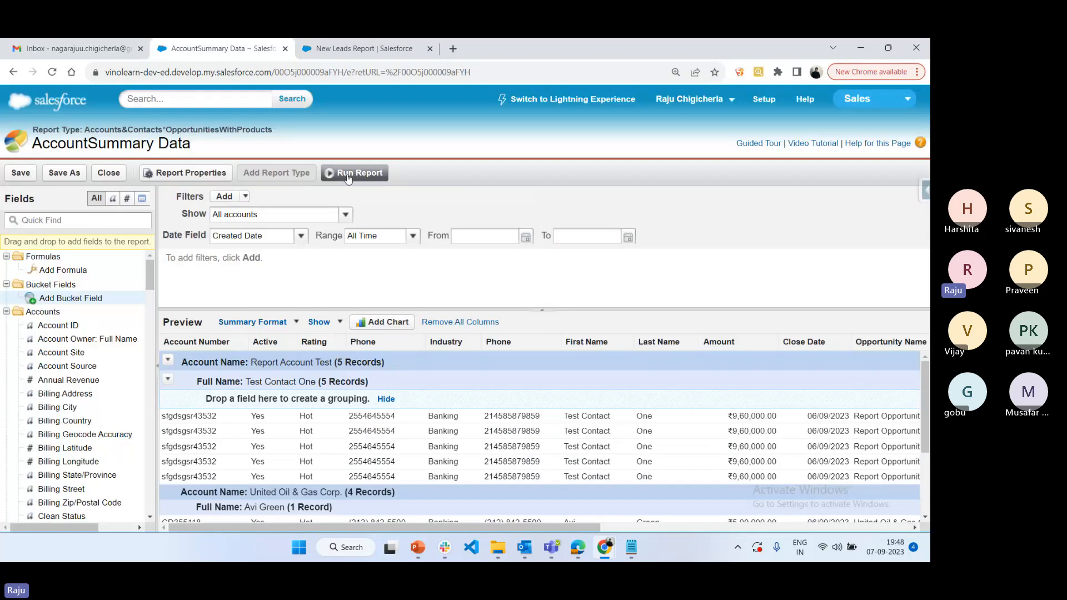
click(109, 173)
click(459, 340)
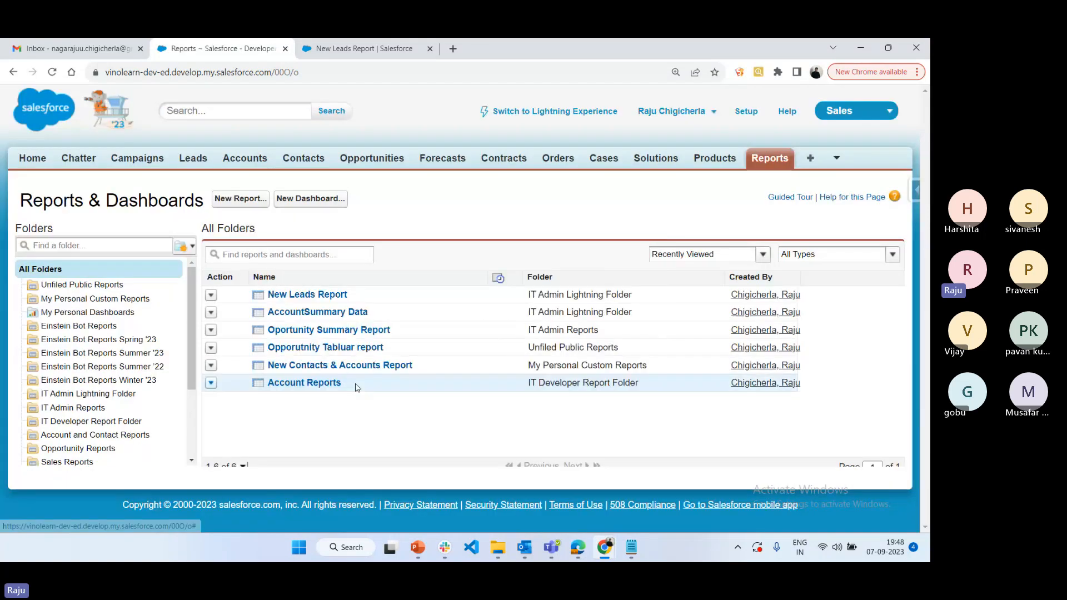
Open New Leads Report for customization in Classic and add the Lead Owner Alias column between Last Name and Title.
click(308, 295)
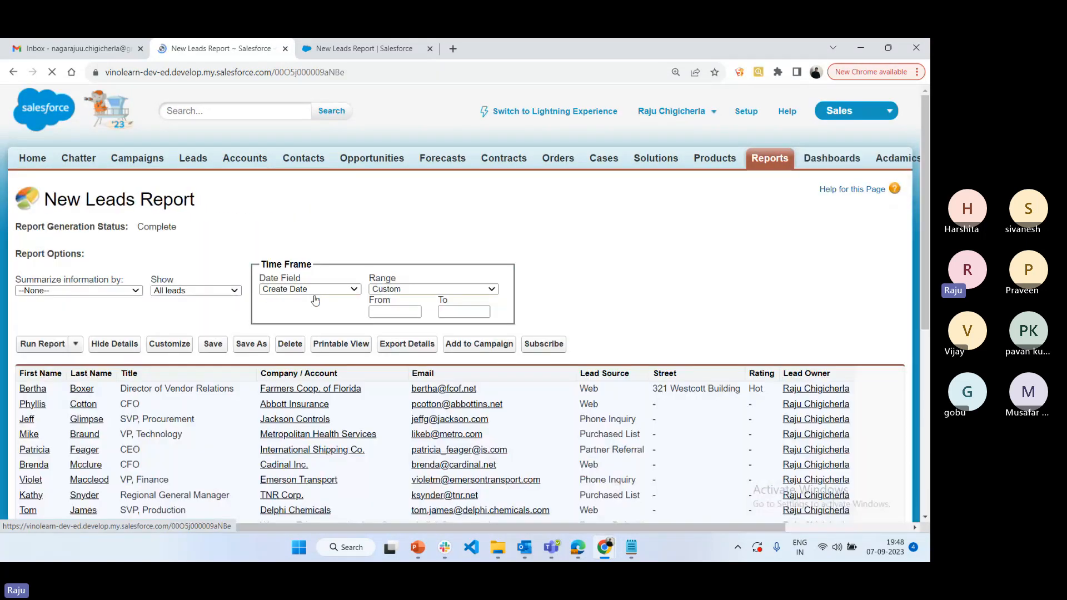
click(182, 345)
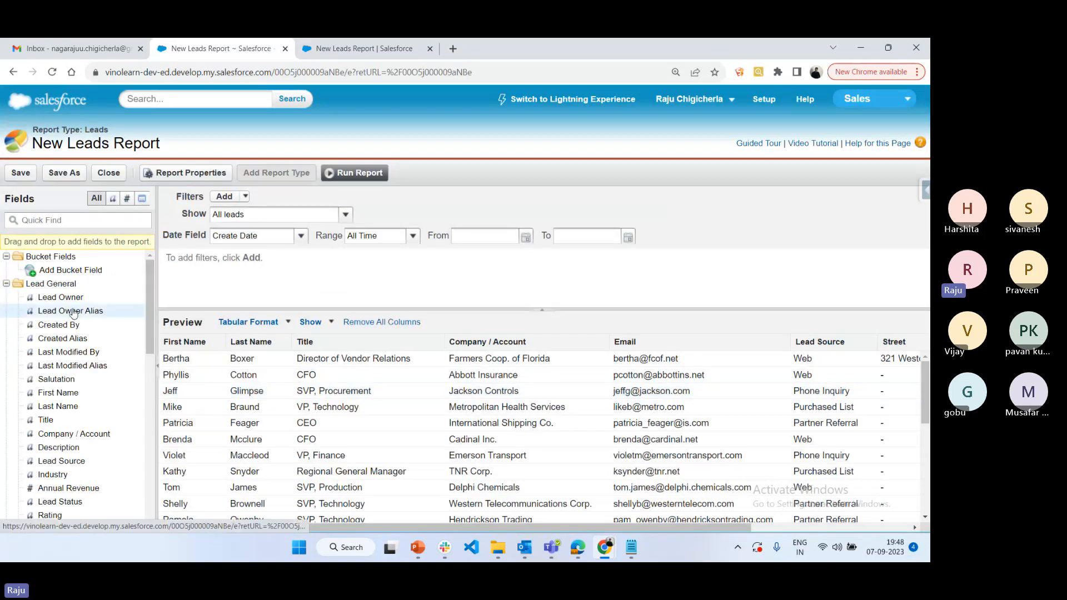
drag(72, 311, 294, 422)
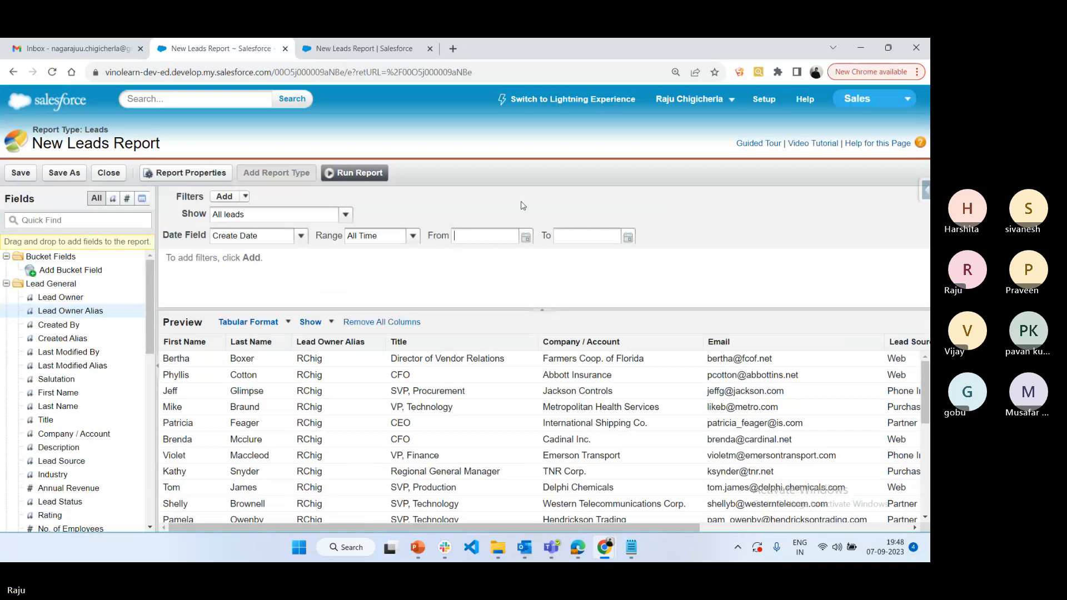
Enable field editing on New Leads Report in Lightning and try changing the first lead's Lead Source to Purchased List.
click(386, 44)
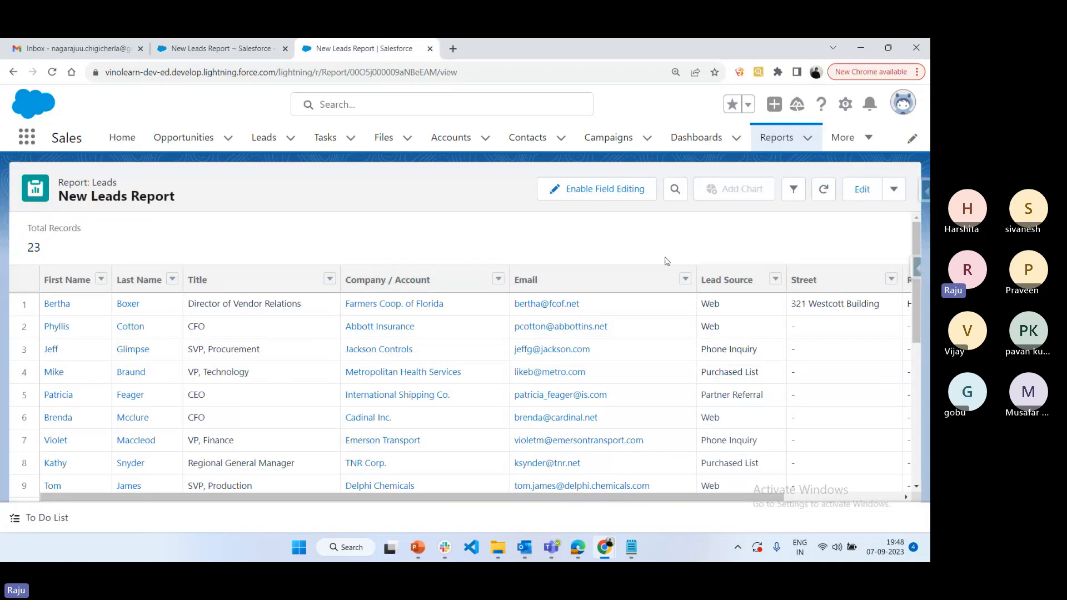
click(593, 192)
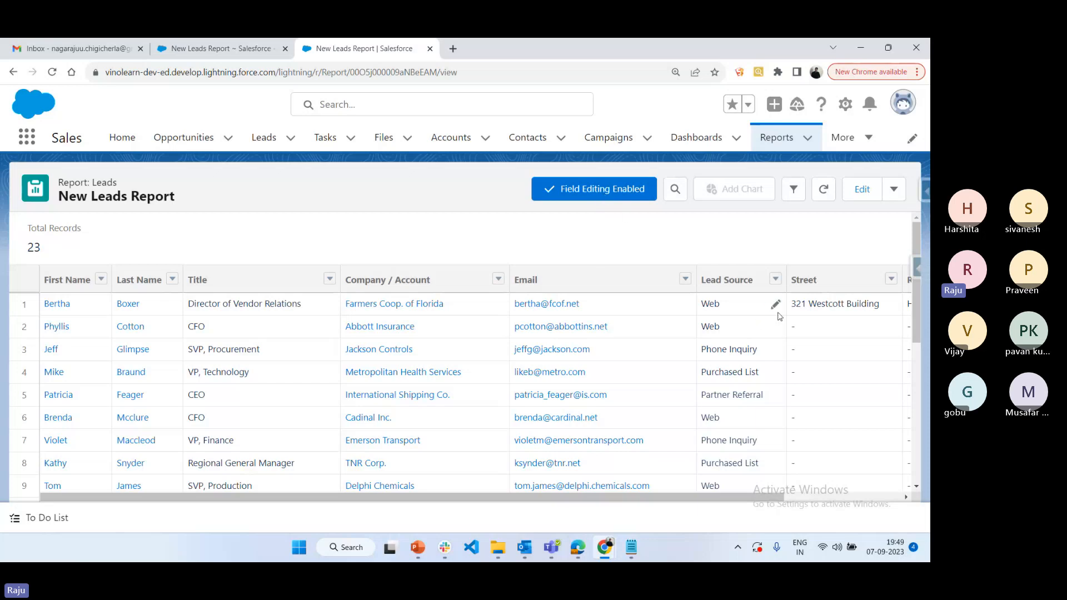
click(774, 305)
click(695, 351)
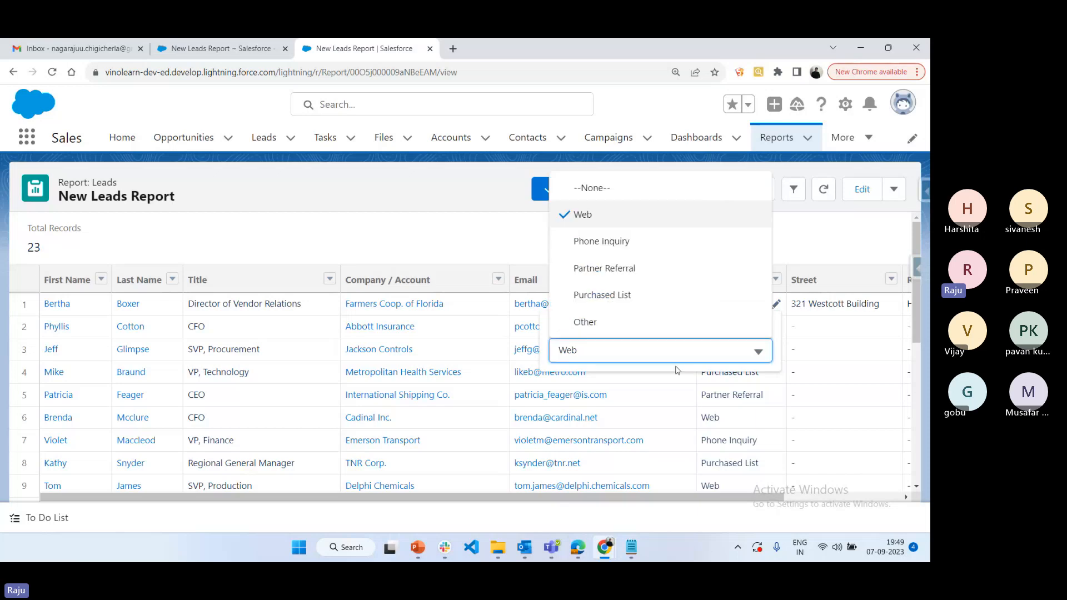
click(596, 293)
click(499, 482)
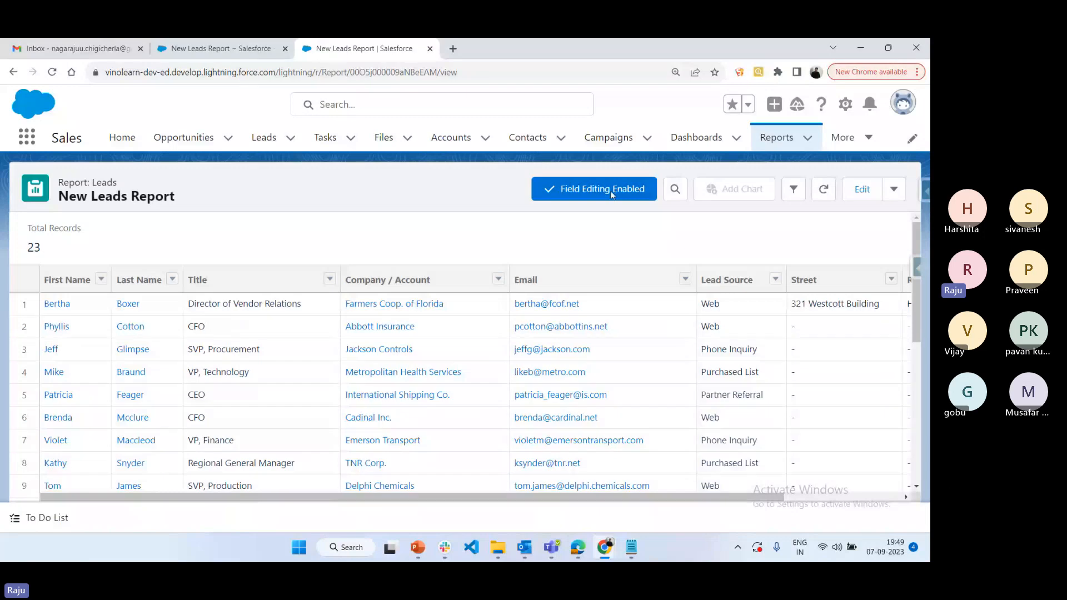
Try changing the Lead Source of the Jackson Controls lead to Web.
click(775, 349)
click(636, 397)
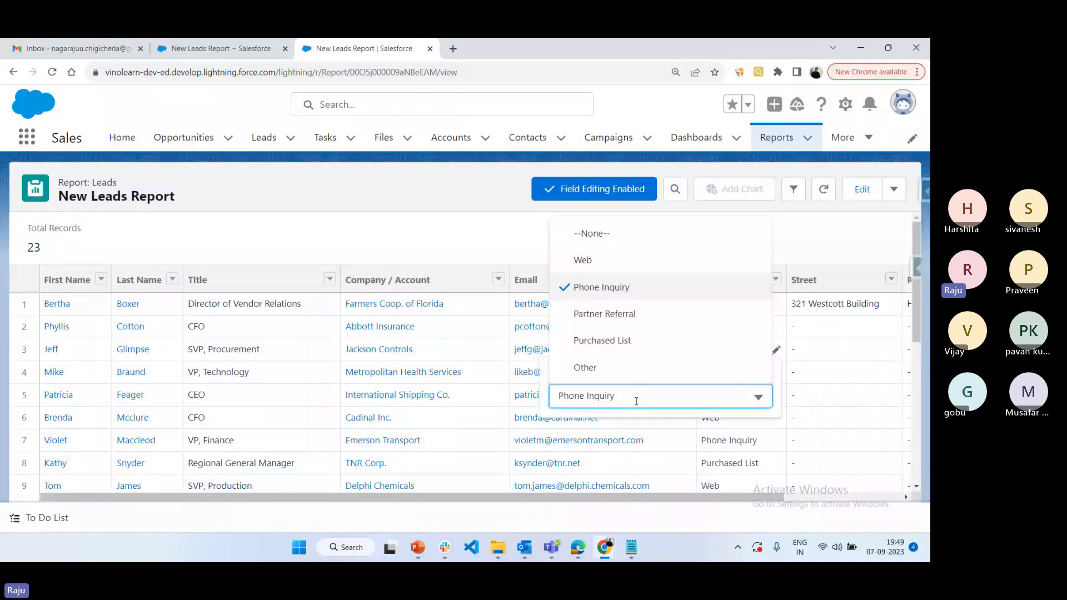
click(583, 260)
click(498, 481)
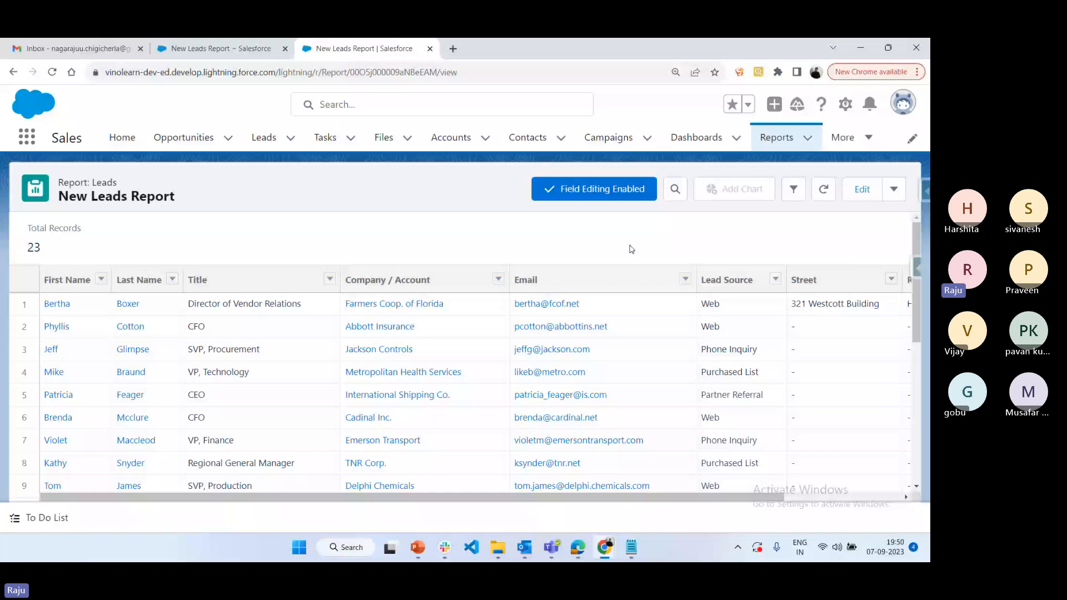
Look through the report's lead rows, and review the report sharing and report error notes in Notepad.
scroll(712, 247, down, 1)
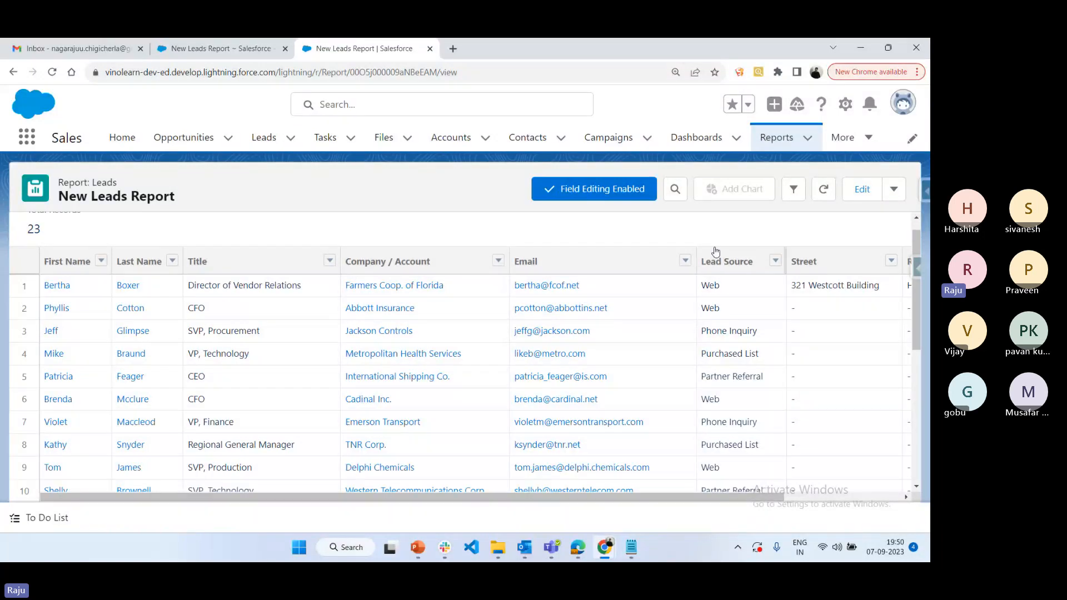
scroll(727, 348, down, 5)
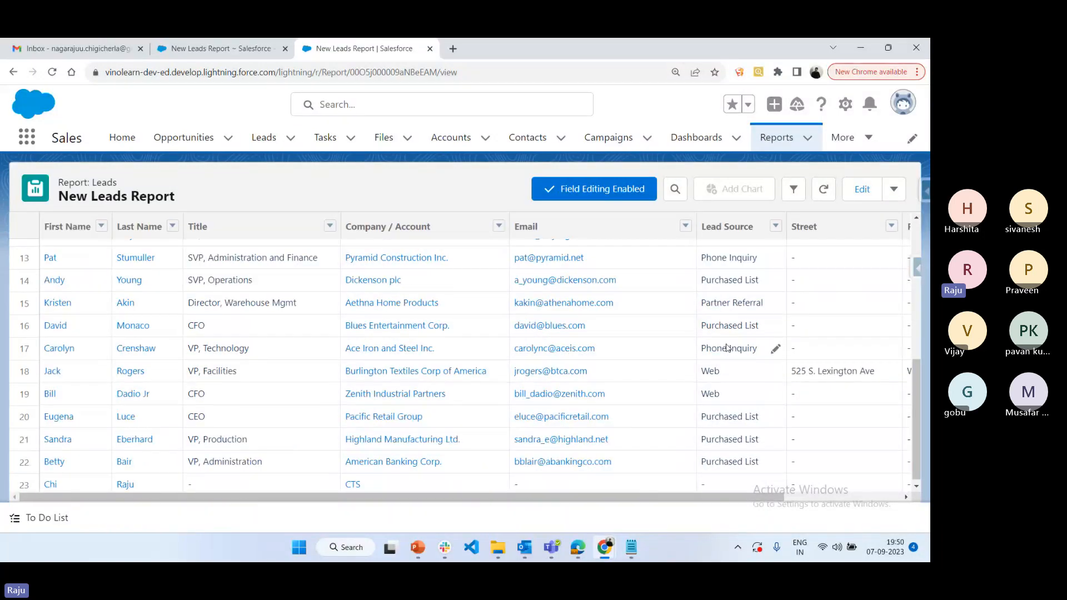
click(632, 548)
scroll(398, 382, up, 9)
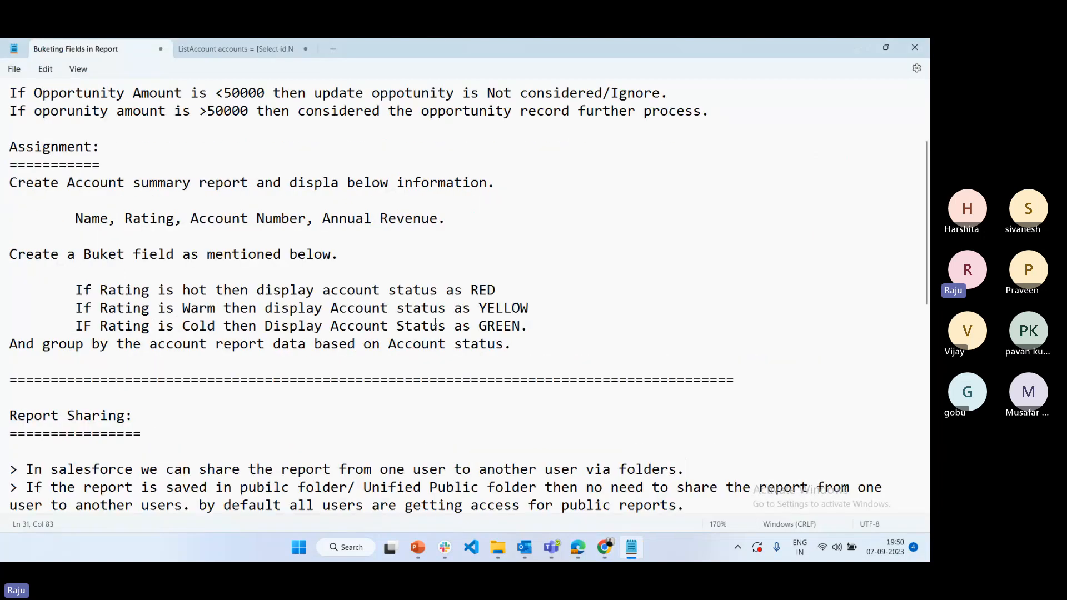
scroll(435, 324, down, 3)
scroll(435, 324, down, 10)
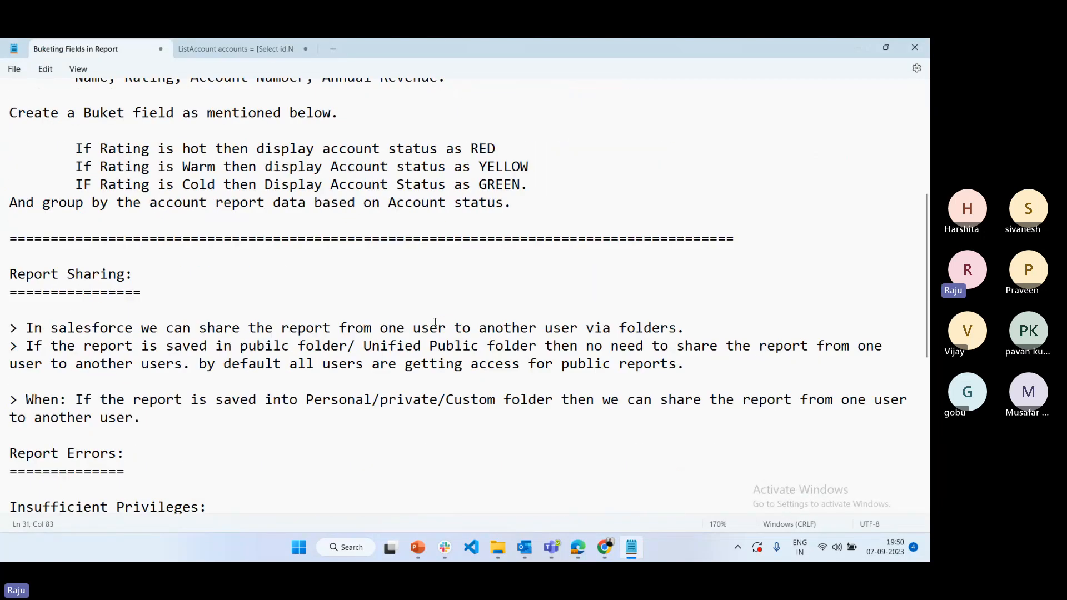
scroll(435, 321, up, 2)
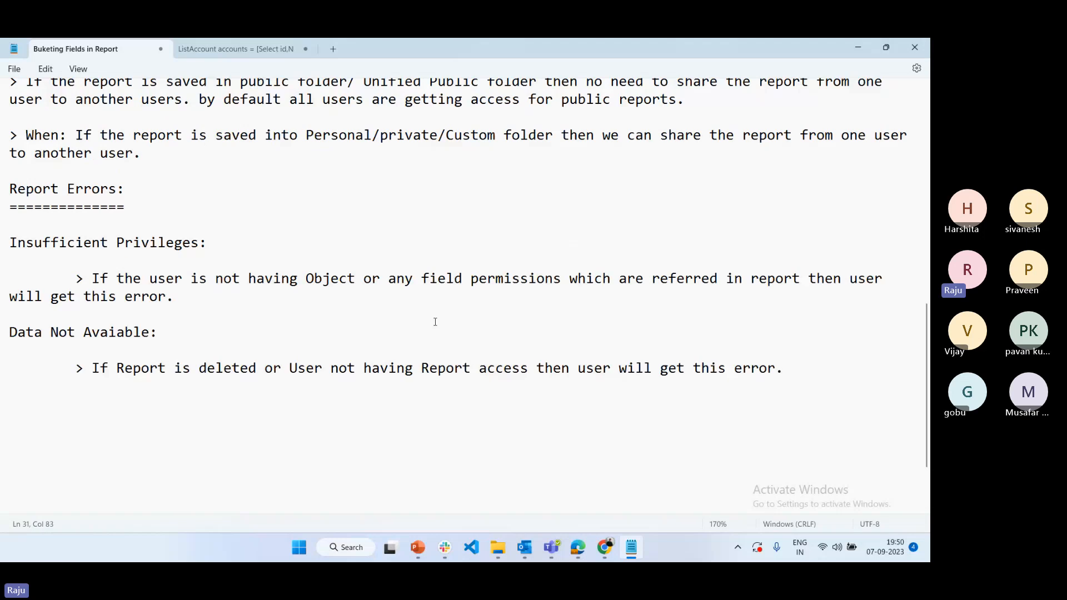
scroll(435, 322, up, 3)
scroll(435, 321, down, 4)
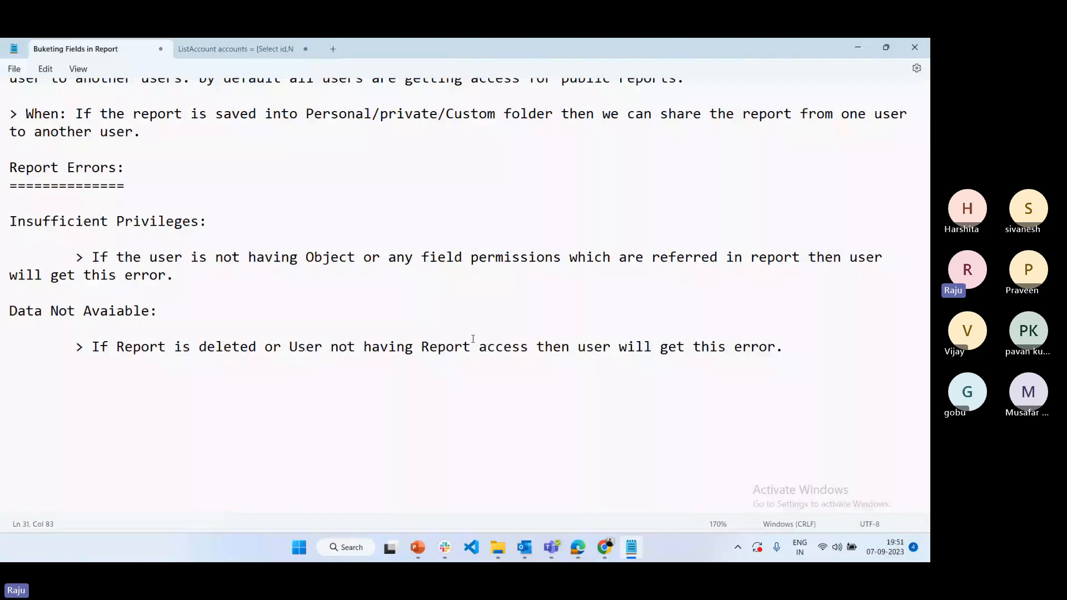
drag(389, 369, 8, 204)
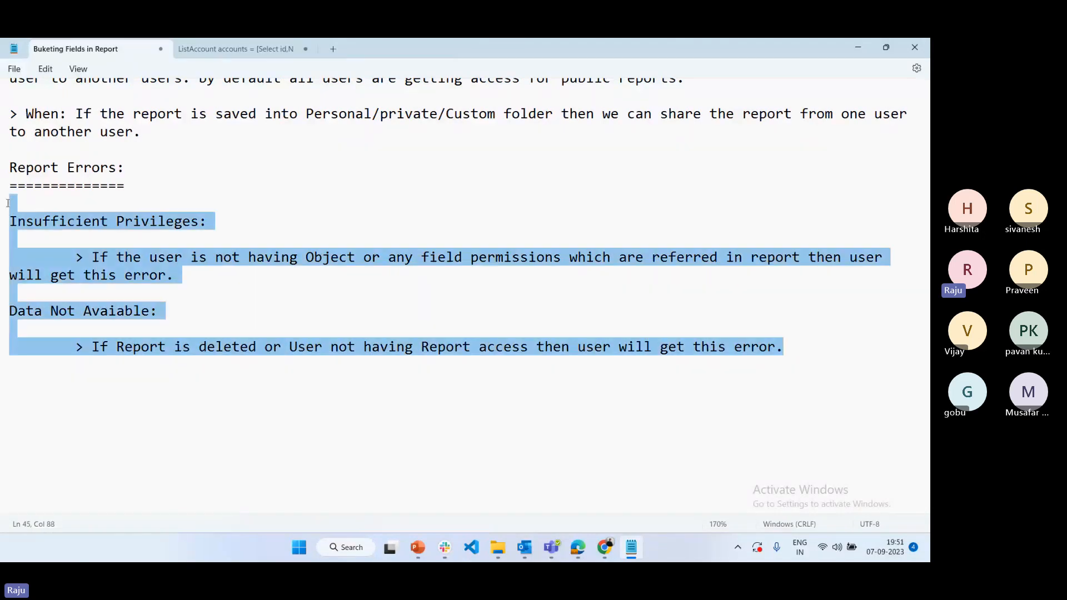
click(345, 283)
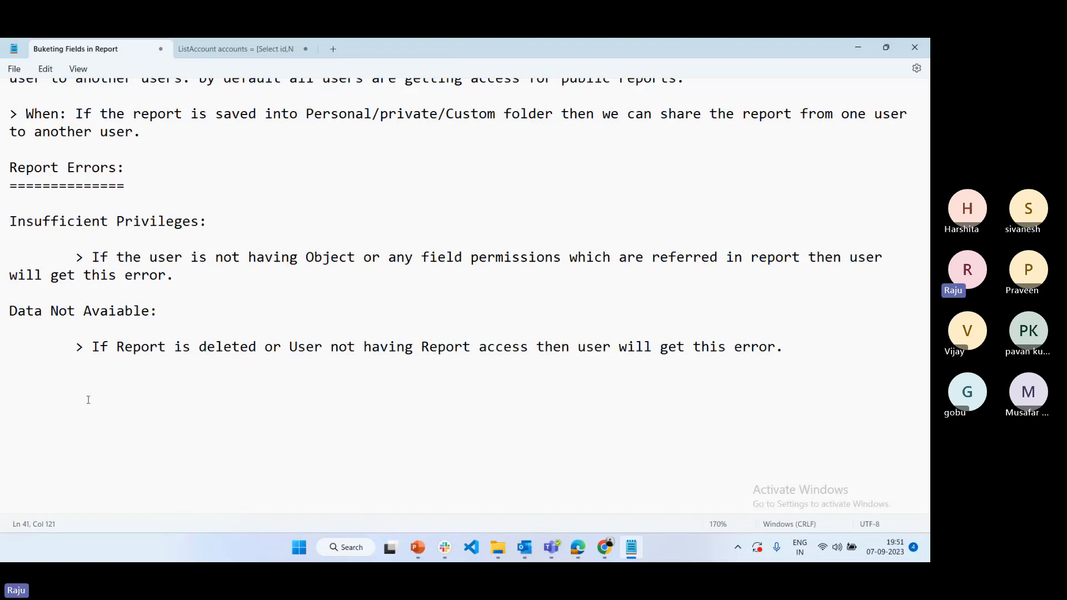
Add a separator line of equals signs below the Data Not Available explanation in the Notepad notes.
click(49, 387)
text(=====)
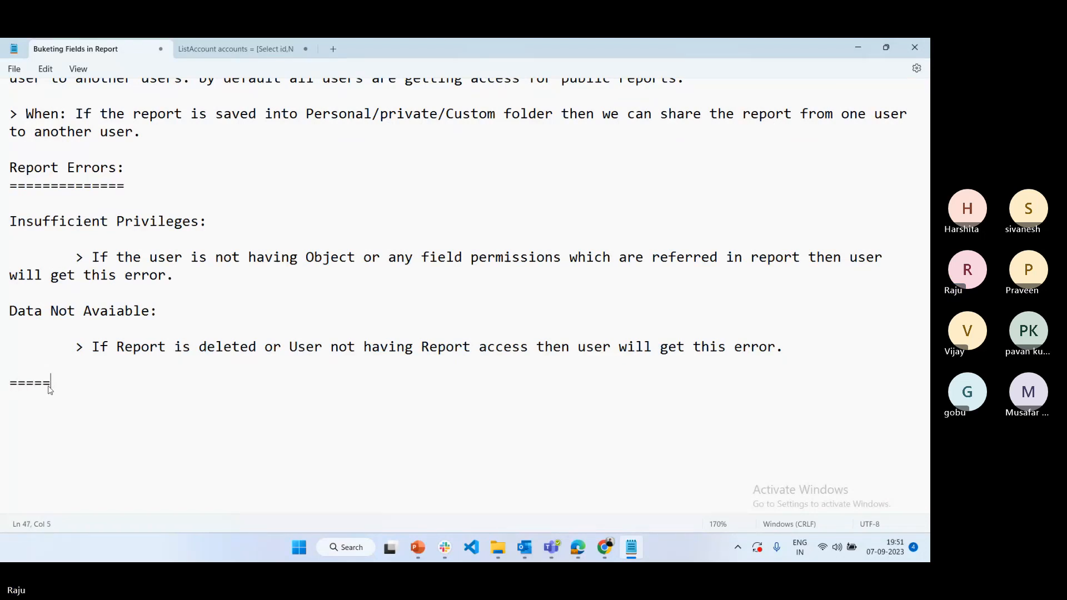
text(=======================================================================================================)
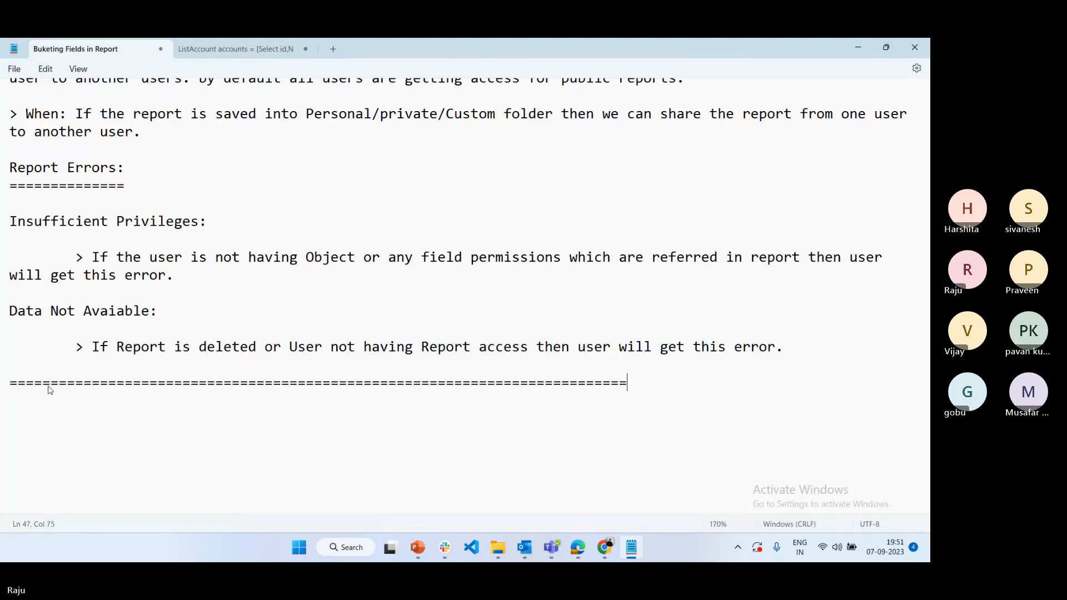
key(Return)
key(Return)
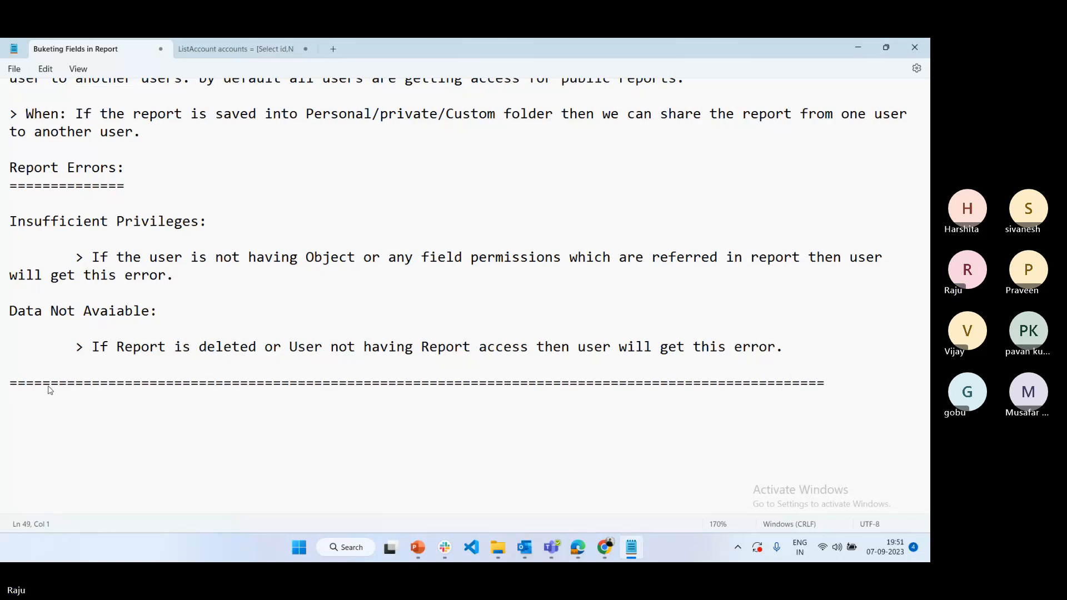
Add a "Dashboard:" heading underlined with equals signs below the separator line, with blank lines after it.
text(Dashboar)
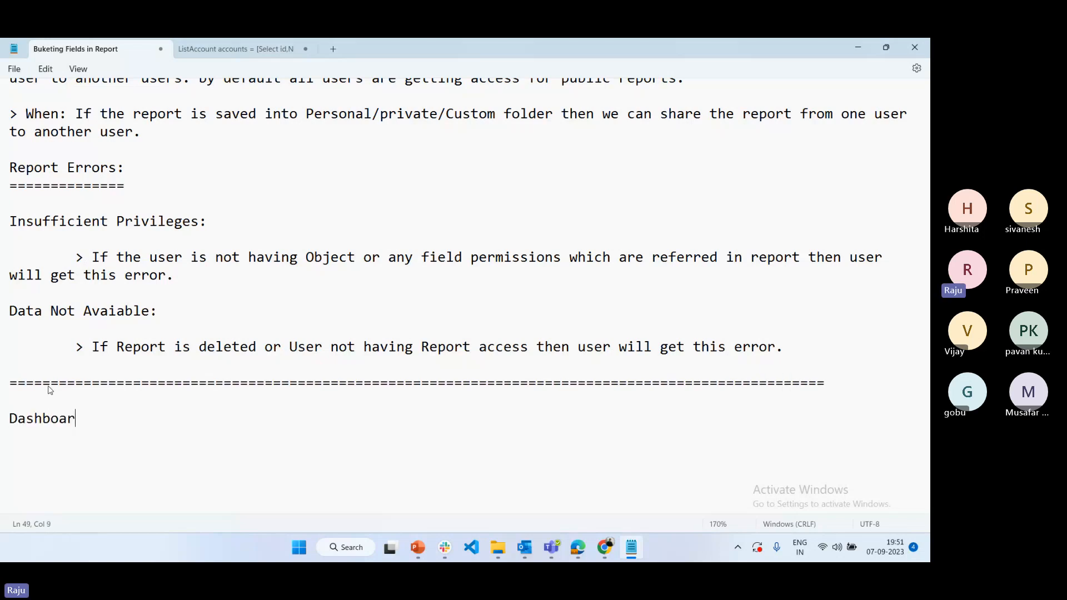
text(d:)
key(Return)
text(========)
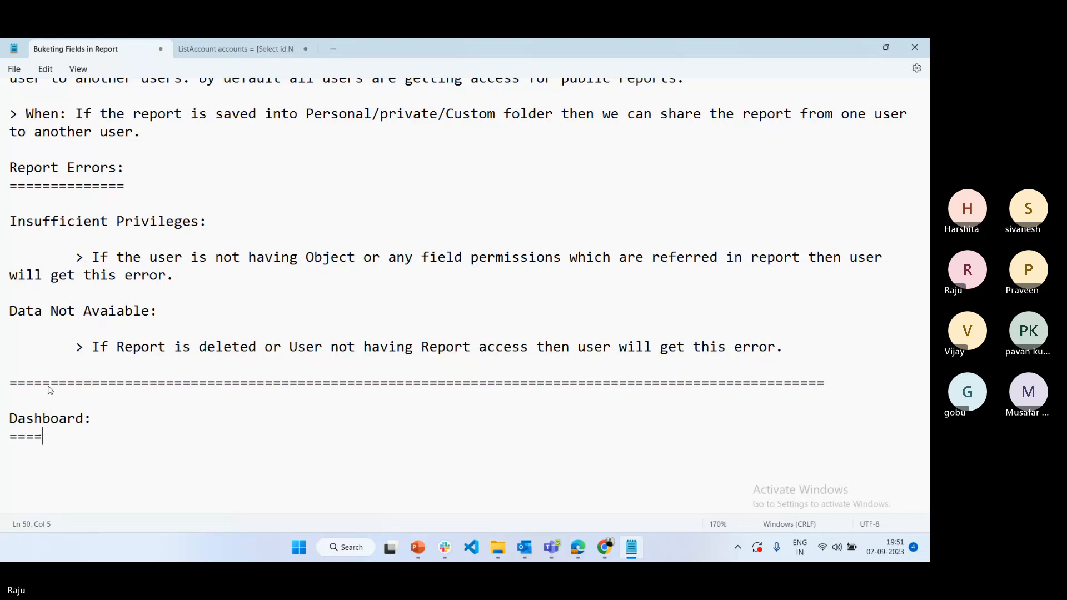
key(Return)
key(Return)
key(Return)
key(Return)
key(Return)
key(Return)
key(Return)
key(Return)
key(Return)
key(Return)
key(Return)
key(Return)
key(Return)
key(Return)
key(Return)
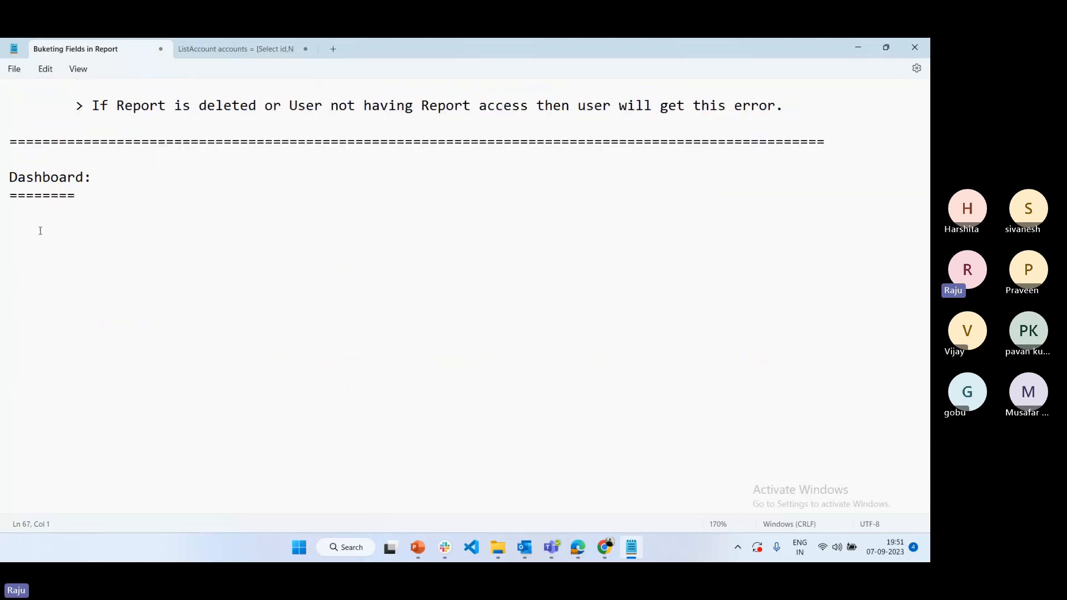
click(43, 228)
key(Up)
key(Up)
key(End)
text(==)
key(Down)
key(Down)
Switch to Chrome, group New Leads Report rows by Company / Account, and add a chart to the report.
click(605, 547)
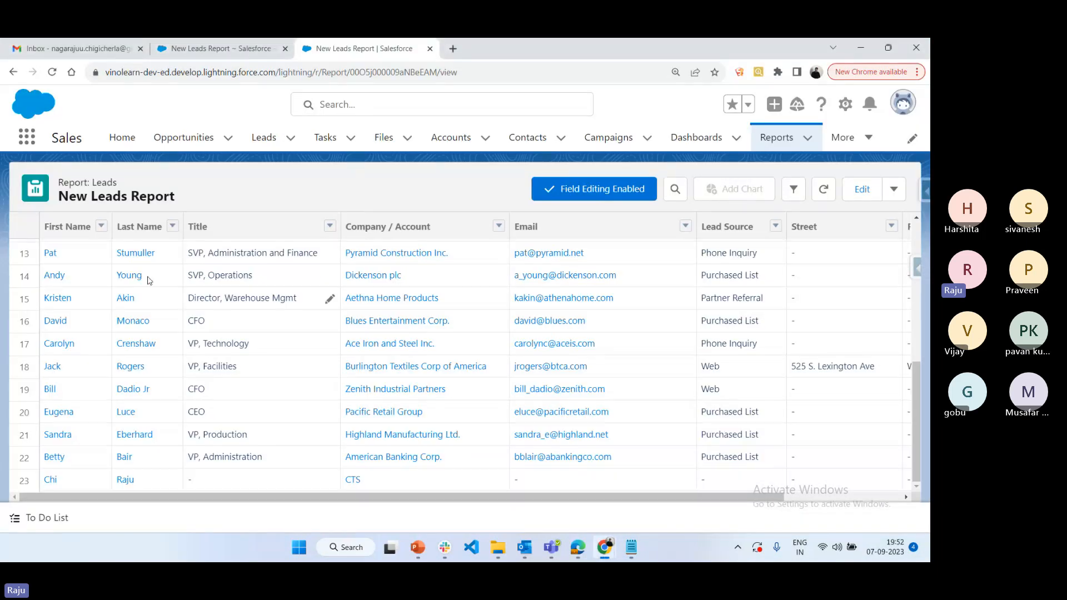
click(498, 227)
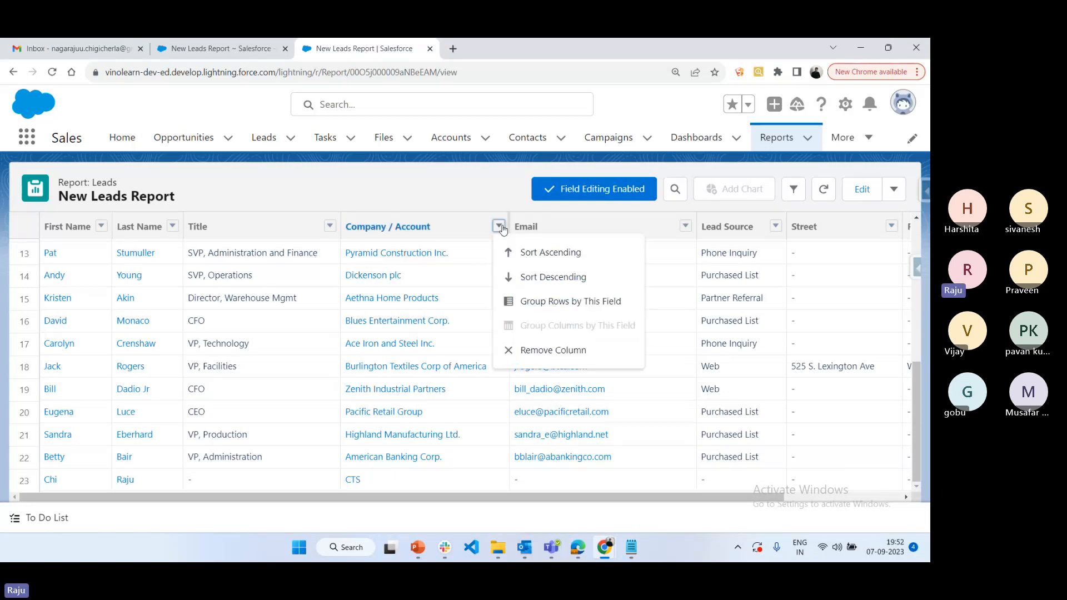
click(554, 307)
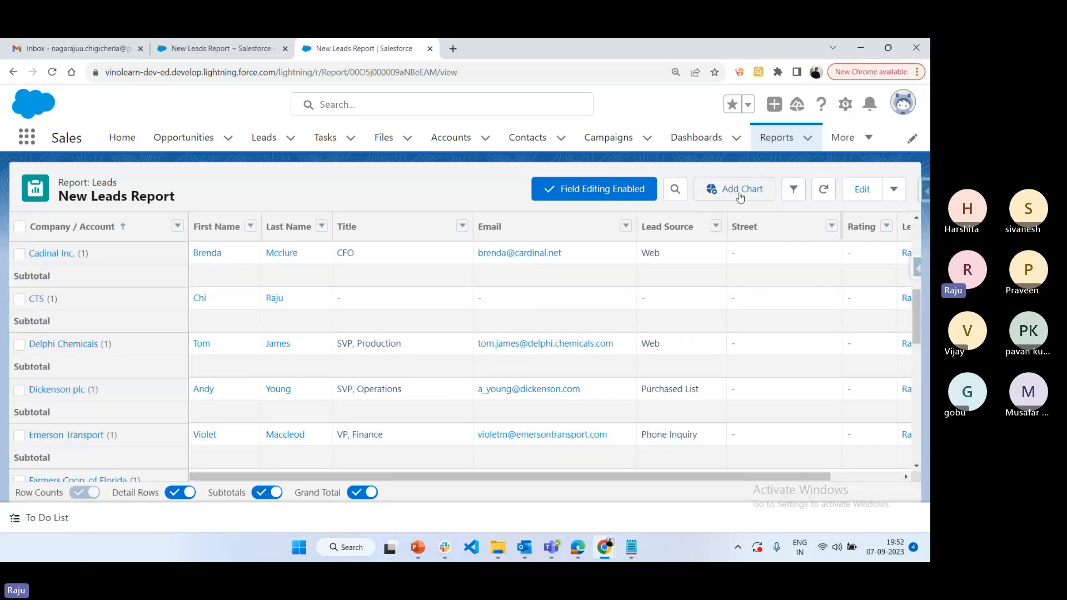
click(740, 192)
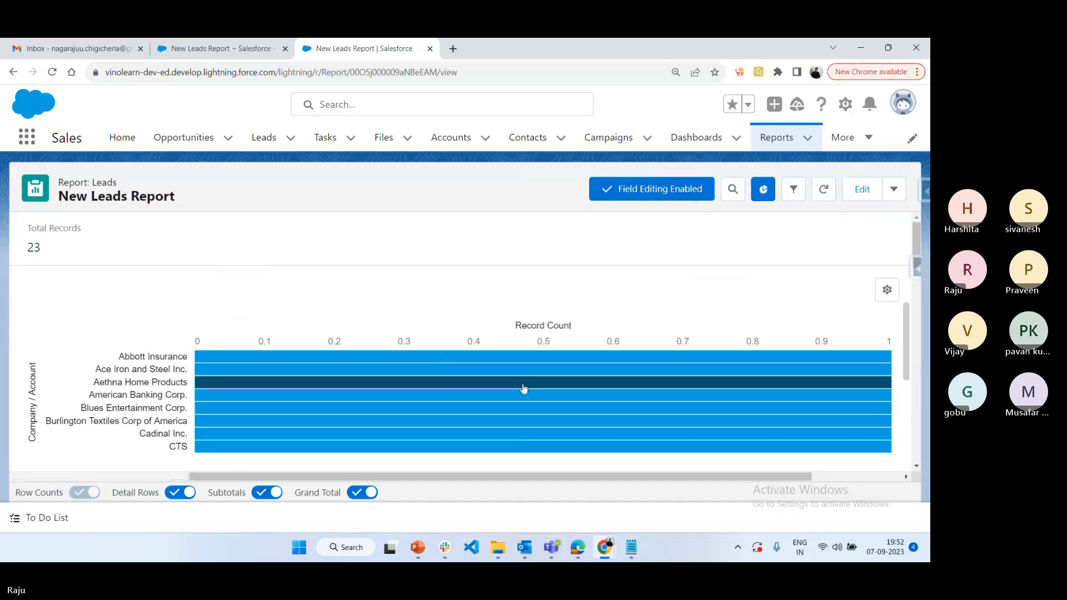
scroll(523, 386, down, 2)
mouse_move(522, 384)
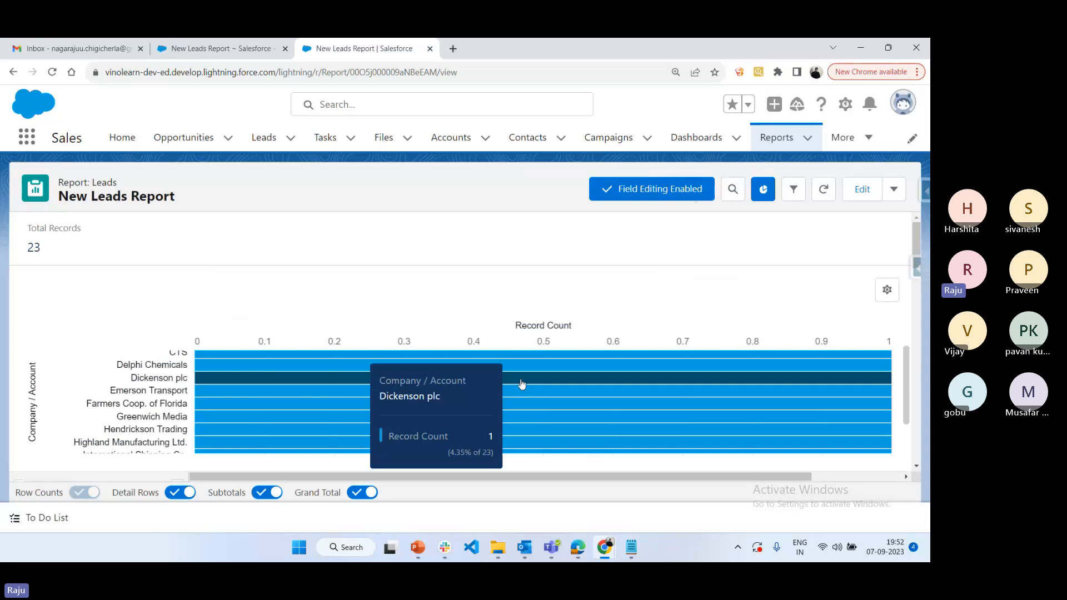
Return to Notepad and delete the Dashboard heading and its underline.
key(alt+Tab)
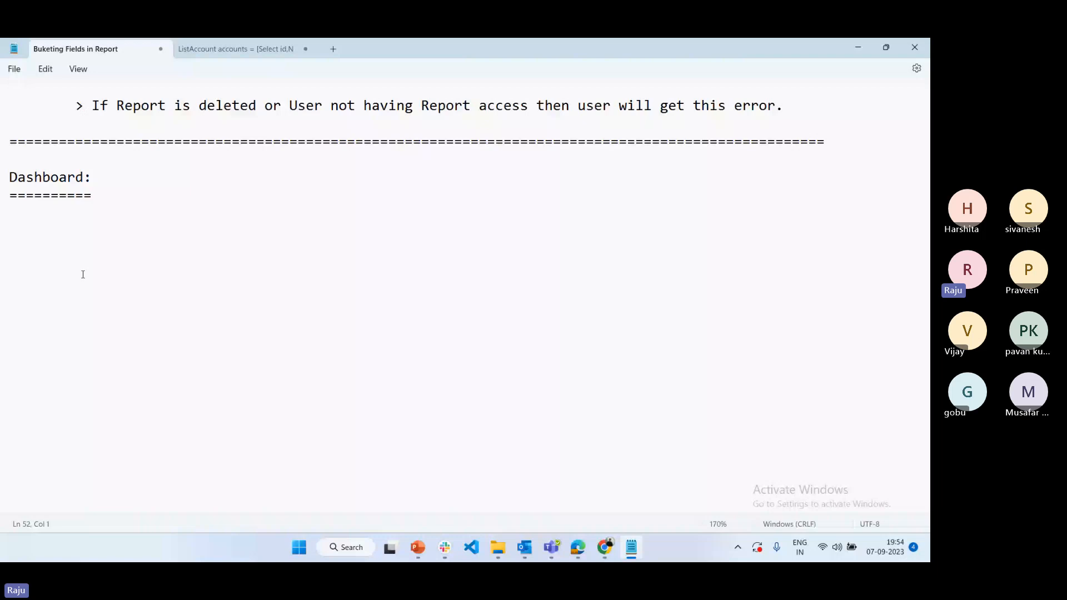
drag(92, 195, 1, 185)
key(BackSpace)
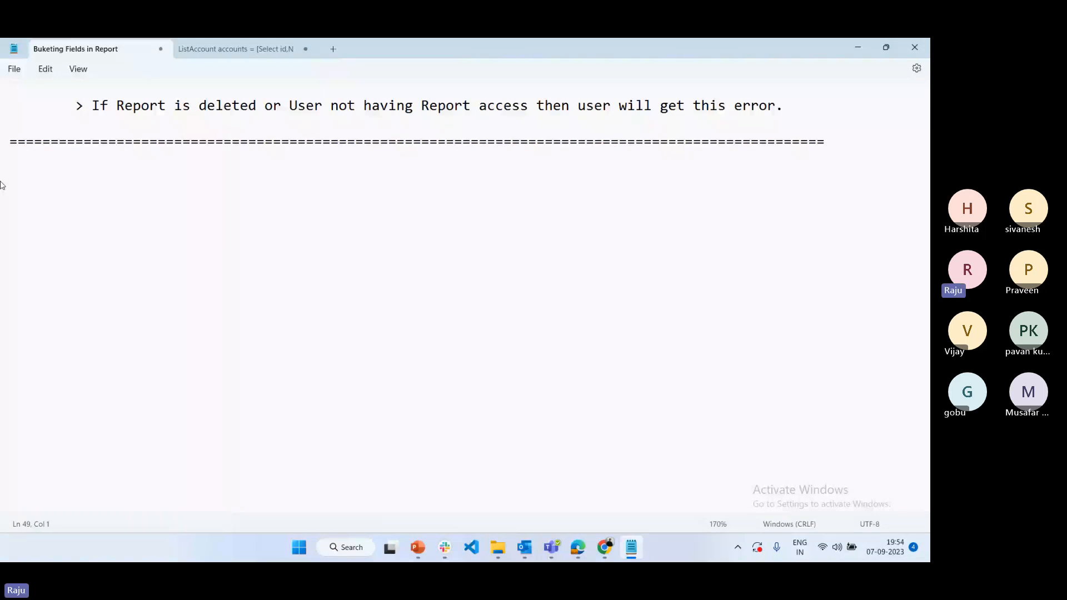
Look through the notes on bucket fields, the account report assignment, report sharing and report errors.
scroll(1, 185, up, 1)
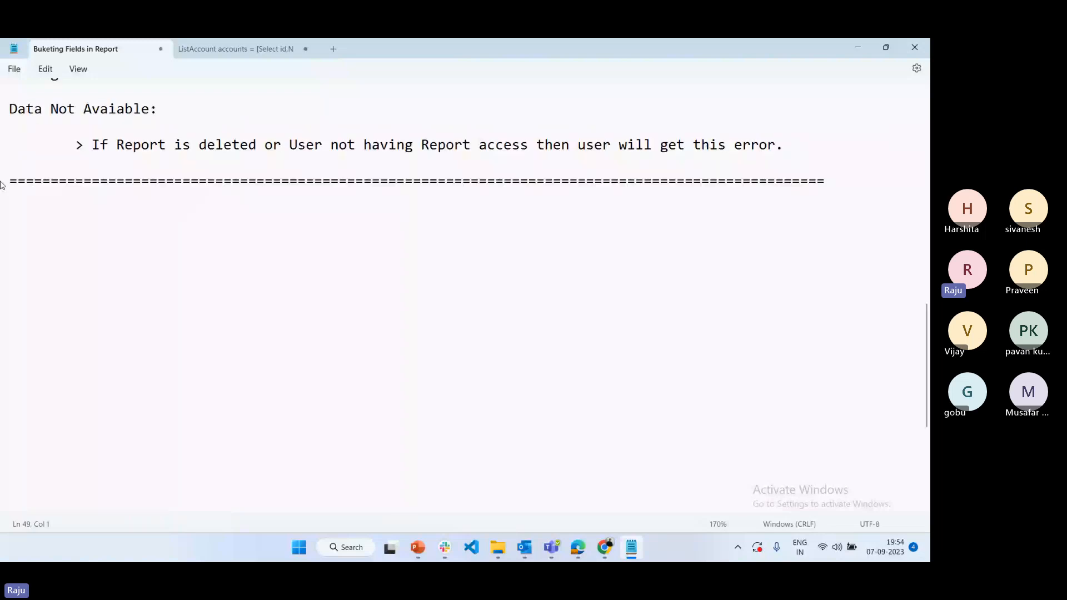
scroll(1, 185, up, 15)
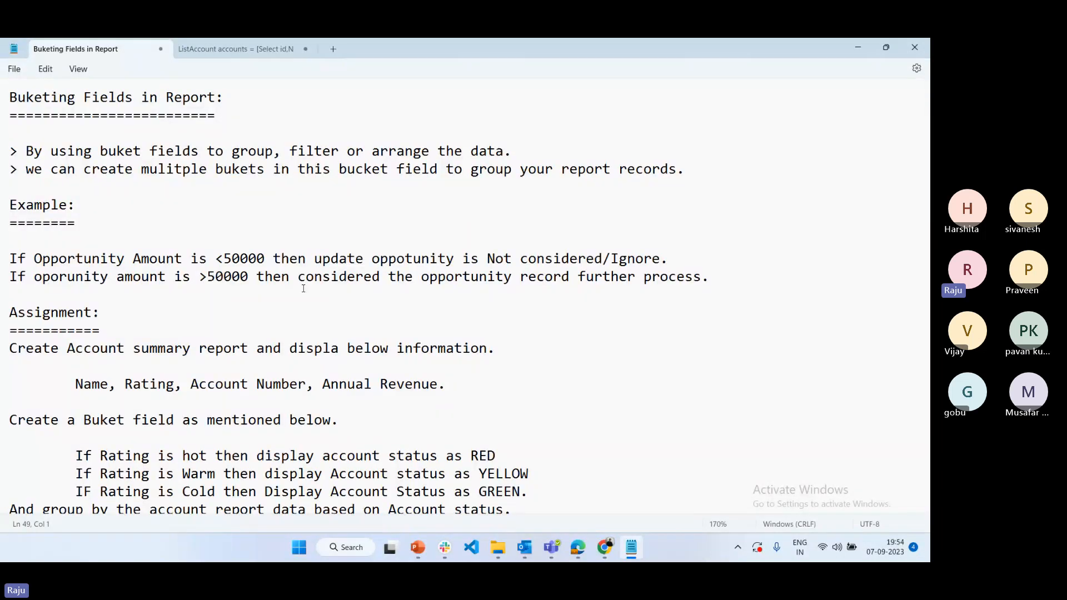
scroll(317, 306, down, 15)
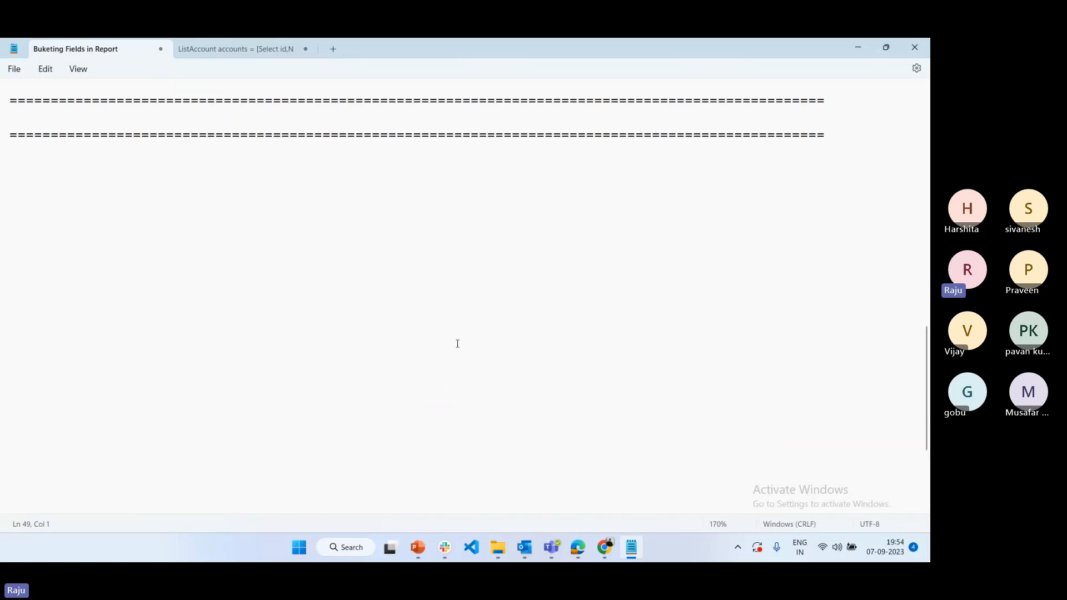
scroll(457, 343, up, 5)
scroll(439, 311, up, 5)
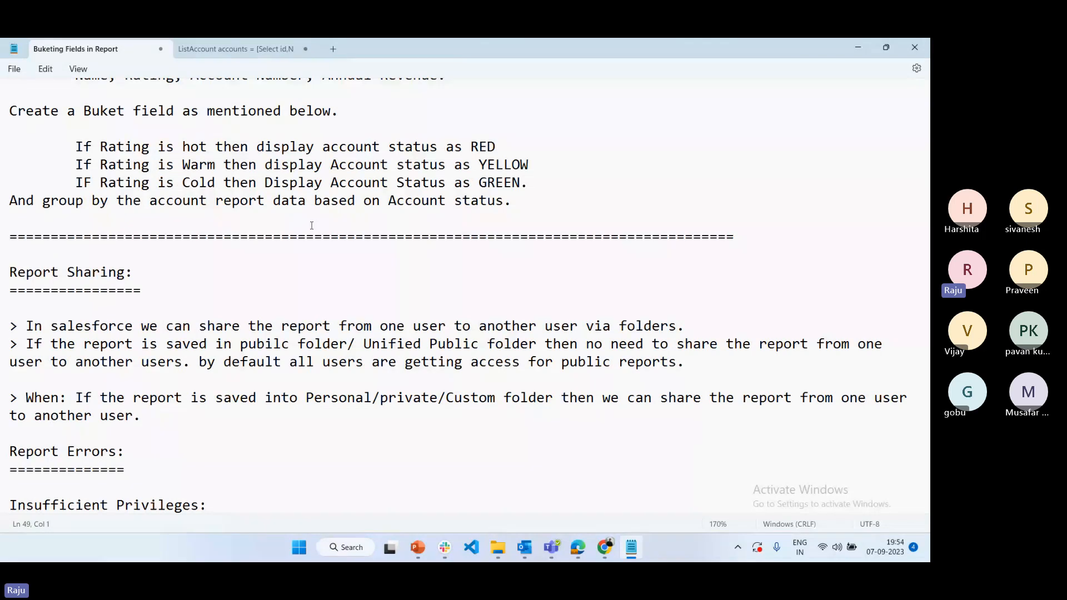
scroll(312, 225, down, 7)
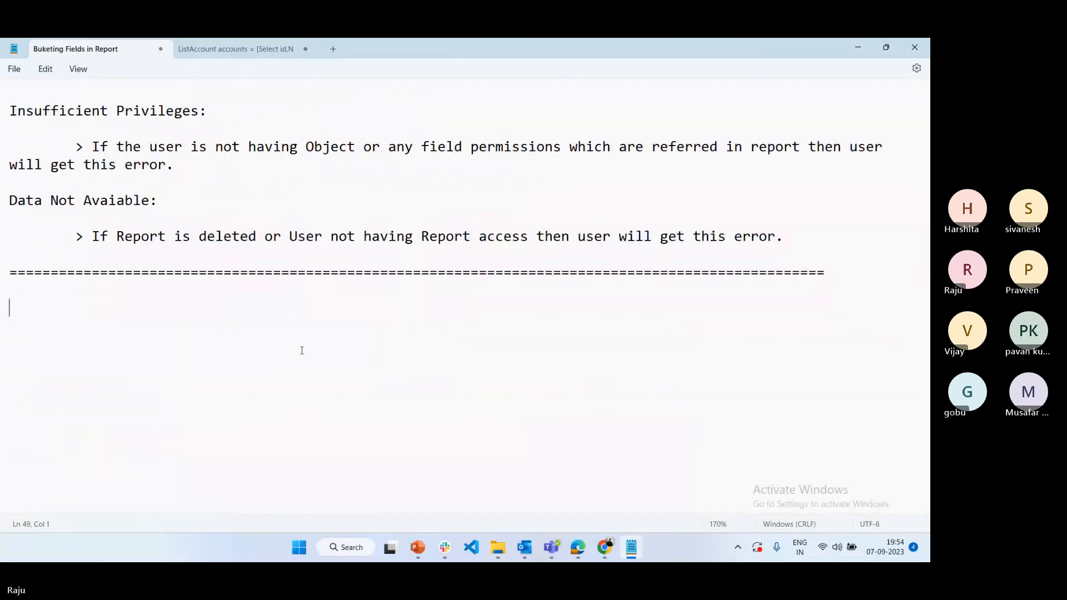
Open the 023 - Validation Rules notes from Venolearn SFDC > Batch-2-2023-July > ADMIN on the SFDC (D:) drive in File Explorer.
click(497, 549)
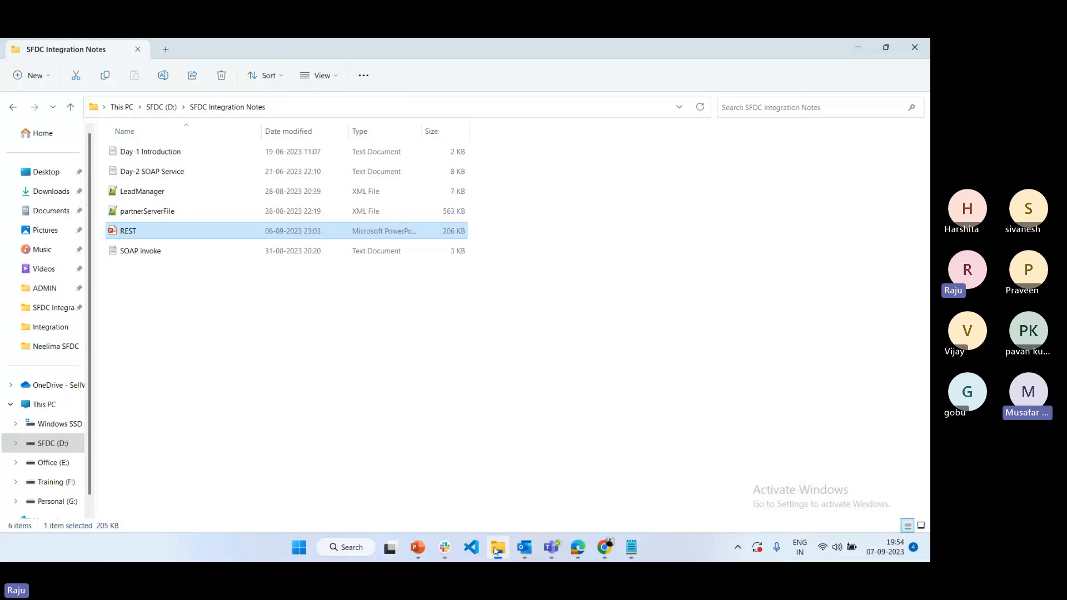
click(42, 486)
click(49, 446)
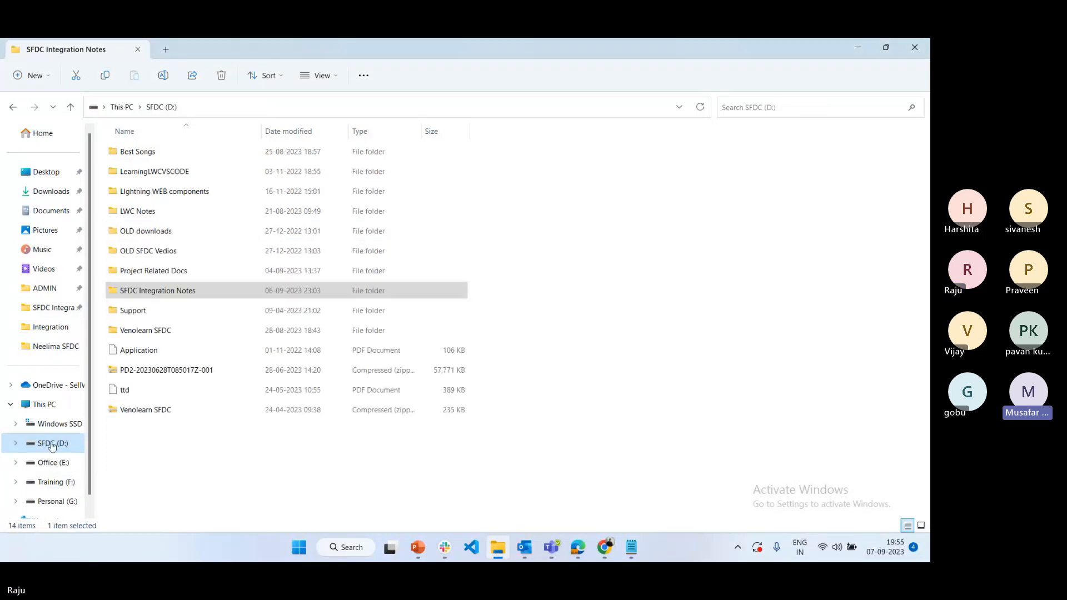
double_click(152, 331)
double_click(162, 169)
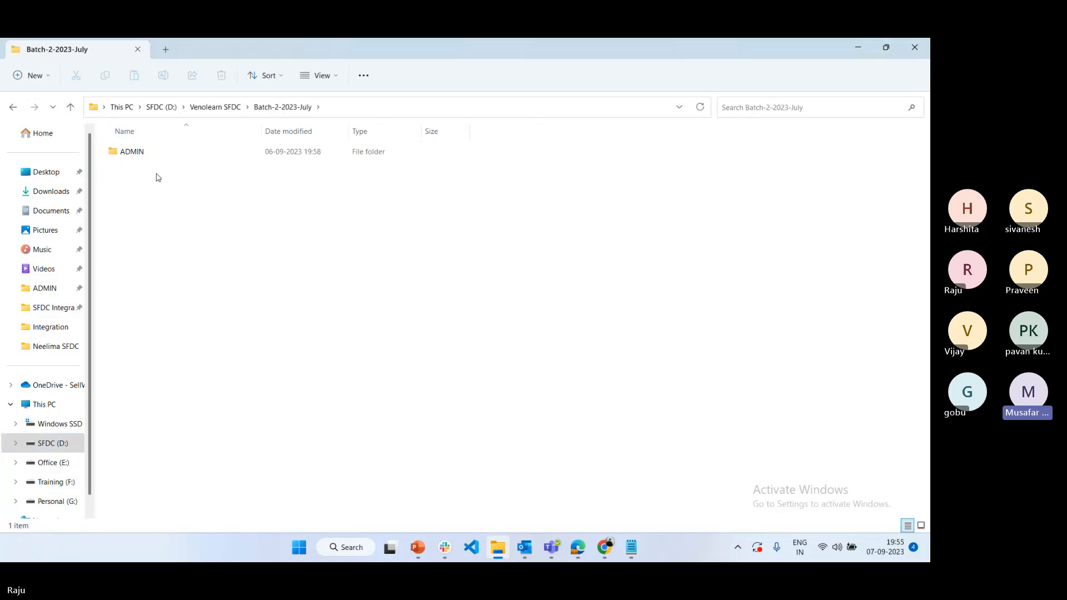
double_click(150, 152)
double_click(159, 276)
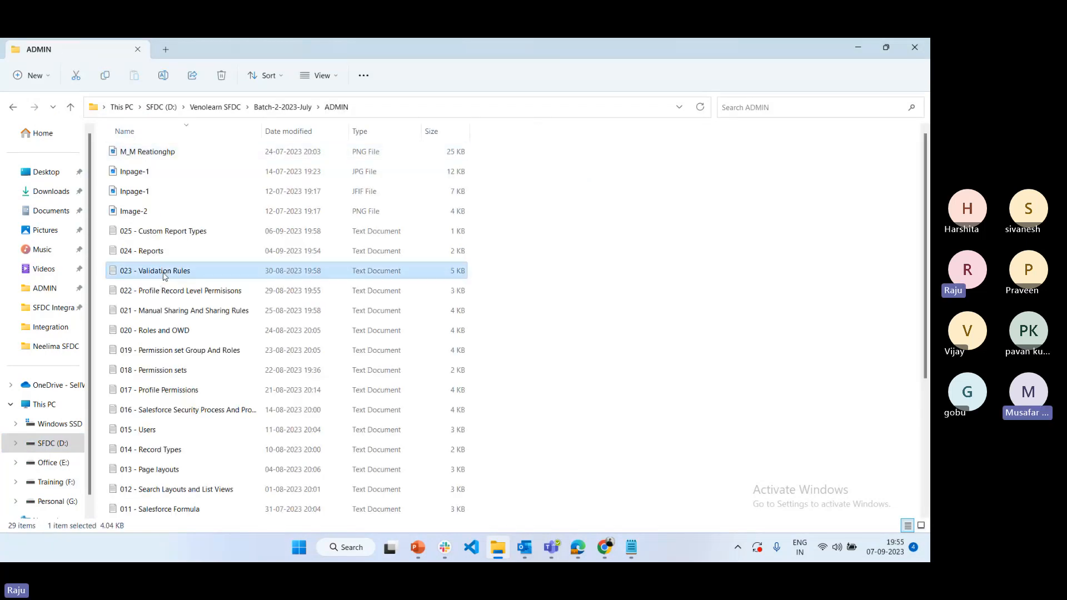
Look through the validation rule notes up to Example 5, highlighting its Account name-length rule.
scroll(328, 300, down, 15)
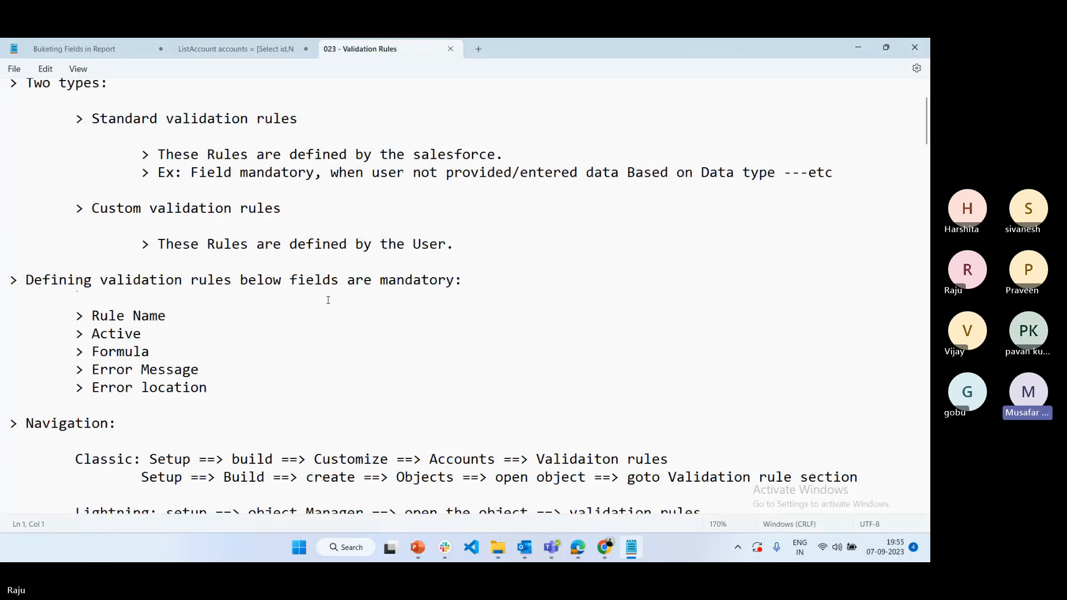
scroll(328, 300, down, 15)
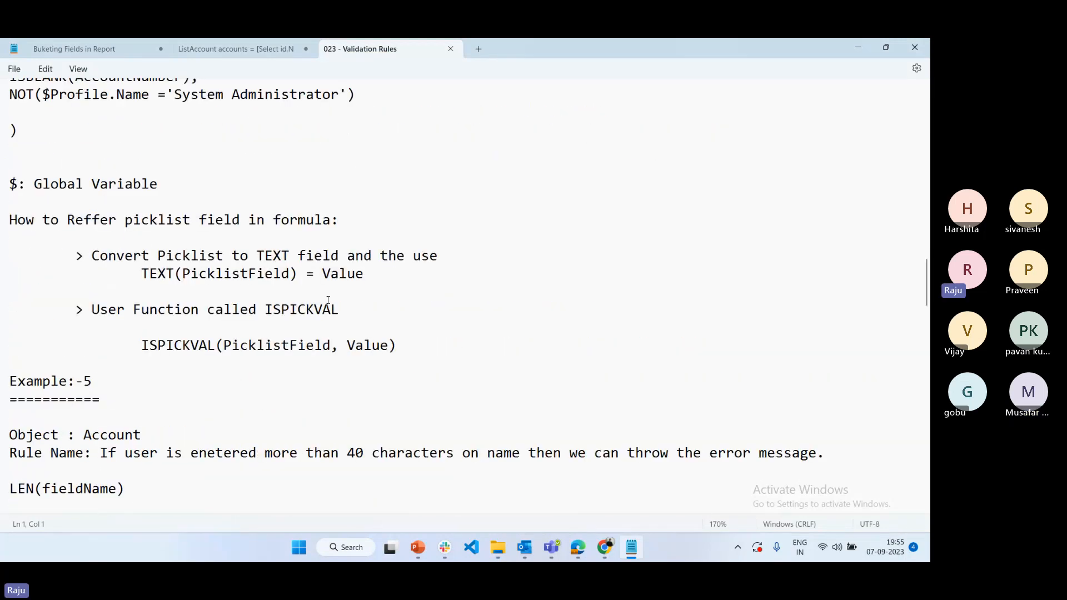
scroll(172, 296, up, 7)
scroll(172, 296, down, 6)
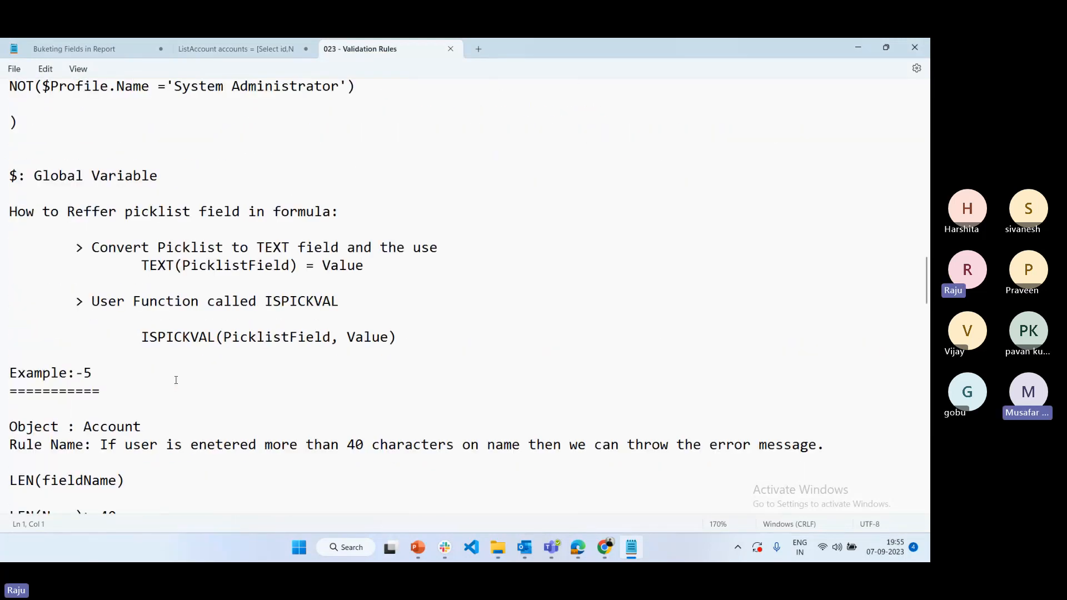
drag(128, 327, 1, 220)
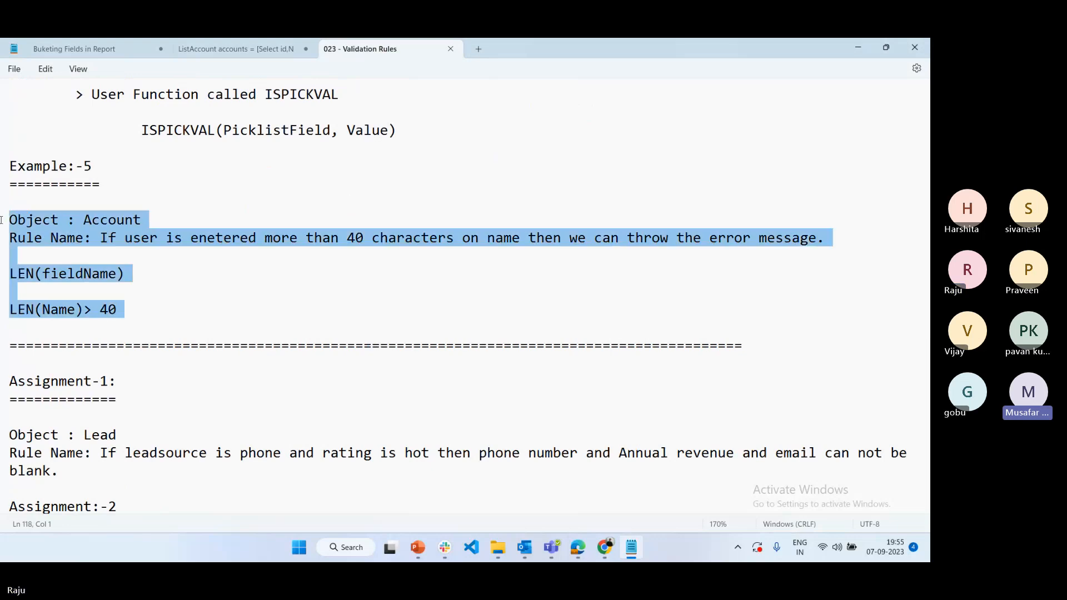
click(251, 287)
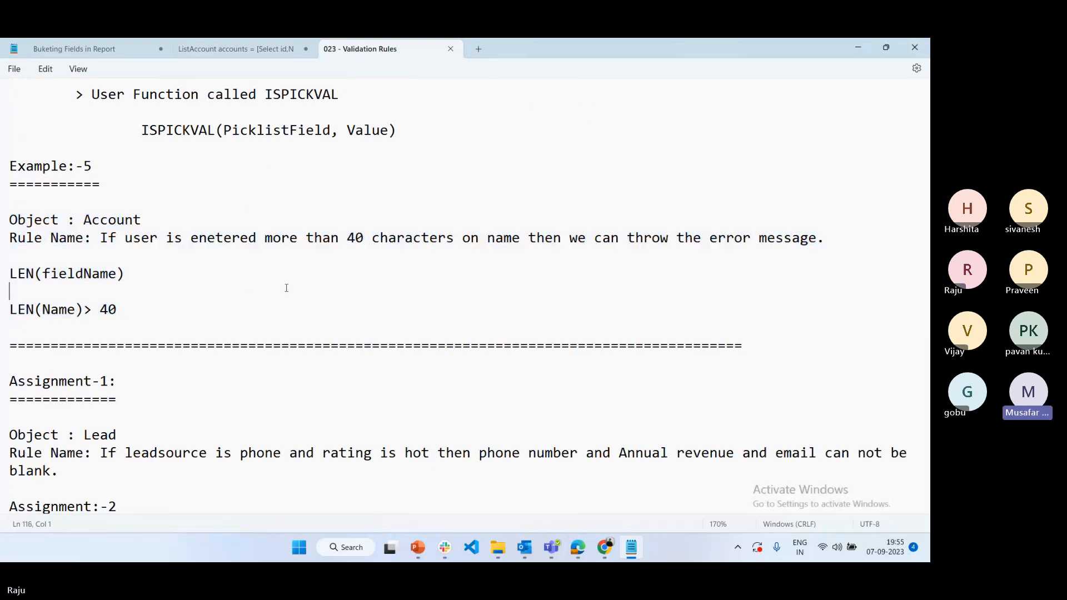
scroll(286, 288, down, 4)
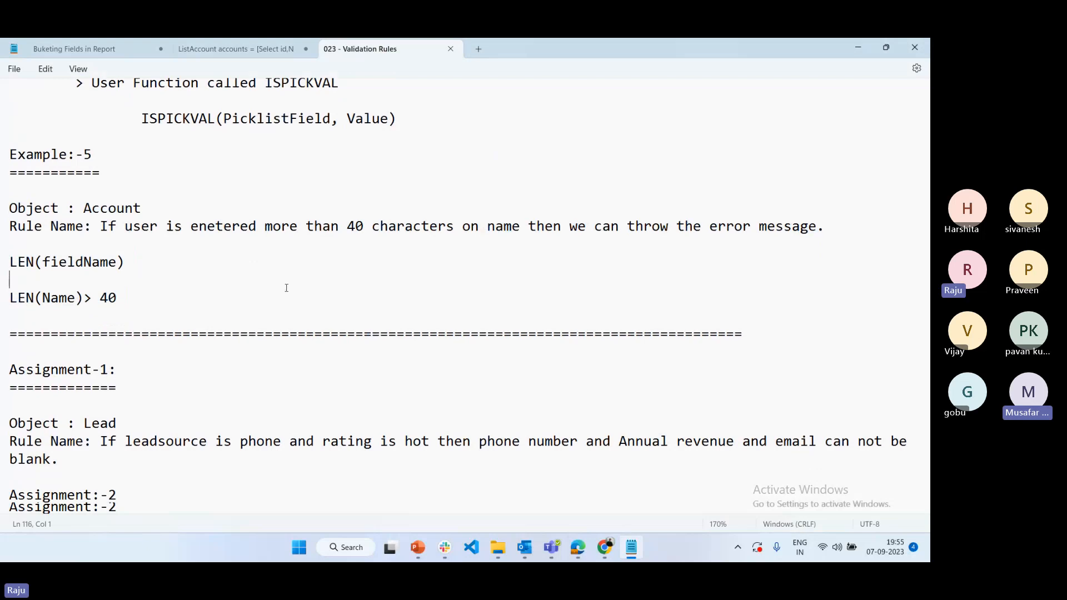
Review Assignment 5 on the Account object, highlighting its billing-city rules and the list of required fields.
scroll(286, 288, down, 2)
scroll(286, 288, down, 9)
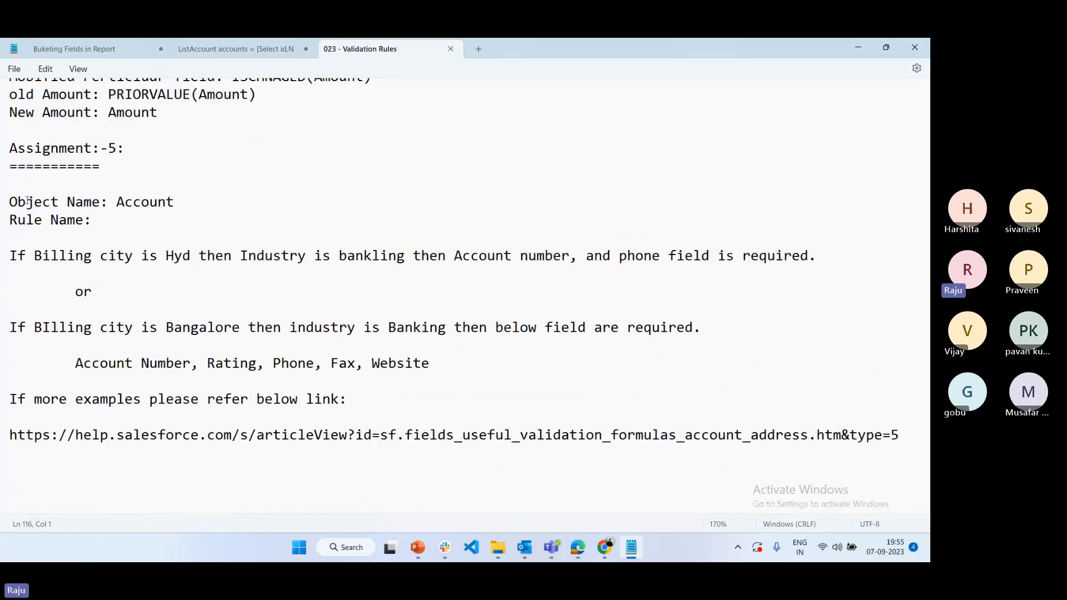
drag(26, 202, 16, 453)
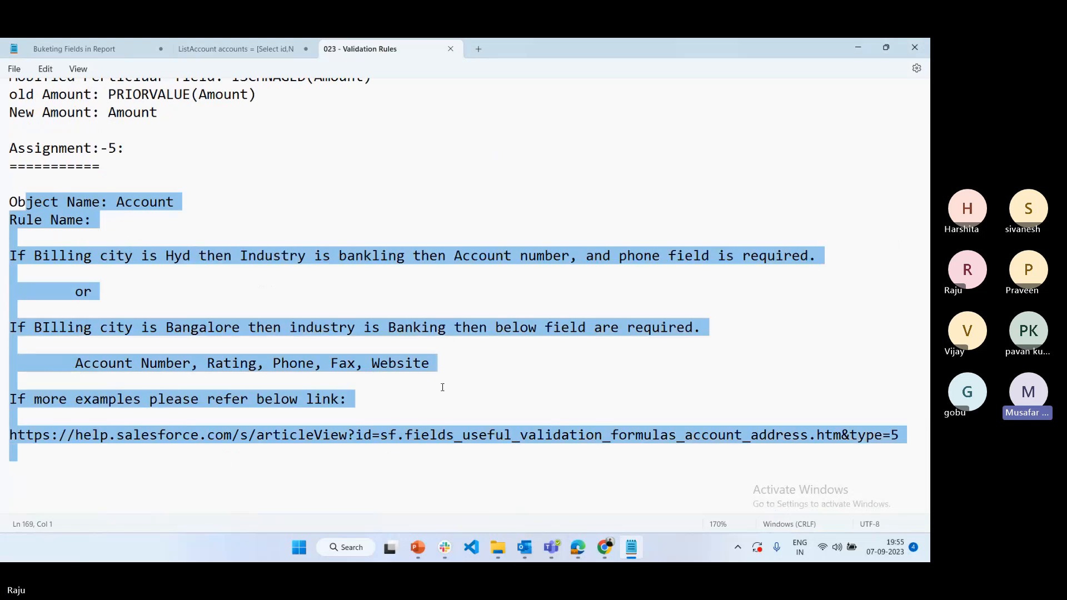
click(442, 388)
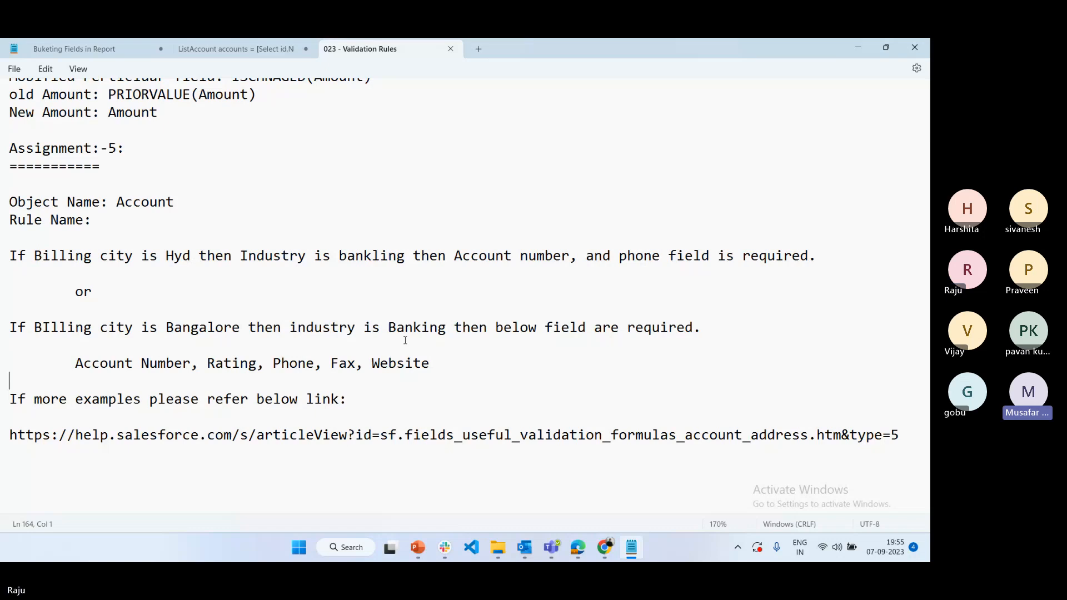
drag(75, 364, 432, 339)
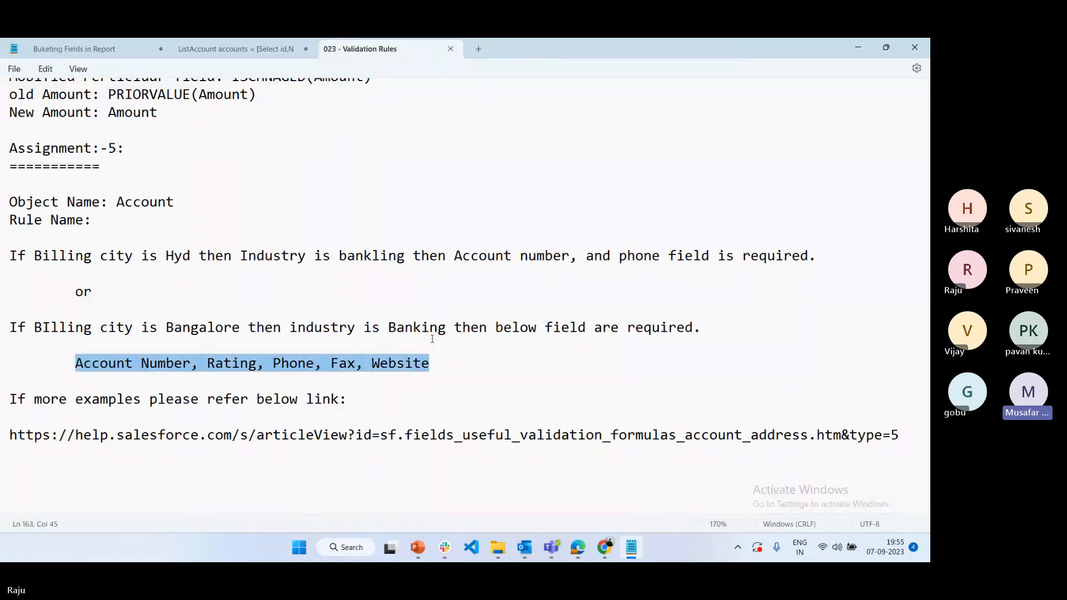
scroll(432, 339, down, 1)
scroll(432, 339, down, 1)
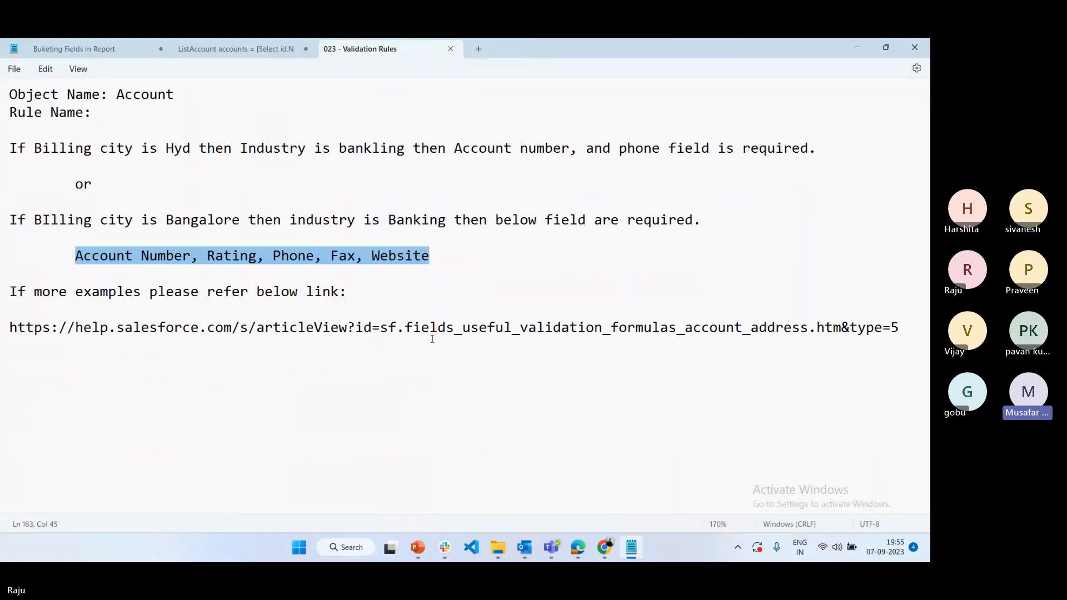
click(439, 257)
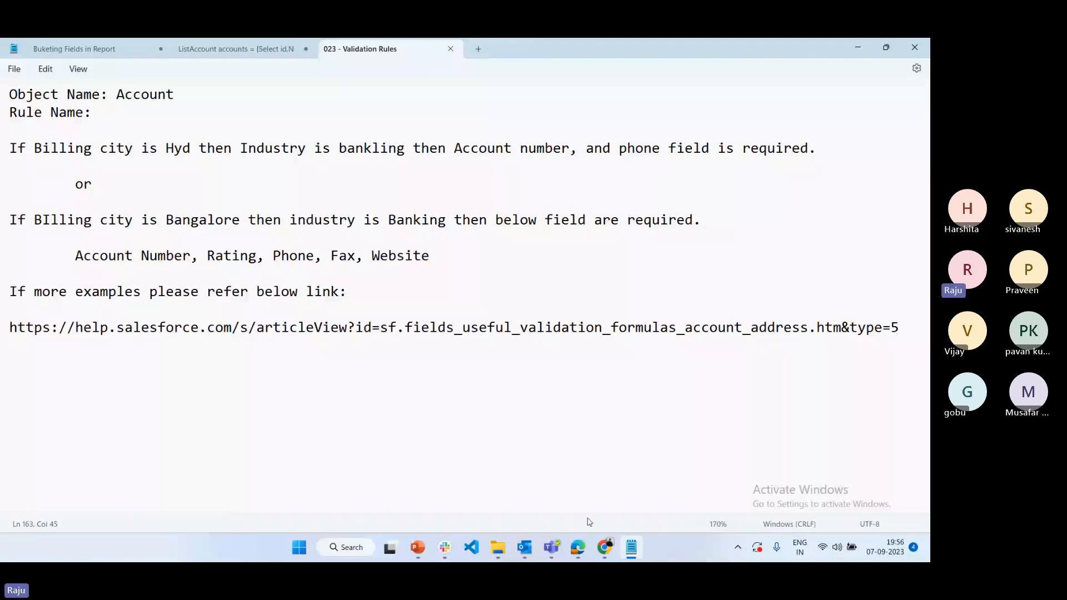
Switch back to the New Leads Report and its chart in Chrome.
click(605, 549)
click(499, 486)
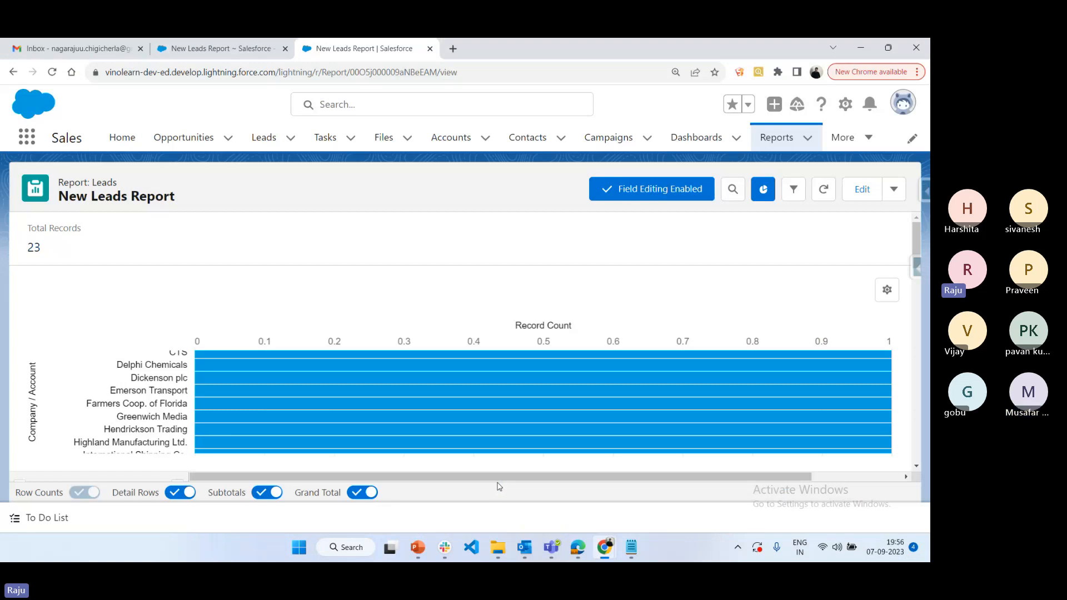
Switch to the 023 - Validation Rules notes in Notepad and view the Account assignment's required fields.
mouse_move(634, 548)
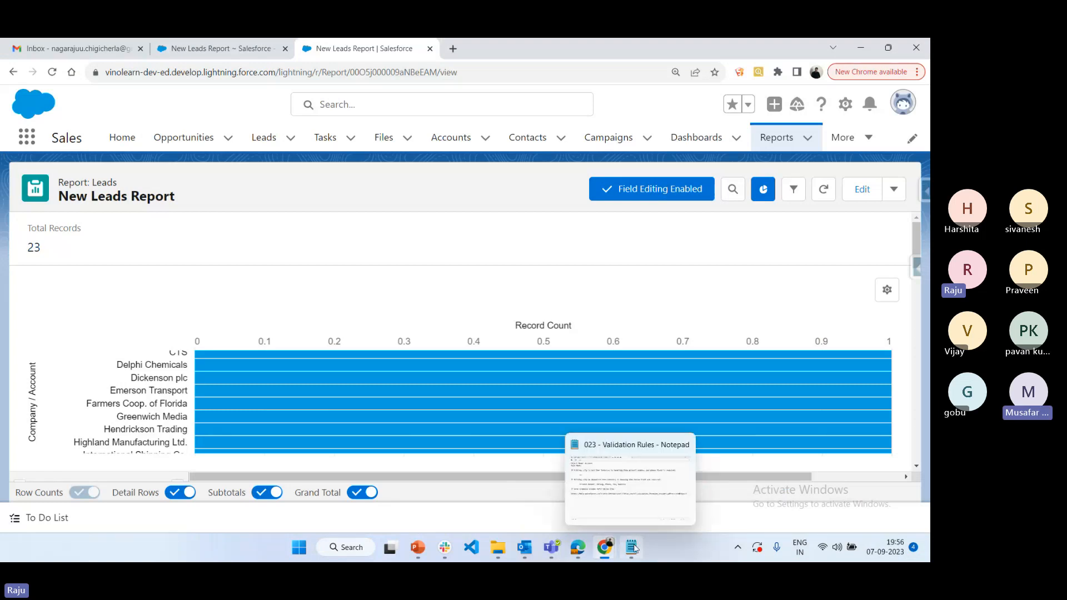
click(597, 478)
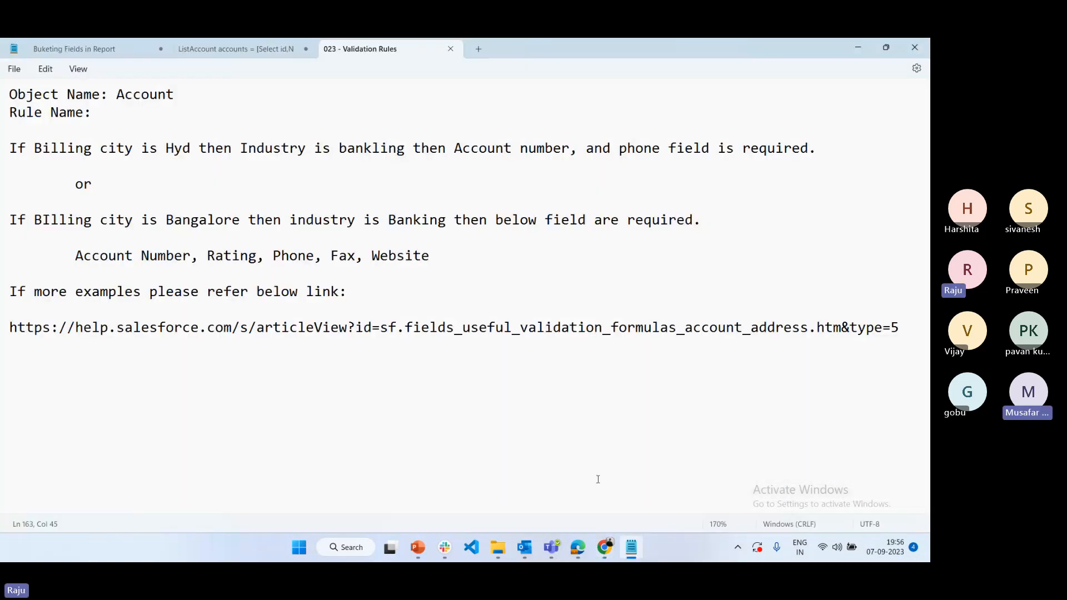
text(m)
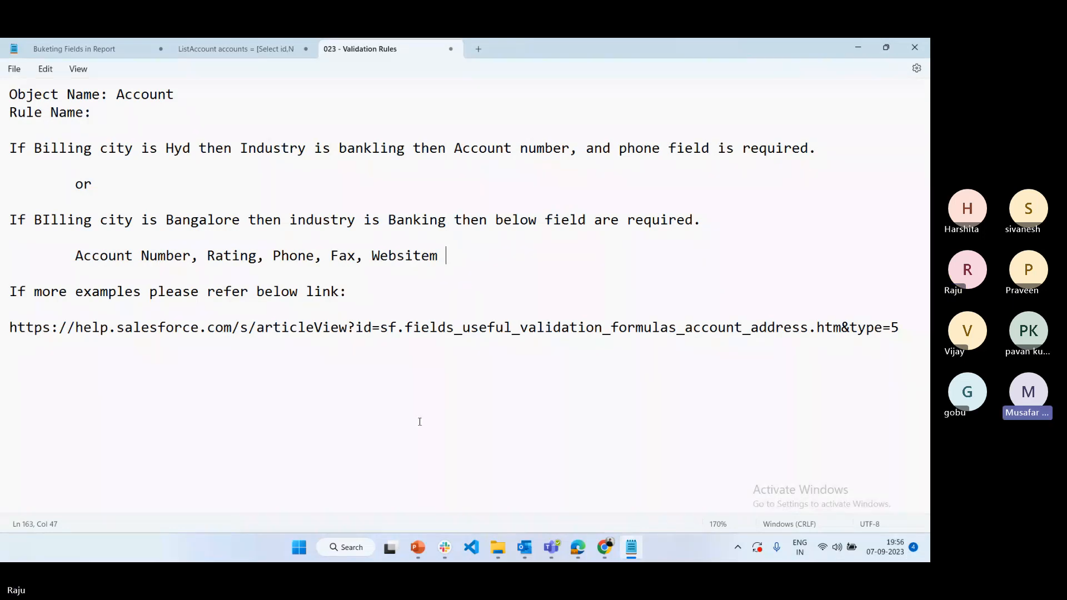
Search Google in a new Chrome tab for "How to picklist field is null or not in validation rules".
mouse_move(605, 547)
click(448, 445)
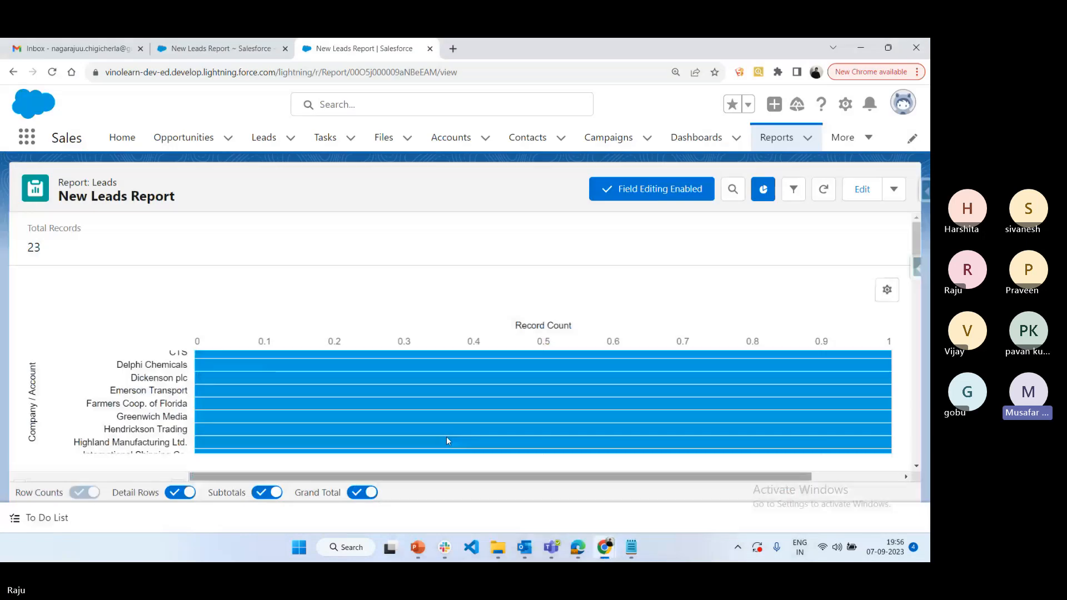
click(452, 49)
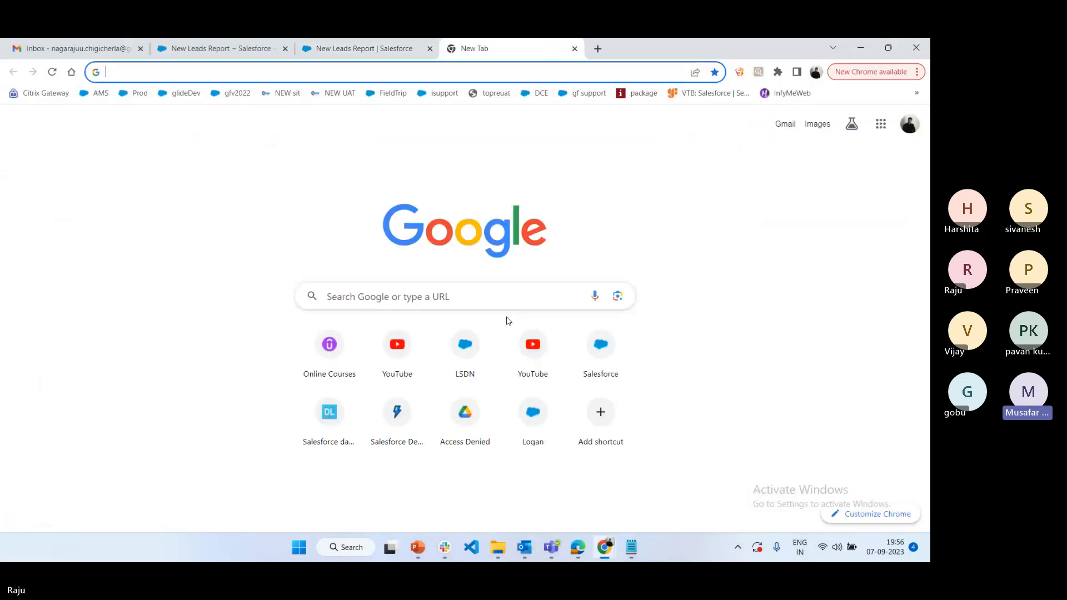
text(How to p)
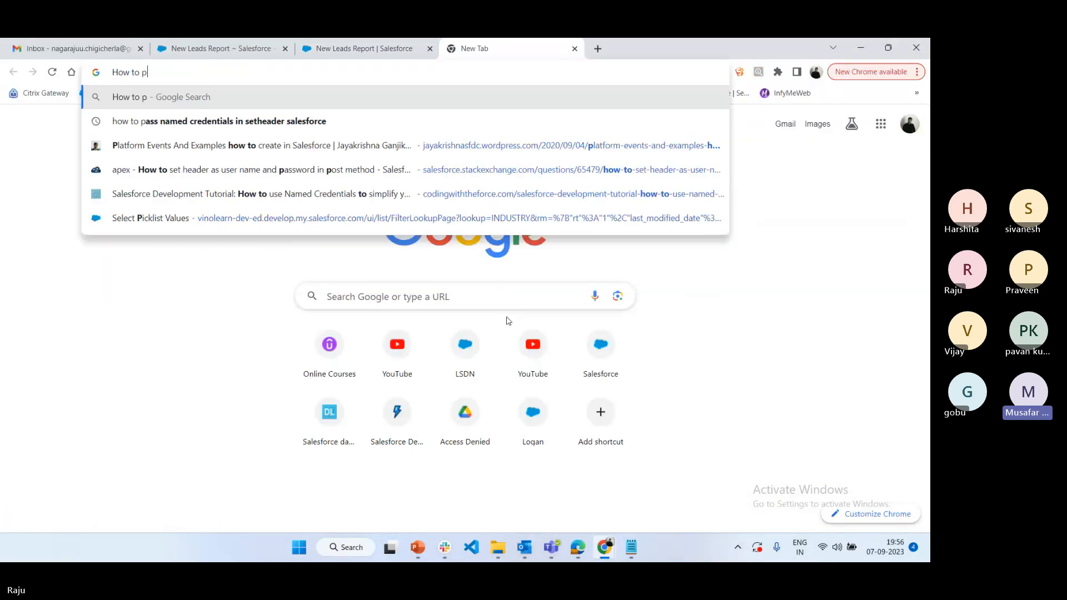
text(icklist field)
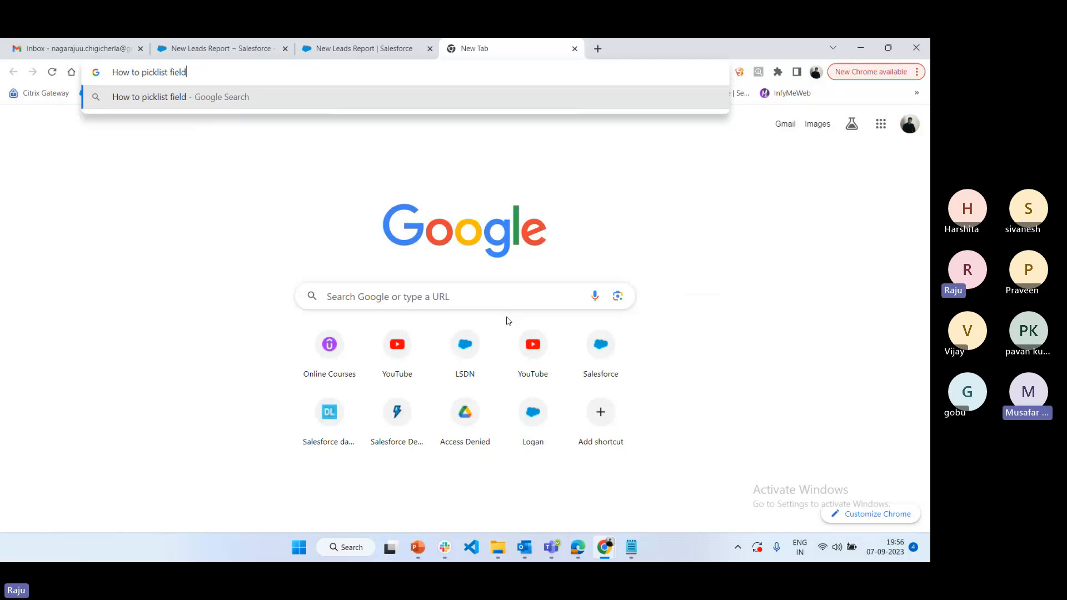
text(is null or )
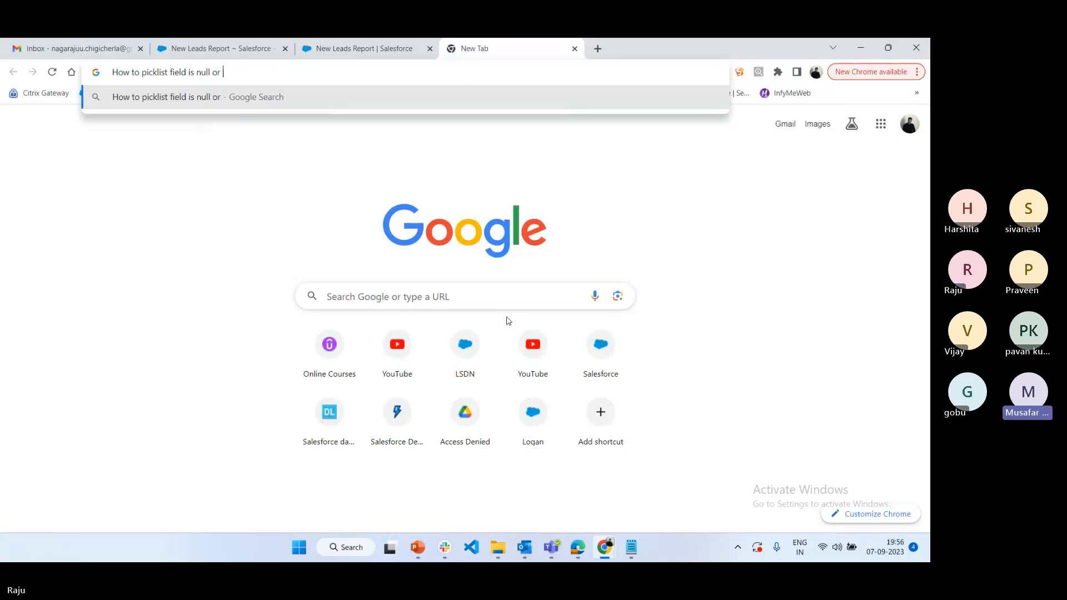
text(not in valida)
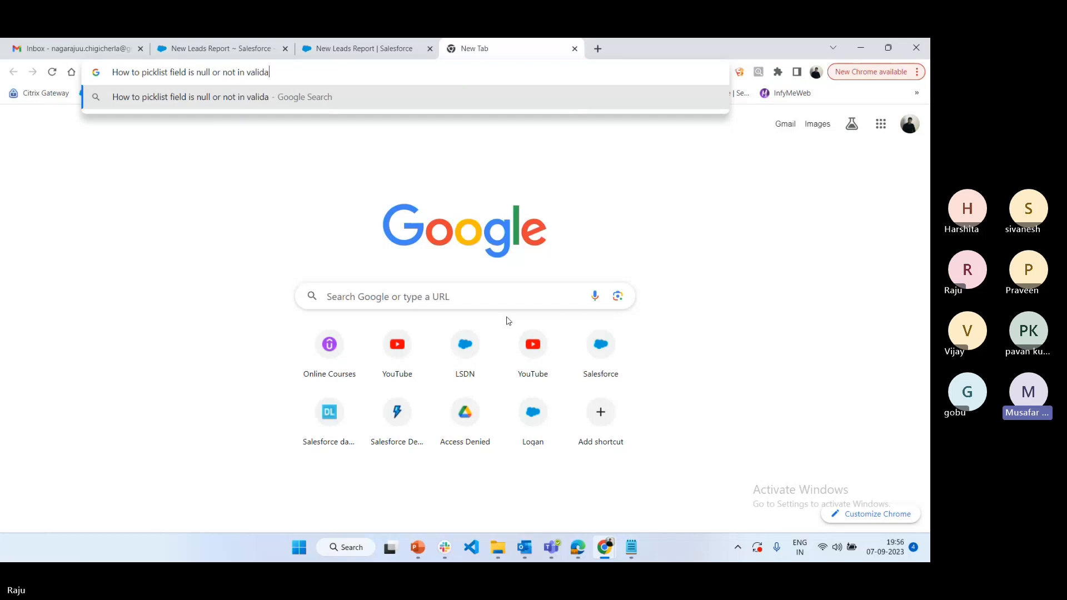
text(tion rules)
key(Return)
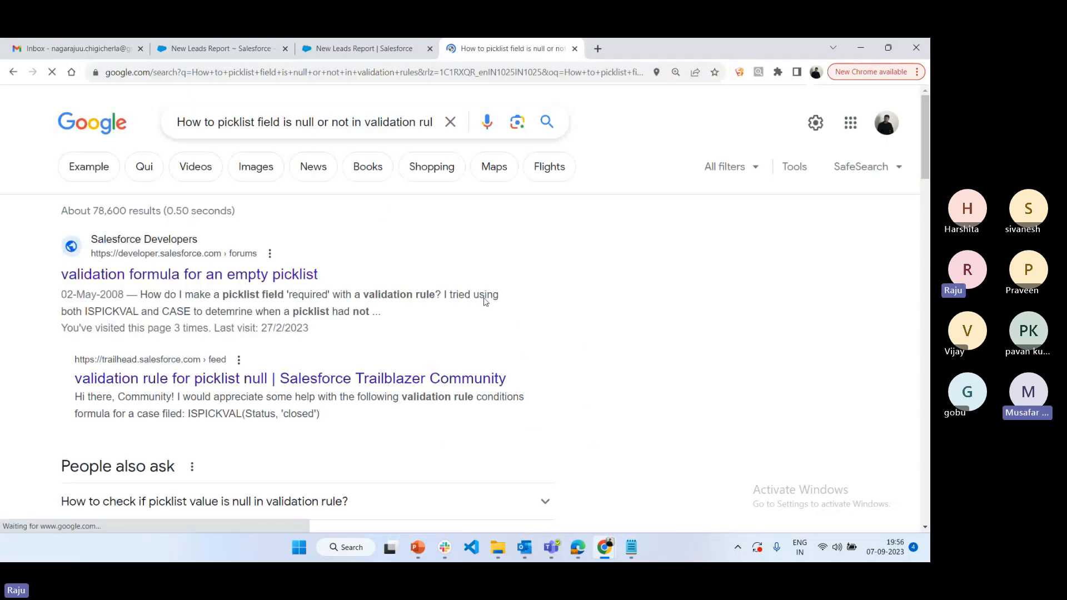
Open the "validation formula for an empty picklist" result in a separate tab and read through to the ISPICKVAL replies.
ctrl+click(258, 275)
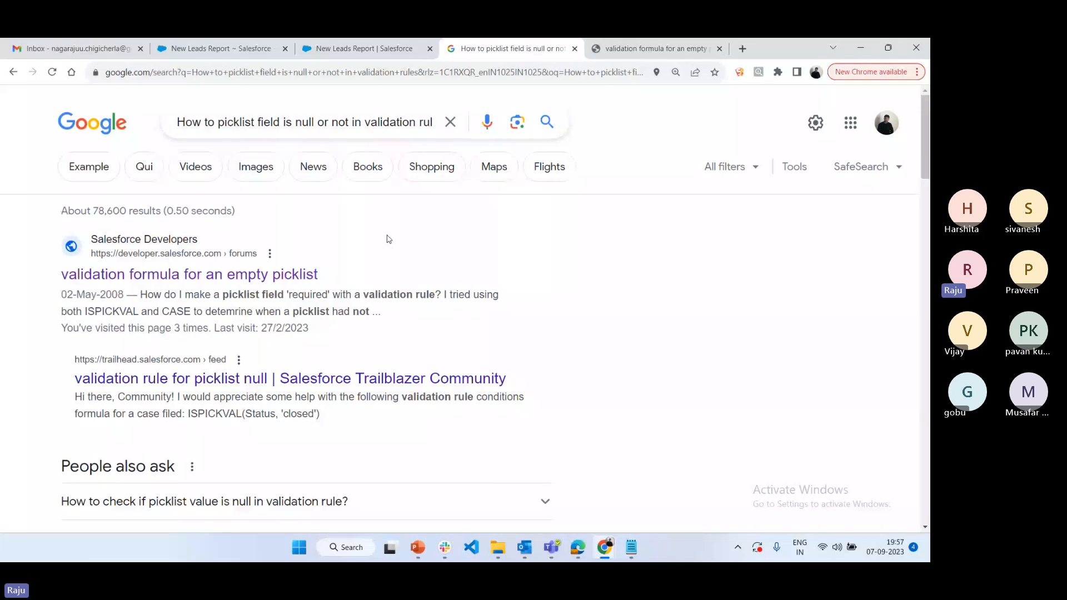
key(ctrl+Tab)
scroll(576, 273, down, 3)
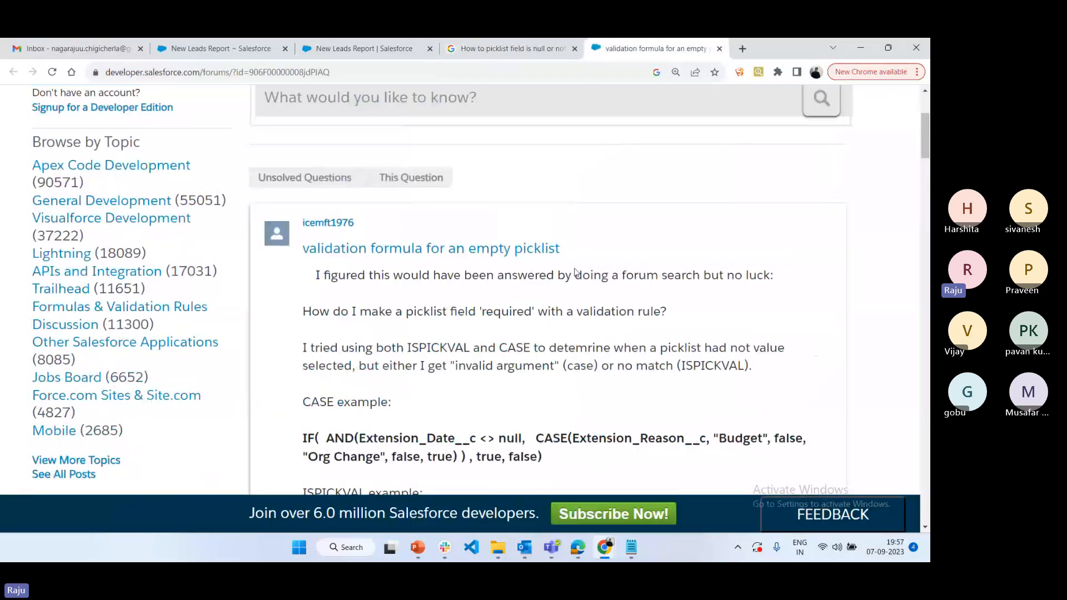
scroll(576, 273, down, 3)
scroll(576, 272, down, 5)
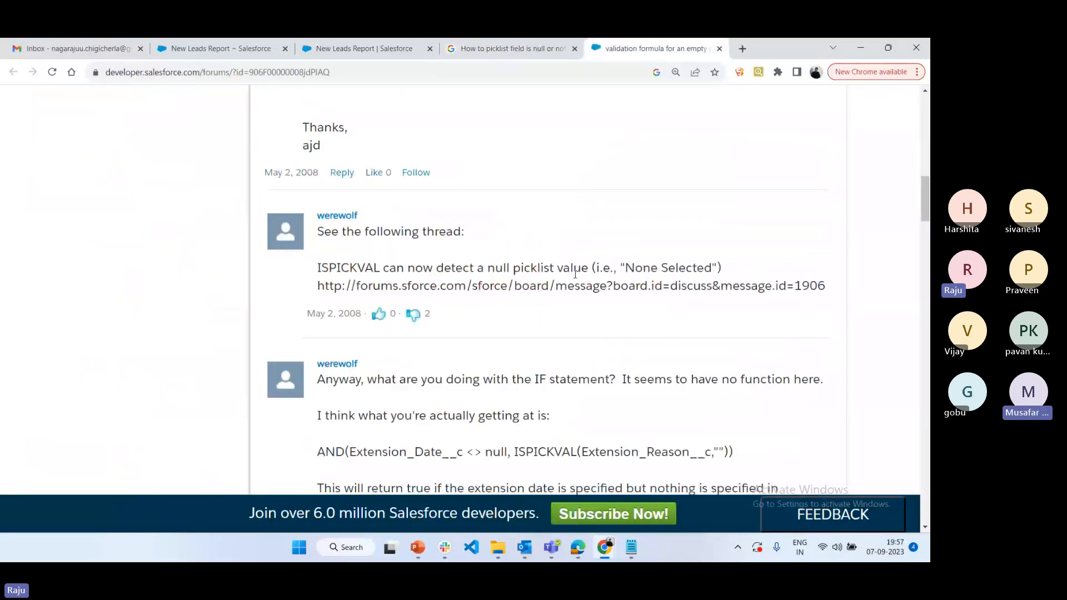
scroll(575, 273, down, 1)
Try to open the forums.sforce.com thread address quoted in the first ISPICKVAL reply in its own tab.
double_click(517, 240)
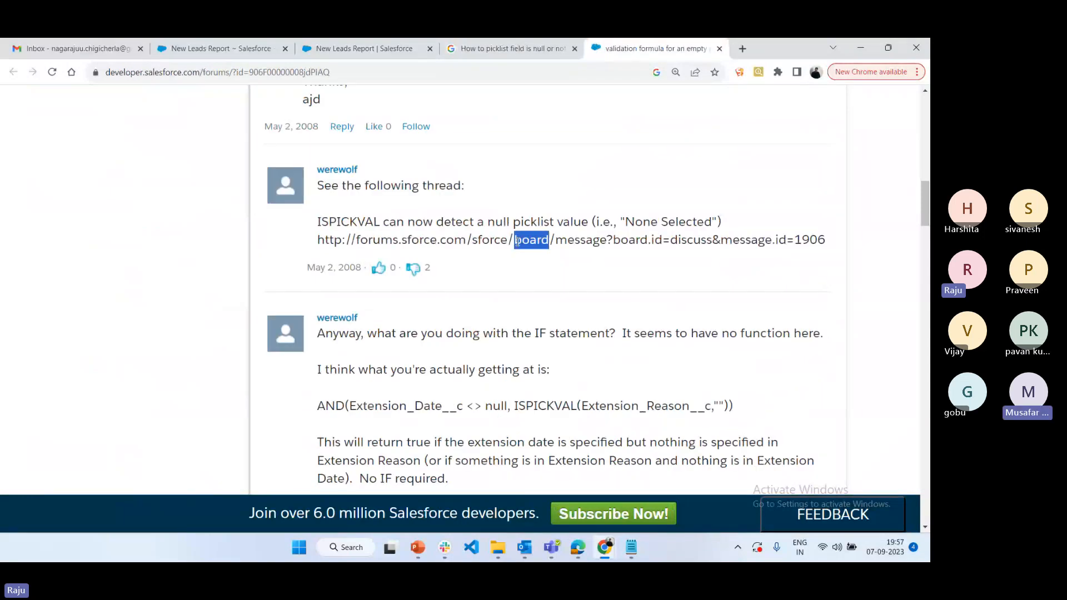
triple_click(516, 241)
right_click(518, 245)
click(566, 283)
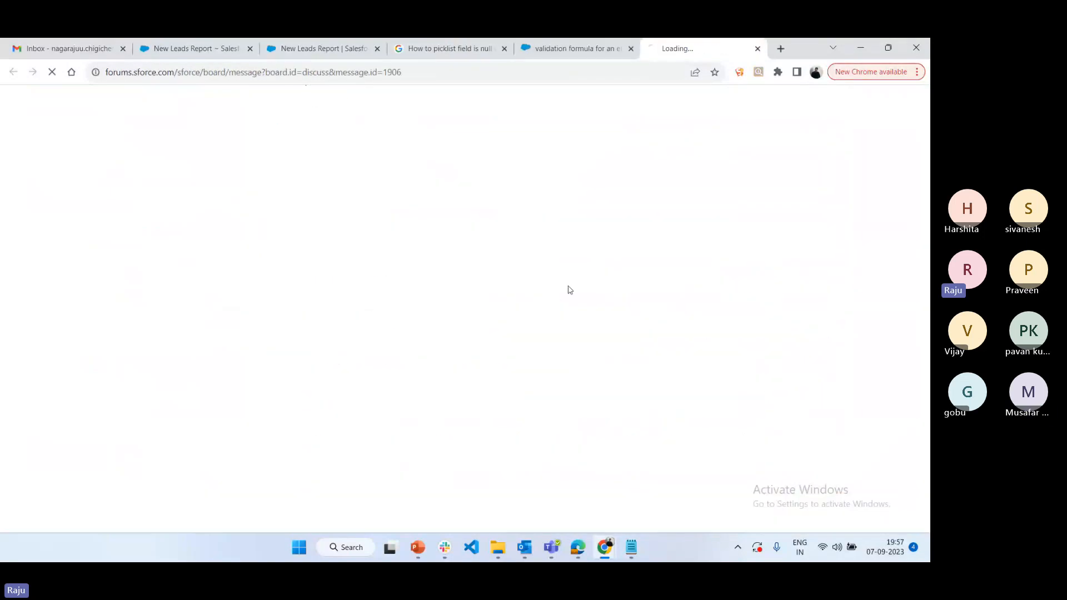
Return to the forum discussion and examine the suggested AND formula with ISPICKVAL, highlighting its Extension_Date__c null condition.
click(587, 48)
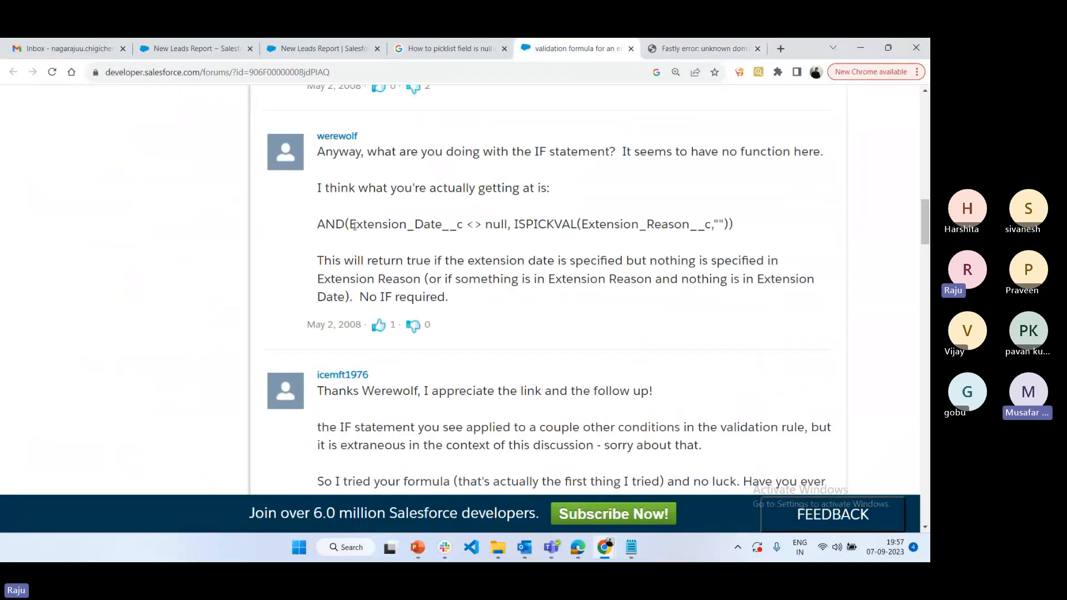
drag(355, 226, 501, 226)
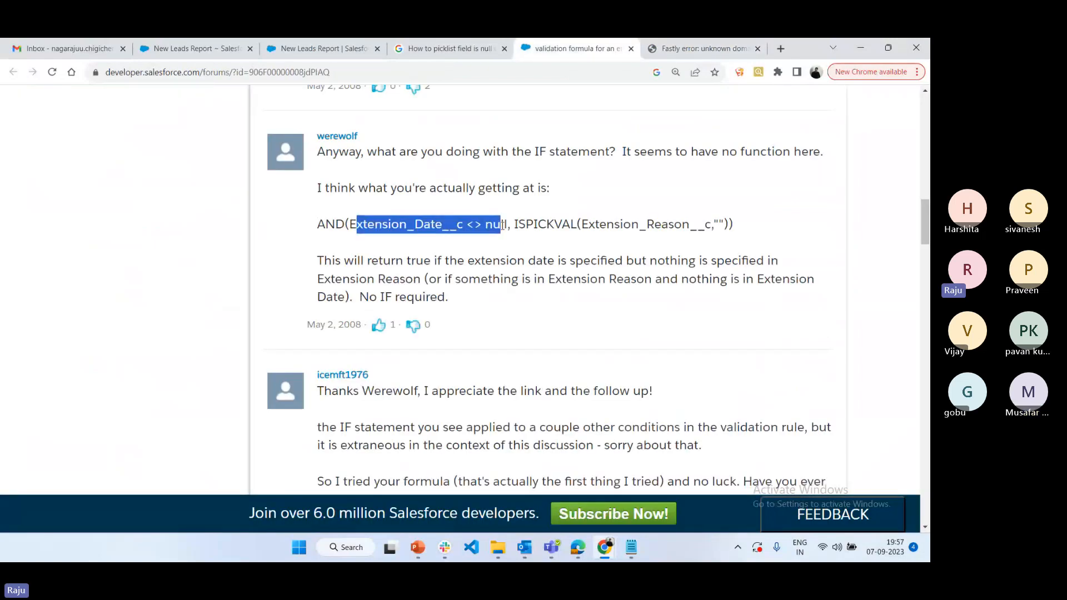
click(715, 225)
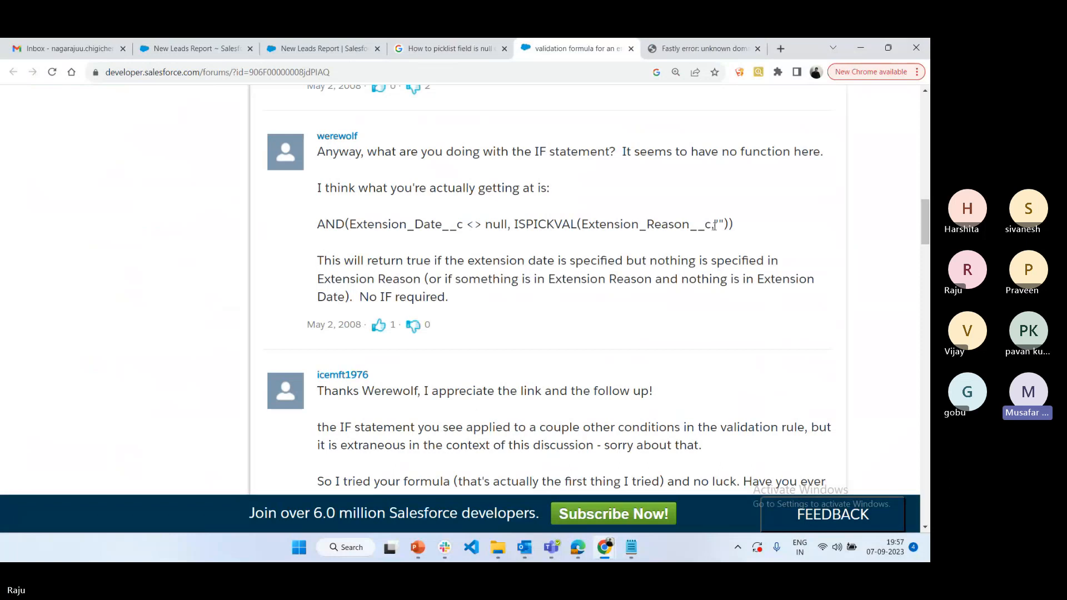
Add the formula ISBLANK(Text(Rating)) on its own line below the required-field list in the Notepad validation rule notes.
mouse_move(628, 550)
click(630, 478)
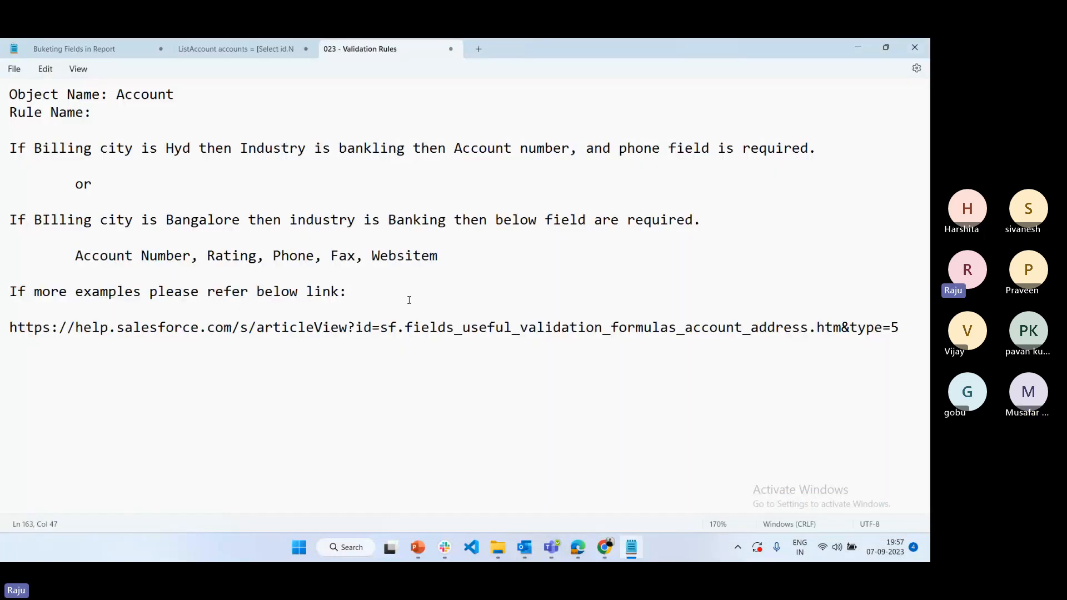
key(Return)
key(Return)
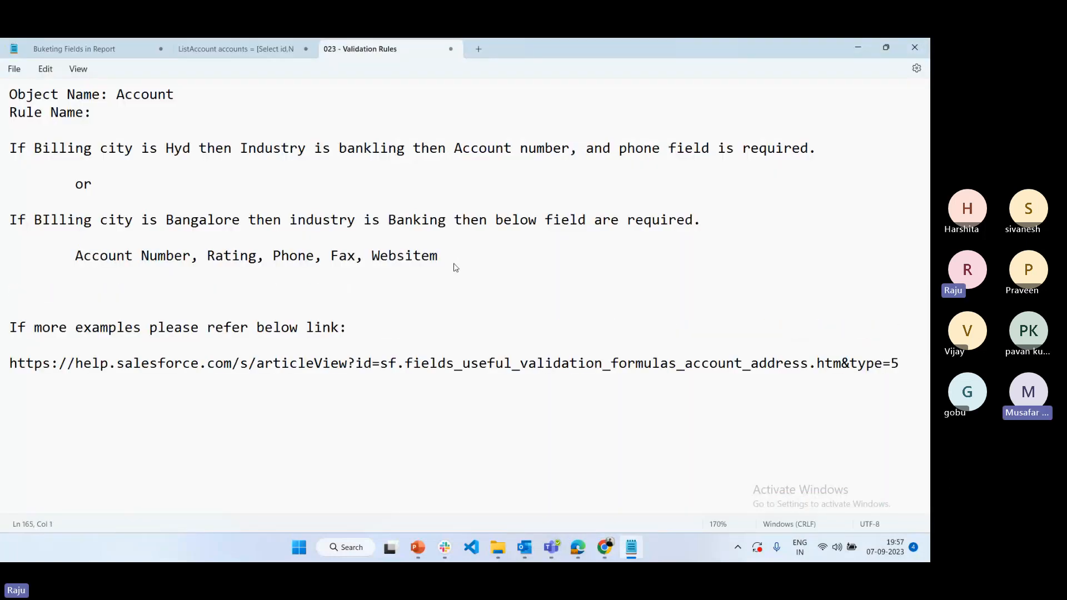
text(ISBLANK(Text()
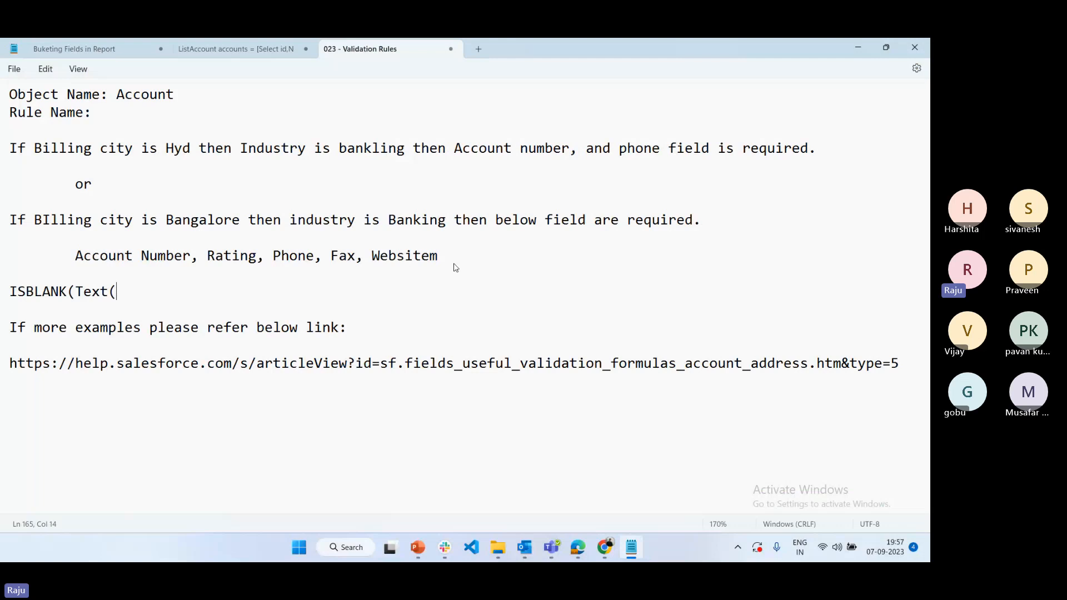
text(Rating))
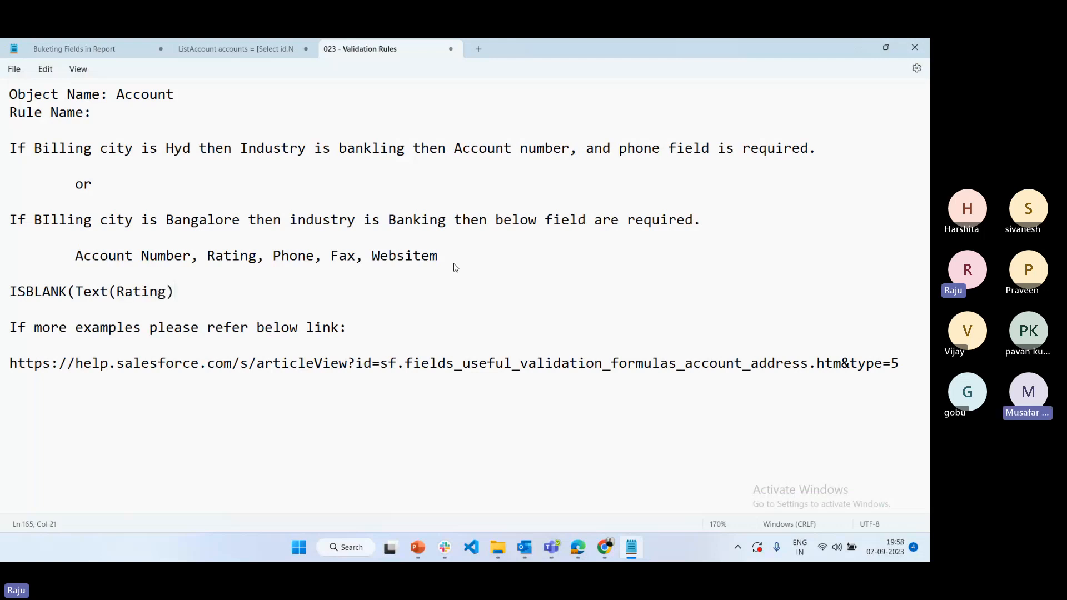
text())
key(Return)
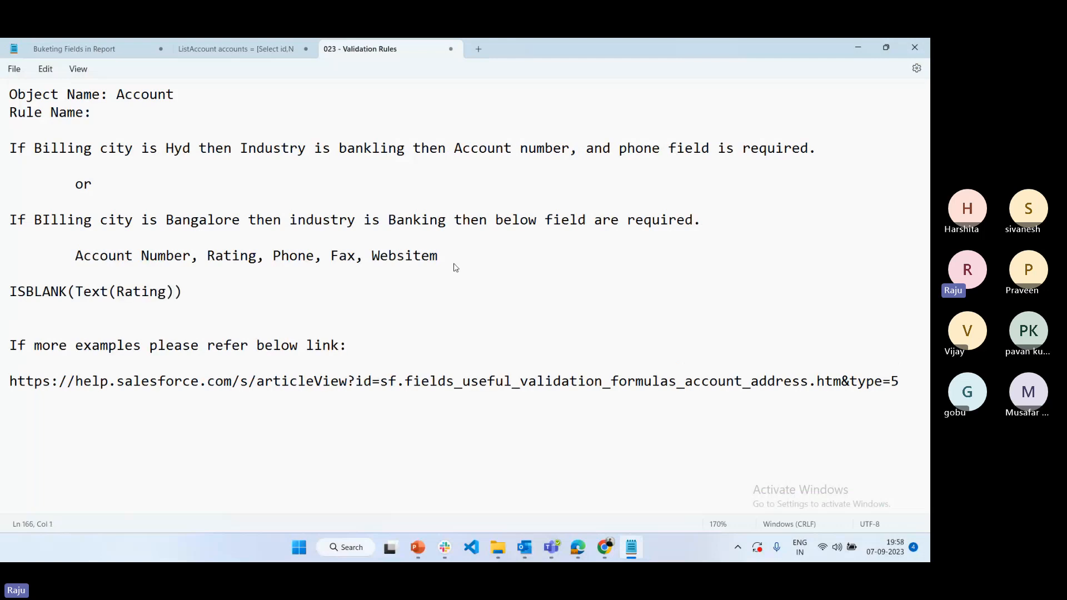
Add the alternative formula ISPICKVAL(Rating, "") below the ISBLANK line, separated by an empty line.
key(Return)
text(ISPI)
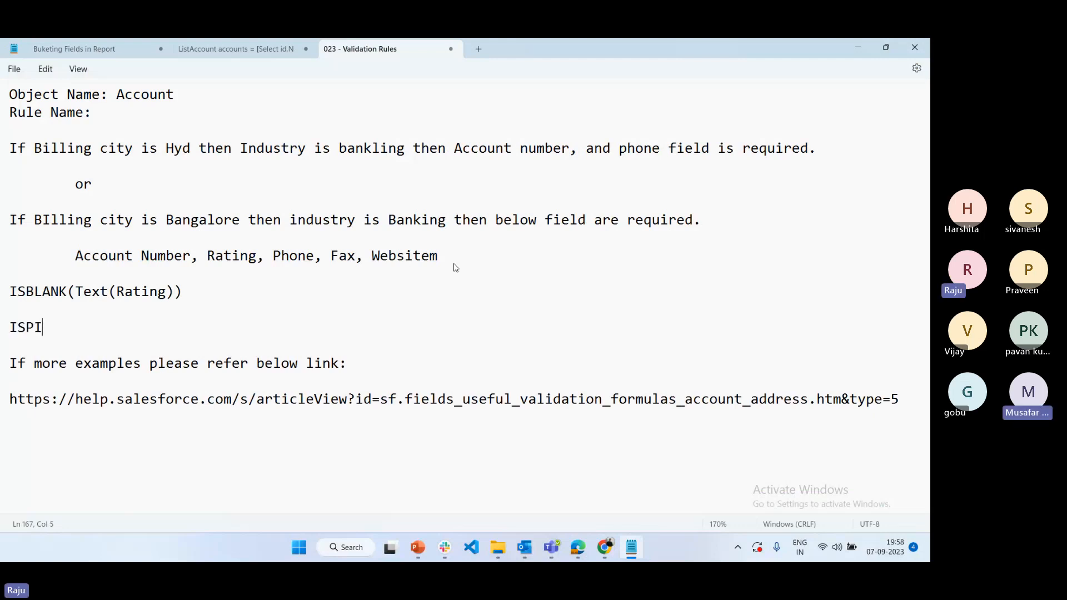
text(CKVAL(Rating)
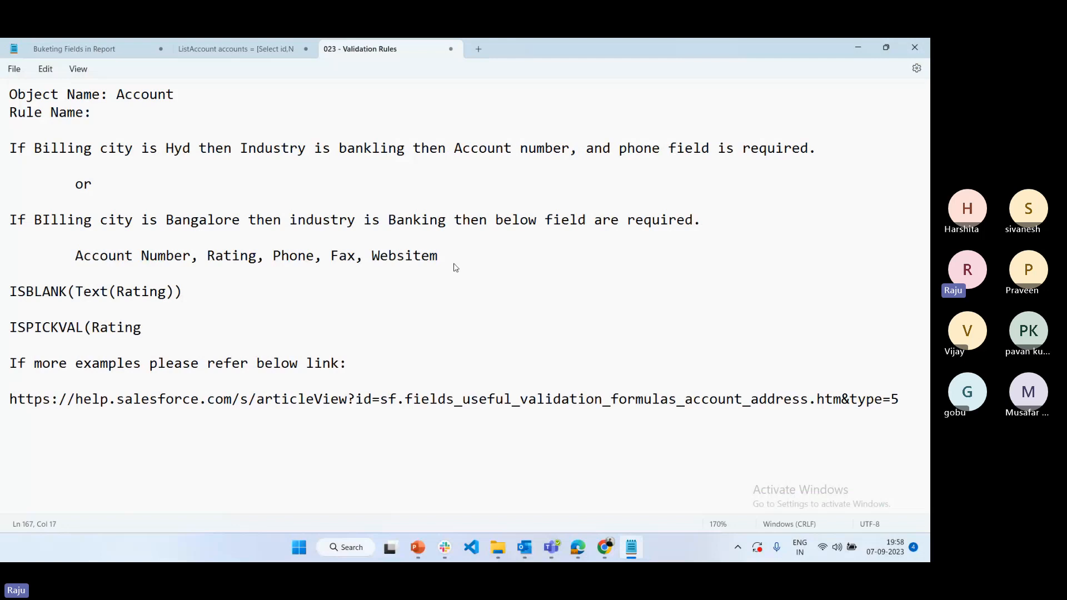
text(, ""))
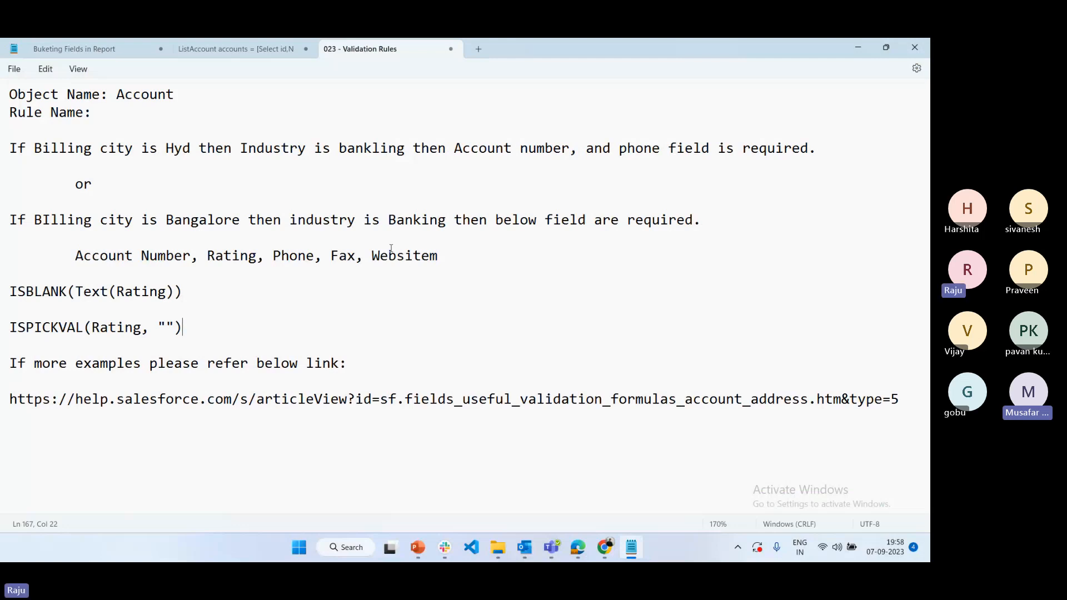
Try null as the ISPICKVAL comparison value and replace it with a single space between the quotes.
click(167, 327)
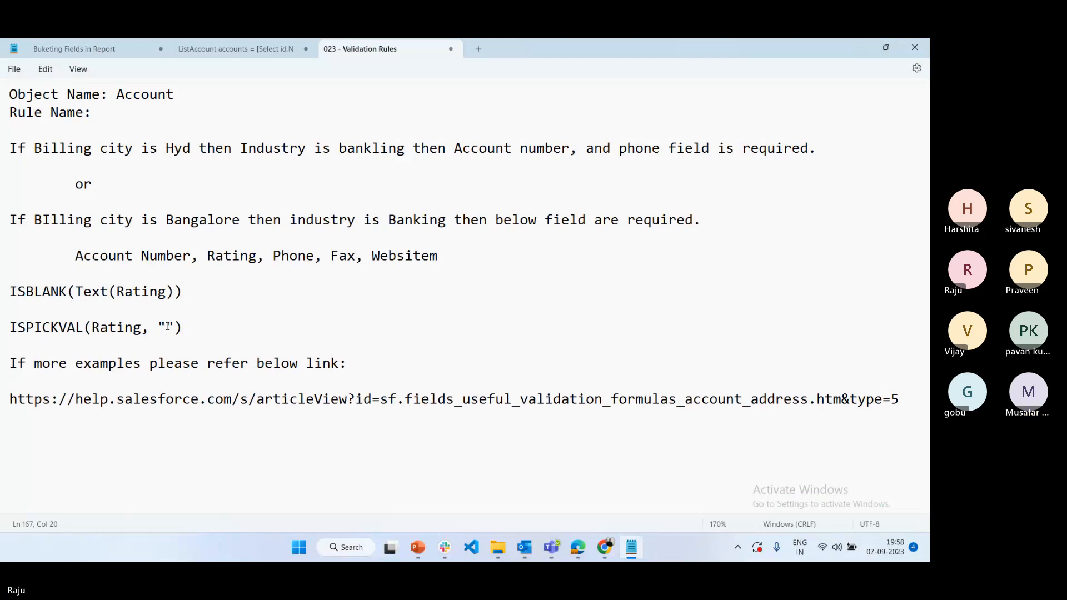
text(n)
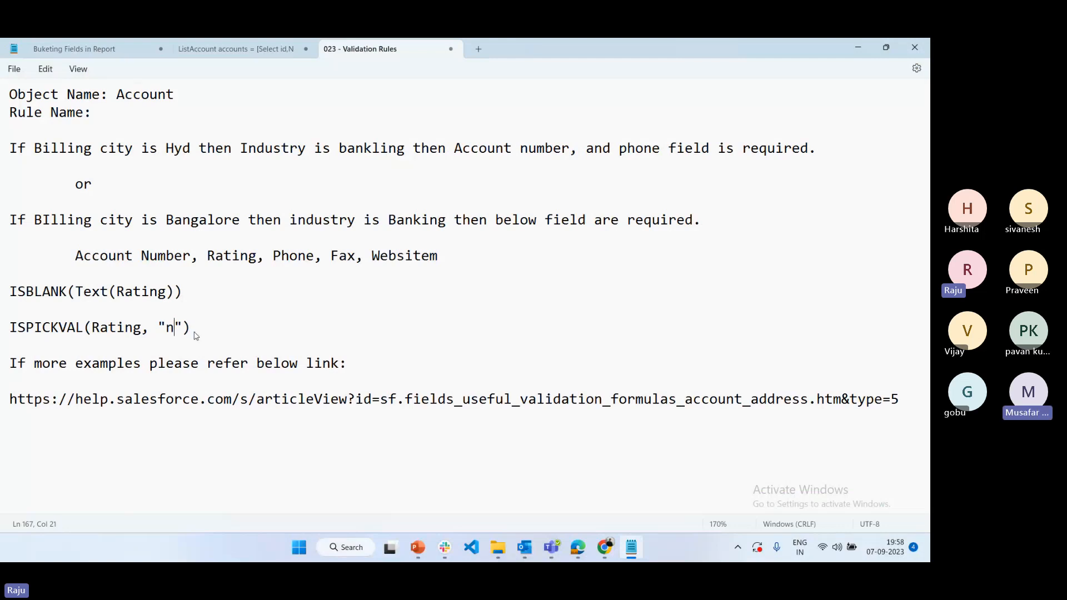
text(ull)
key(BackSpace)
key(BackSpace)
key(BackSpace)
key(BackSpace)
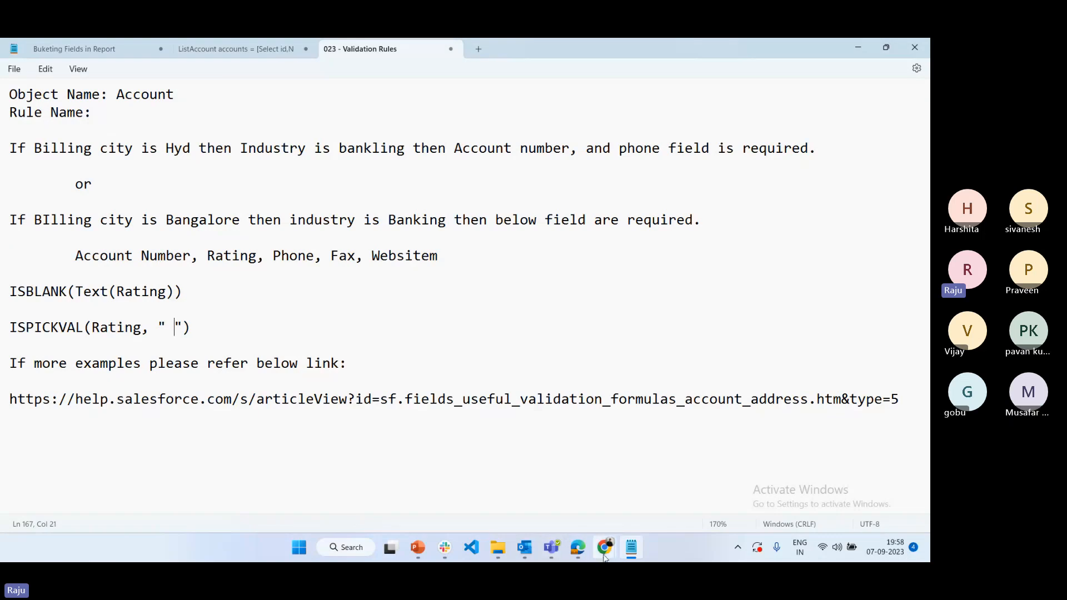
Switch to Chrome, open Setup from the Salesforce Classic report tab, and close the Lightning New Leads Report tab.
mouse_move(605, 557)
click(469, 489)
click(216, 42)
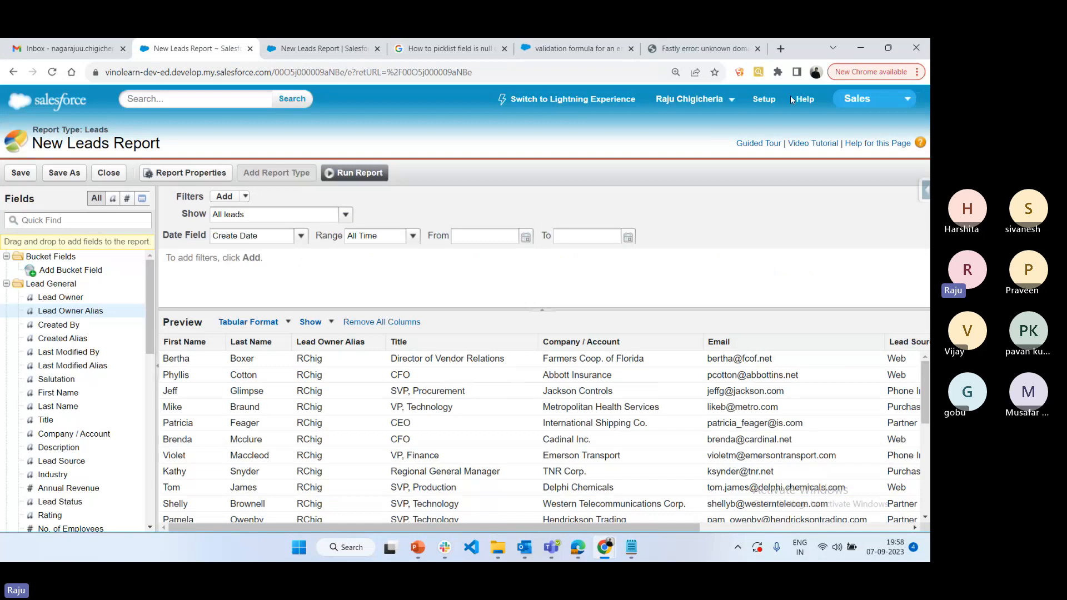
click(764, 99)
click(377, 49)
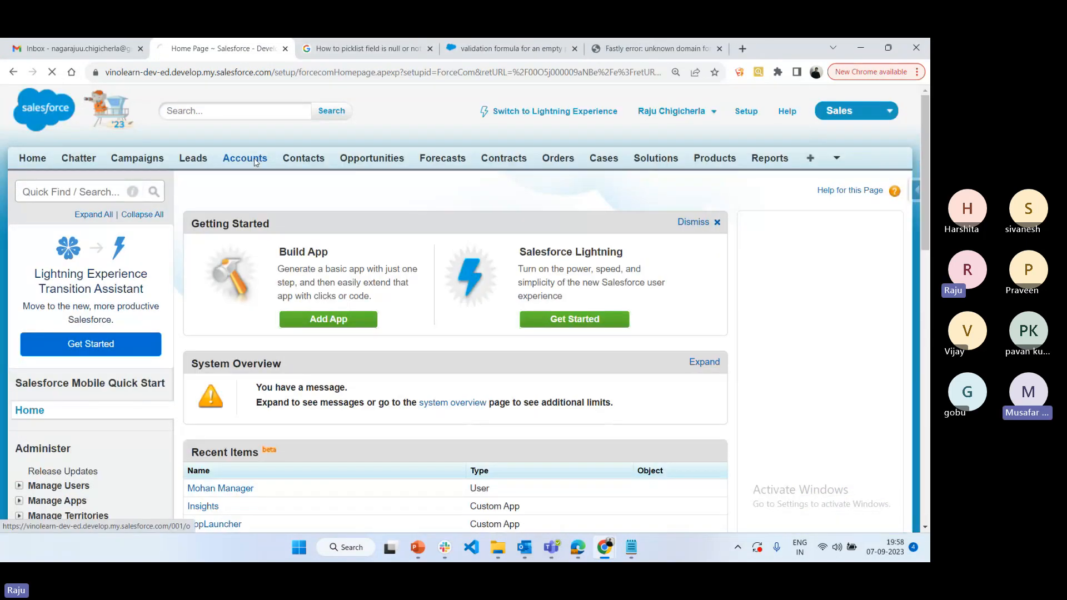
Open the Account validation rules by way of a new account form and start creating a validation rule.
click(256, 161)
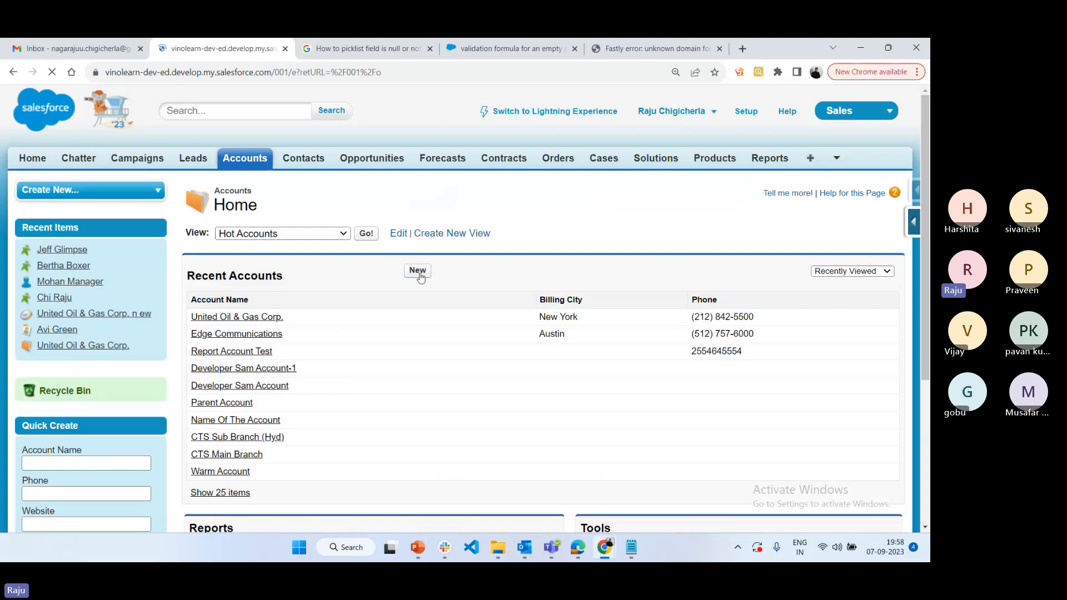
click(915, 220)
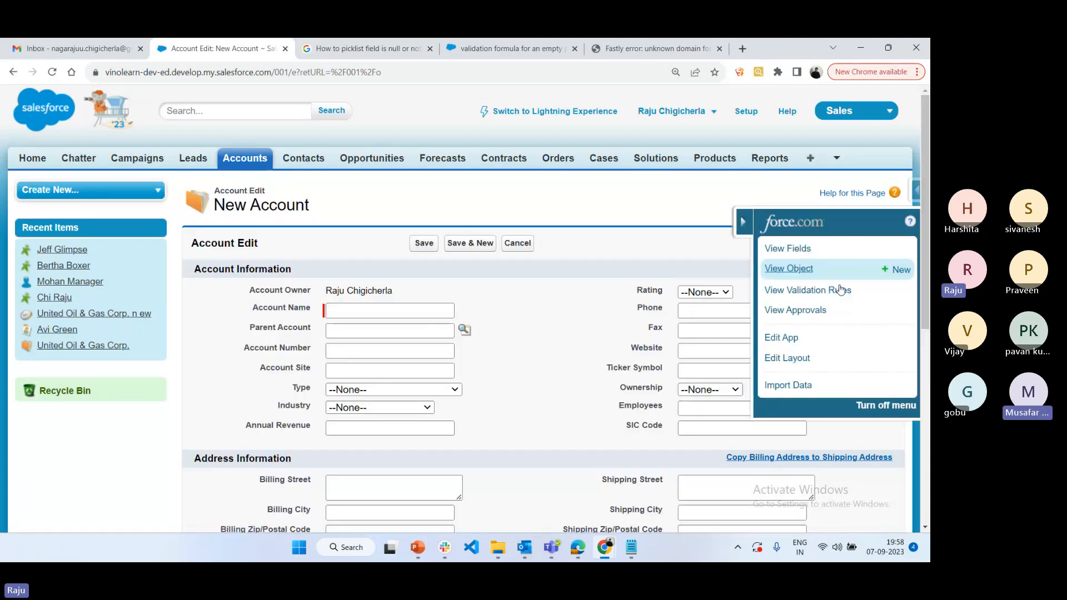
click(810, 292)
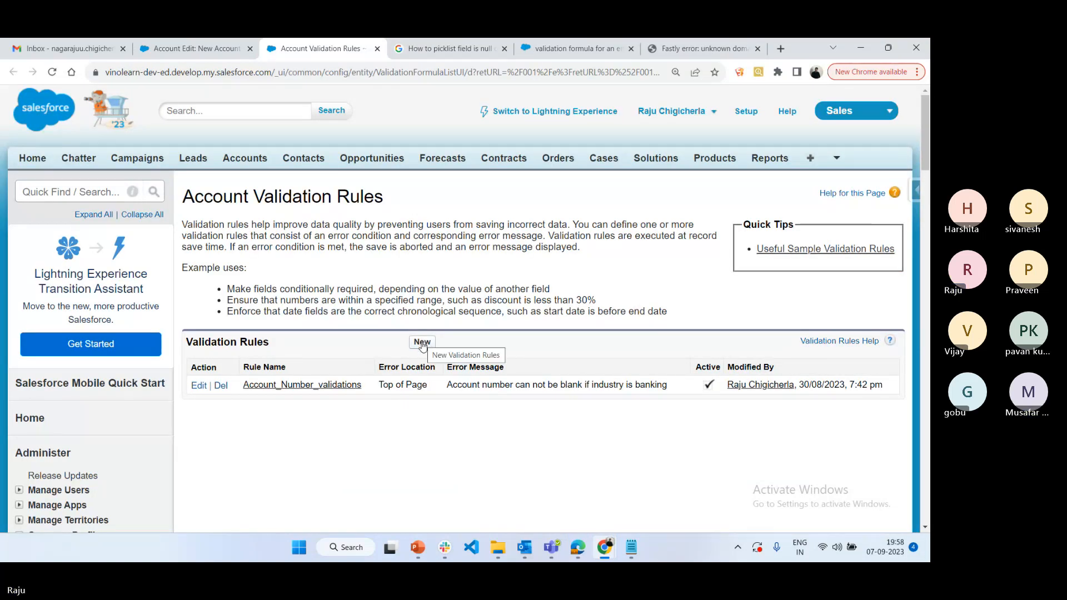
click(422, 343)
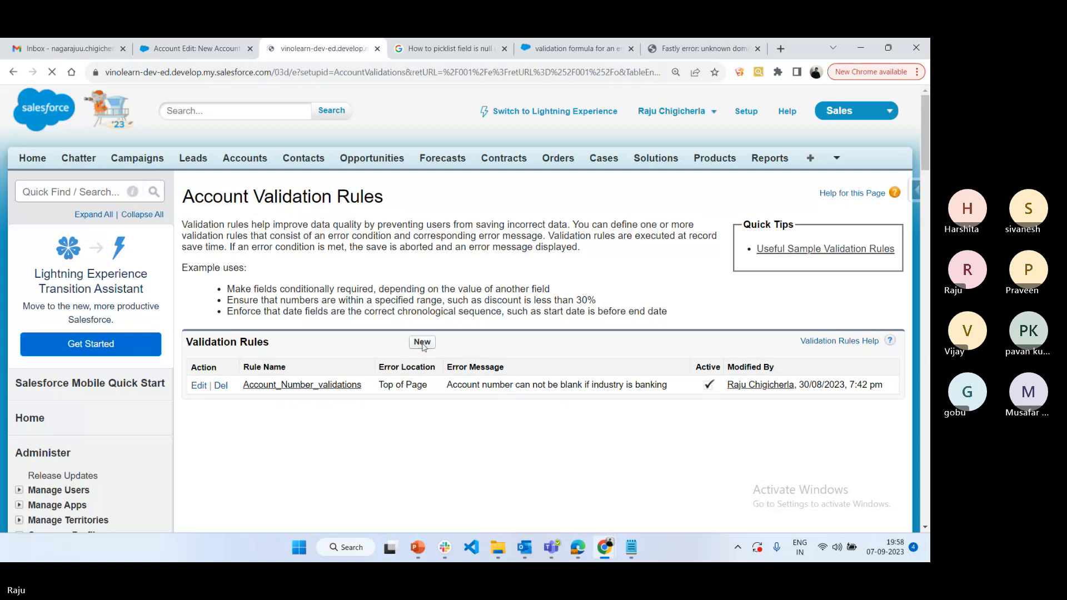
Name the new Account validation rule "Rating is Required".
click(274, 312)
text(R)
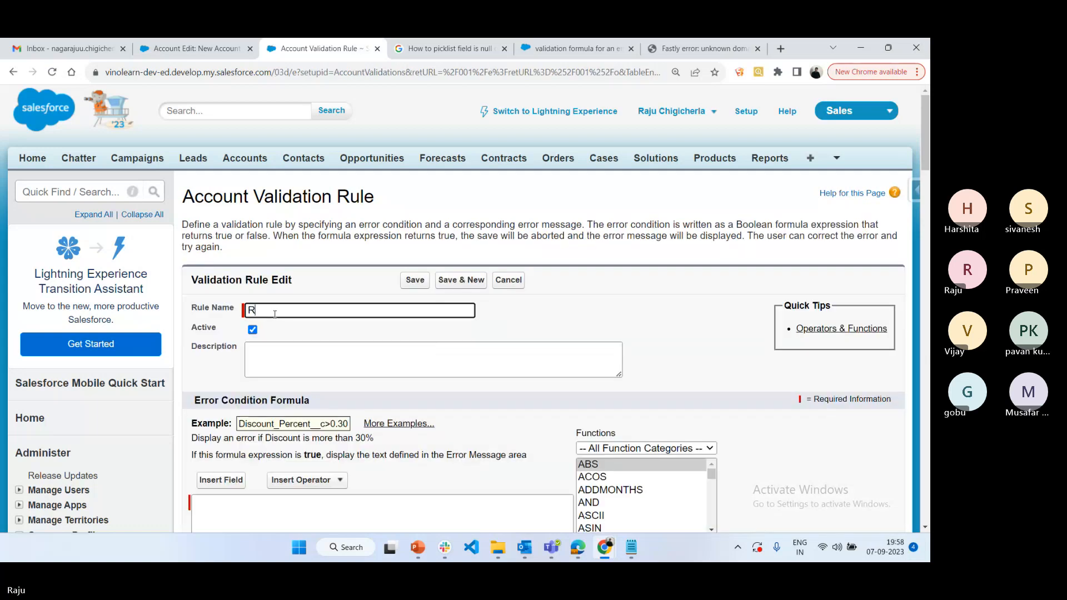
text(ating is Re)
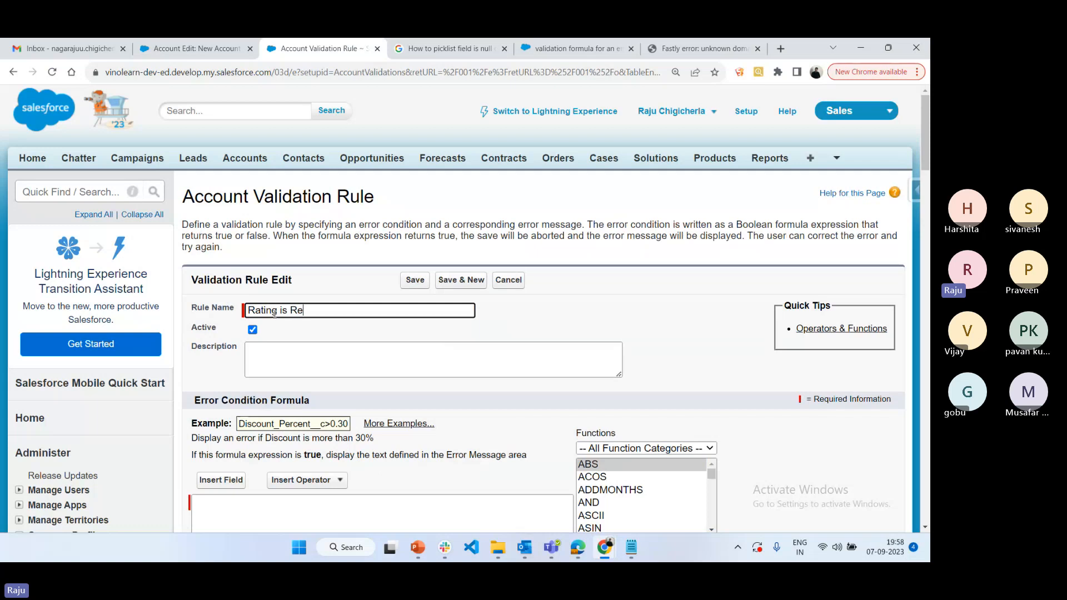
text(quired)
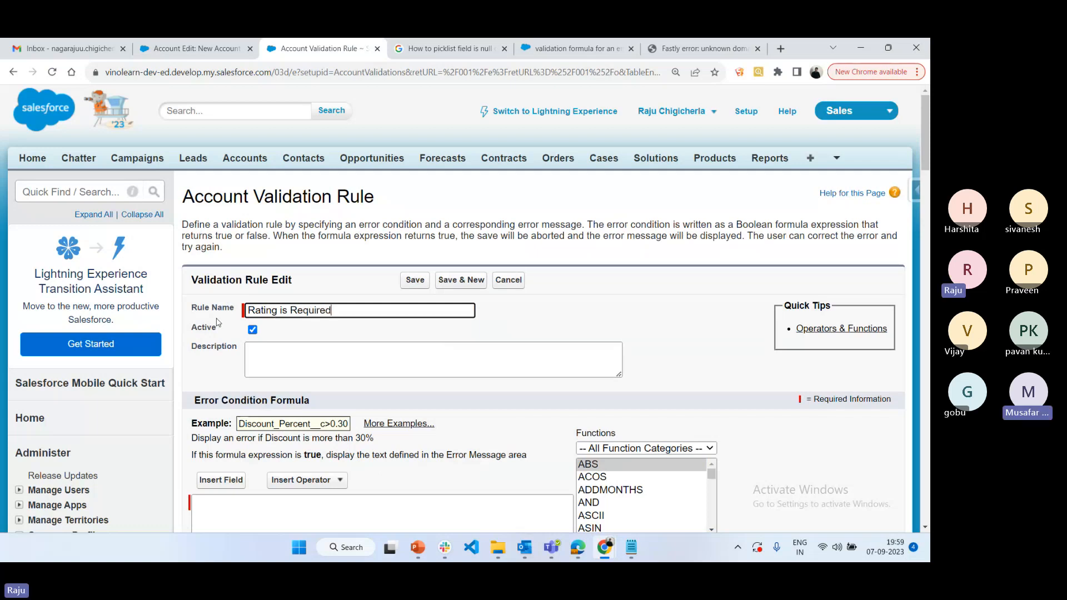
Insert the ISPICKVAL function into the rule's error condition formula.
scroll(515, 344, down, 2)
scroll(516, 344, down, 3)
click(240, 215)
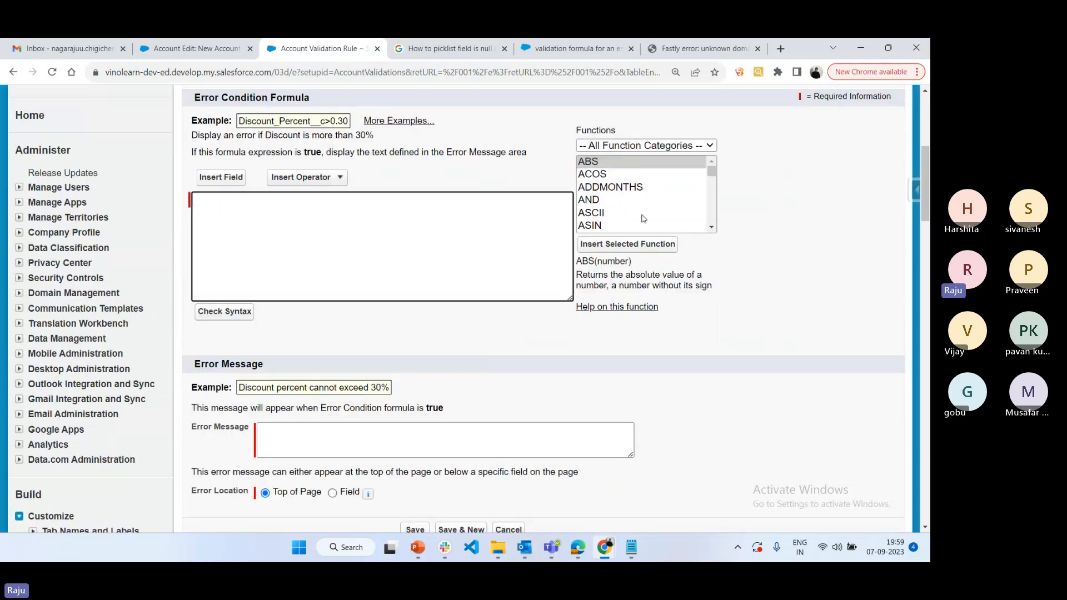
scroll(628, 212, down, 3)
scroll(628, 211, down, 4)
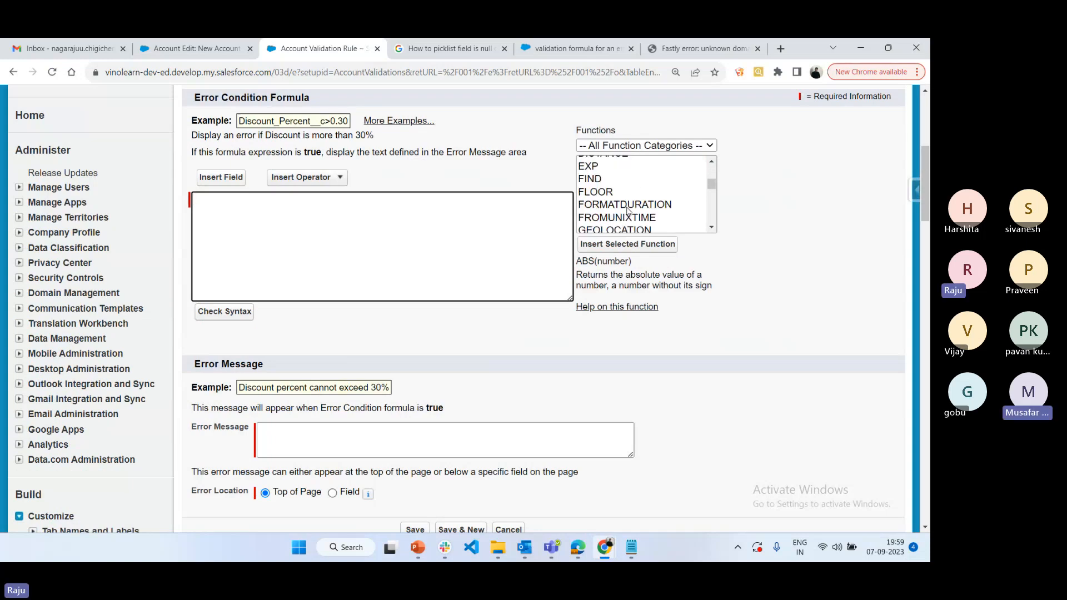
scroll(627, 210, down, 4)
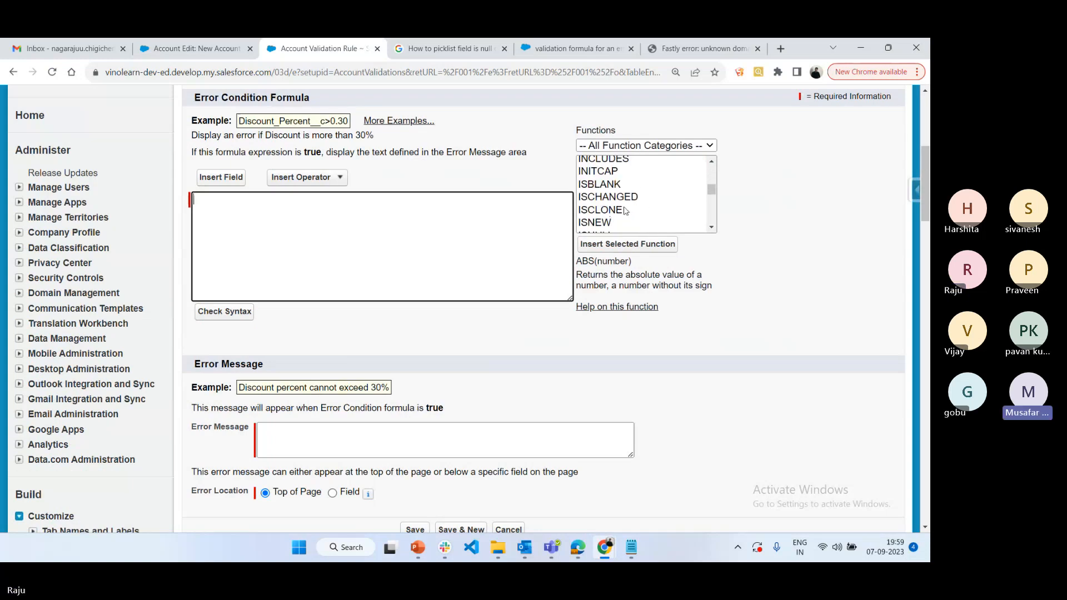
scroll(620, 221, down, 2)
click(612, 228)
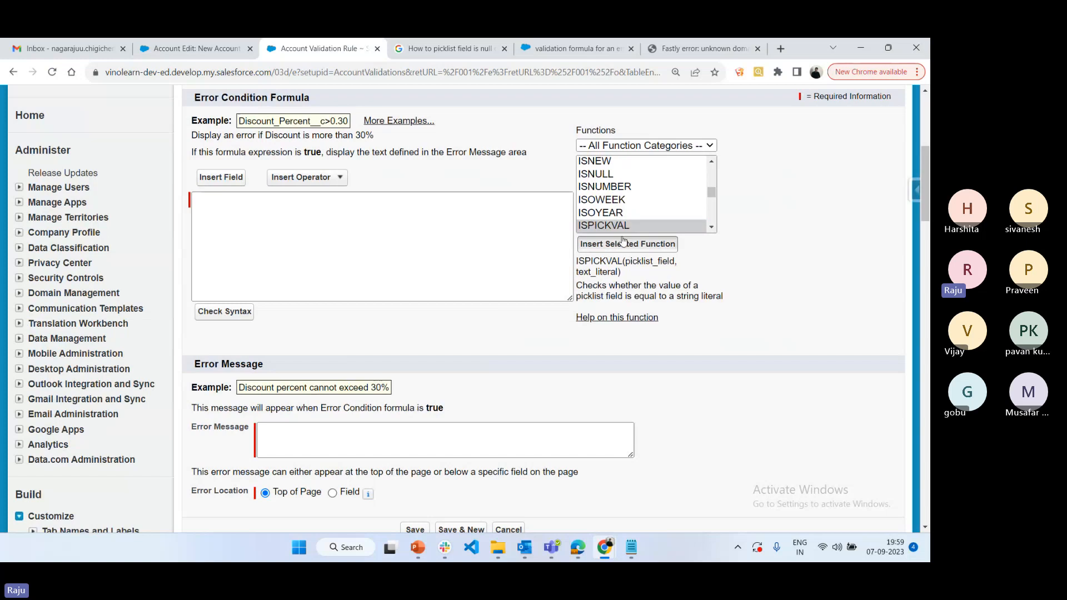
click(628, 244)
Complete the formula as ISPICKVAL(Rating, "") and check its syntax.
double_click(290, 199)
text(Ratin)
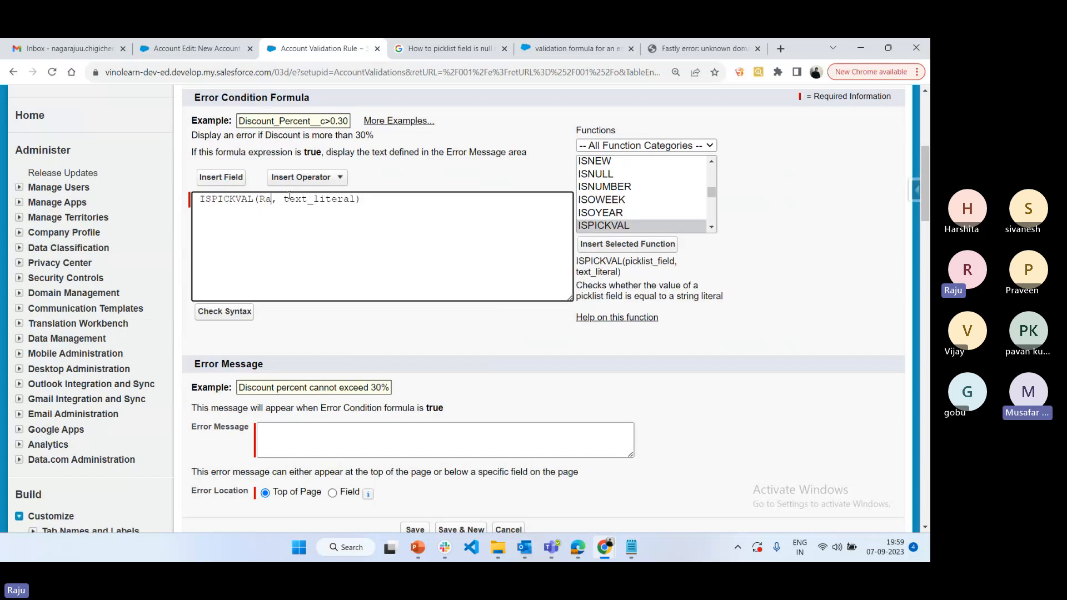
text(g)
double_click(353, 199)
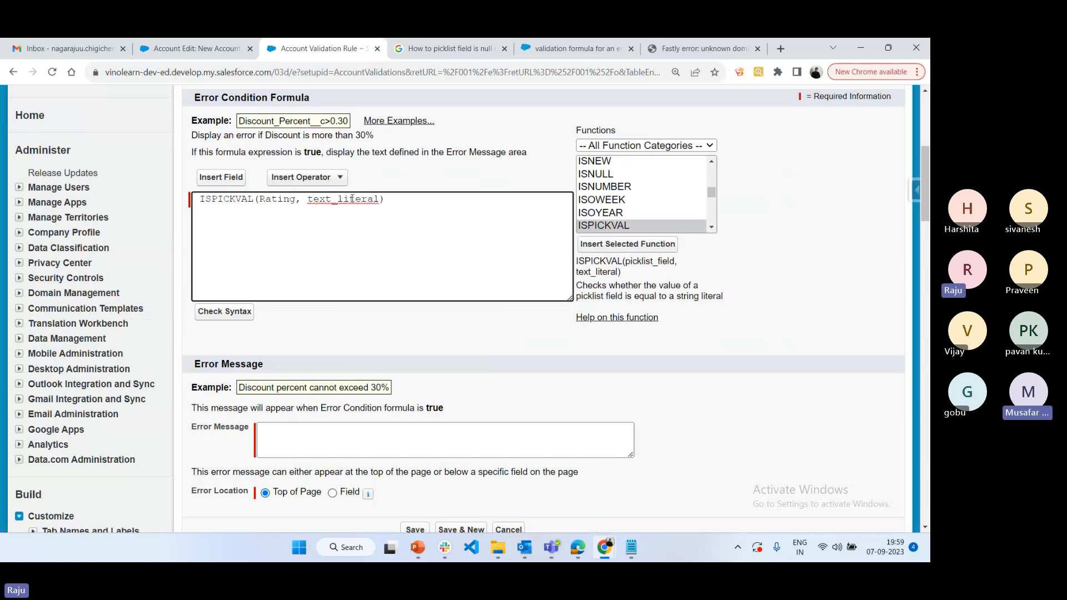
key(BackSpace)
text("")
click(239, 312)
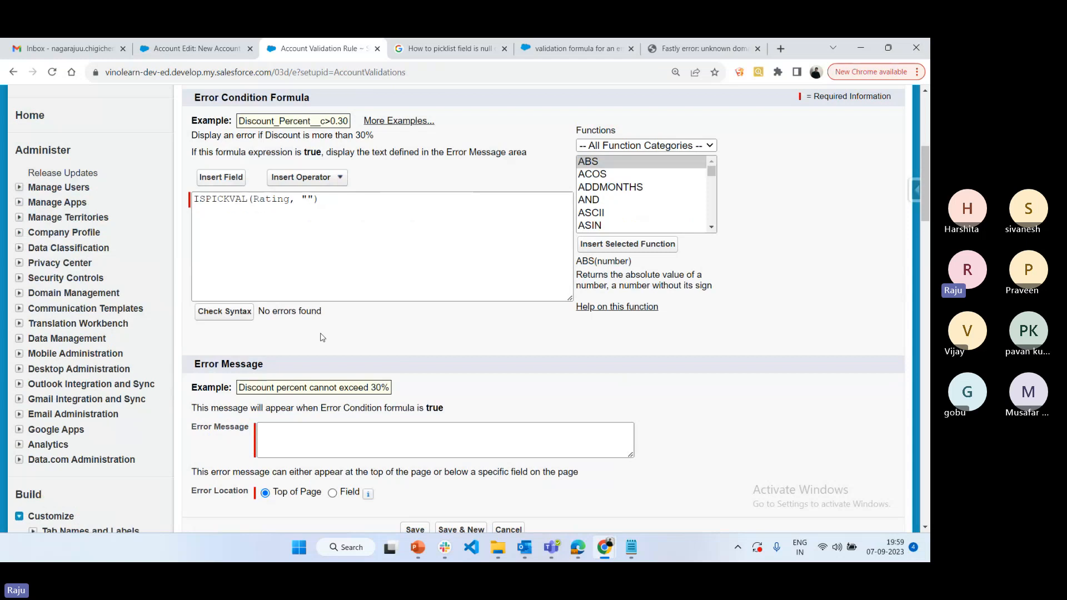
Enter the error message "Rating field is Rewquired field selsect some value" and save the validation rule.
scroll(322, 337, down, 2)
click(294, 320)
text(Rating fie)
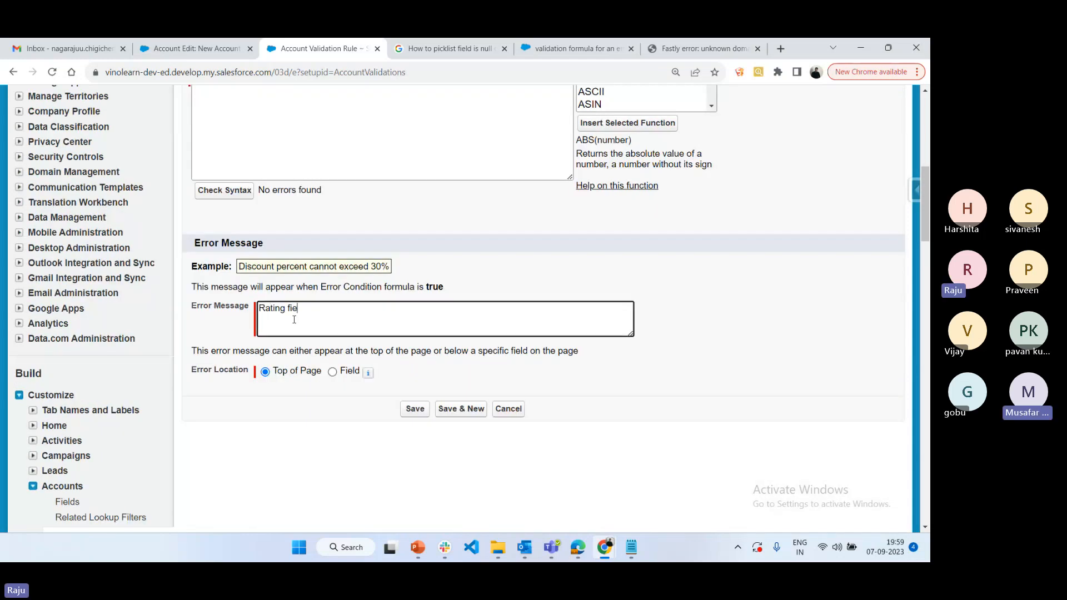
text(ld is R)
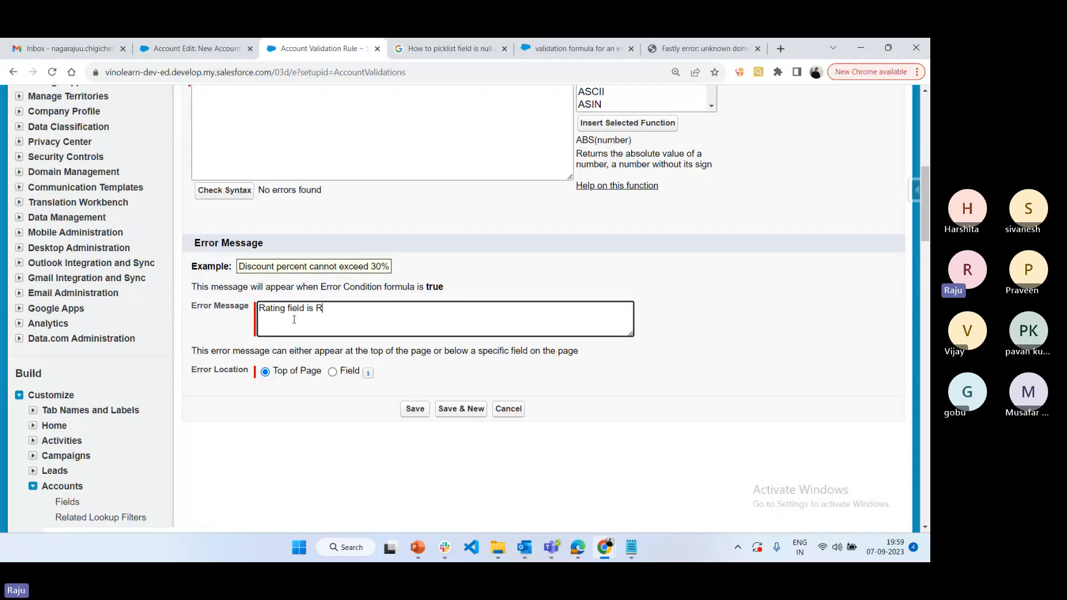
text(ewquired field)
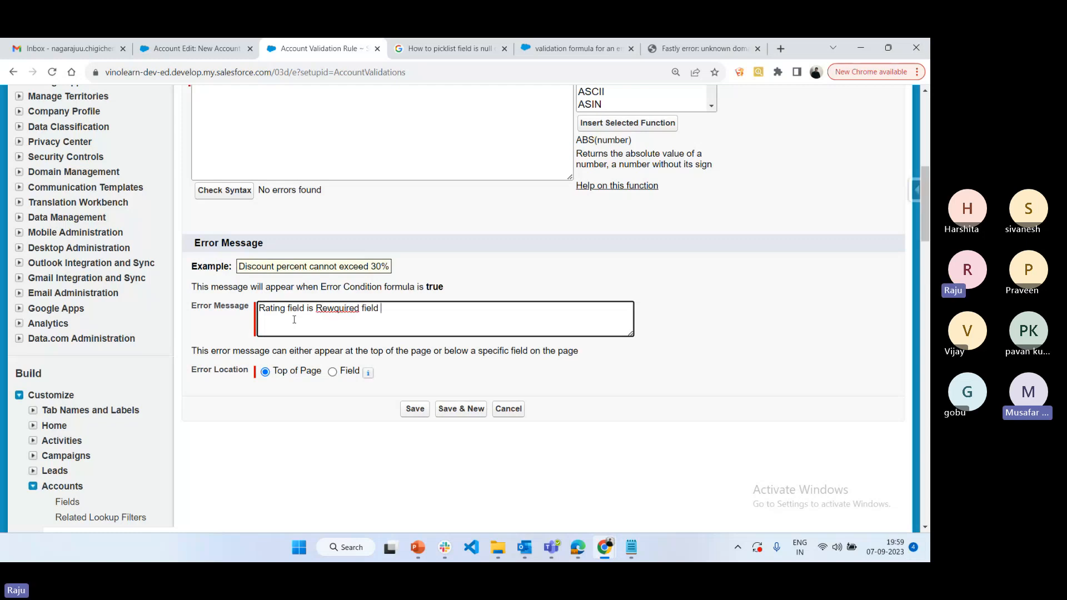
text( selsect some value)
click(409, 409)
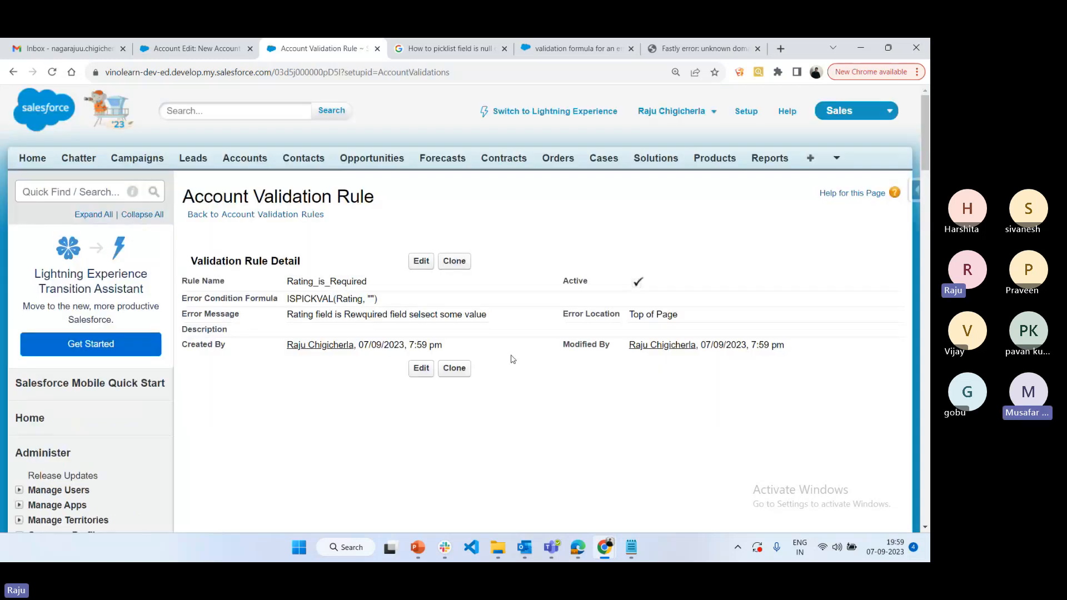
Try to save a new account named "test Account" without a rating and highlight the validation message.
click(219, 43)
click(371, 310)
text(te)
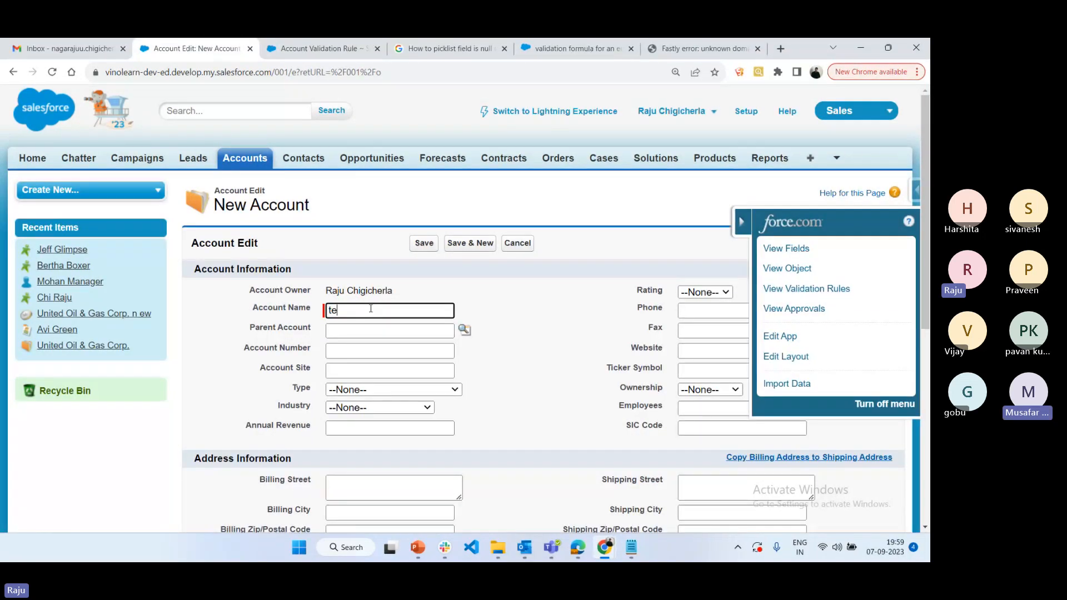
text(st Account)
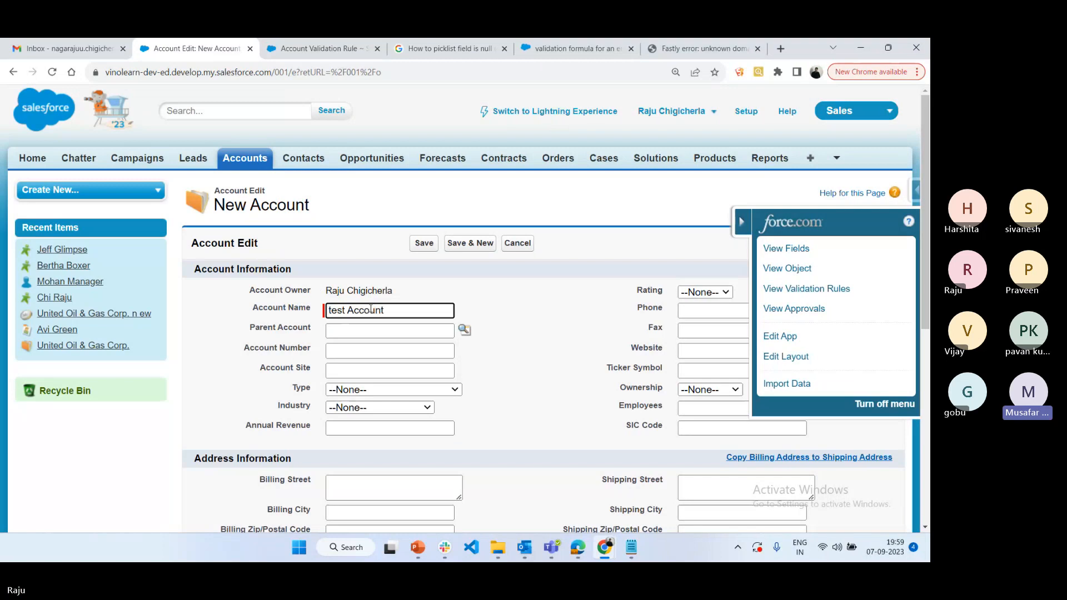
click(431, 246)
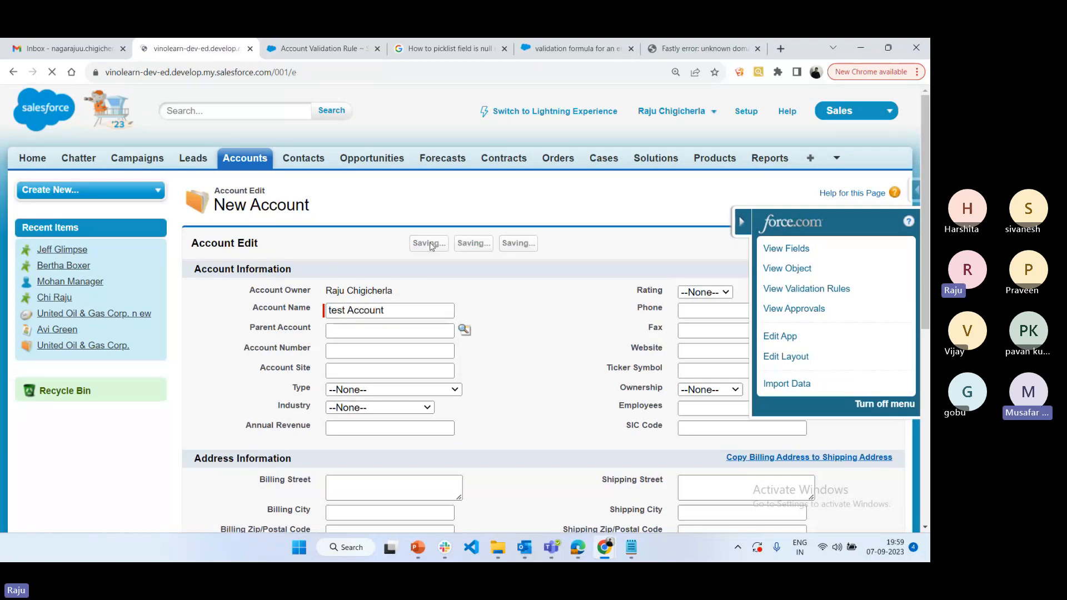
drag(433, 286, 665, 295)
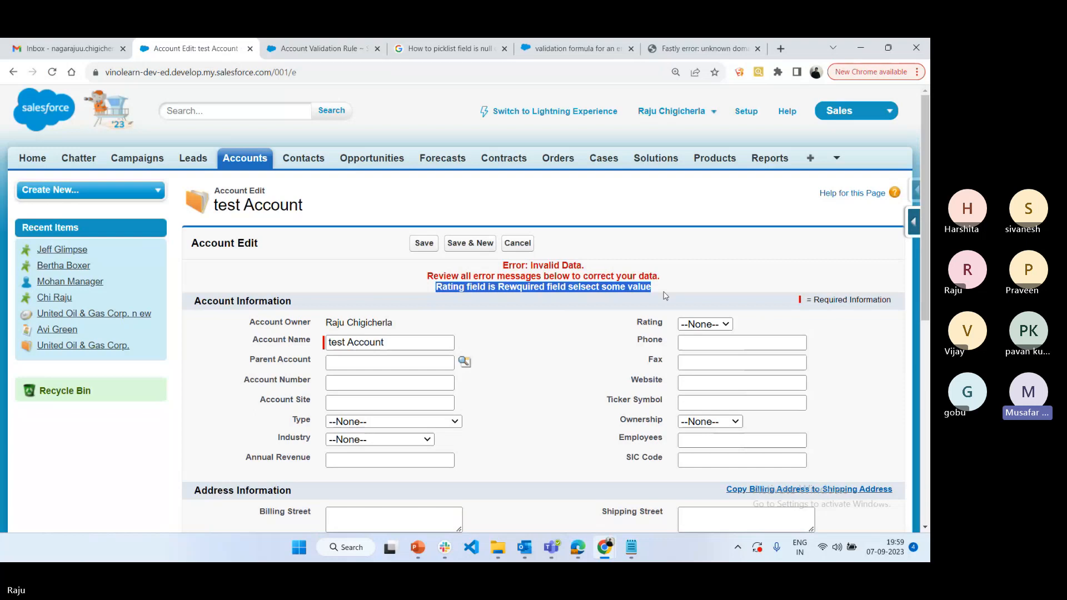
Try unquoted null as the ISPICKVAL comparison value in the rating rule, check the syntax, and review the account's Rating field.
key(ctrl+Tab)
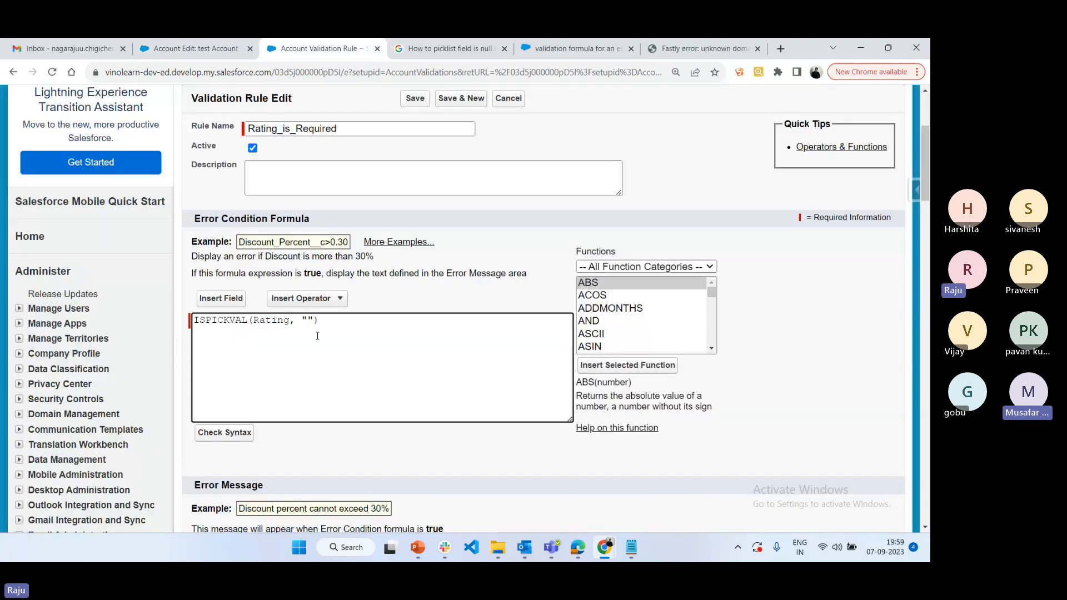
key(BackSpace)
text(null)
click(223, 432)
scroll(517, 276, down, 3)
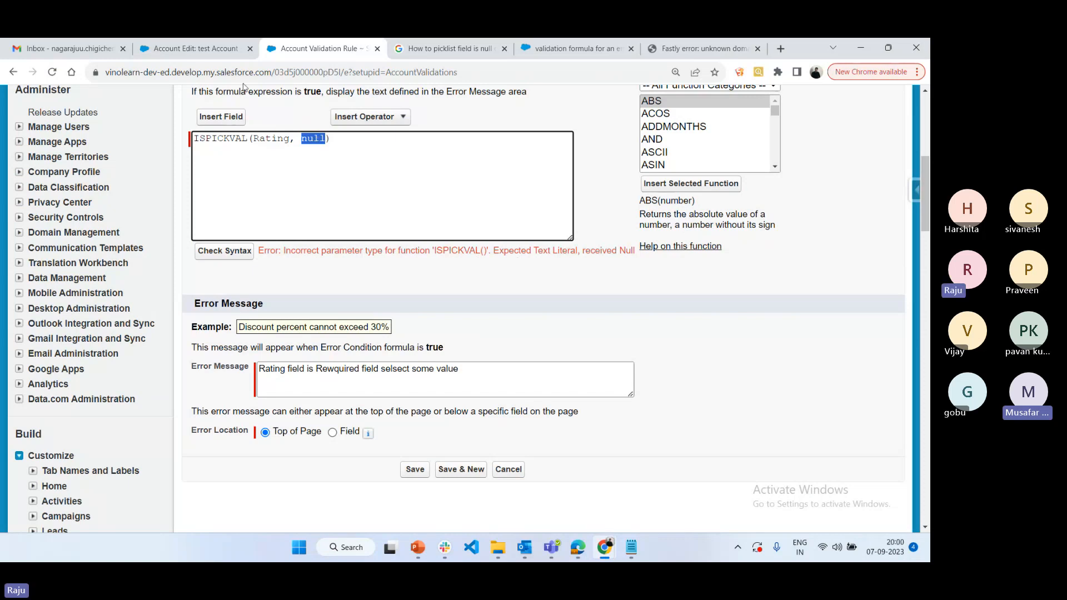
click(222, 50)
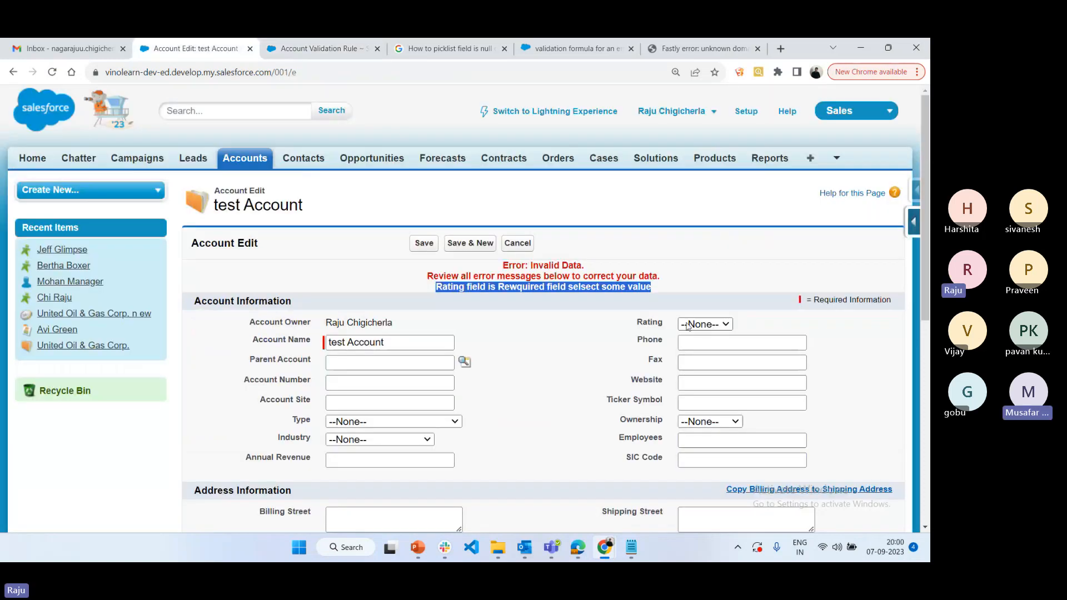
click(314, 49)
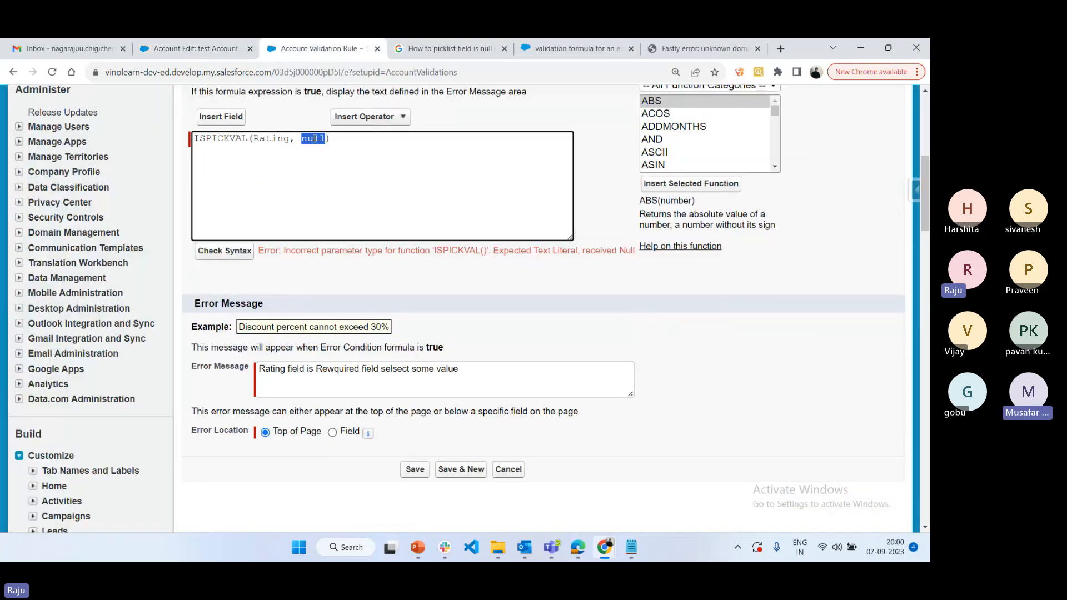
Change the formula to ISPICKVAL(Rating, "null"), check its syntax, and save the rule.
text("n;;"))
key(BackSpace)
key(BackSpace)
key(Num_Lock)
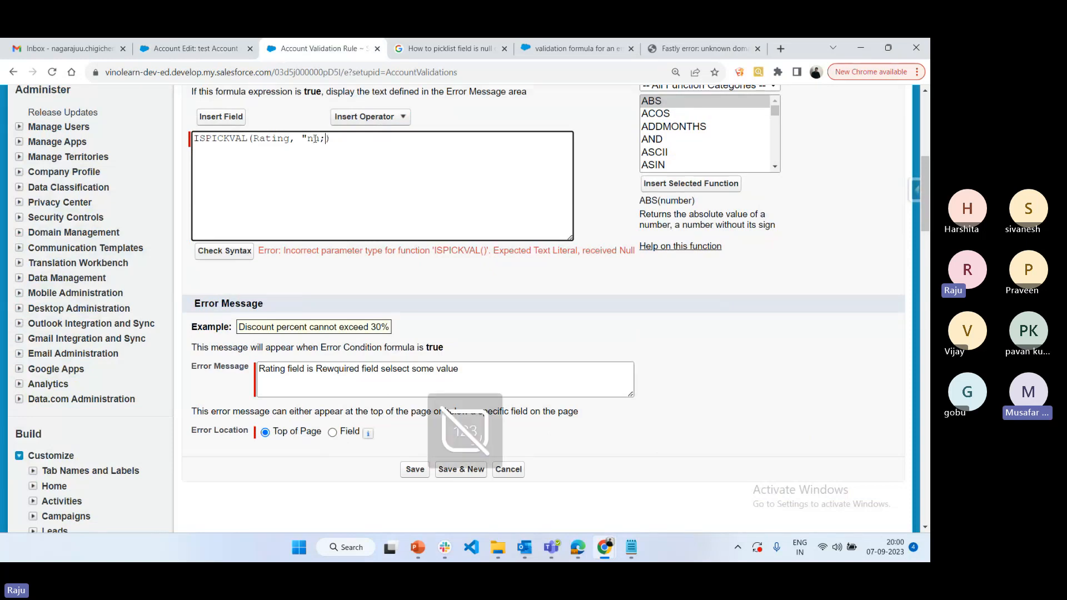
key(BackSpace)
text(ll")
click(225, 251)
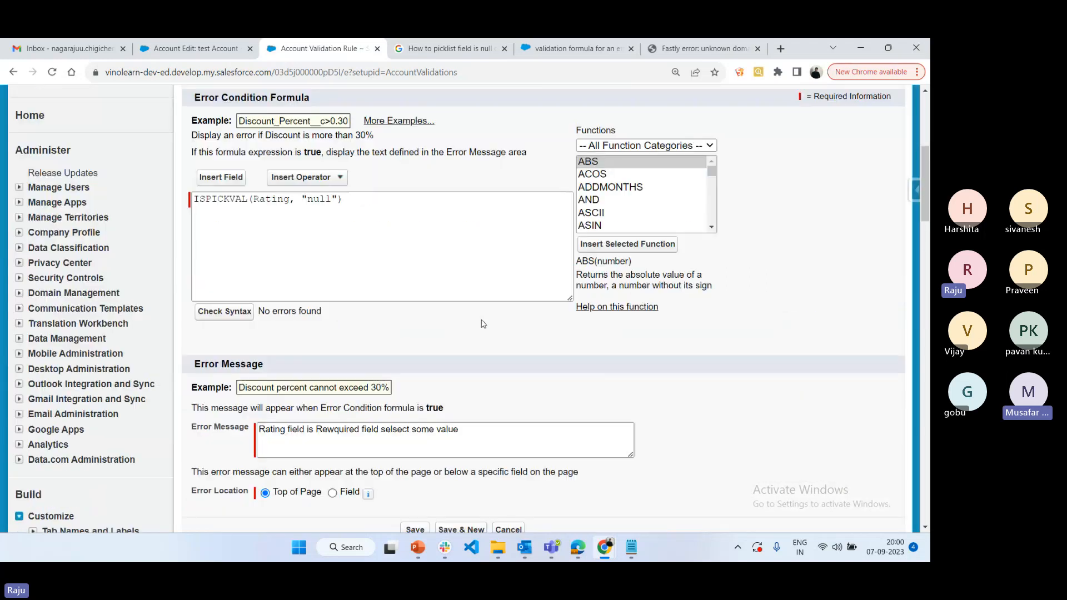
scroll(483, 324, down, 2)
click(416, 409)
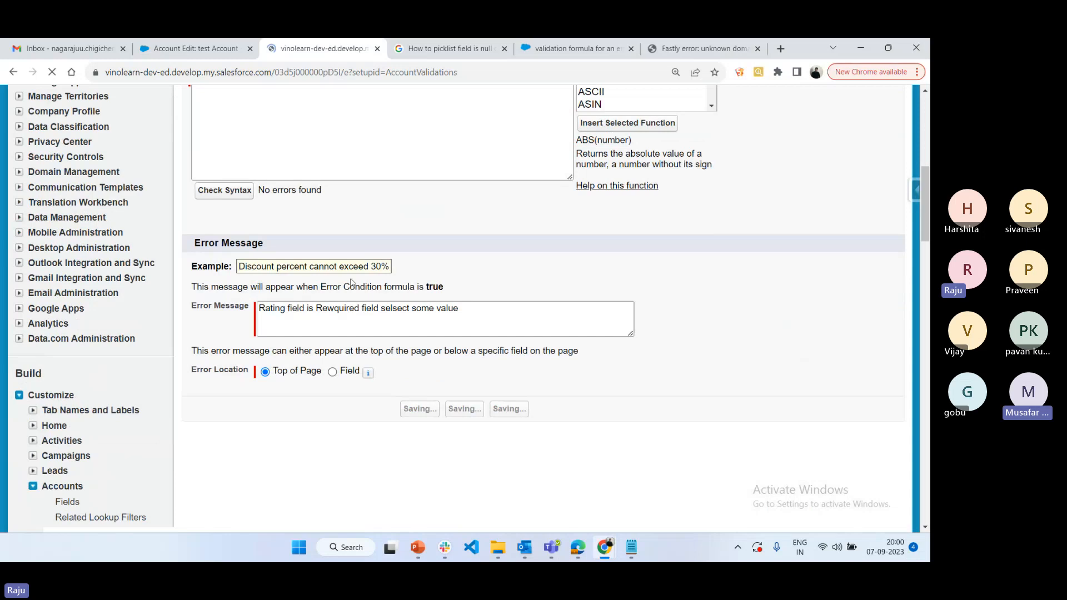
Save the test Account without a rating and view its account details.
click(184, 47)
click(424, 245)
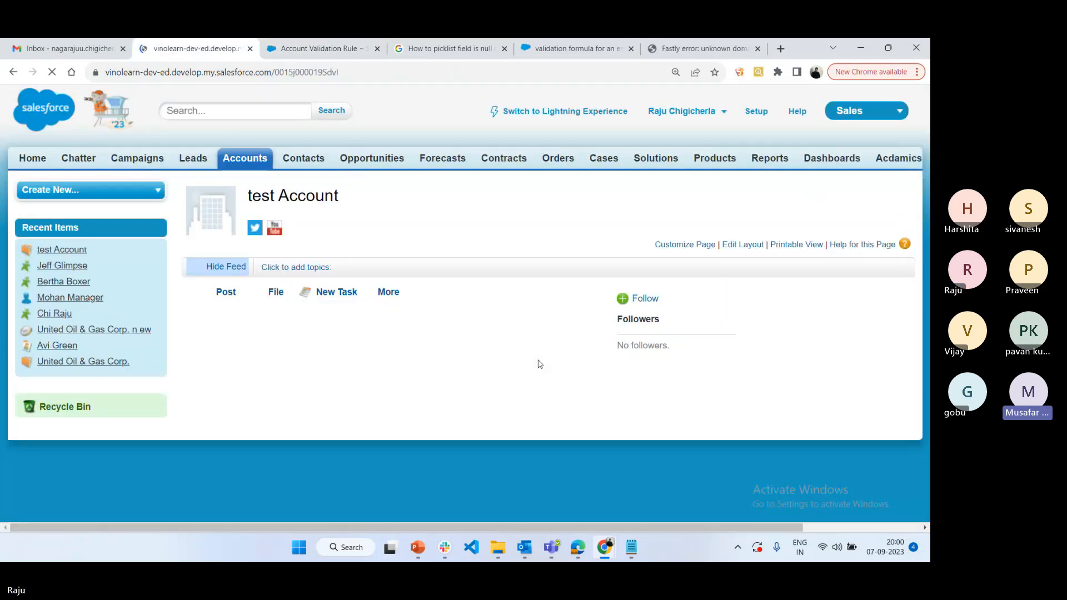
scroll(536, 362, down, 3)
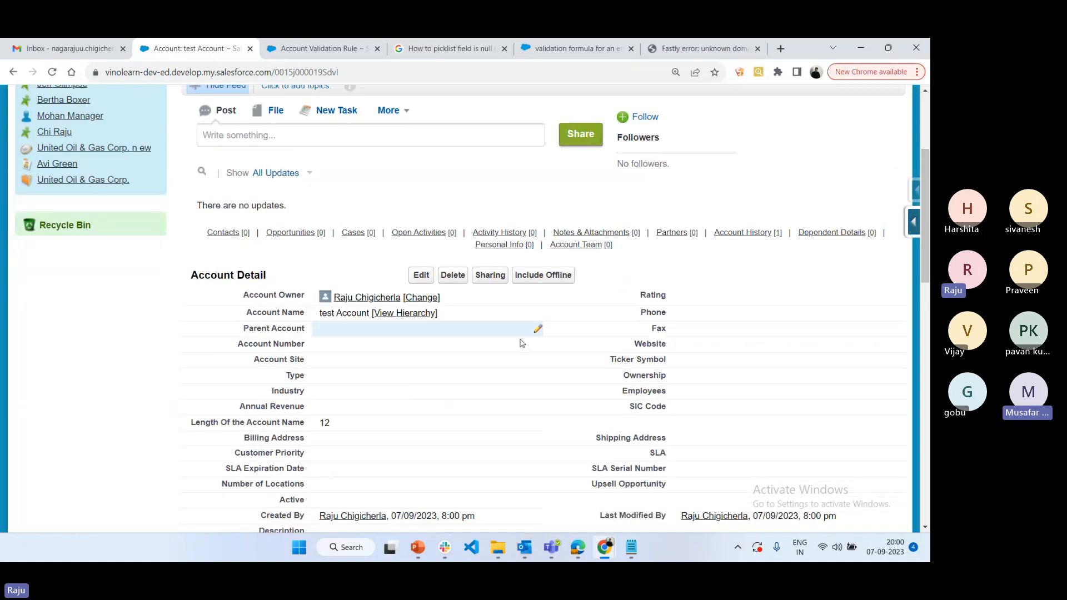
Replace the rating rule's formula with ISBLANK(TEXT(Rating)), check its syntax, and save the rule.
click(313, 47)
double_click(383, 299)
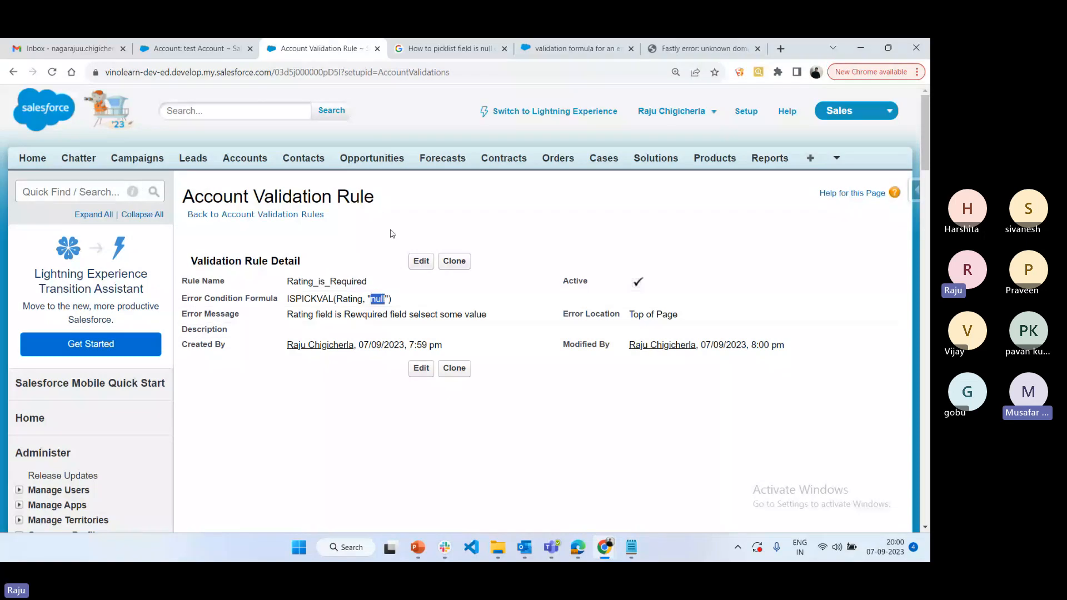
click(421, 261)
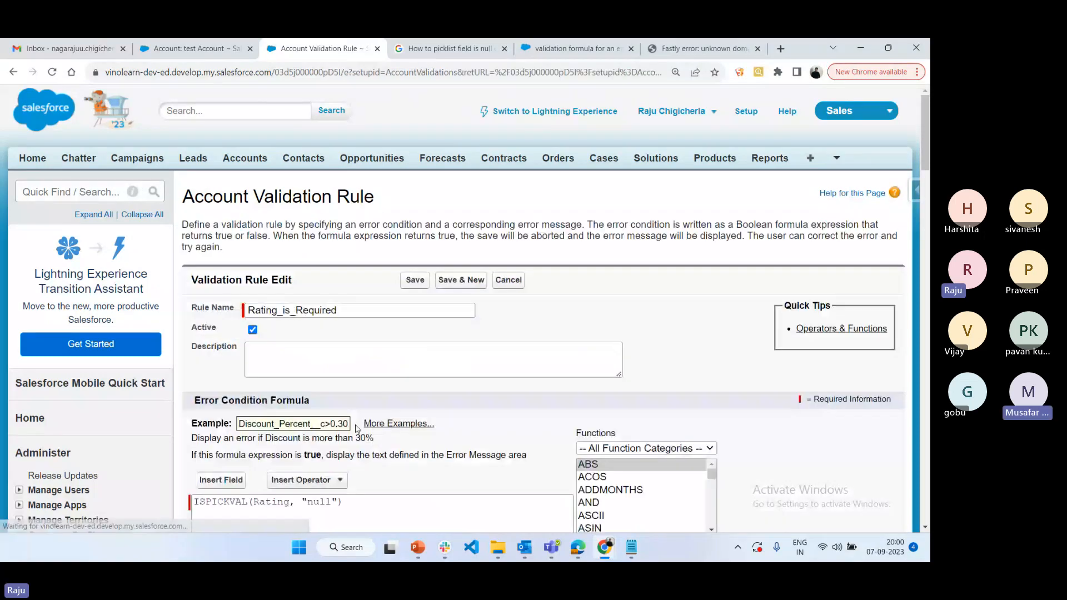
scroll(338, 261, down, 4)
drag(339, 261, 170, 259)
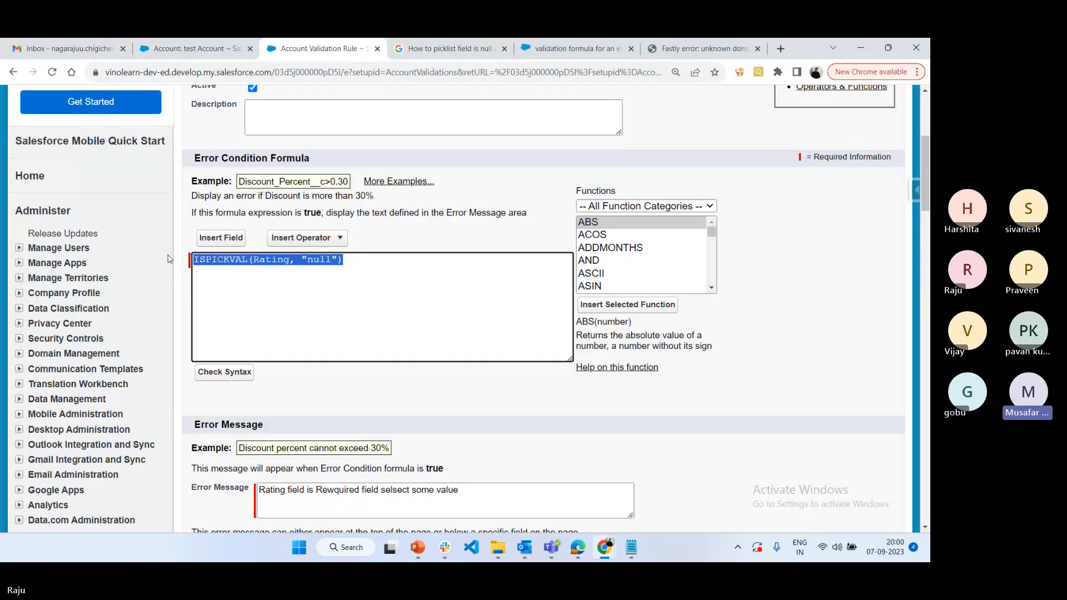
text(ISBLANK)
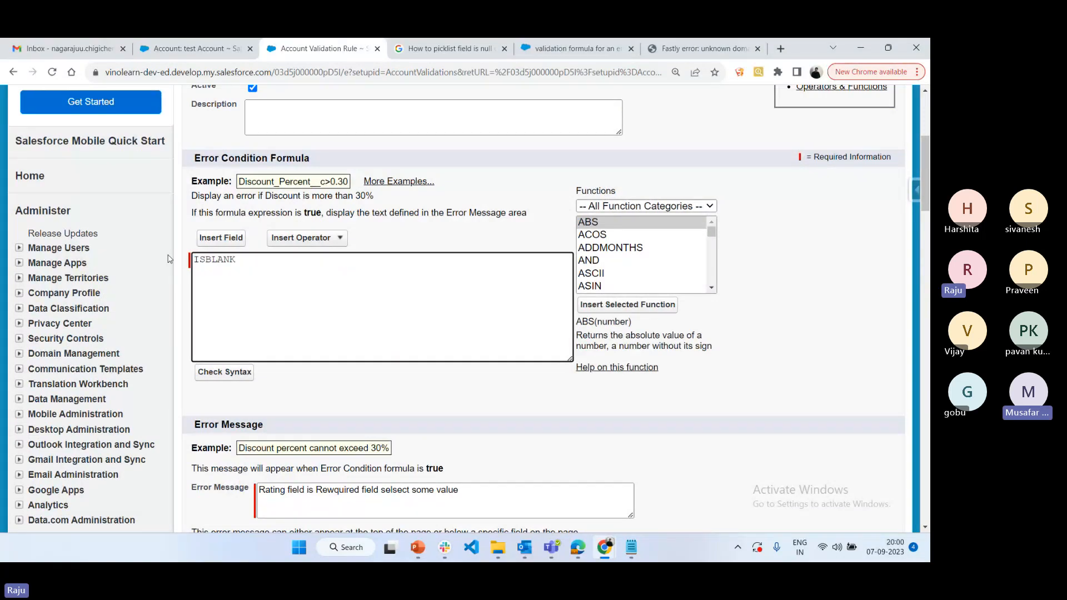
text((TEXT)
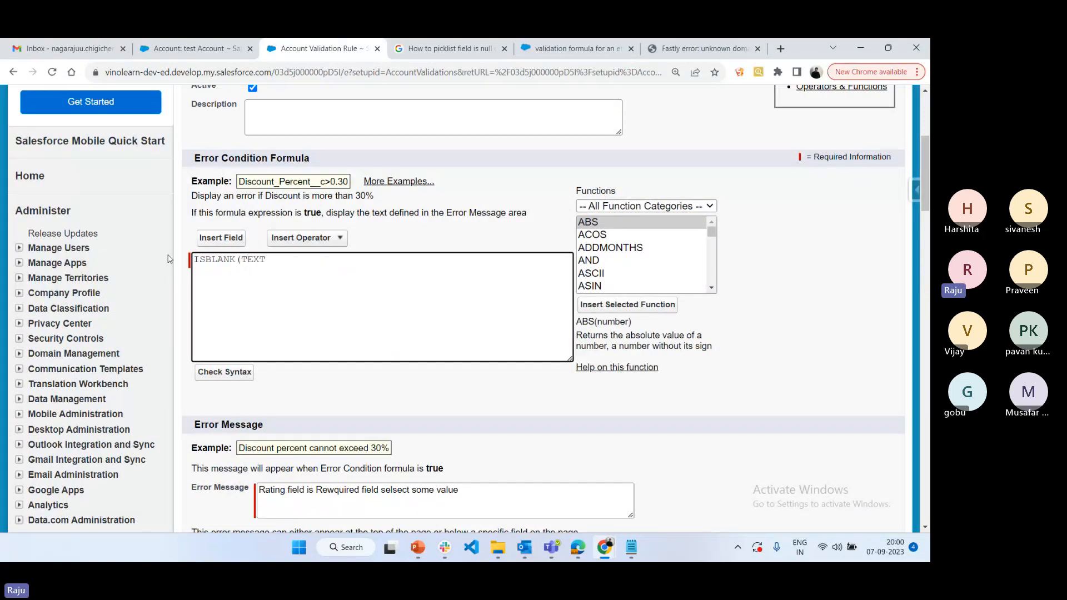
text((Rating)))
click(212, 377)
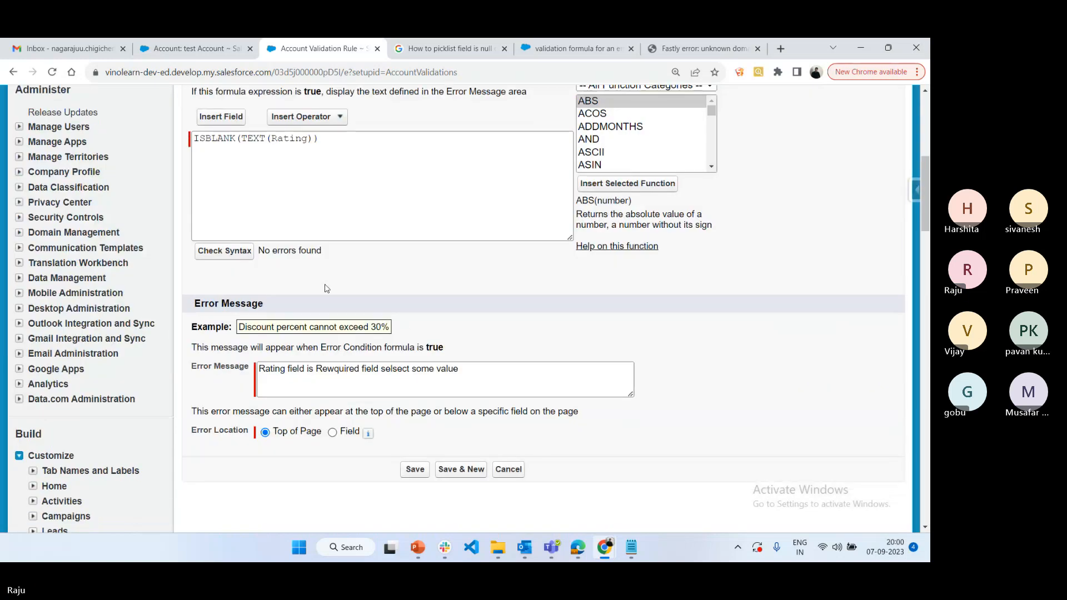
click(414, 470)
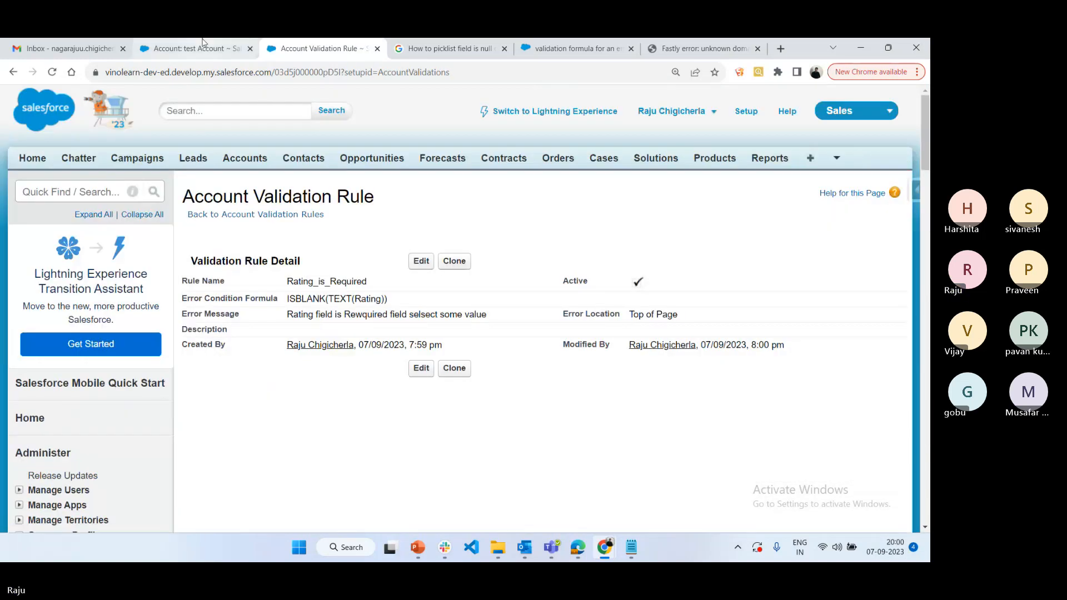
Test the rating rule by editing the test Account, saving it with Rating set to --None--, and examining the error message.
click(192, 48)
click(421, 274)
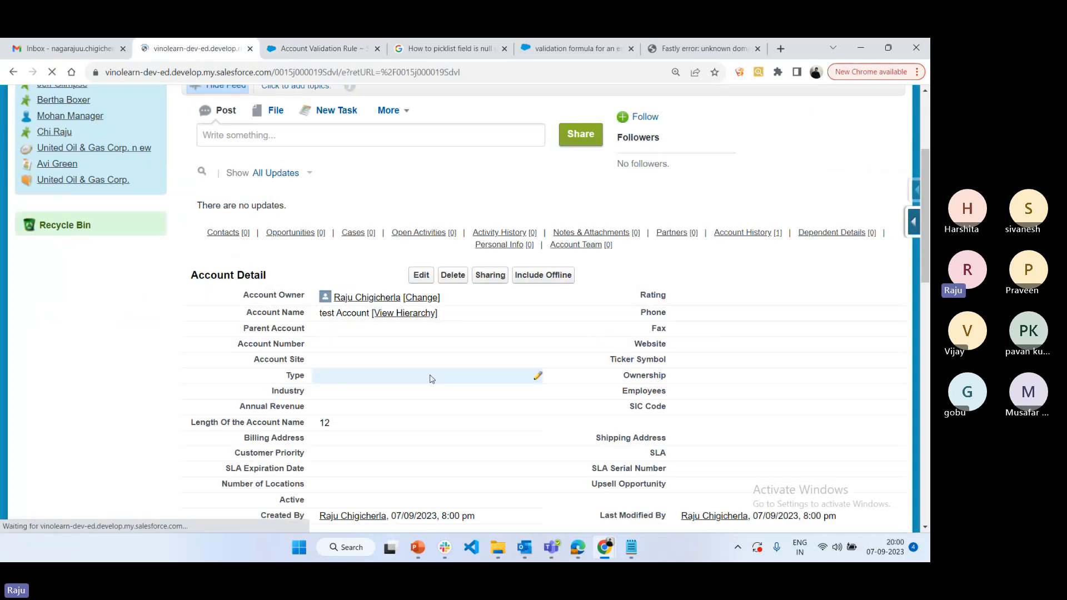
click(422, 243)
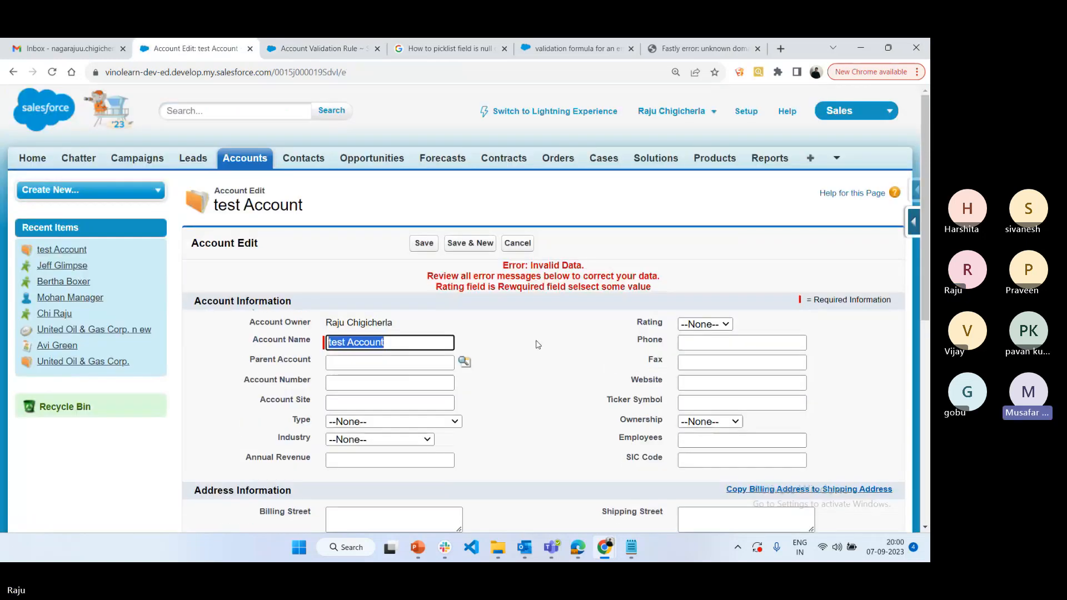
drag(435, 287, 652, 288)
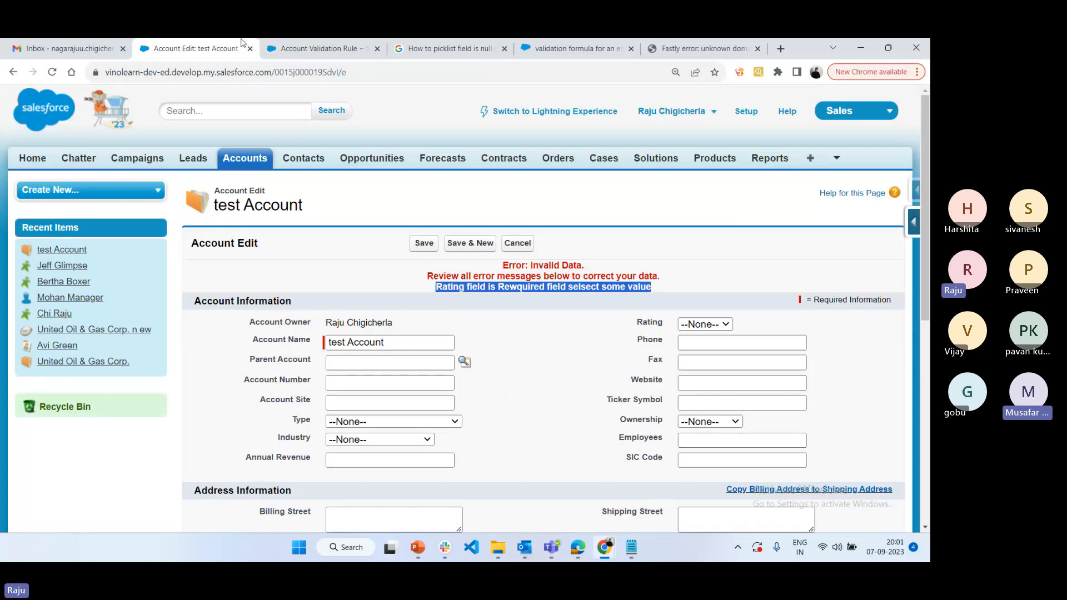
Review the rule's error condition formula and compare it with the ISBLANK and ISPICKVAL formulas in the Notepad validation rules notes.
key(ctrl+Tab)
drag(387, 301, 287, 298)
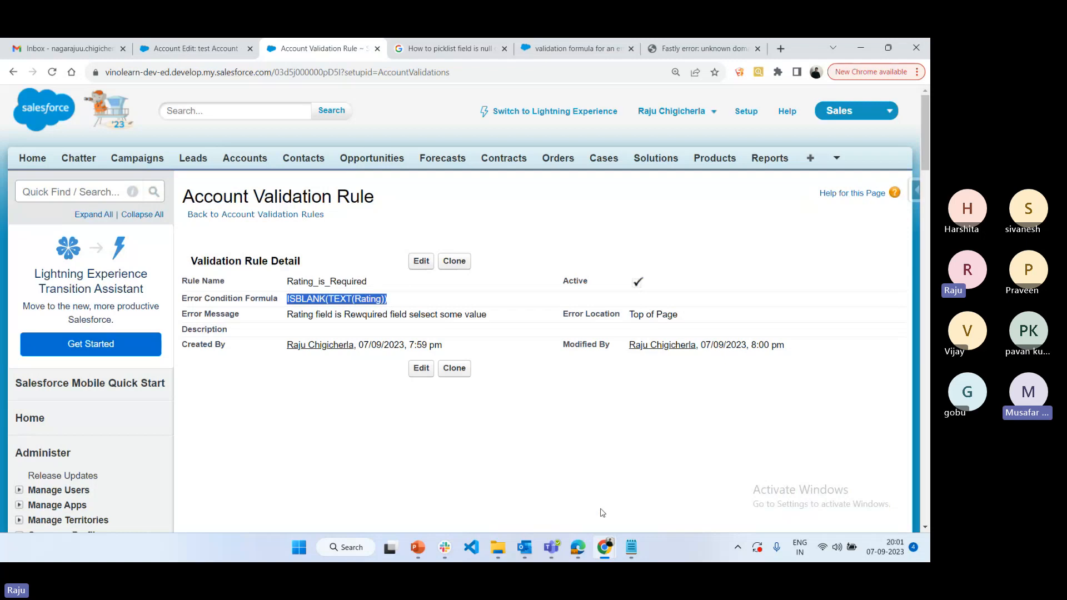
key(alt+Tab)
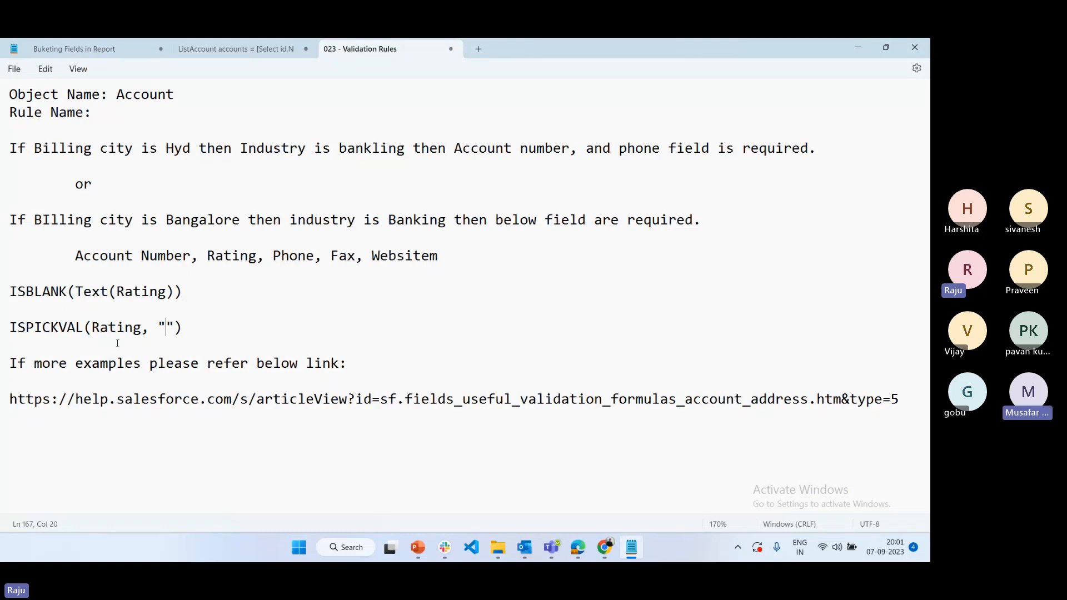
drag(158, 332, 305, 332)
click(305, 332)
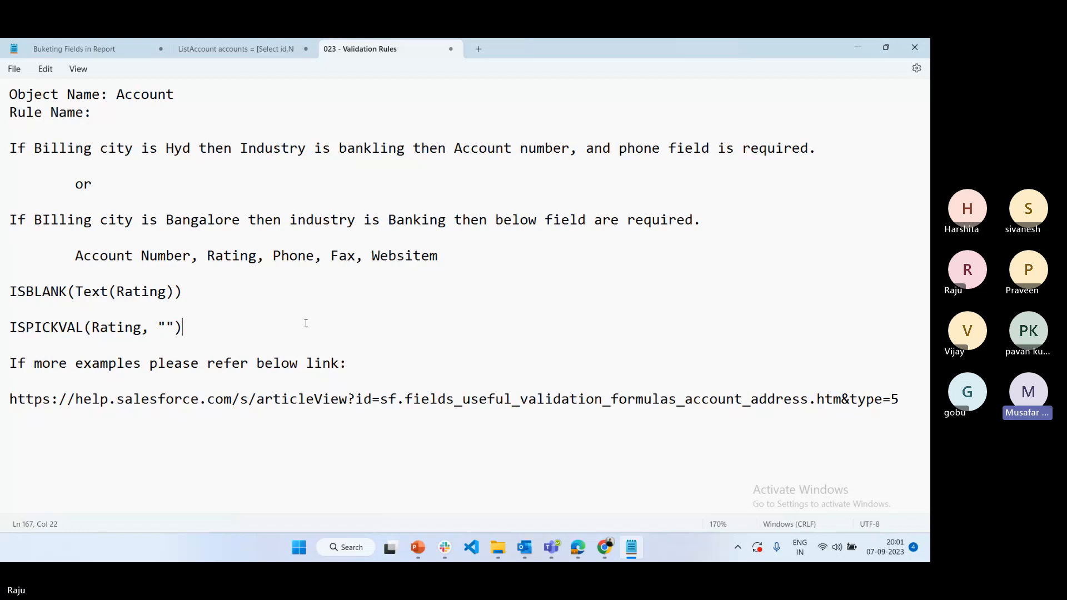
drag(212, 327, 8, 292)
click(258, 295)
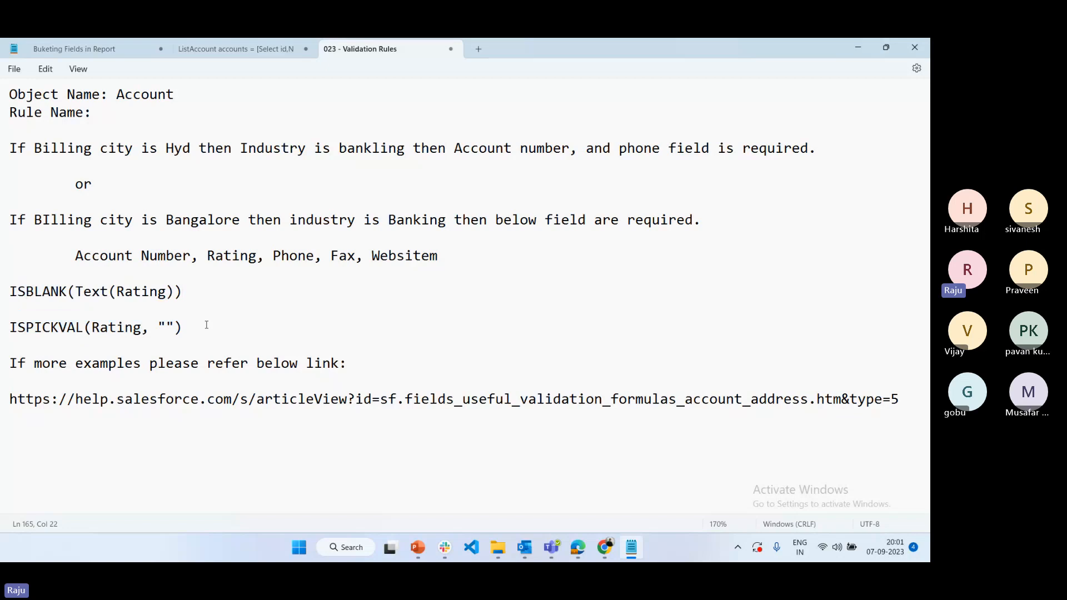
drag(207, 327, 9, 291)
click(271, 312)
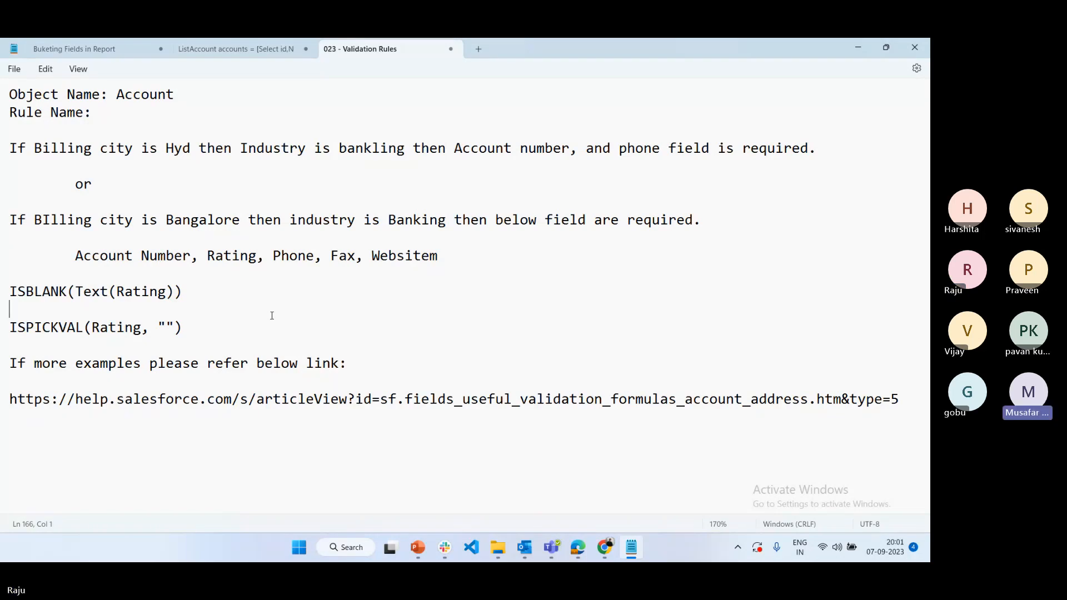
Save the bucketing fields notes in the ADMIN folder as "026 - Report Sharing and Buket fields".
click(135, 54)
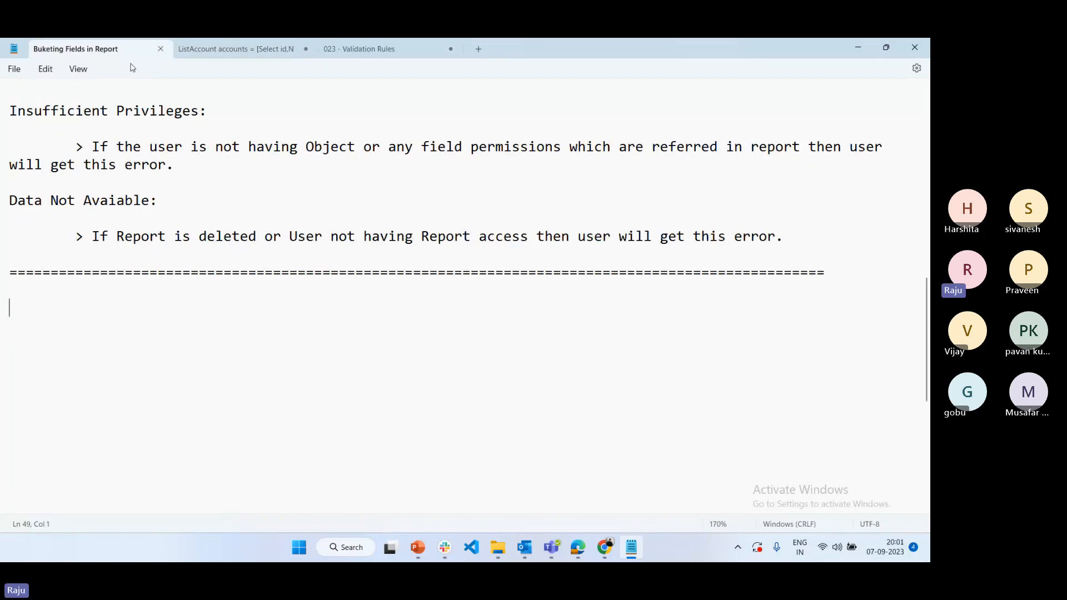
key(ctrl+s)
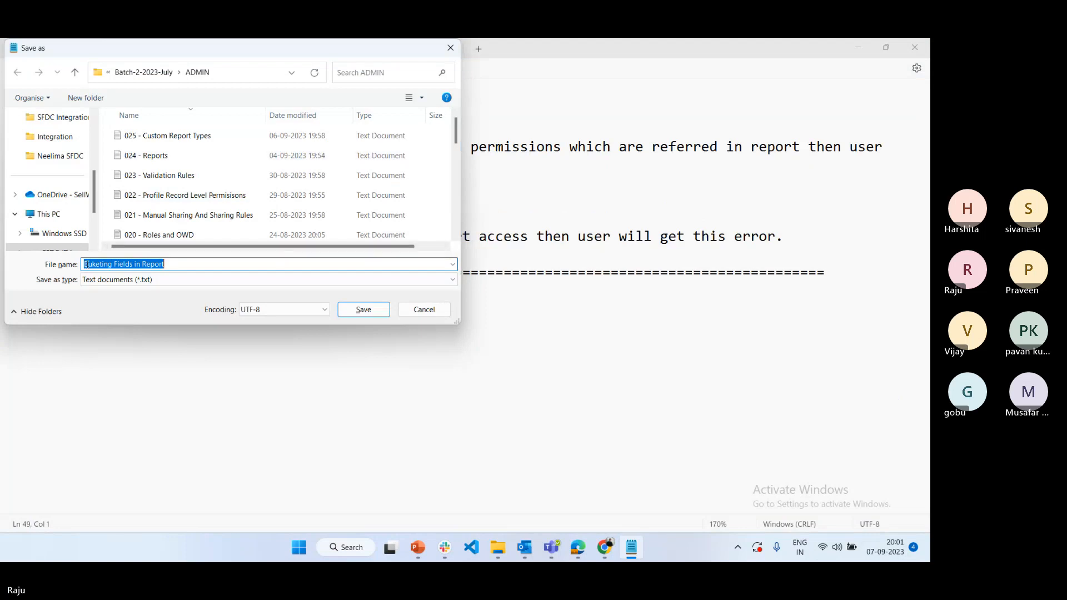
click(106, 265)
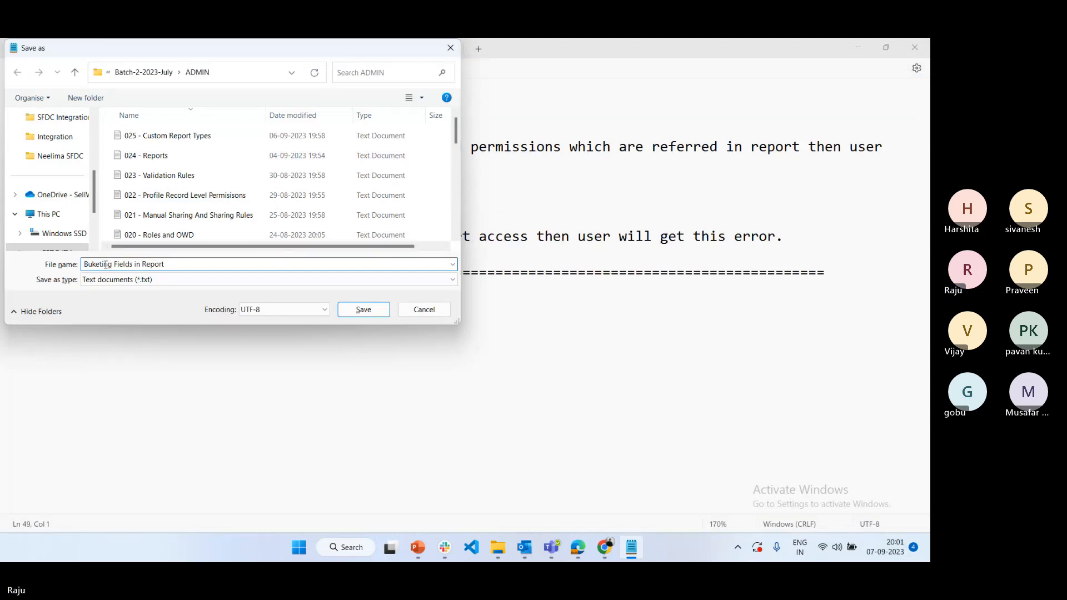
key(ctrl+a)
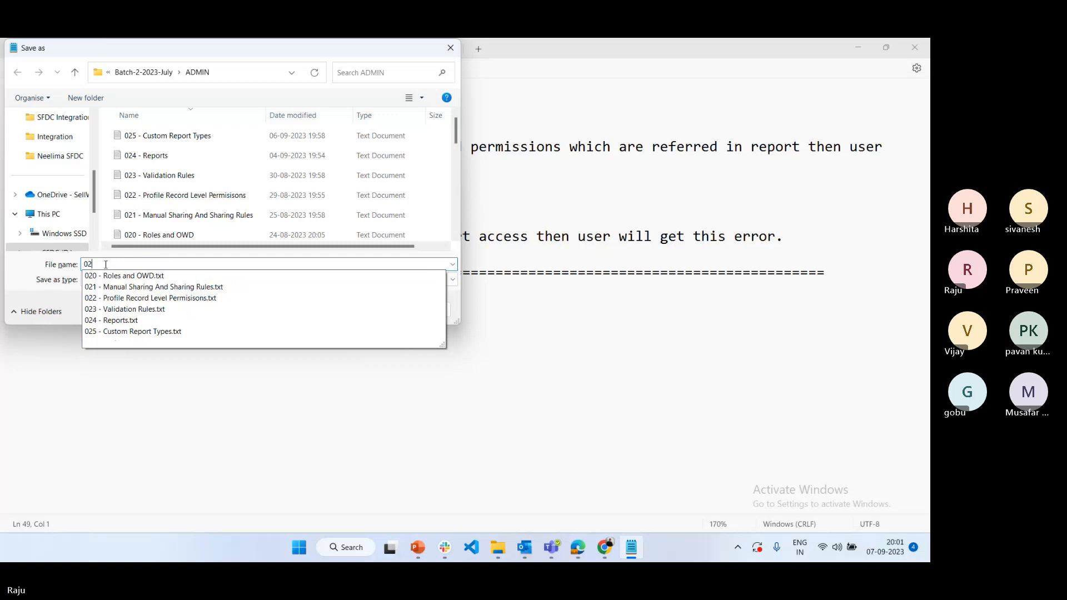
text(6 - Re)
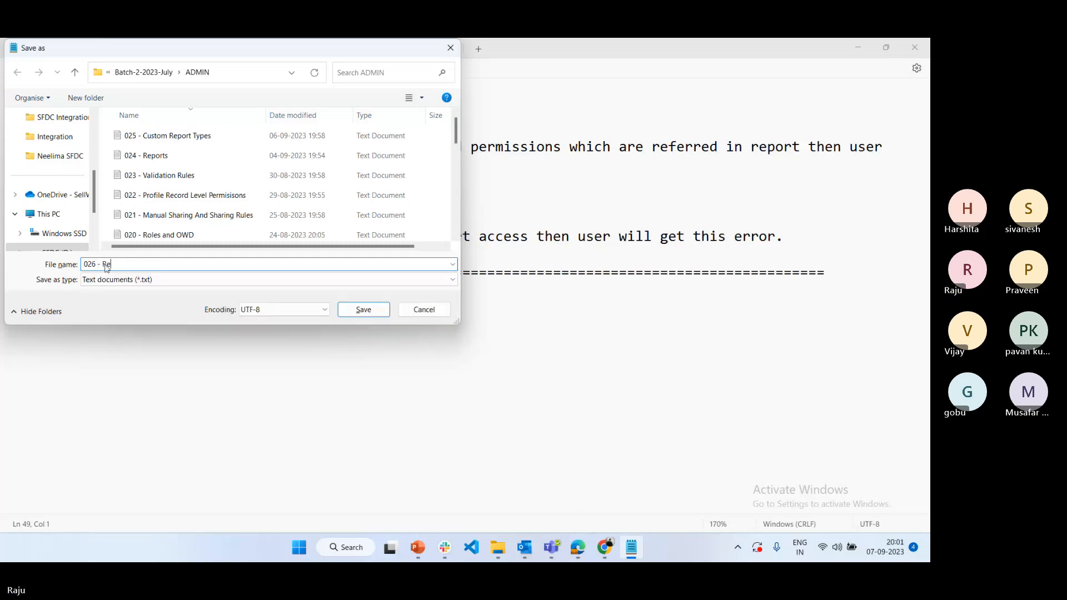
text(port Sharing and Buket field)
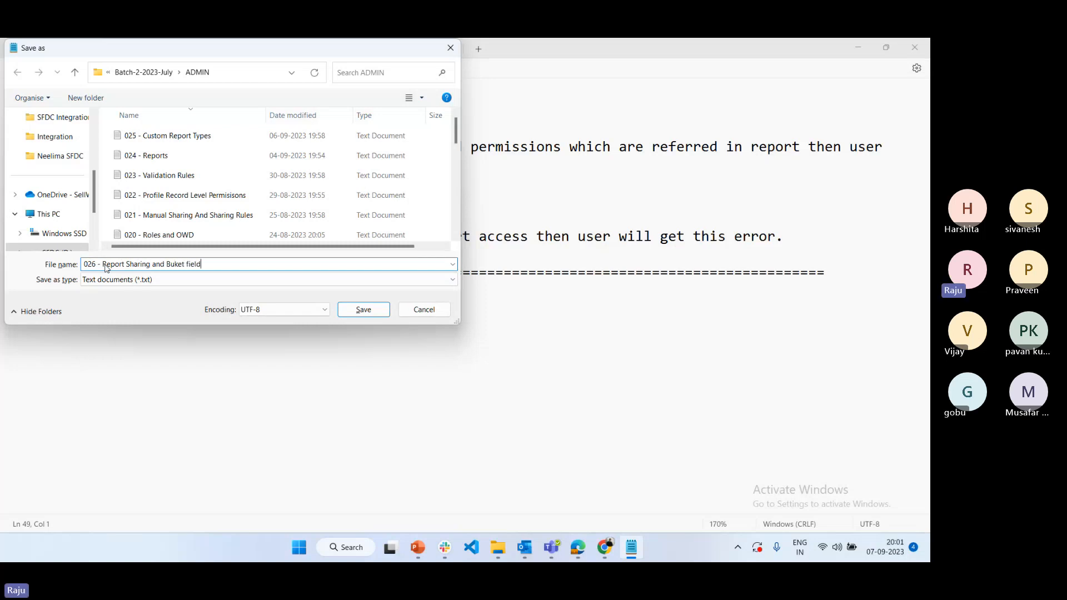
text(s)
key(Return)
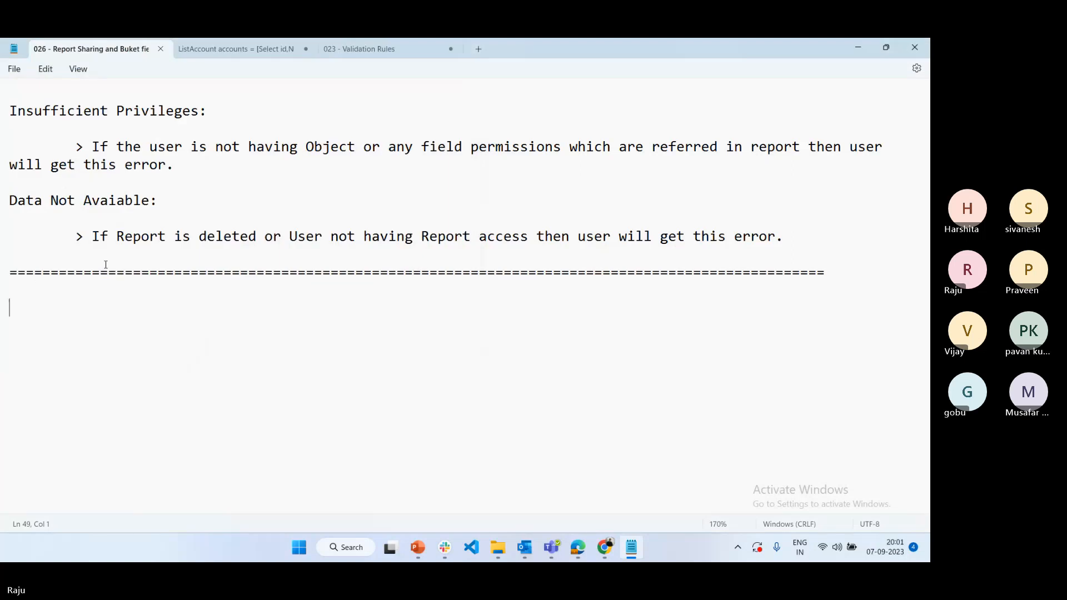
Switch to Gmail in Chrome, start a reply to the latest Salesforce Training email, and attach the "026 - Report Sharing and Buket fields" file.
click(605, 547)
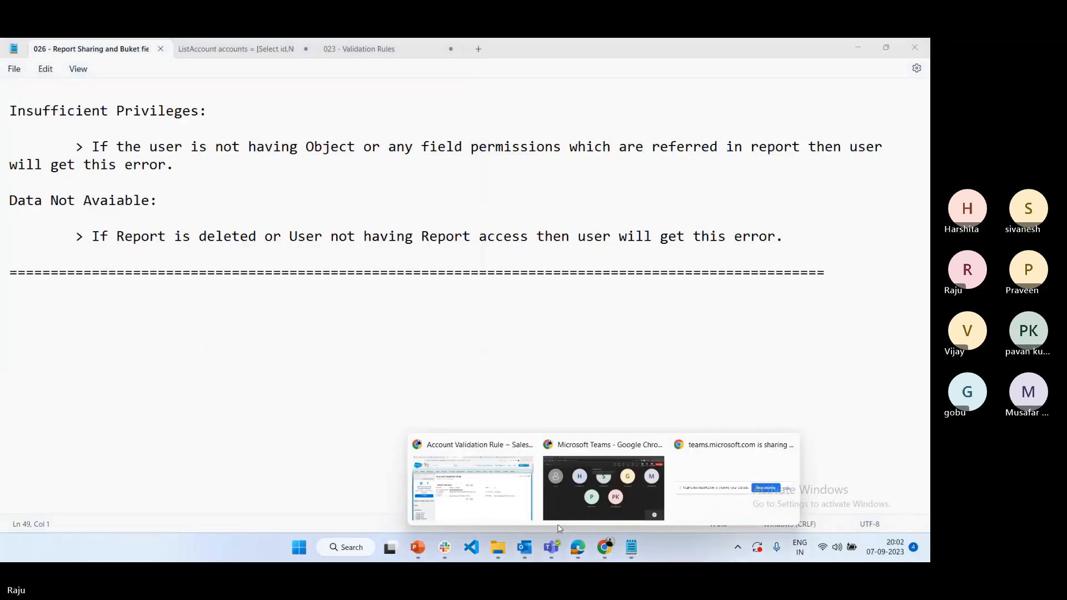
click(482, 490)
click(46, 46)
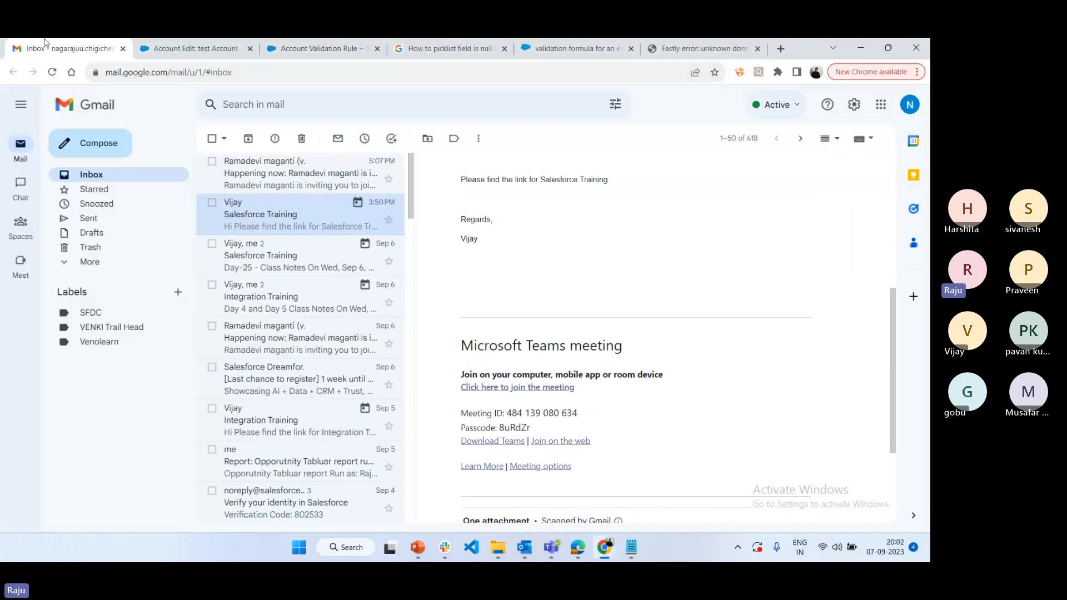
scroll(615, 362, down, 3)
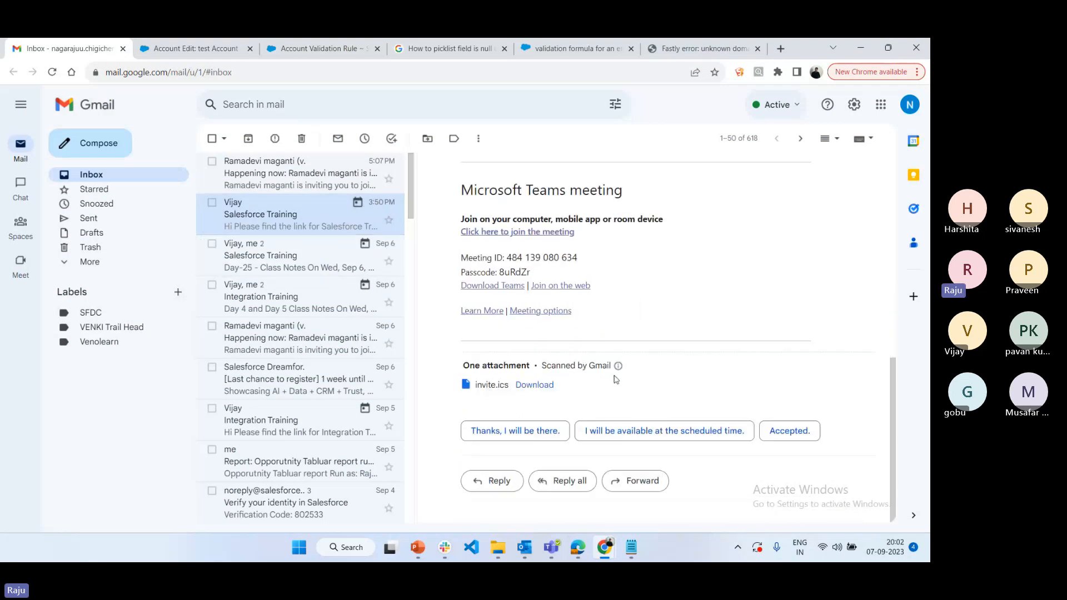
click(496, 481)
click(584, 493)
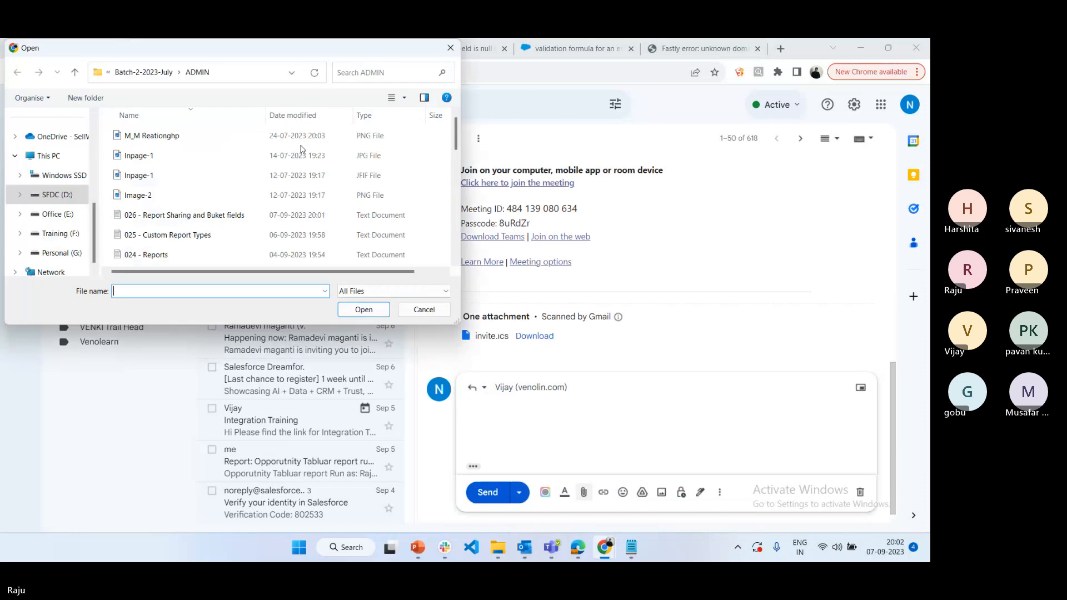
click(189, 221)
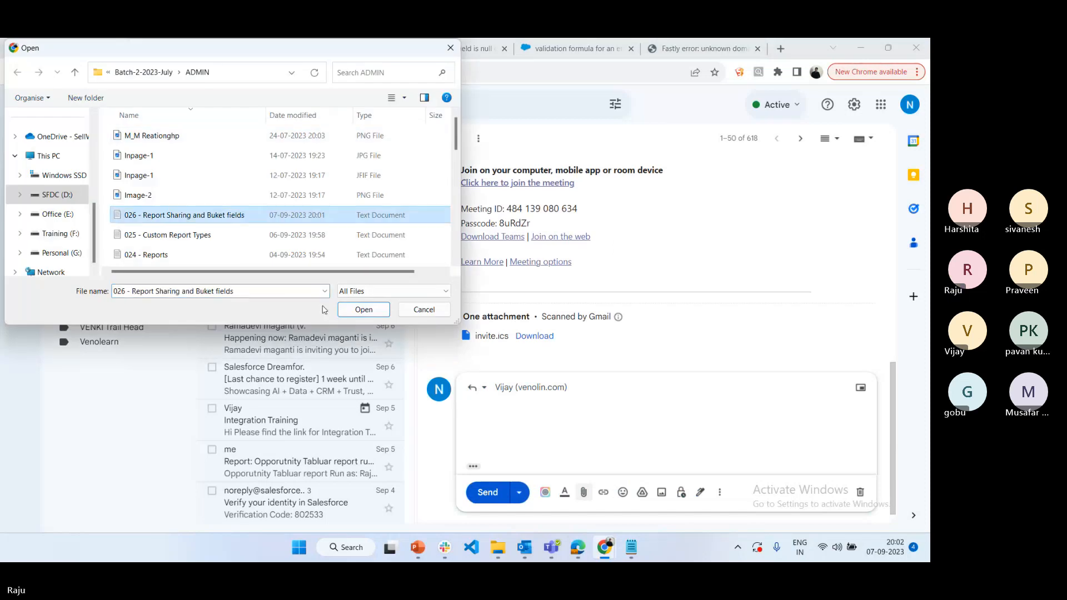
click(364, 309)
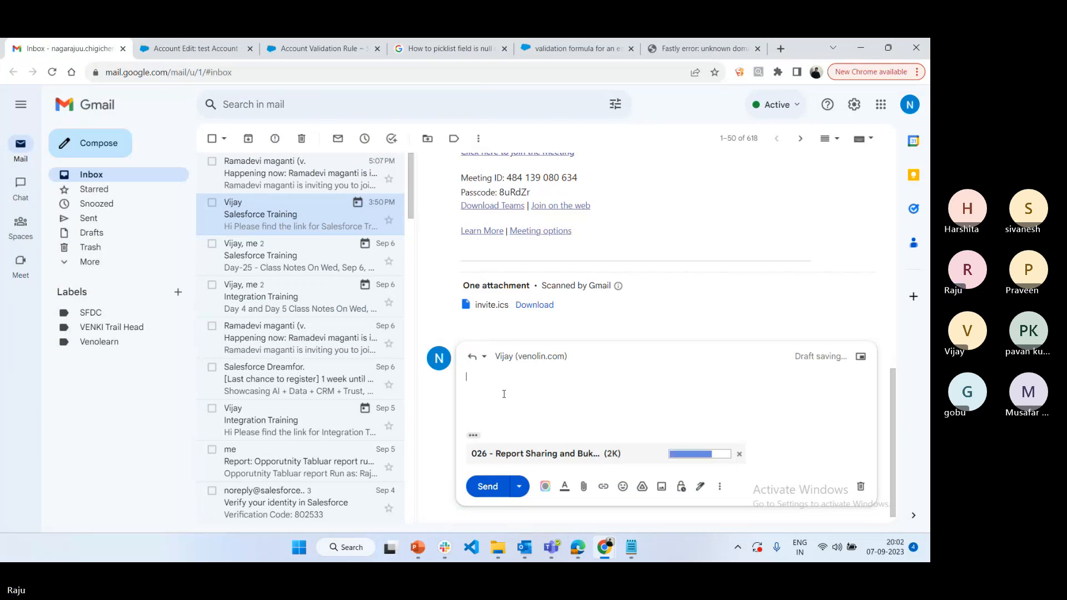
Enter "026 - Class NOtes" as the reply text and send the email.
text(026)
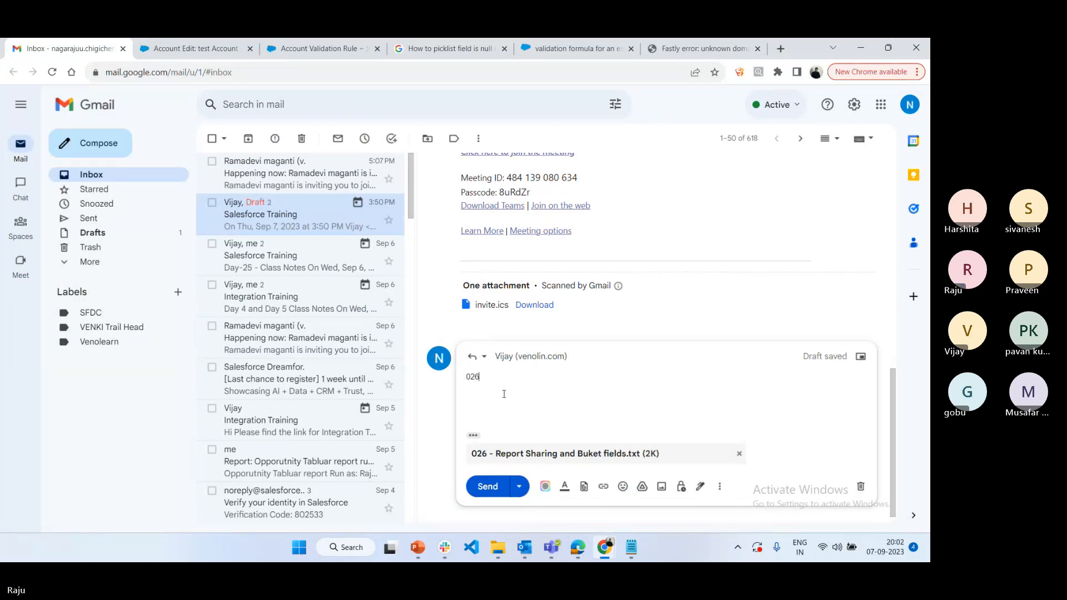
text( - Class)
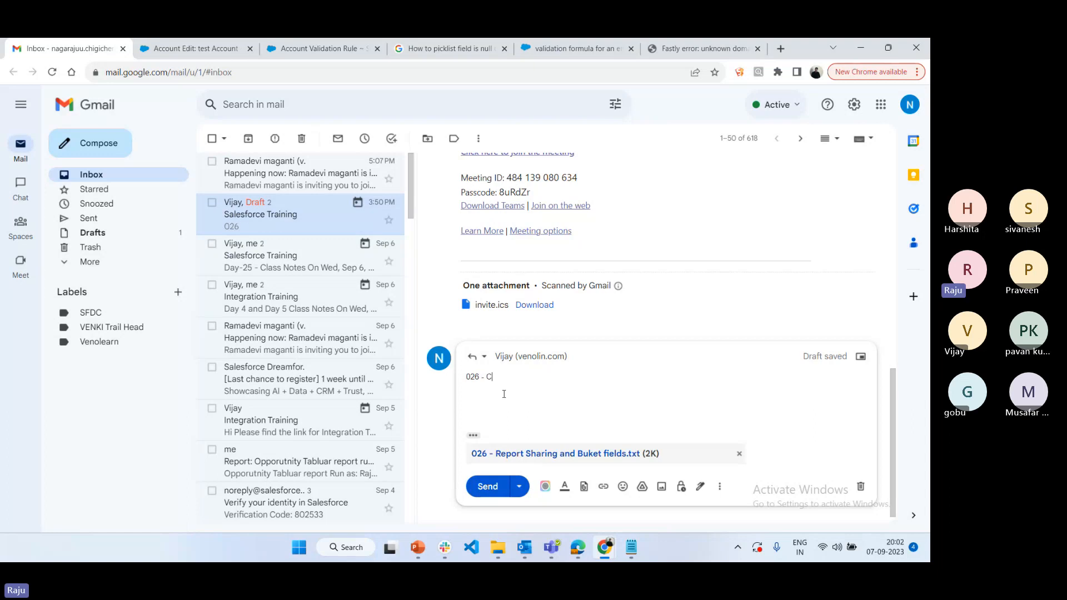
text( NOtes)
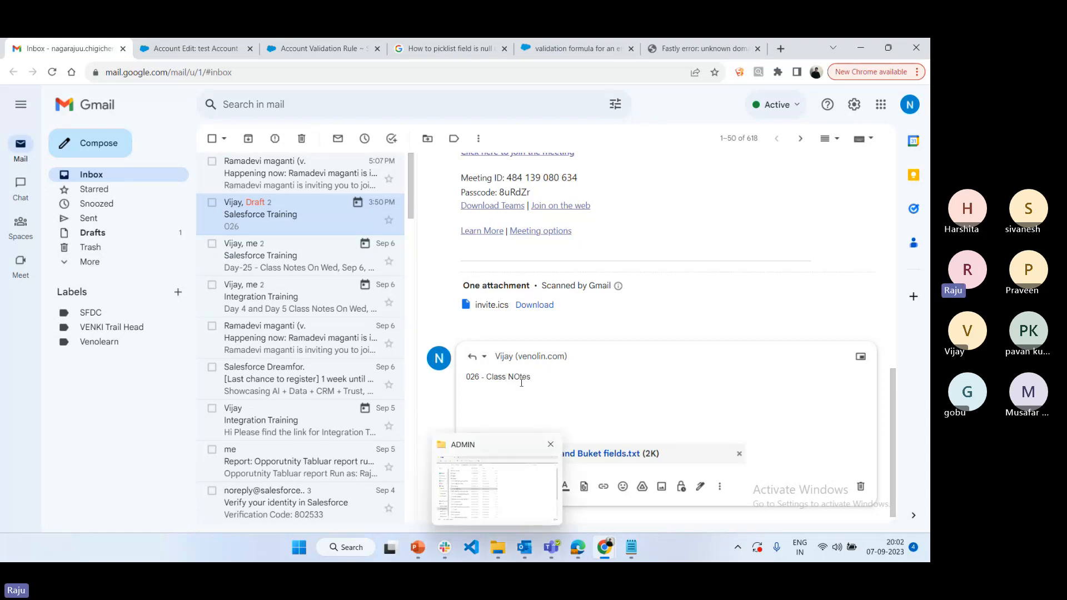
click(488, 487)
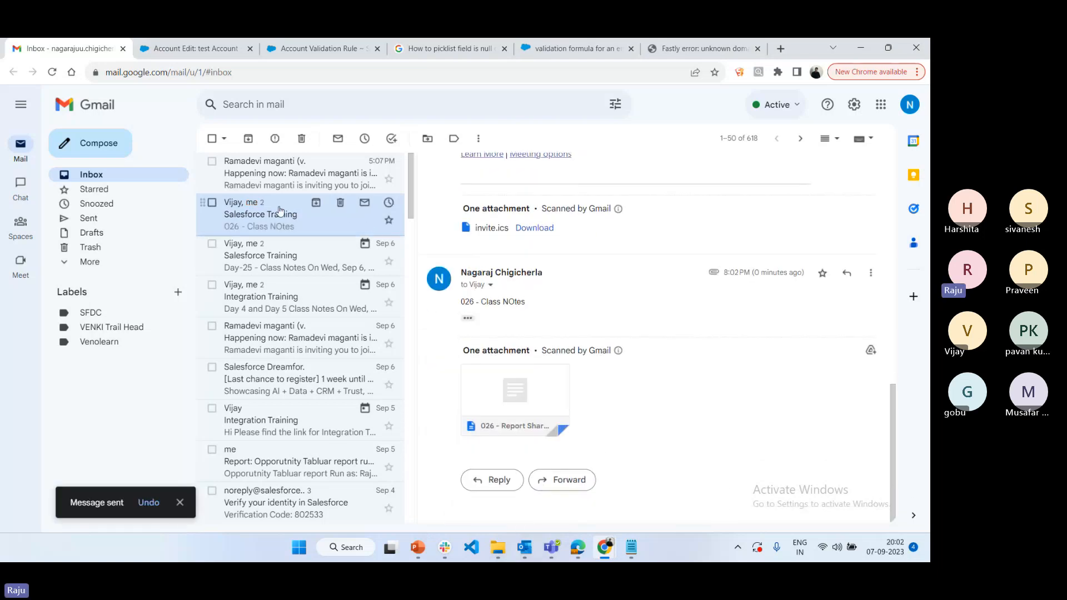
Cancel the test Account edit and close the Google search, empty-picklist formula and Fastly error pages.
click(185, 45)
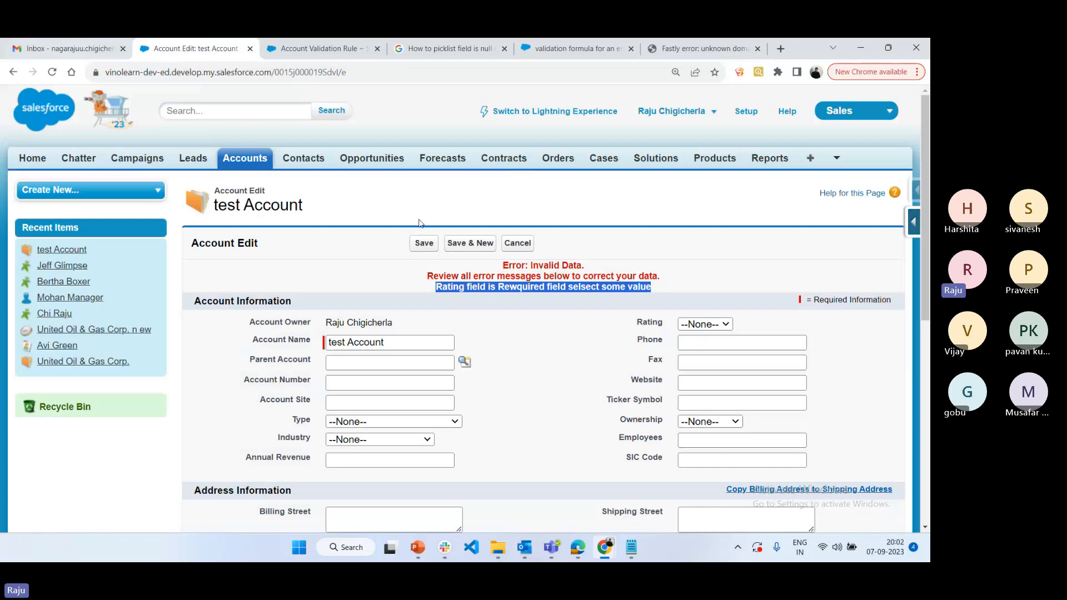
click(526, 248)
click(341, 44)
click(483, 49)
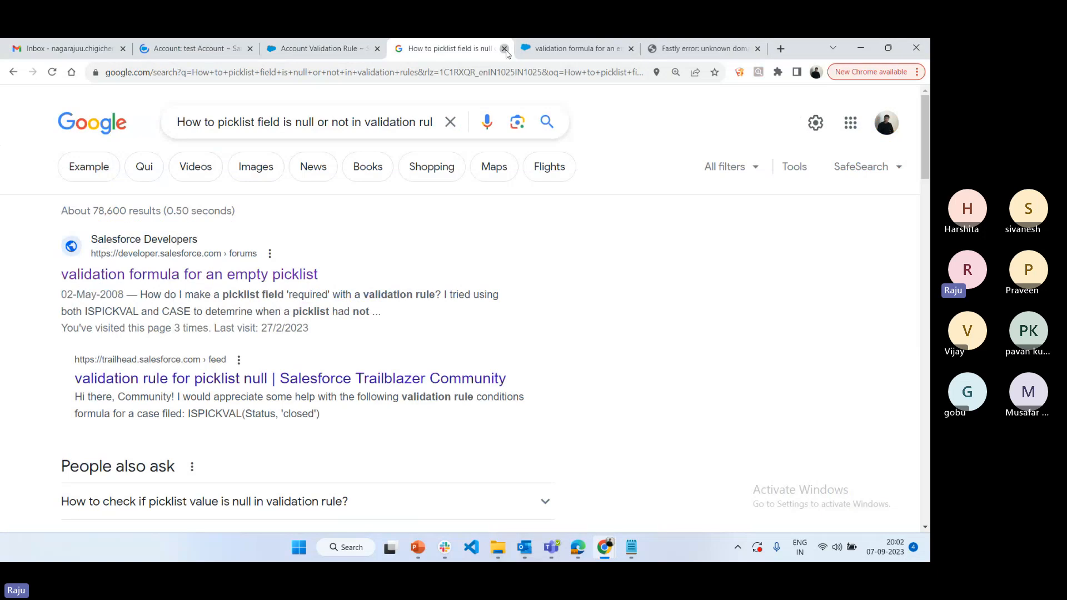
click(504, 49)
click(504, 49)
click(504, 49)
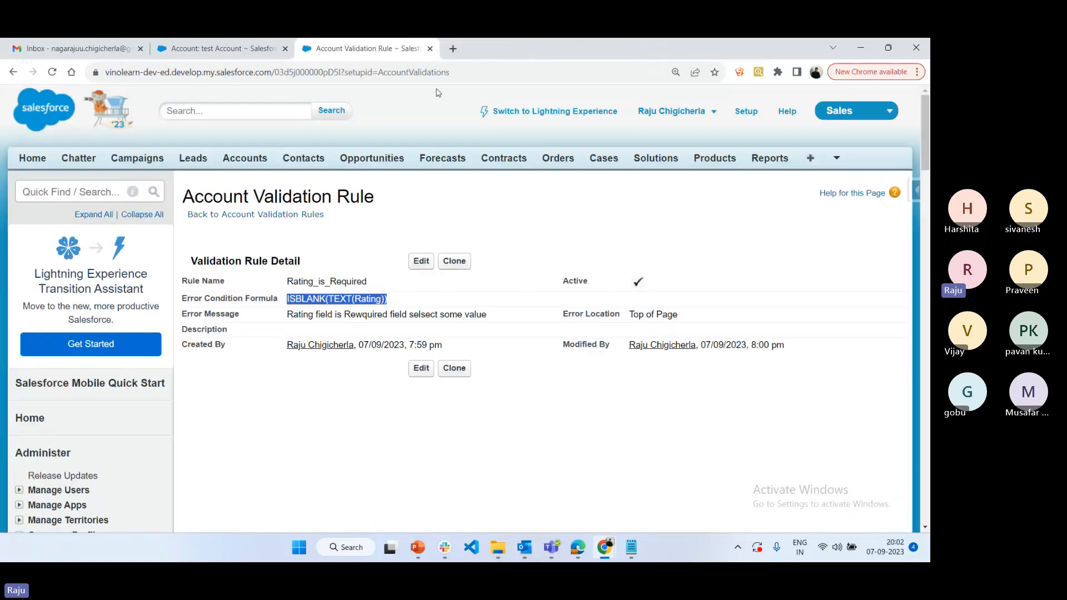
Open Setup in place of the validation rule page and return to the test Account record to view its details.
click(746, 112)
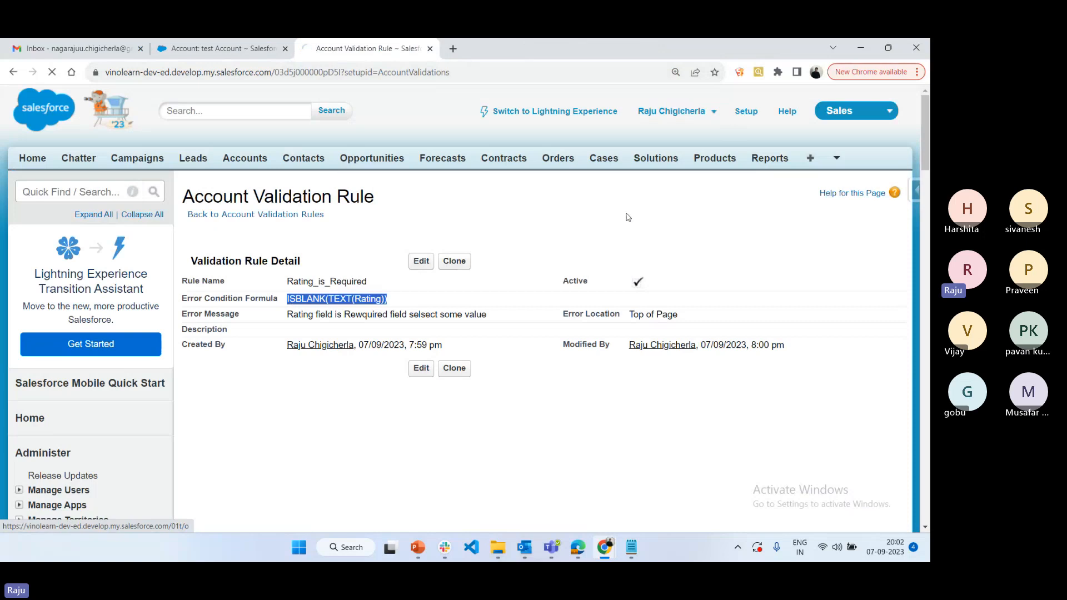
click(233, 53)
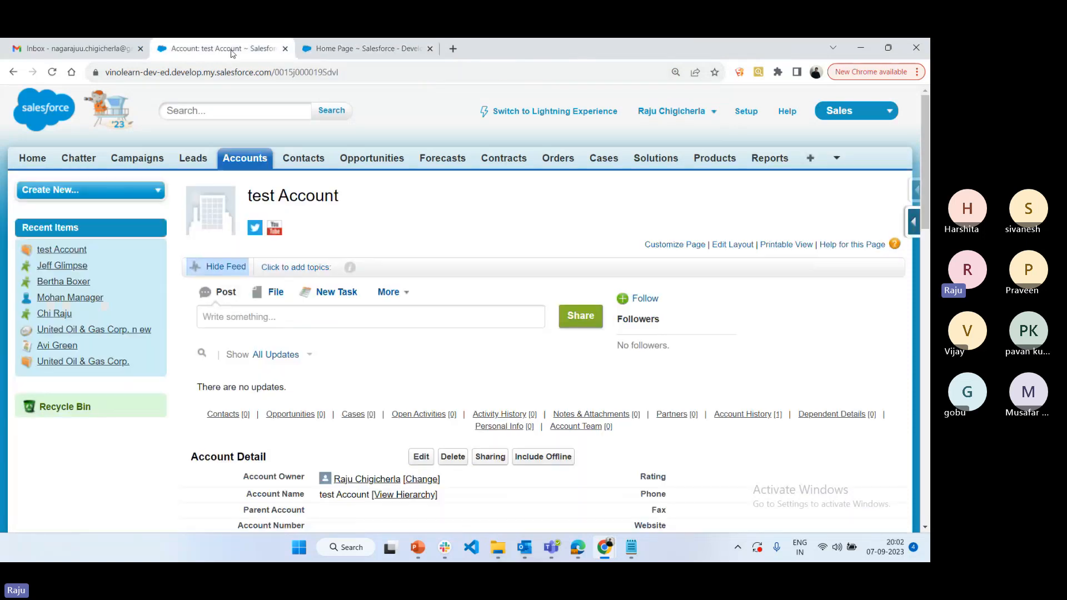
scroll(481, 225, down, 1)
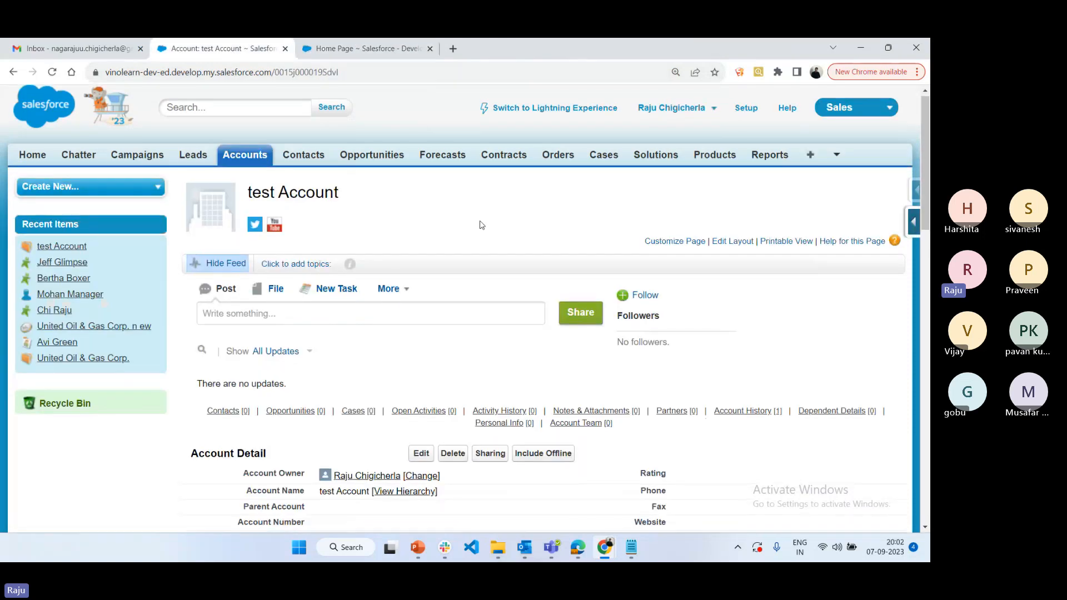
scroll(481, 225, down, 1)
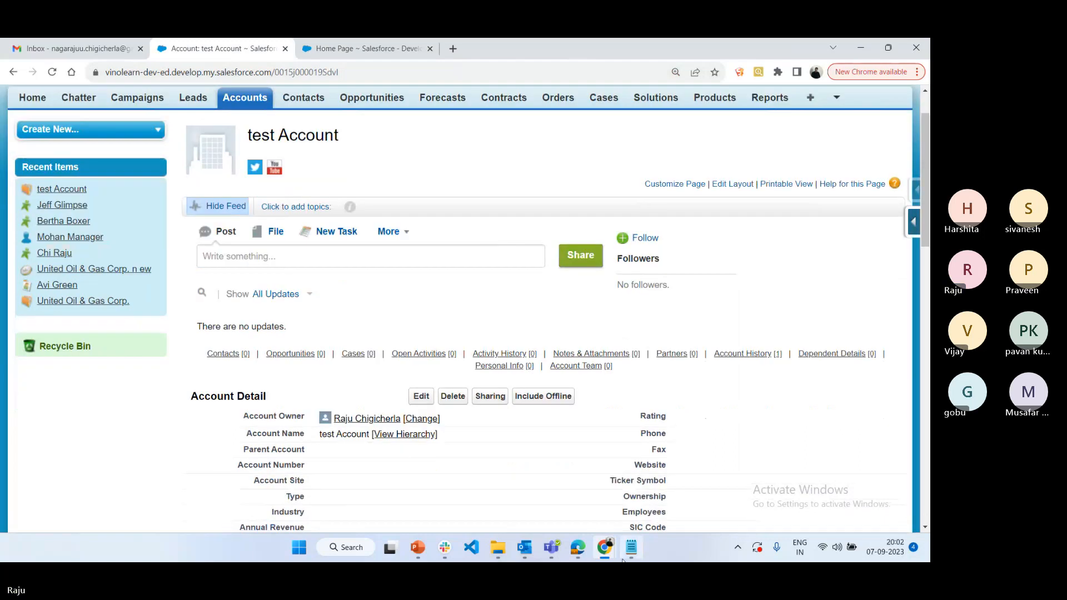
mouse_move(595, 536)
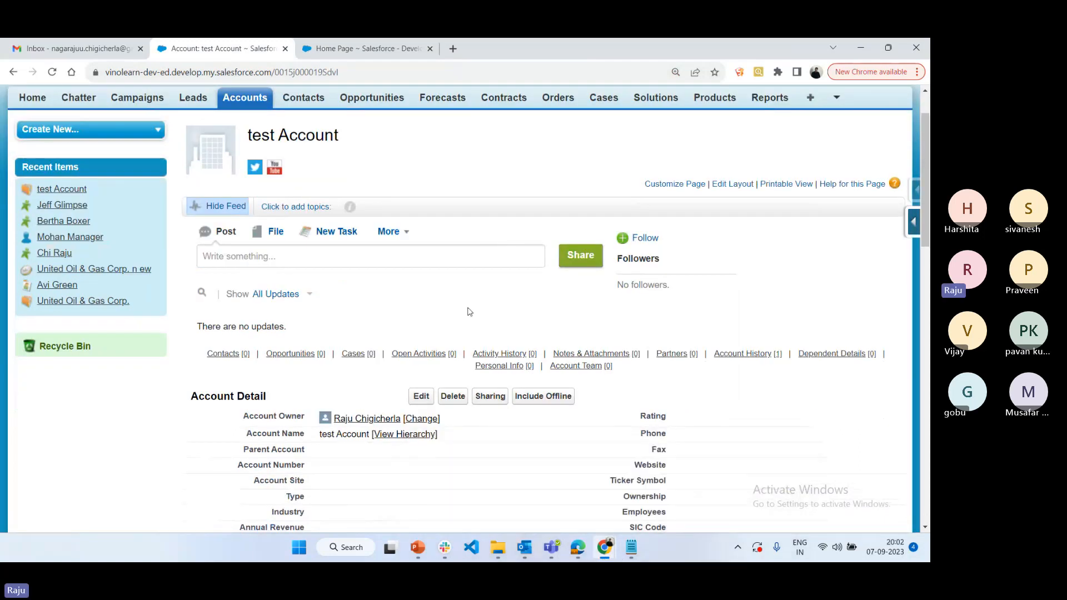